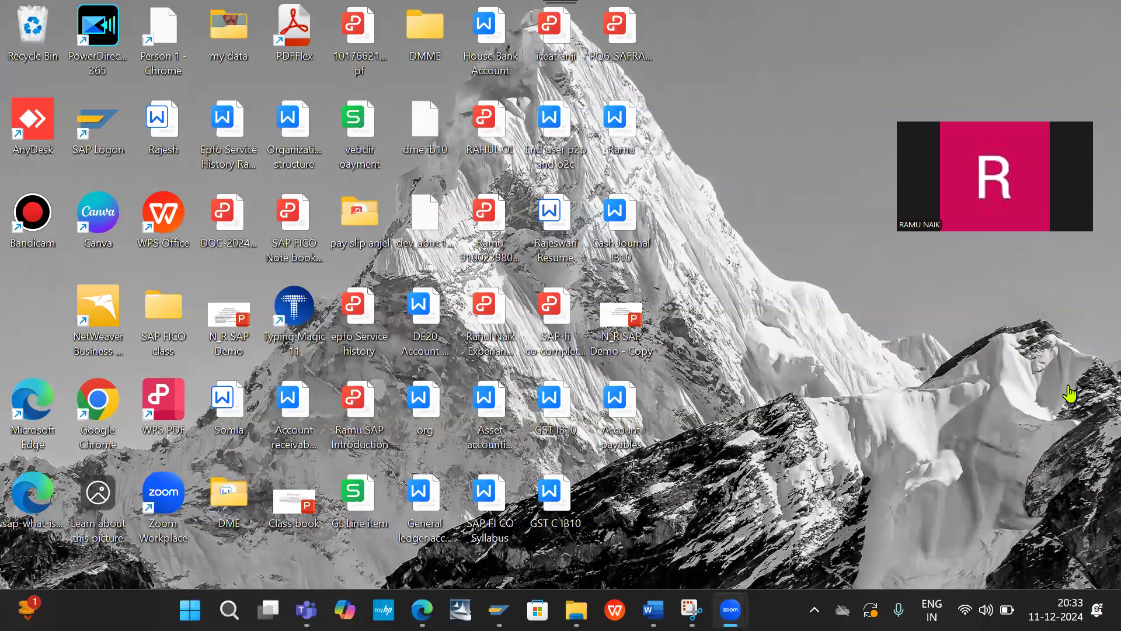
Share the entire screen with the participants of the Teams meeting
left_click(1050, 396)
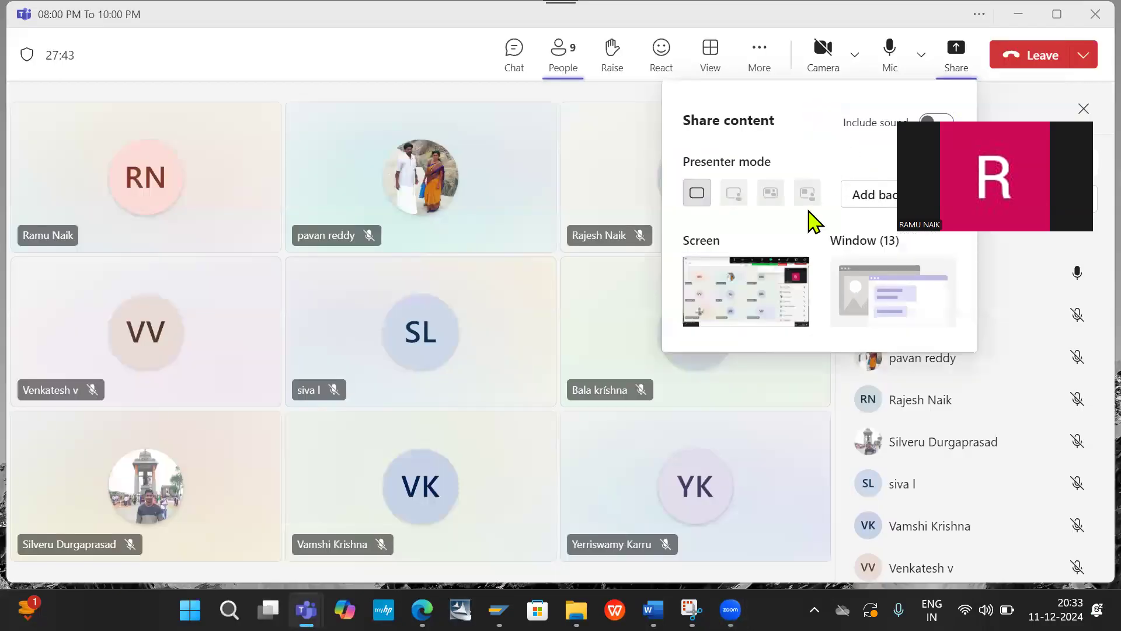
left_click(753, 325)
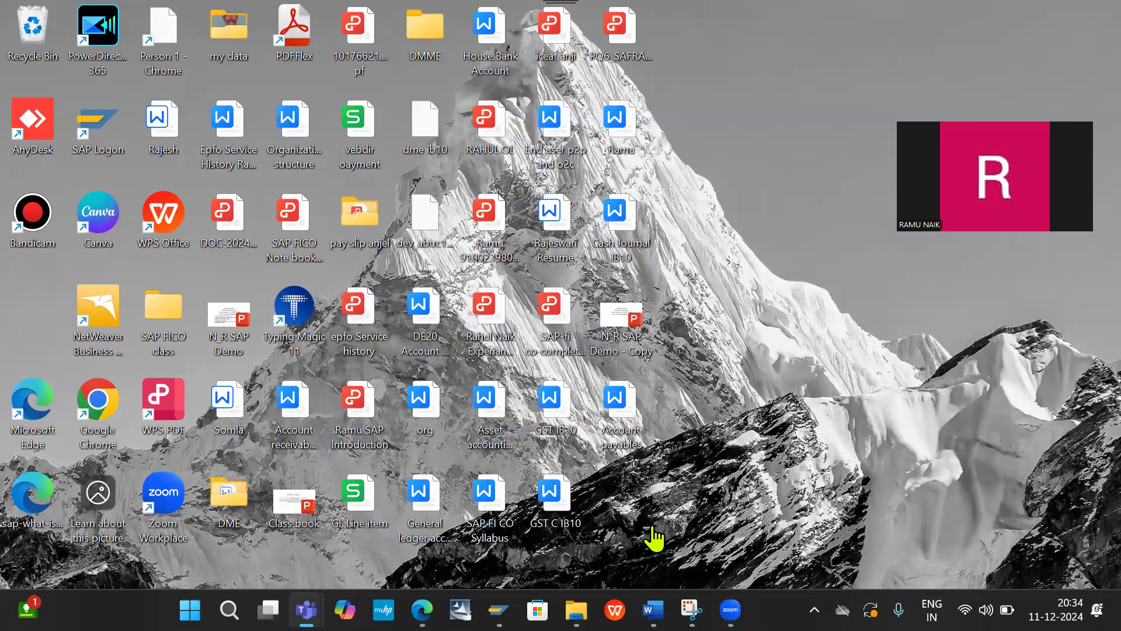
Open the desktop's asset accounting document in Word and place the cursor below the heading "Create asset master record: AS01"
right_click(485, 397)
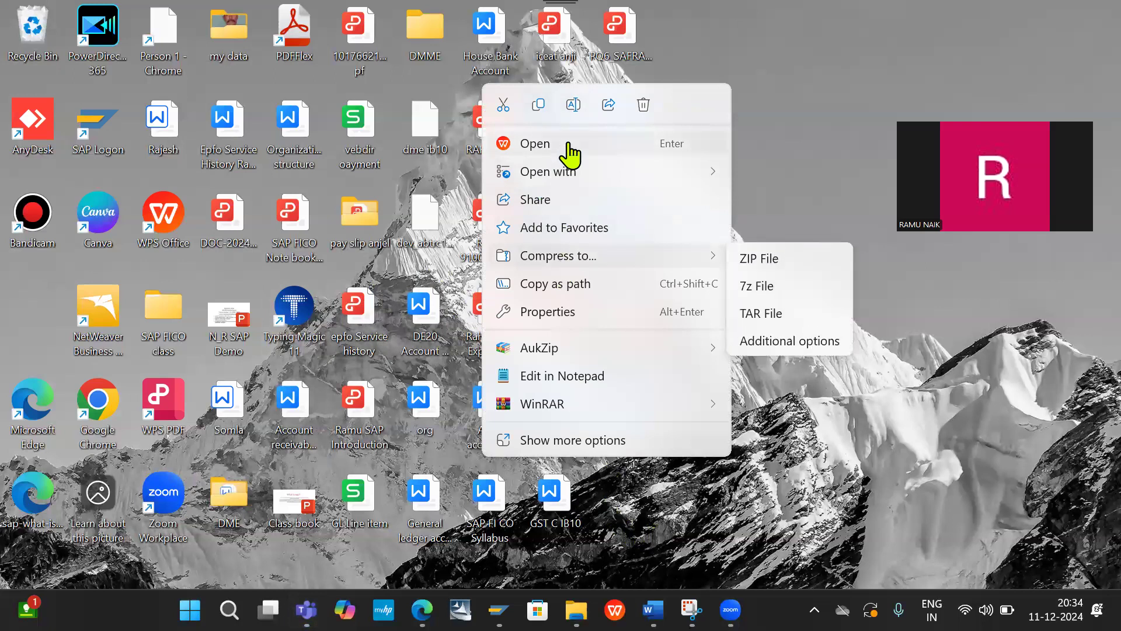
mouse_move(570, 175)
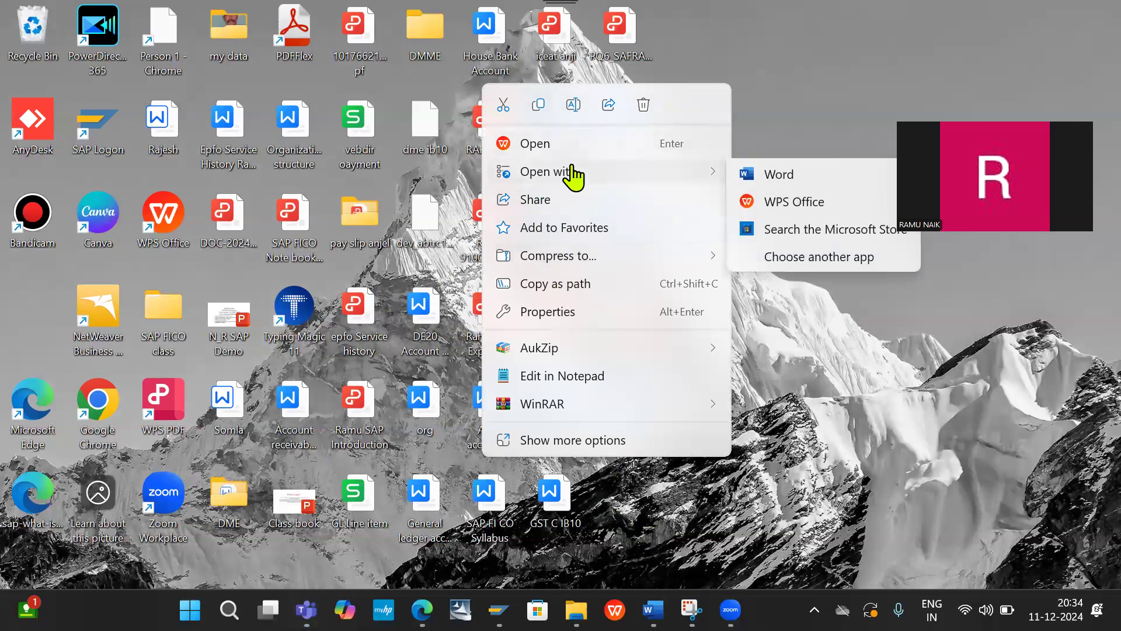
left_click(779, 175)
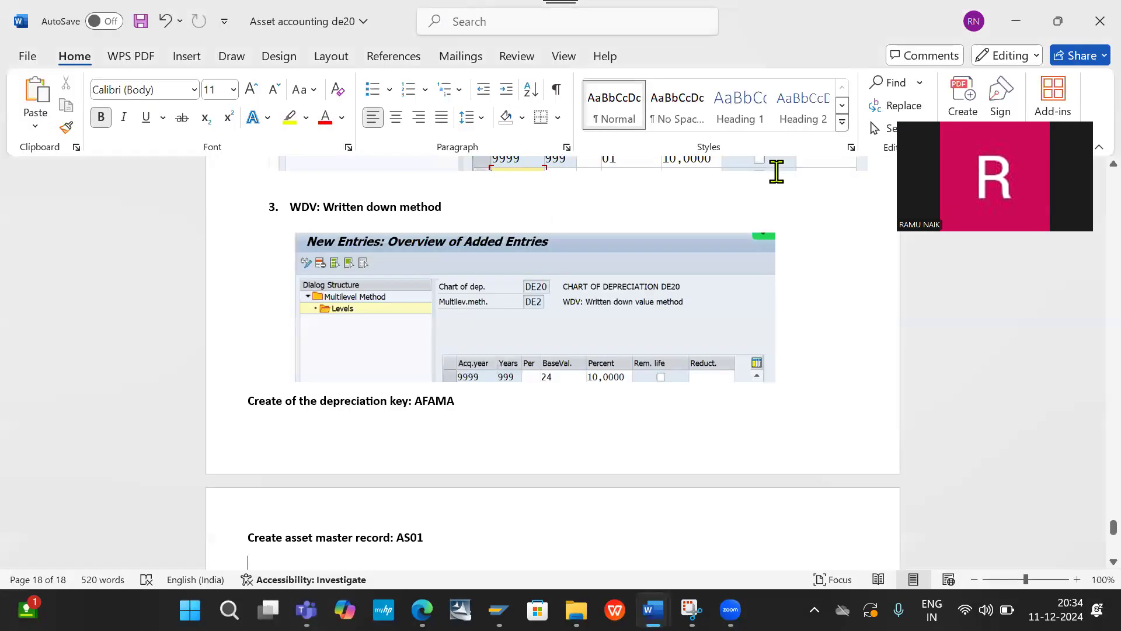
scroll(536, 337, "down", 10)
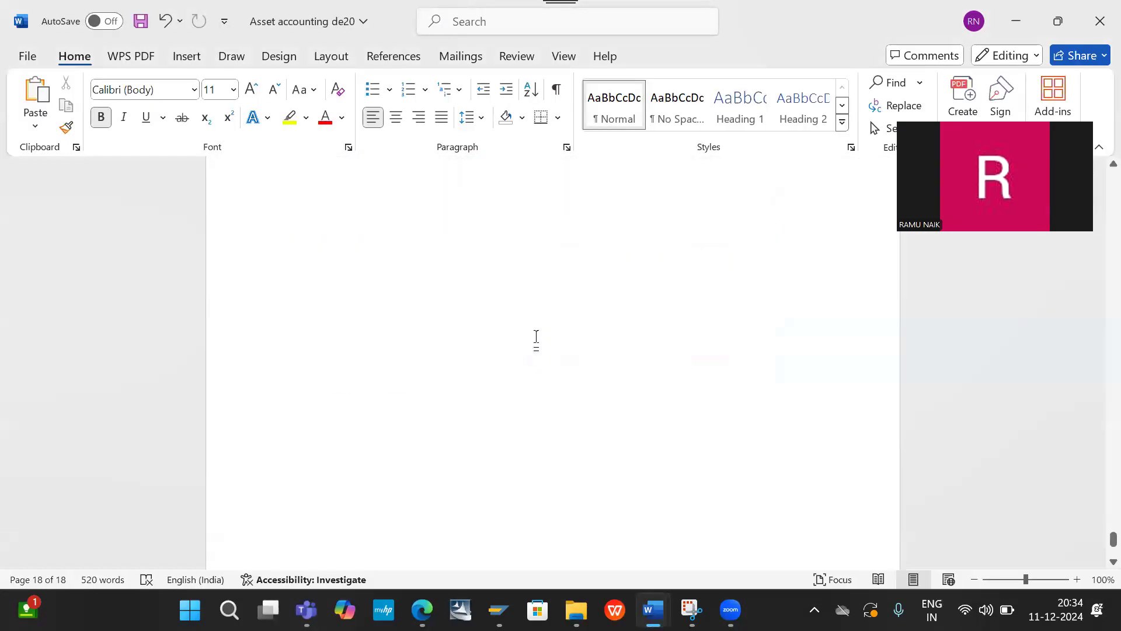
scroll(536, 337, "up", 5)
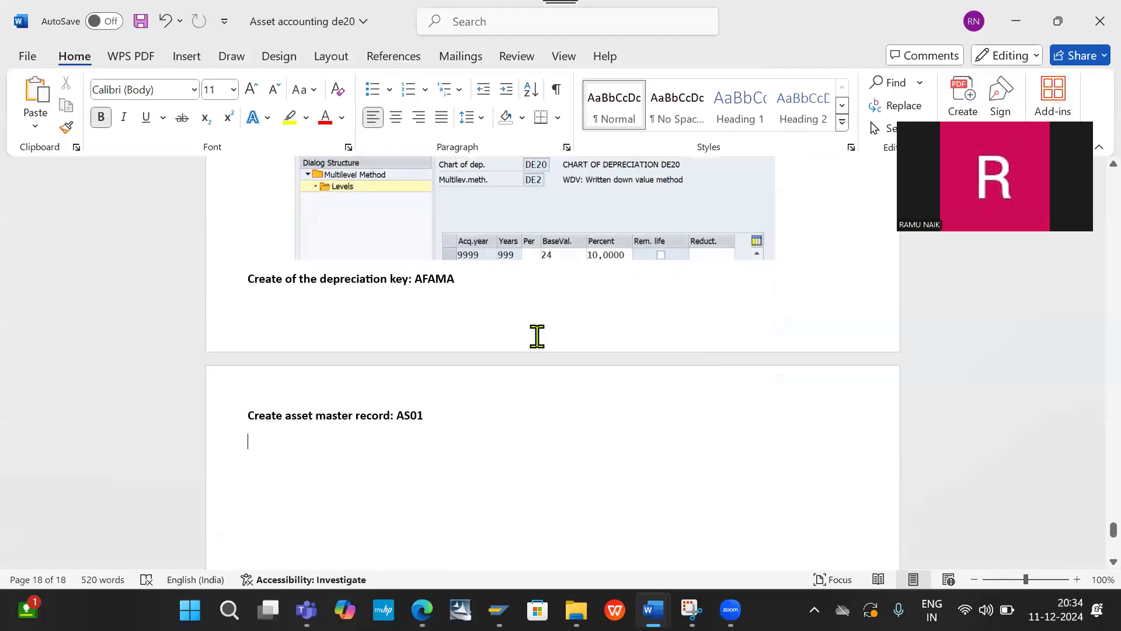
scroll(536, 336, "down", 5)
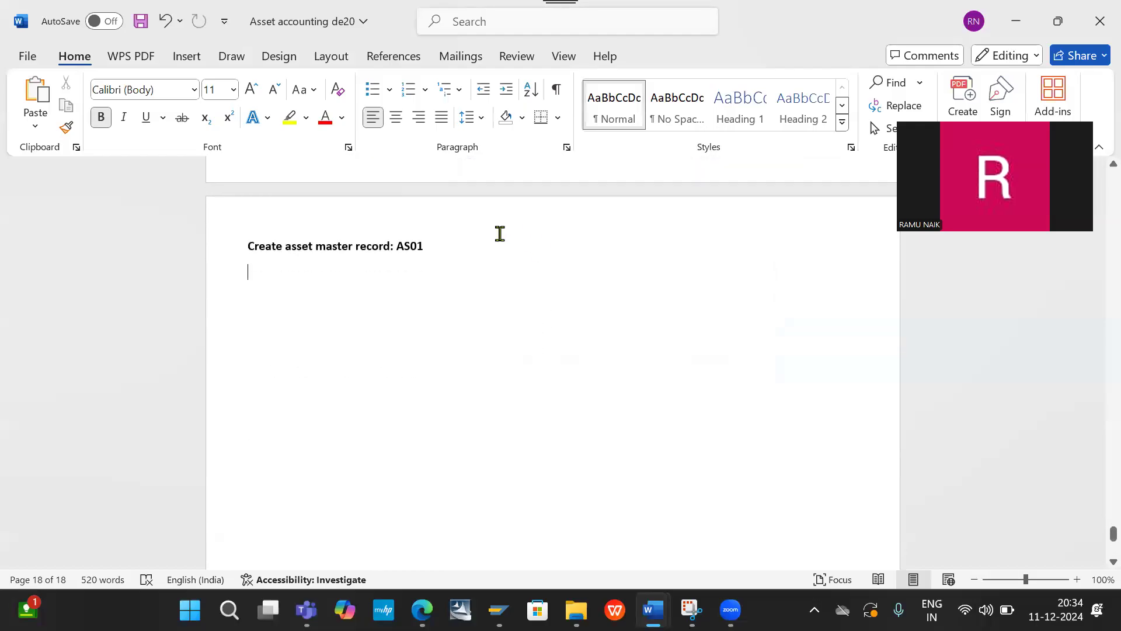
key("ctrl+a")
left_click(513, 309)
Switch to SAP Logon, open the "sap" connection and log on with the first saved user ID and the account password
left_click(498, 610)
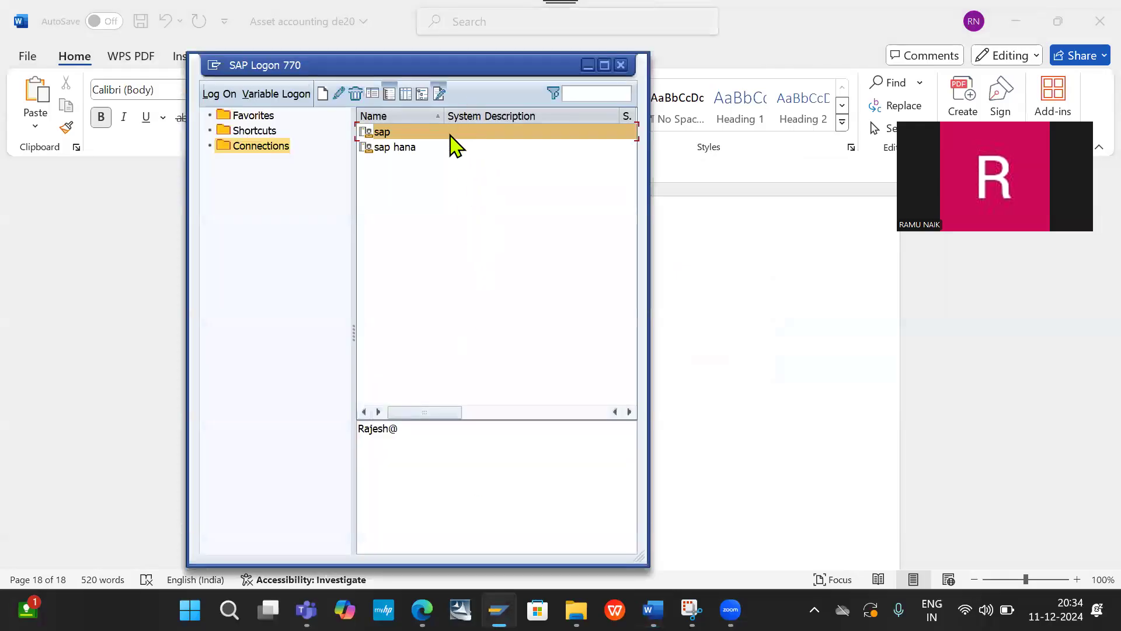
double_click(449, 134)
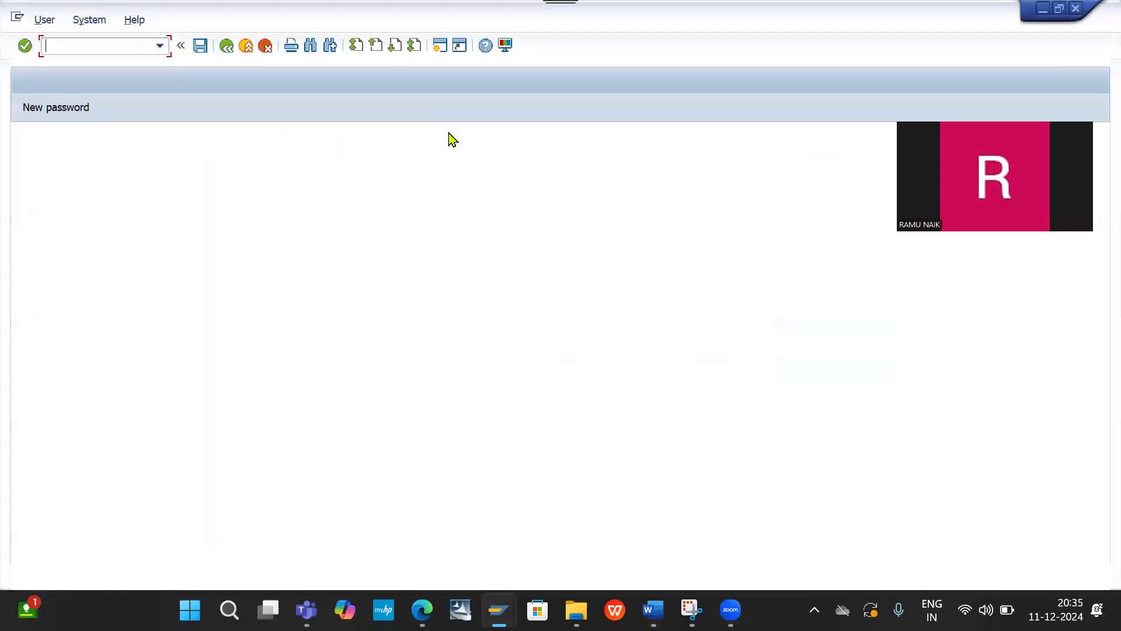
key("Down")
key("Down")
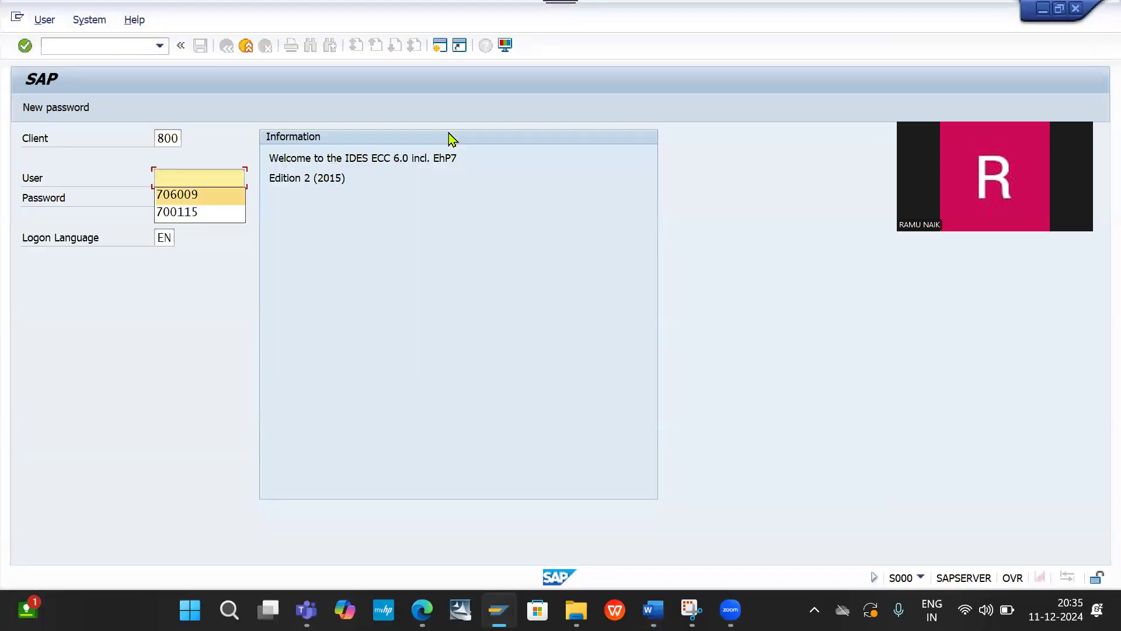
key("Return")
key("Tab")
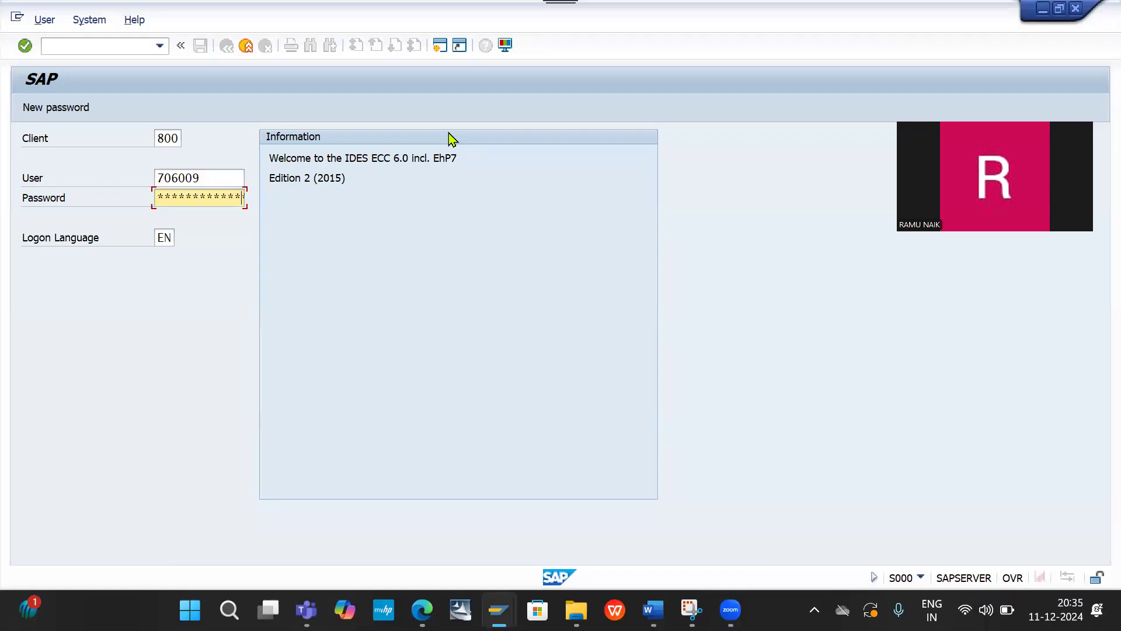
key("Return")
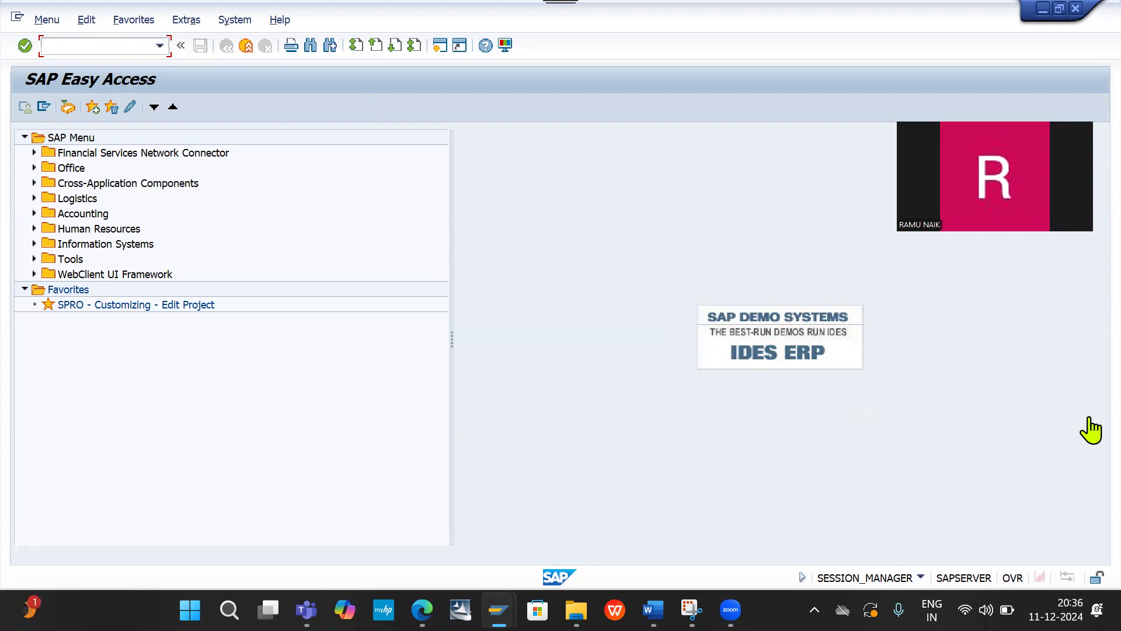
Switch to the Teams meeting, admit the two guests waiting in the lobby, check the participant list and return to SAP Easy Access
key("alt+Tab")
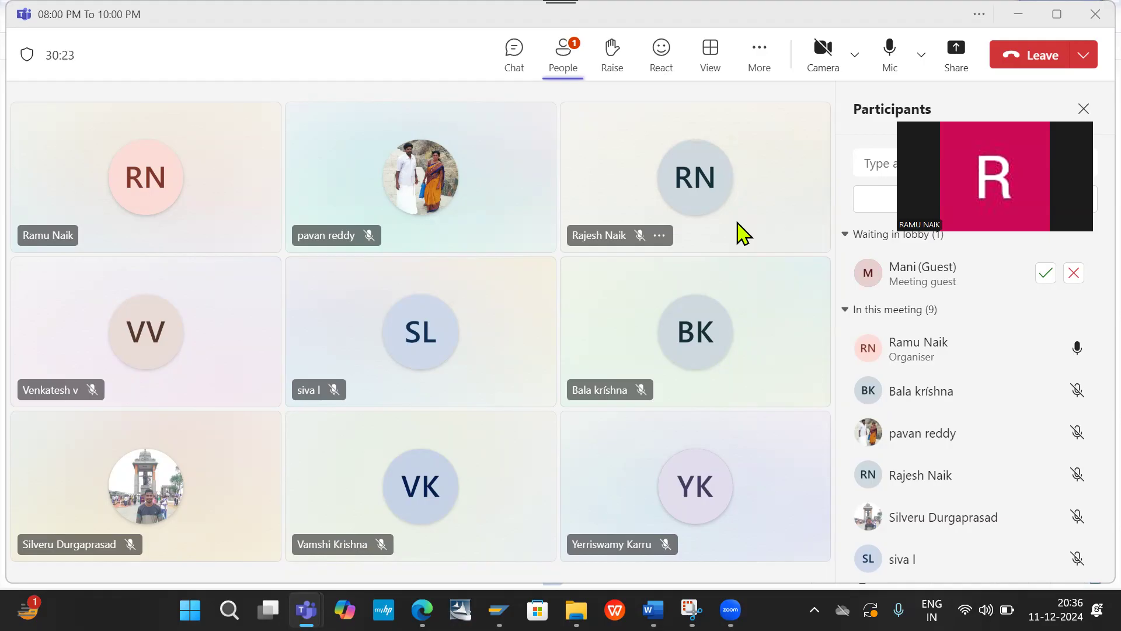
left_click(1041, 272)
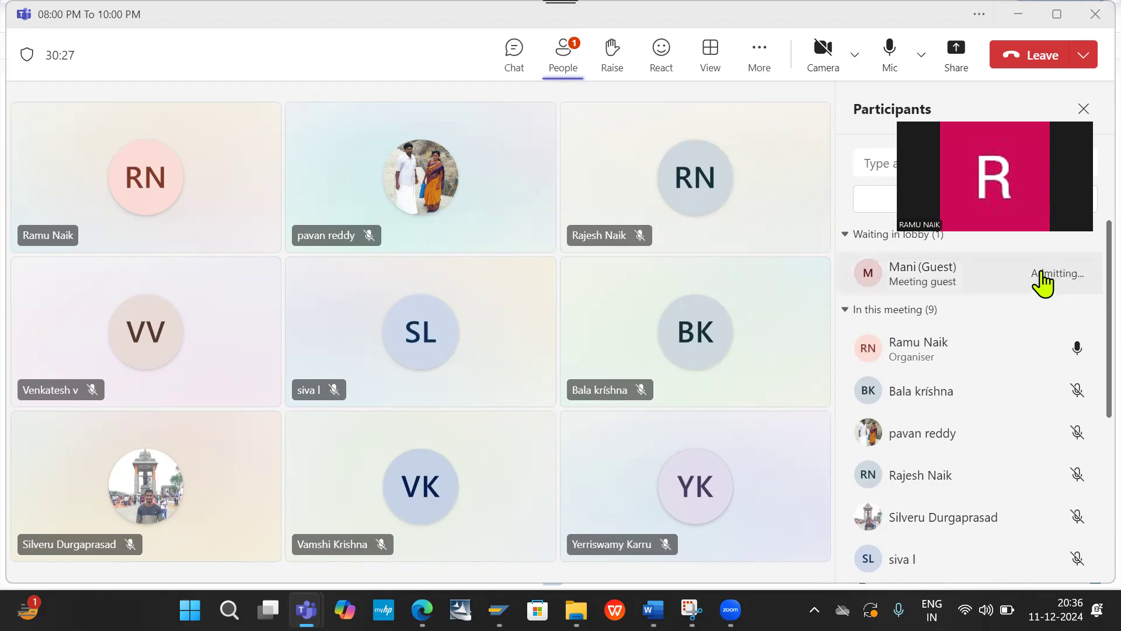
key("alt+Tab")
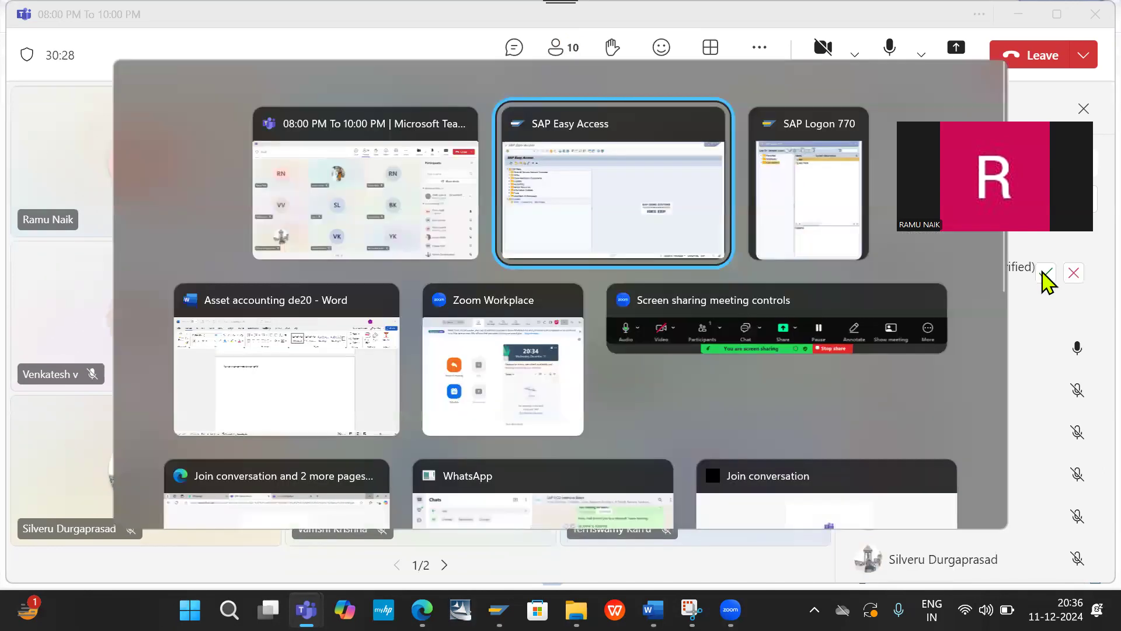
key("alt+Tab")
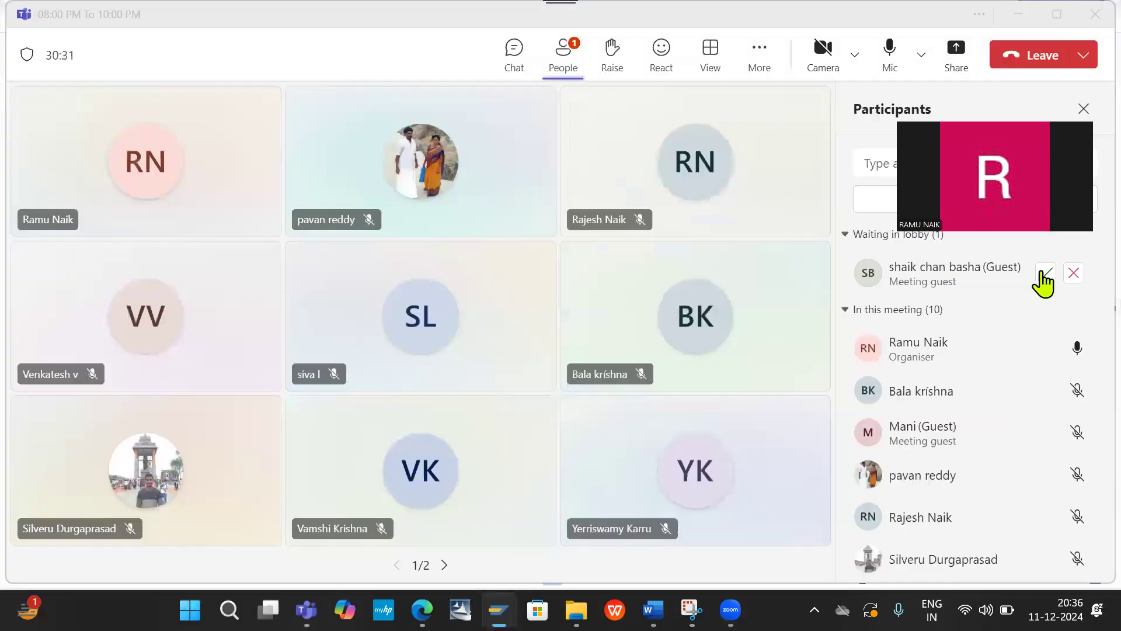
left_click(1043, 273)
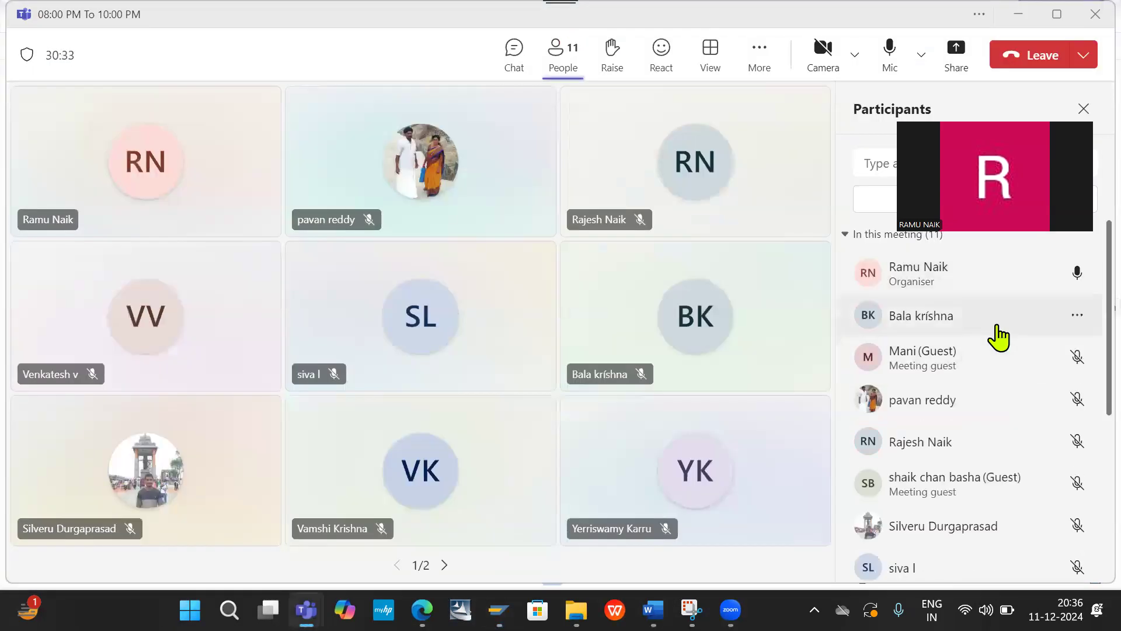
scroll(998, 327, "down", 5)
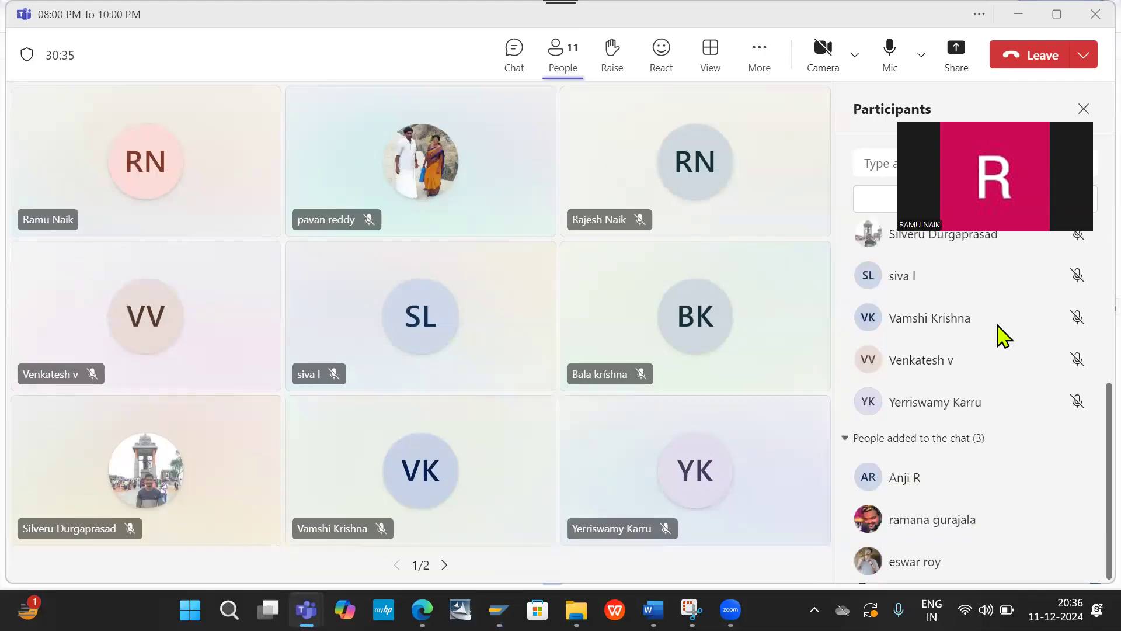
scroll(998, 328, "up", 5)
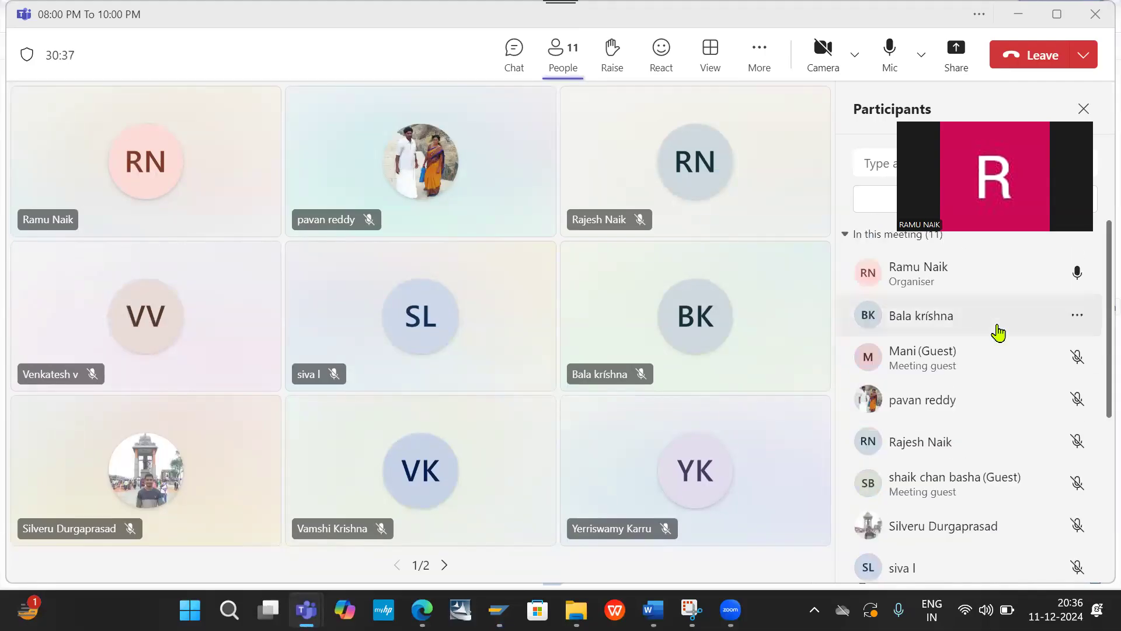
key("alt+Tab")
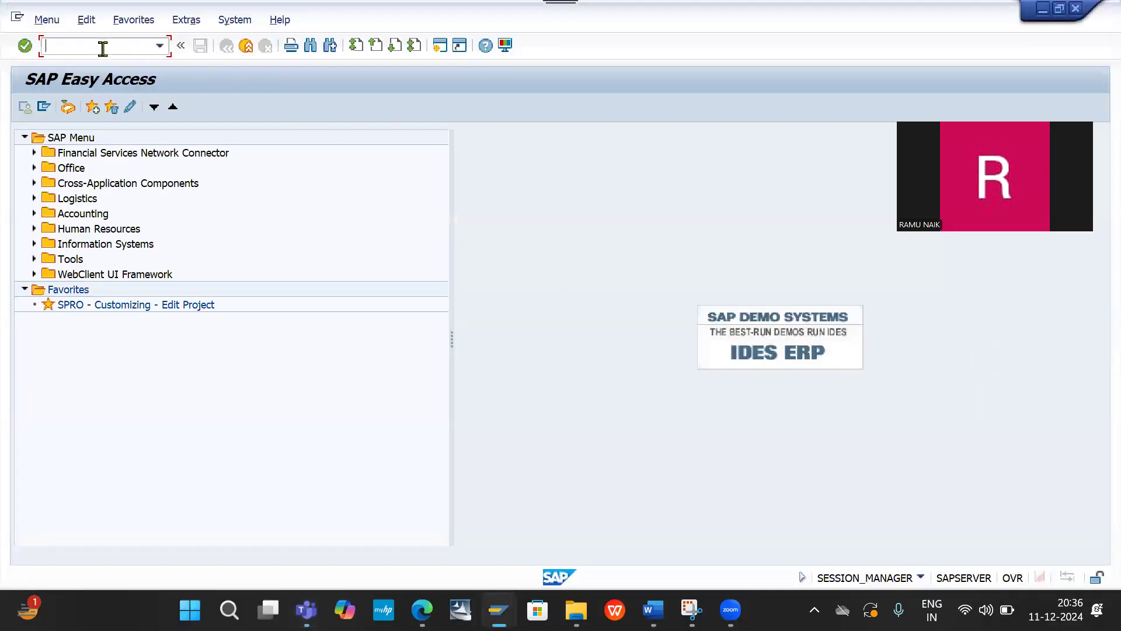
Open the Asset Explorer with transaction code aw01n
type("/")
type("a")
key("BackSpace")
key("BackSpace")
type("aw01n")
key("Return")
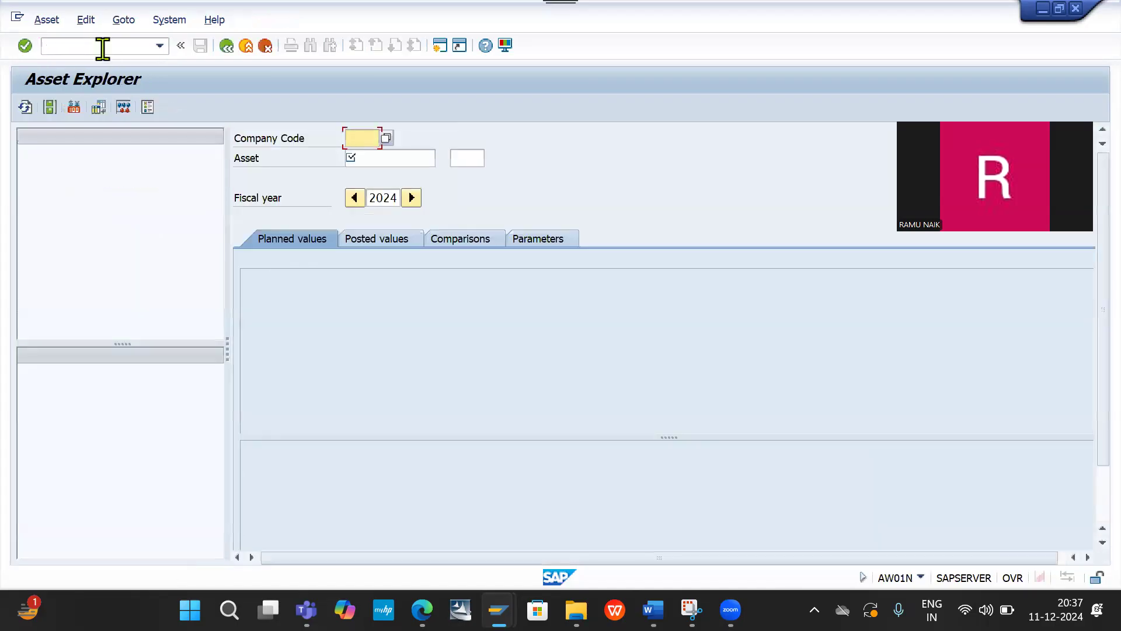
Enter DE20 as the company code in the Asset Explorer
left_click(368, 138)
key("Down")
key("Return")
key("Return")
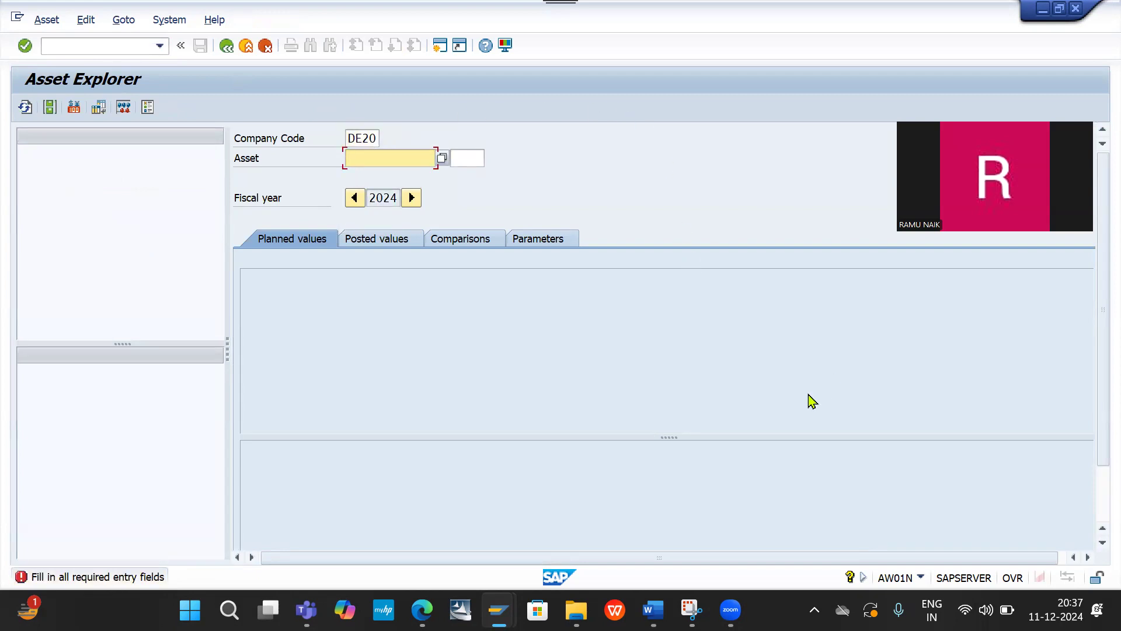
Switch to the Teams meeting and start sharing the full screen again
key("alt+Tab")
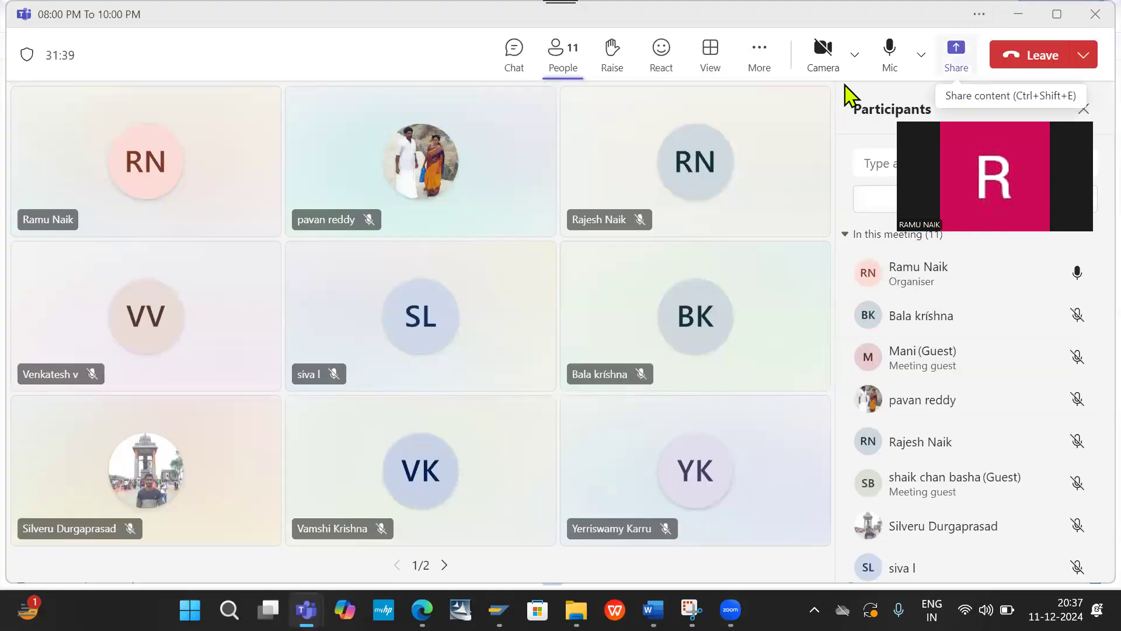
key("ctrl+shift+e")
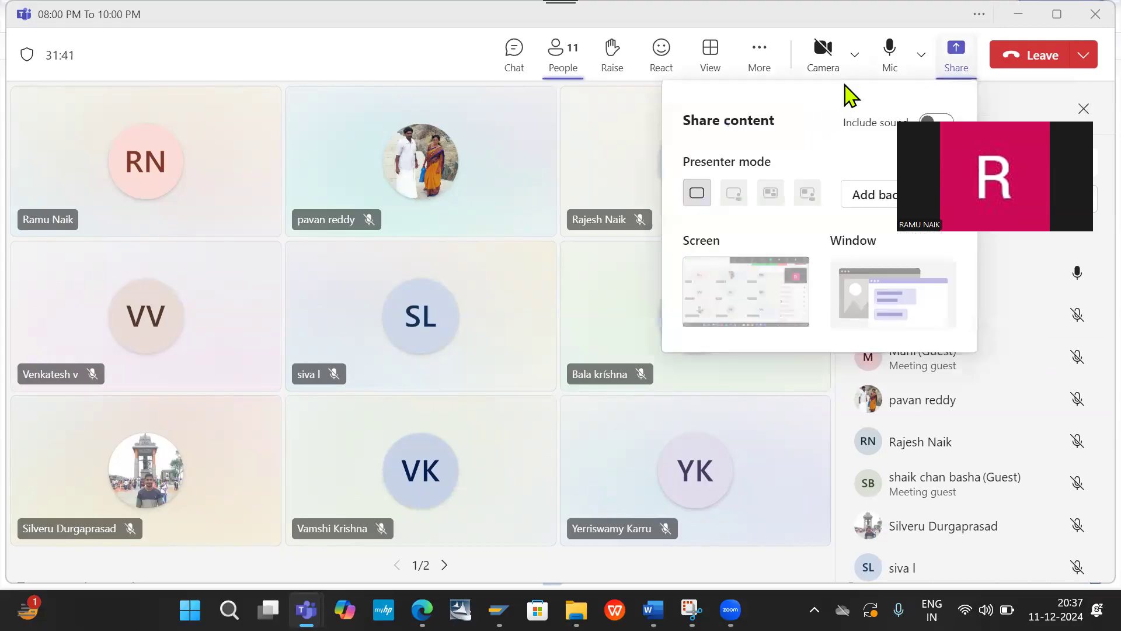
left_click(743, 286)
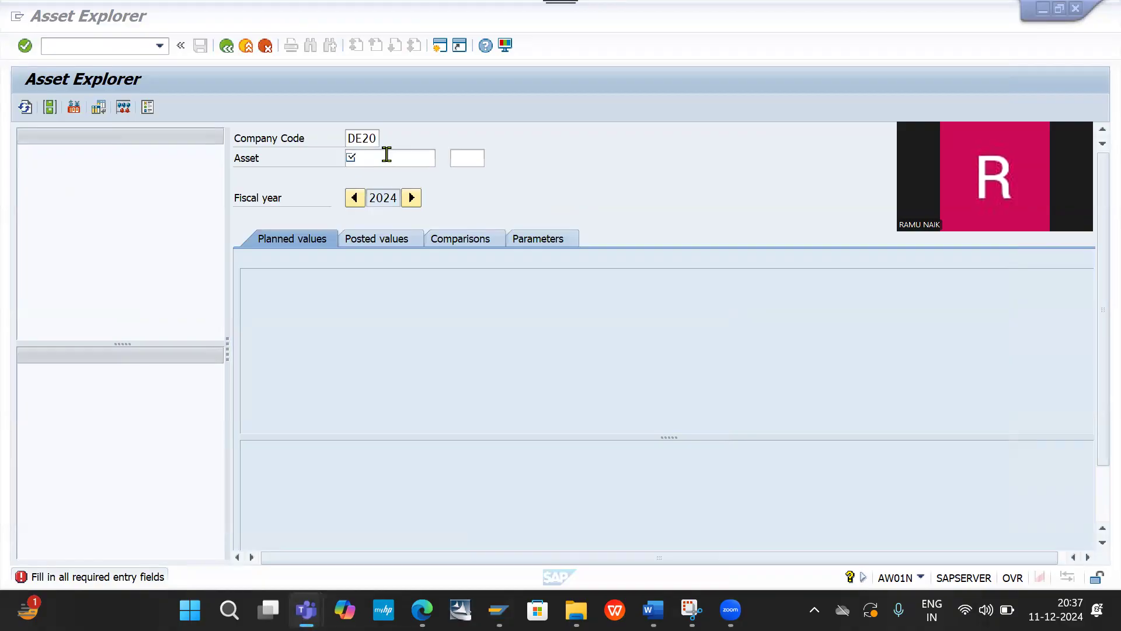
Pick the DE20 BUILDING 01 asset, number 200000, from the asset value list and display its values for company code DE20
left_click(386, 155)
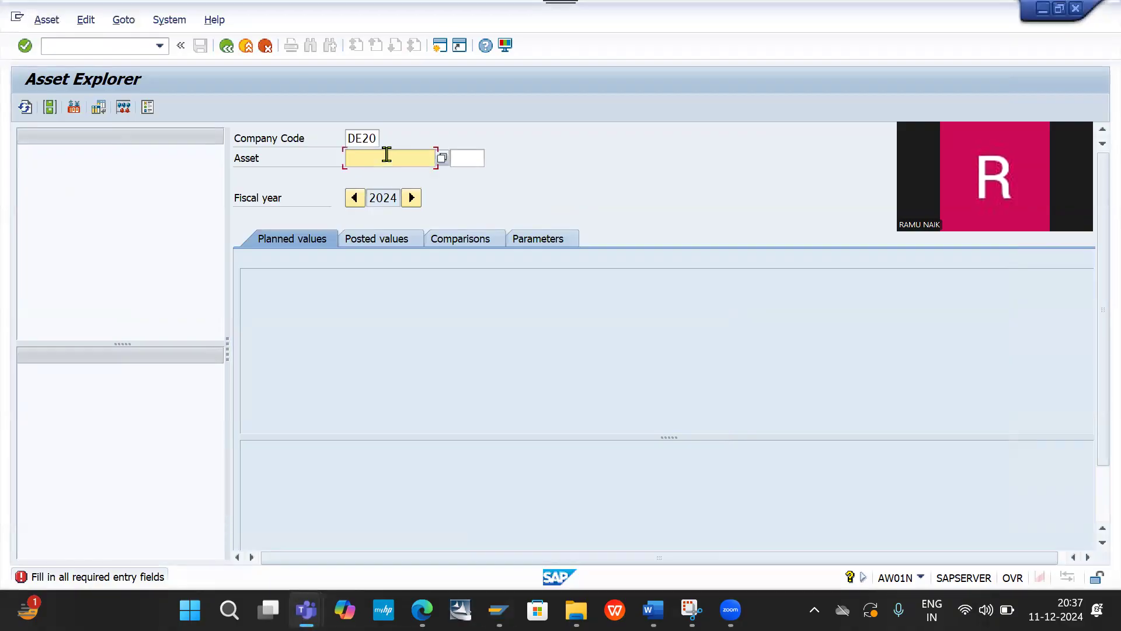
left_click(387, 155)
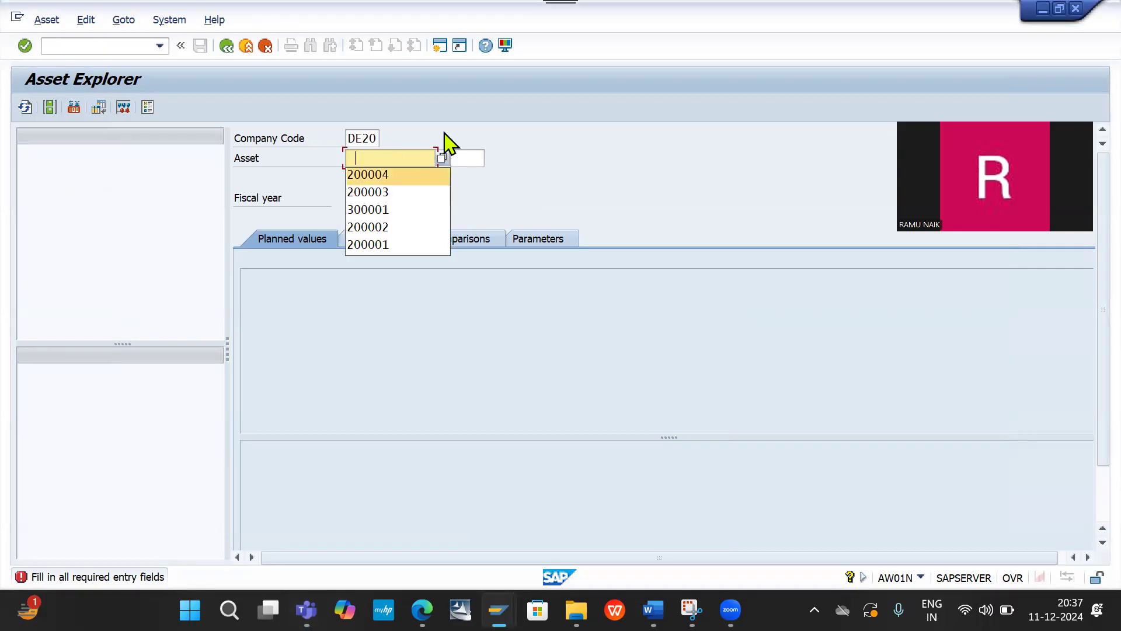
left_click(555, 187)
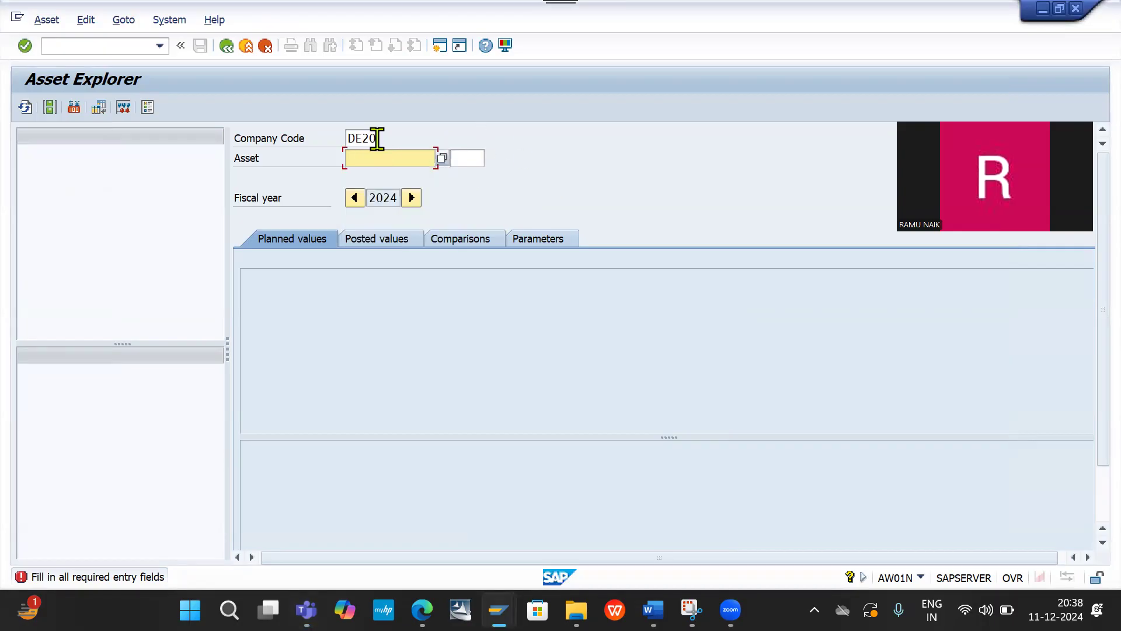
left_click(442, 162)
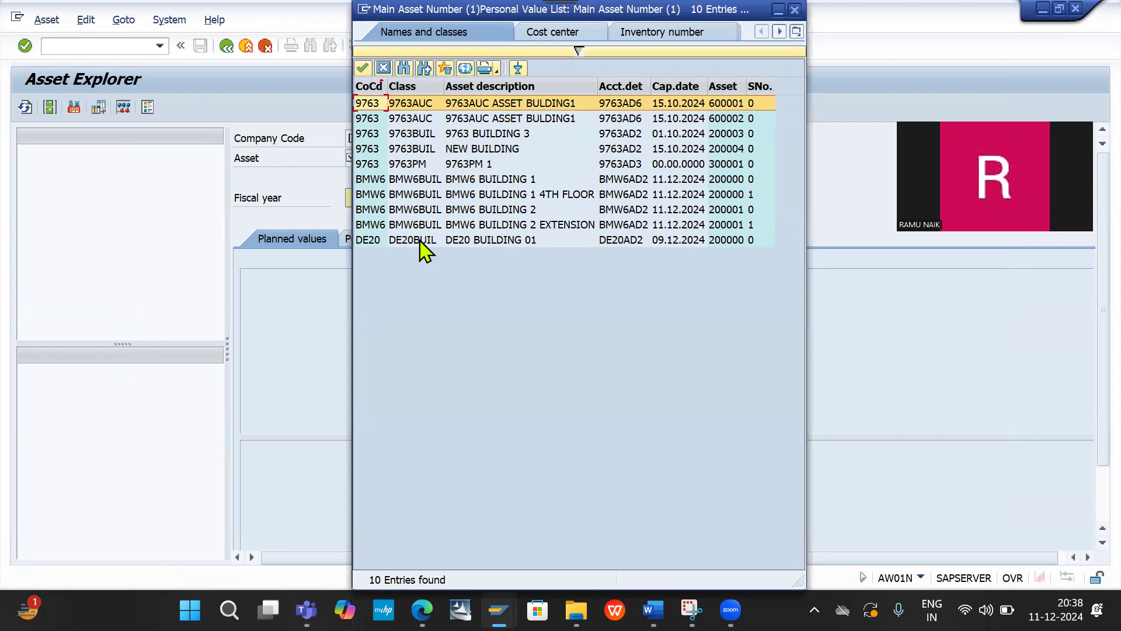
double_click(485, 241)
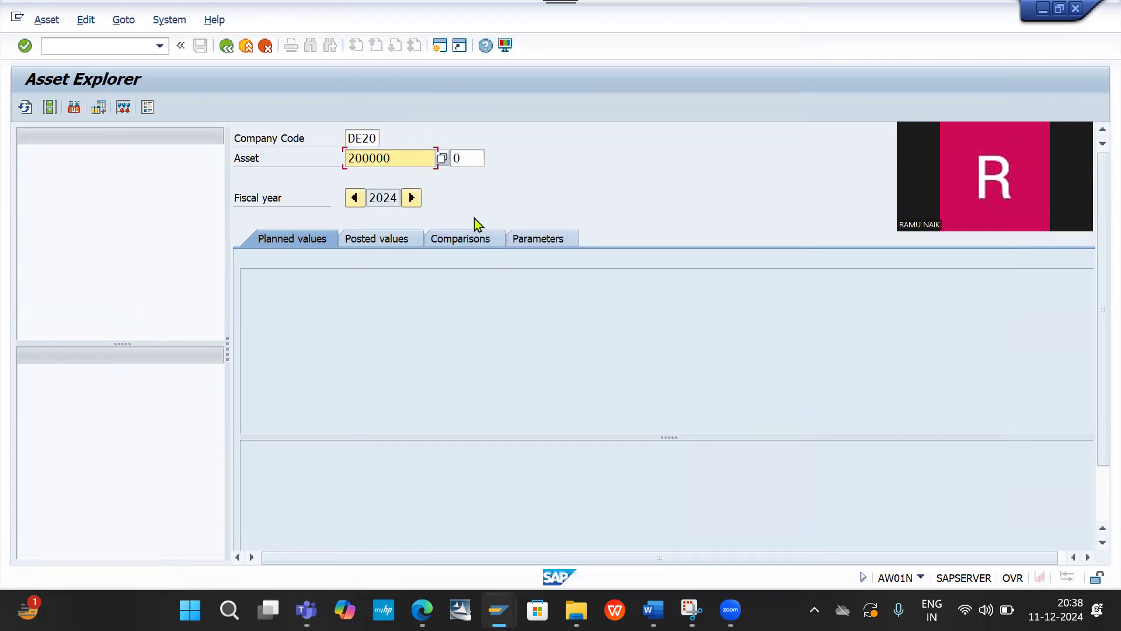
key("Return")
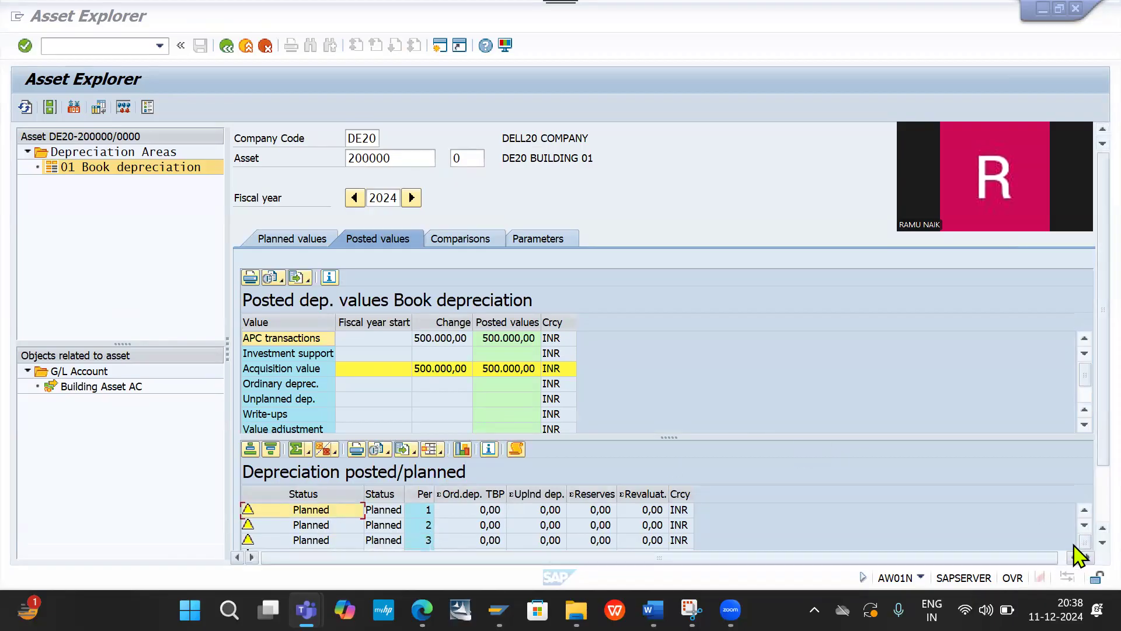
Examine the posted values and the planned book depreciation per period of asset 200000 for fiscal year 2024, through period 12
left_click(1082, 550)
scroll(1081, 550, "down", 3)
scroll(1081, 551, "down", 3)
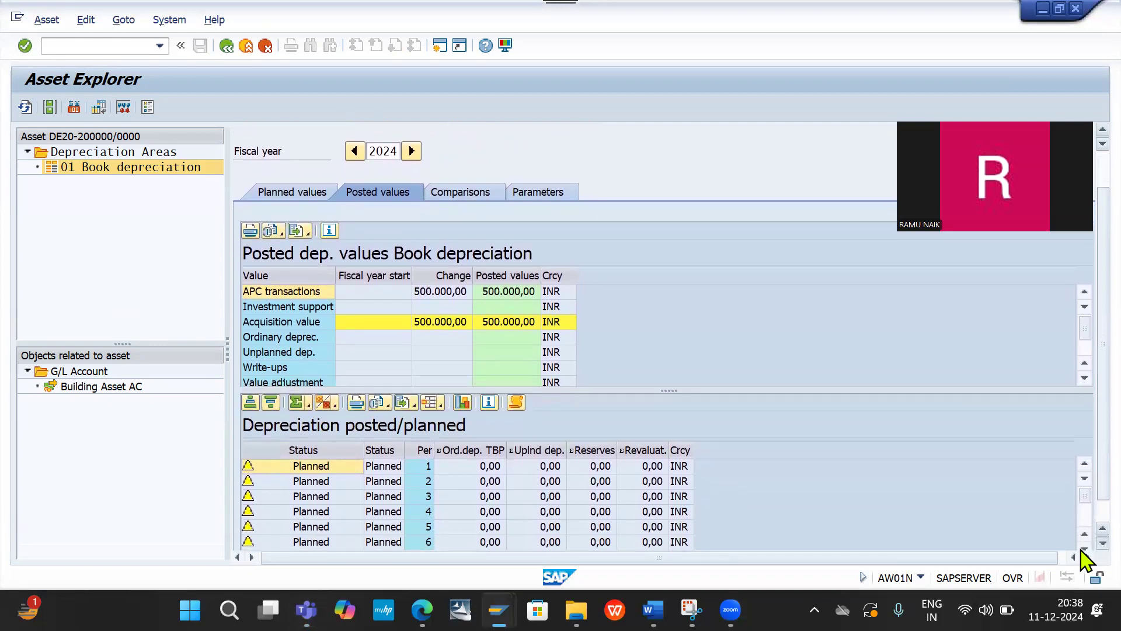
scroll(1081, 551, "down", 3)
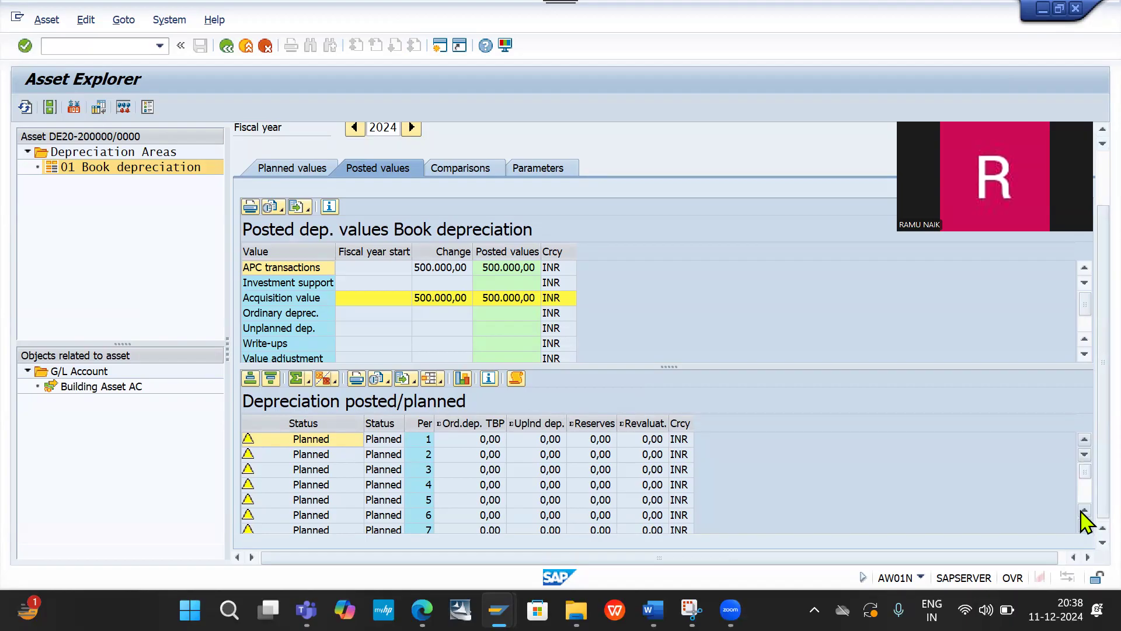
scroll(1082, 526, "down", 7)
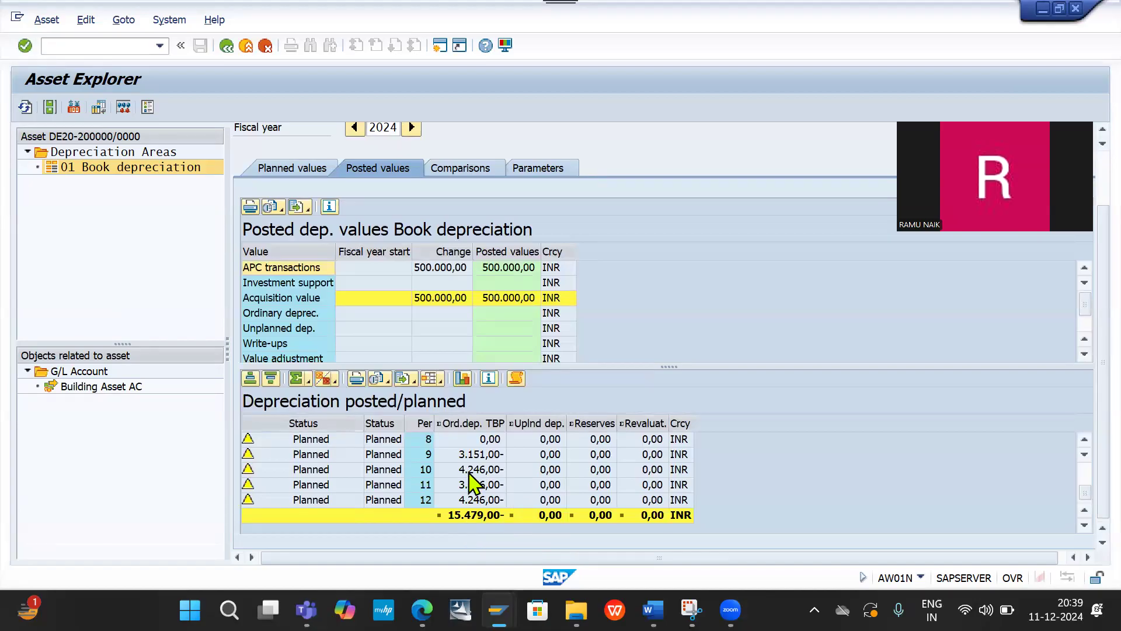
Open the Create Asset transaction AS01
scroll(474, 484, "up", 1)
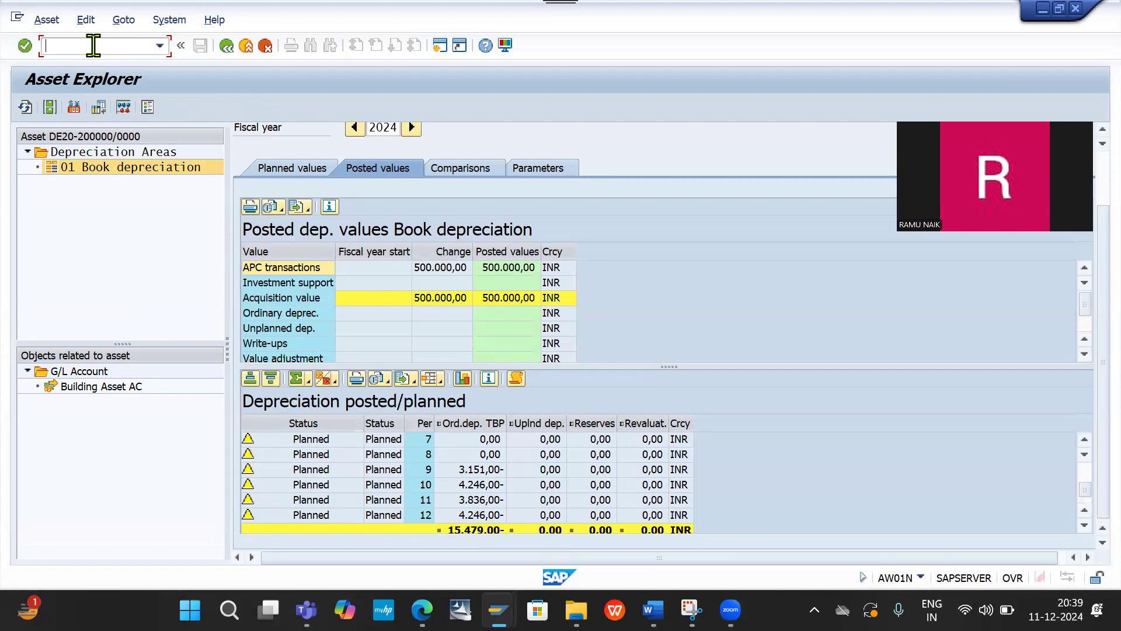
type("as")
key("BackSpace")
key("BackSpace")
type("/nas01")
key("Return")
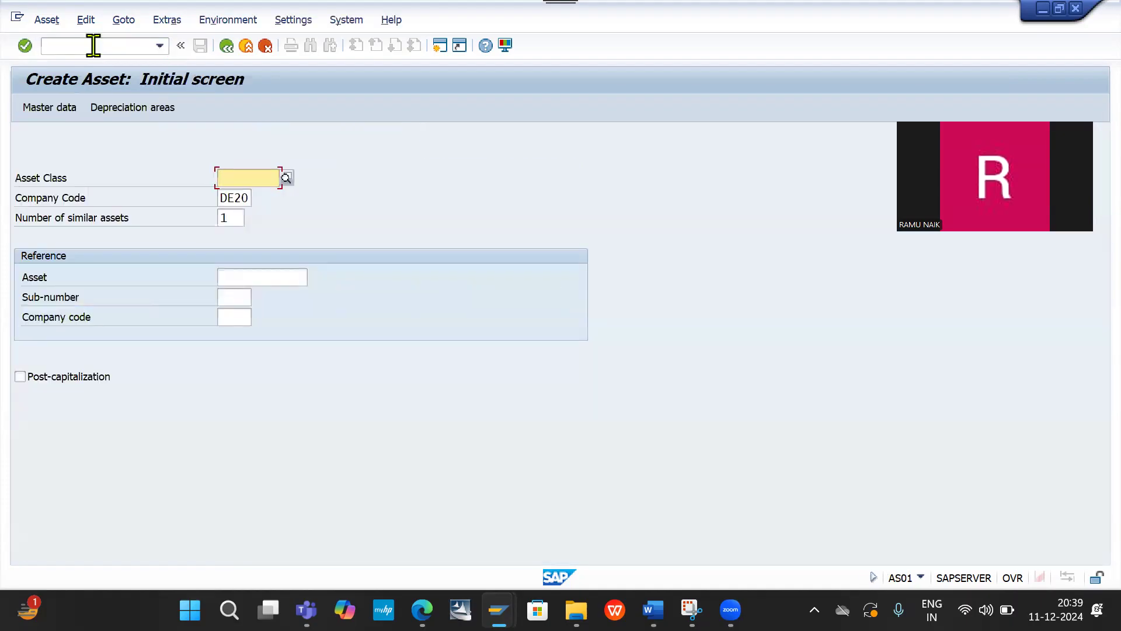
Choose asset class DE20BUIL for company code DE20 and continue to the new asset's master data
left_click(284, 183)
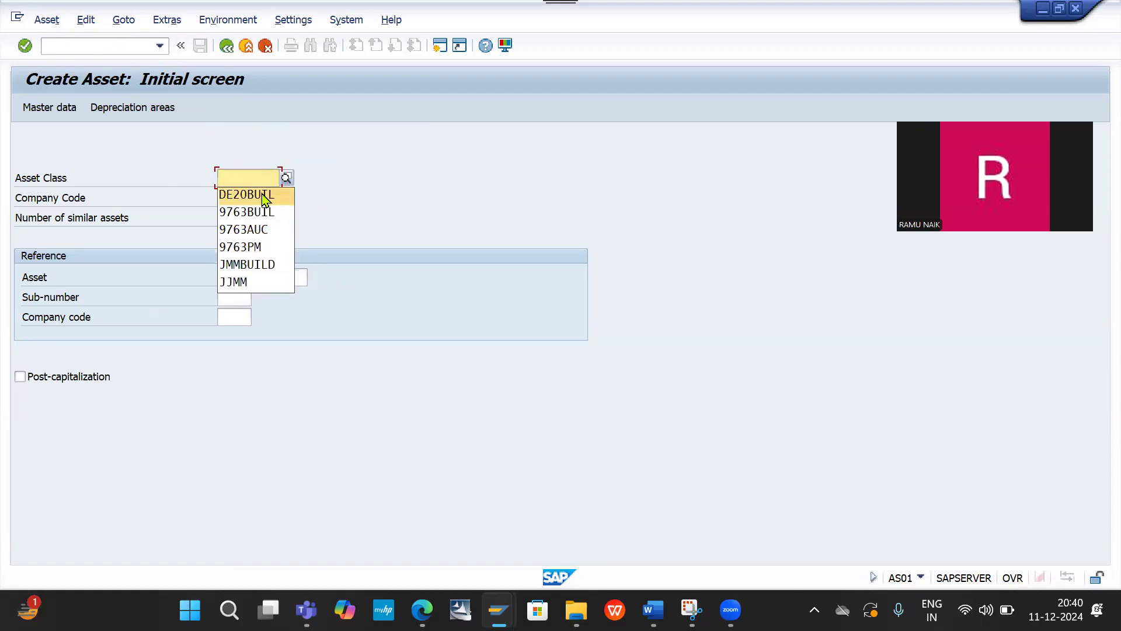
left_click(264, 200)
key("Return")
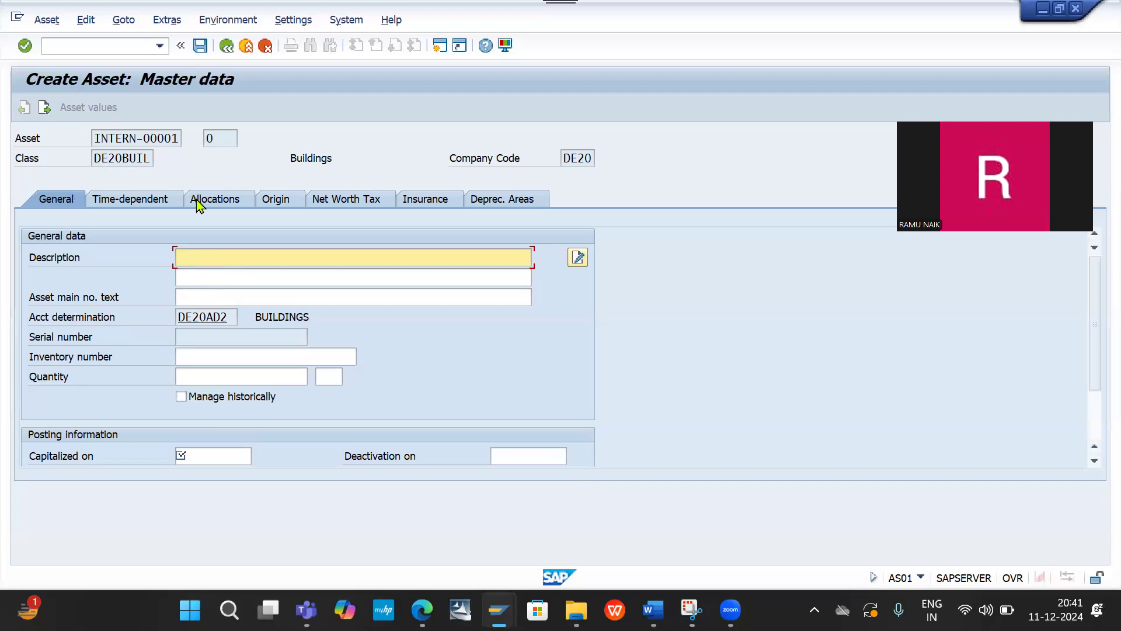
Switch to the Teams meeting, admit the guest waiting in the lobby, and return to the SAP asset master data
key("alt+Tab")
key("alt+Tab")
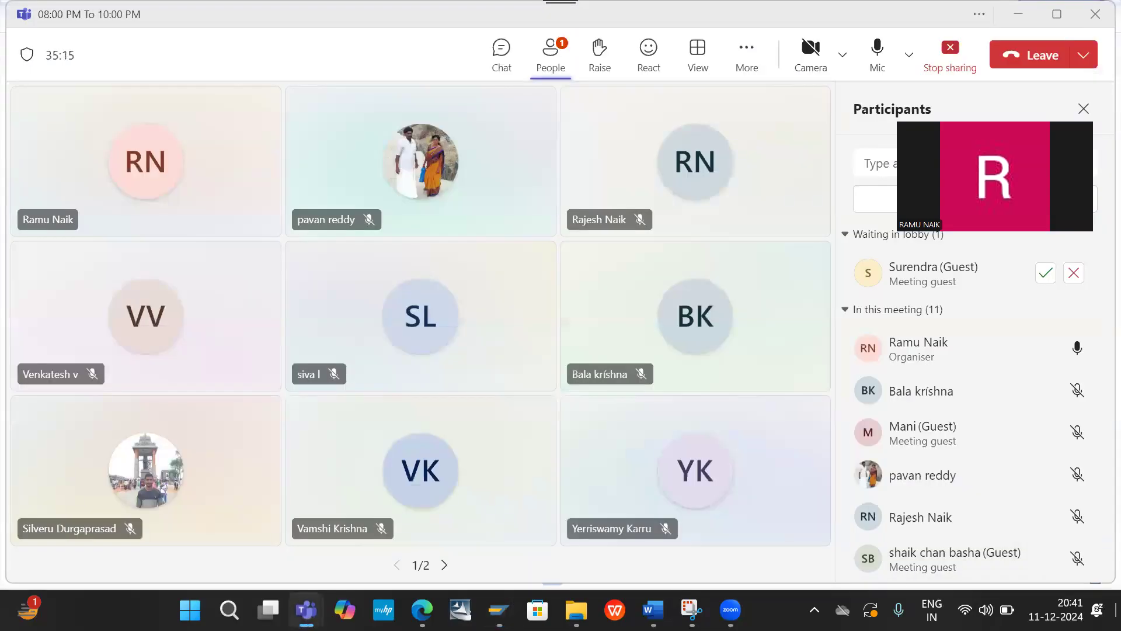
left_click(1045, 275)
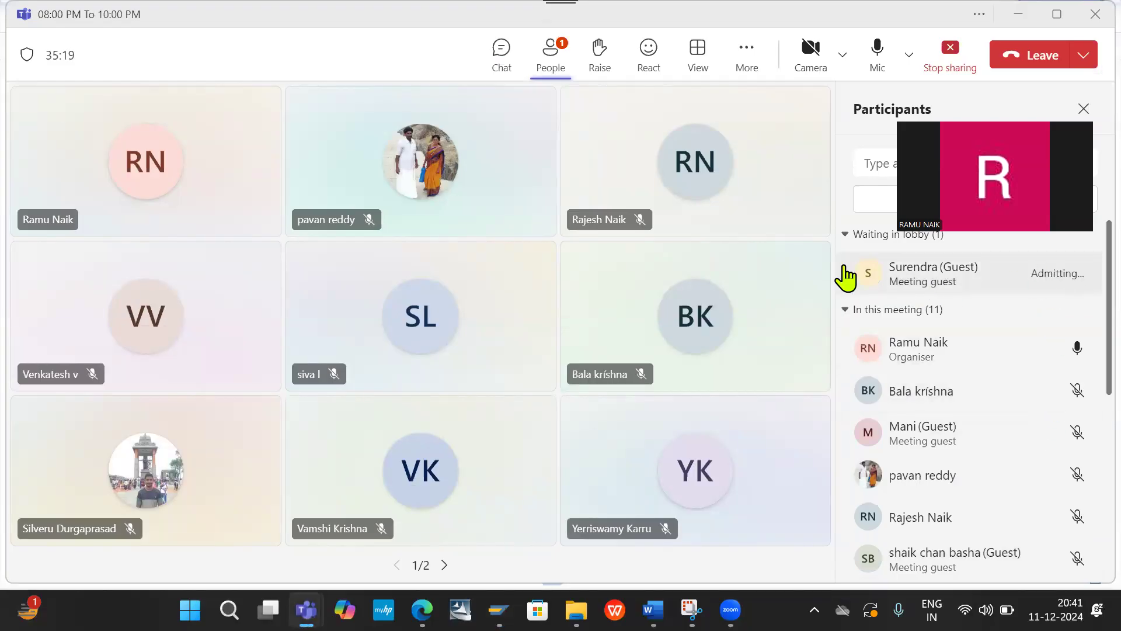
key("alt+Tab")
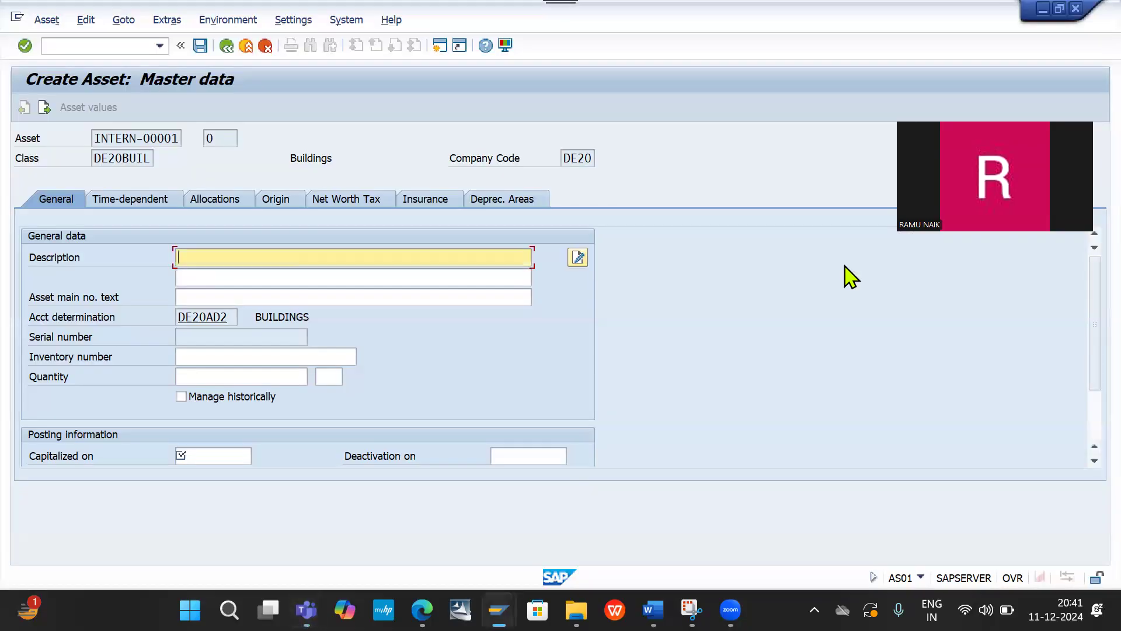
Enter DE20 BUILDING 02 as the asset description and 11.12.2024 as the capitalization date
left_click(306, 249)
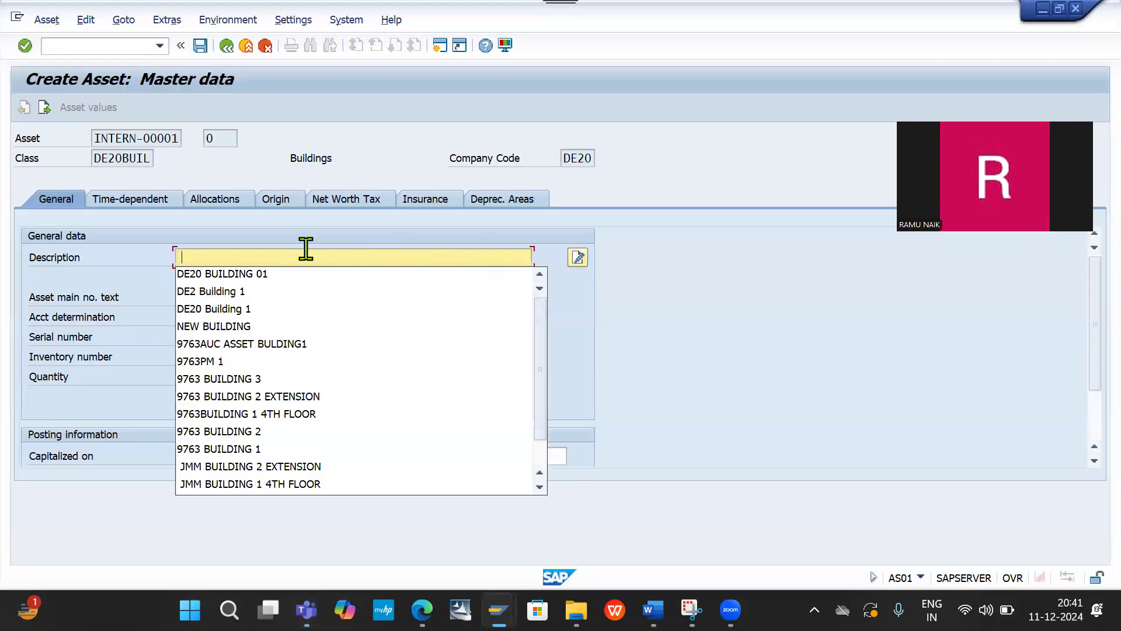
key("Down")
key("Return")
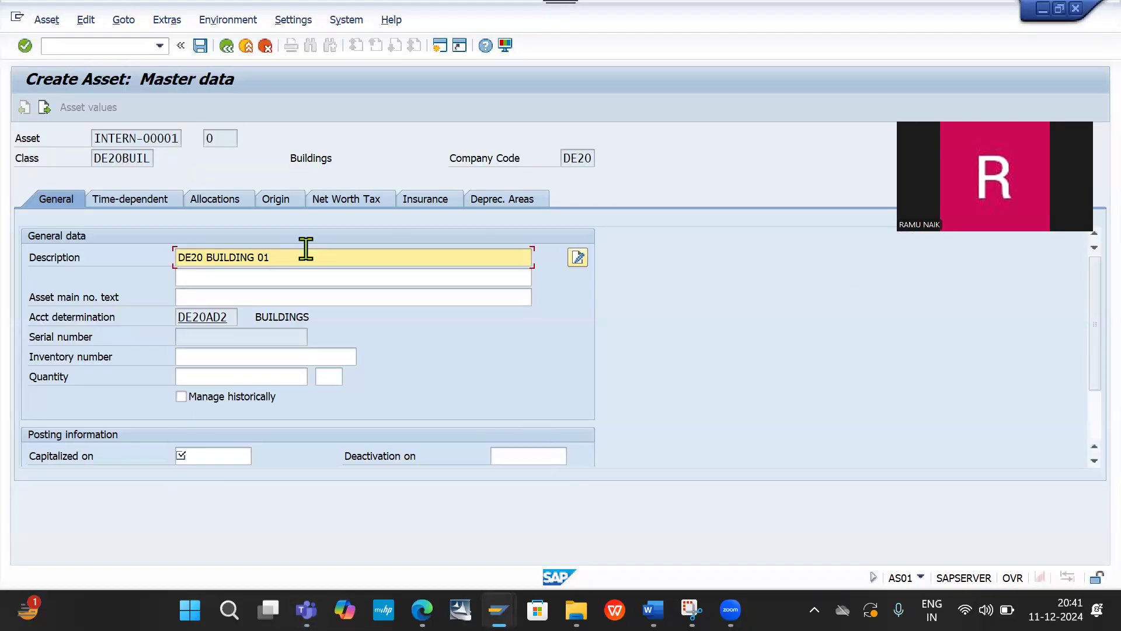
key("BackSpace")
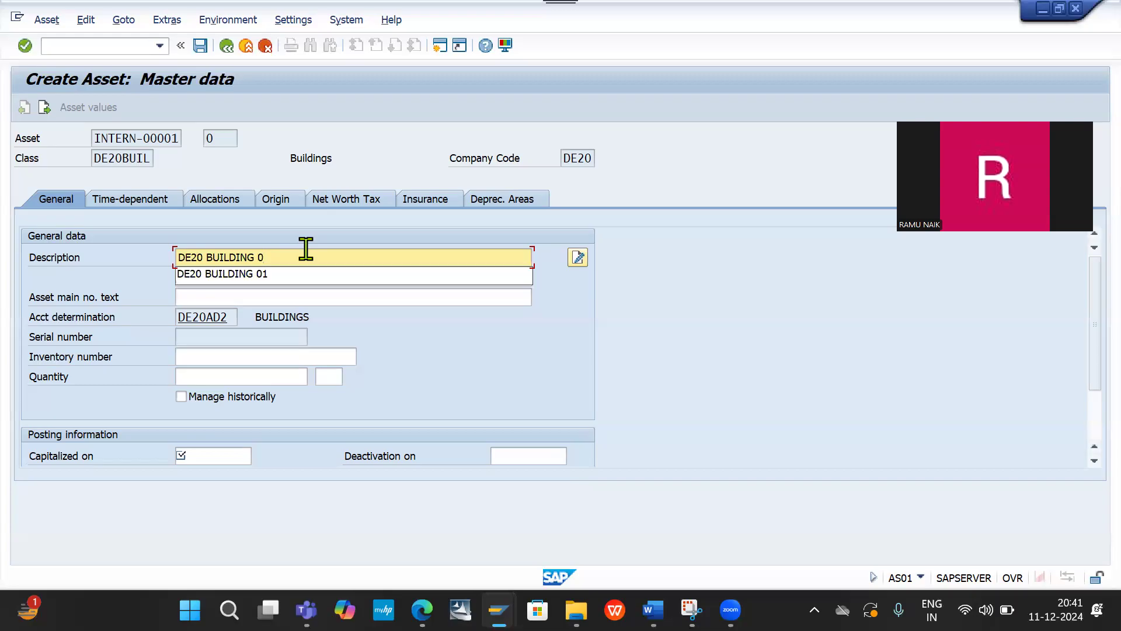
type("2")
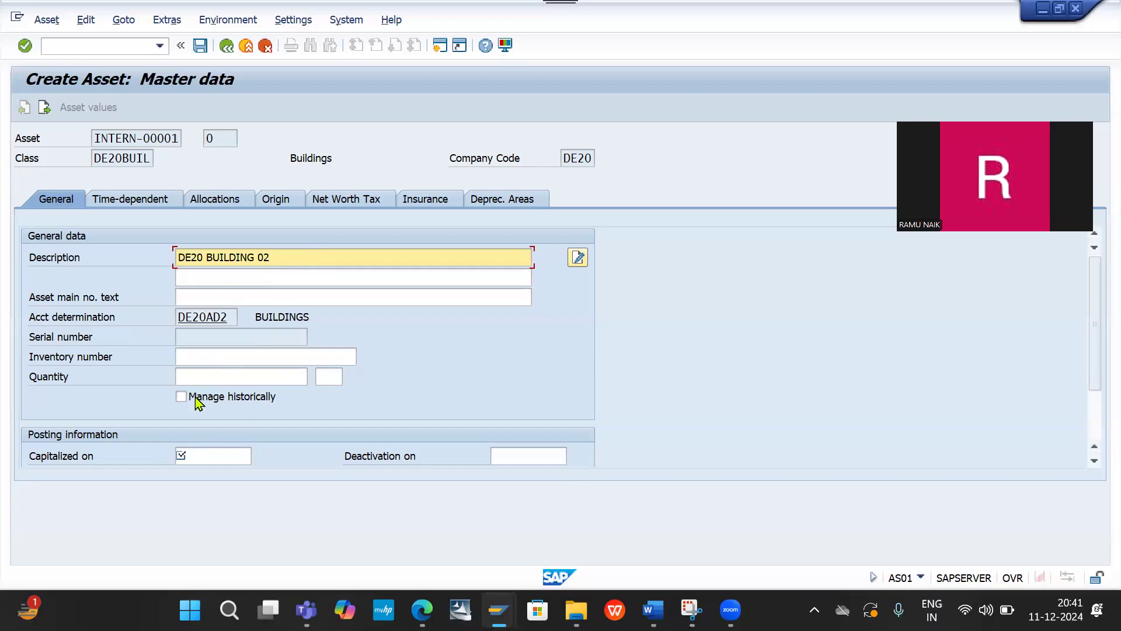
left_click(198, 461)
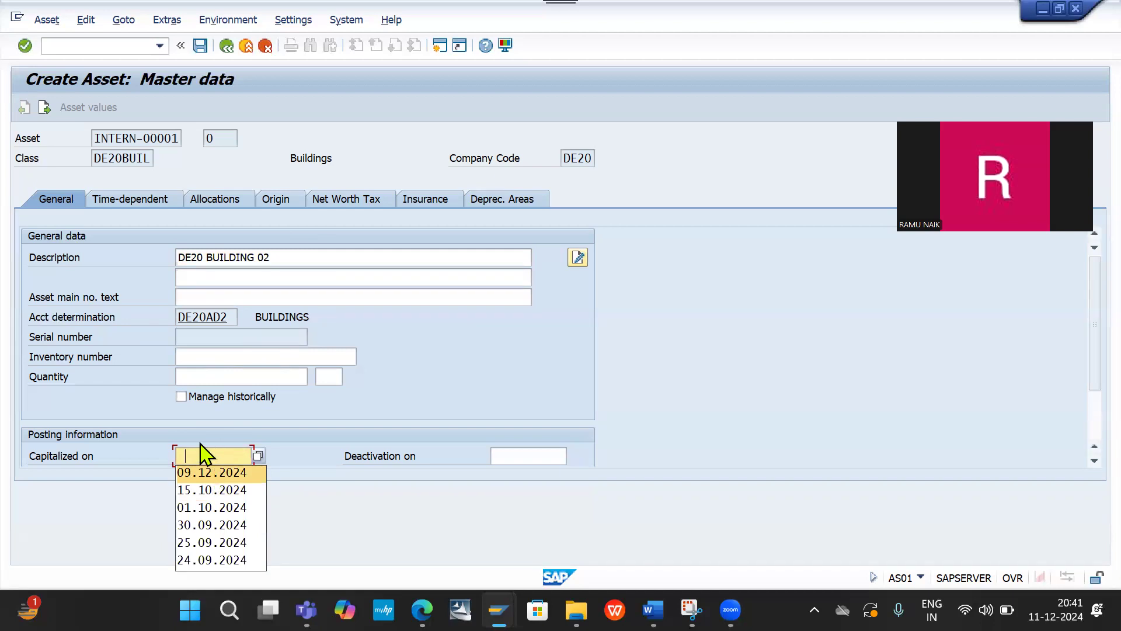
left_click(196, 464)
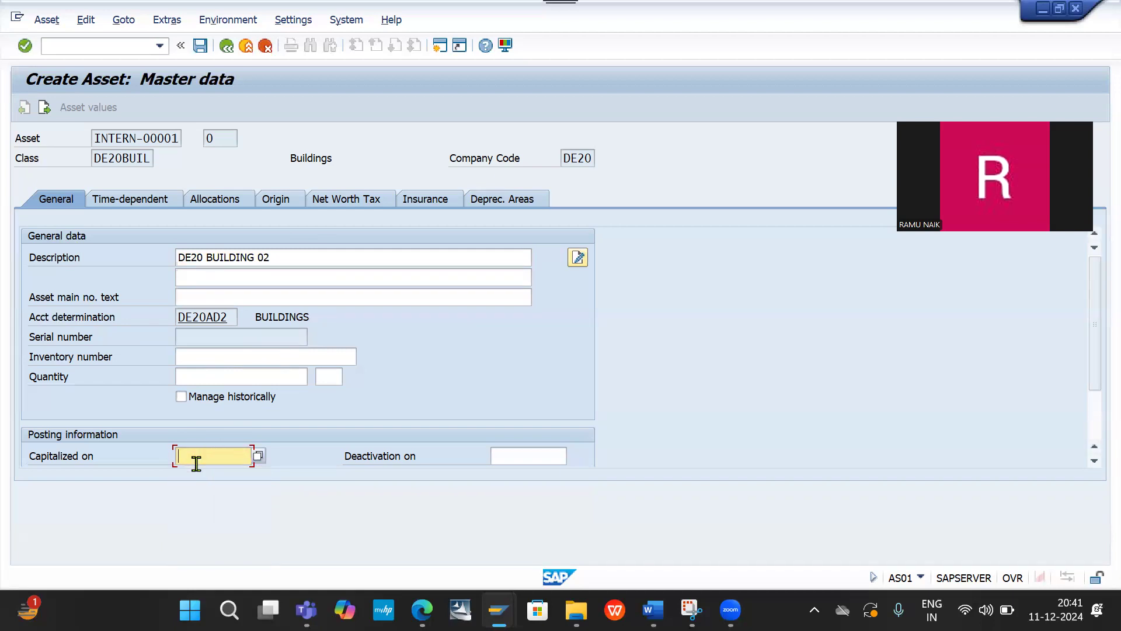
type("11.12.2024")
Review the new asset's time-dependent, allocations, origin, net worth tax and insurance data
left_click(129, 200)
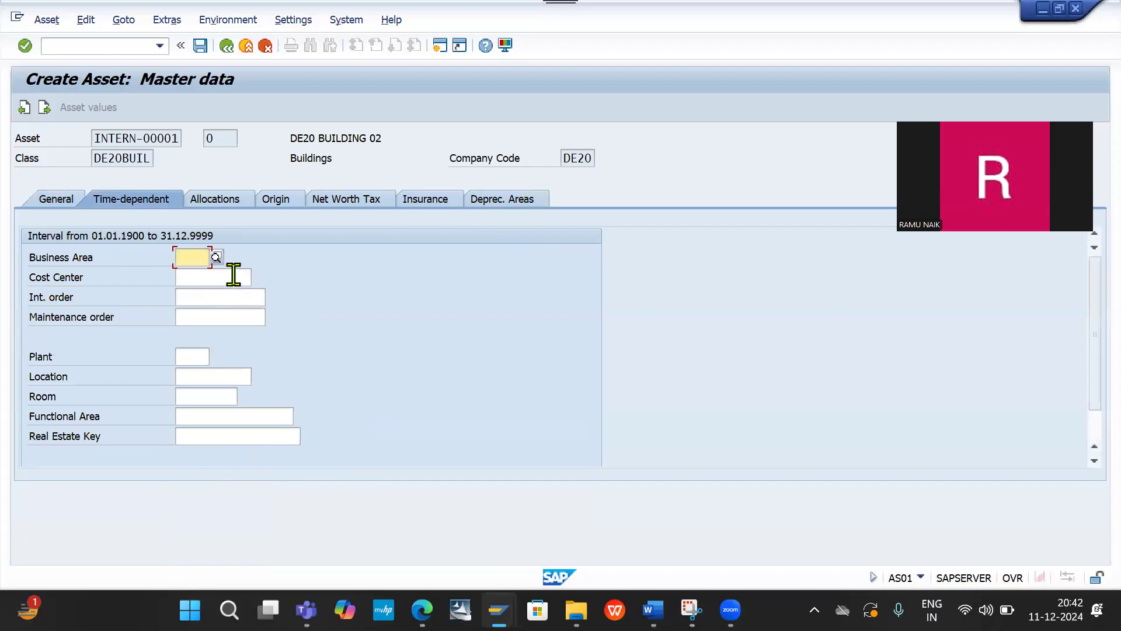
left_click(228, 275)
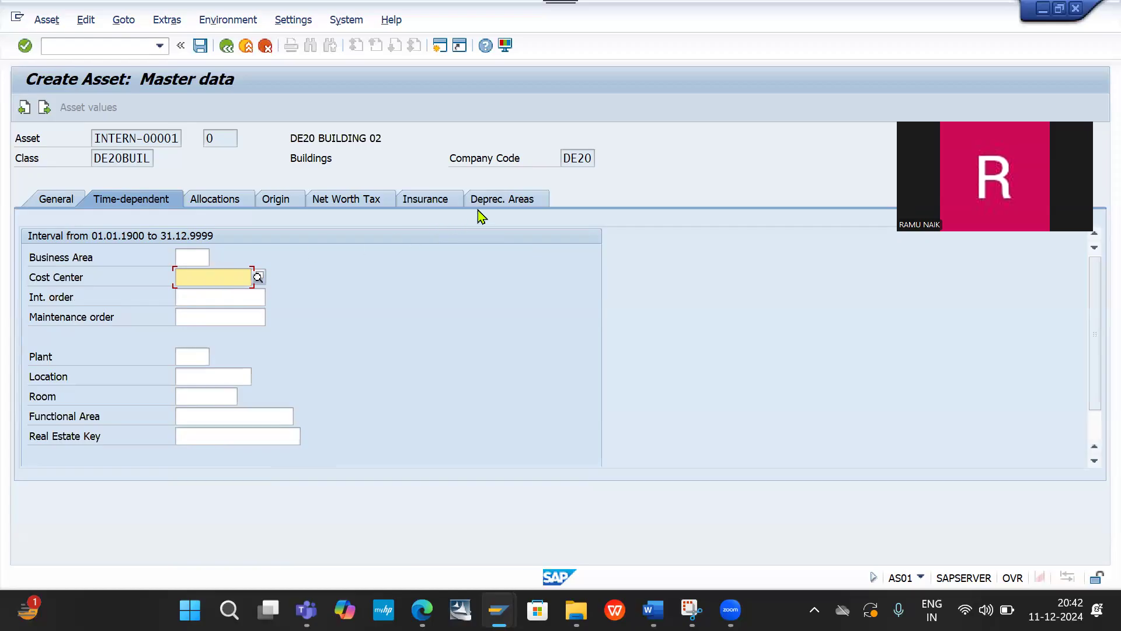
left_click(231, 201)
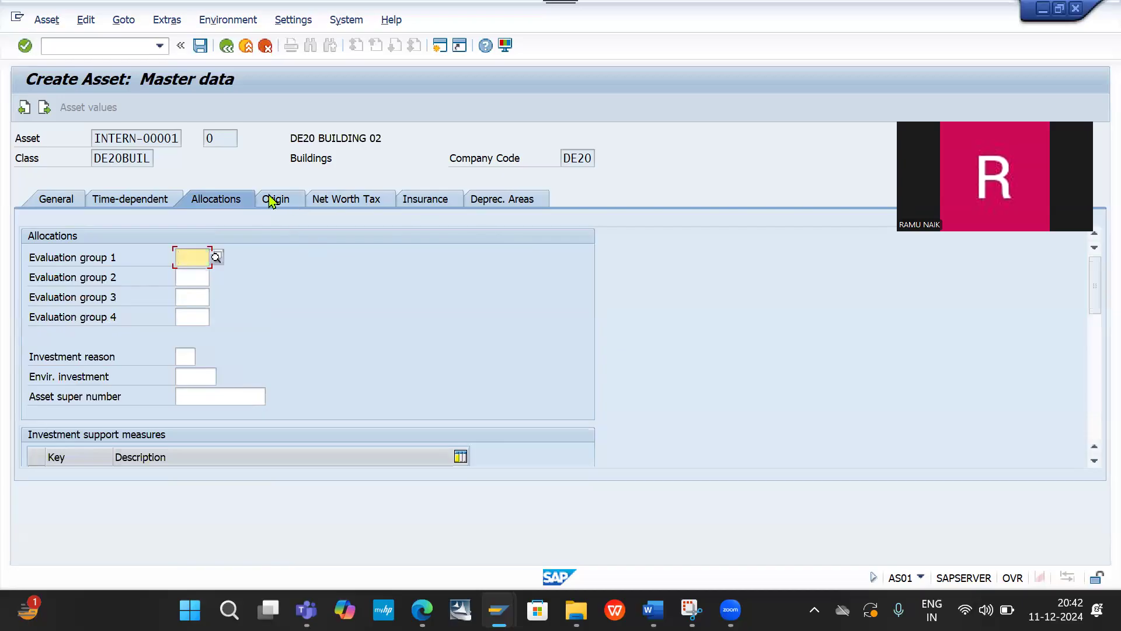
left_click(289, 202)
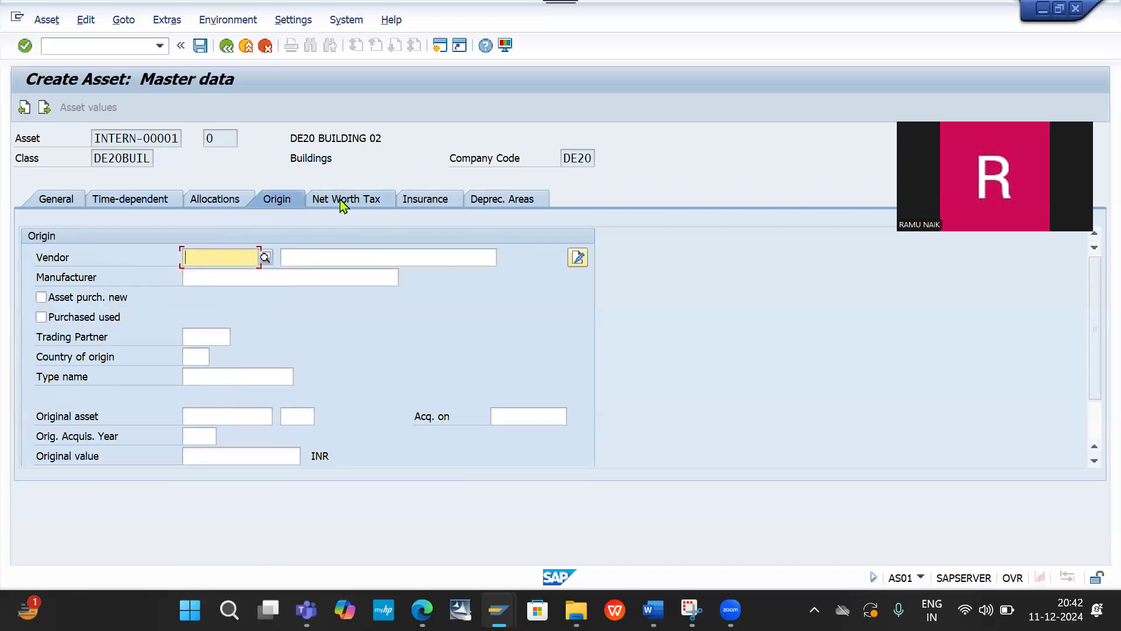
left_click(343, 204)
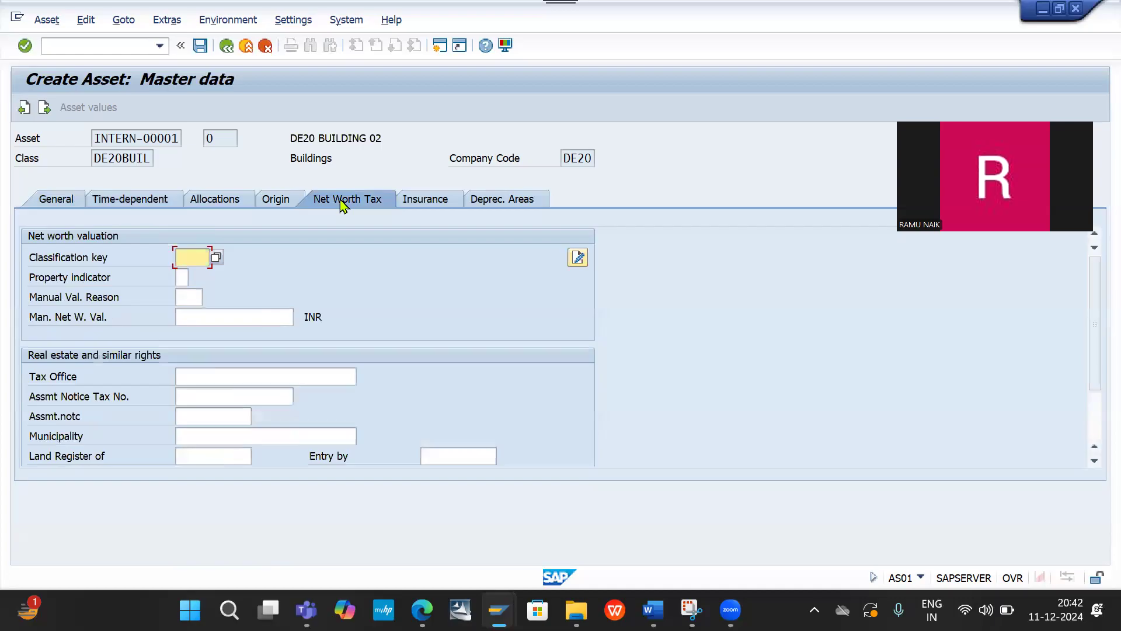
left_click(452, 204)
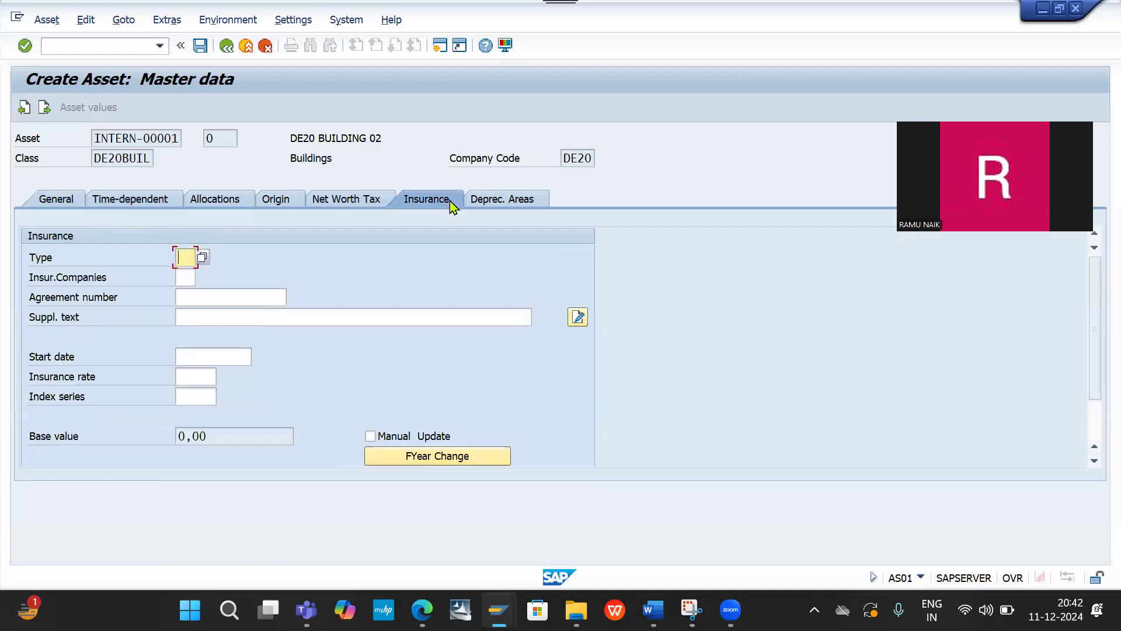
Replace the depreciation key of the 01 book depreciation area with DE20
left_click(514, 202)
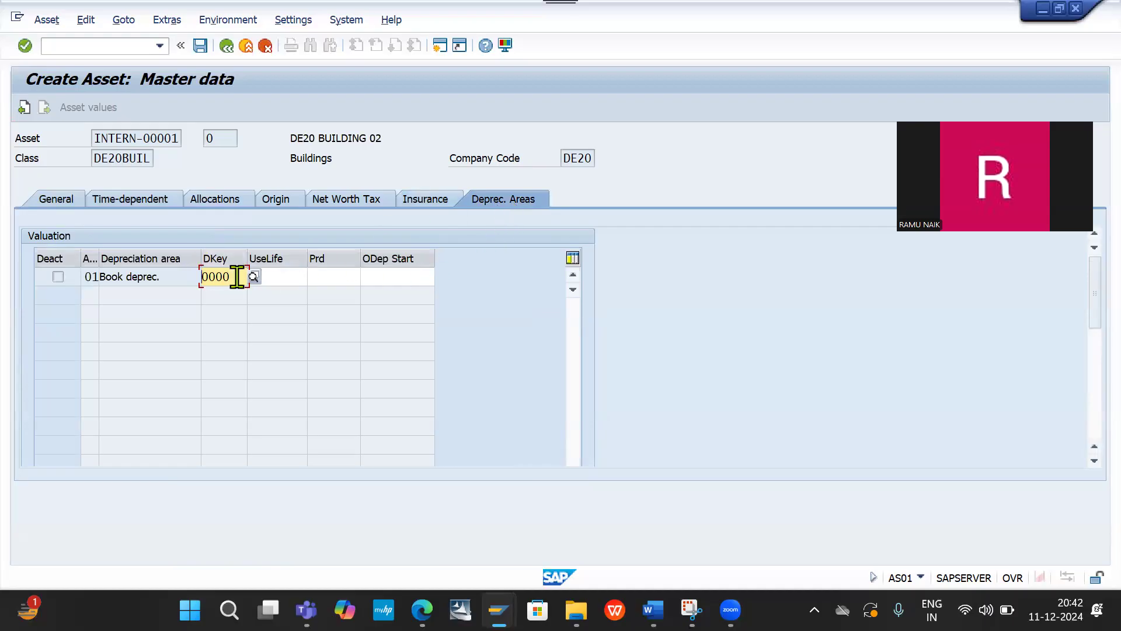
key("BackSpace")
key("BackSpace")
key("BackSpace")
key("BackSpace")
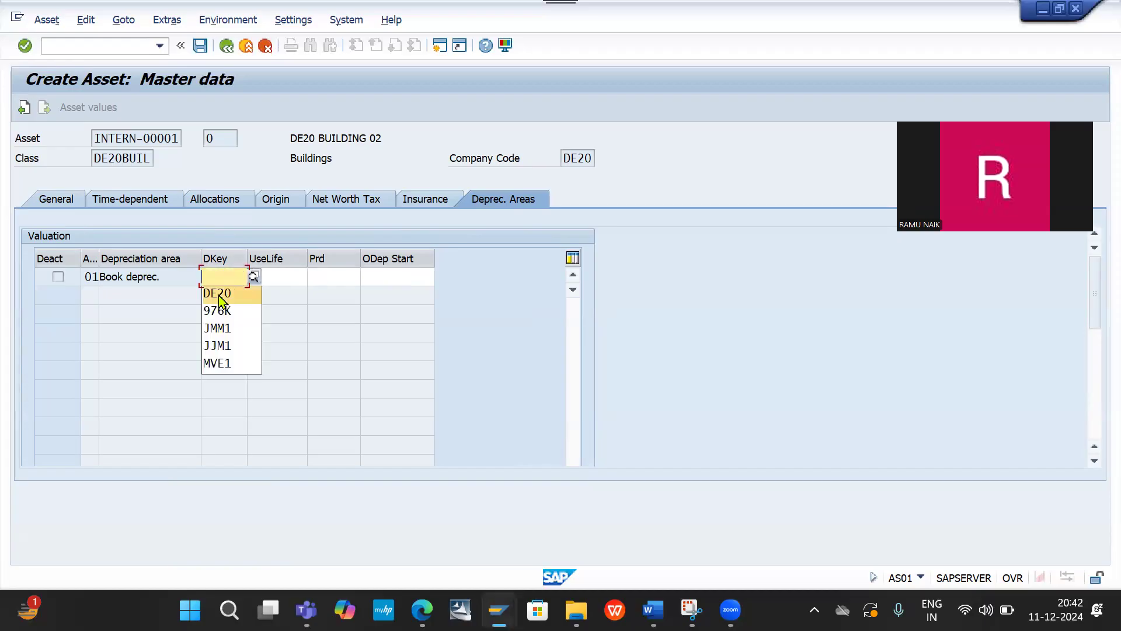
left_click(218, 293)
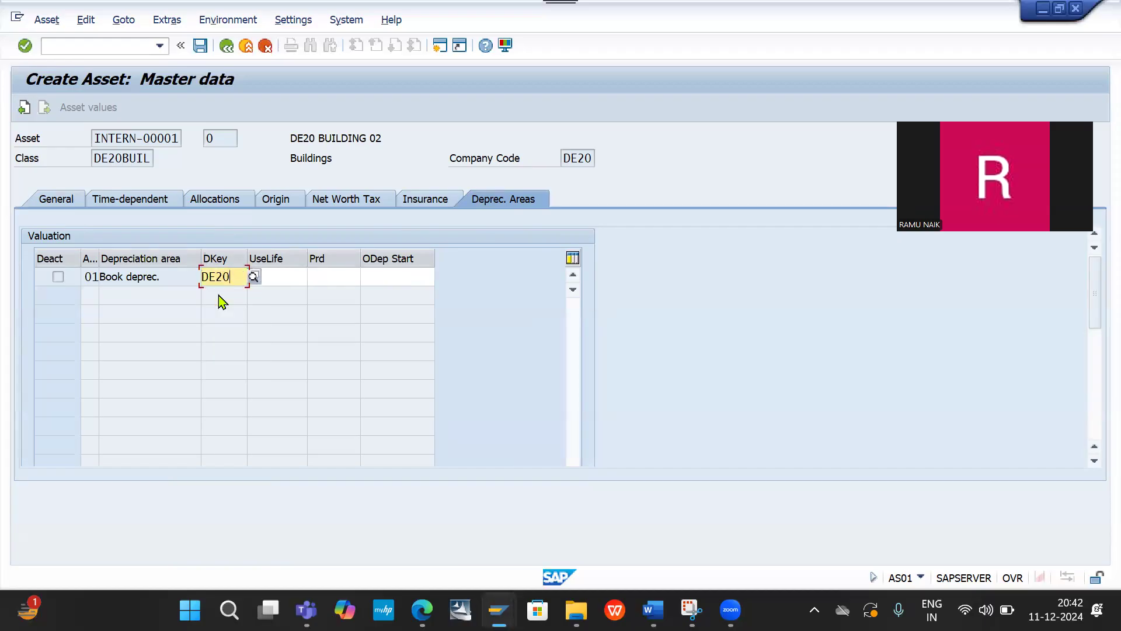
Set the useful life in the book depreciation area to 10 years and 0 periods
key("Tab")
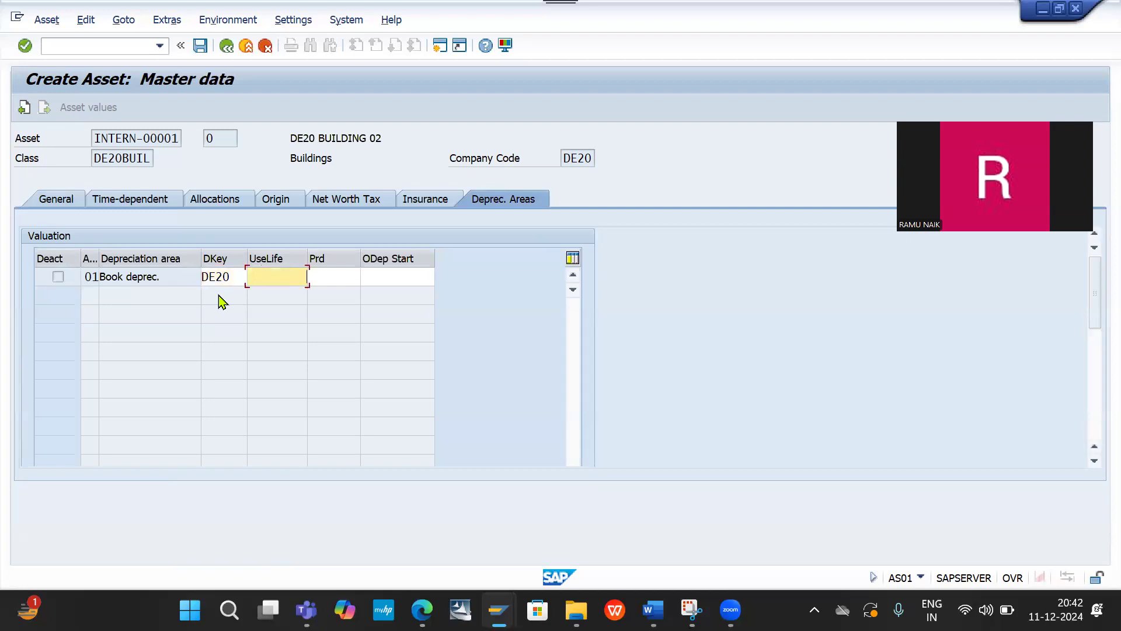
type("10")
key("Tab")
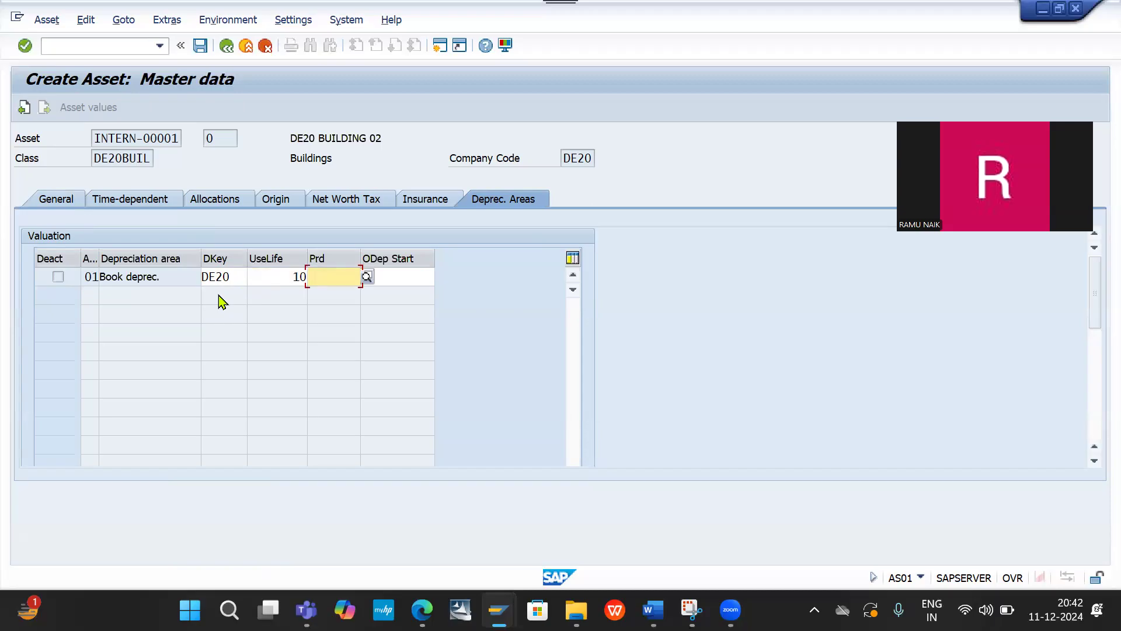
type("0")
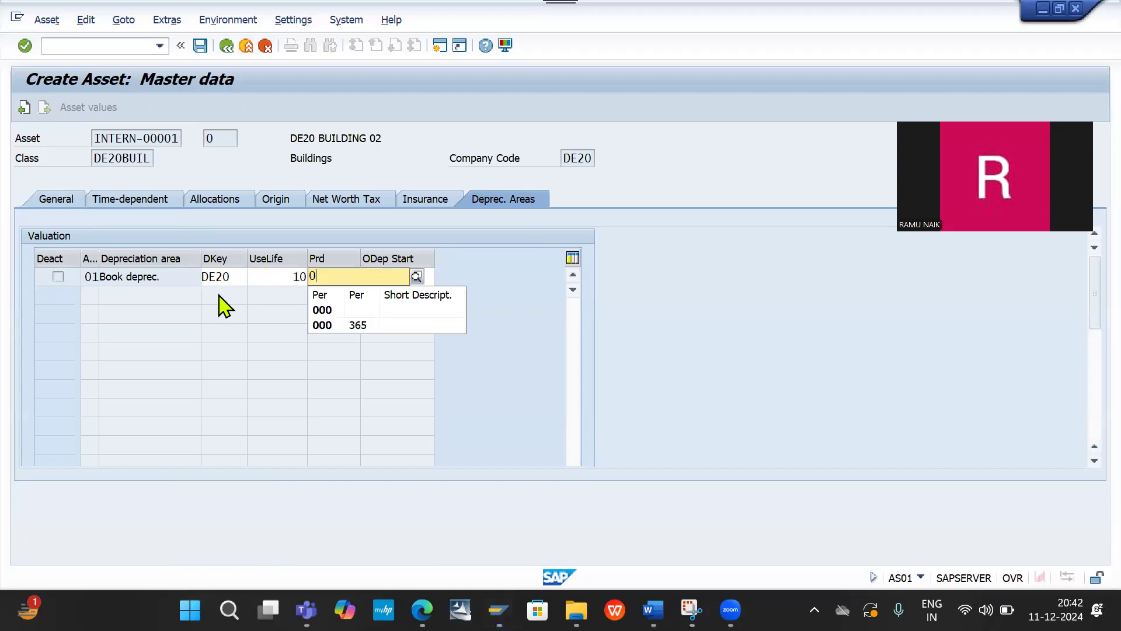
key("Tab")
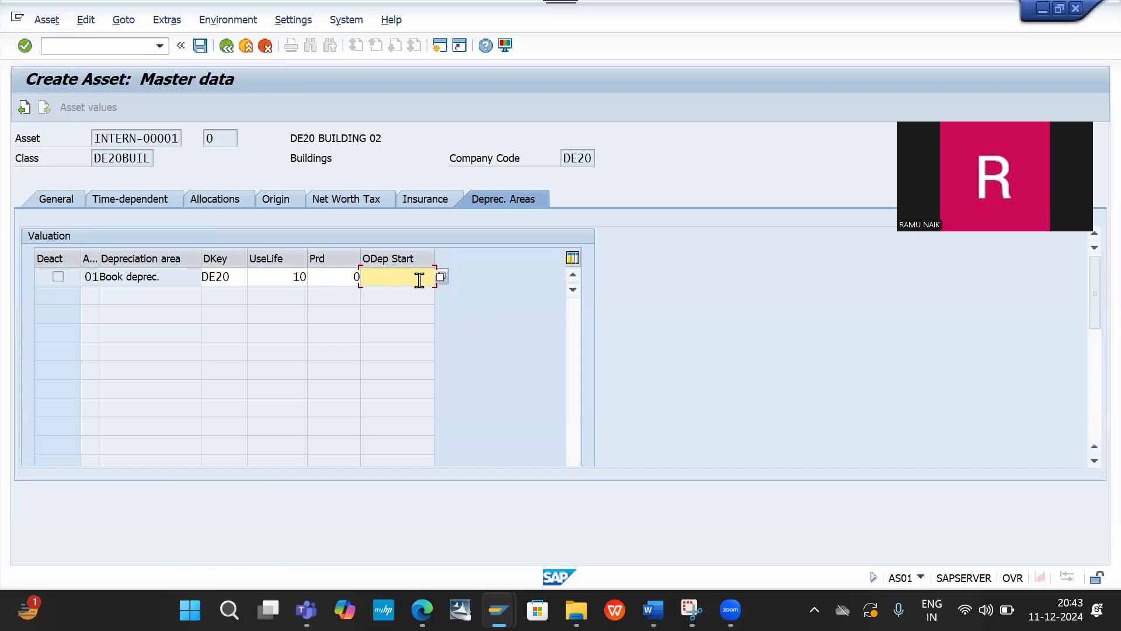
Set the ordinary depreciation start date to 11.12.2024 and save the new asset
type("11.12.2024")
key("Return")
left_click(201, 45)
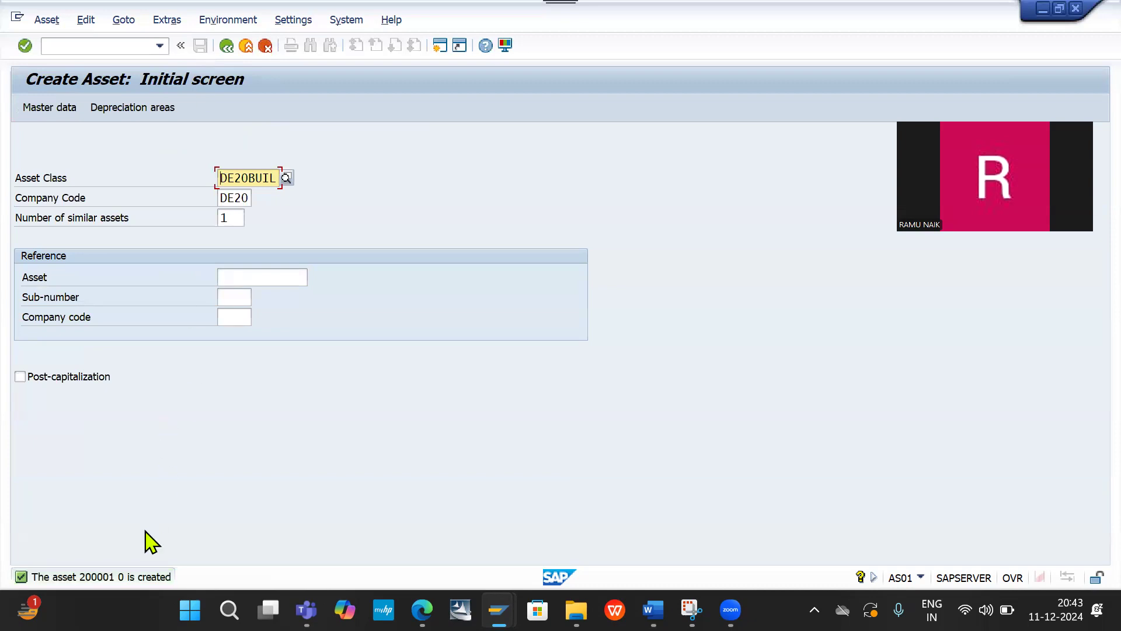
Examine the detailed text of the asset creation message, including the new asset number
left_click(121, 575)
double_click(121, 576)
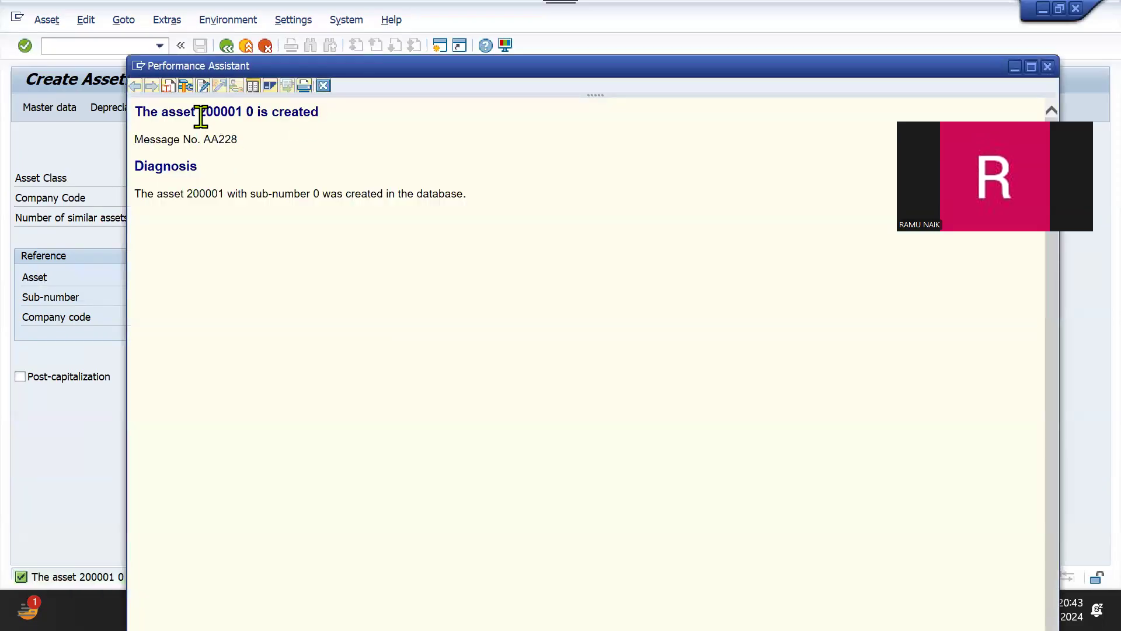
left_click_drag(198, 111, 247, 111)
double_click(249, 112)
left_click(332, 120)
left_click(95, 144)
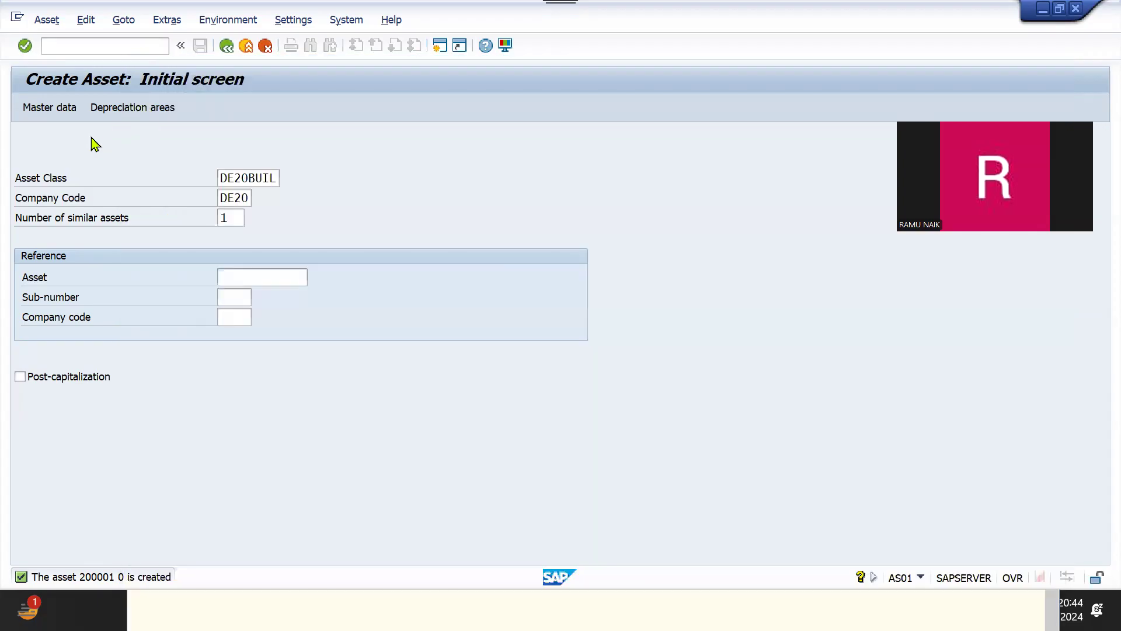
key("alt+Tab")
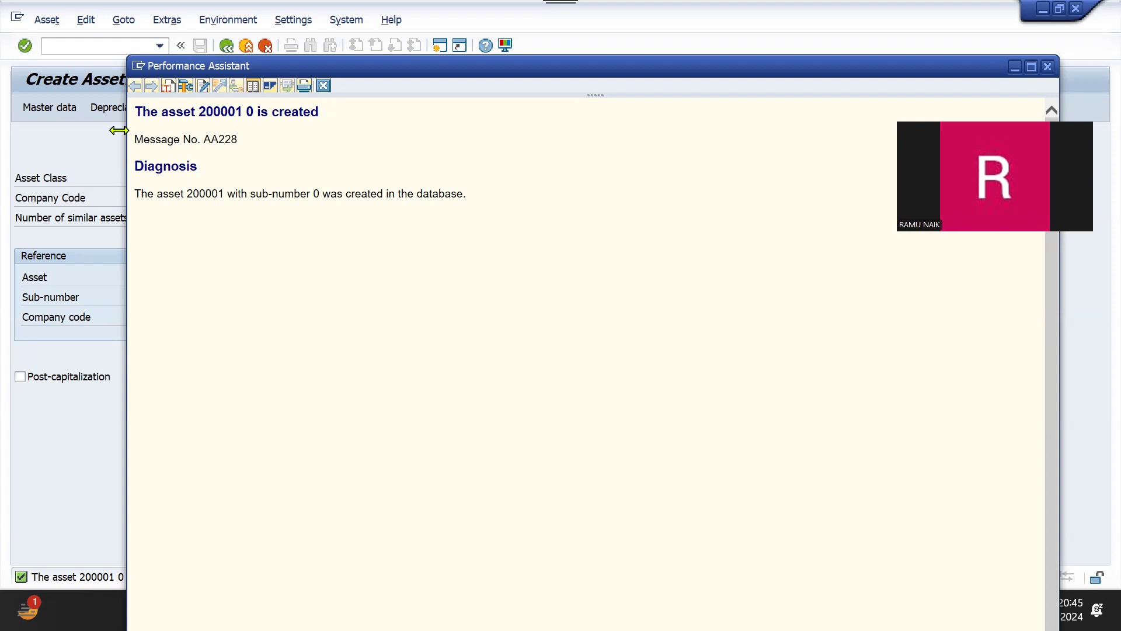
Return to the Create Asset screen and open the Asset Explorer with transaction AW01N
left_click(97, 140)
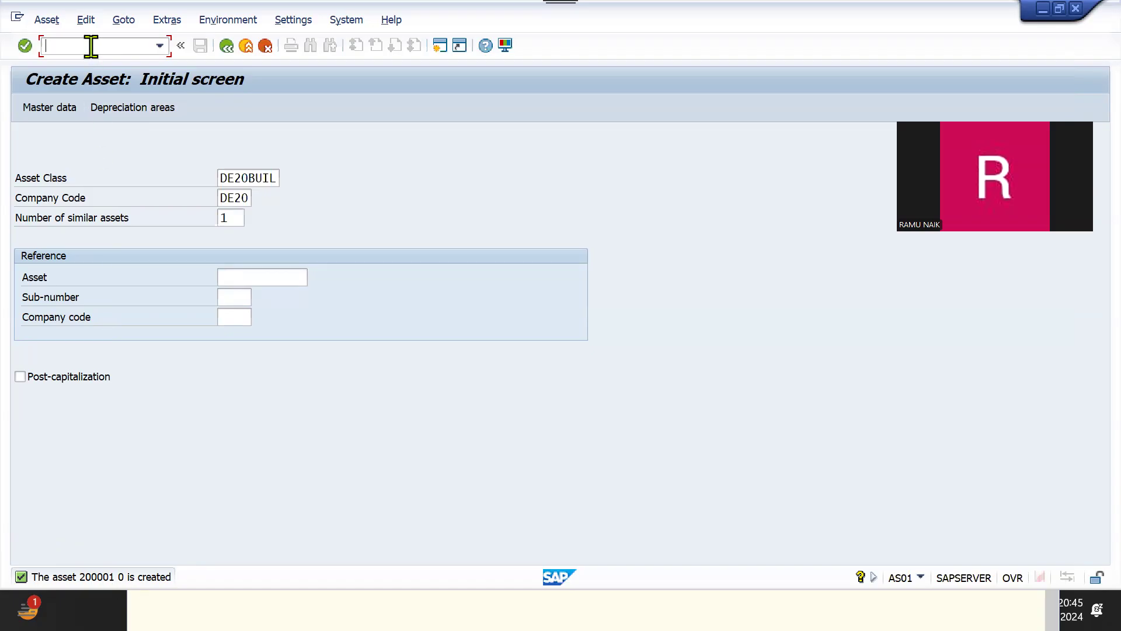
type("/n")
key("BackSpace")
type("NAW01N")
key("Return")
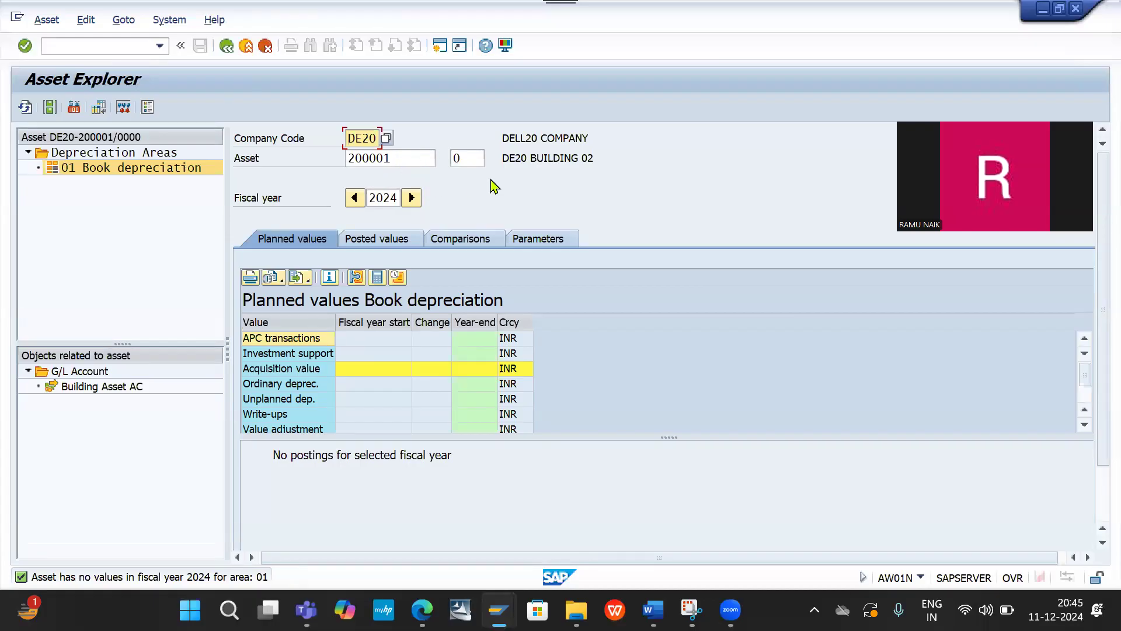
Review the planned and posted book depreciation values of asset 200001 for fiscal year 2024
key("Return")
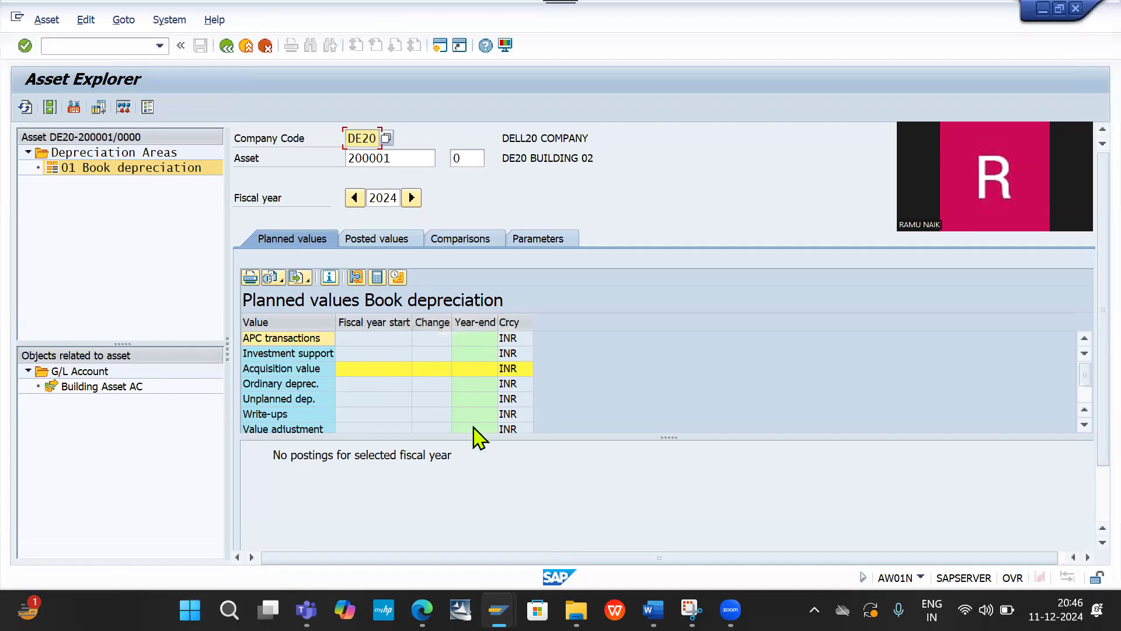
left_click(388, 242)
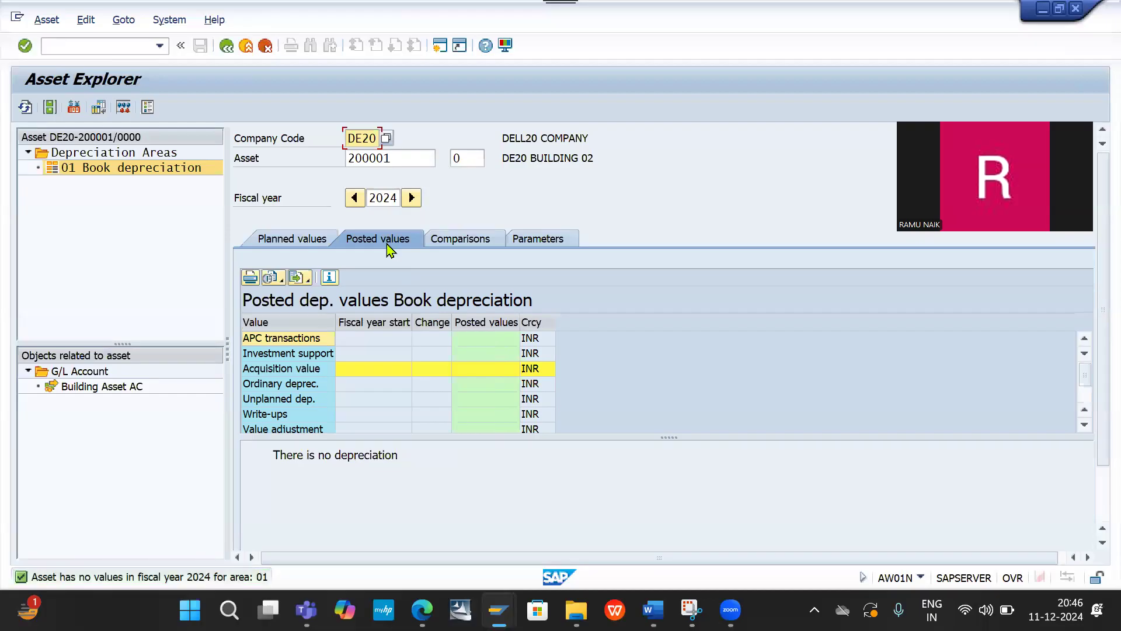
left_click(408, 151)
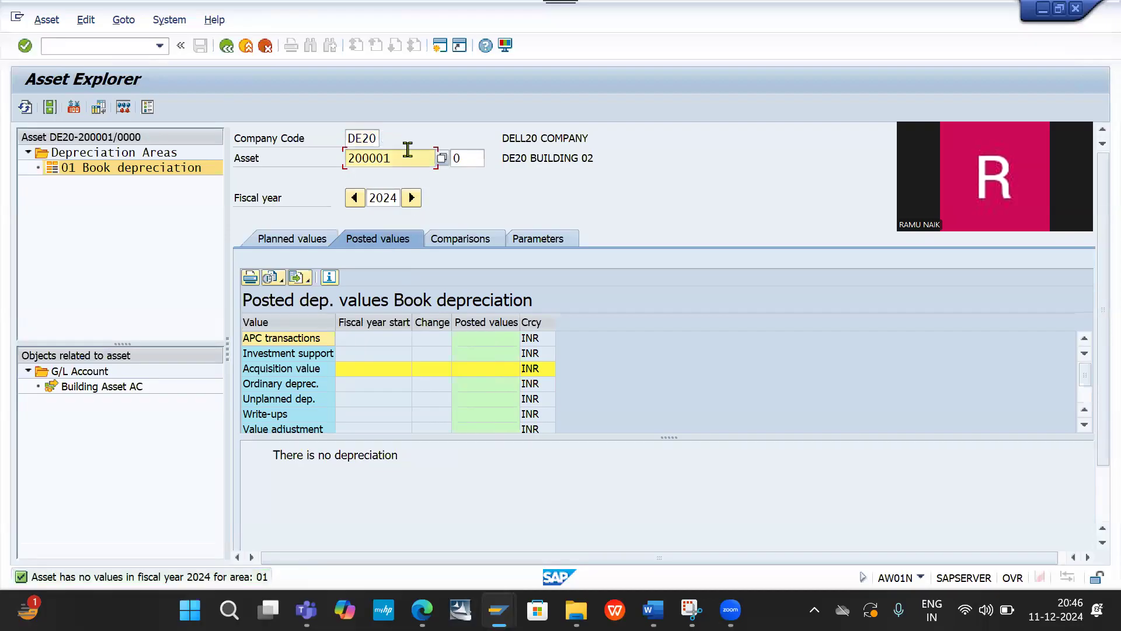
Compare the posted book depreciation values of asset 200000 with those of asset 200001 for fiscal year 2024
key("BackSpace")
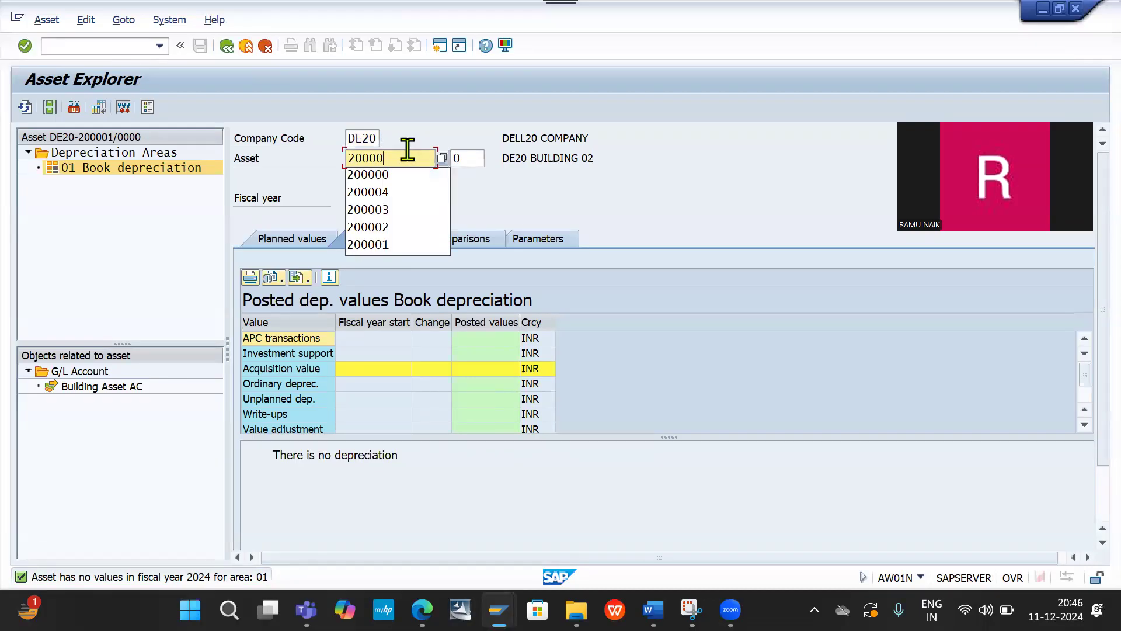
type("0")
key("Return")
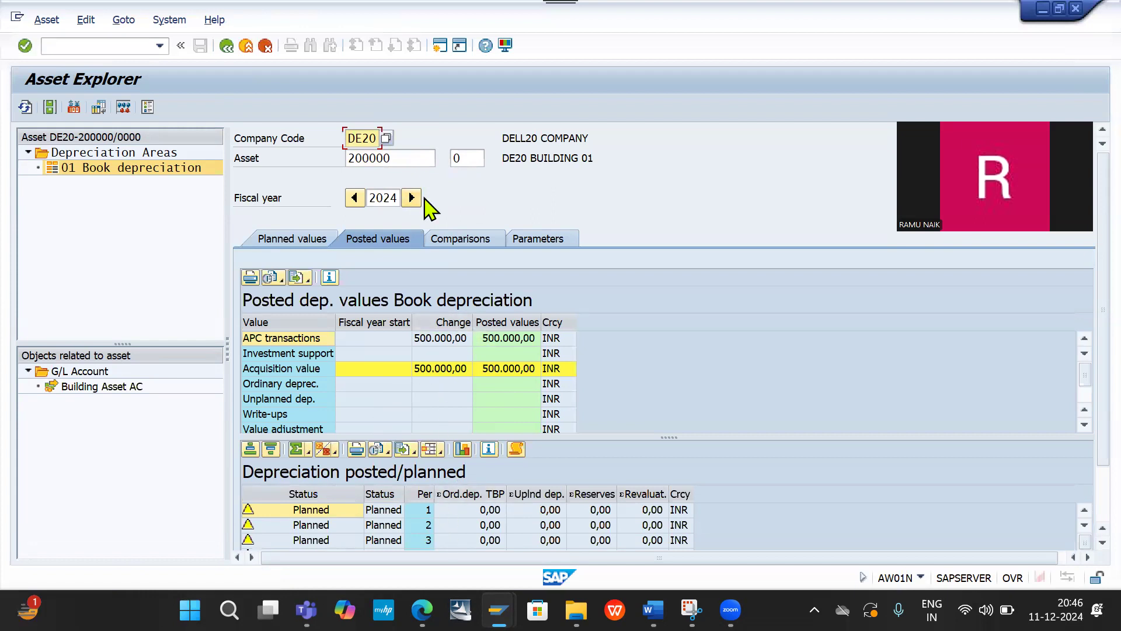
left_click(406, 159)
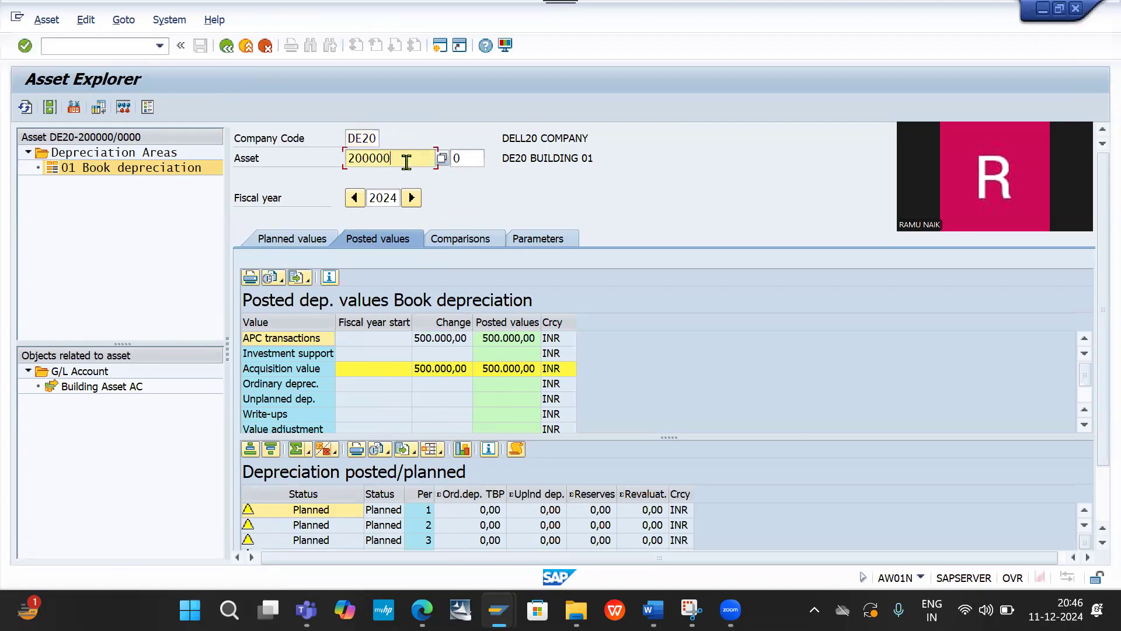
key("BackSpace")
type("1")
key("Return")
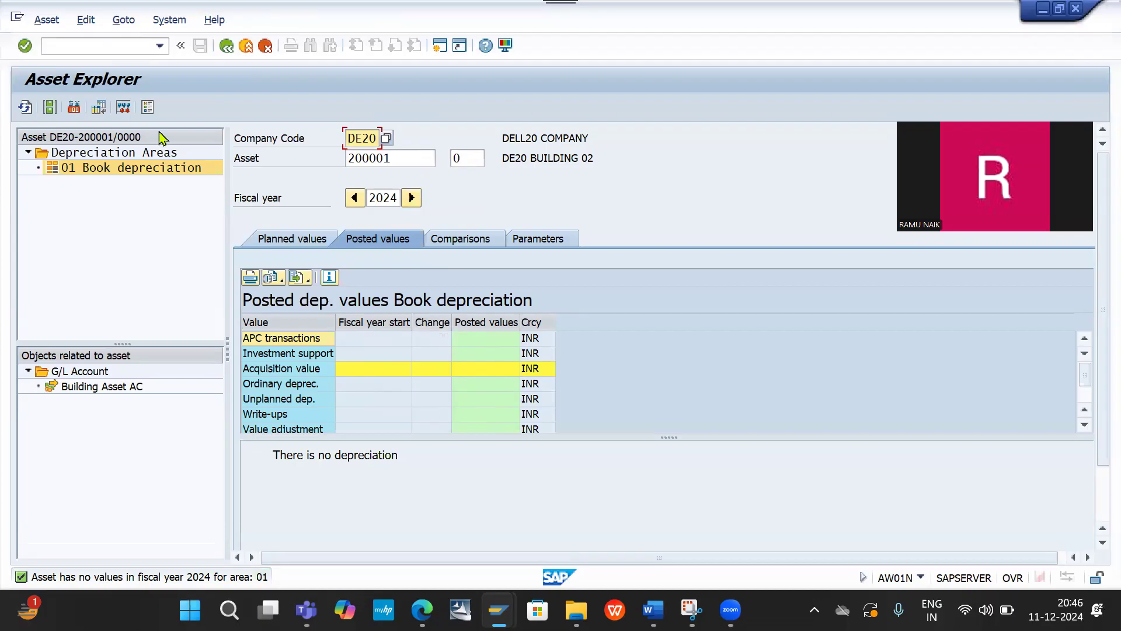
Leave the Asset Explorer and open G/L account posting with transaction F-02
left_click(111, 49)
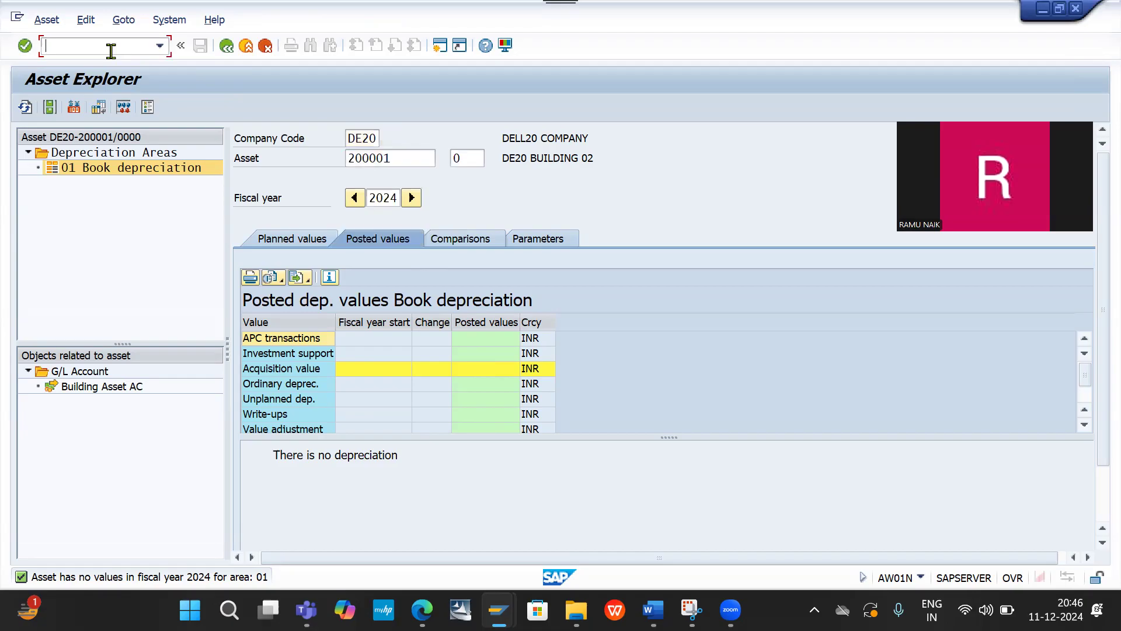
type("/")
type("NF-")
type("02")
key("Return")
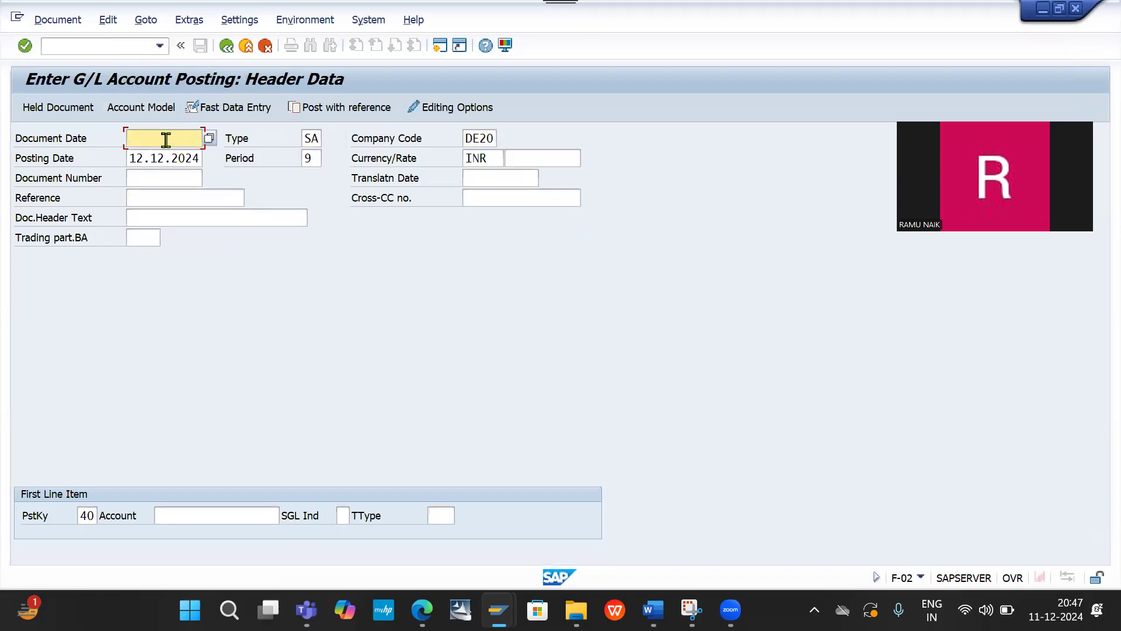
Set both the document date and the posting date to 11.12.2024 in the posting header
type("11.12.2024")
left_click(167, 158)
key("ctrl+a")
type("11.12.2024")
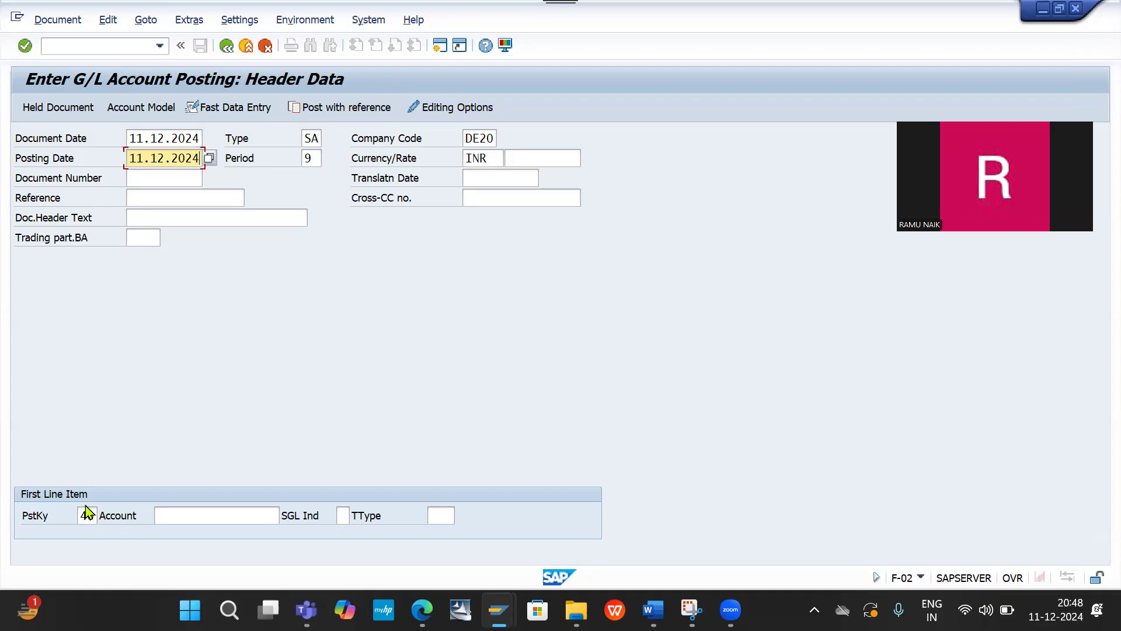
Set the posting key of the first line item to 70
left_click(88, 514)
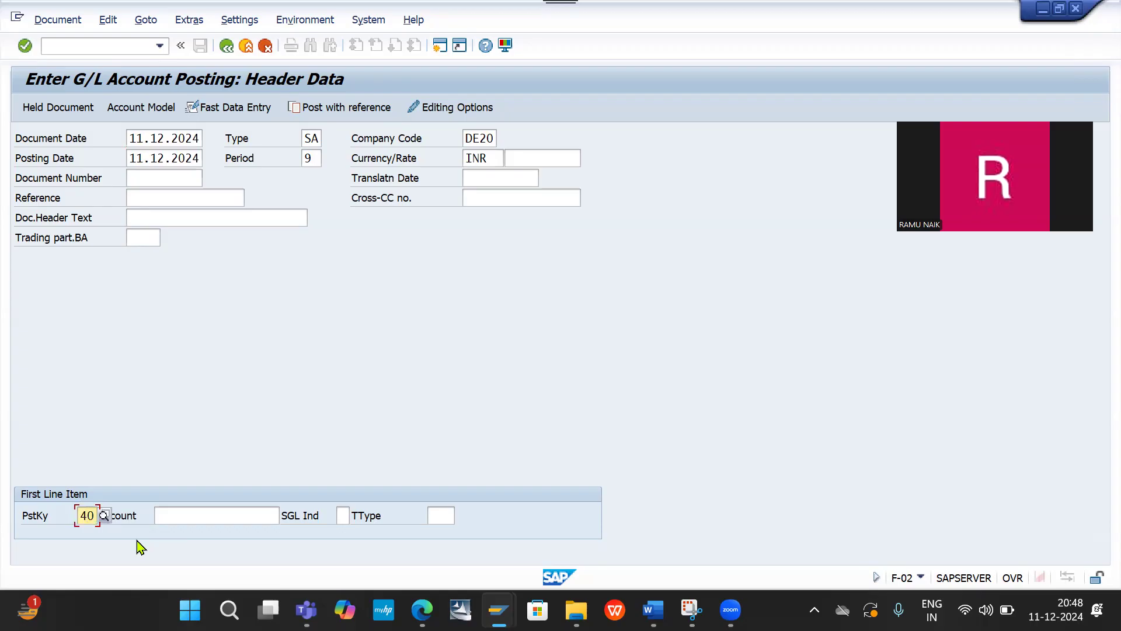
key("Delete")
key("BackSpace")
type("70")
key("Tab")
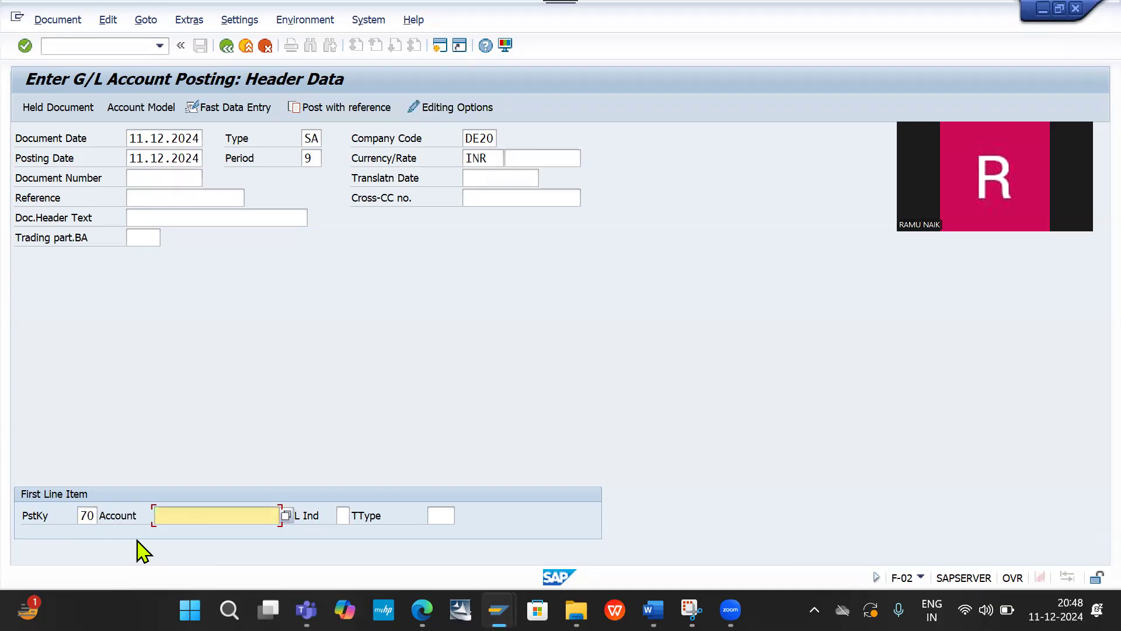
Assign asset 200001-0, DE20 BUILDING 02, as the account of the first line item
type("2")
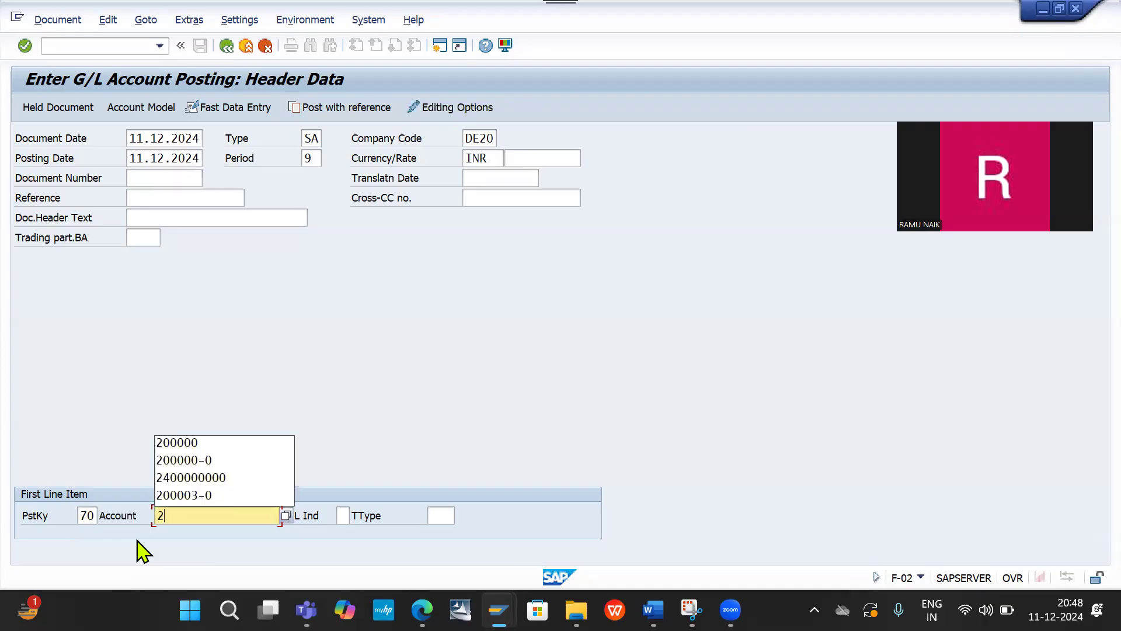
key("Down")
key("Down")
key("Return")
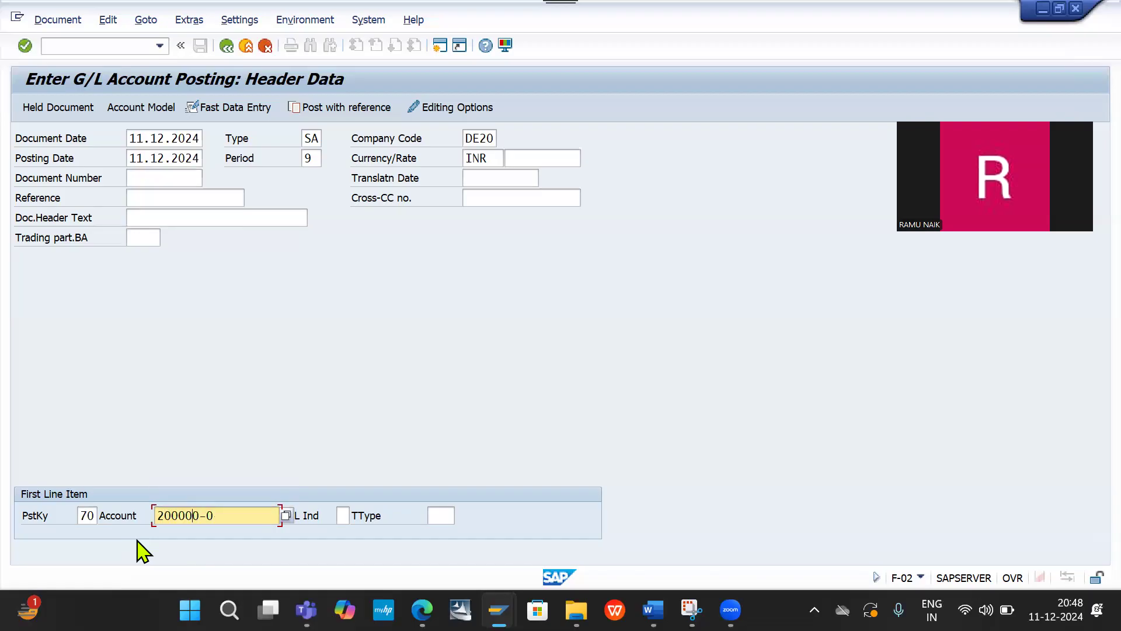
type("1")
left_click(287, 517)
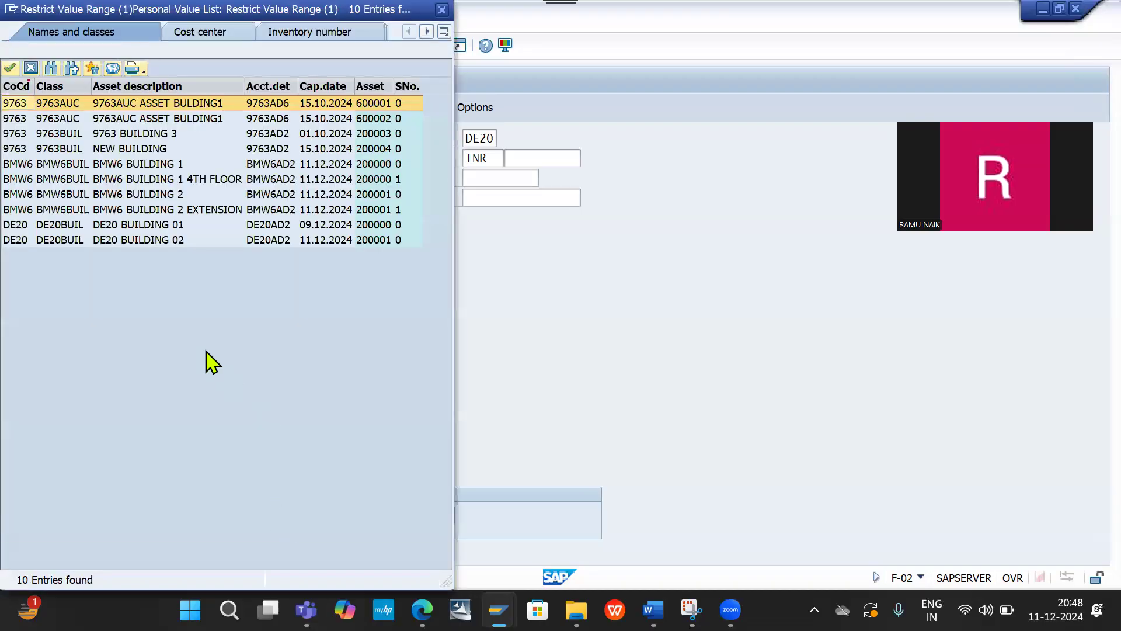
left_click(149, 241)
double_click(151, 240)
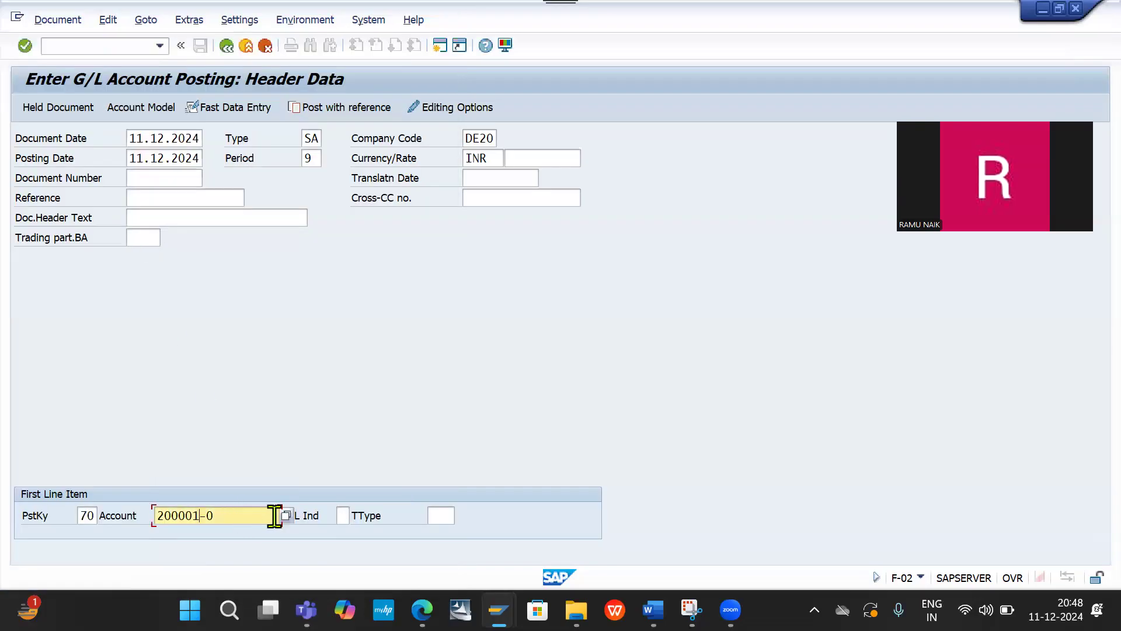
key("Tab")
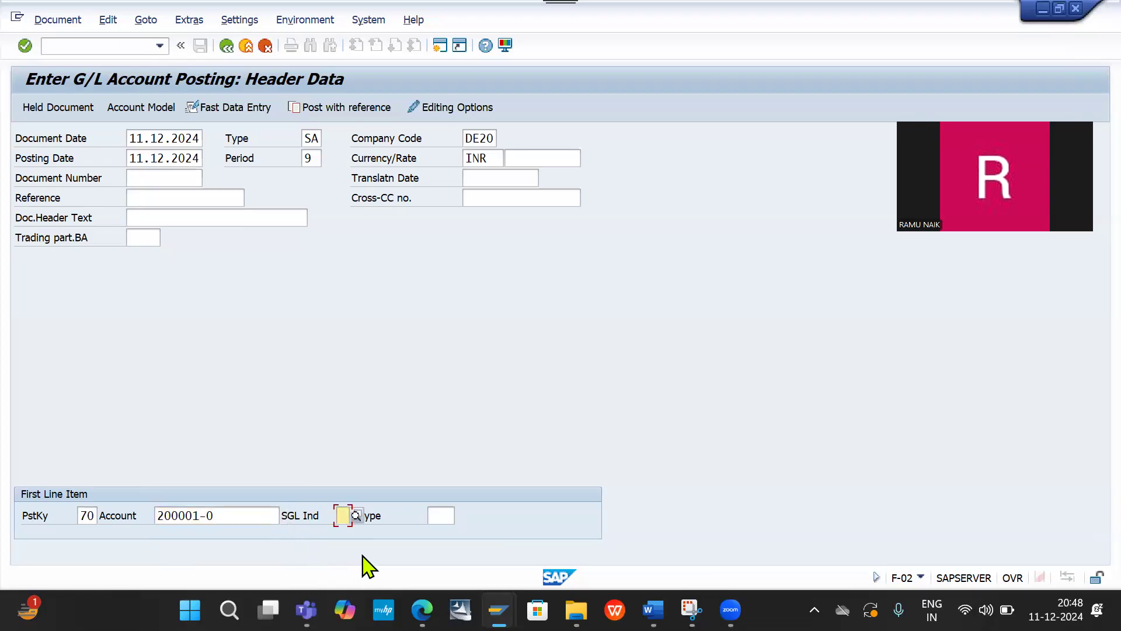
Set the transaction type to 100 External asset acquisition and enter an amount of 100000 INR for the asset item
left_click(431, 520)
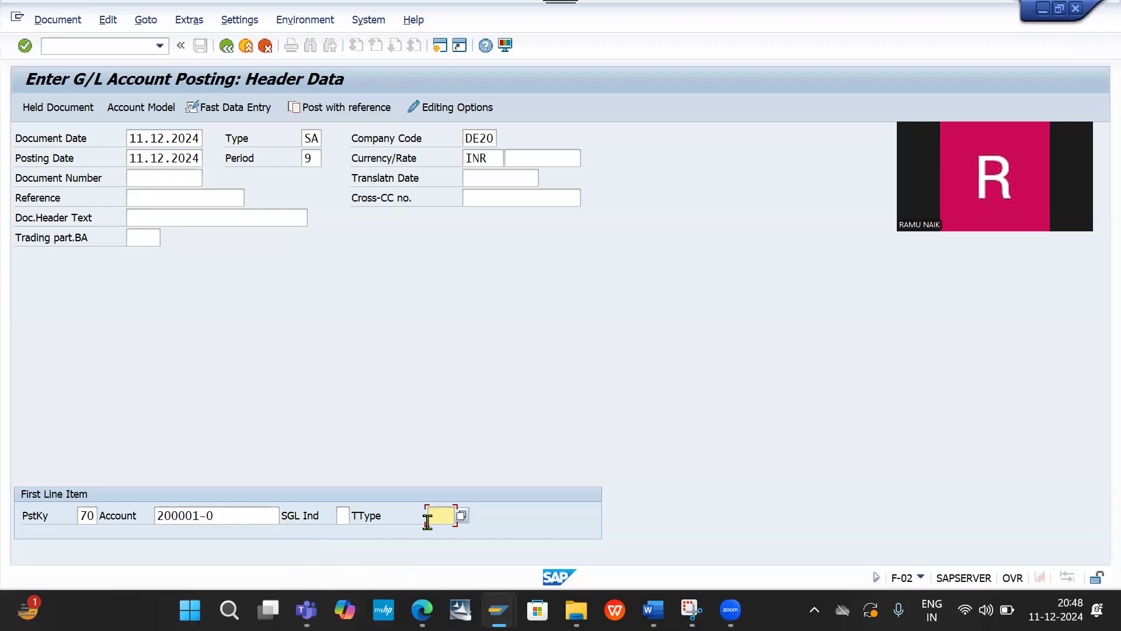
left_click(461, 515)
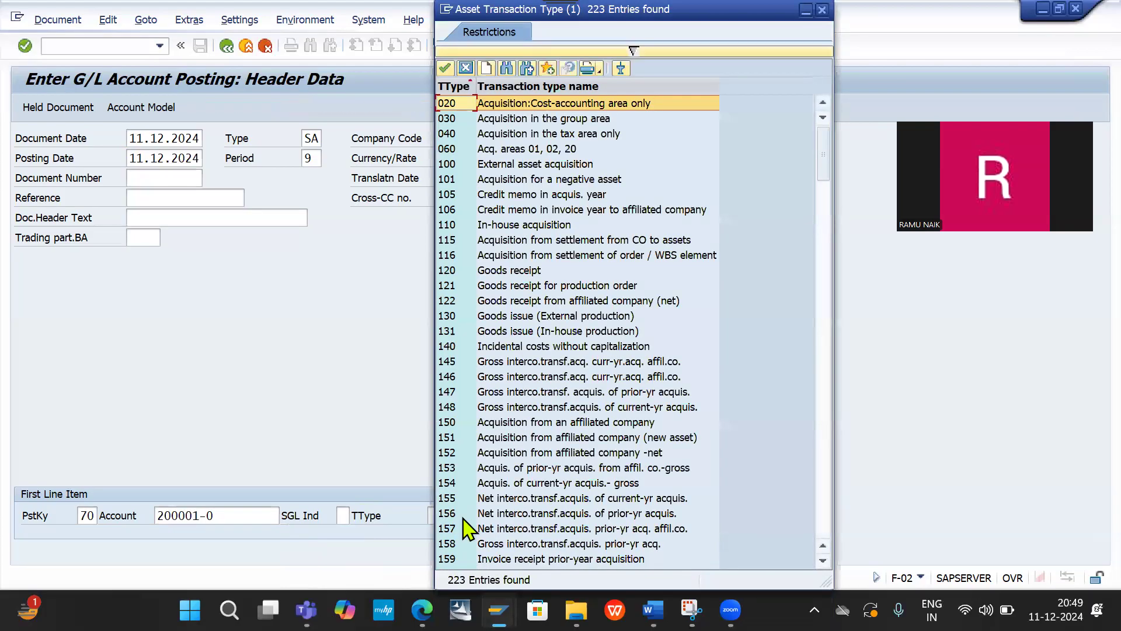
double_click(526, 165)
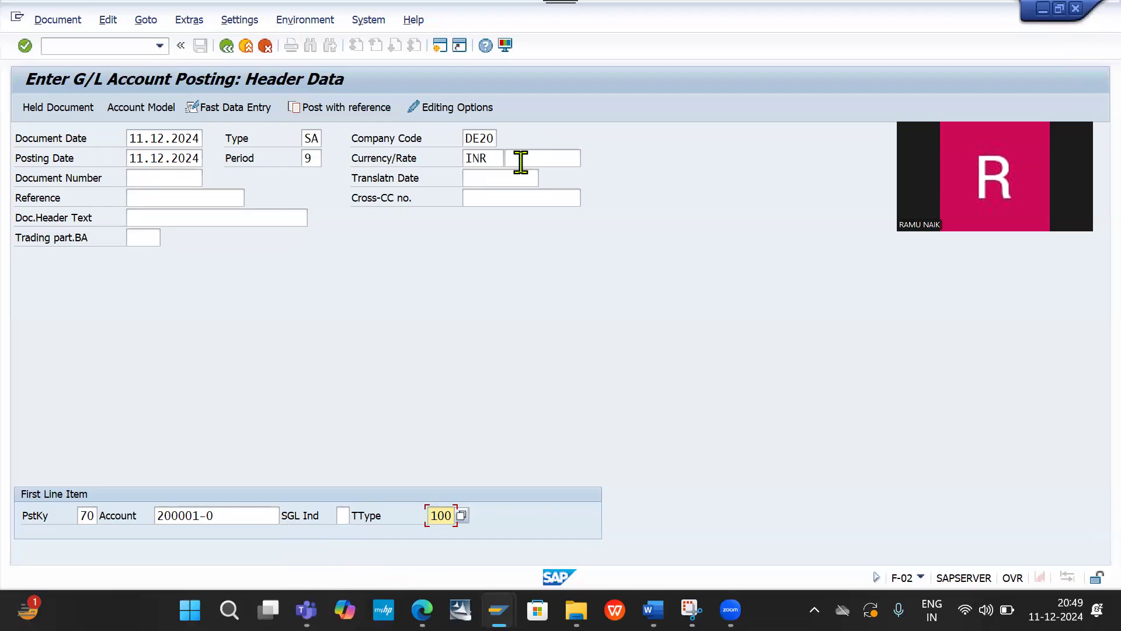
key("Return")
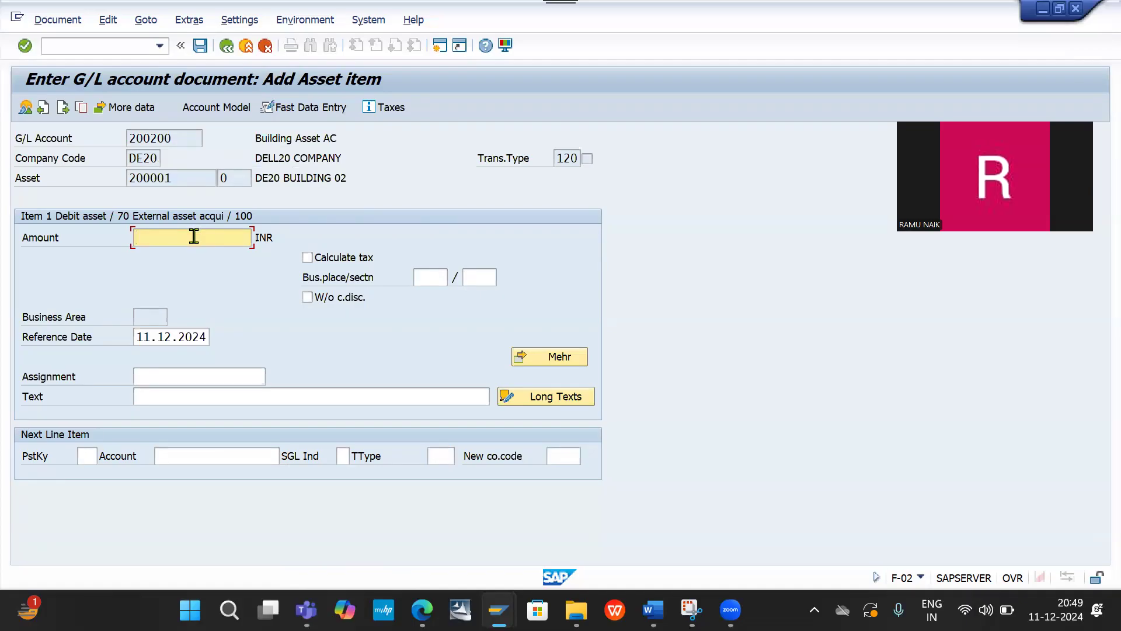
type("10000")
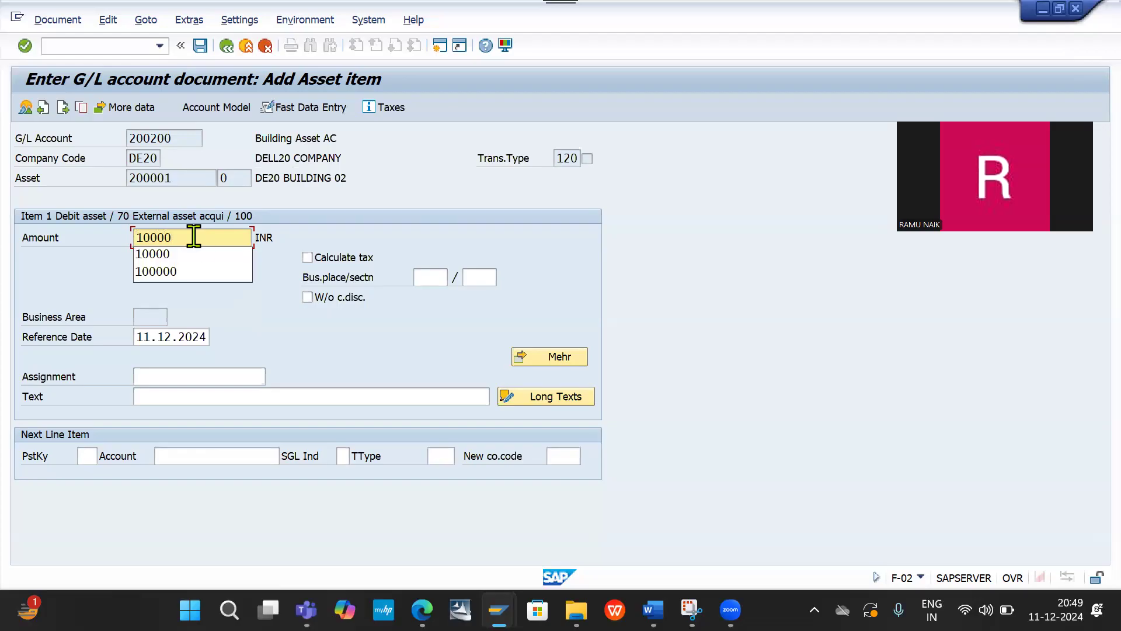
type("0")
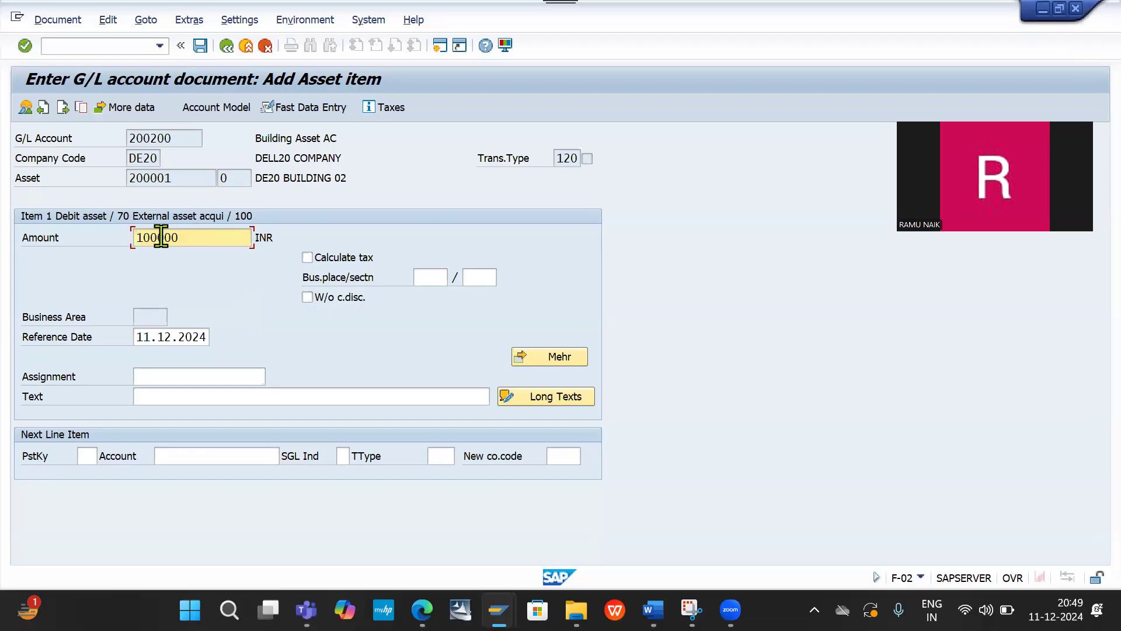
Add a credit line item with posting key 50 on G/L account 200000, using * as the balancing amount
left_click(85, 455)
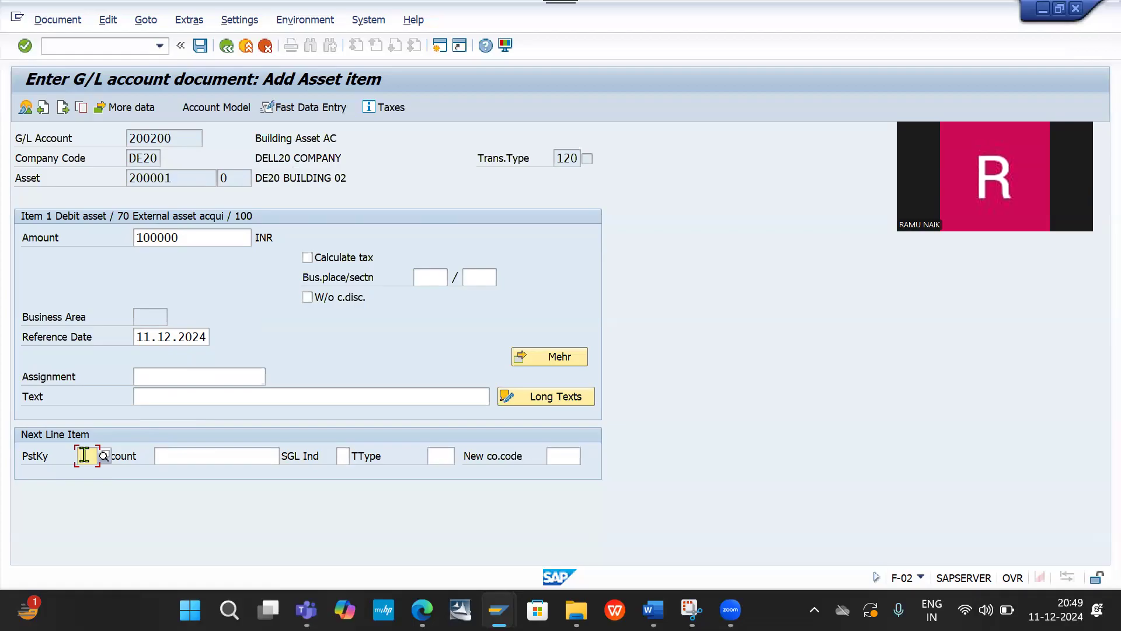
type("50")
key("Tab")
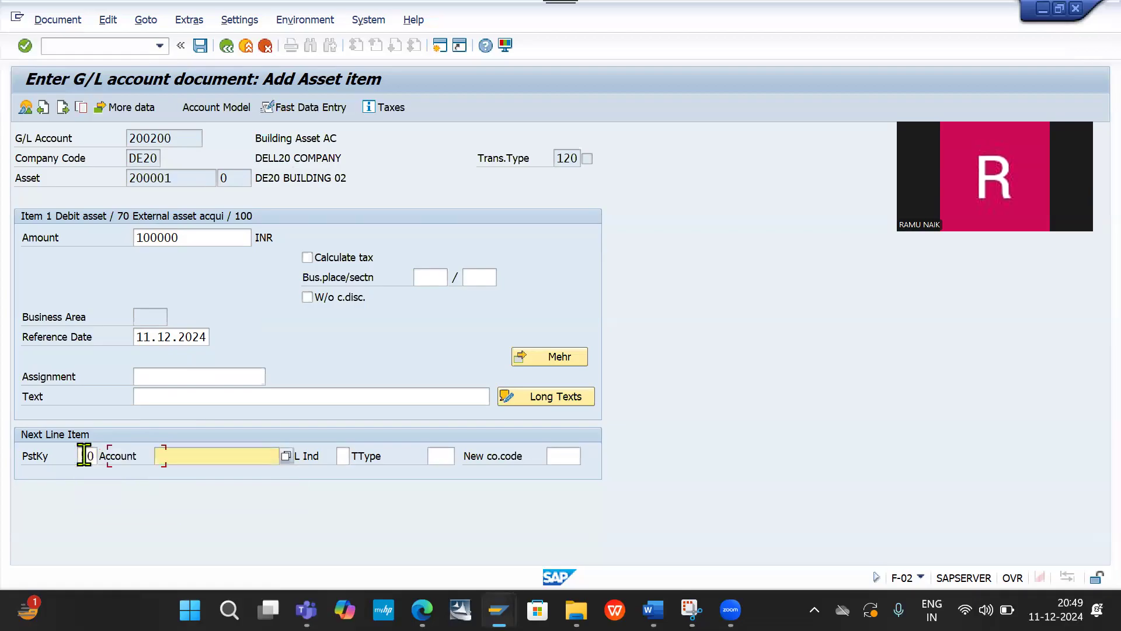
type("200")
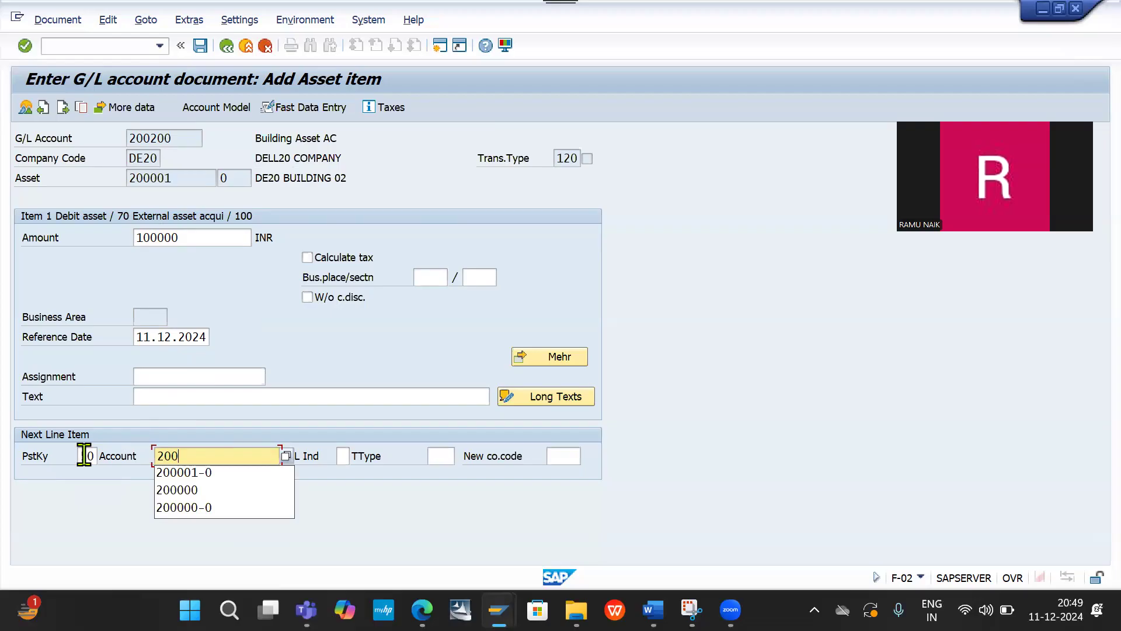
type("000")
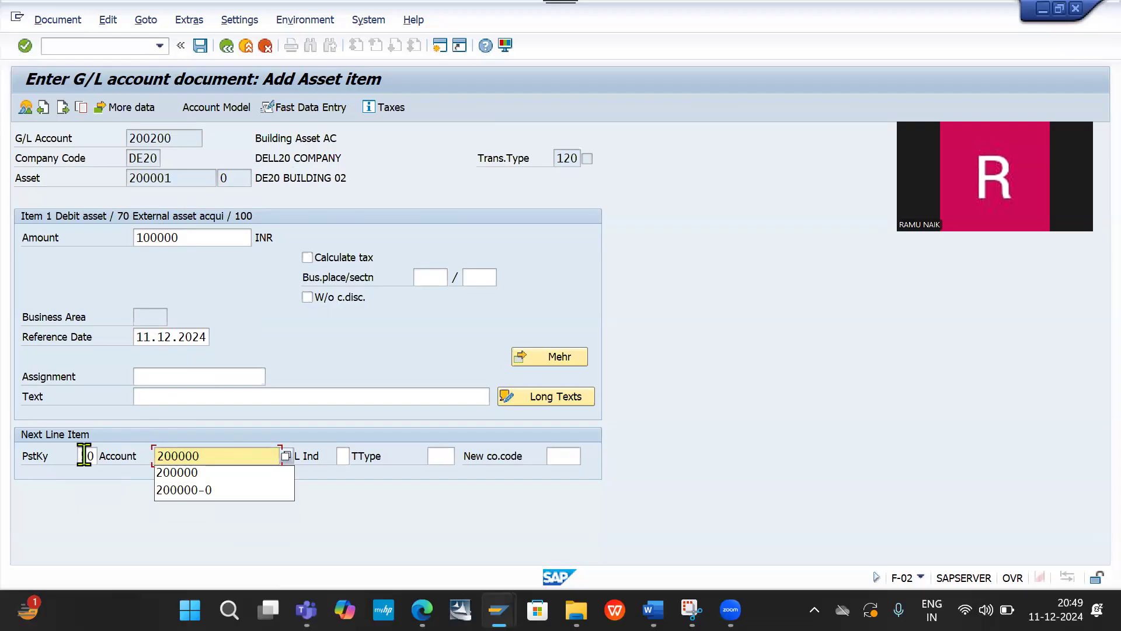
key("Return")
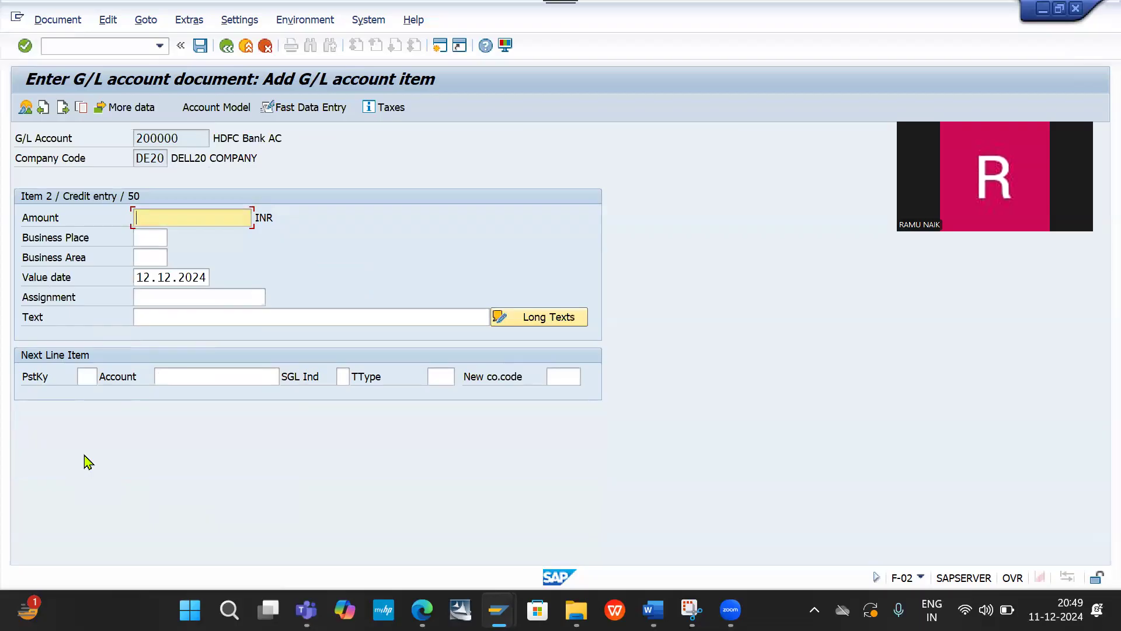
type("*")
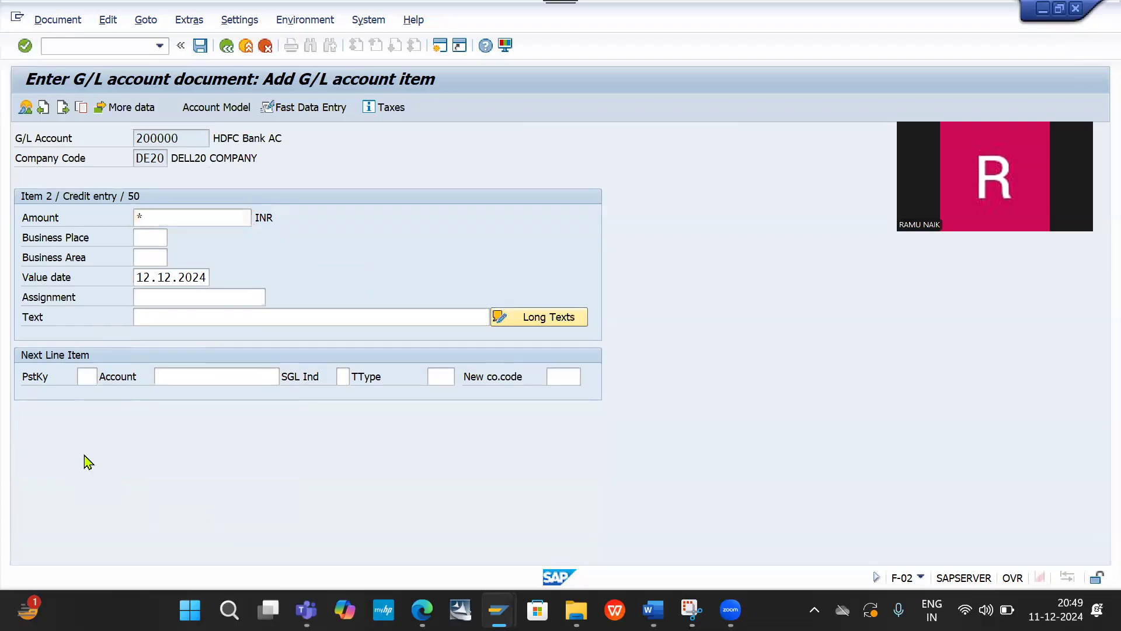
key("Return")
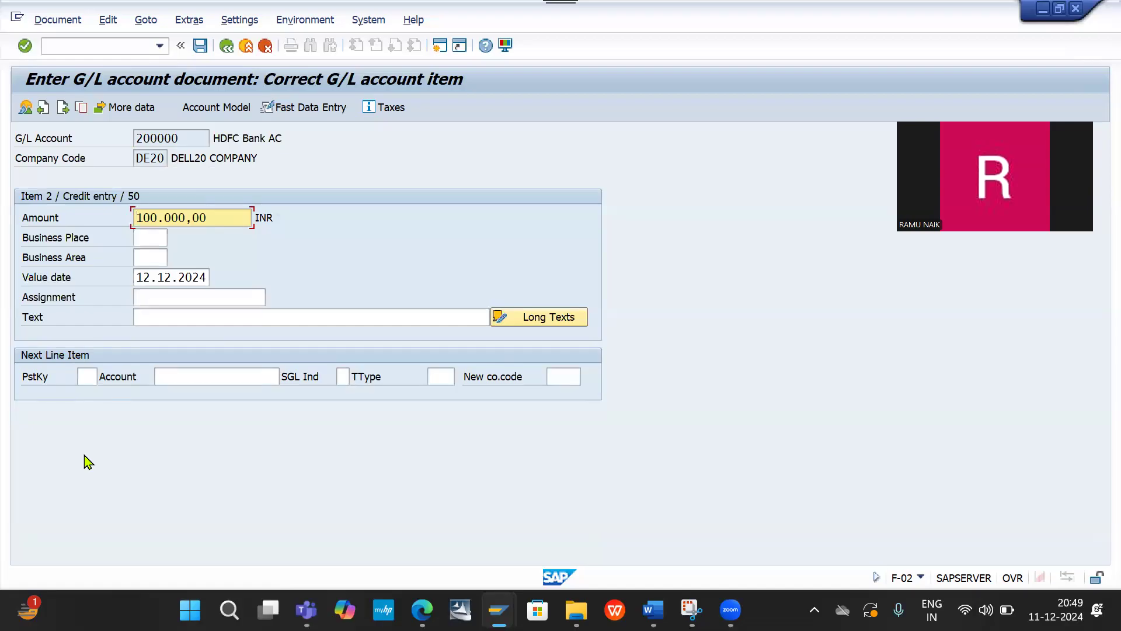
Simulate the asset acquisition document and post it
left_click(69, 21)
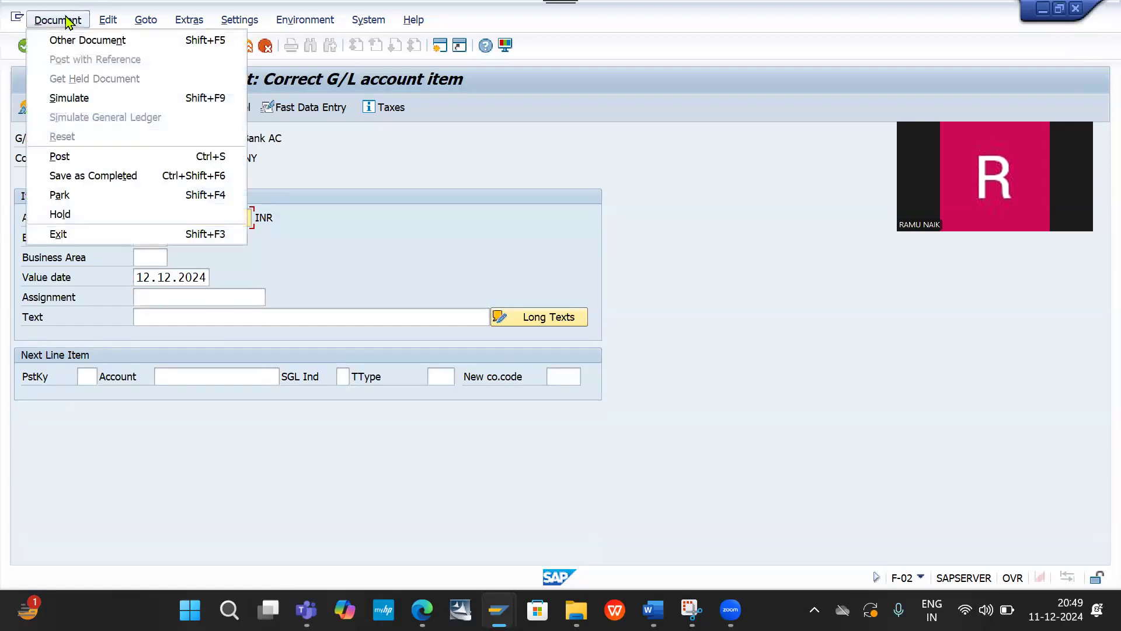
left_click(69, 100)
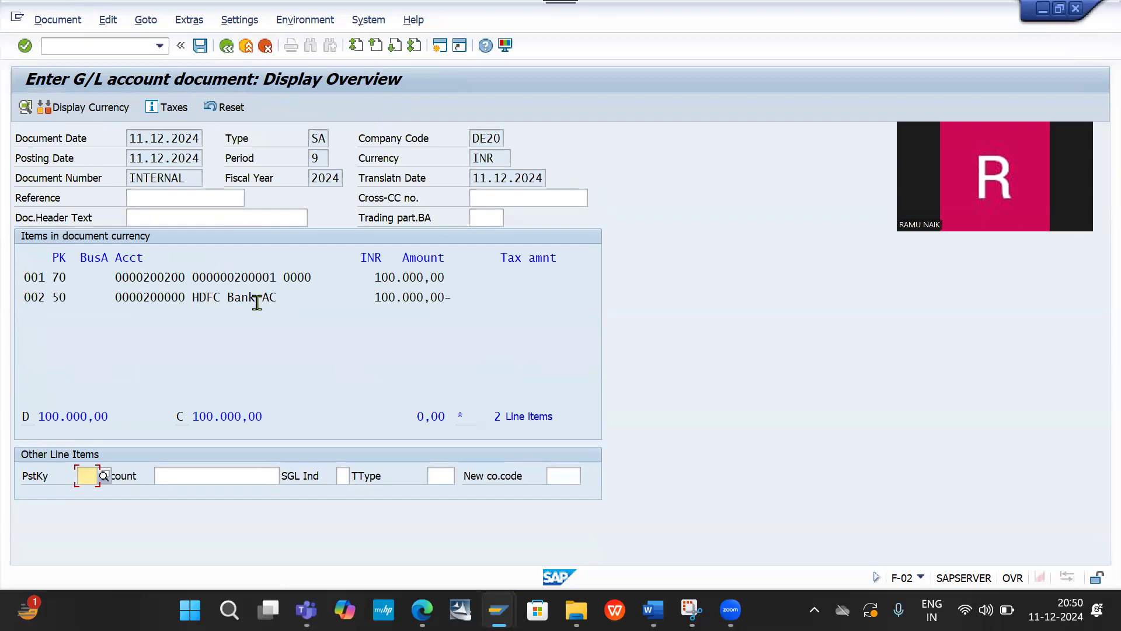
left_click(207, 49)
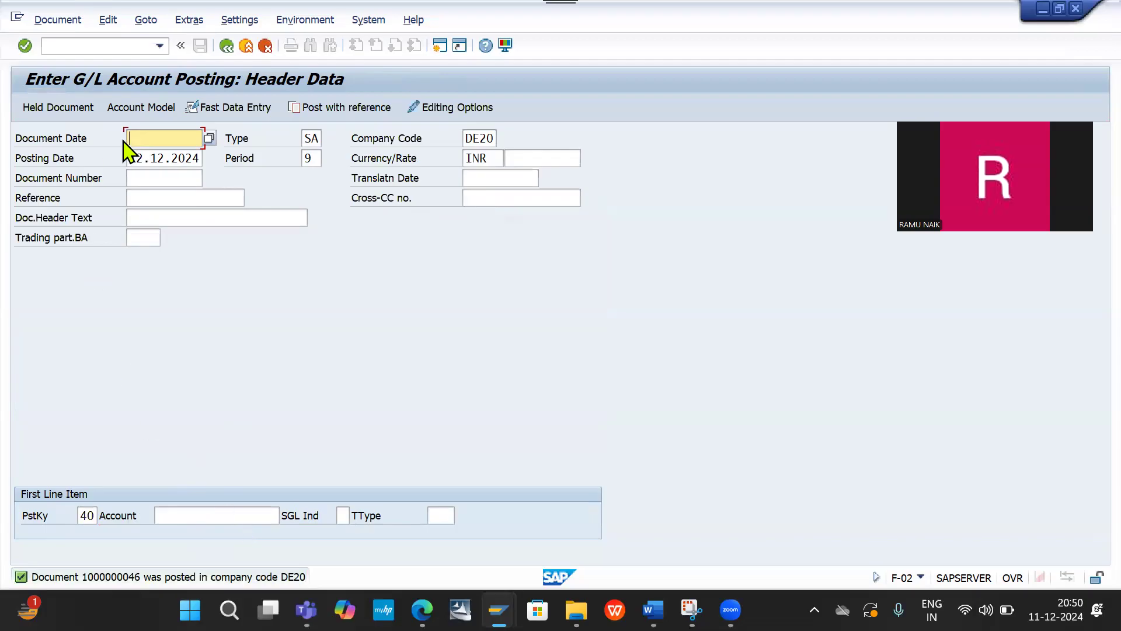
Open the Asset Explorer for asset 200001 with transaction AW01N
left_click(83, 45)
type("/")
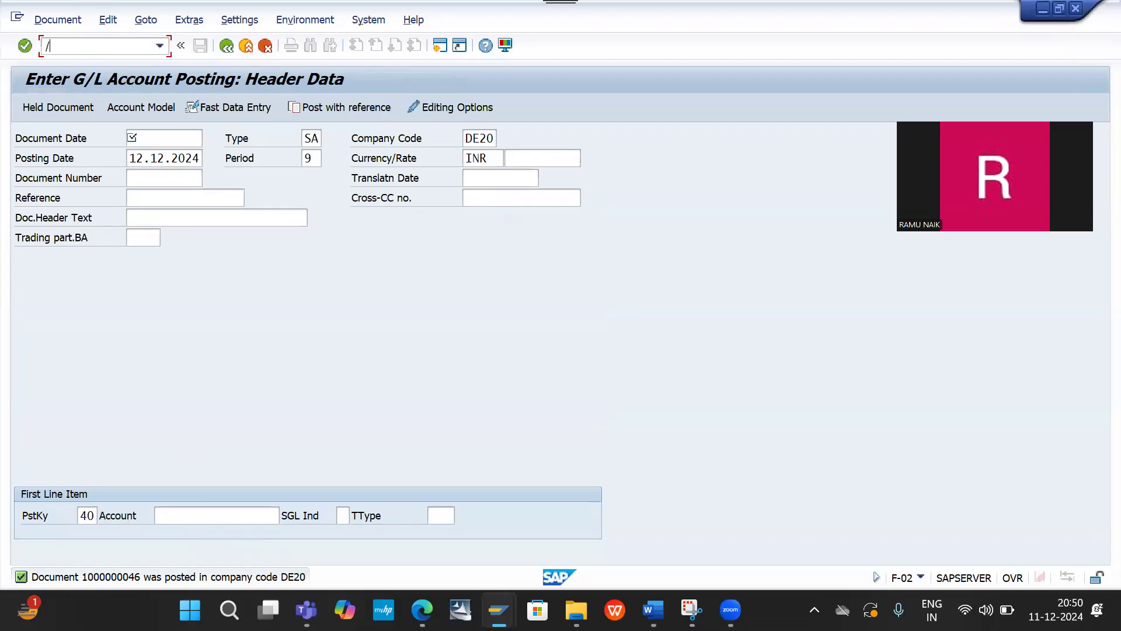
type("NAW01N")
key("Return")
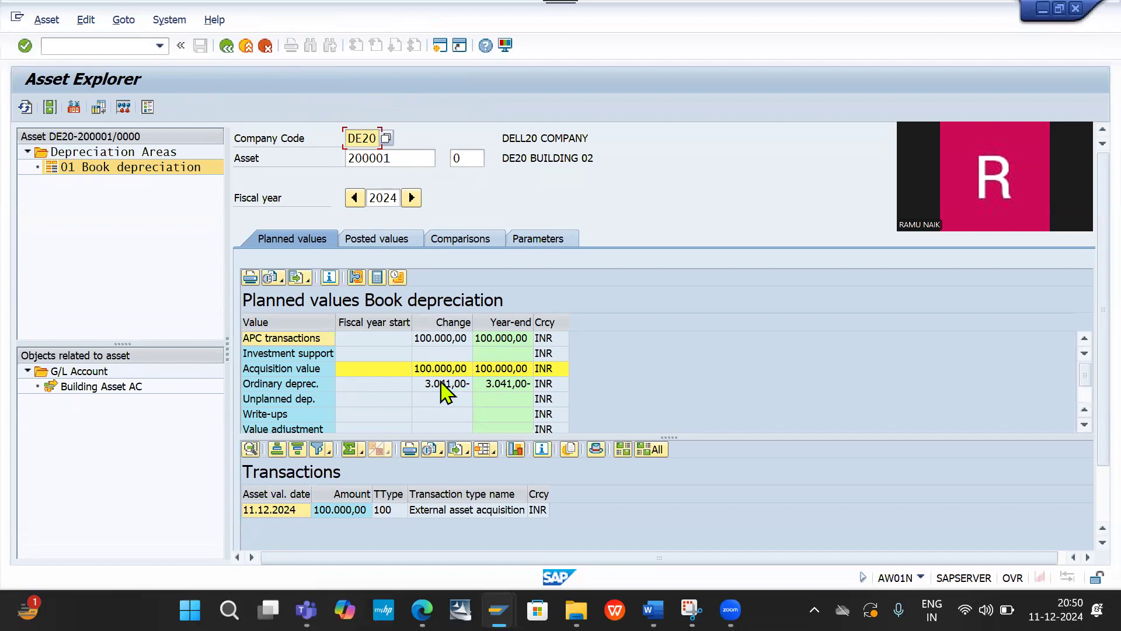
Review the posted values of asset 200001 and its planned ordinary depreciation by period for fiscal year 2024
left_click(388, 241)
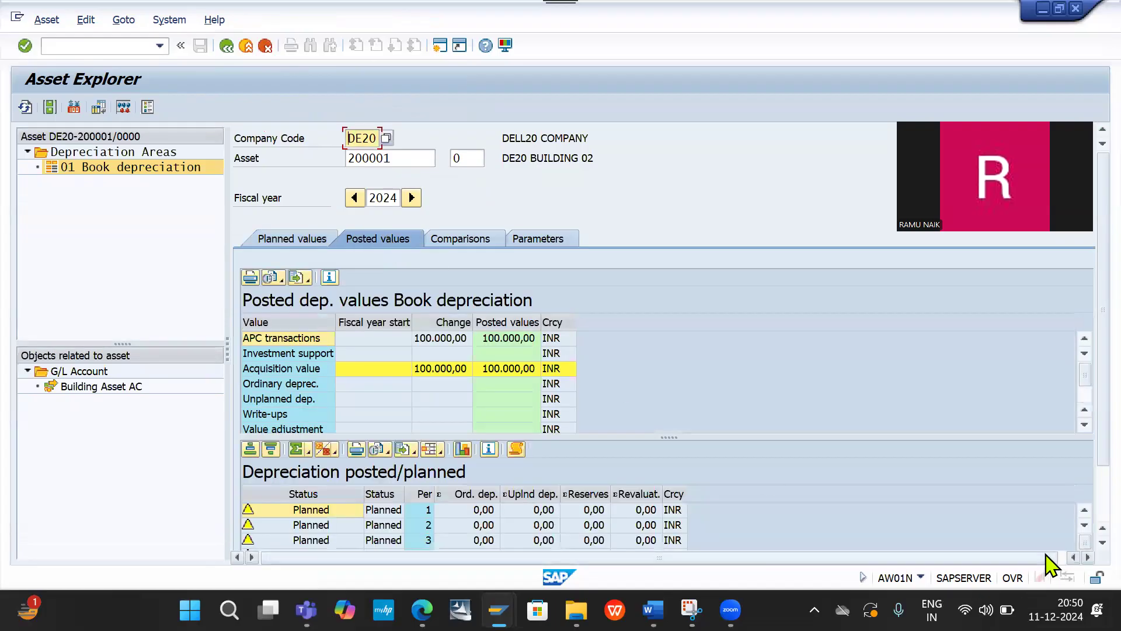
left_click(1084, 525)
left_click(1084, 525)
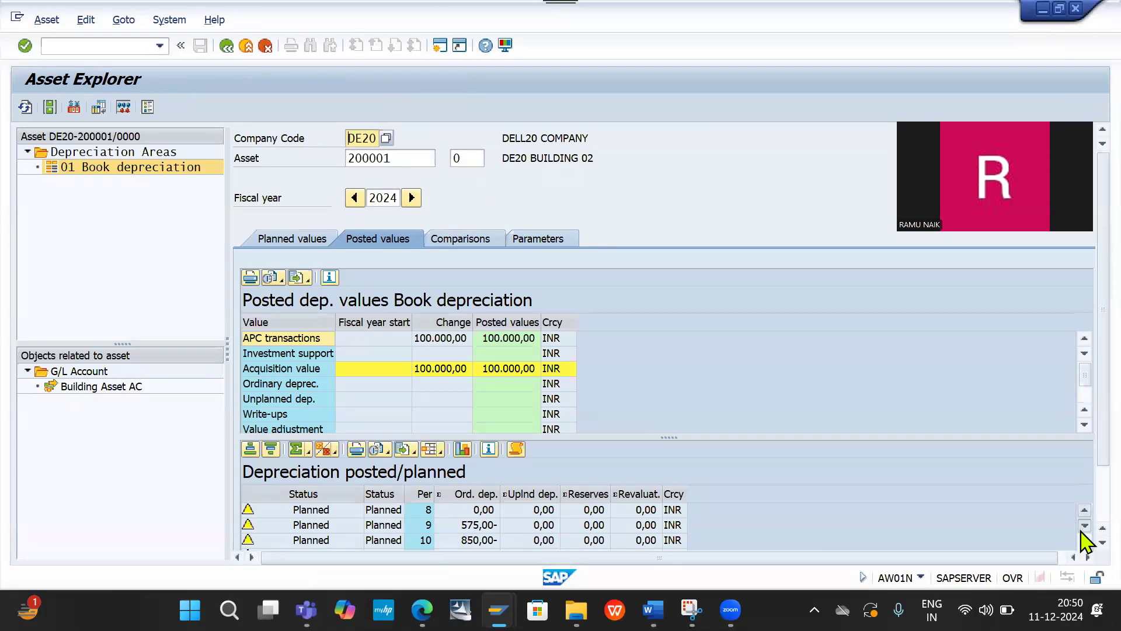
left_click(1103, 544)
scroll(1081, 543, "down", 4)
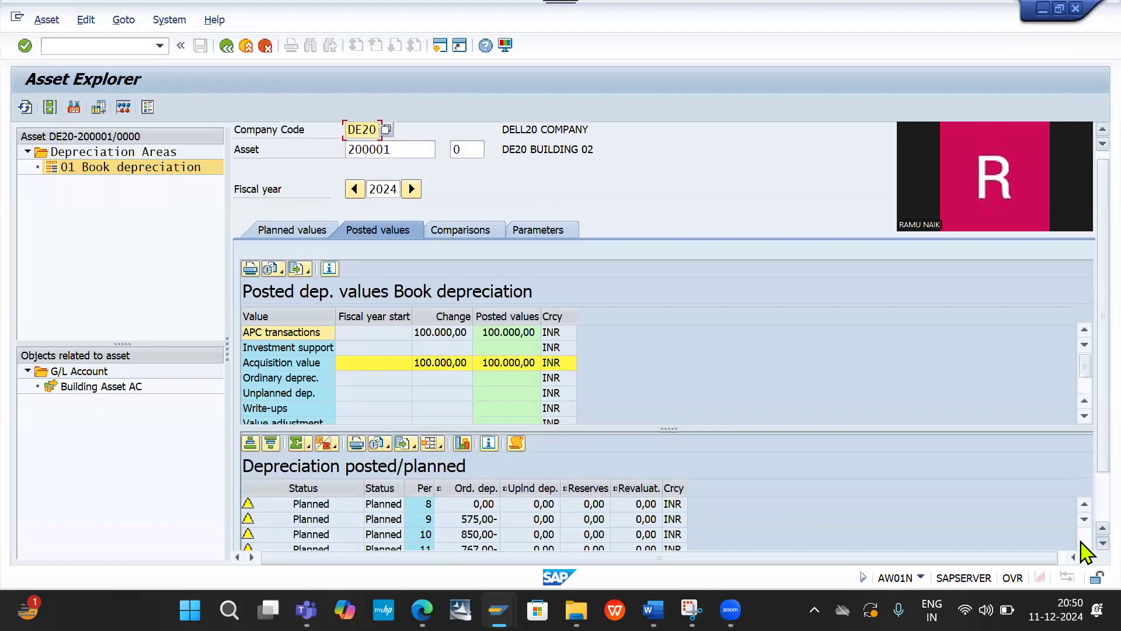
Check the planned ordinary depreciation of asset 200001 for periods 8 to 12 and the total for the fiscal year
scroll(1085, 552, "down", 5)
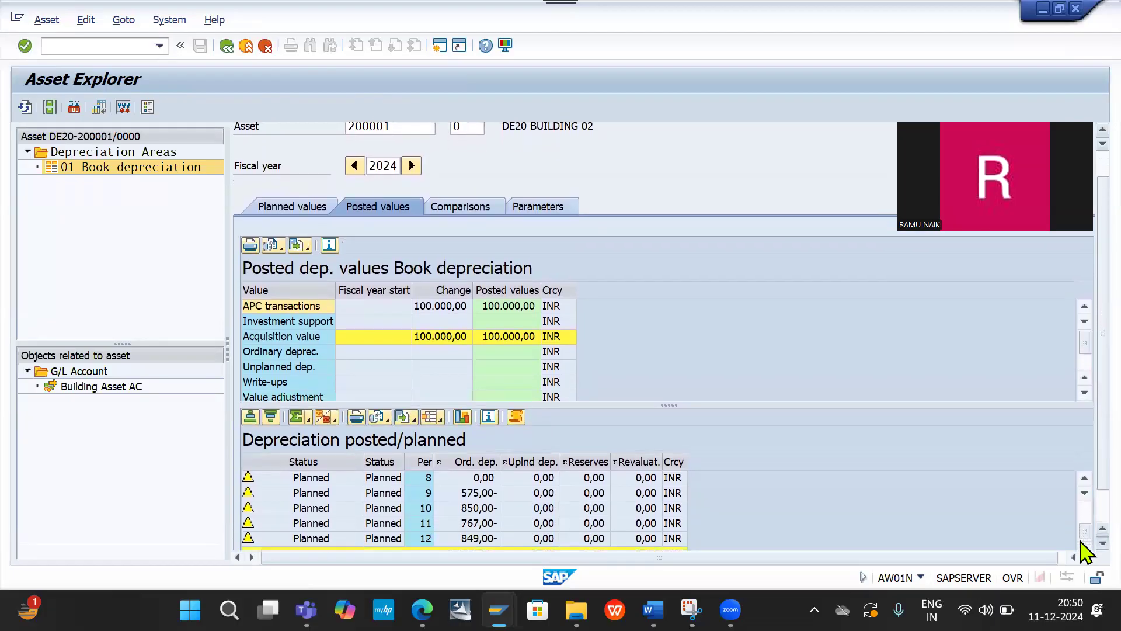
scroll(1085, 552, "down", 1)
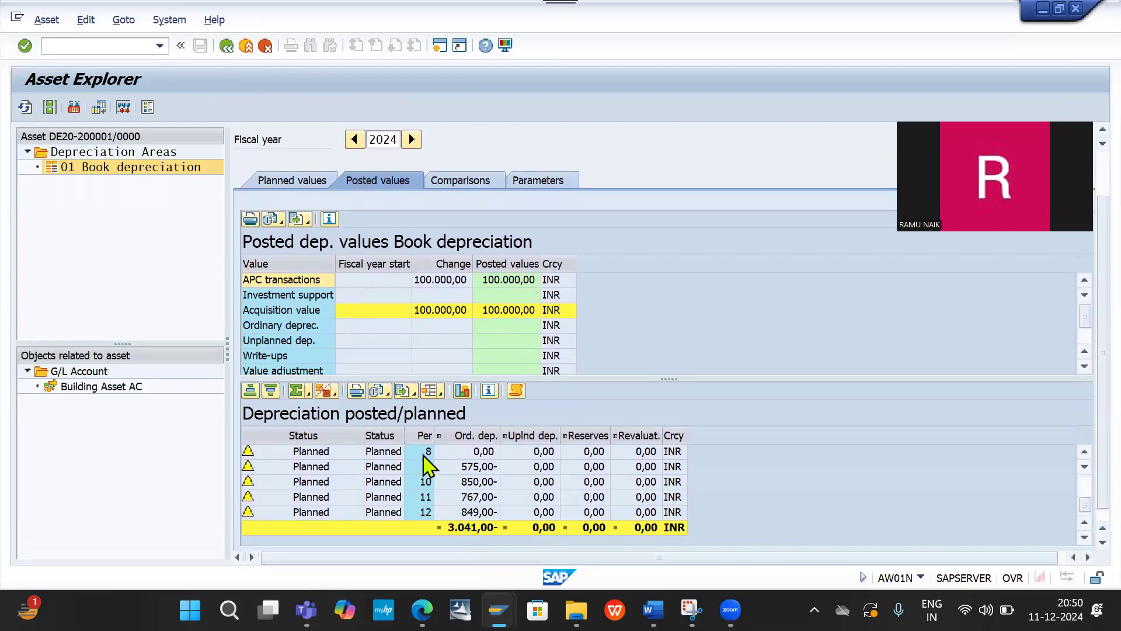
left_click(393, 486)
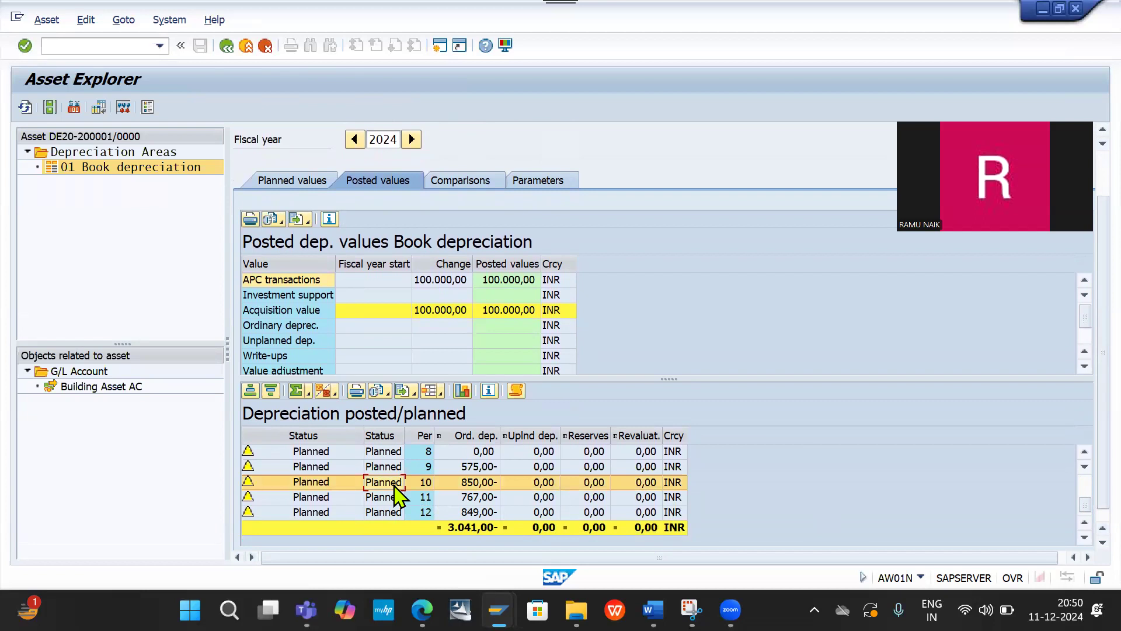
scroll(393, 508, "up", 3)
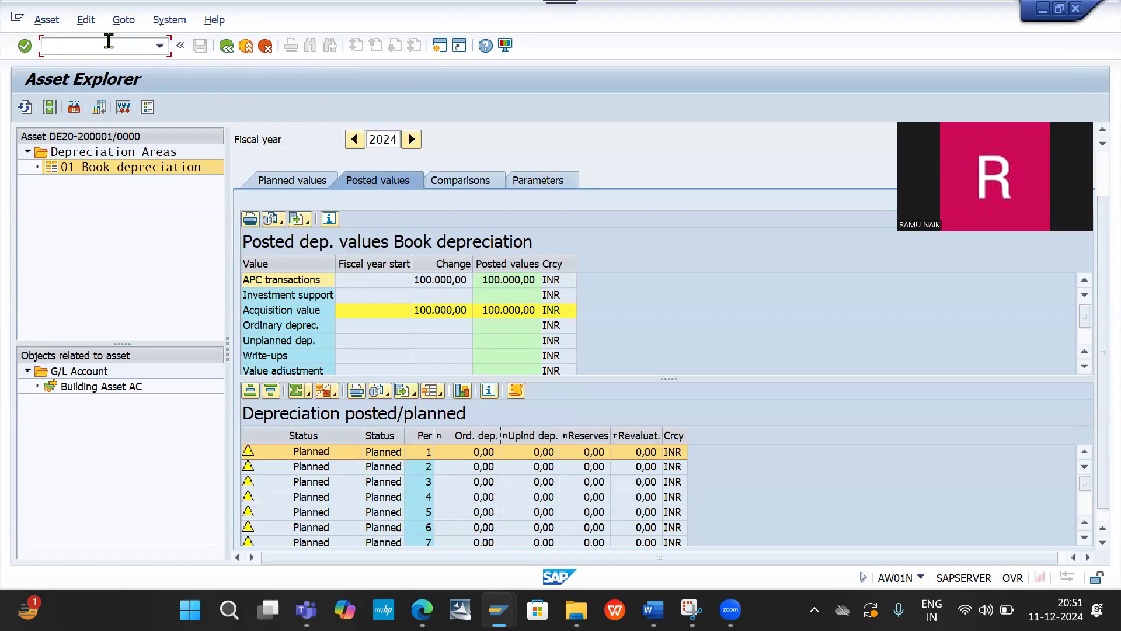
Switch to the Word notes document and add the line "Asset explorer: AW01N" below the AS01 entry
key("alt+Tab")
key("alt+Tab")
key("alt+Tab")
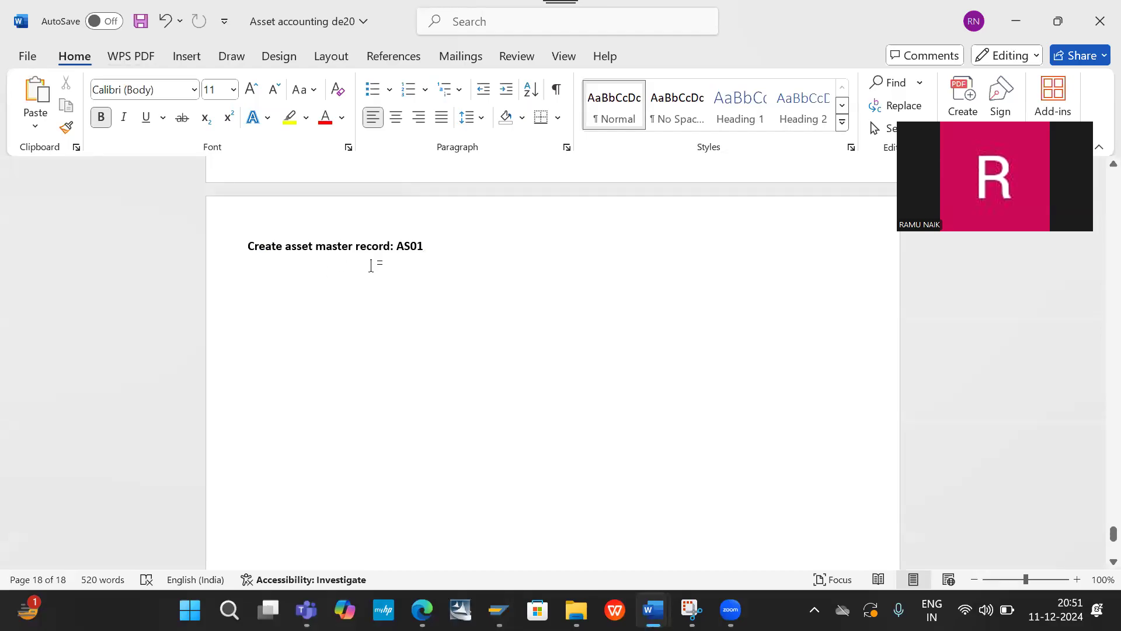
type("asset")
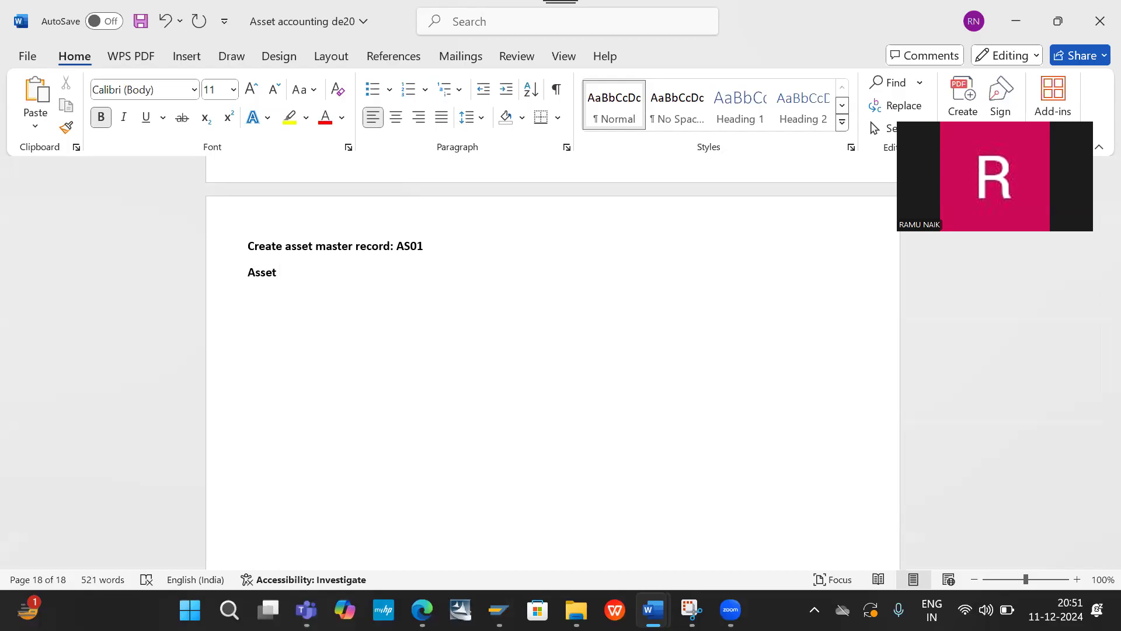
type(" explorer : AWO")
key("BackSpace")
type("01N")
key("Return")
Add the line "Asset acquisition for cash: F-02" below the Asset explorer entry
type("Asset ")
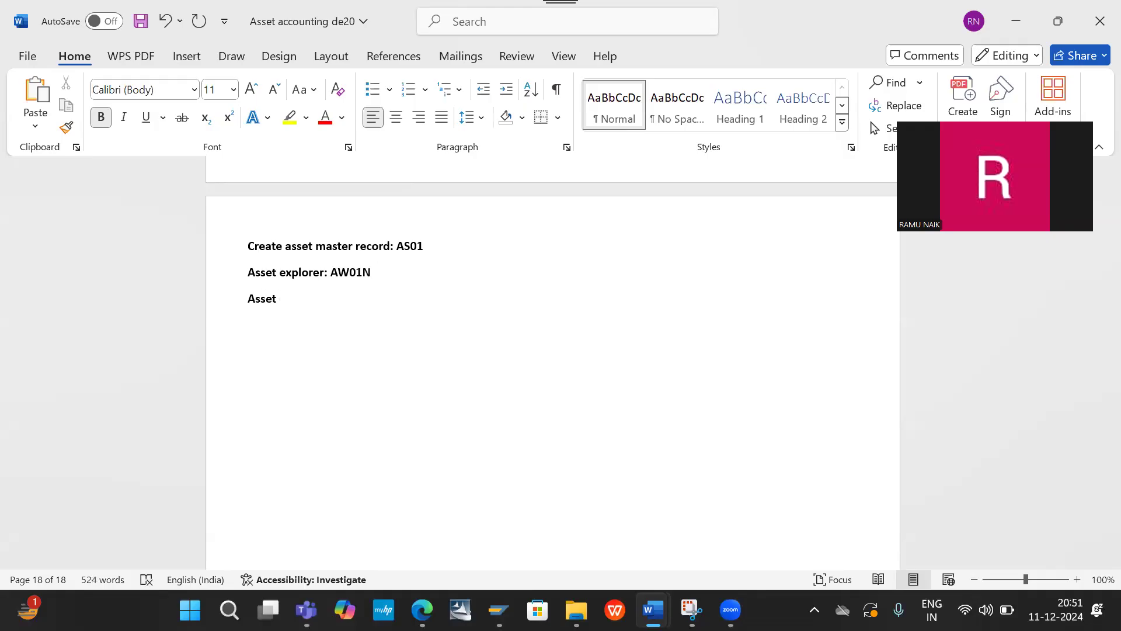
type("a")
type("c")
type("qu")
type("i")
type("s")
type("itio")
type("n ")
type("w")
key("BackSpace")
type("fri")
key("BackSpace")
key("BackSpace")
type("or cash:")
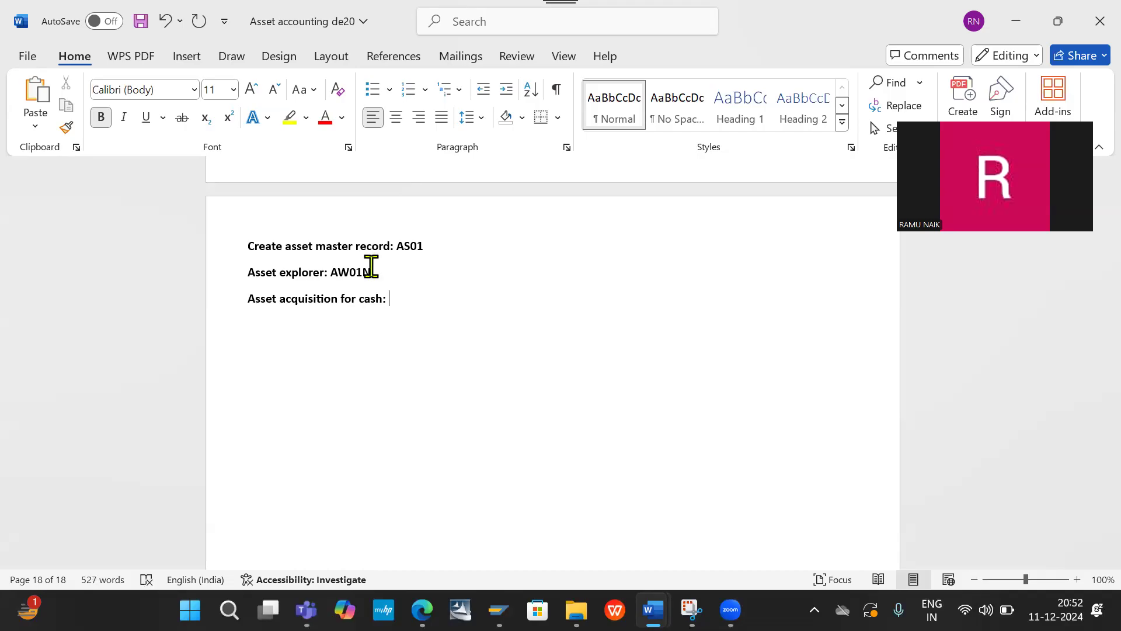
type(" F-02")
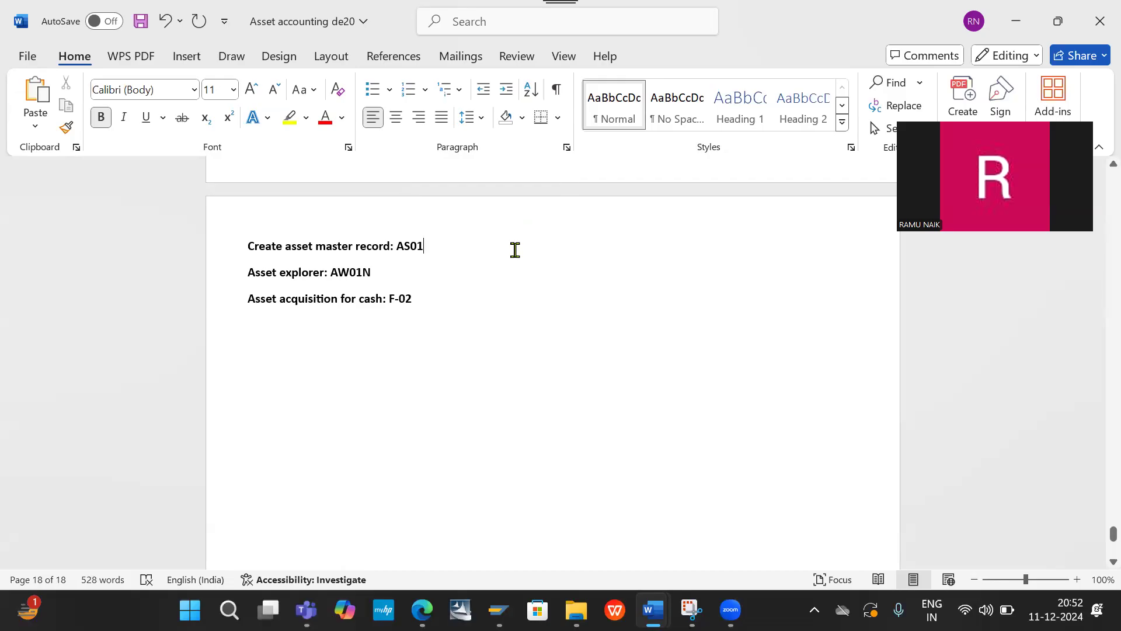
Add the heading "POSTING KEYS" on the same line as the AS01 entry, spaced off to its right
key("Tab")
key("Tab")
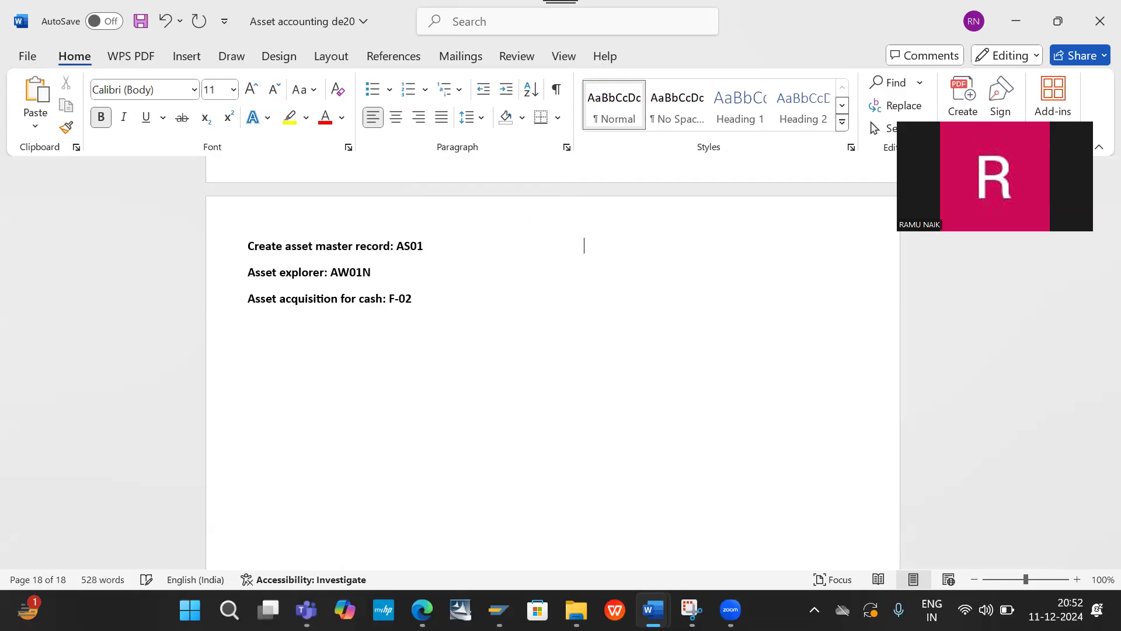
type("POSTING KEYS")
key("Return")
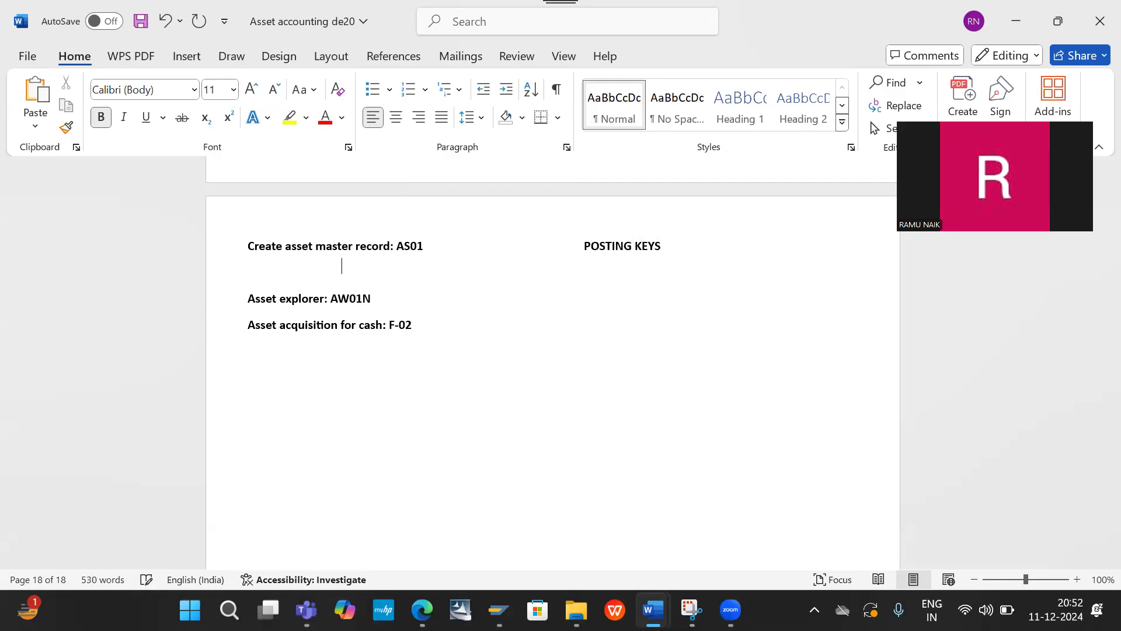
key("BackSpace")
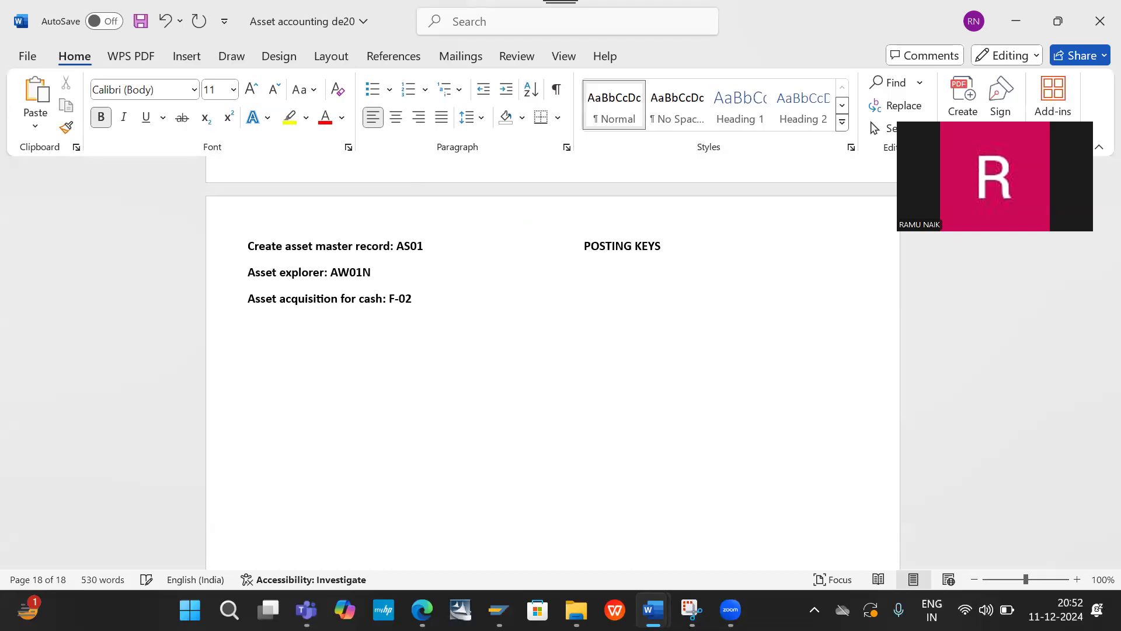
Add "70: Asset debit" on the AW01N line, aligned under the POSTING KEYS heading
left_click(494, 268)
type("70: Asset debit")
key("Left")
key("Left")
key("Left")
key("Left")
key("Left")
key("Left")
key("Left")
key("Tab")
Add "75: Asset credit" on the F-02 line, aligned under the asset debit entry, and start a new line
left_click(444, 303)
type("75: Ass")
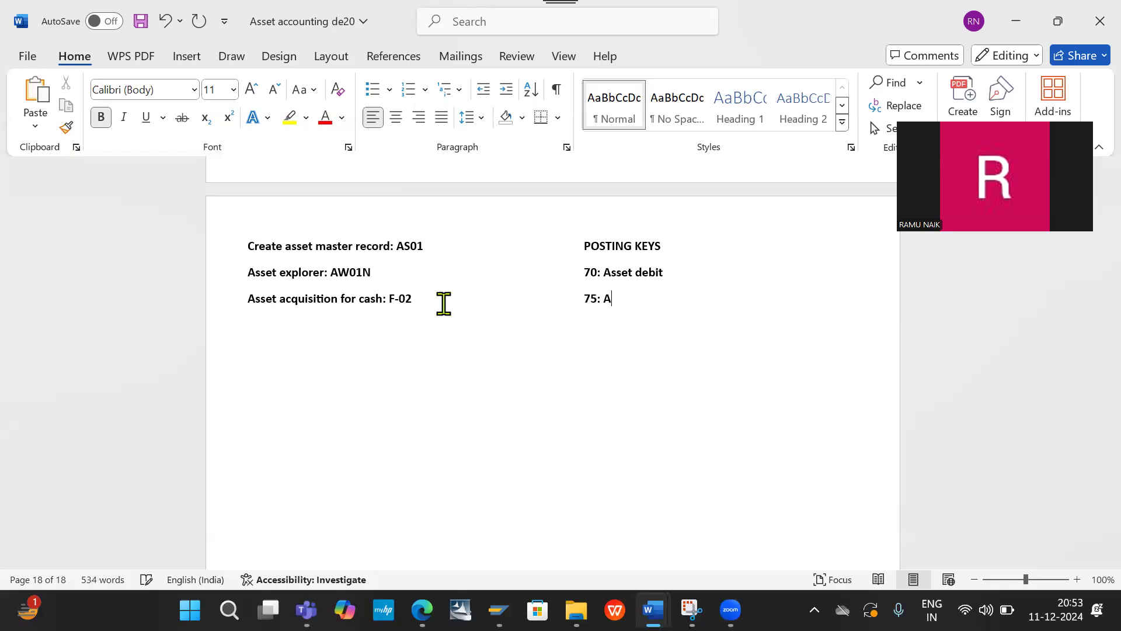
type("et credut")
key("BackSpace")
key("BackSpace")
type("it")
key("Return")
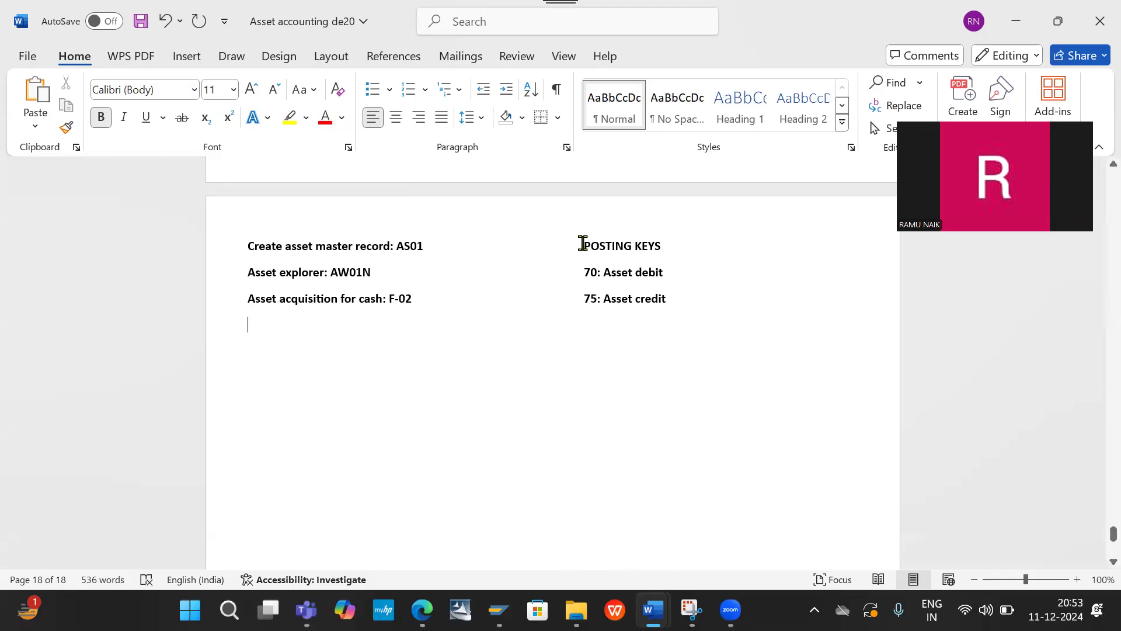
Highlight the POSTING KEYS heading in yellow
left_click_drag(583, 244, 660, 244)
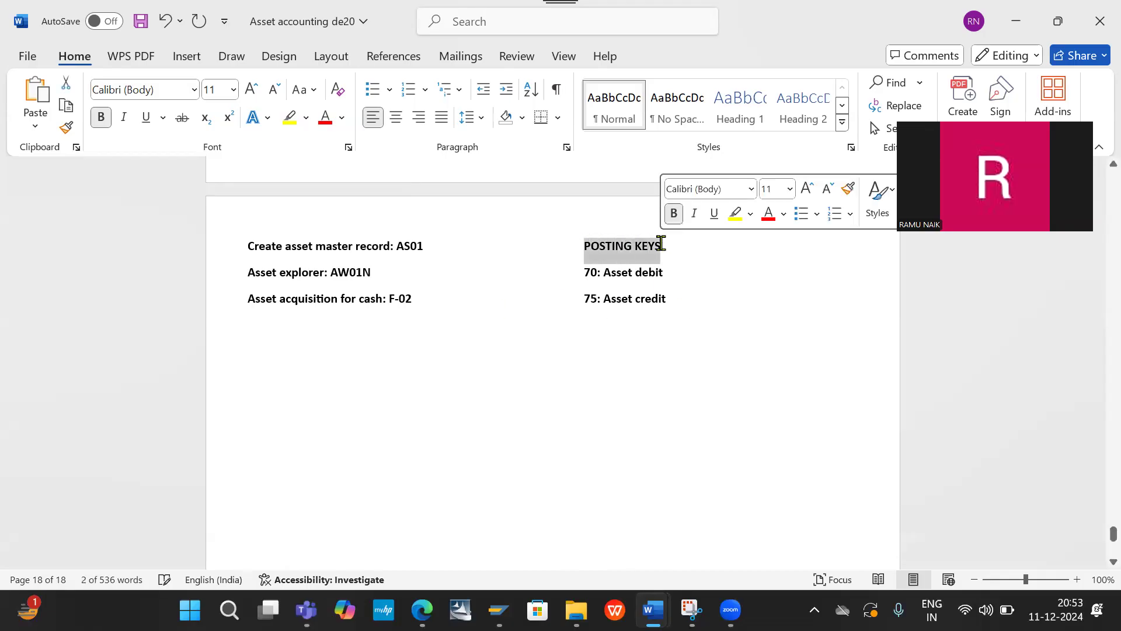
left_click(737, 215)
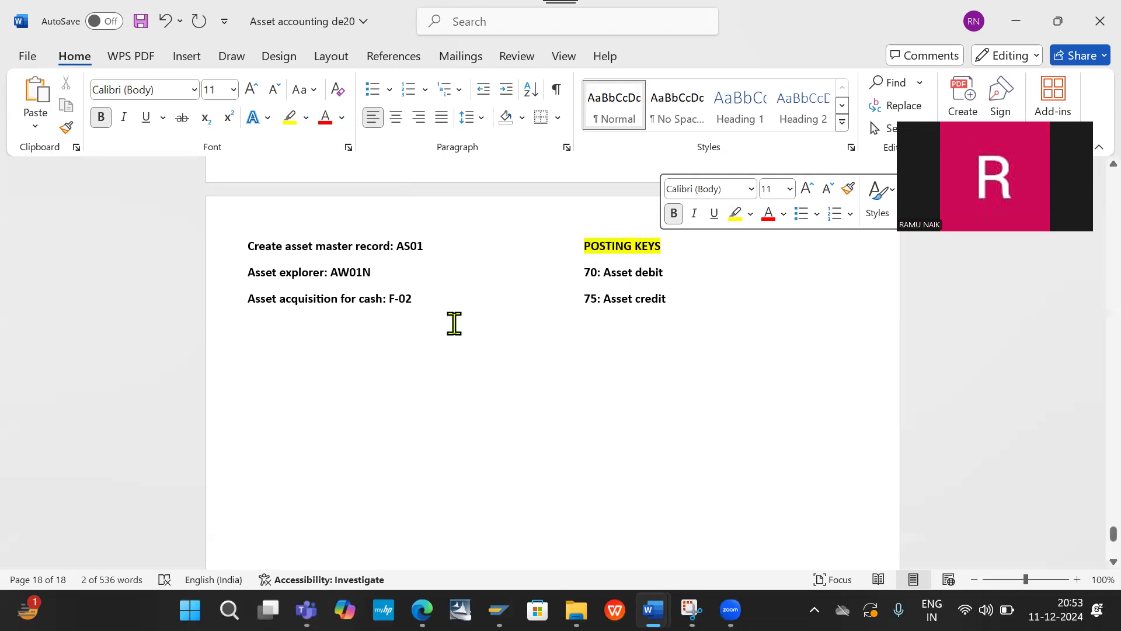
left_click(422, 328)
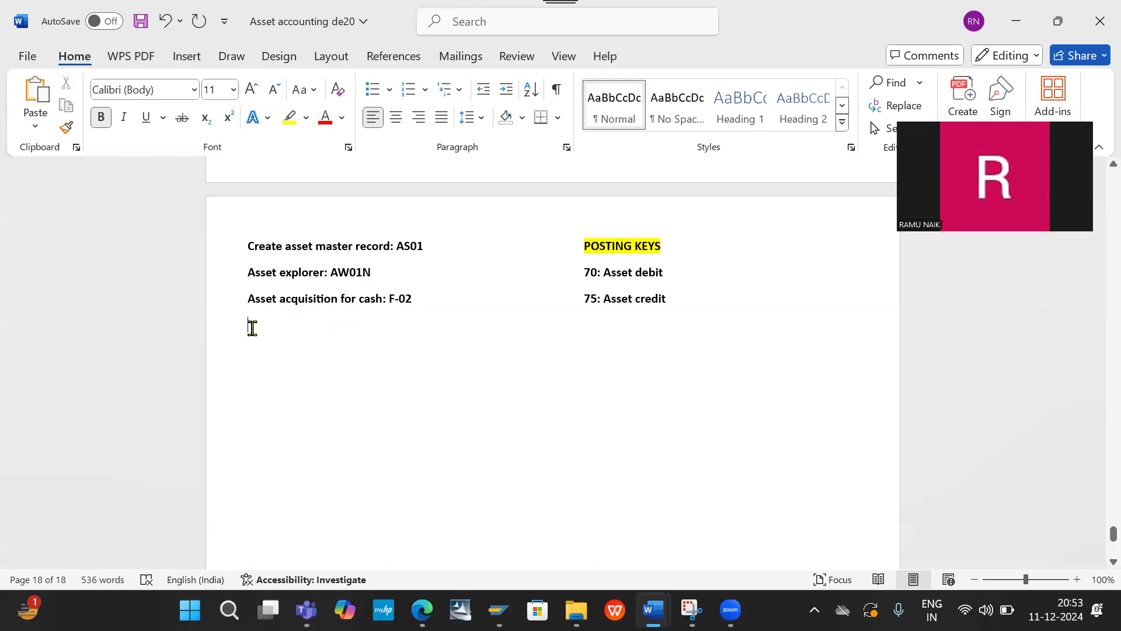
Insert "(Purchases or buy )" after "cash" in the asset acquisition line
left_click(382, 299)
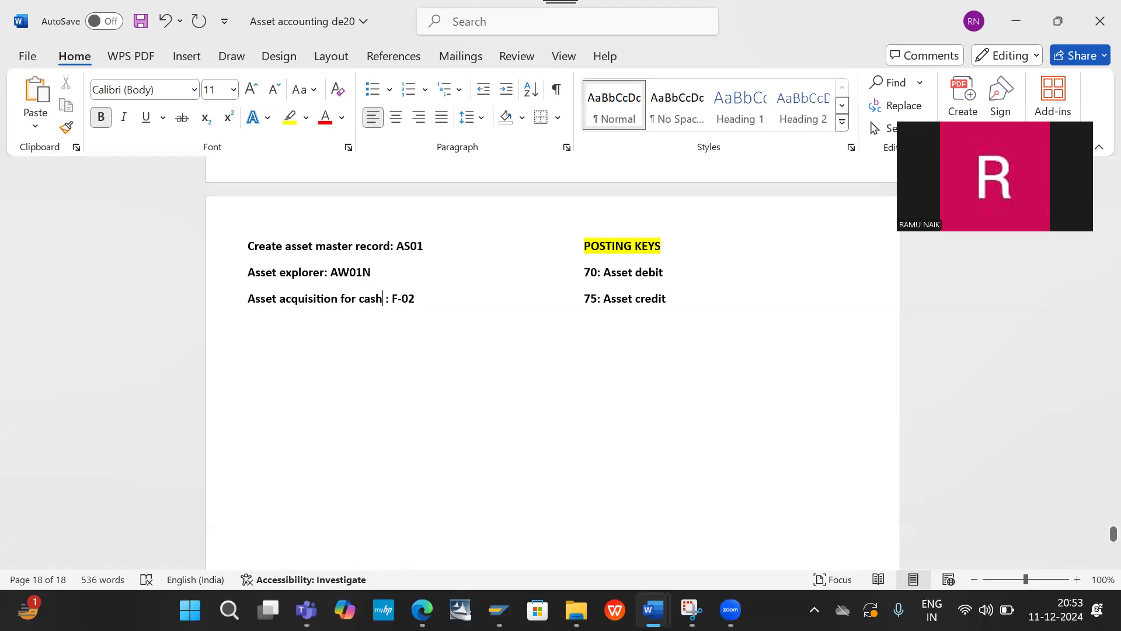
type("(")
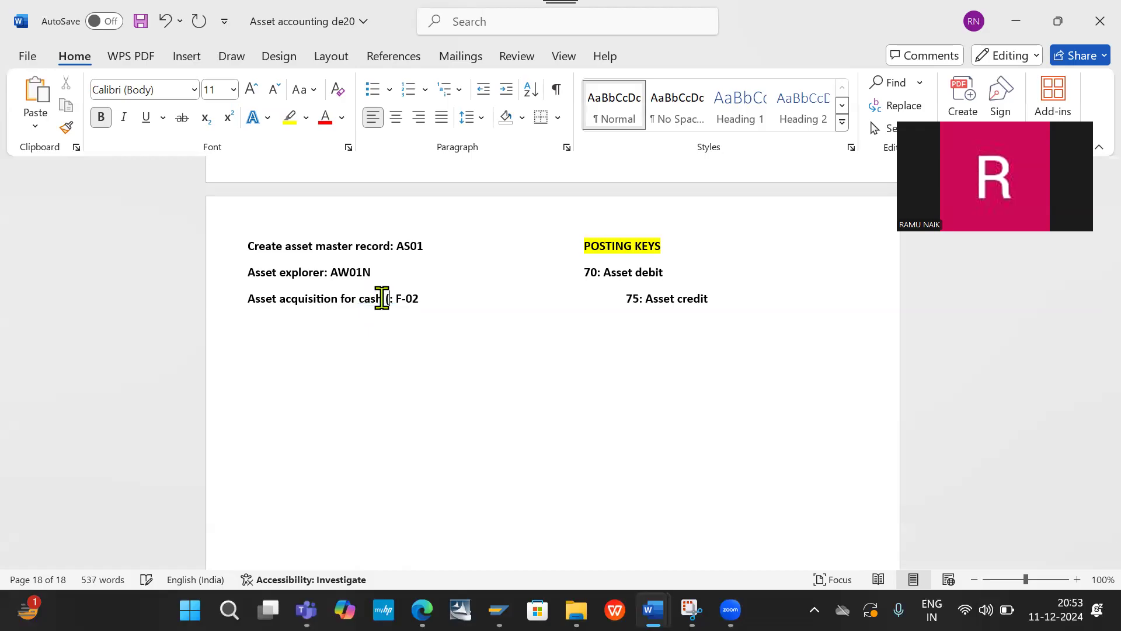
type("Purchas")
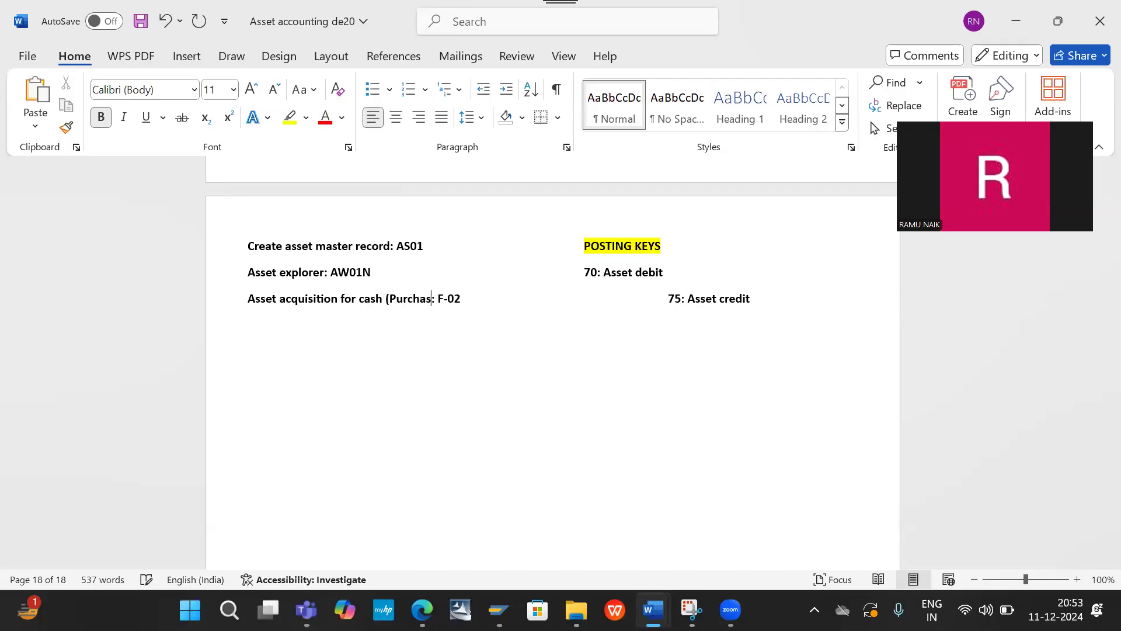
type("es")
right_click(415, 303)
left_click(323, 153)
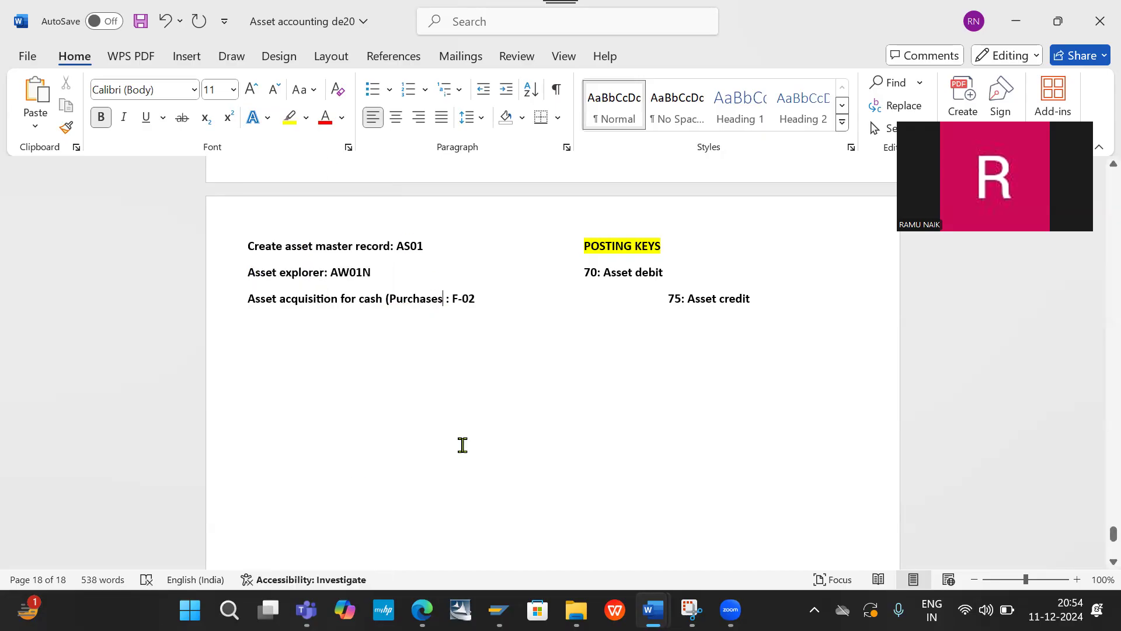
type(")")
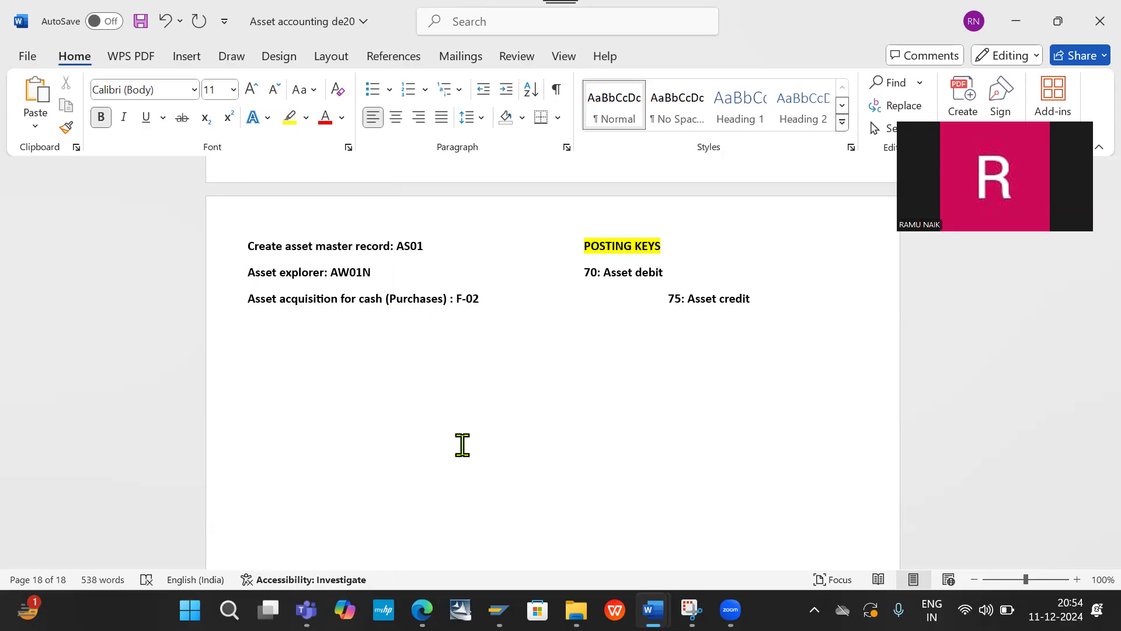
type(" or buy")
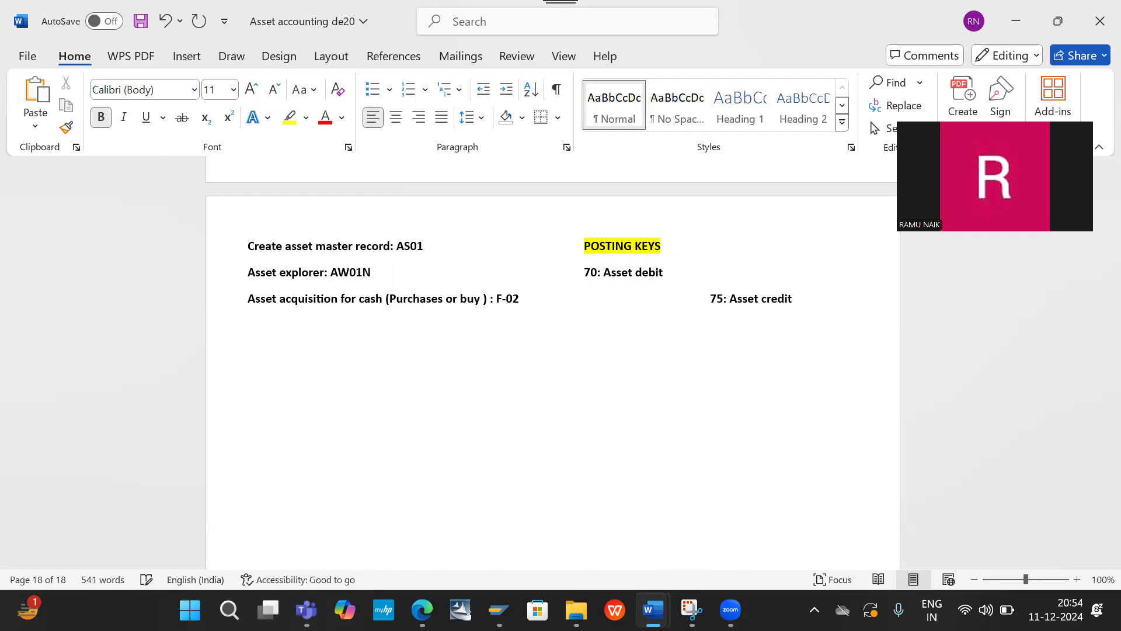
Remove the extra spacing before "75: Asset credit" so it aligns with "70: Asset debit" above it
left_click(642, 298)
key("BackSpace")
key("BackSpace")
key("BackSpace")
key("BackSpace")
key("BackSpace")
key("BackSpace")
key("BackSpace")
key("BackSpace")
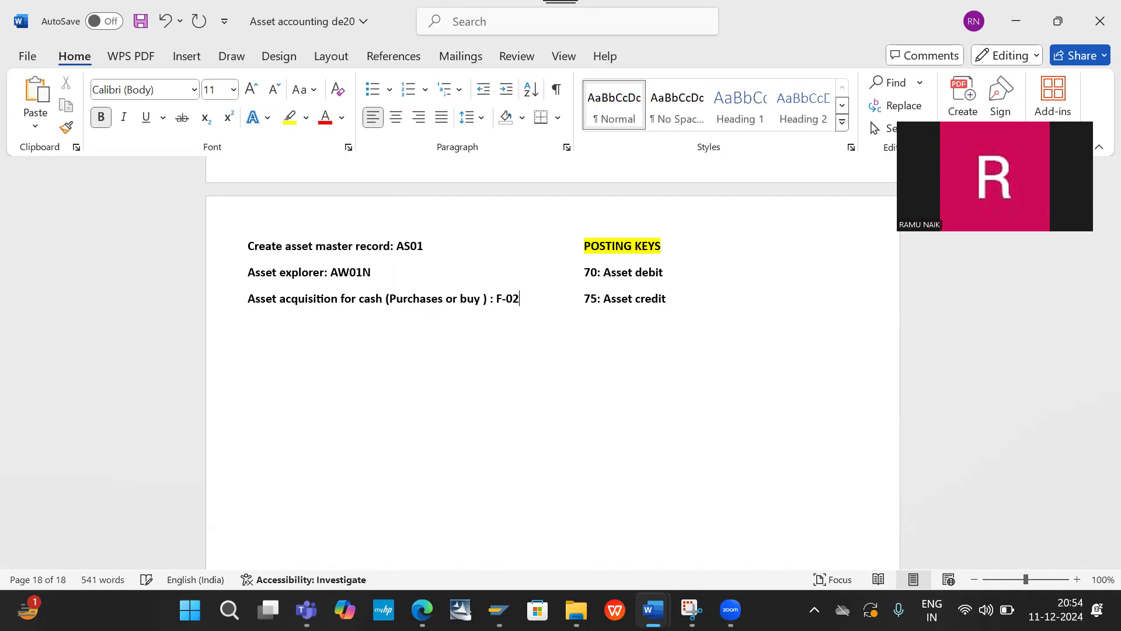
Add a full-width horizontal separator line below the asset acquisition entry
key("Return")
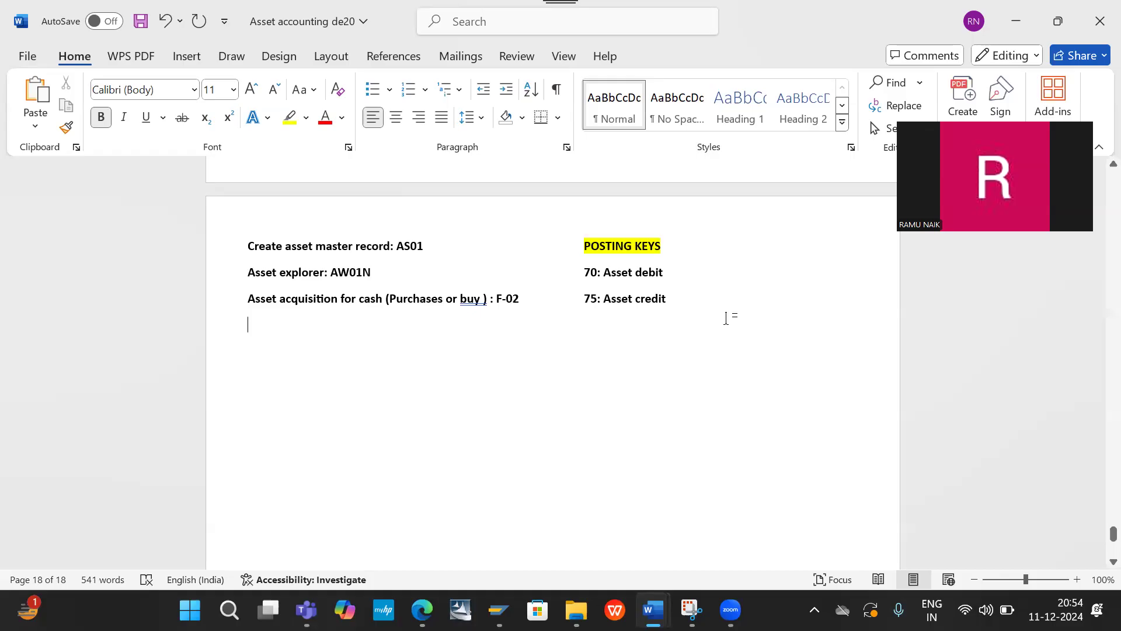
type("--------")
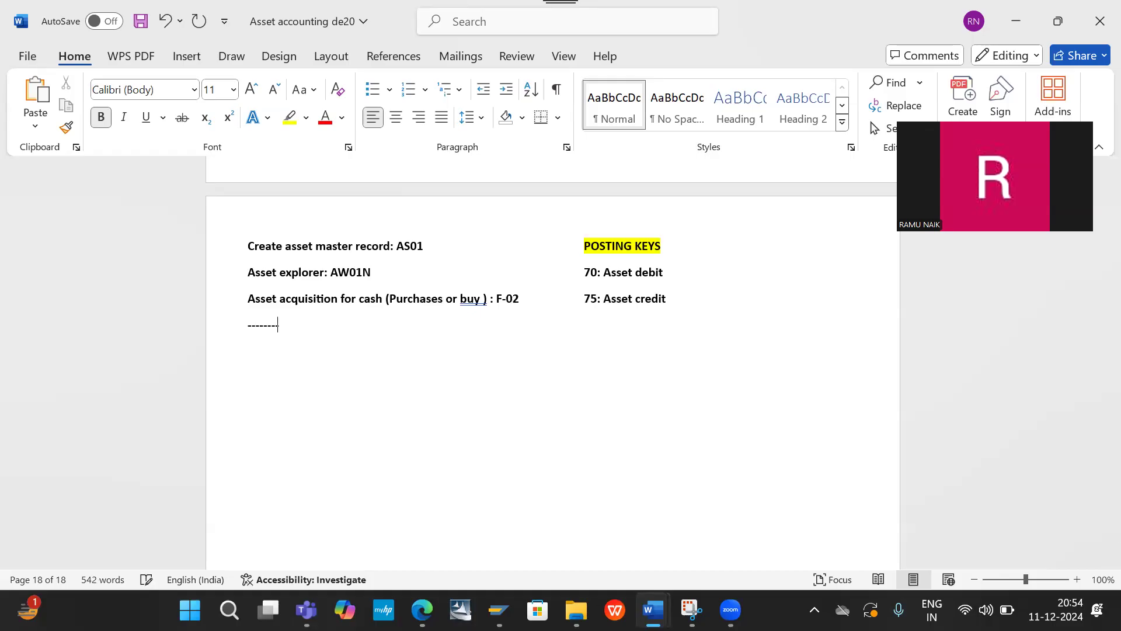
type("--------------------------------------------------------------------------------------------------------------")
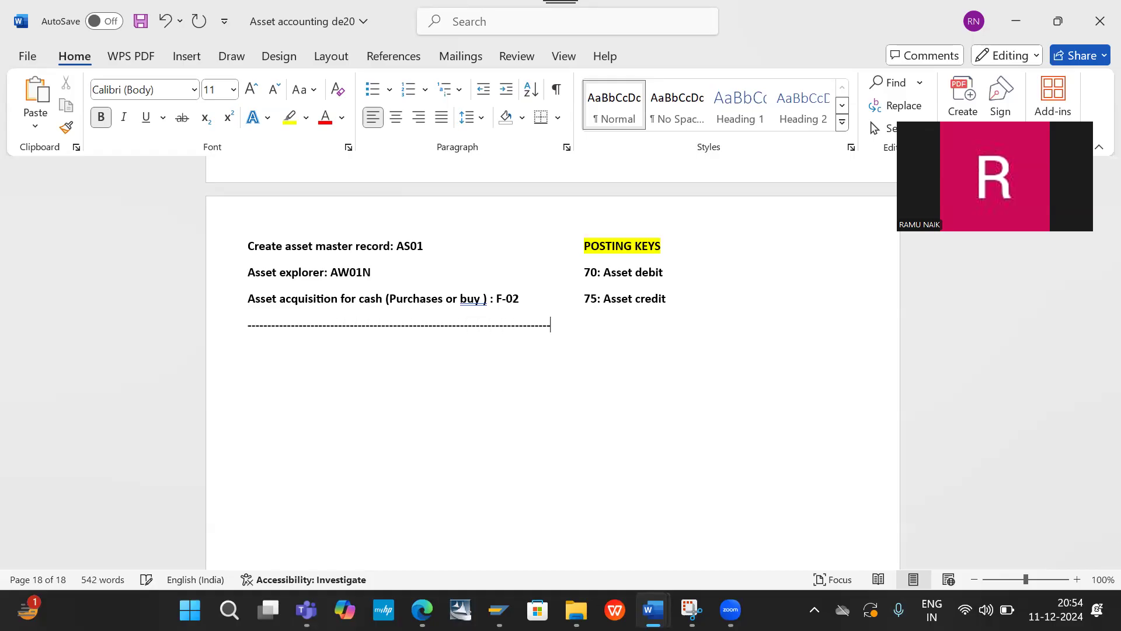
key("Return")
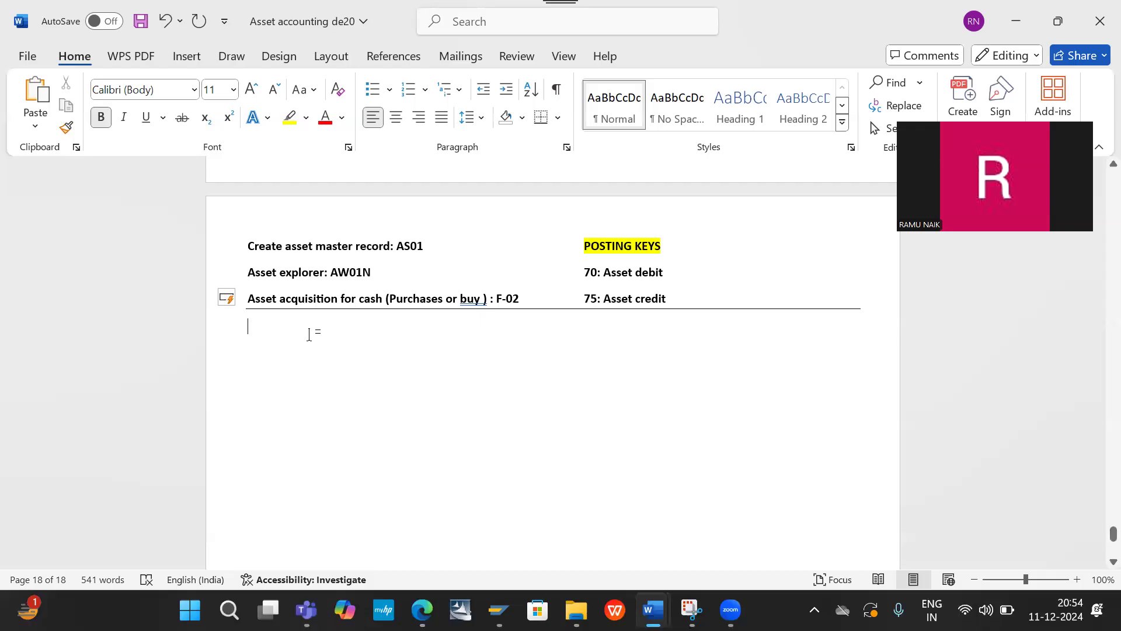
Copy the line "Create asset master record: AS01" to below the separator line
left_click_drag(430, 245, 243, 245)
key("ctrl+c")
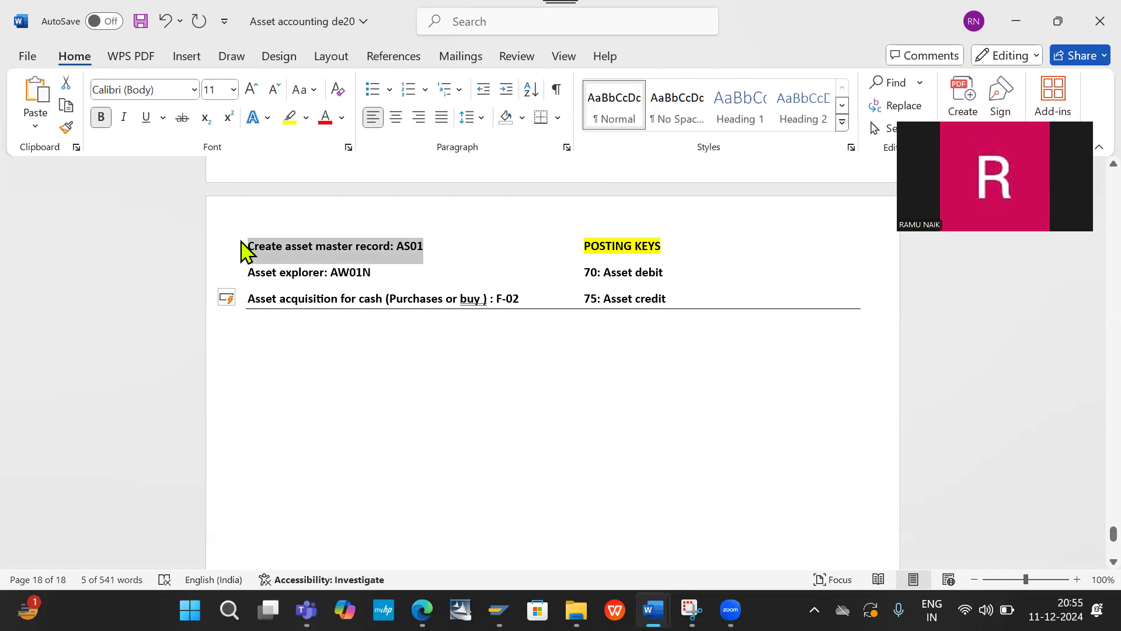
left_click(275, 330)
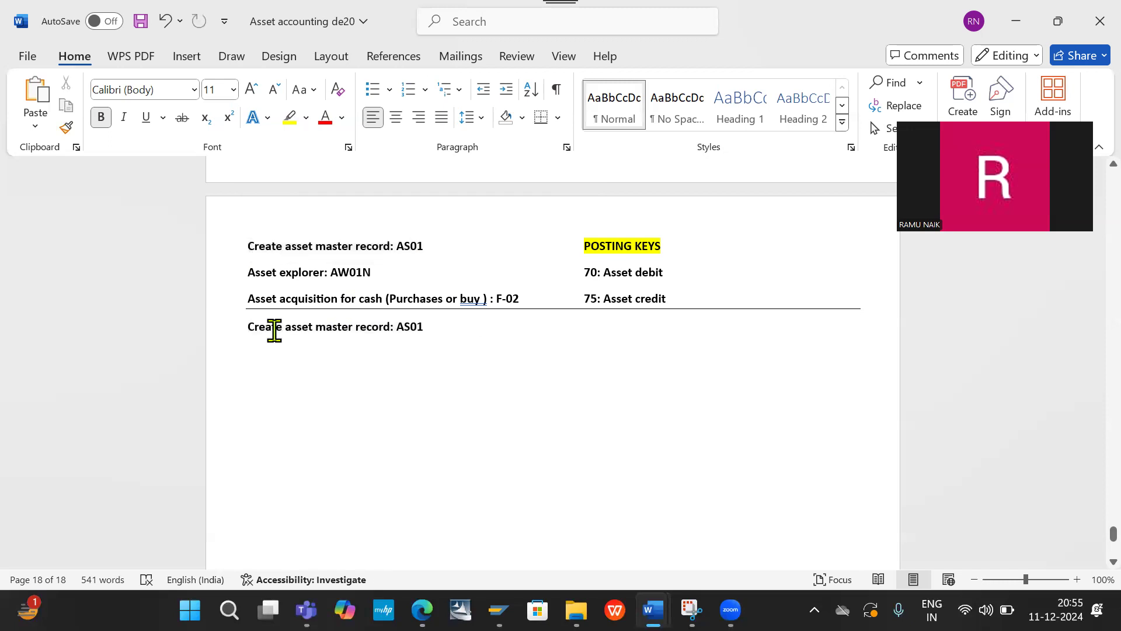
key("ctrl+v")
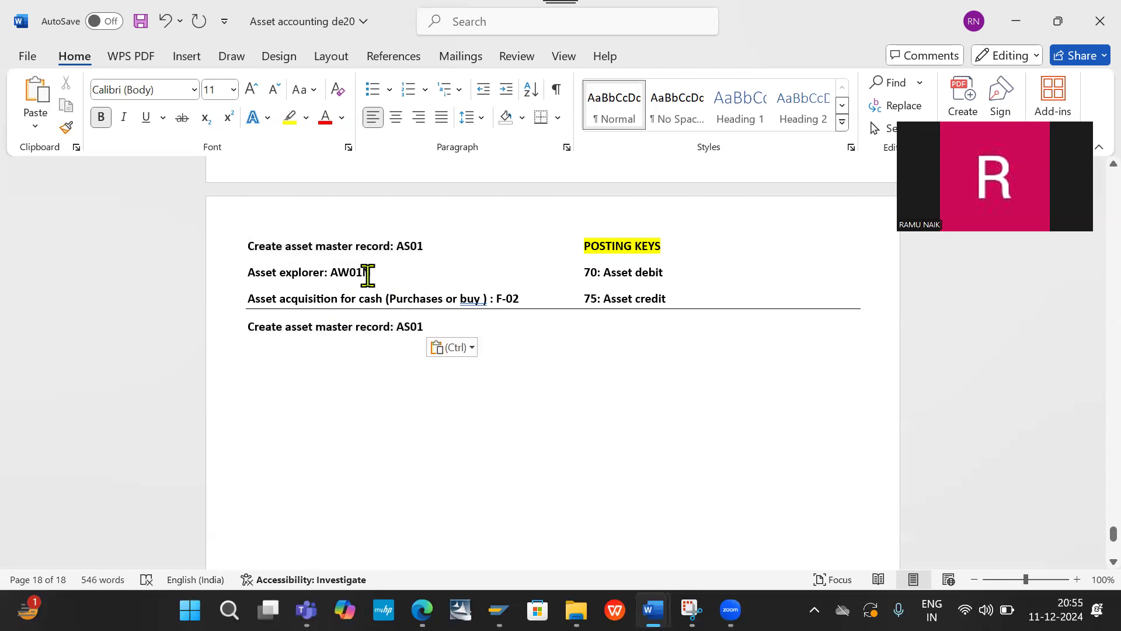
Copy the line "Asset explorer: AW01N" to a new line below the copied AS01 entry
left_click_drag(373, 274, 247, 276)
key("ctrl+c")
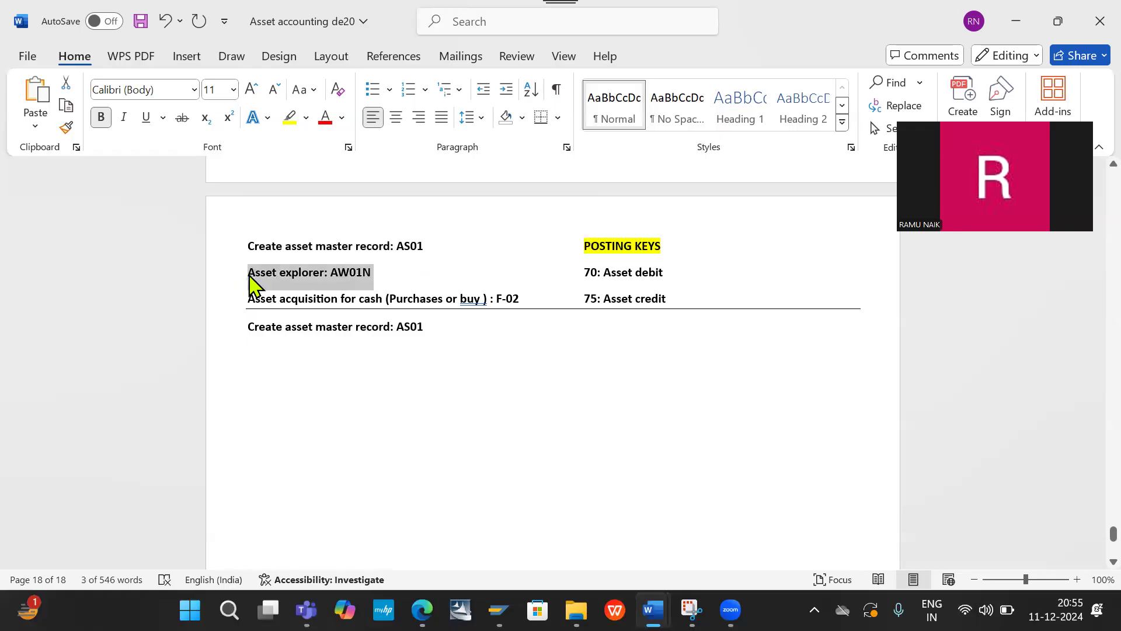
left_click(260, 345)
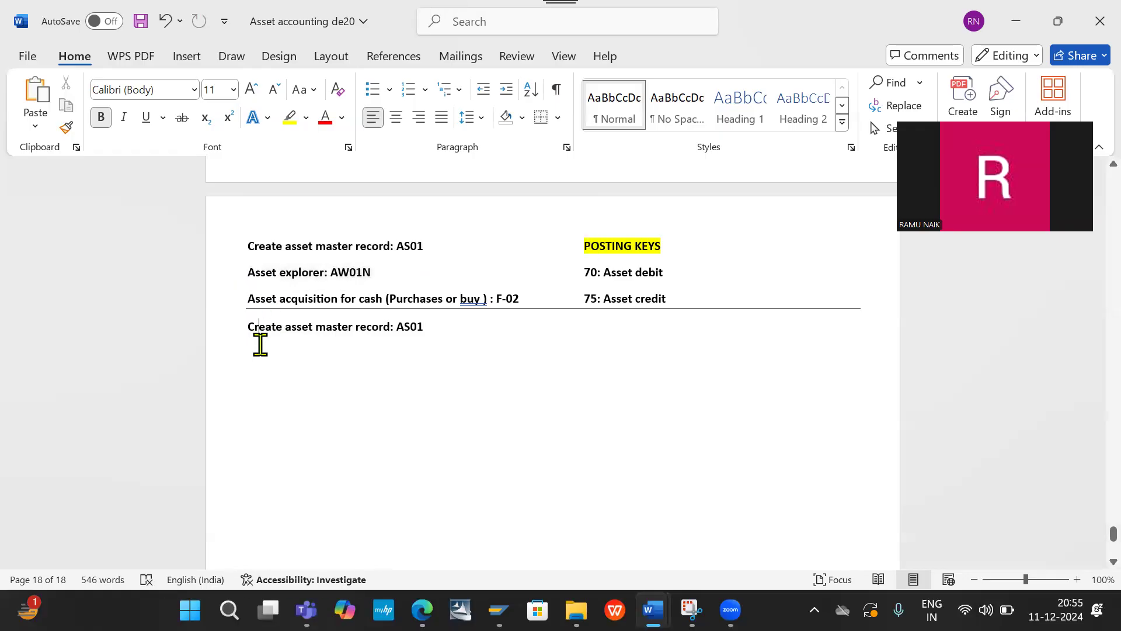
key("Return")
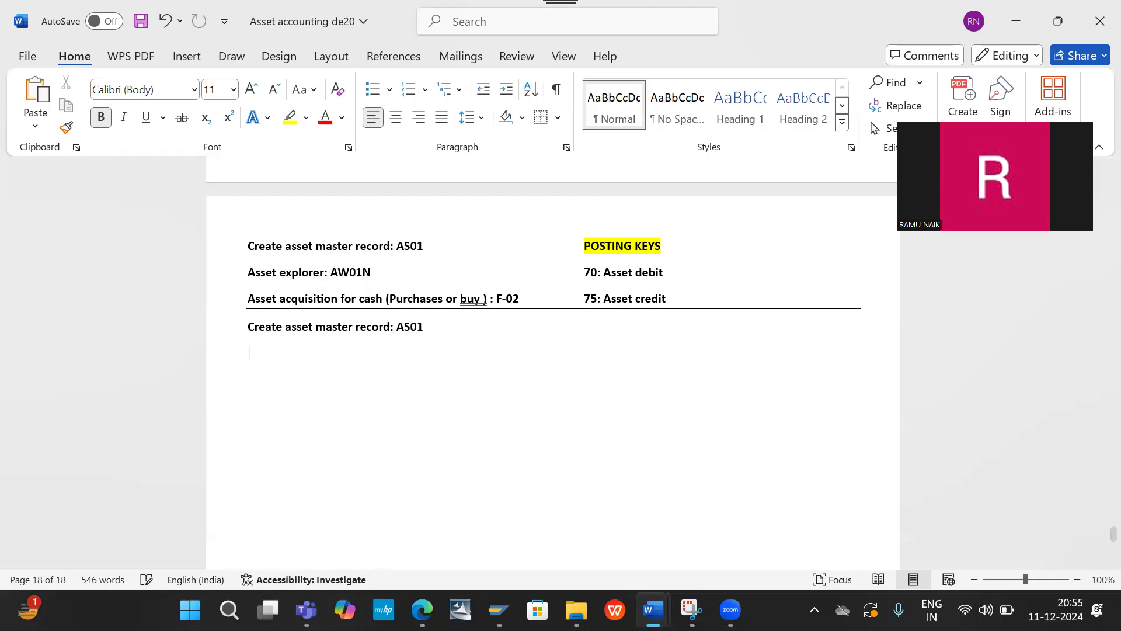
key("ctrl+v")
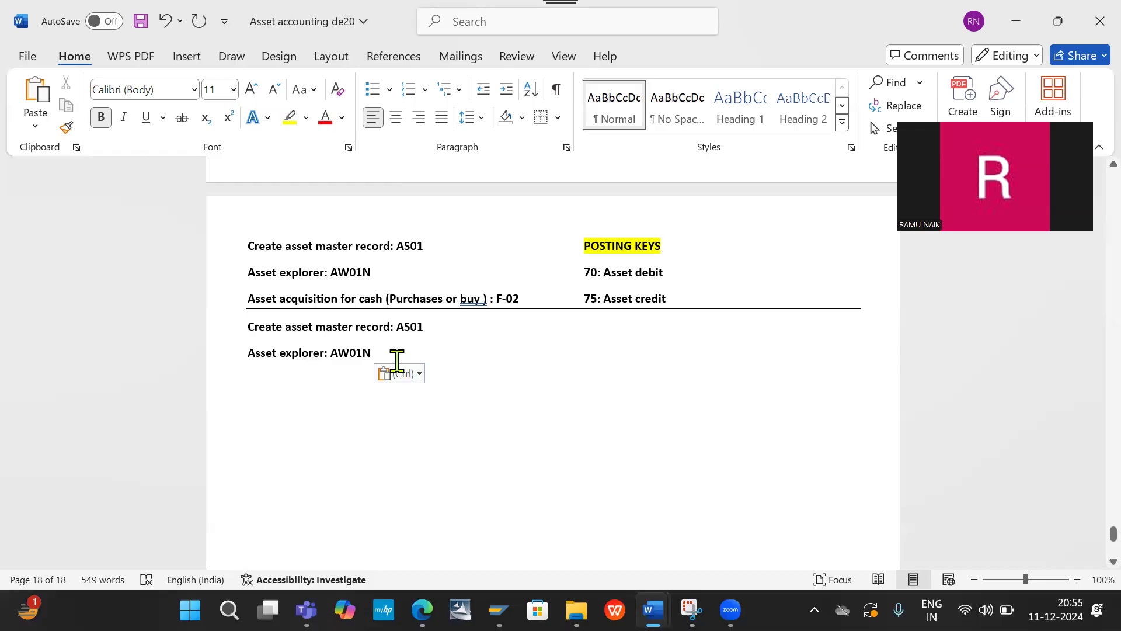
Add the text "Asset acquisition" on a new line below the second "Asset explorer: AW01N" entry, with its spelling corrected
key("Return")
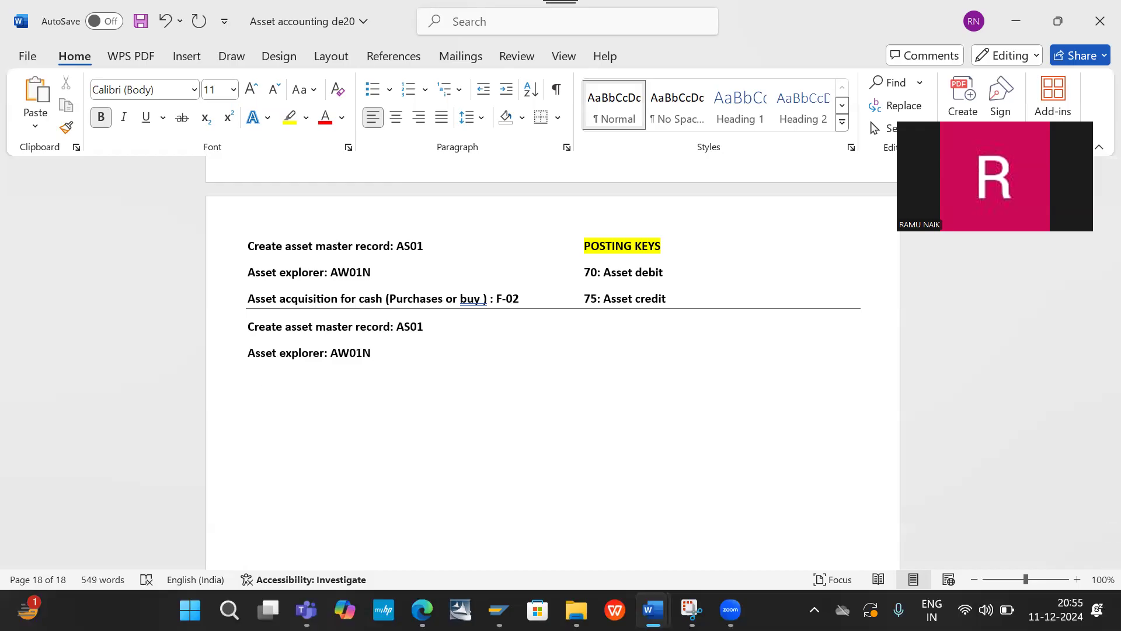
type("asset p")
key("BackSpace")
type("acquiaition")
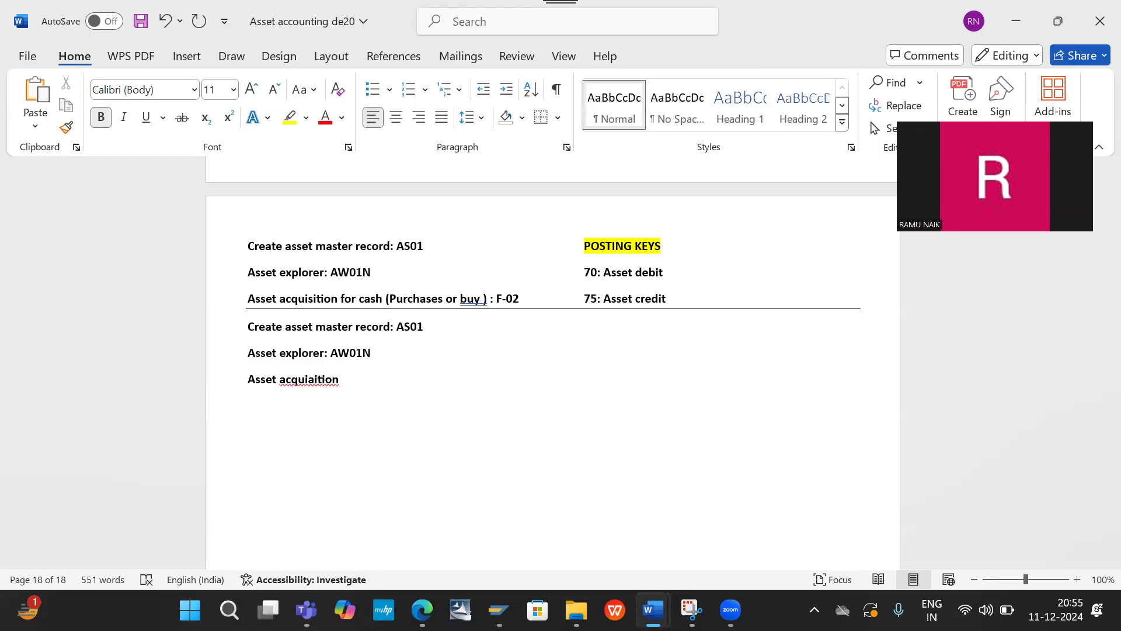
double_click(316, 380)
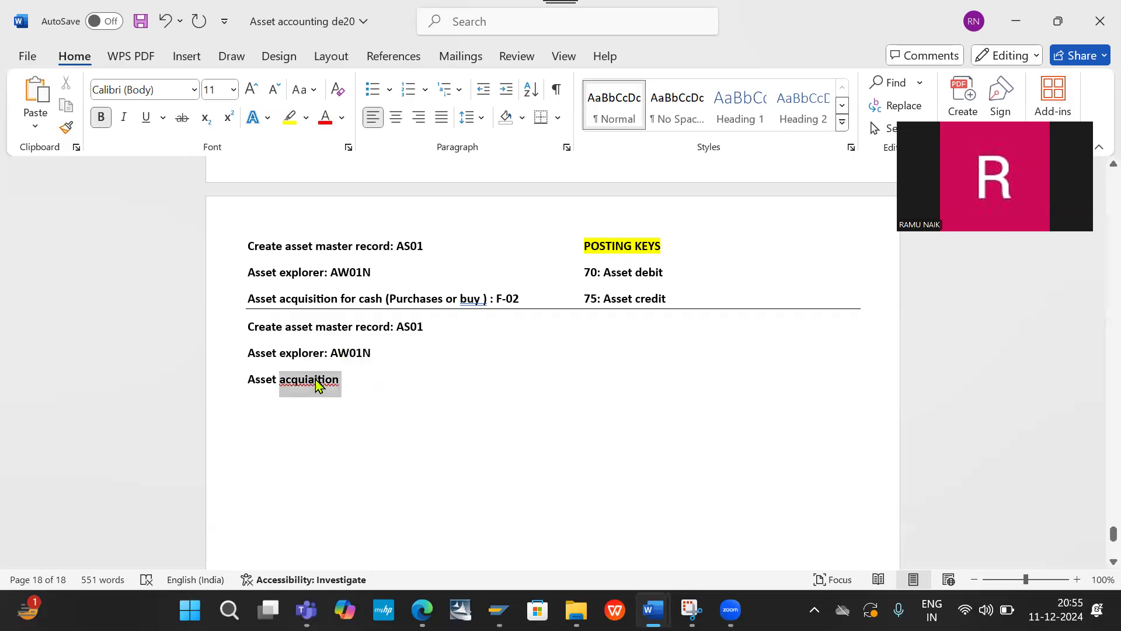
left_click(319, 383)
right_click(320, 383)
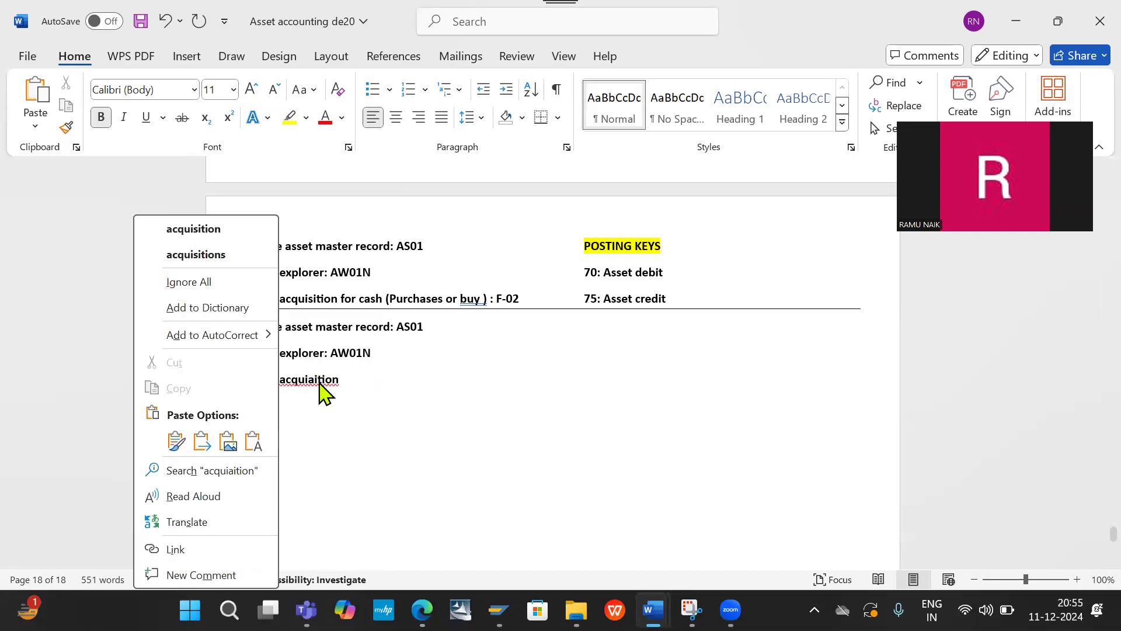
left_click(217, 226)
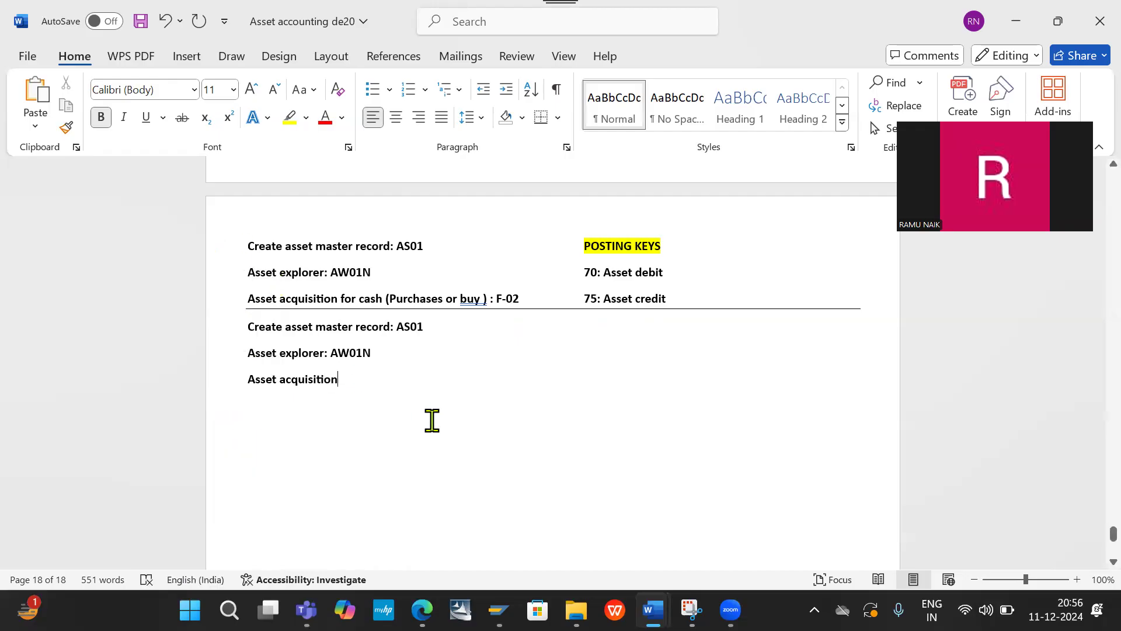
type("qi")
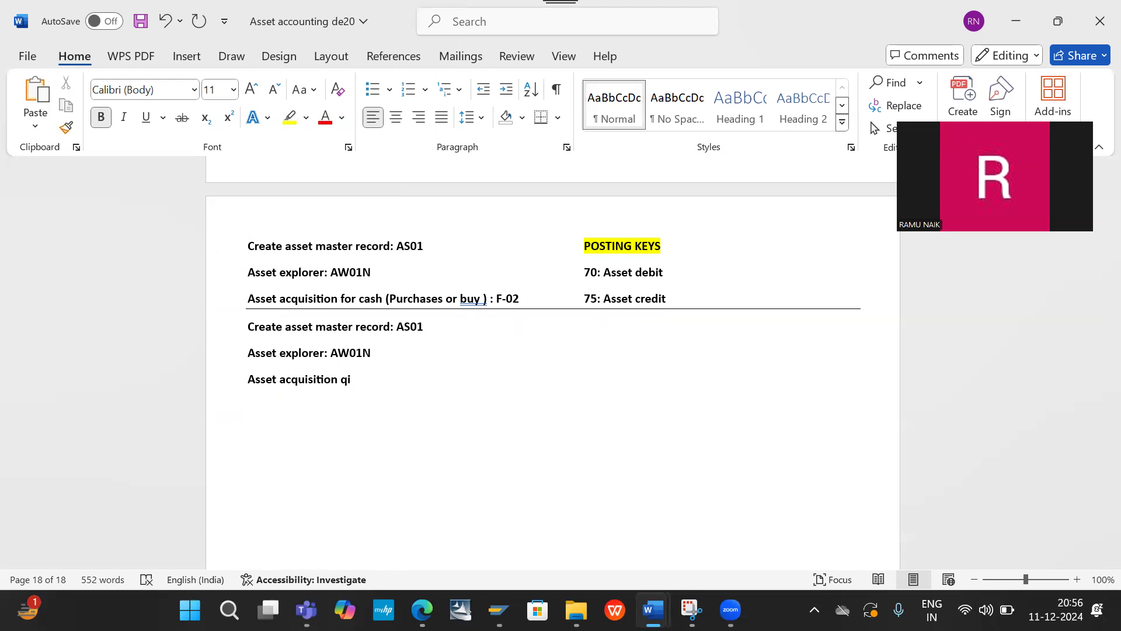
key("BackSpace")
key("BackSpace")
type("on xewsir qith")
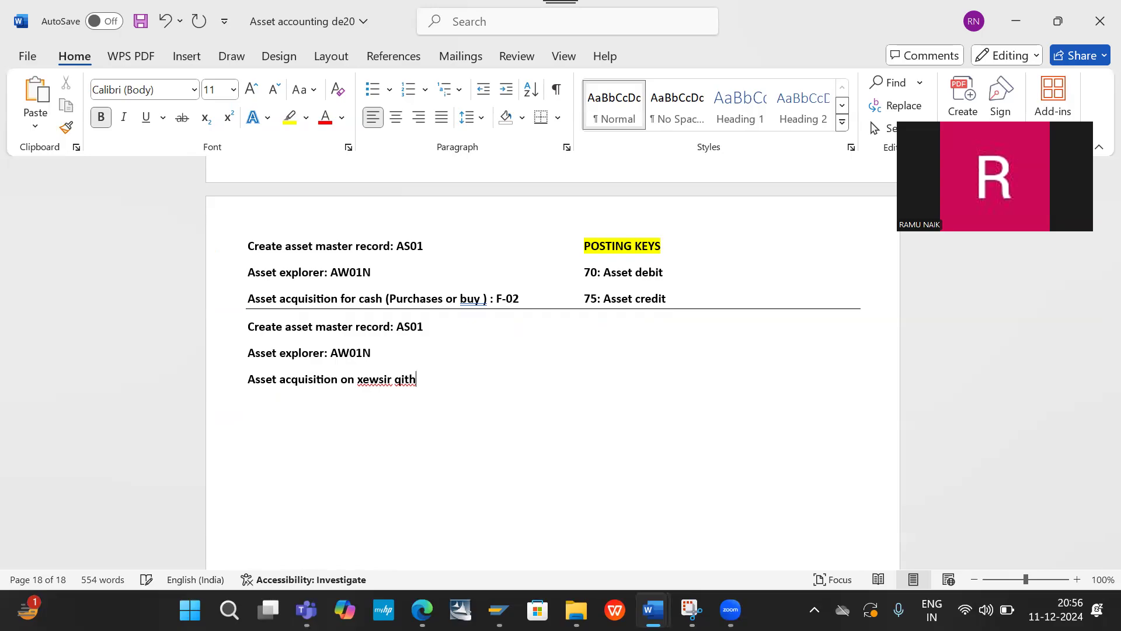
key("BackSpace")
key("BackSpace")
key("BackSpace")
key("BackSpace")
key("BackSpace")
key("BackSpace")
key("BackSpace")
key("BackSpace")
key("BackSpace")
key("BackSpace")
key("BackSpace")
key("BackSpace")
key("BackSpace")
key("BackSpace")
key("BackSpace")
key("BackSpace")
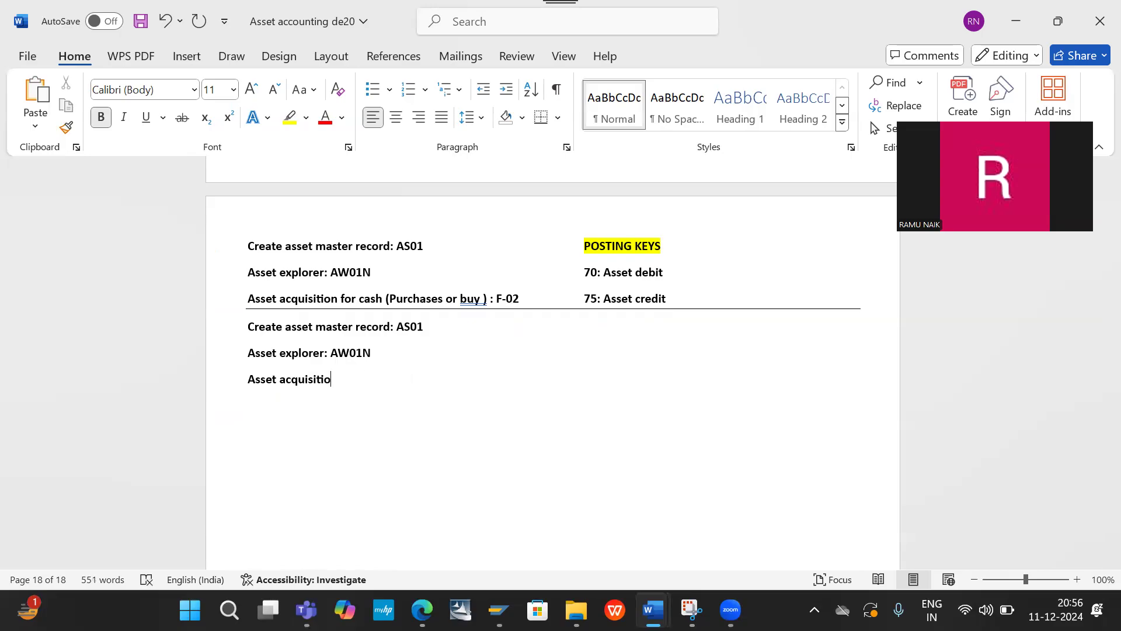
Complete the last line as "Asset acquisition on credit with vendor: F-90" and start a new line below it
type("n on credit with ve")
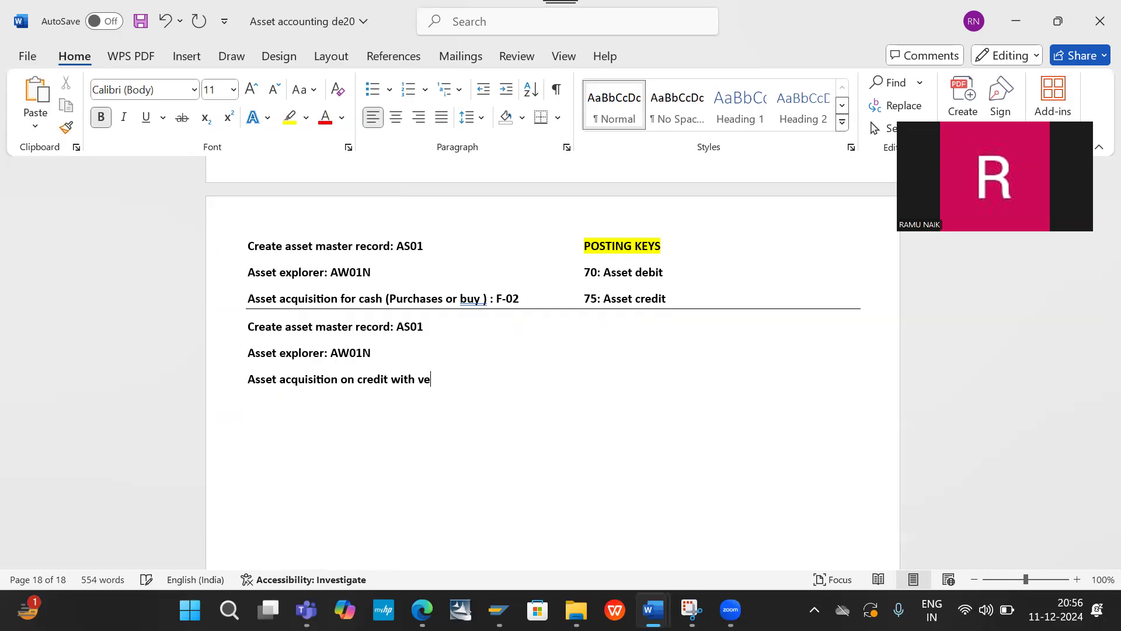
type("ndor: F-90")
key("Return")
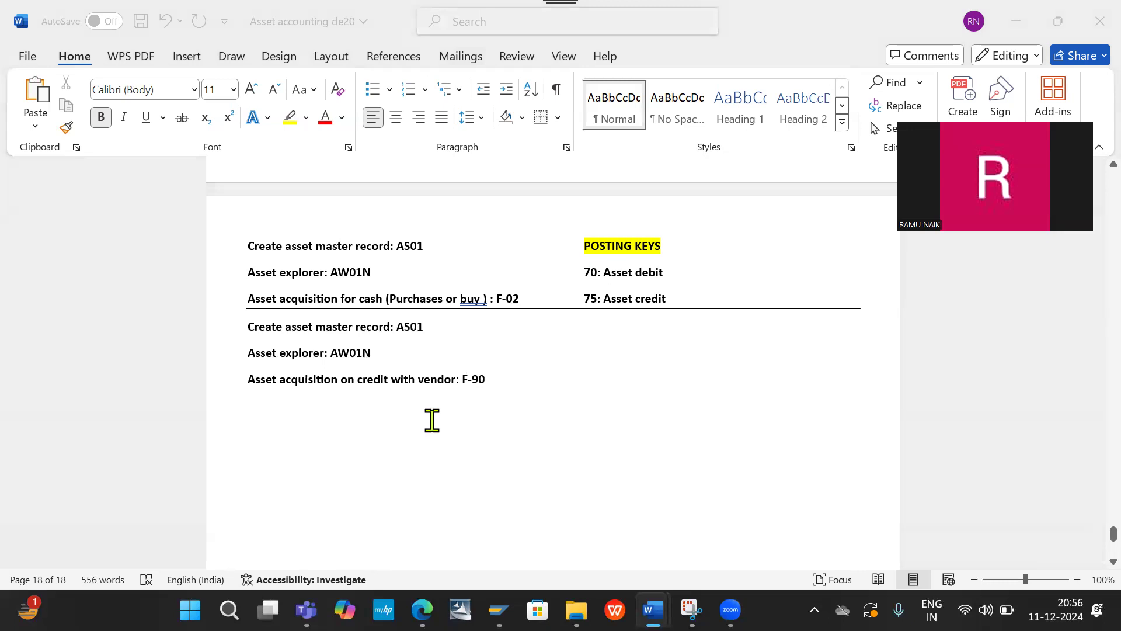
Switch to the SAP Asset Explorer session and try to open transaction AS01
key("alt+Tab")
key("alt+Tab")
key("alt+shift+Tab")
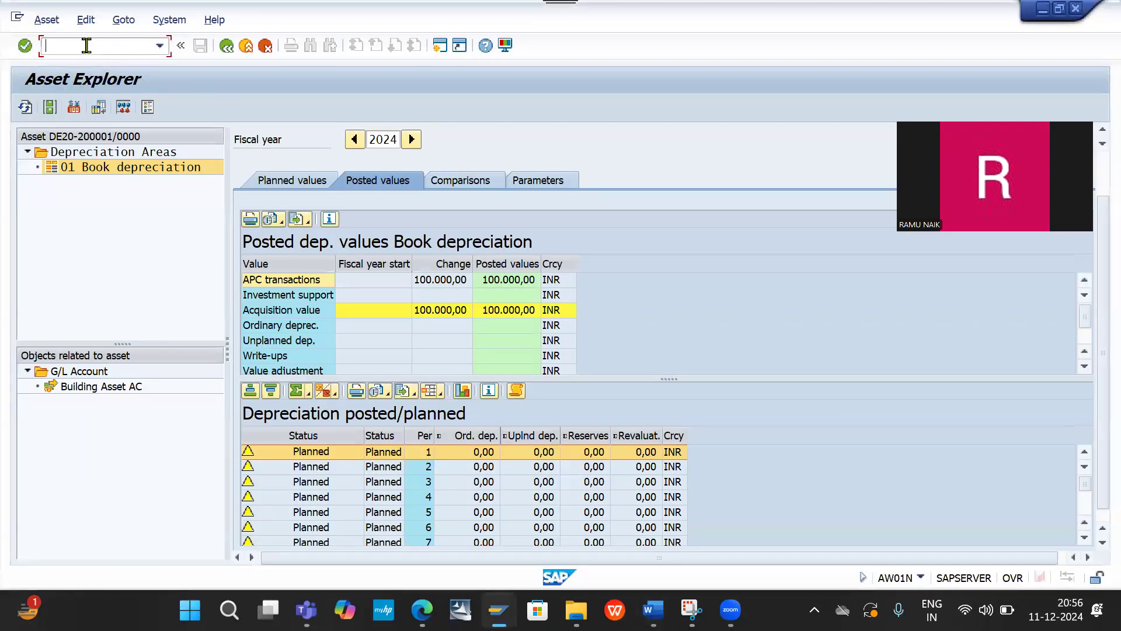
left_click(86, 46)
type("AS01")
key("Return")
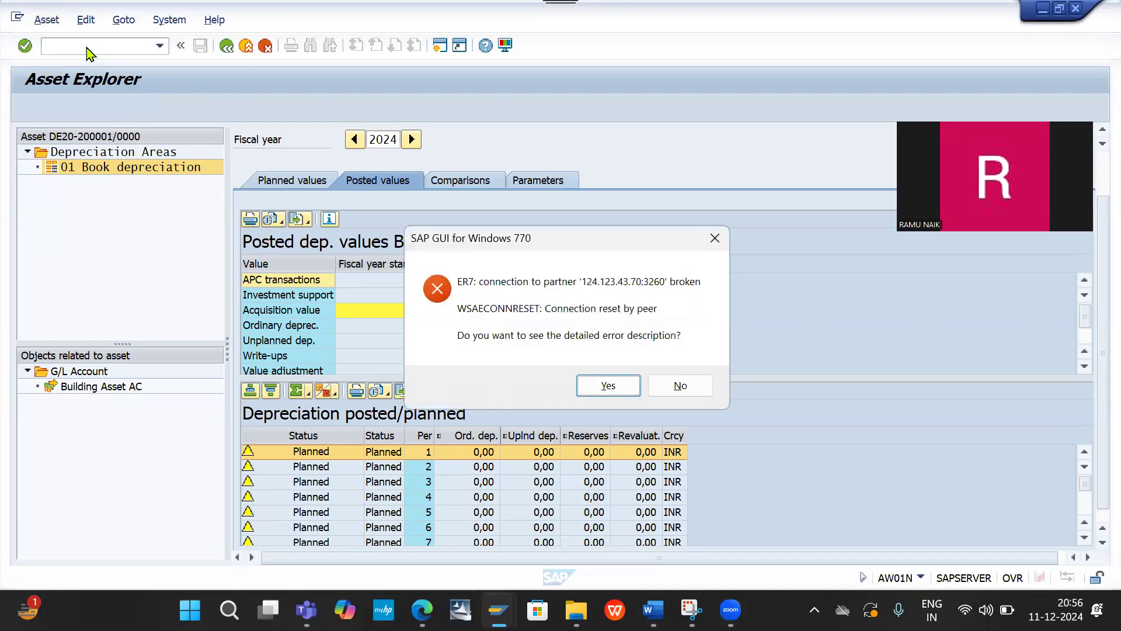
key("Escape")
Switch back to Word and save the asset accounting document
key("alt+Tab")
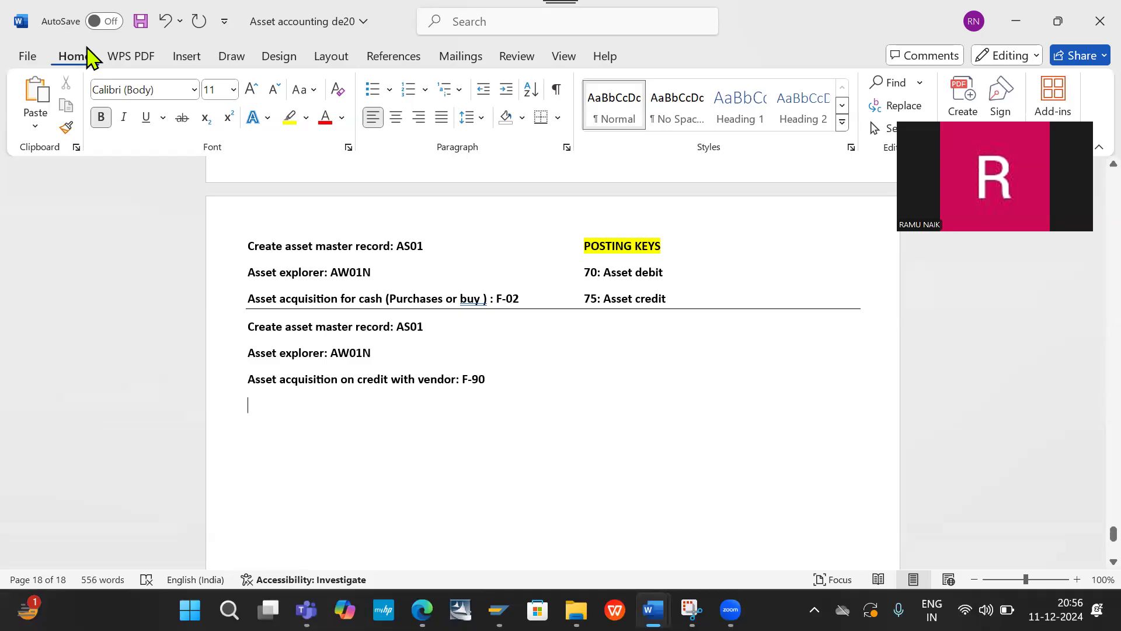
key("ctrl+s")
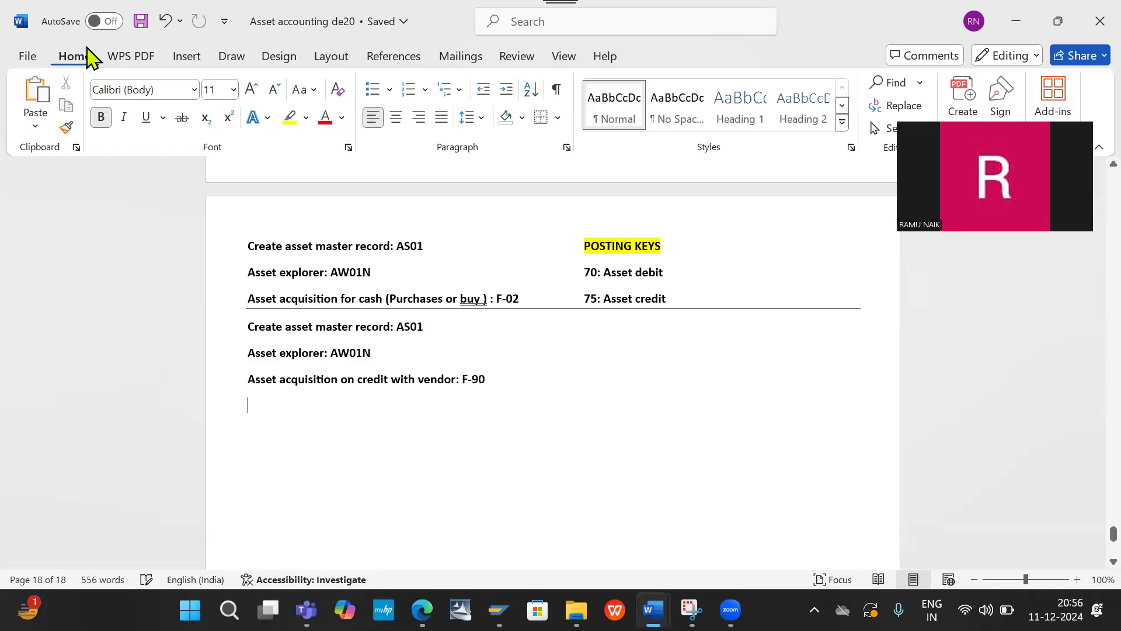
key("super")
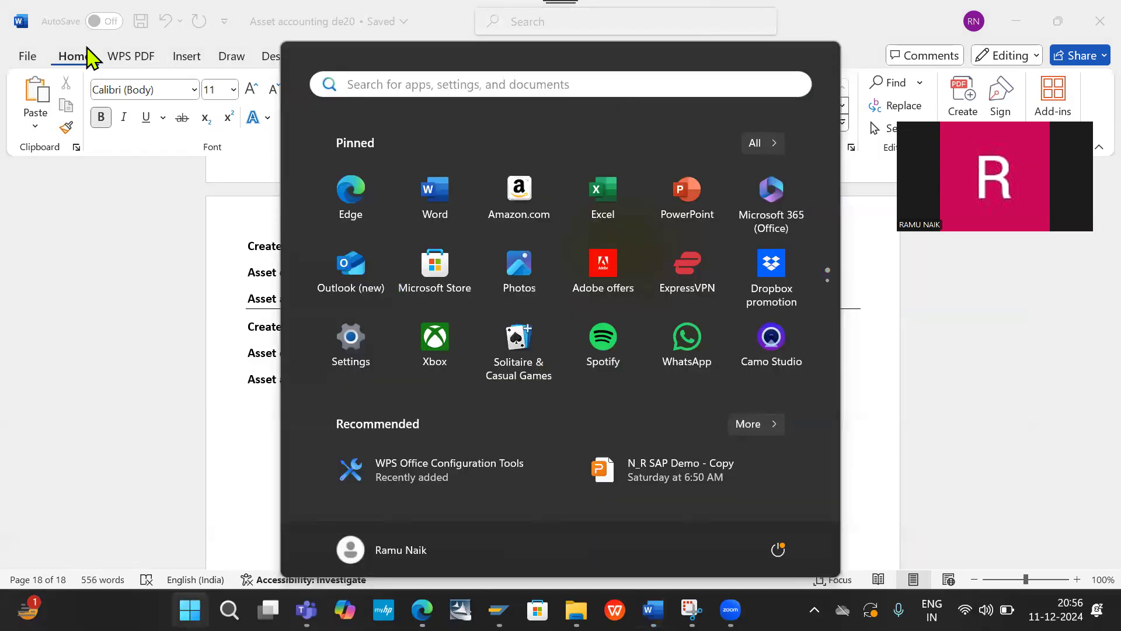
key("Escape")
Switch to SAP Logon and log on to client 800 with the account password, continuing with this logon and ending other logons
key("alt+Tab")
key("alt+Tab")
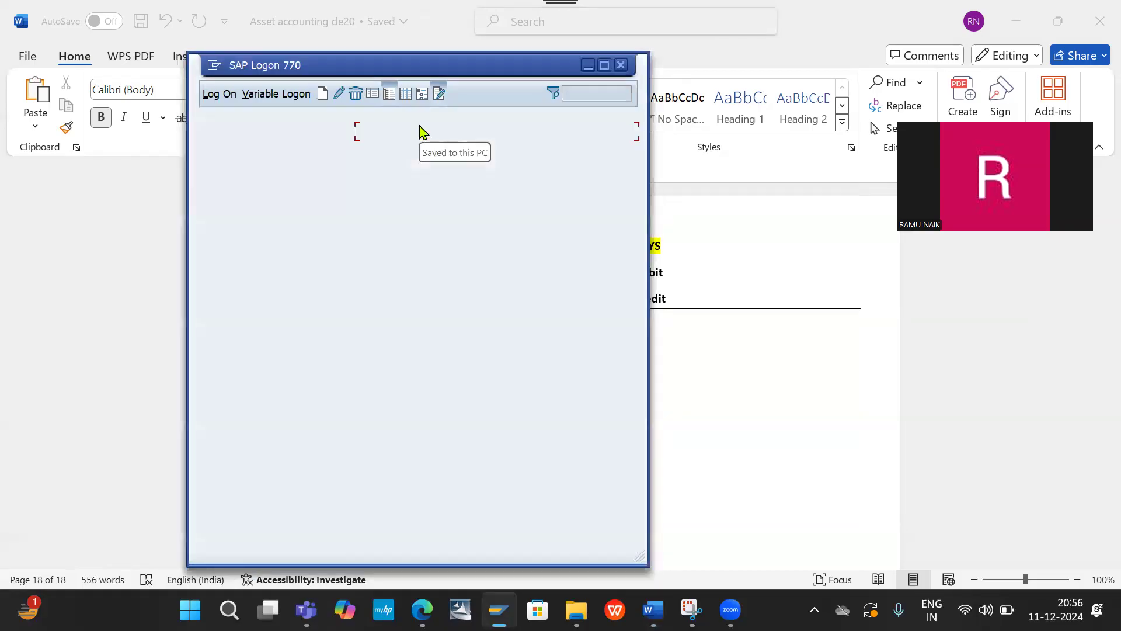
double_click(423, 132)
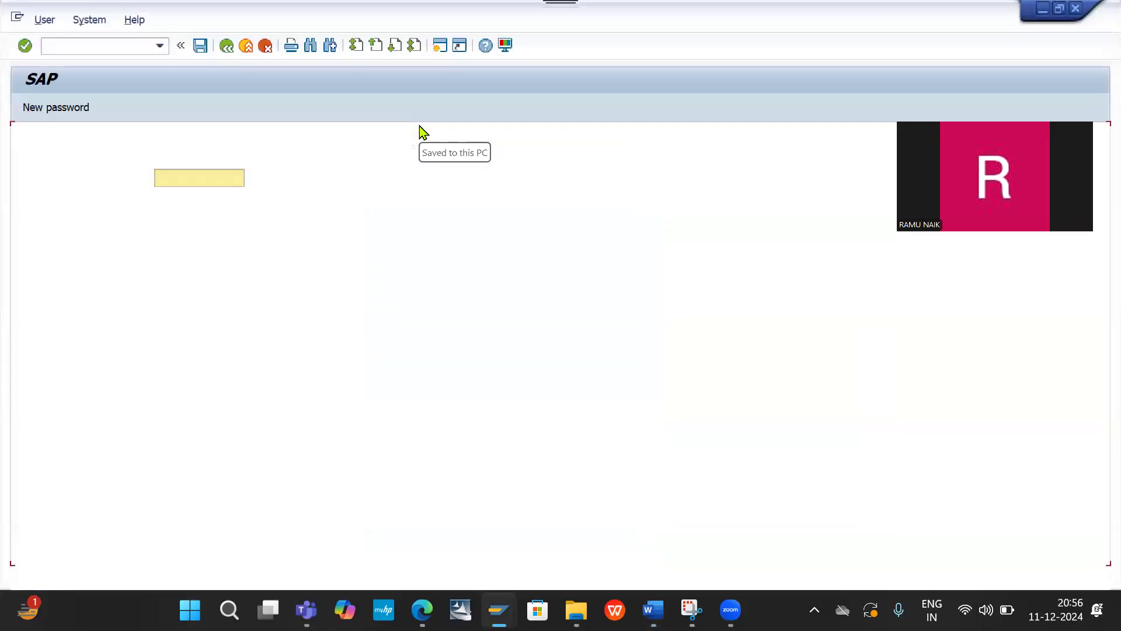
left_click(198, 178)
key("Down")
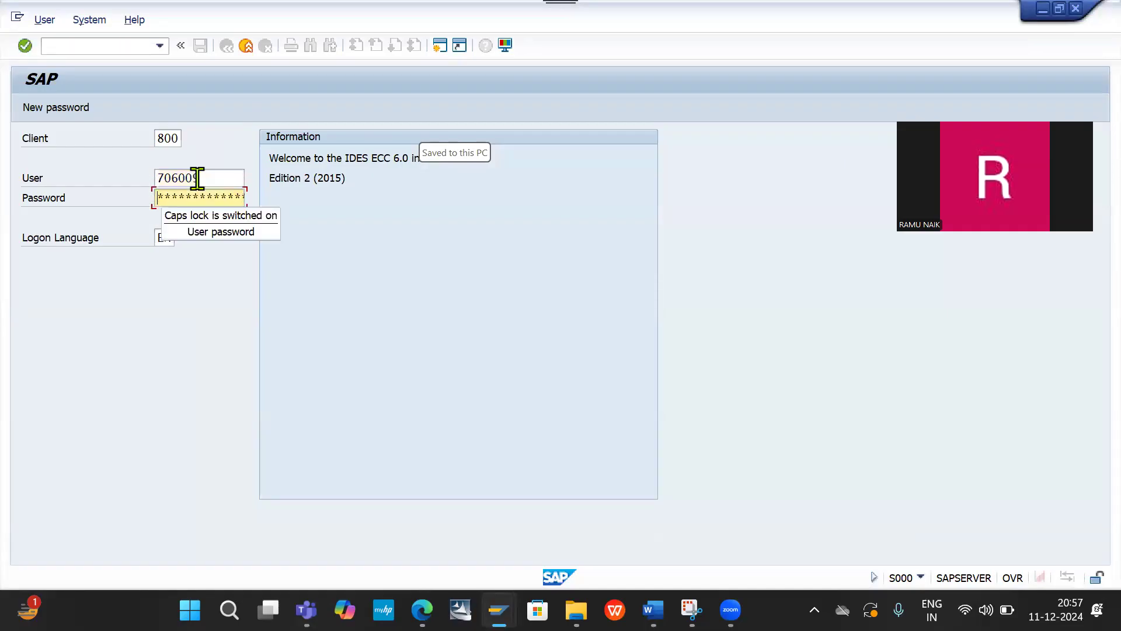
type("*")
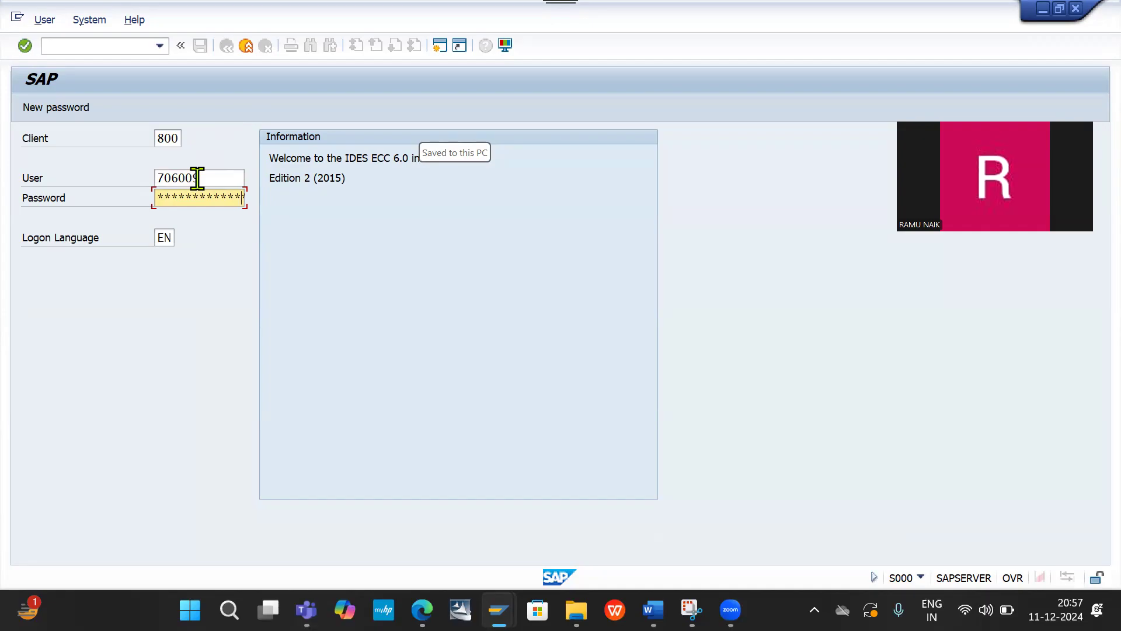
key("Return")
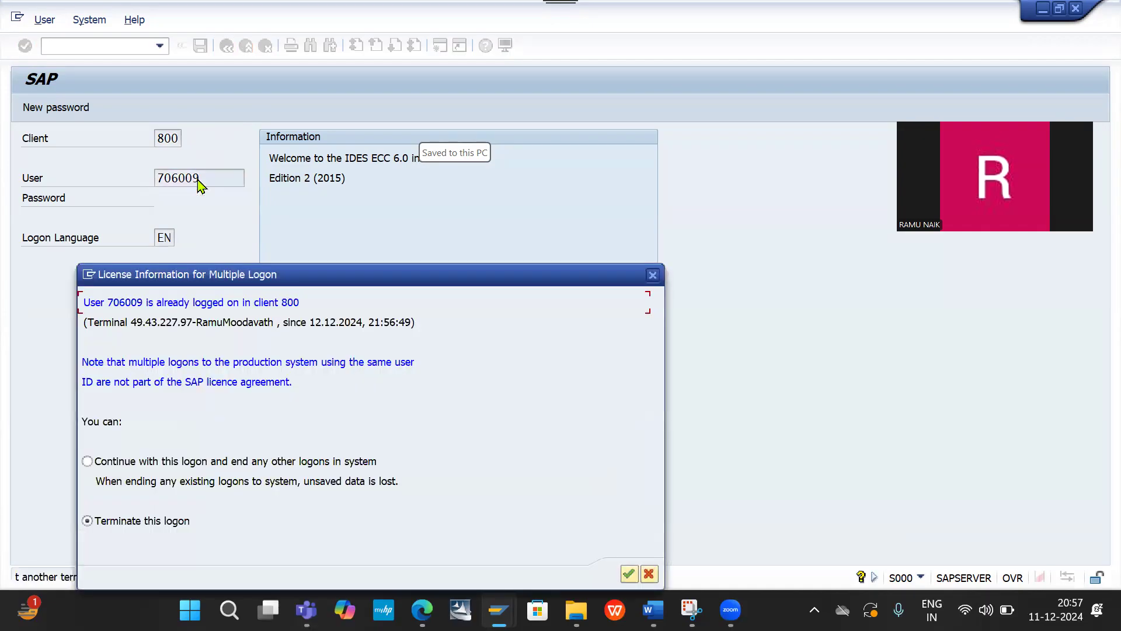
key("Return")
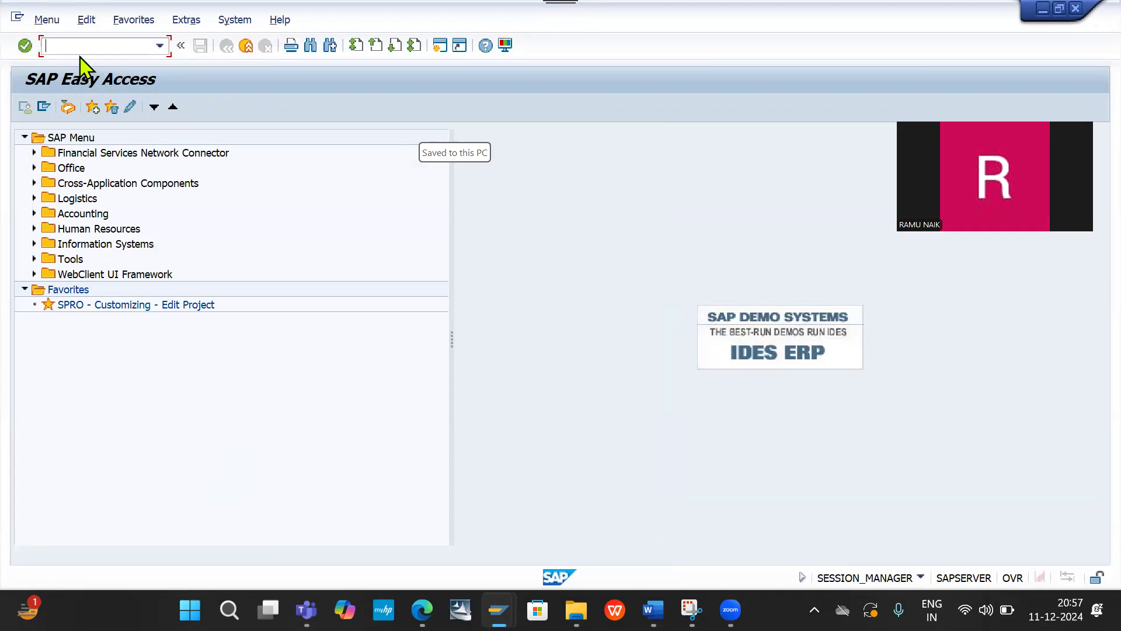
Start transaction AS01 and open the master data for a new asset in class DE20BUIL and company code DE20
type("as01")
key("Return")
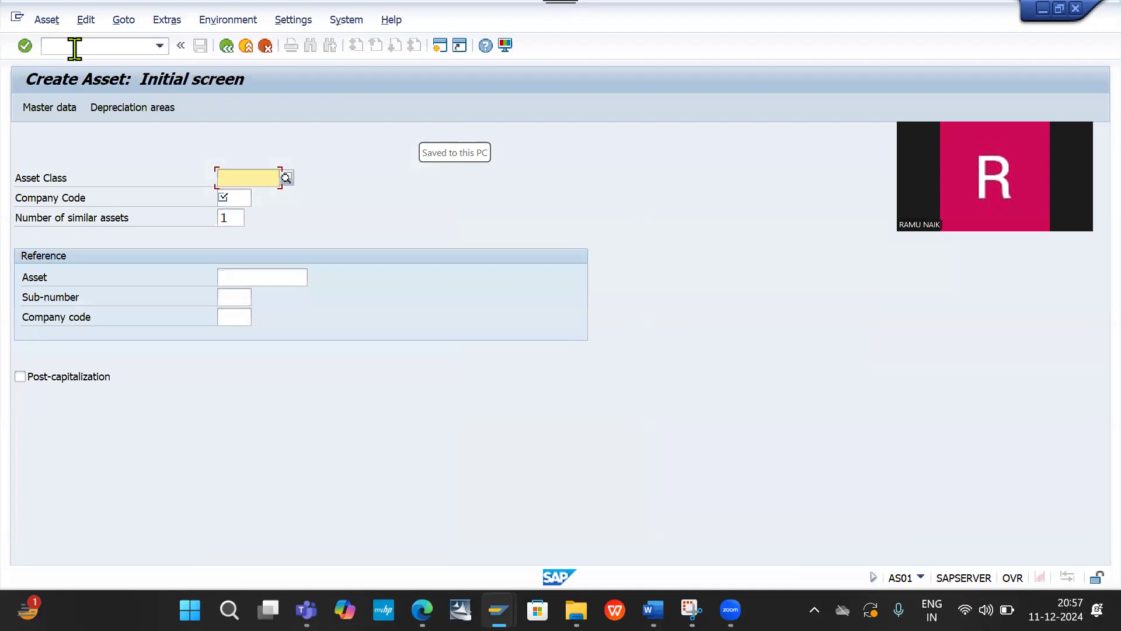
key("Down")
key("Return")
key("Tab")
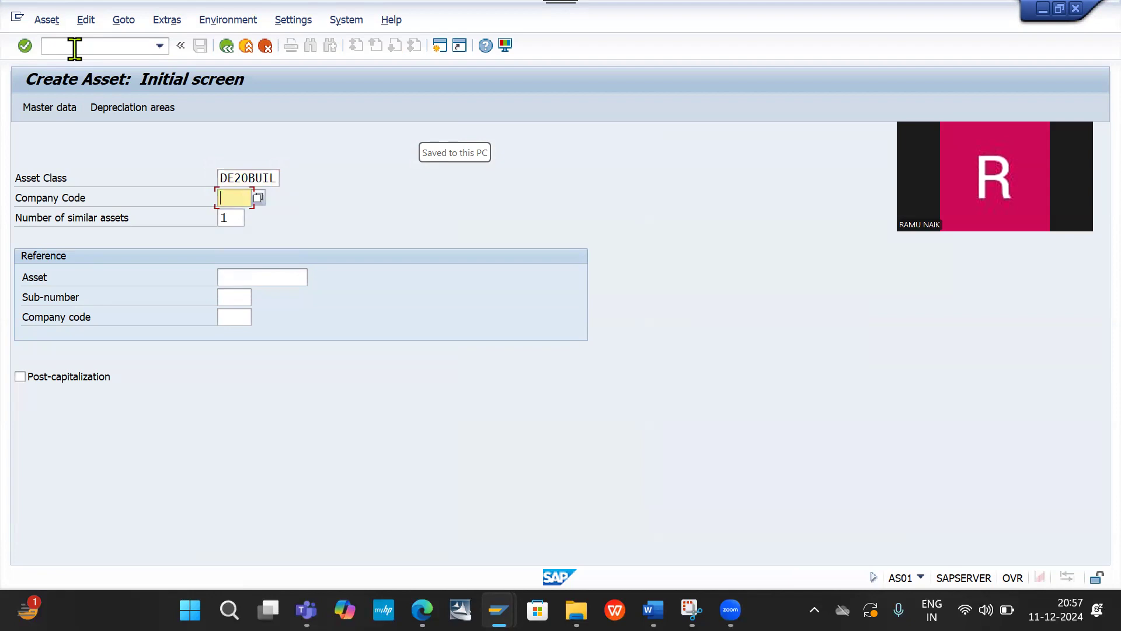
key("Return")
key("Return")
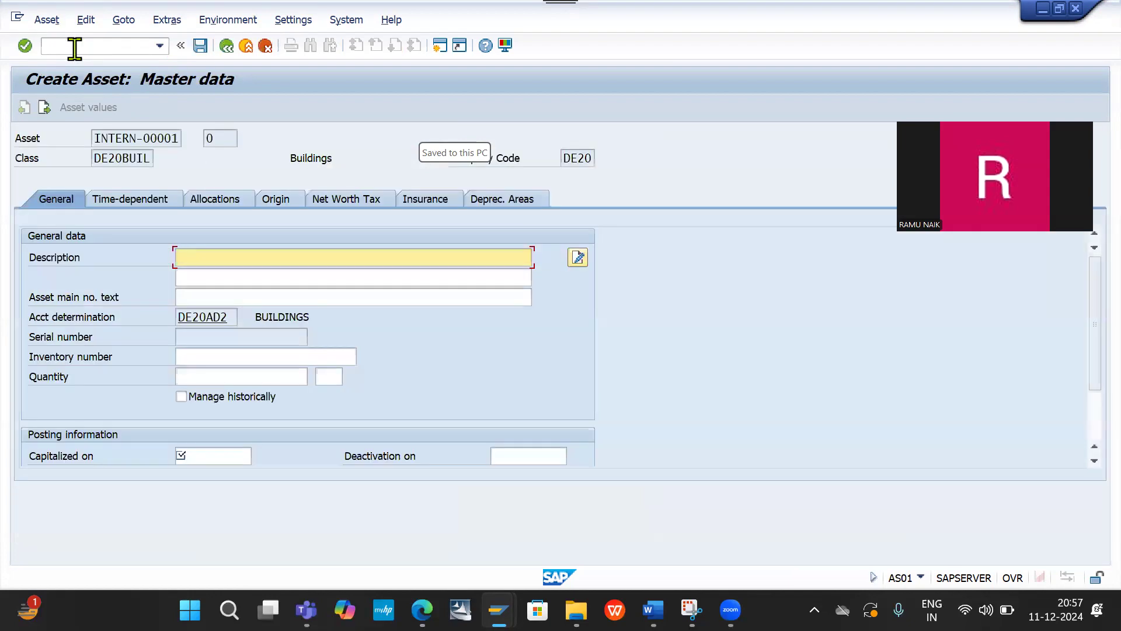
Enter DE20 BUILDING 03 as the new asset's description
key("BackSpace")
key("Down")
key("Return")
key("BackSpace")
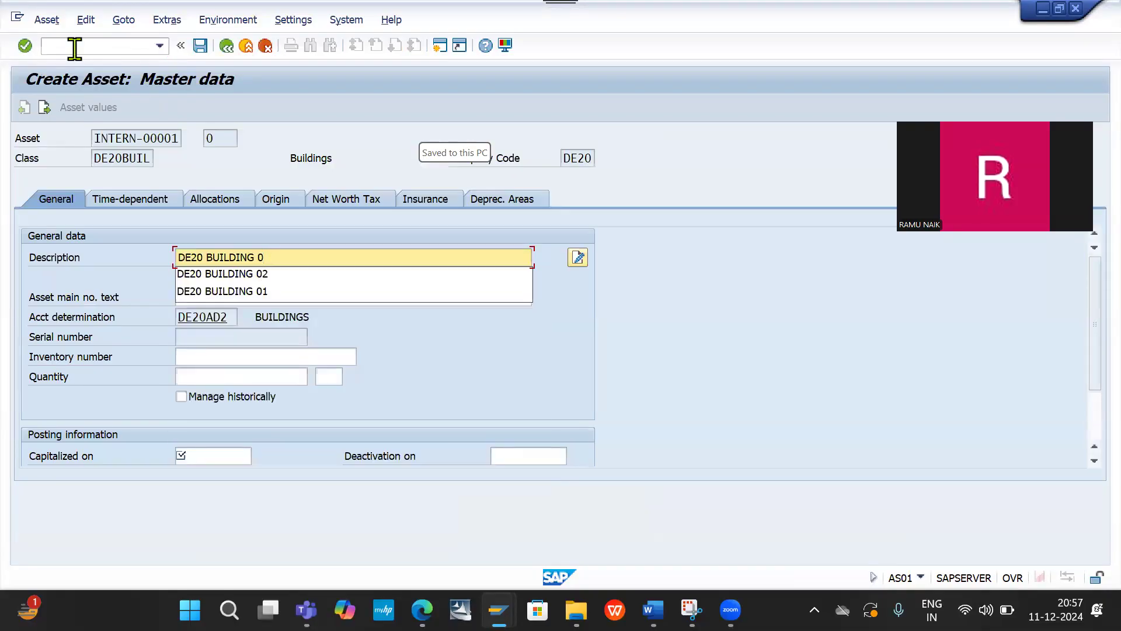
type("3")
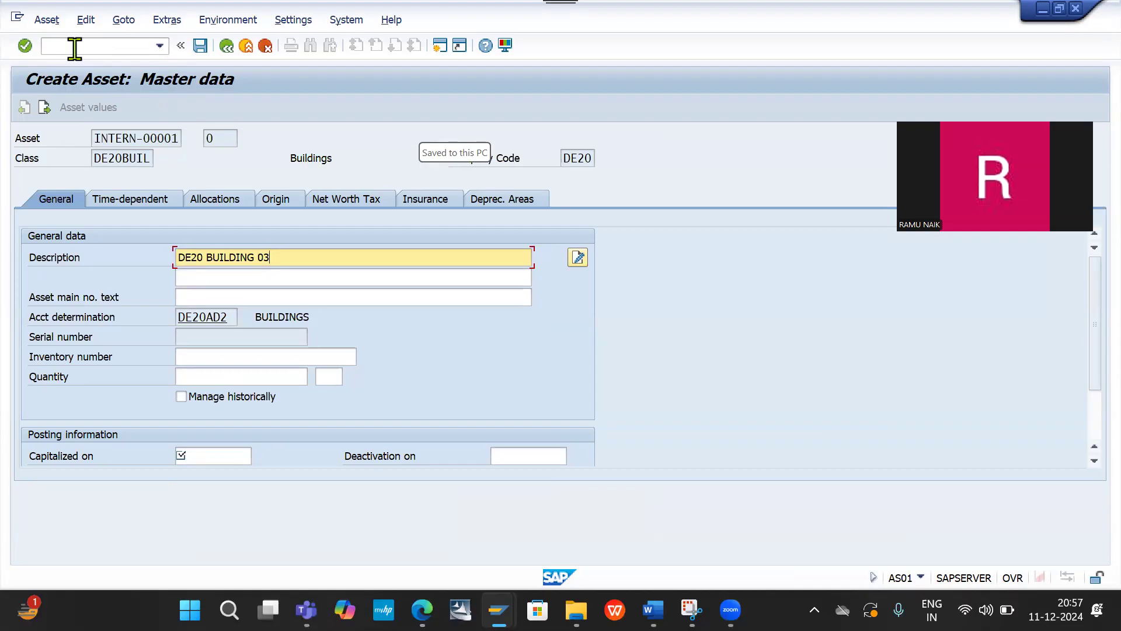
Set the new asset's capitalization date to 11.12.2024
key("Tab")
key("Tab")
key("Tab")
key("Tab")
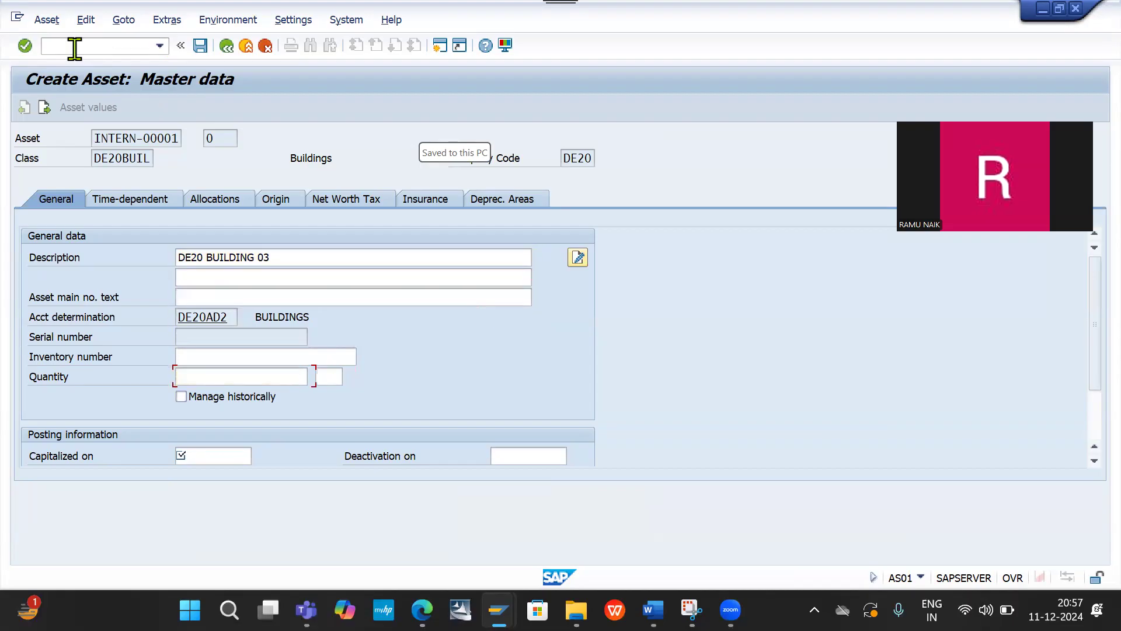
key("Tab")
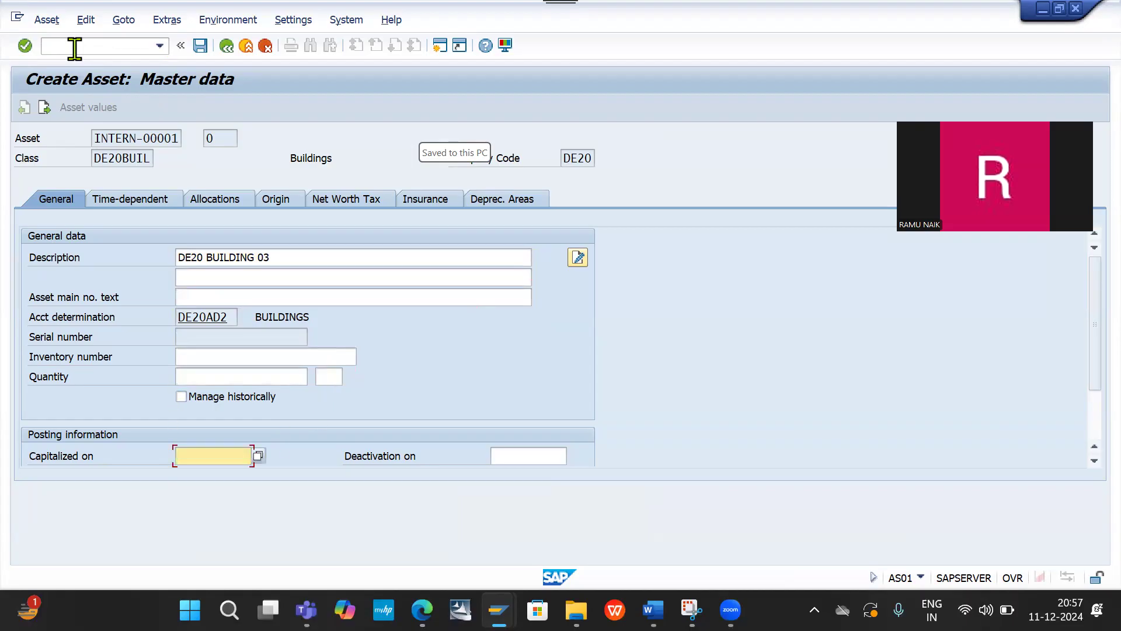
key("Down")
key("Down")
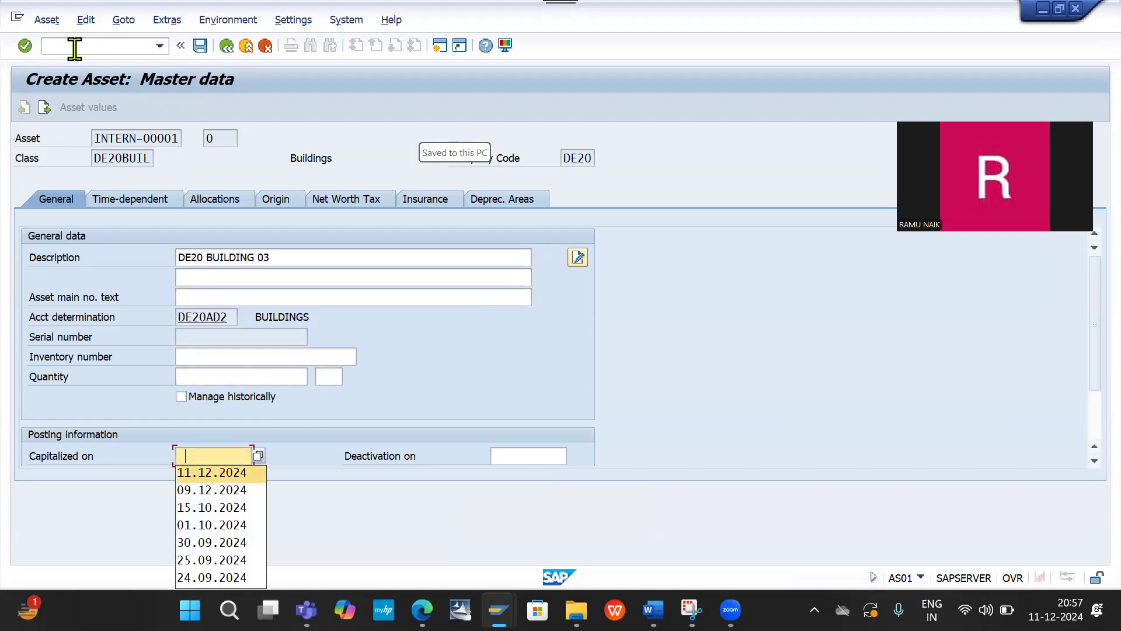
key("Return")
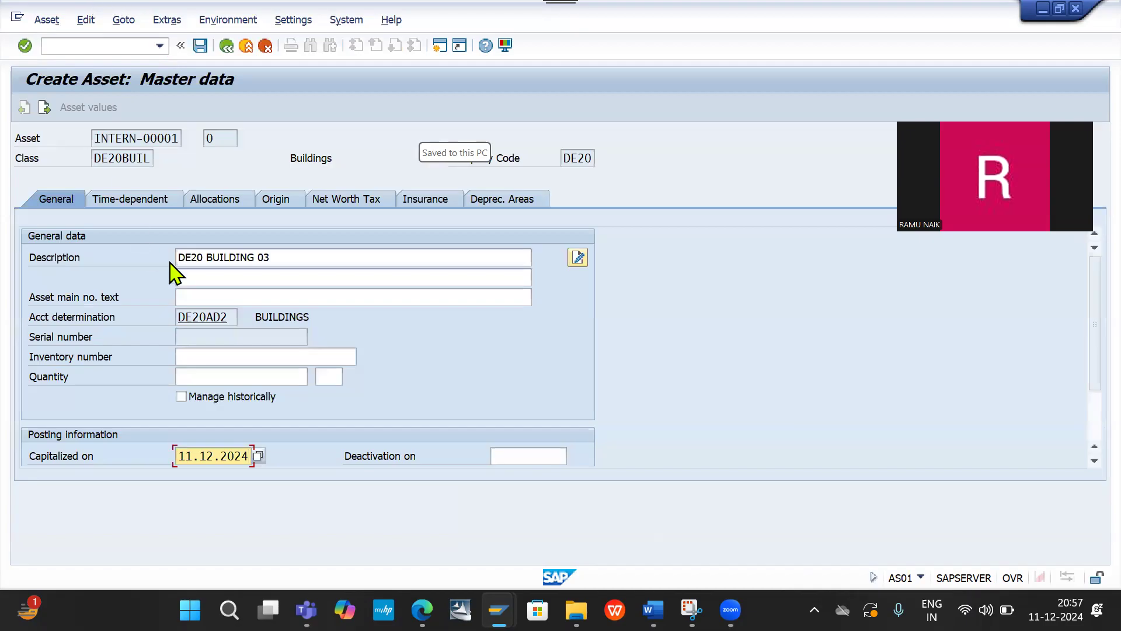
Set the depreciation key of the asset's book depreciation area to DE20
left_click(502, 204)
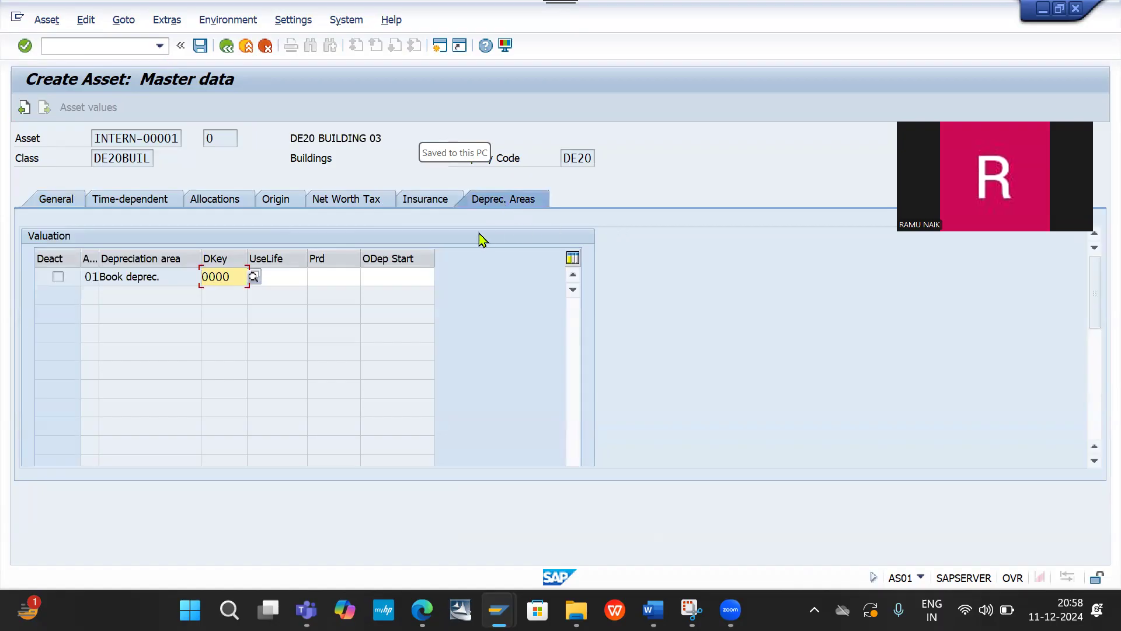
key("Tab")
key("shift+Tab")
key("BackSpace")
key("Down")
key("Return")
key("Tab")
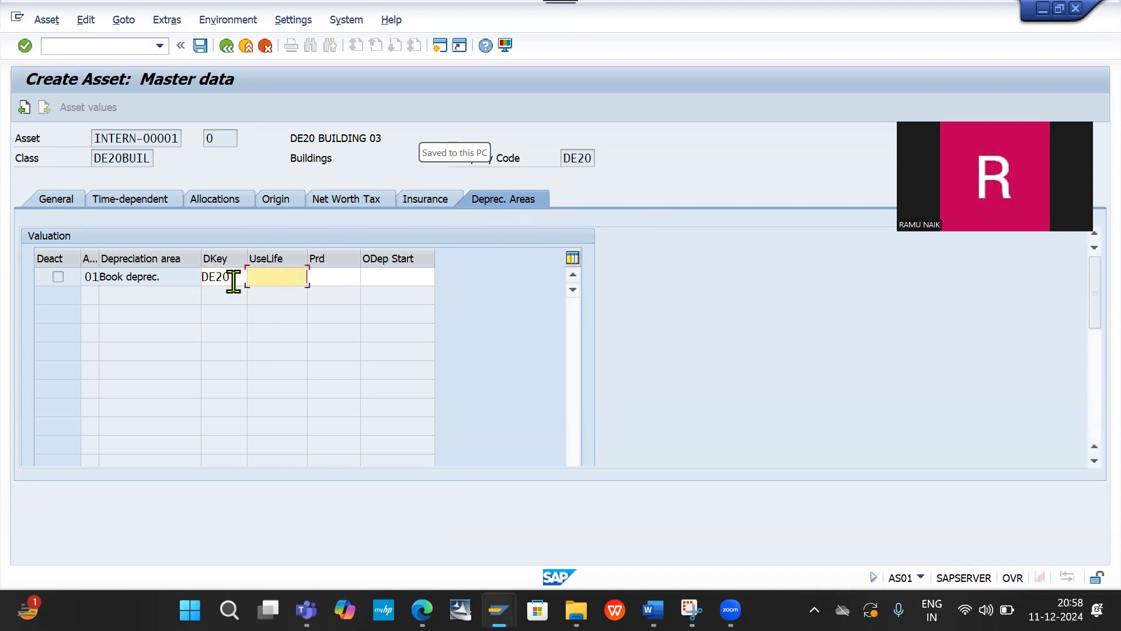
Set the book depreciation area's useful life to 10, period 0 and ordinary depreciation start 11.12.2024, and save the asset
type("10")
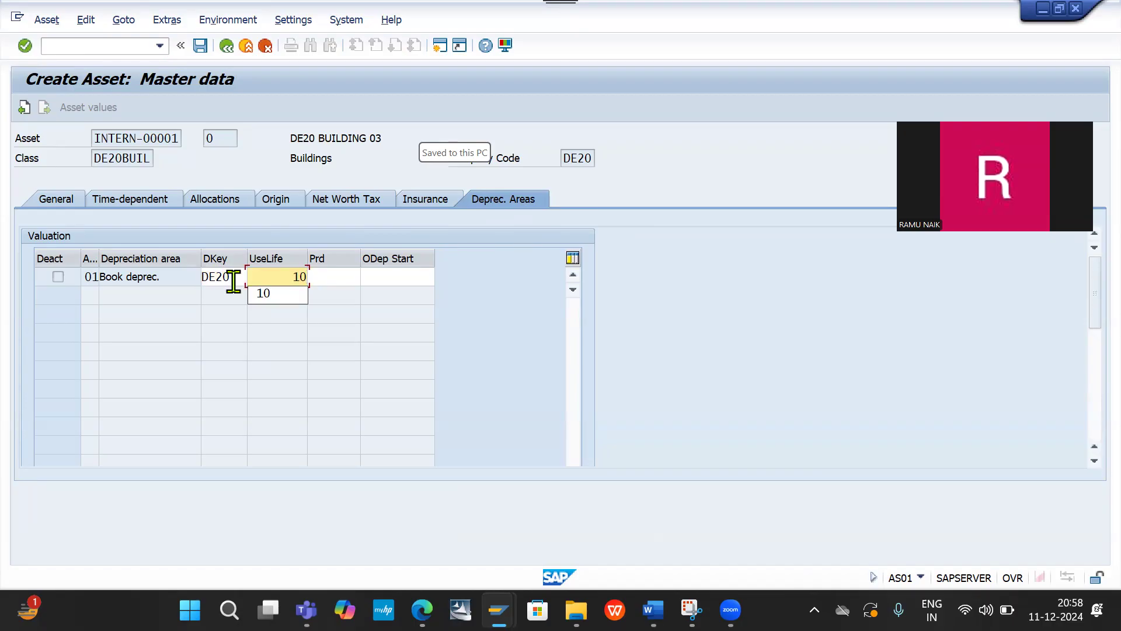
key("Tab")
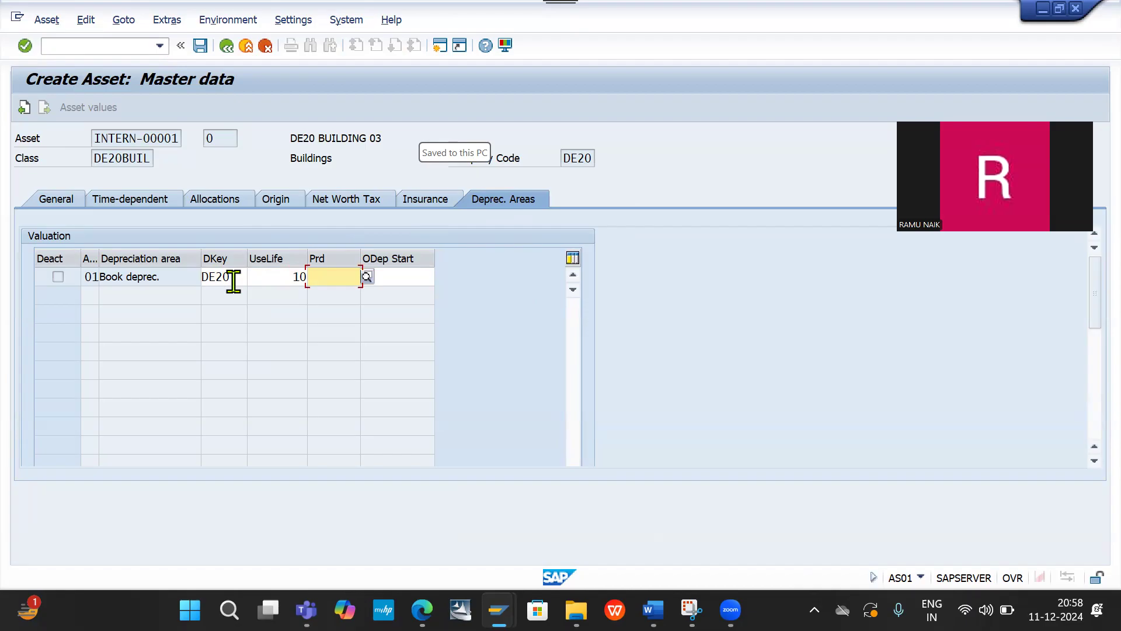
type("0")
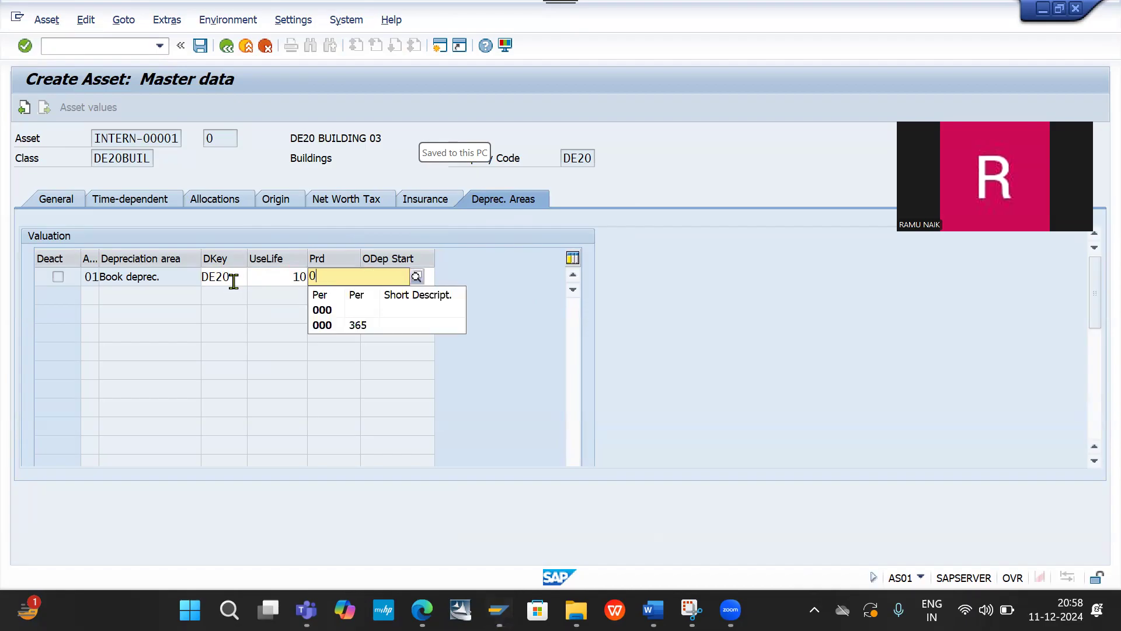
key("Tab")
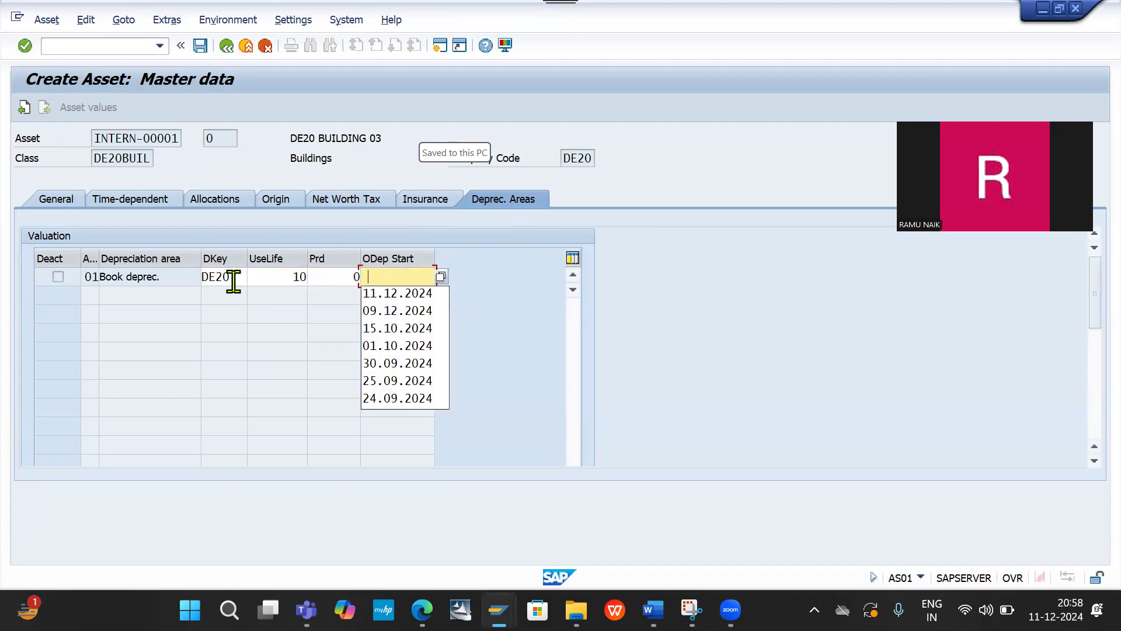
key("Down")
key("Return")
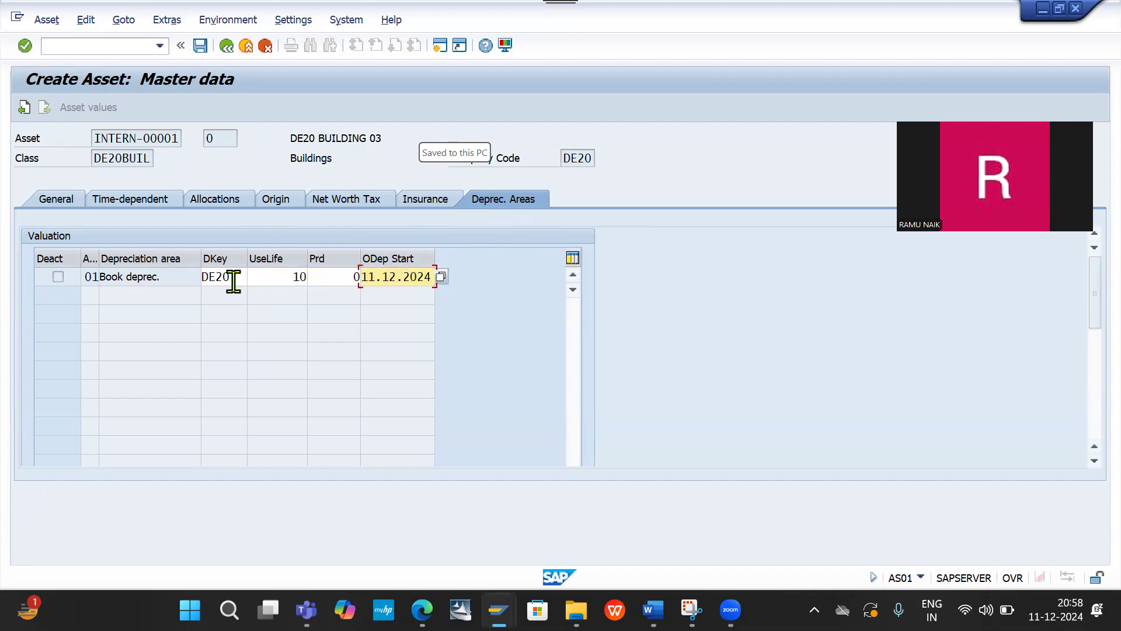
left_click(202, 51)
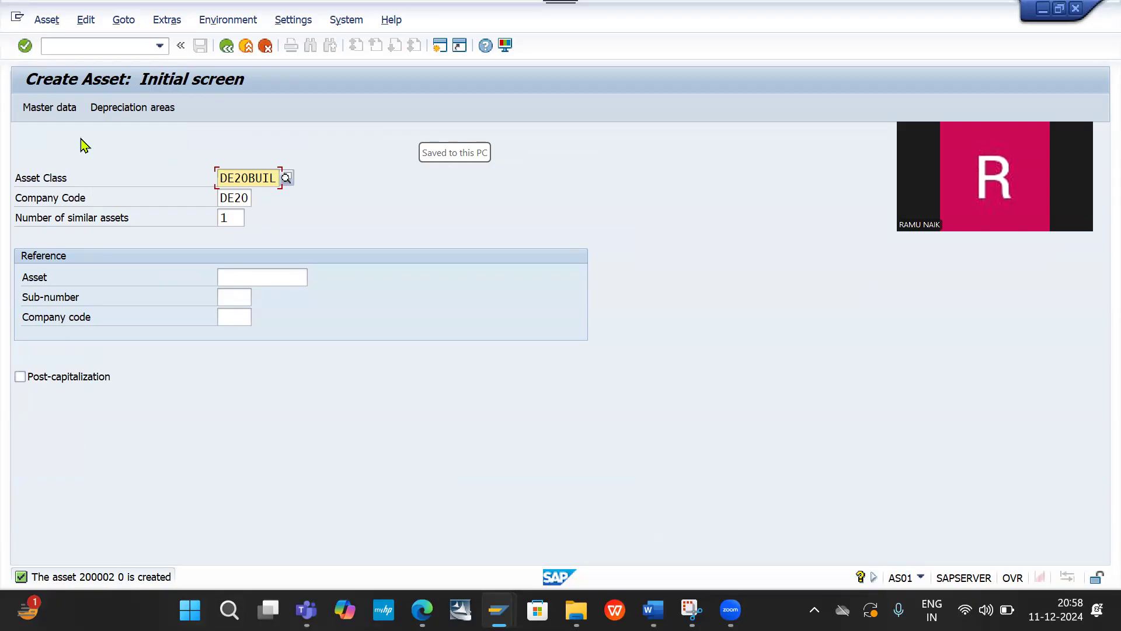
Open the Asset Explorer (transaction AW01N) for the newly created asset to check its planned values
left_click(79, 46)
type("/na")
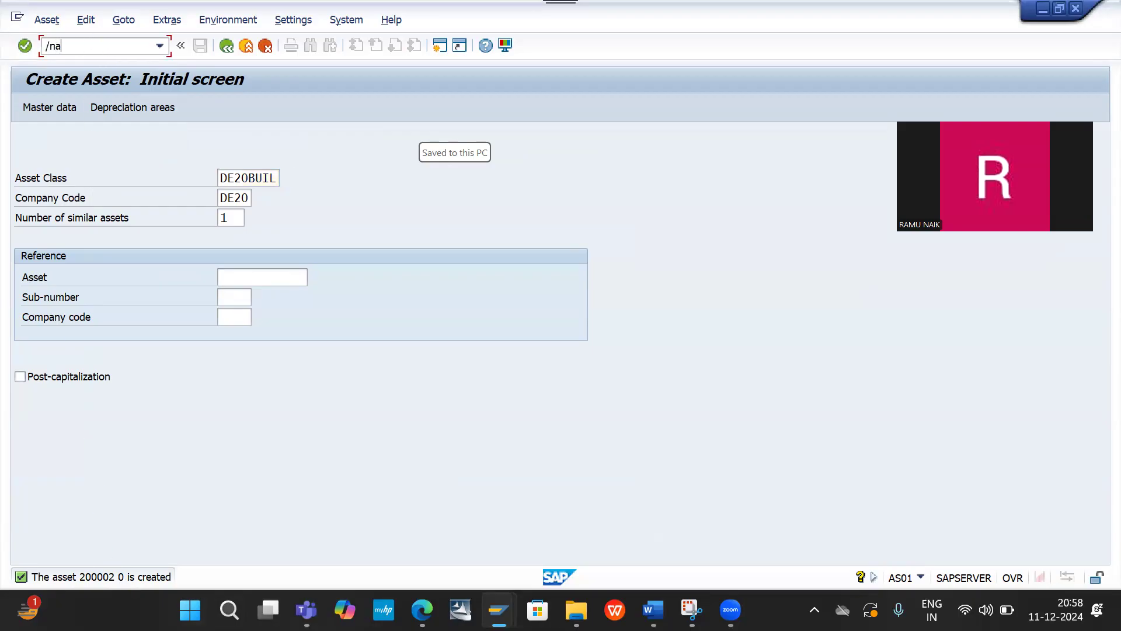
type("w01n")
key("Return")
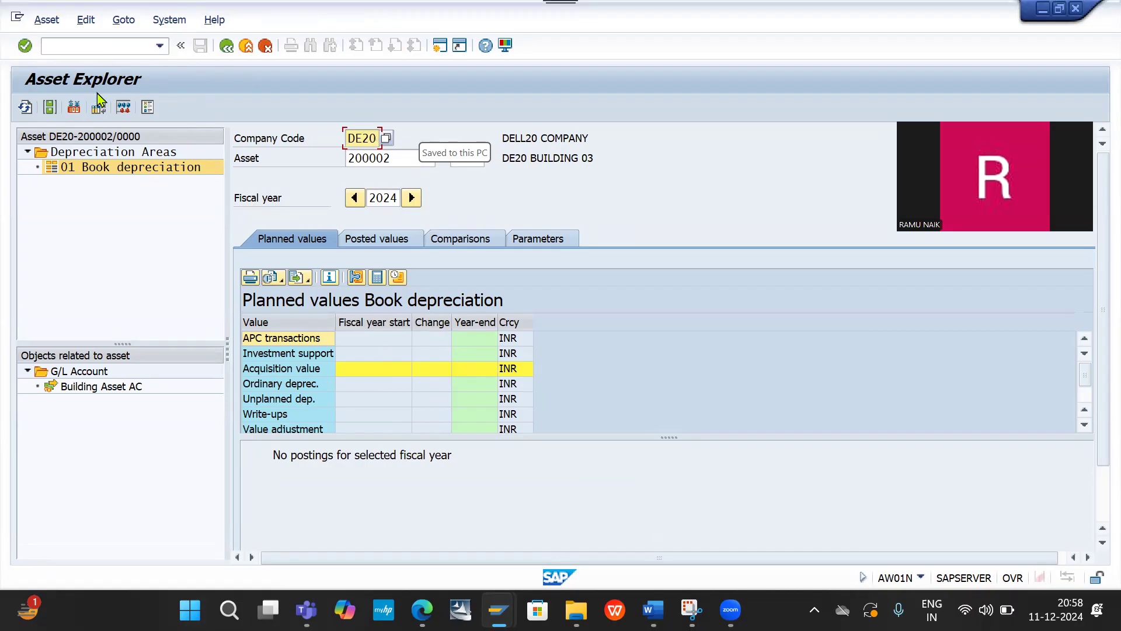
Start transaction F-90 and set both the document date and the posting date to 11.12.2024
left_click(105, 45)
type("/n")
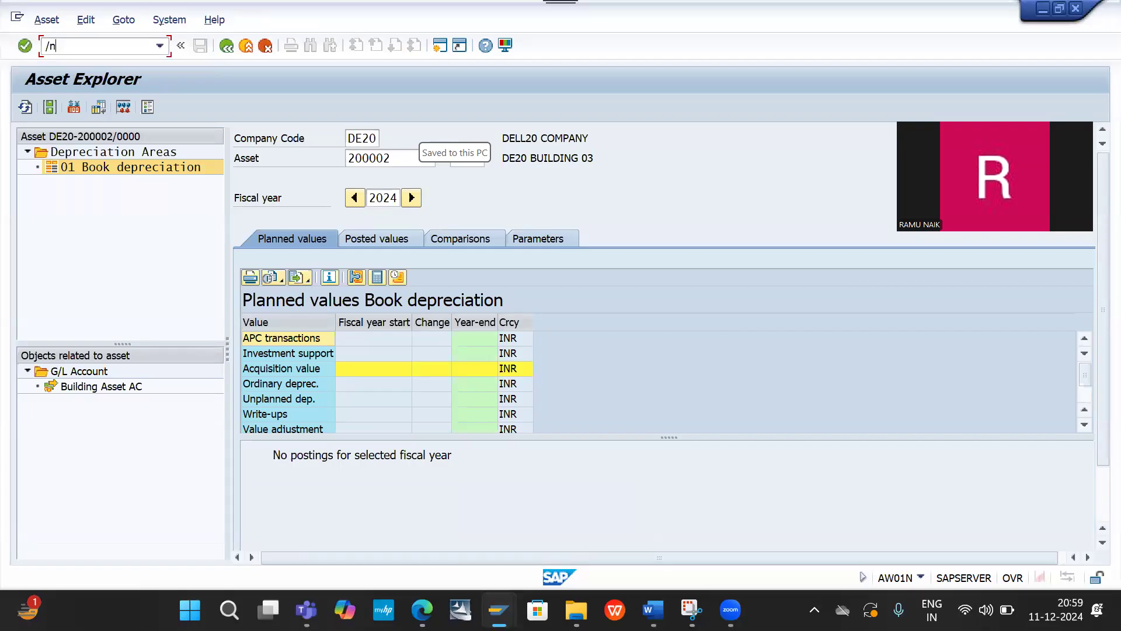
type("f-90")
key("Return")
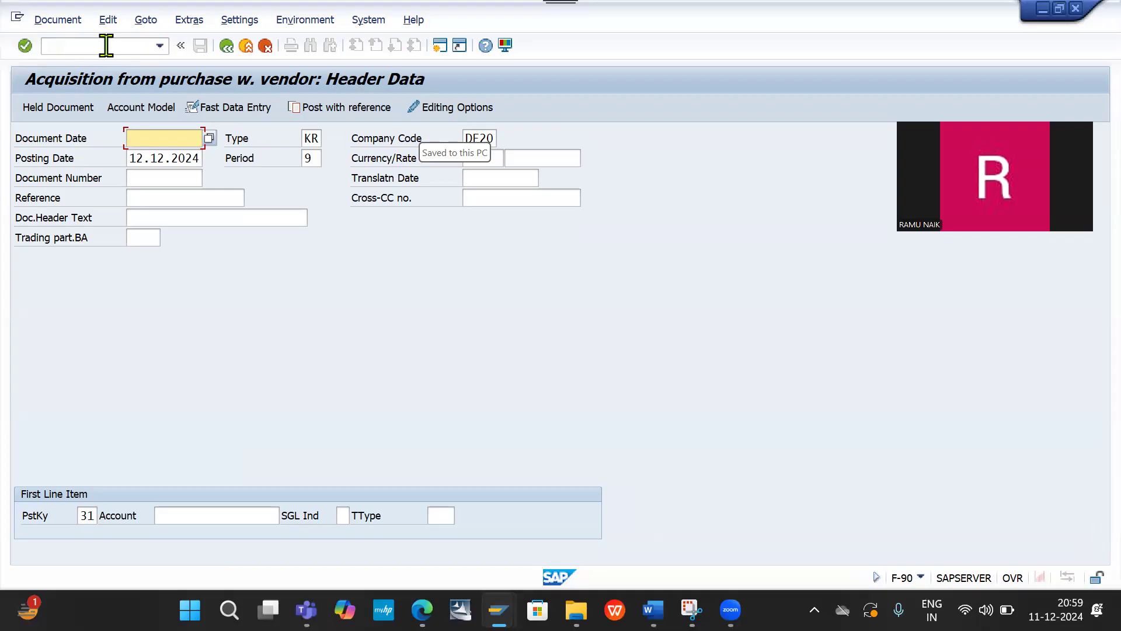
key("Down")
key("Return")
key("ctrl+a")
key("ctrl+c")
key("Tab")
key("ctrl+a")
key("ctrl+v")
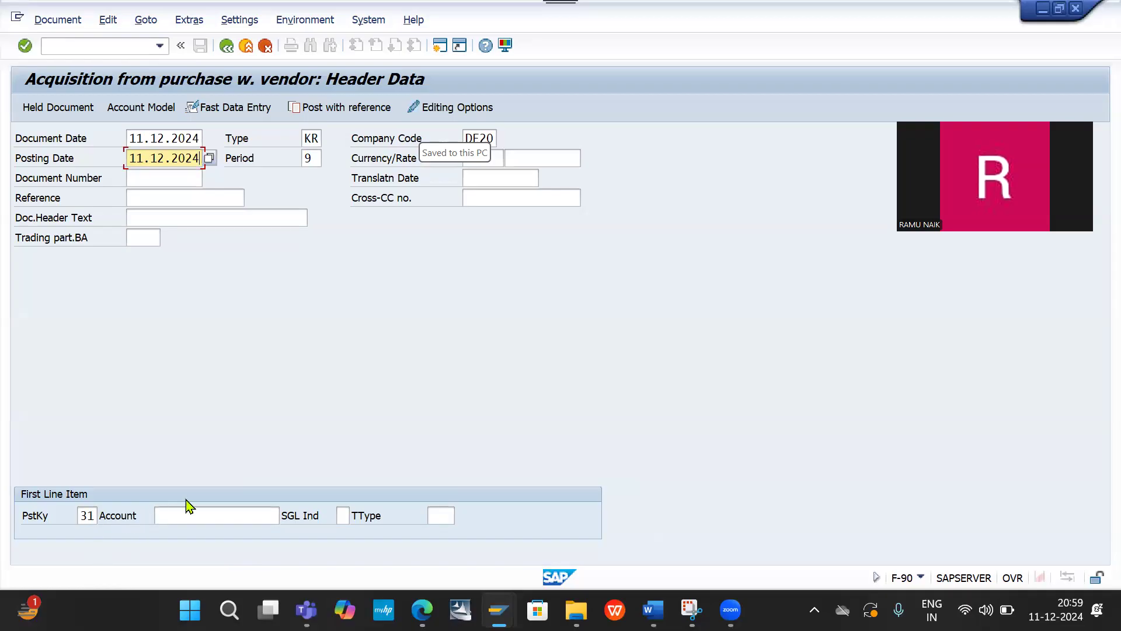
Choose the Aakash advertising vendor of company code DE20 for the first line item and set its amount to 400000
left_click(180, 513)
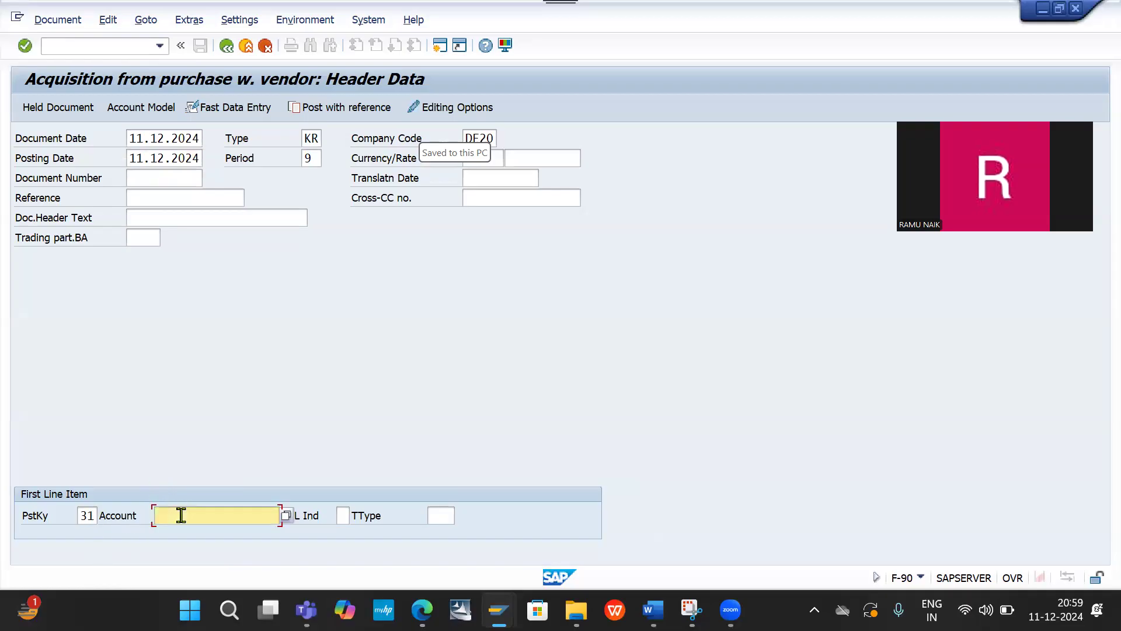
left_click(287, 519)
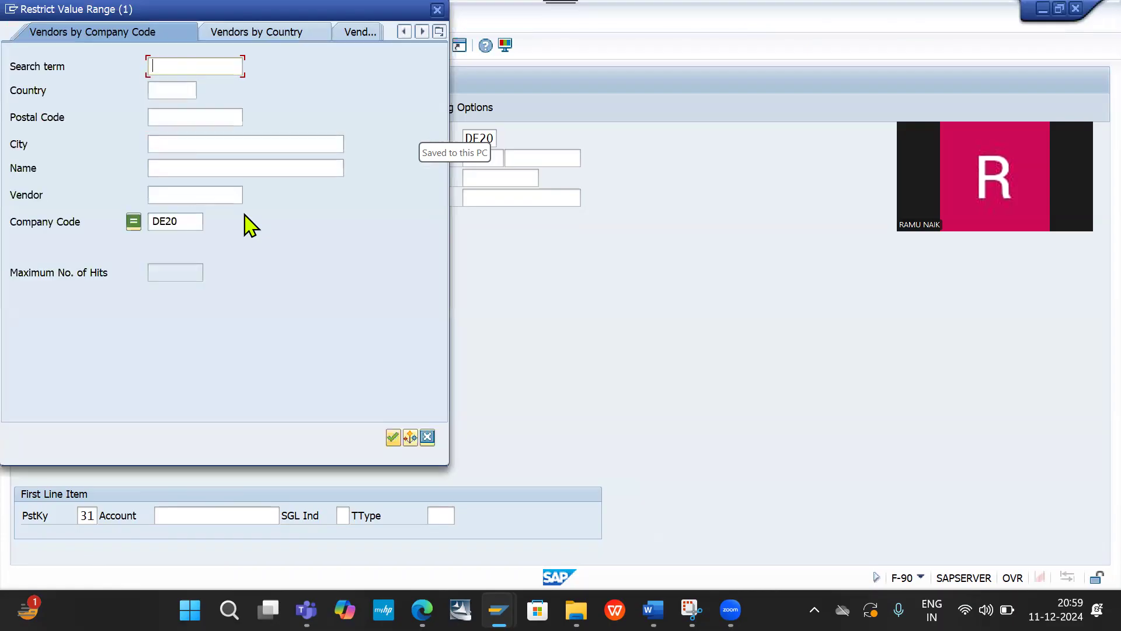
left_click(393, 437)
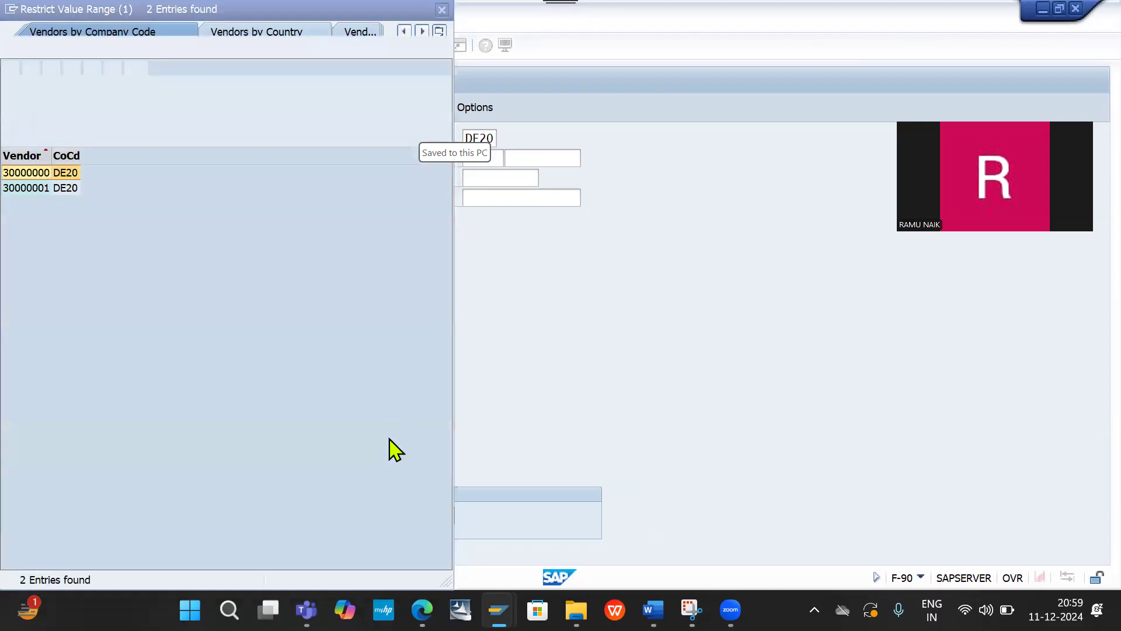
double_click(23, 174)
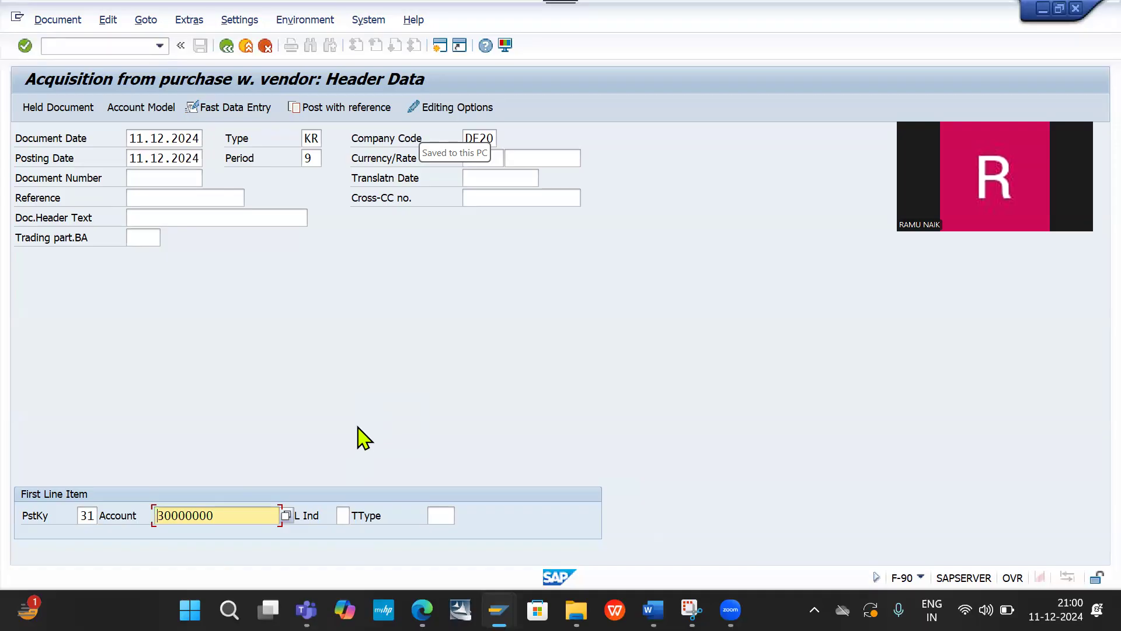
key("Return")
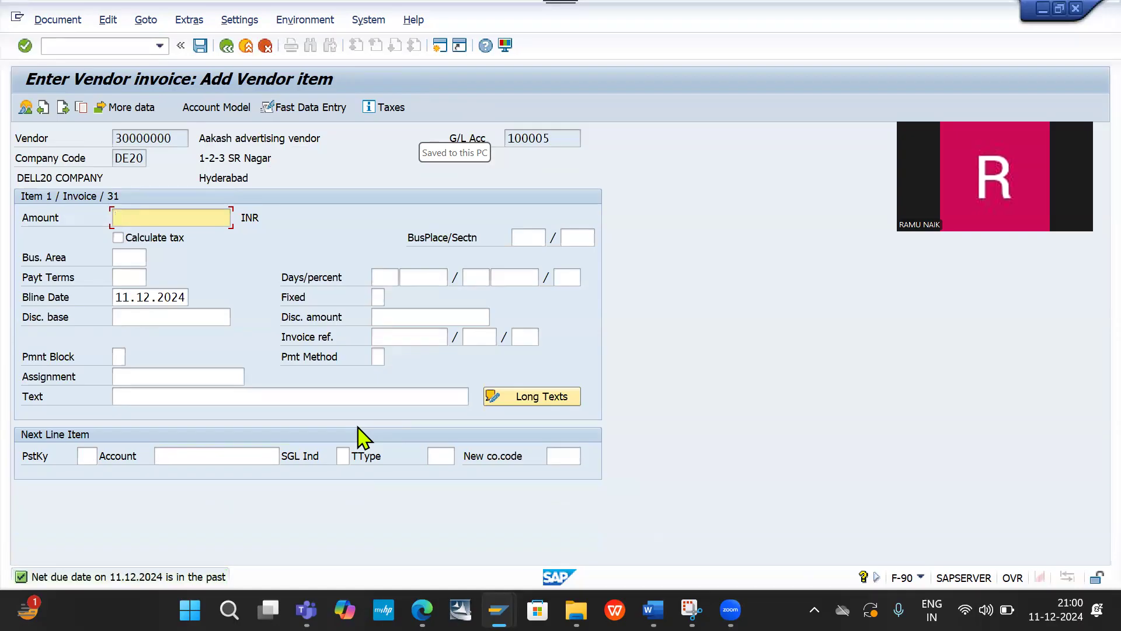
type("400000")
Set the next line item to posting key 70 with the asset DE20 BUILDING 03 as its account
left_click(88, 456)
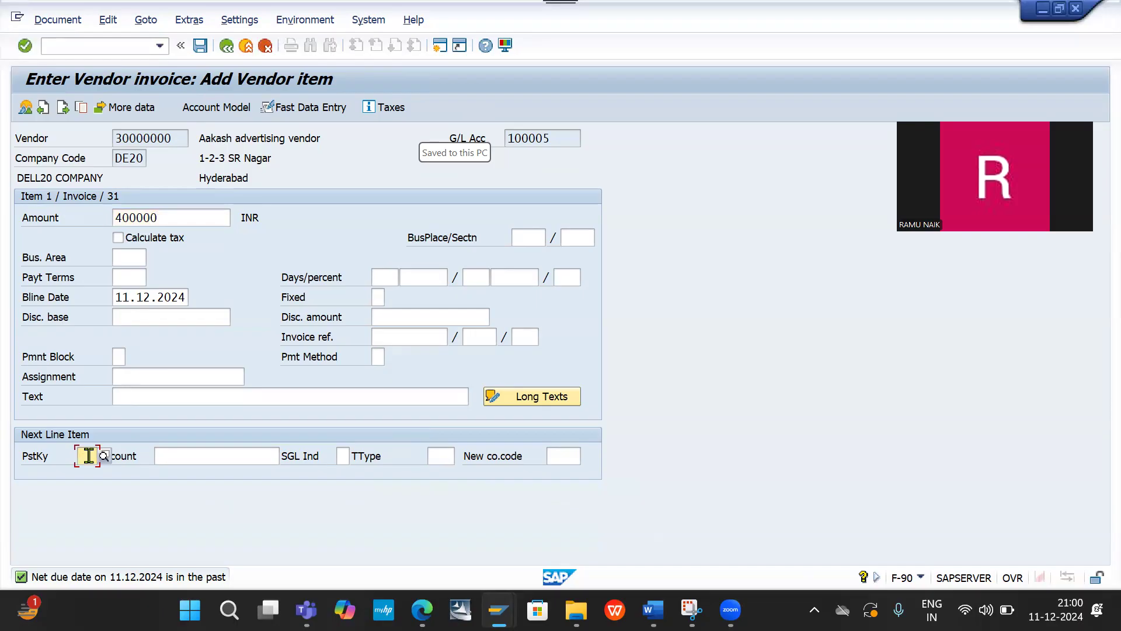
type("7")
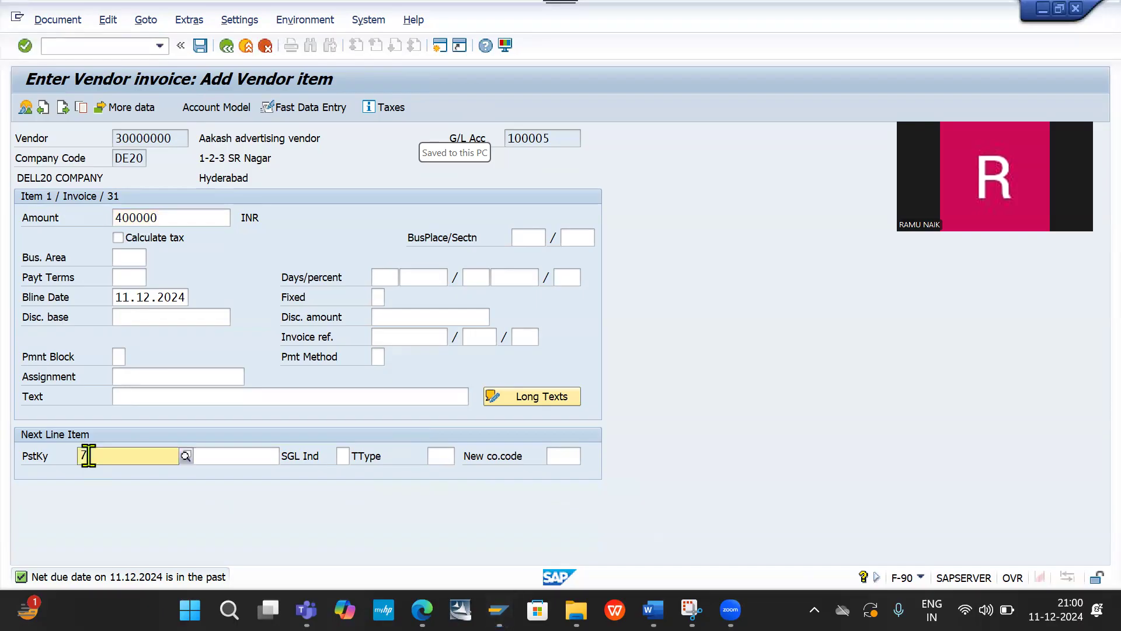
type("0")
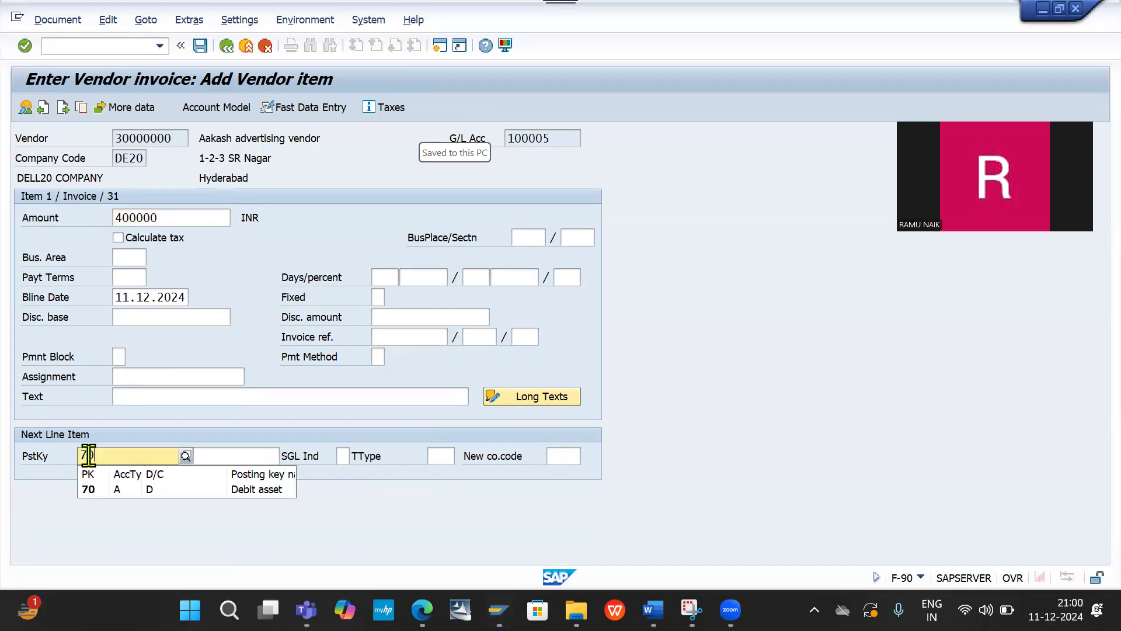
key("Return")
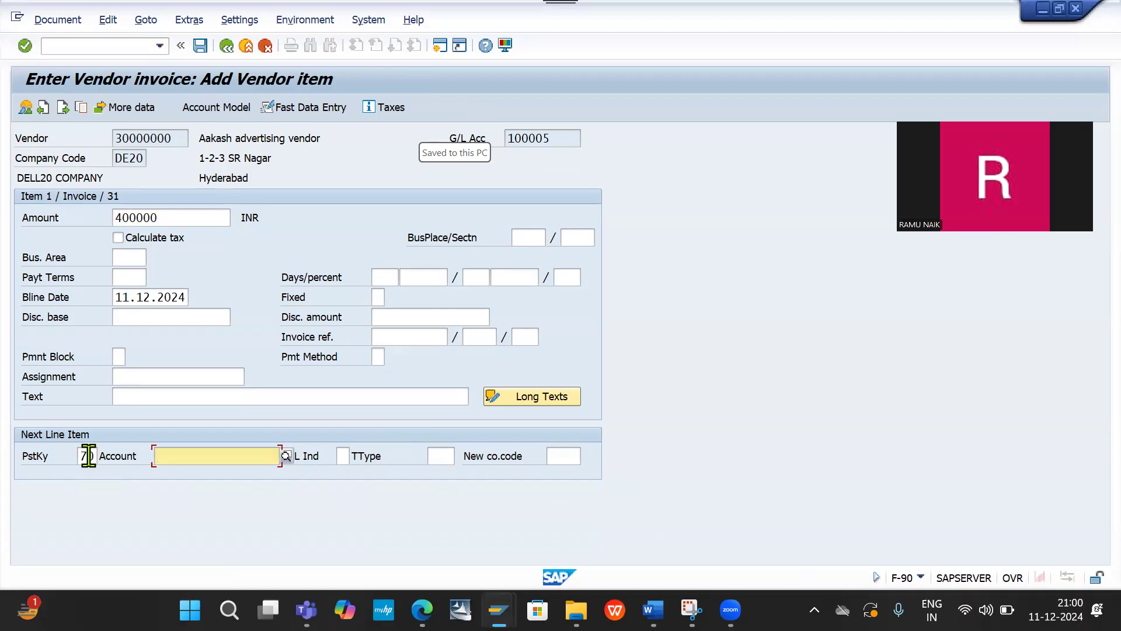
left_click(287, 456)
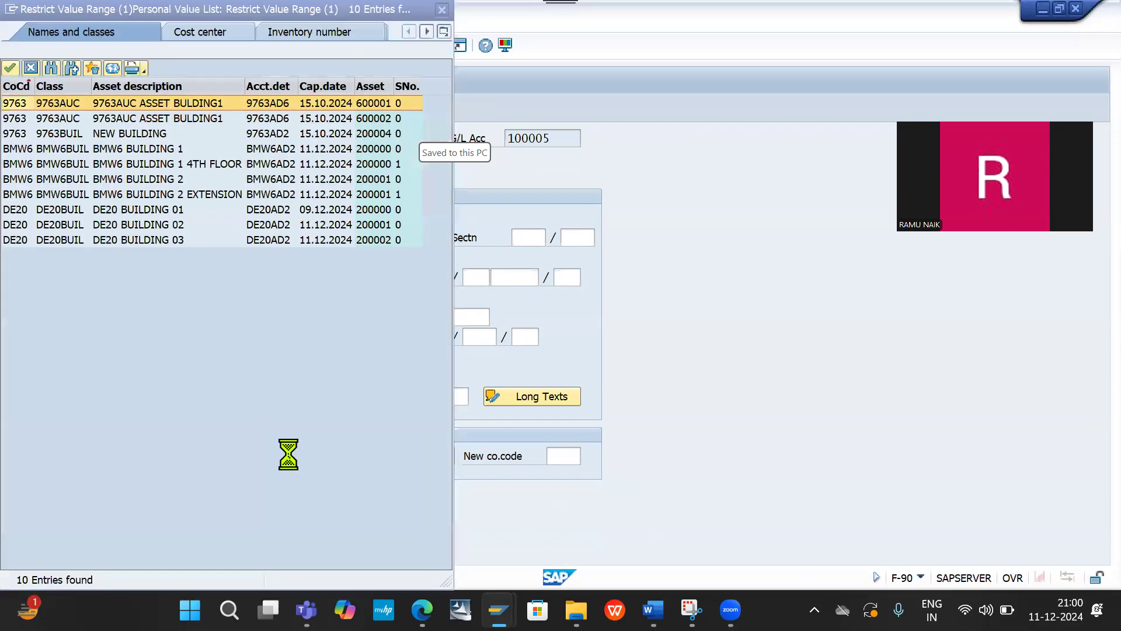
double_click(143, 240)
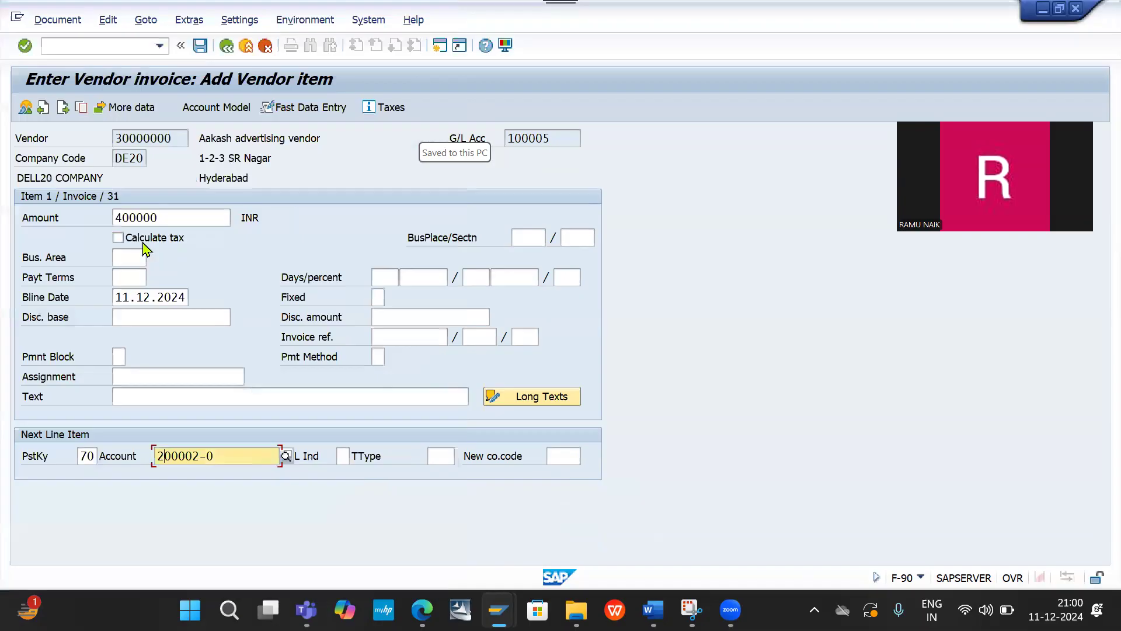
Set the asset line's transaction type to 100 and proceed to the asset item's details
key("Tab")
key("Tab")
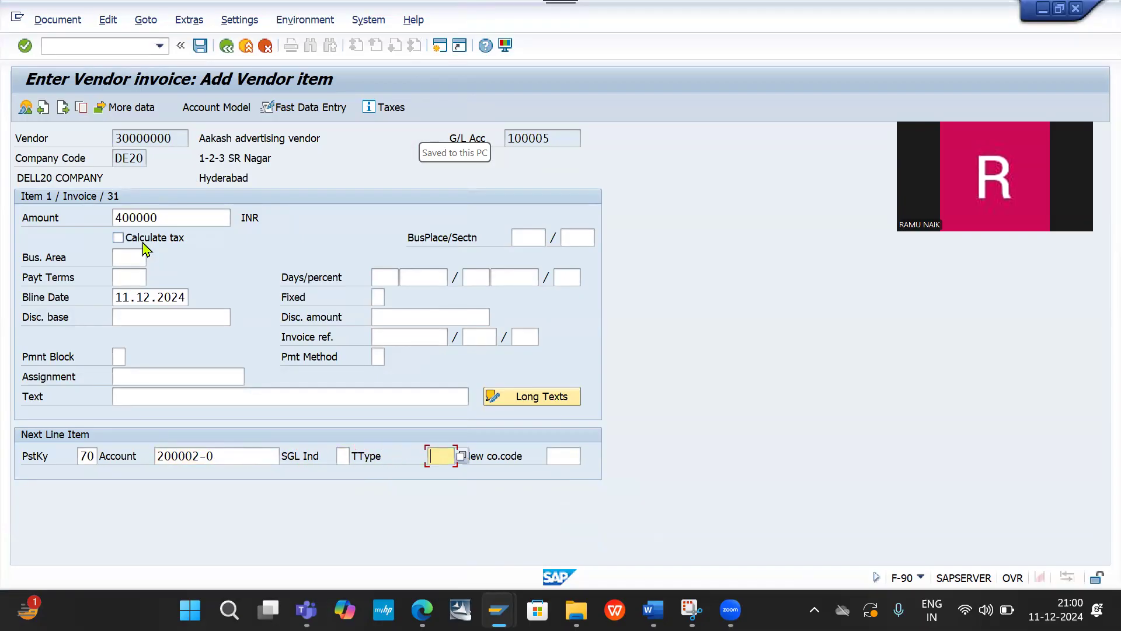
key("BackSpace")
key("Down")
key("Return")
key("Return")
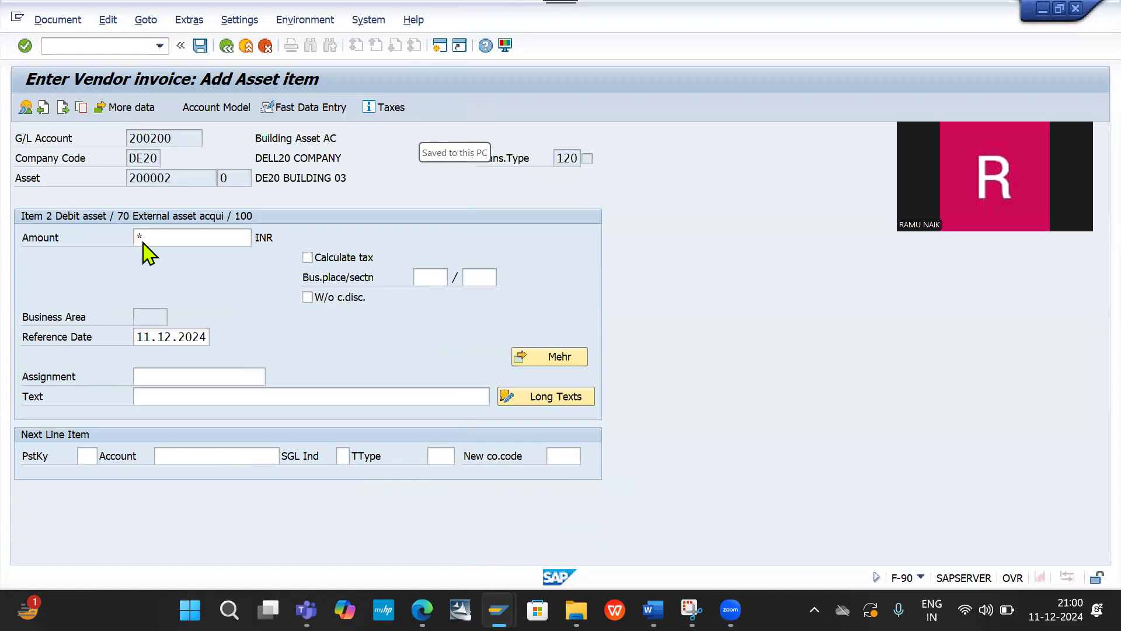
Enter 400000 as the asset item's amount and post the vendor invoice
type("400000")
key("Return")
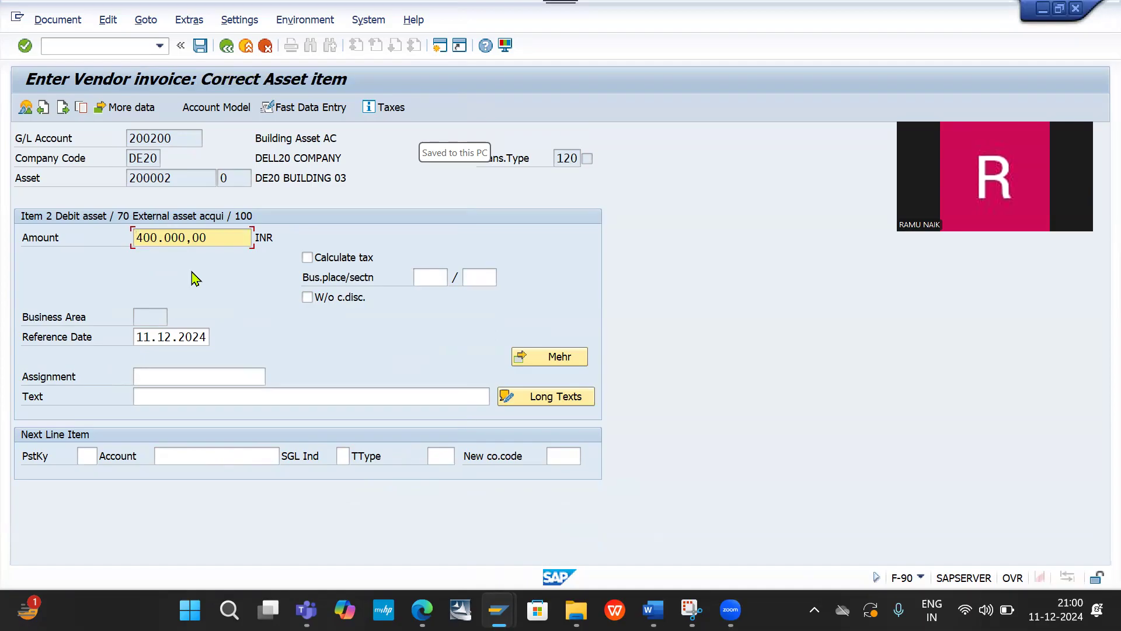
left_click(205, 51)
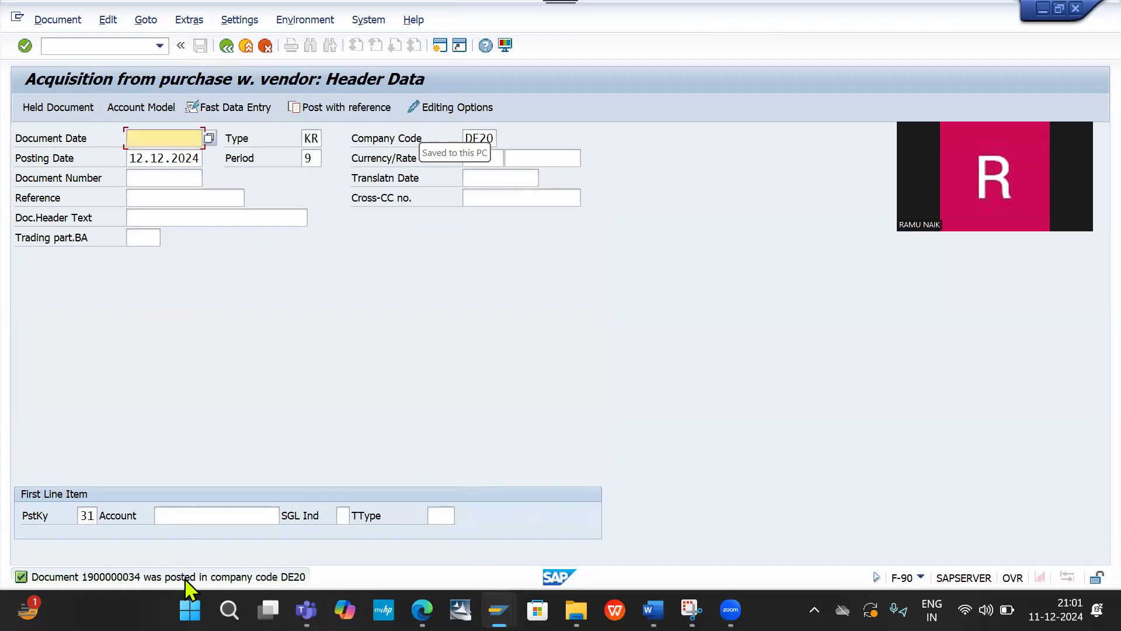
Open the Asset Explorer (AW01N) for DE20 BUILDING 03 and examine its posted values and the depreciation by period
left_click(82, 46)
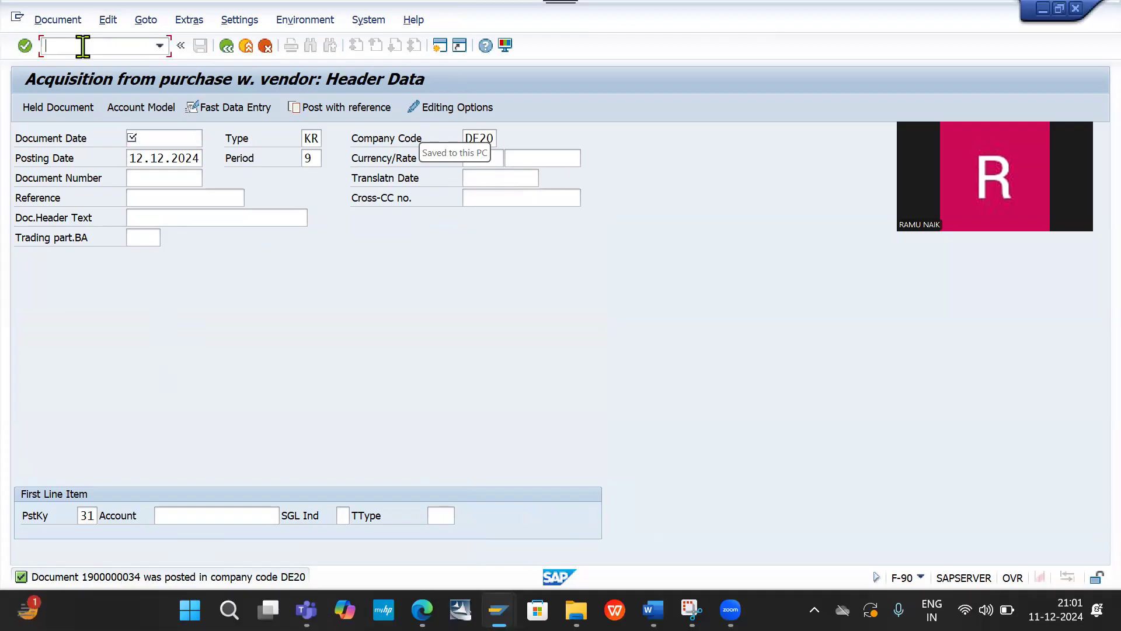
type("/naw01n")
key("Return")
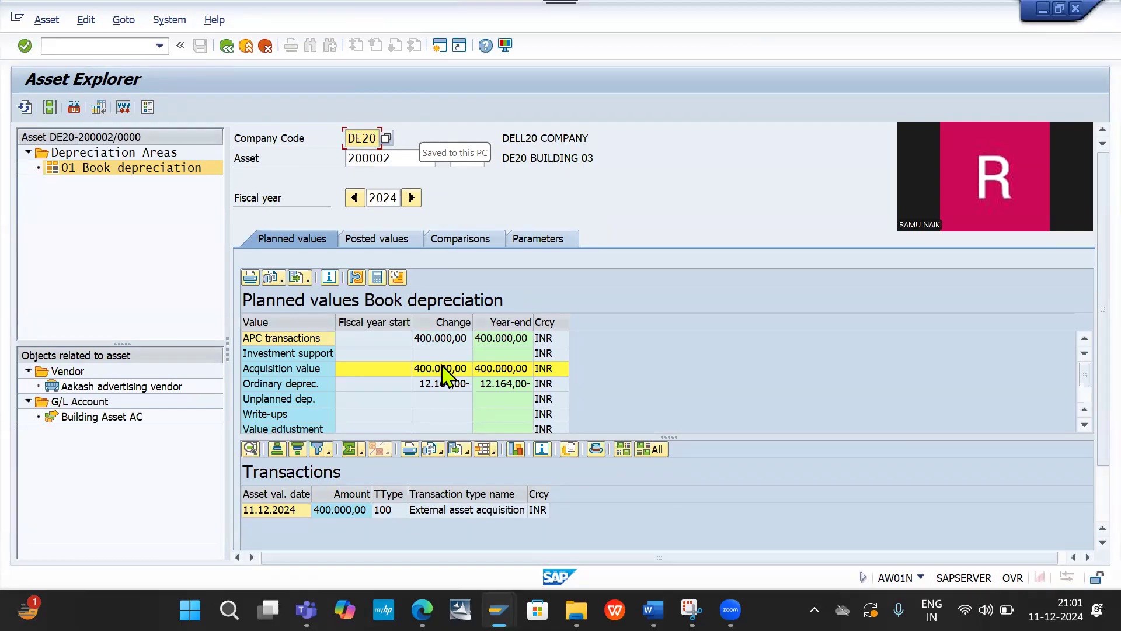
left_click(393, 246)
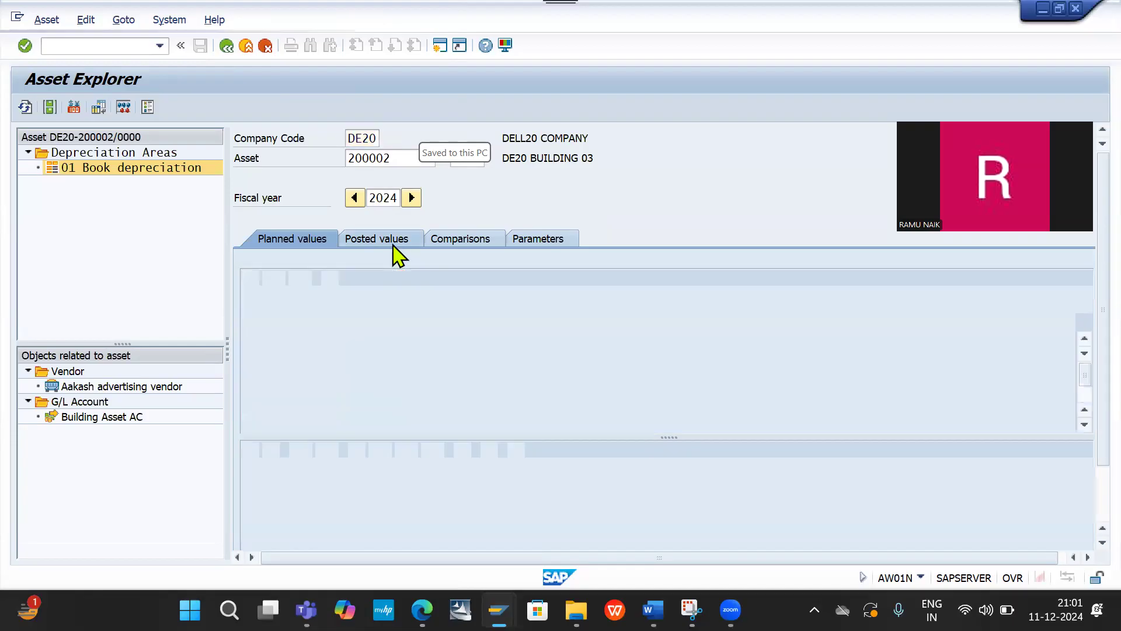
scroll(413, 521, "down", 3)
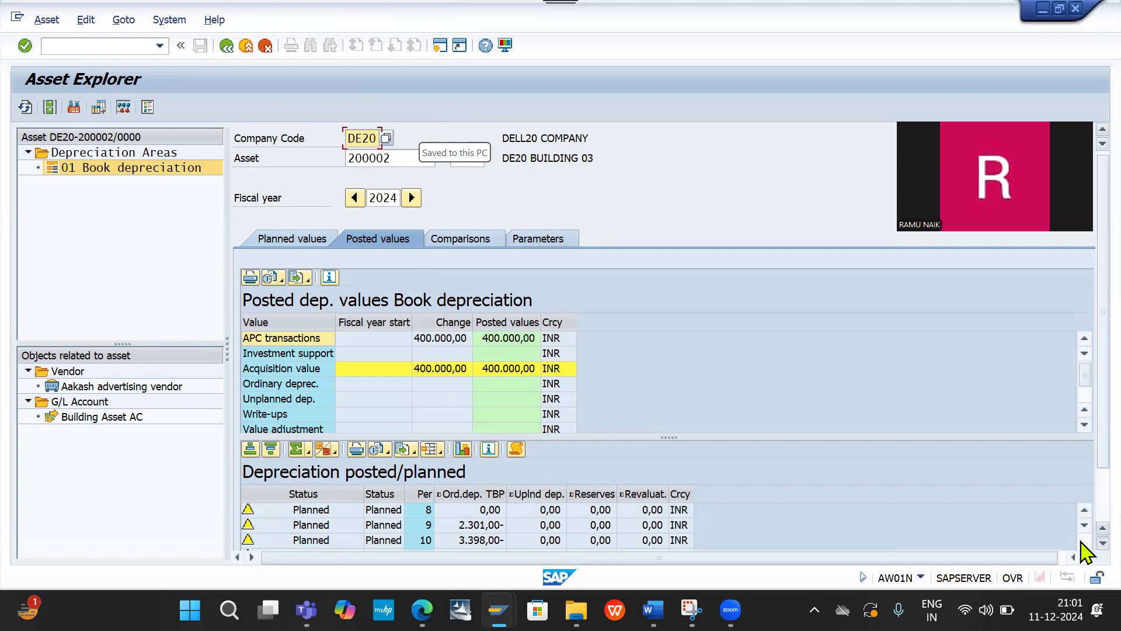
scroll(1085, 552, "down", 2)
scroll(1082, 544, "down", 3)
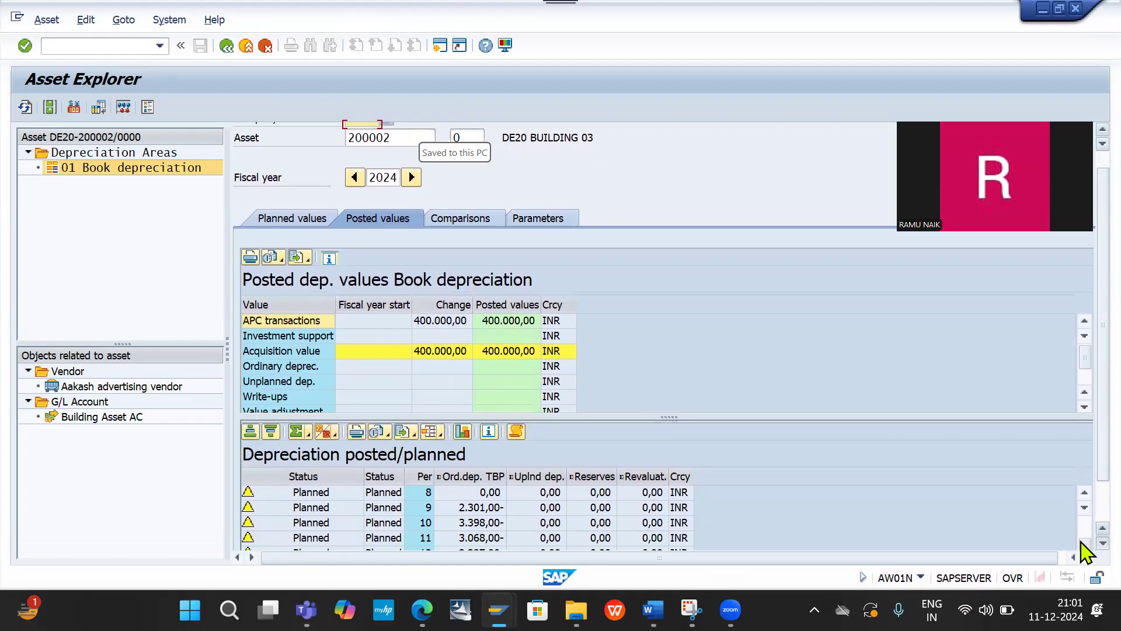
scroll(1085, 550, "down", 3)
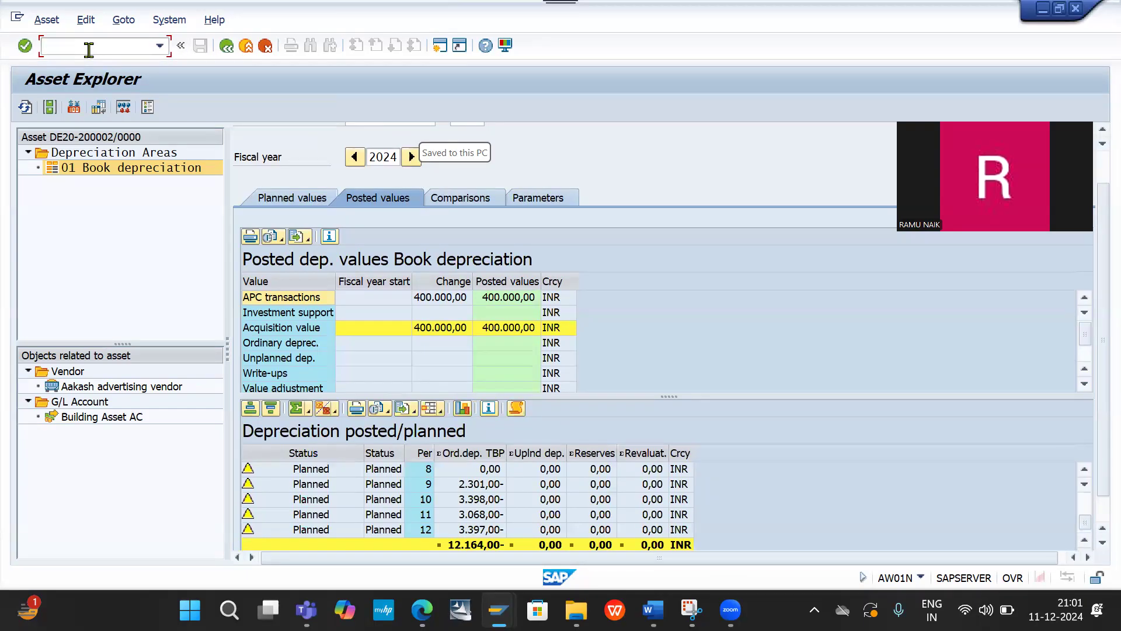
List the open items of Aakash advertising vendor in DE20 with FBL1N and open the 400.000,00 invoice dated 11.12.2024
type("/")
type("fbl1n")
key("Return")
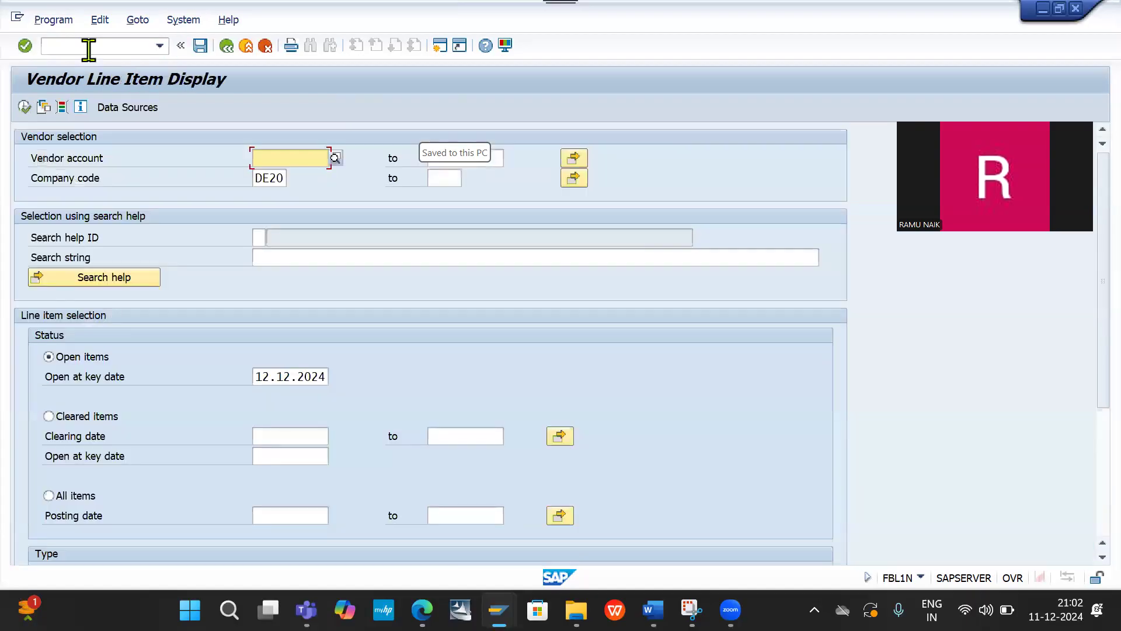
key("Down")
key("Return")
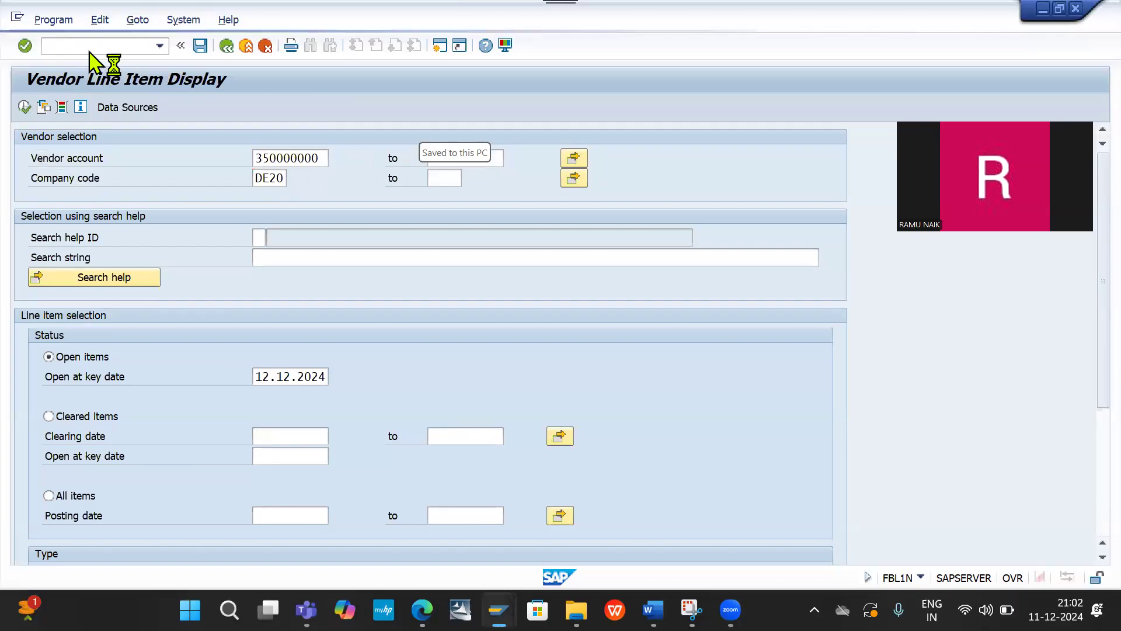
left_click(310, 154)
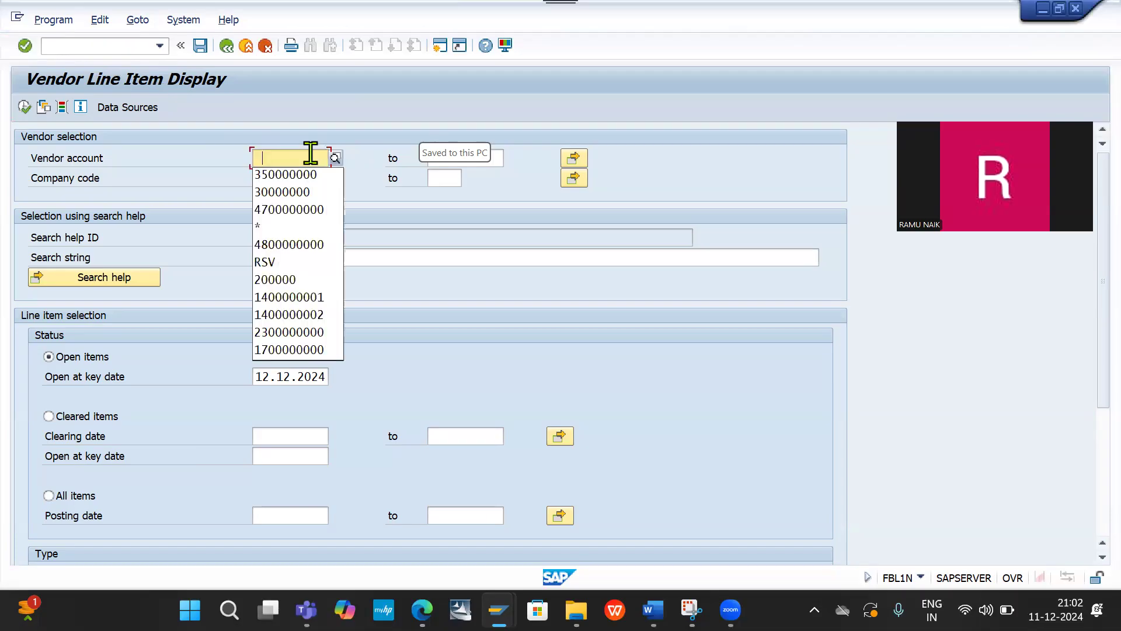
left_click(298, 190)
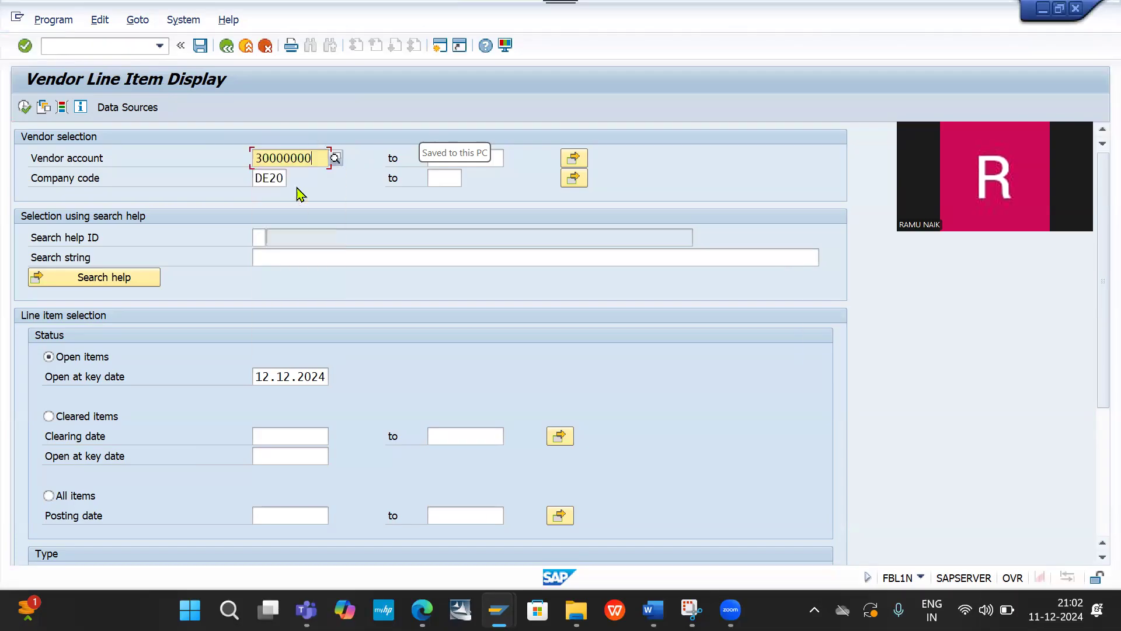
left_click(24, 107)
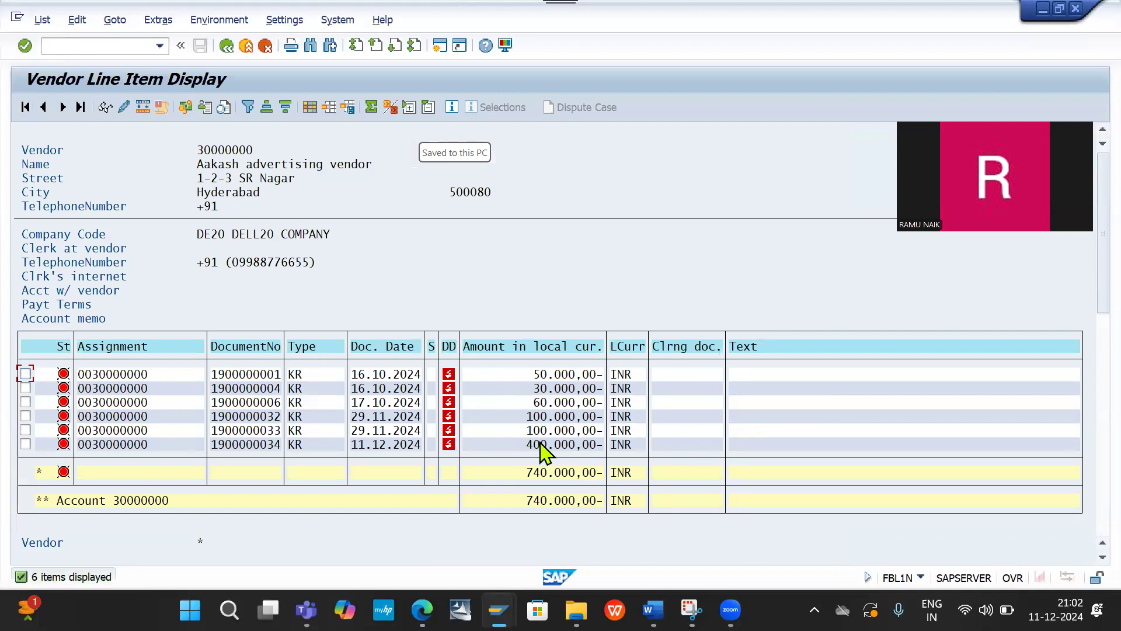
left_click(514, 446)
double_click(390, 445)
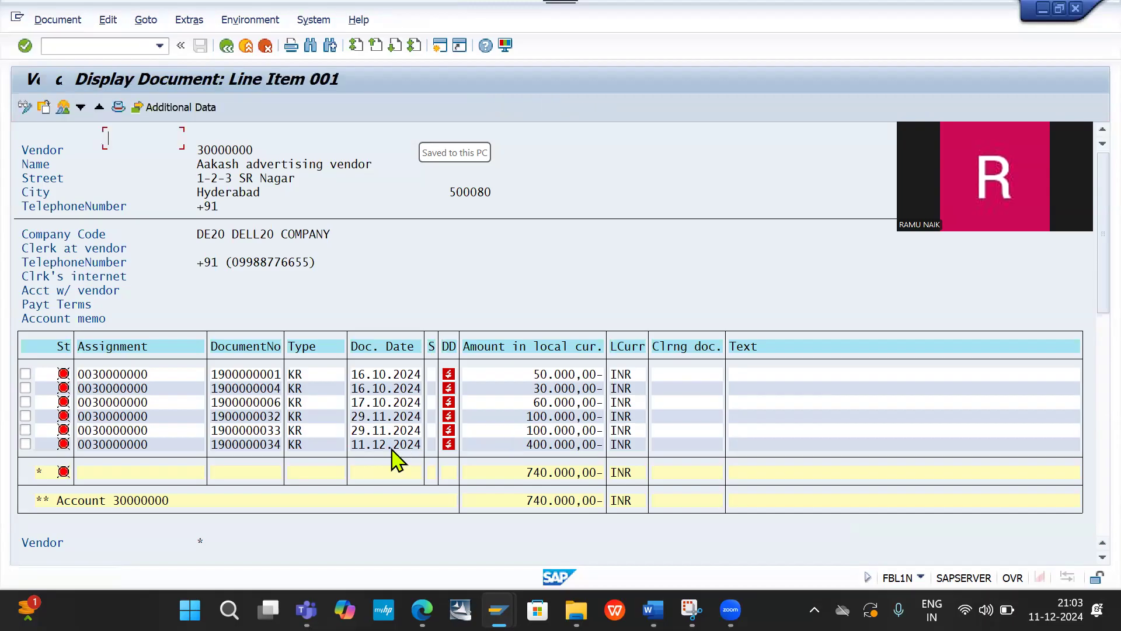
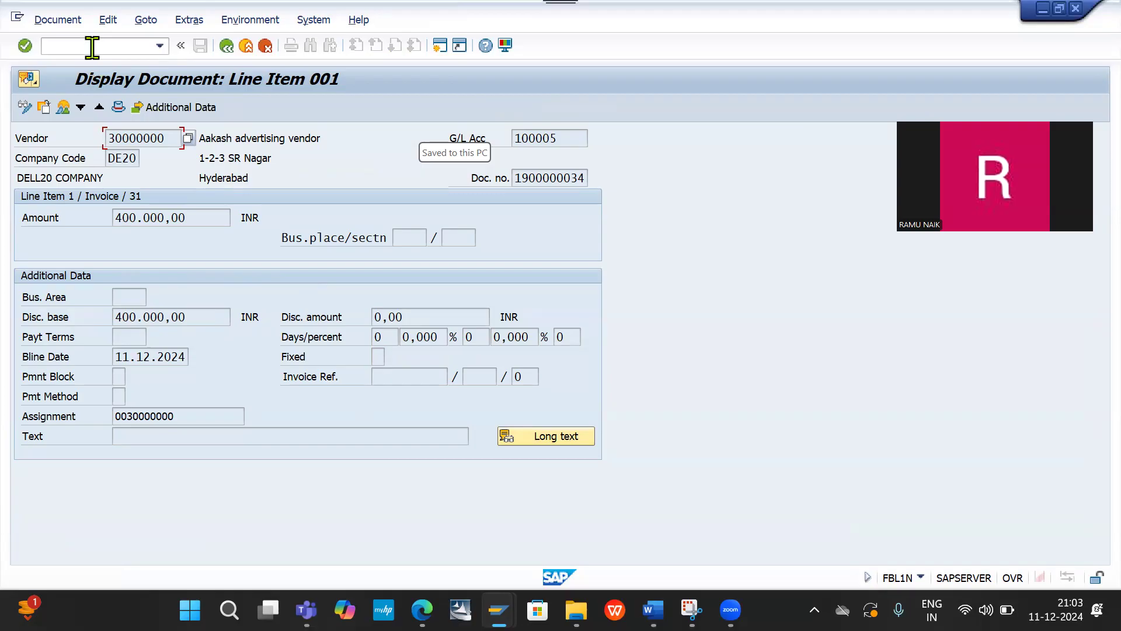
Open the transaction for asset acquisition from purchase with vendor (F-90)
left_click(92, 47)
type("/nf-90")
key("Return")
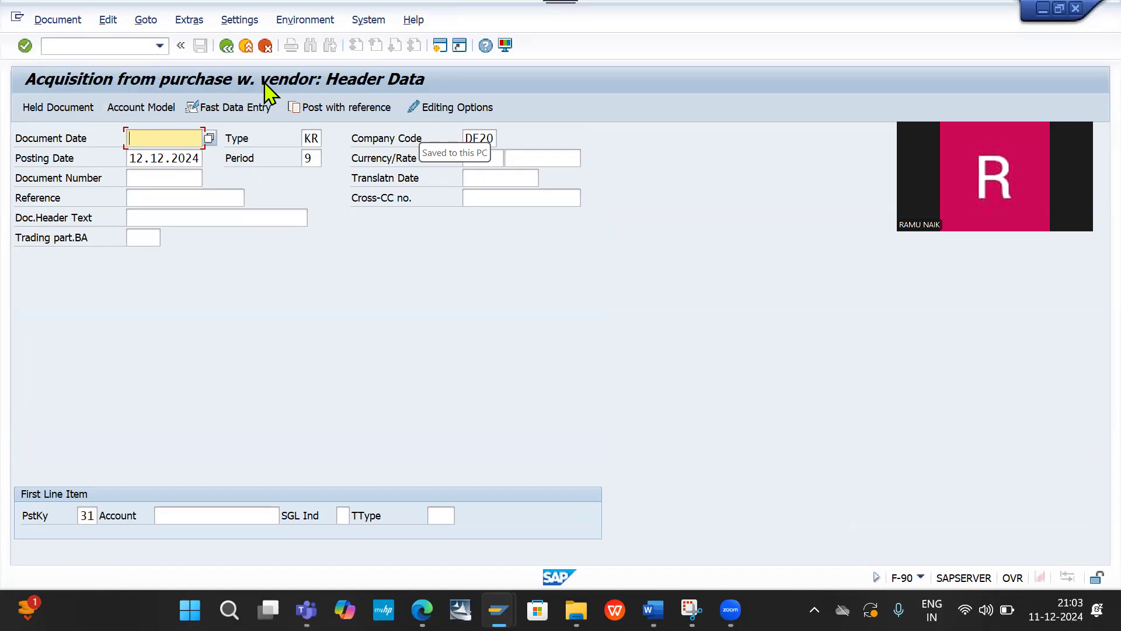
Start an outgoing vendor payment with F-53 and set its document date to 11.12.2024
left_click(101, 43)
type("/nf-")
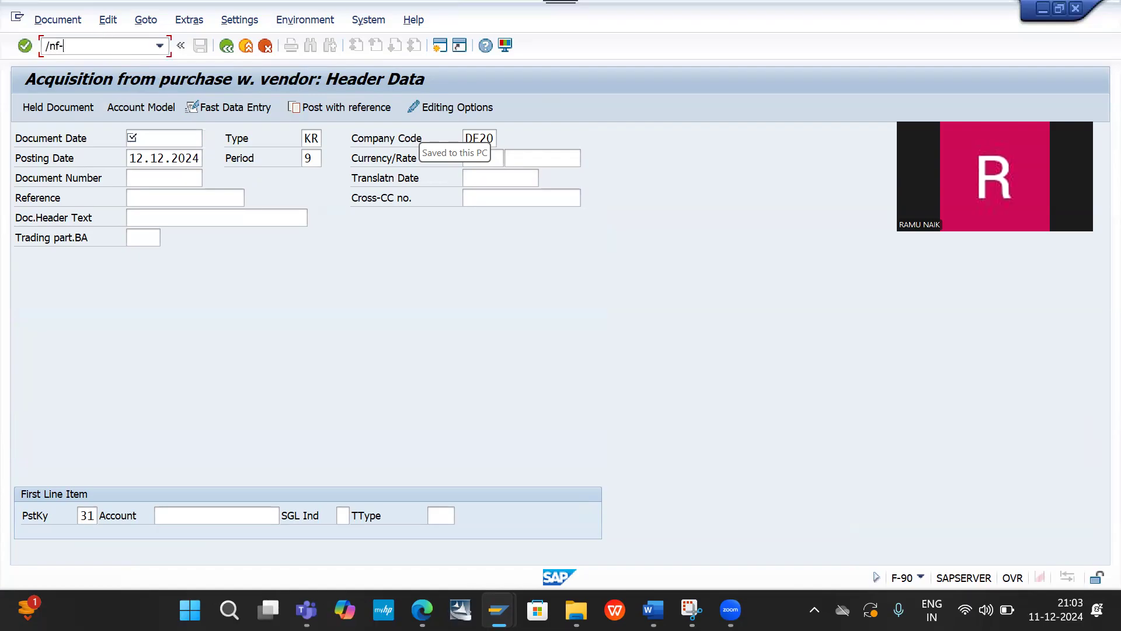
type("53")
key("Return")
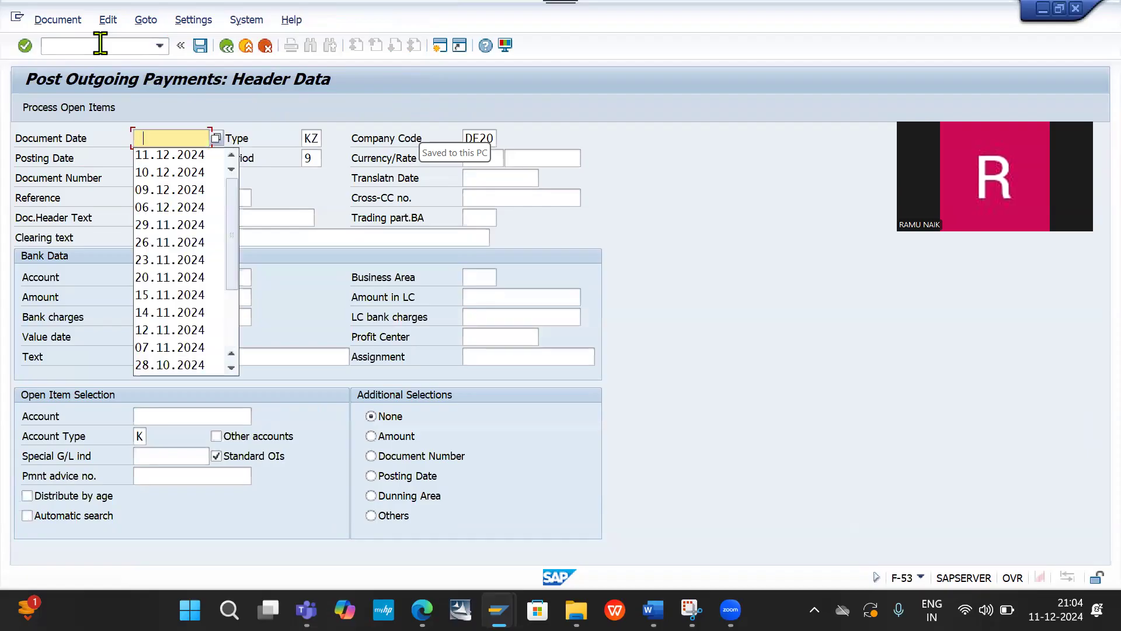
key("Down")
key("Return")
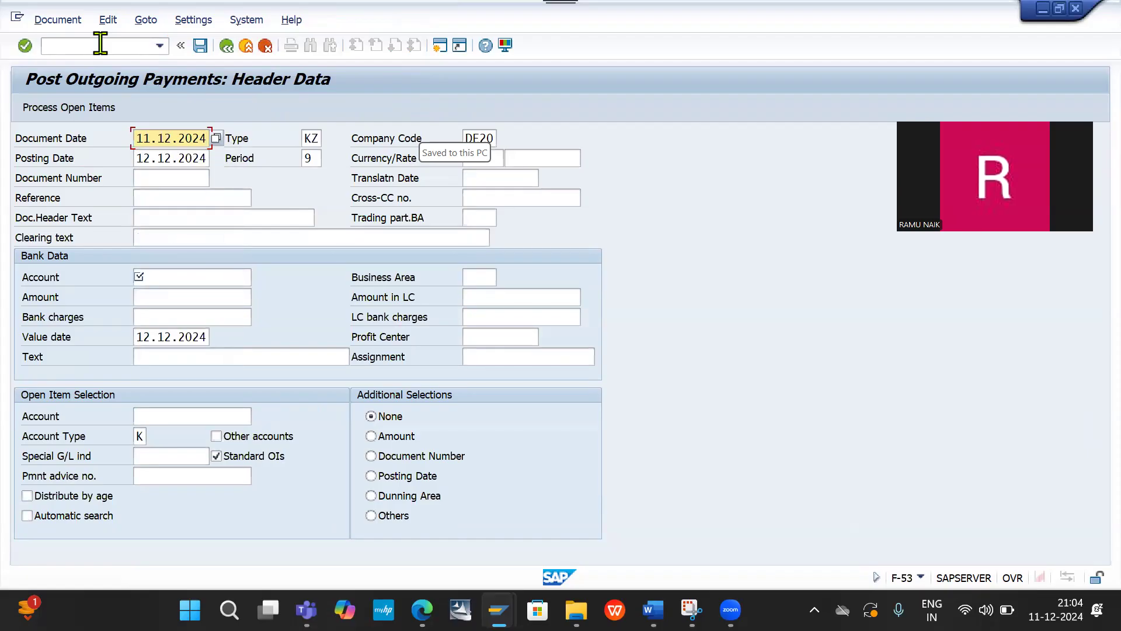
Fill in the bank G/L account and set the outgoing payment amount to 400000
left_click(160, 276)
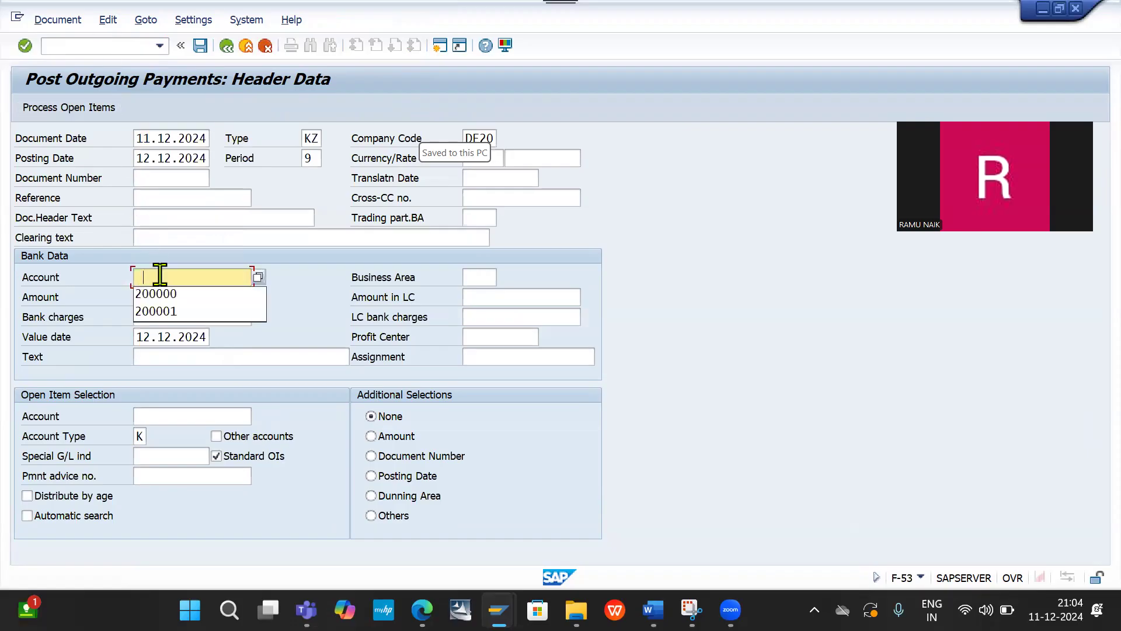
left_click(169, 295)
left_click(171, 295)
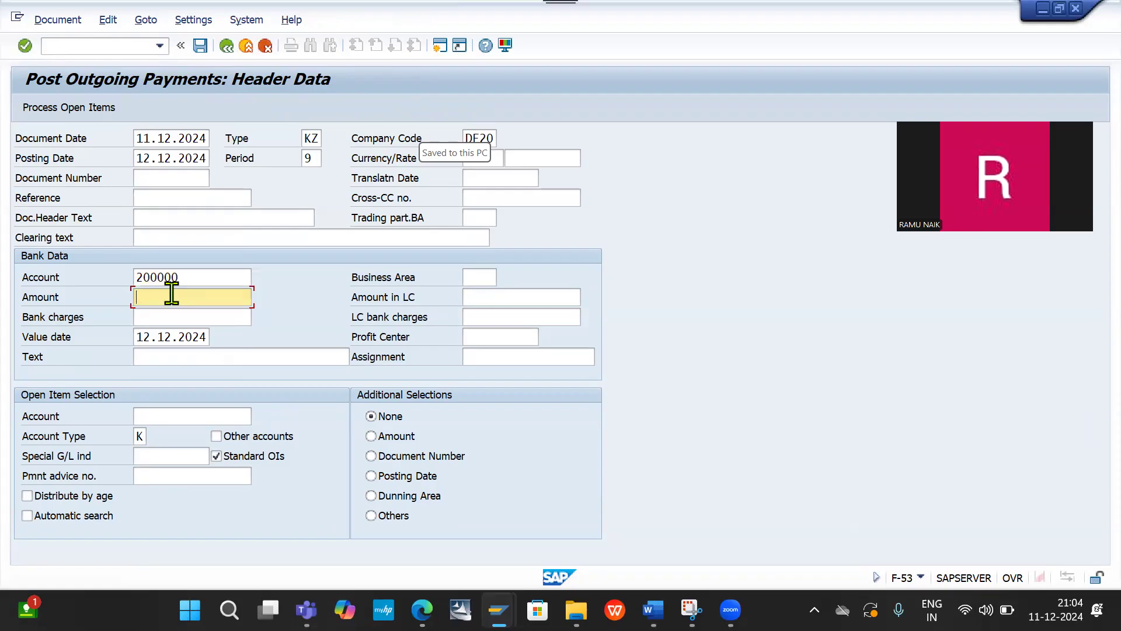
type("4")
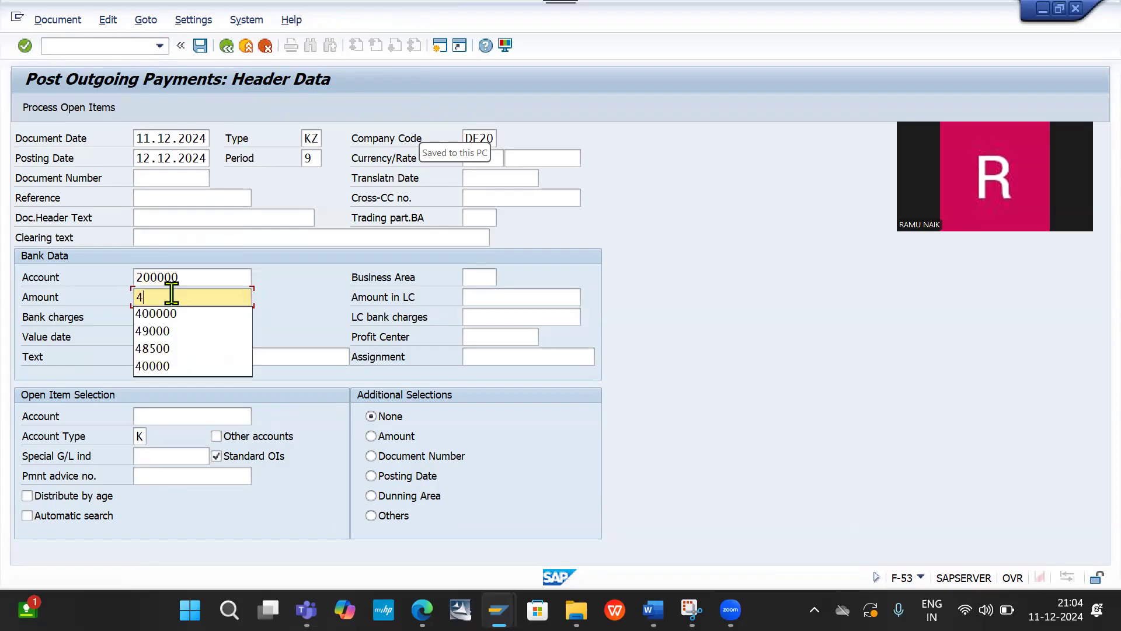
type("00000")
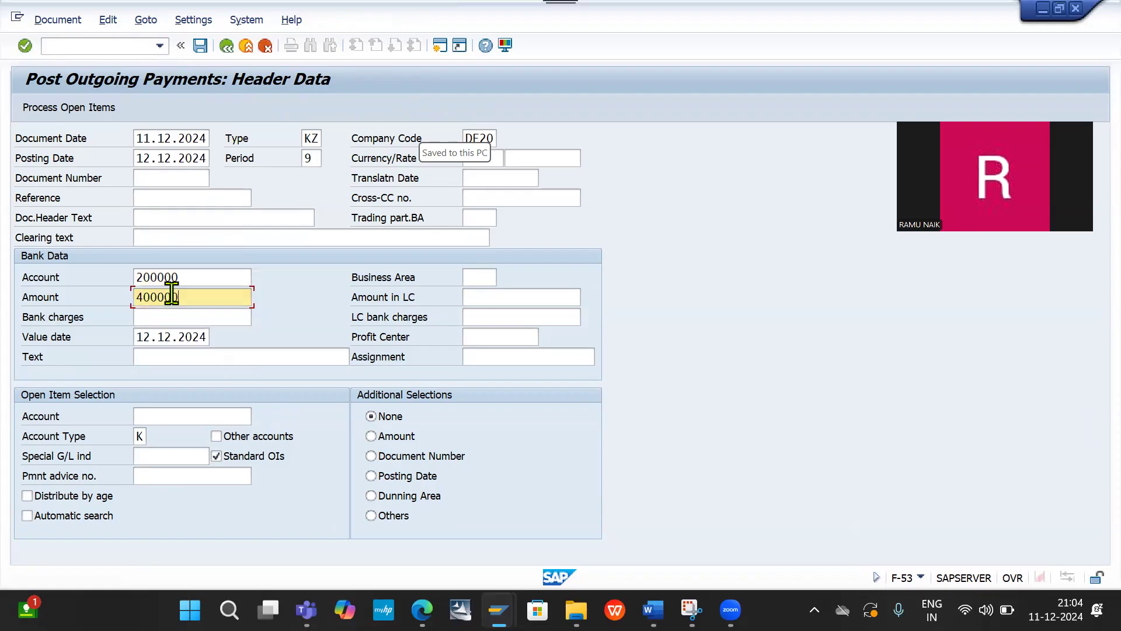
Select Aakash advertising vendor's account for the payment and process its open items
left_click(182, 418)
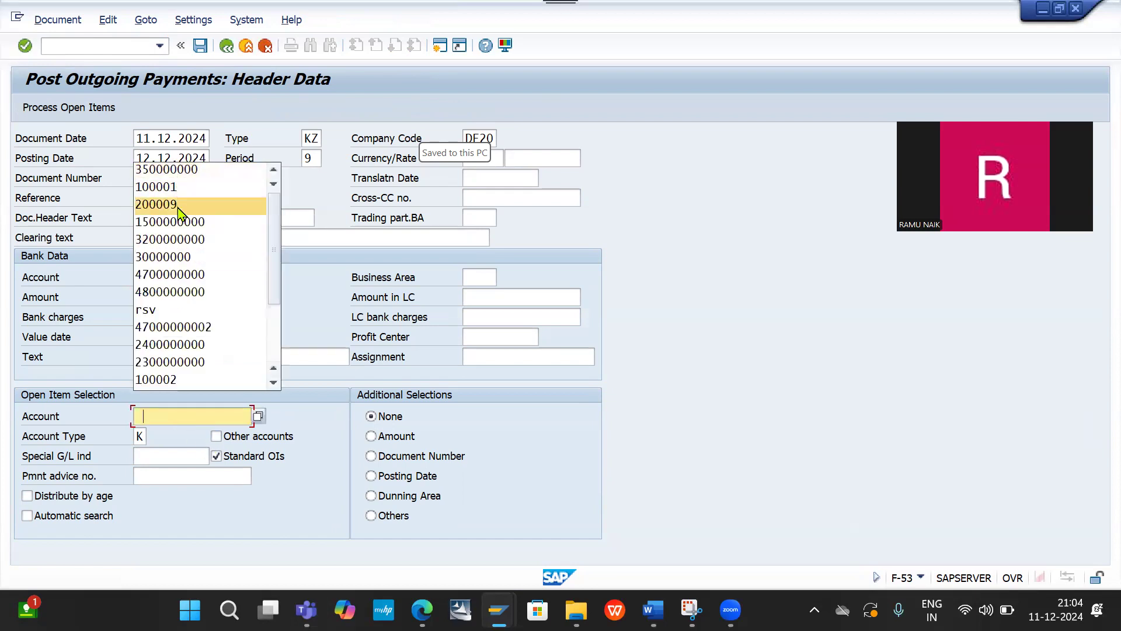
left_click(187, 258)
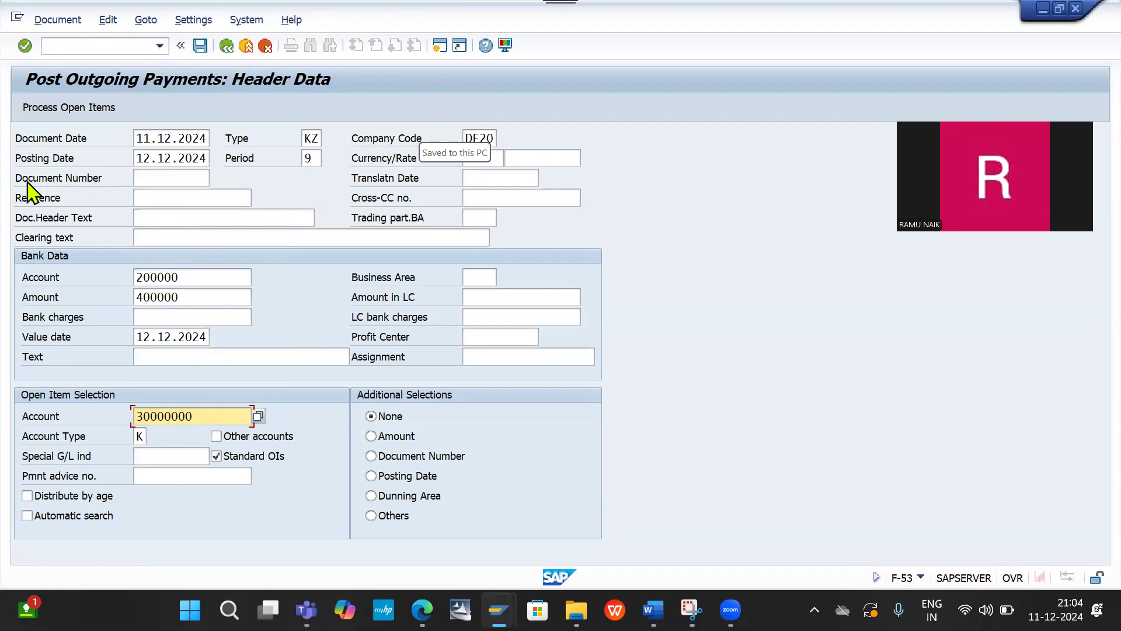
key("F6")
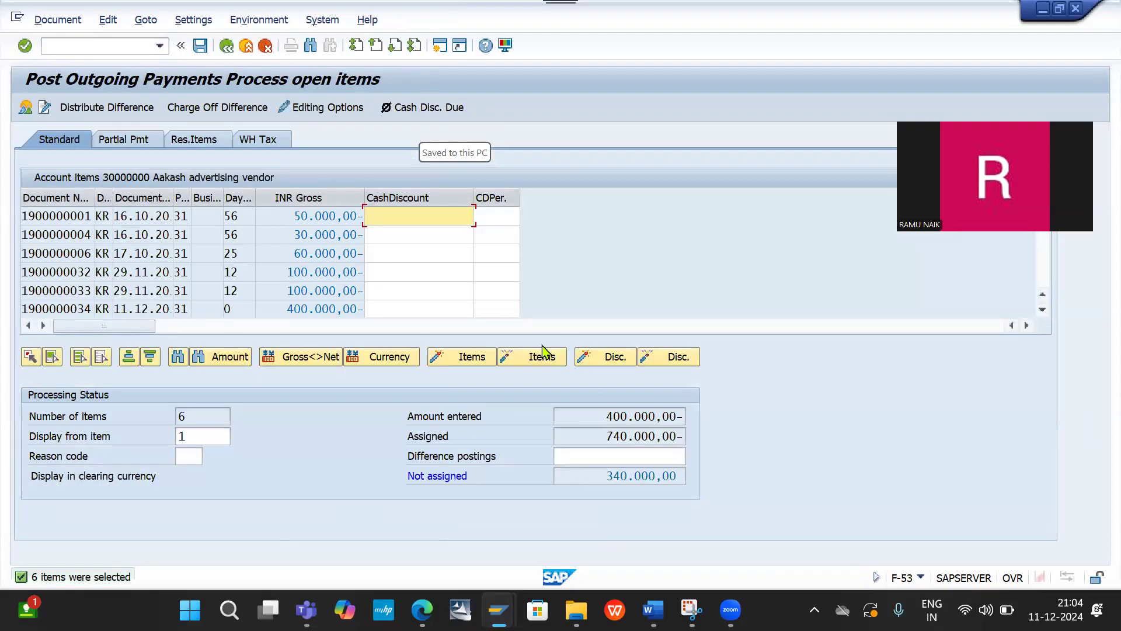
Deactivate all open items except the 400.000,00 invoice and leave the outgoing payment without posting it
left_click(308, 295)
double_click(309, 297)
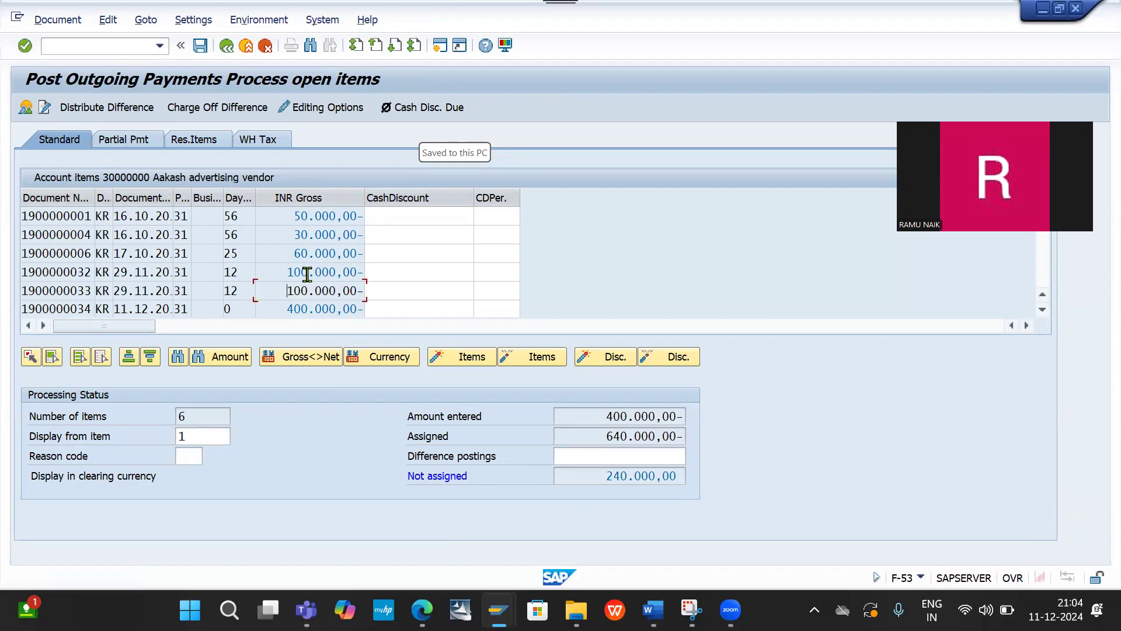
double_click(307, 272)
double_click(309, 253)
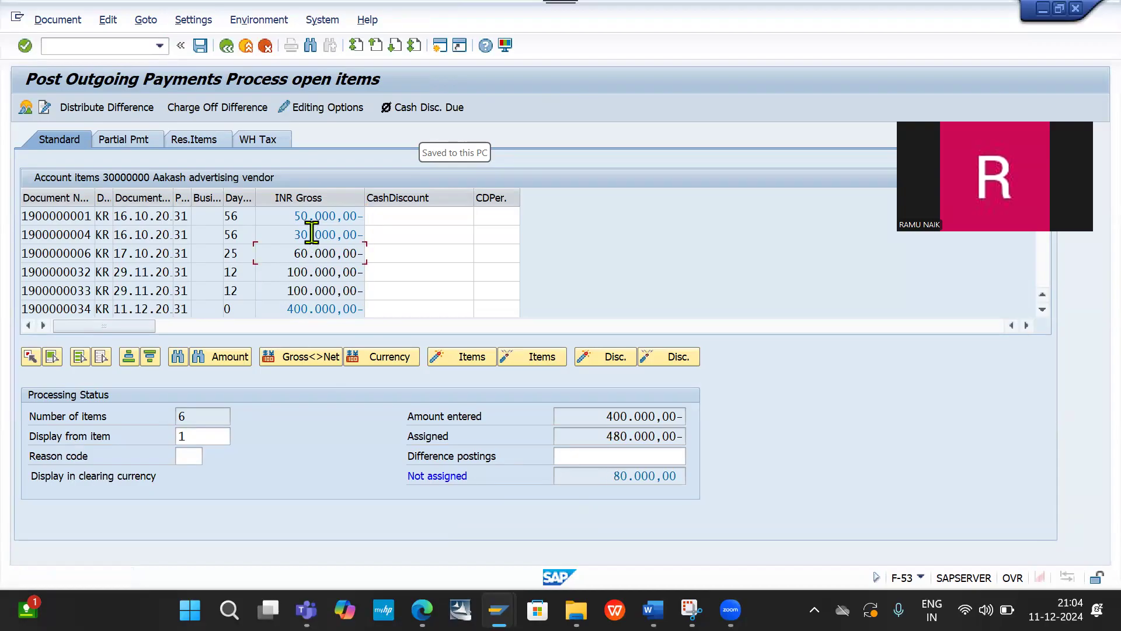
double_click(311, 235)
double_click(318, 215)
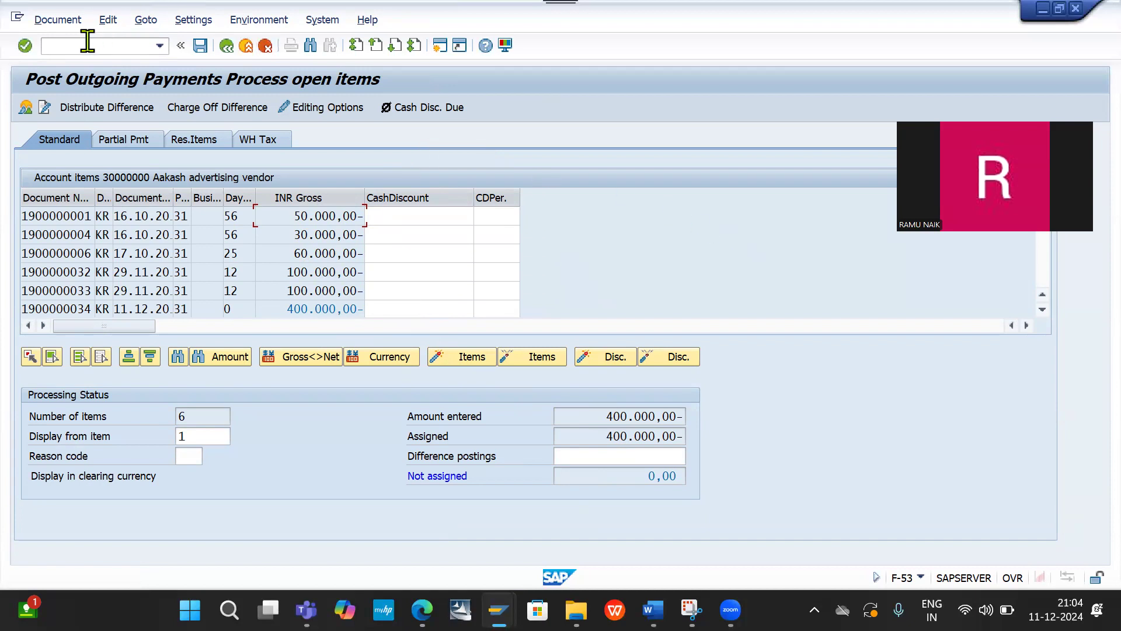
type("/n")
key("Return")
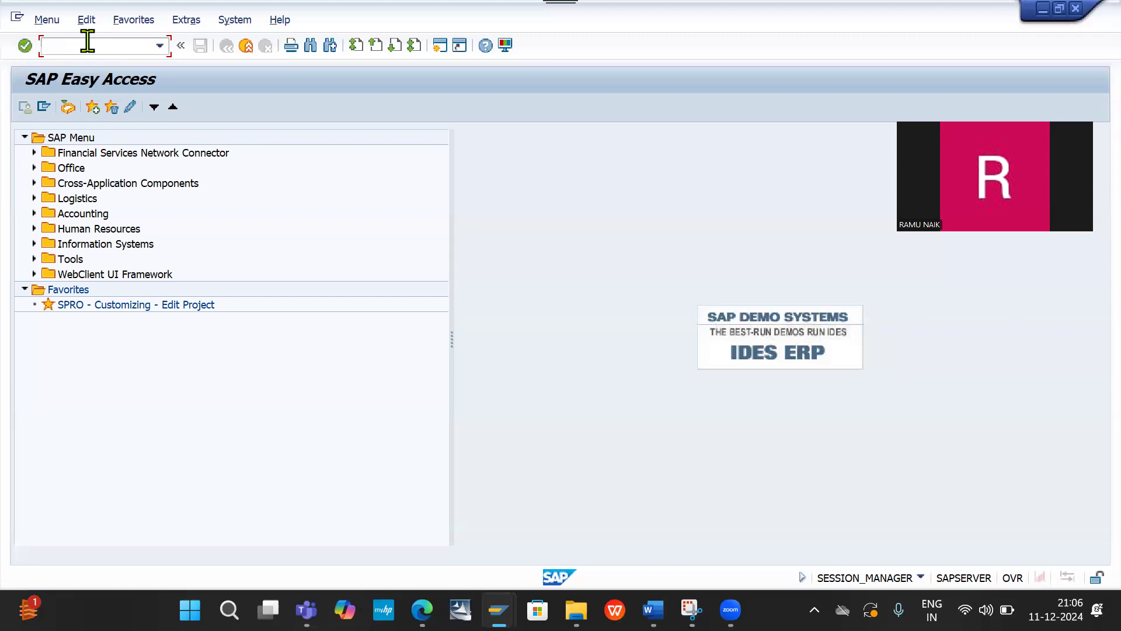
Open the Asset Explorer (AW01N) and display the planned values and transactions of DE20 BUILDING 01
type("/m")
key("BackSpace")
type("naw01n")
key("Return")
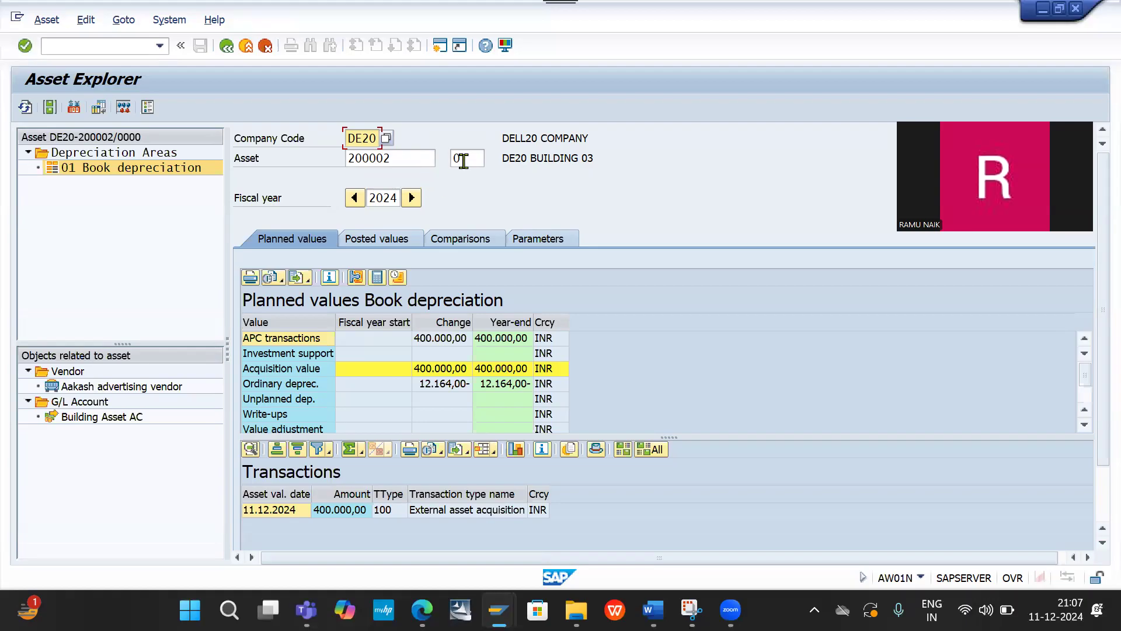
left_click(410, 157)
key("BackSpace")
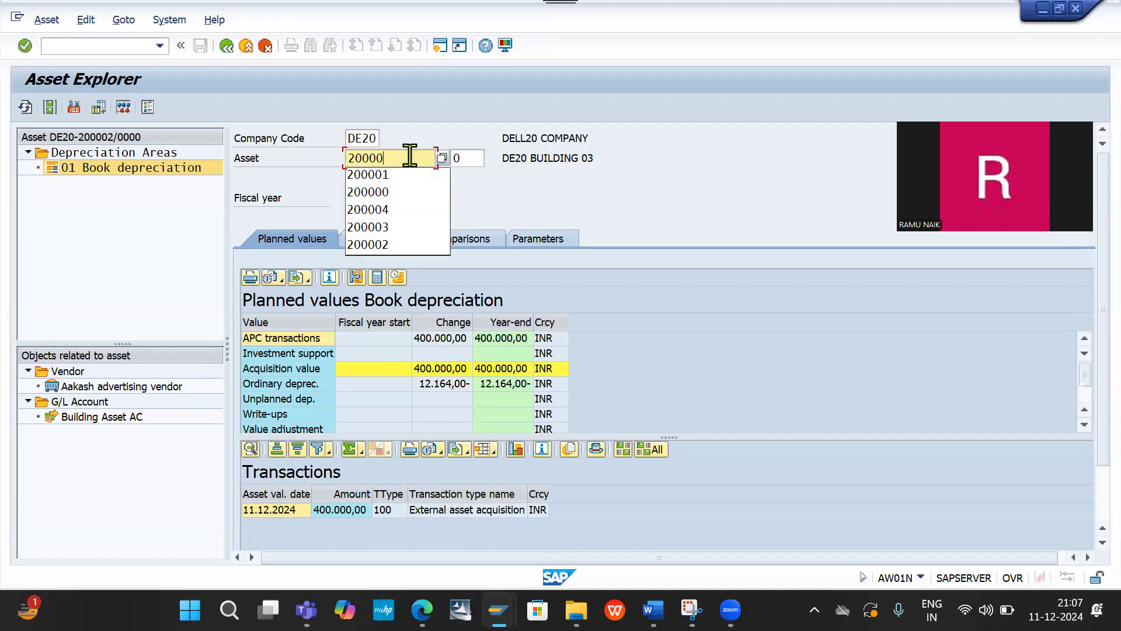
type("0")
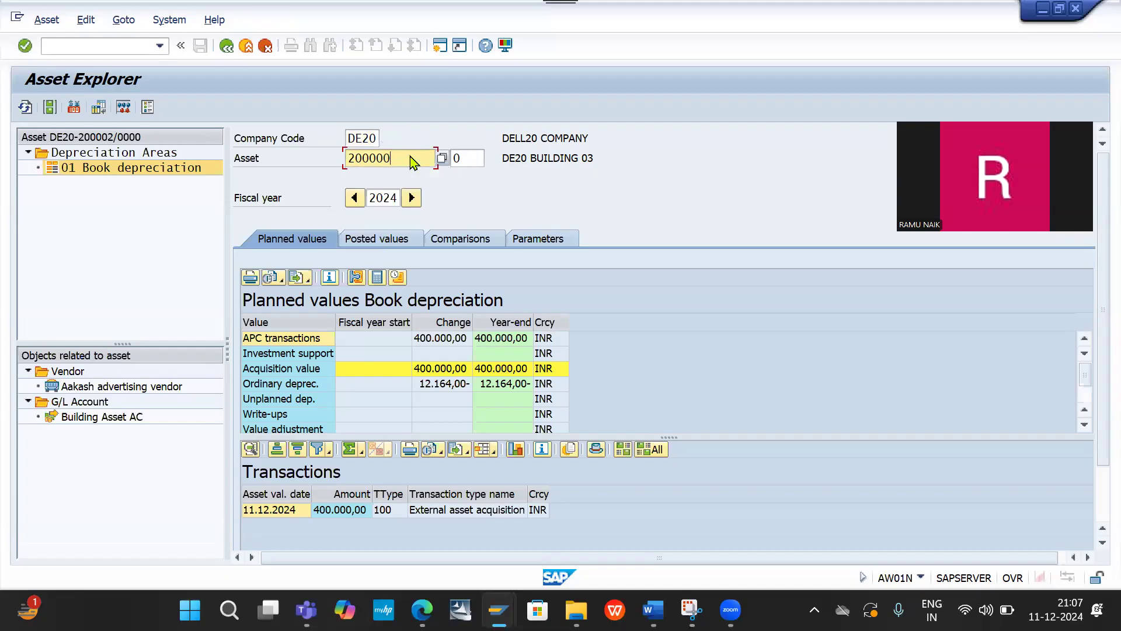
key("Return")
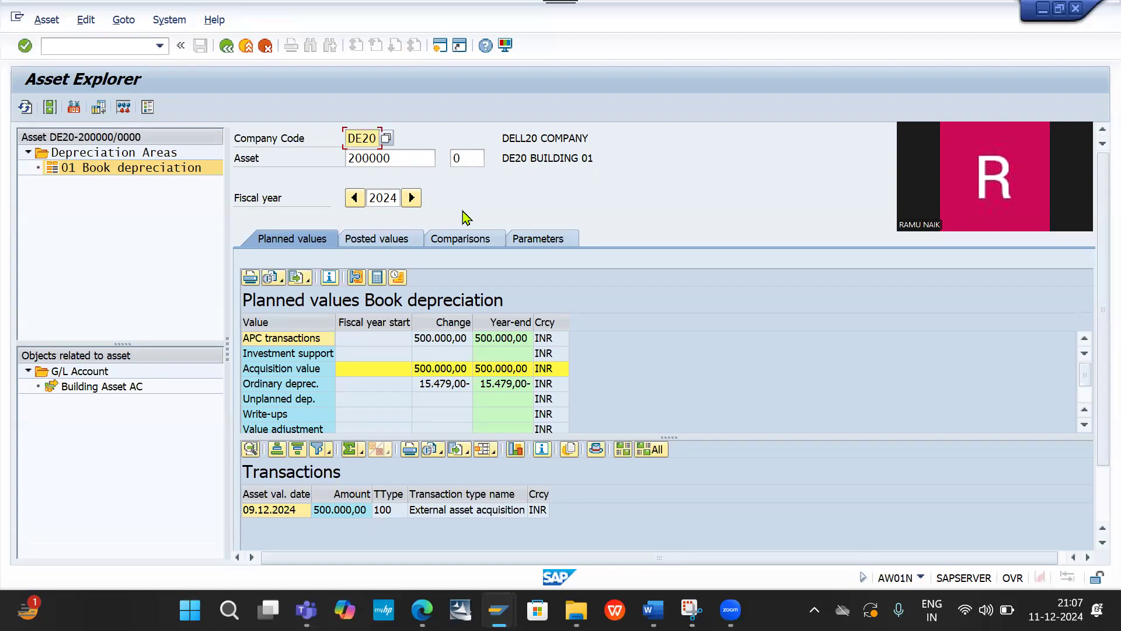
double_click(400, 158)
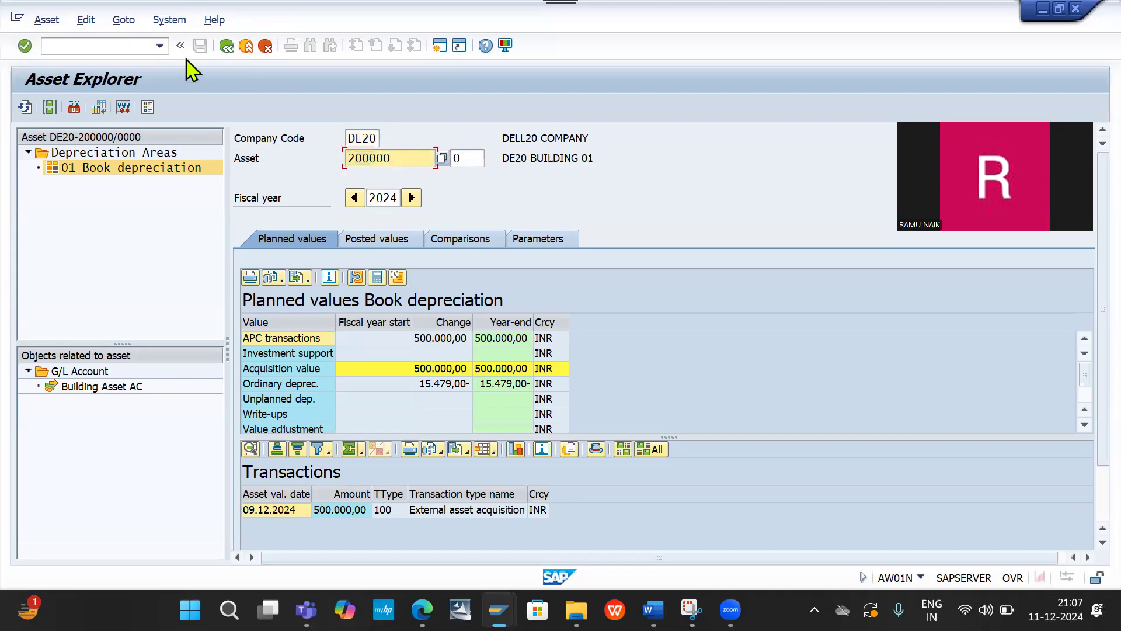
left_click(97, 45)
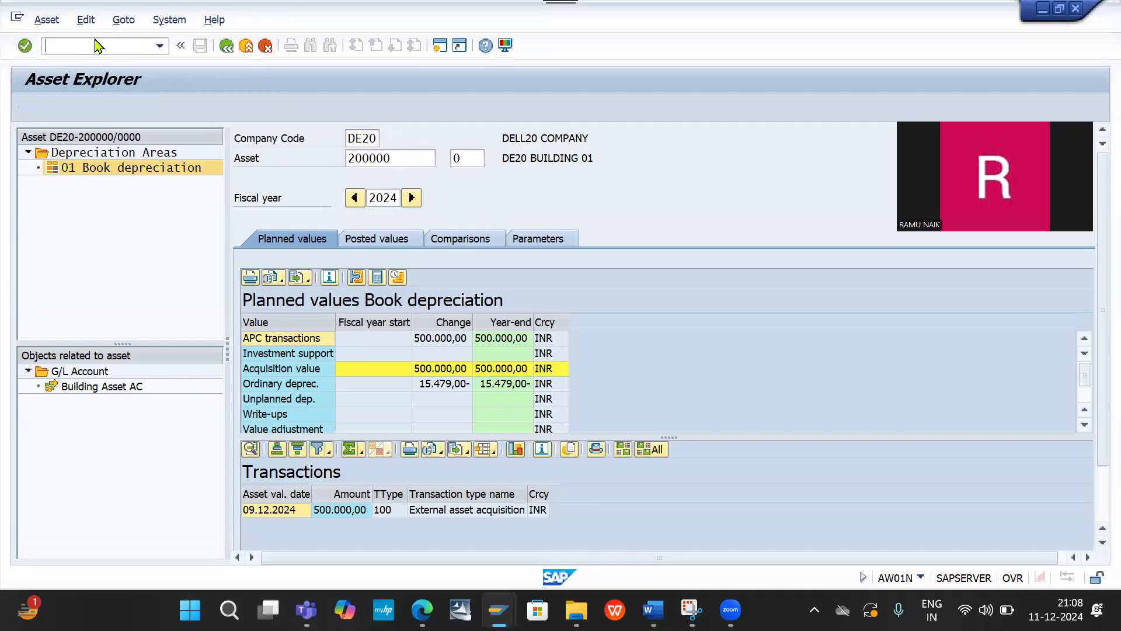
Switch to the Word notes and add a dashed separator and the line "Create the sub asset master record: AS11" below the F-90 line
key("alt+Tab")
key("Tab")
left_click(299, 419)
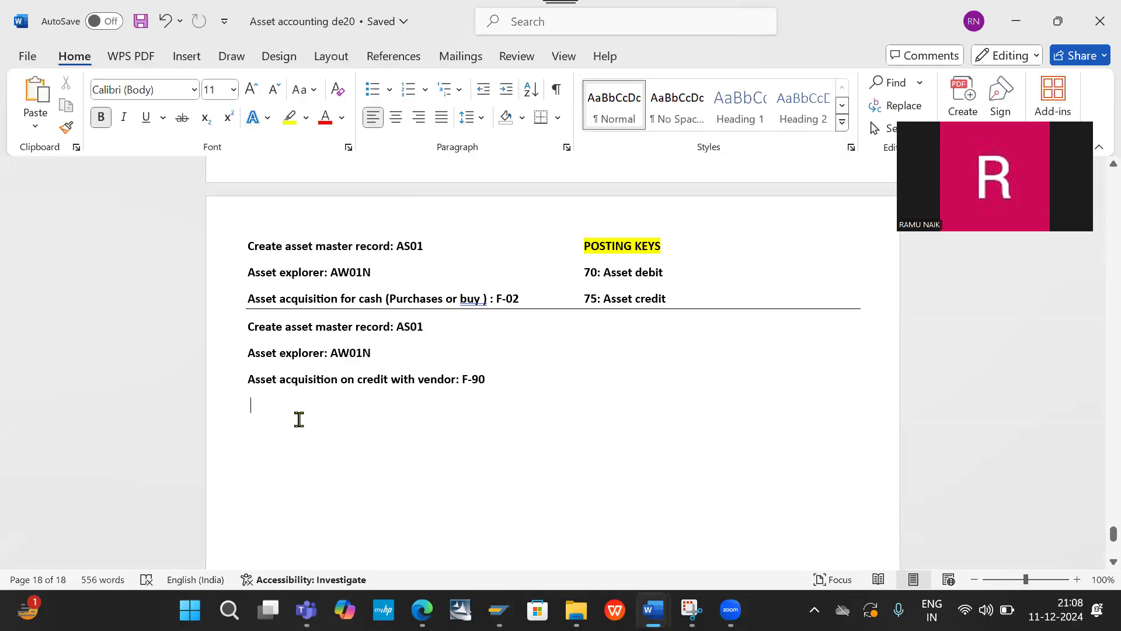
type("-------------------------")
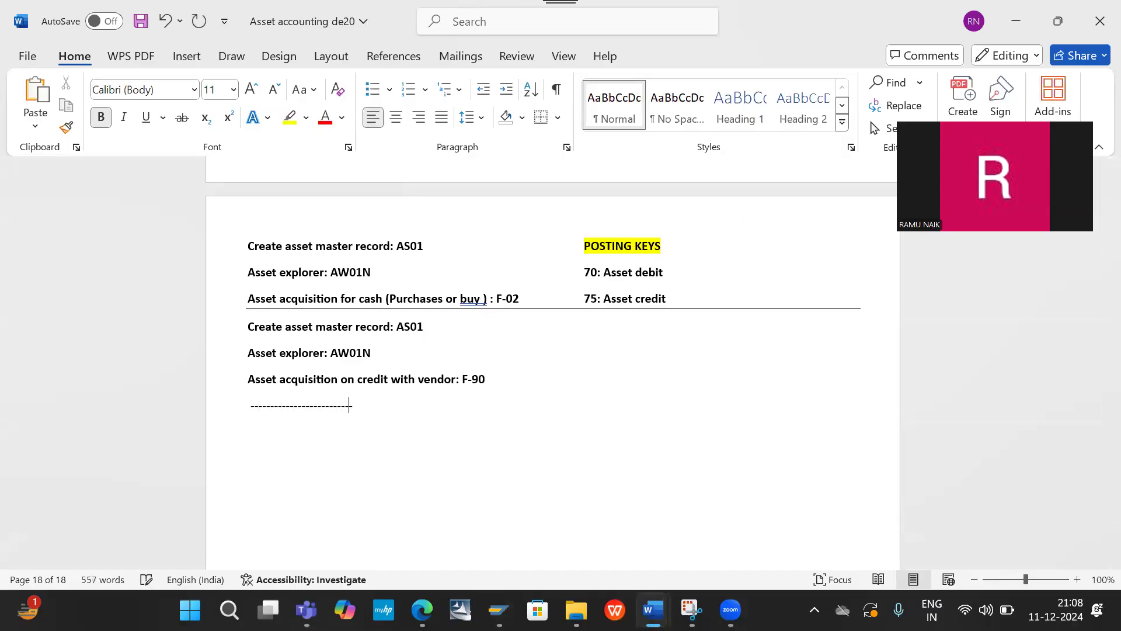
type("--------------------------------------------------------------------------------------------------------------------------------------------------------")
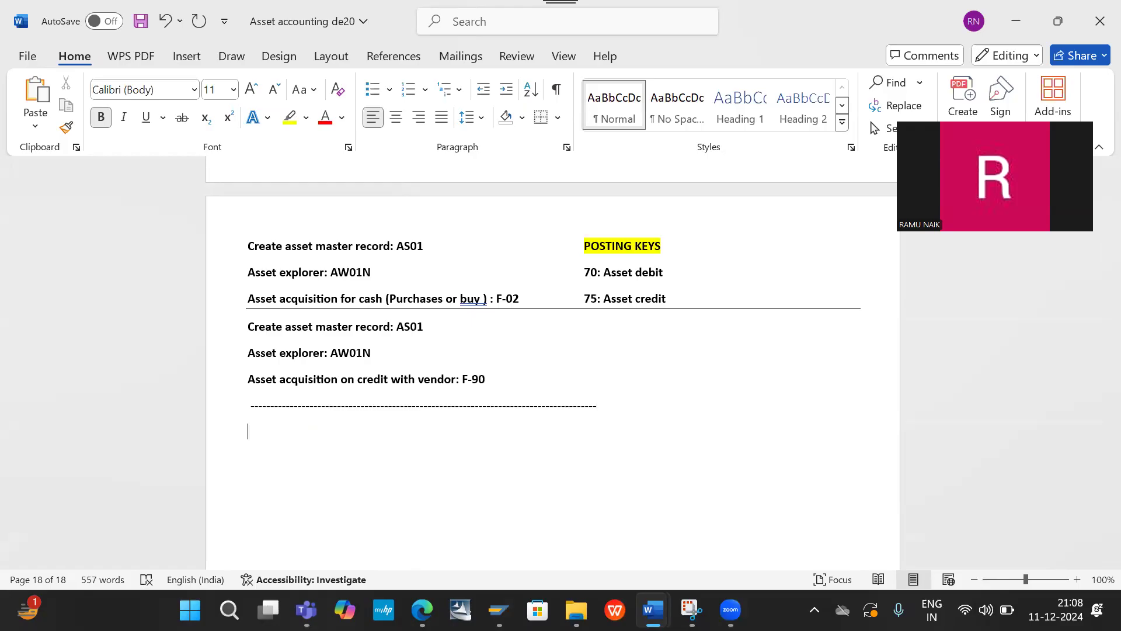
type("create the sub asset")
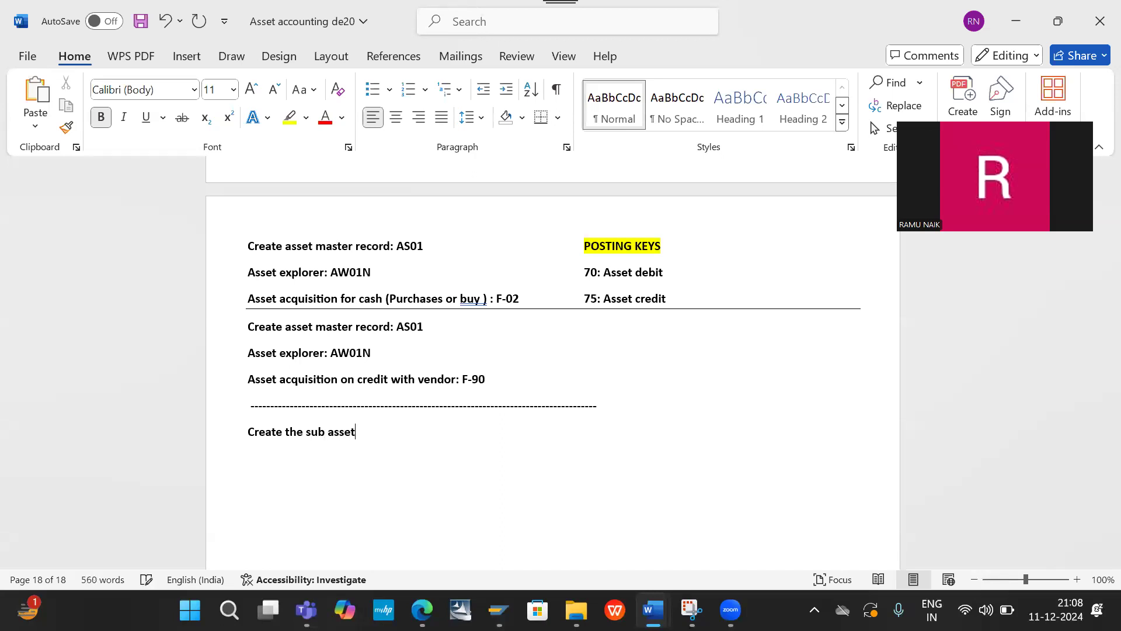
type(" master record: AS11")
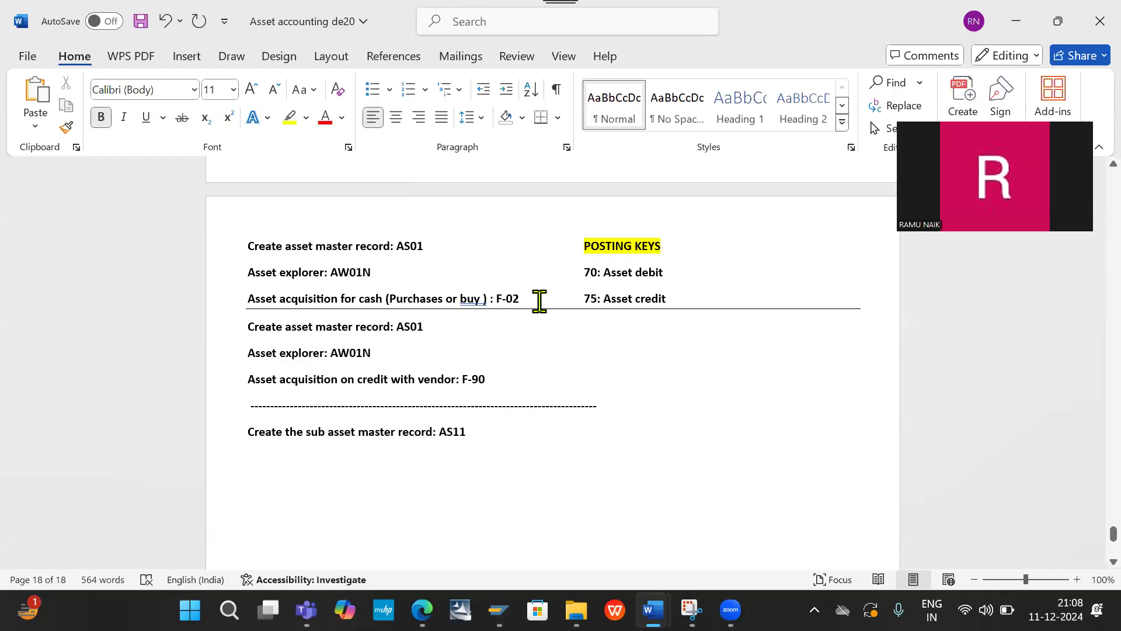
Copy the note line "Asset acquisition for cash (Purchases or buy ) : F-02" below the AS11 line
left_click_drag(539, 300, 226, 310)
key("ctrl+c")
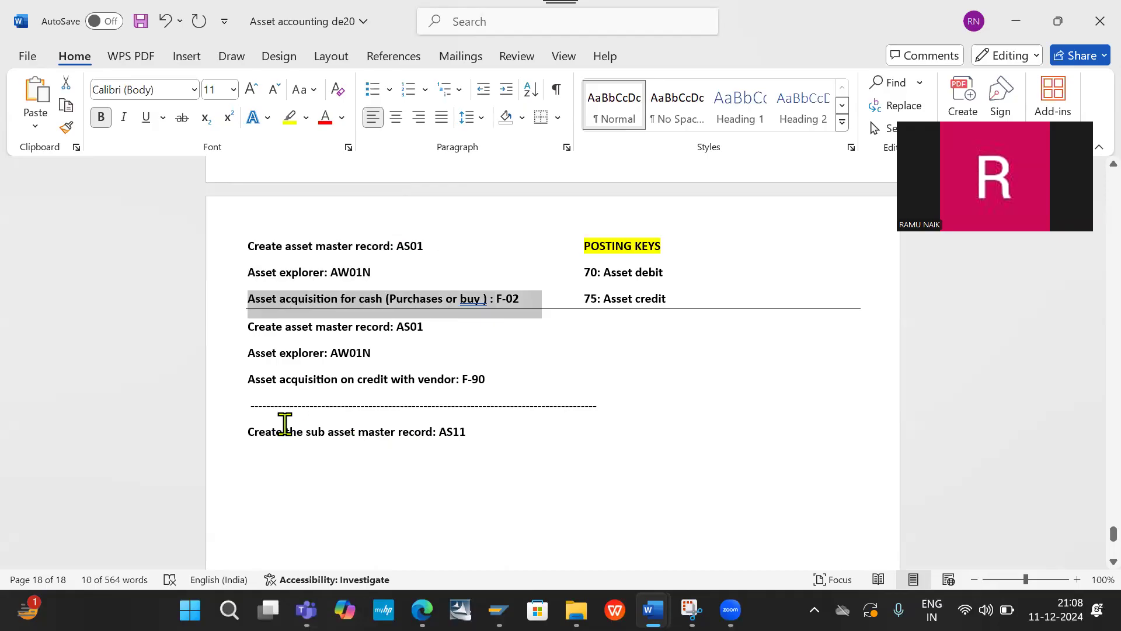
left_click(266, 447)
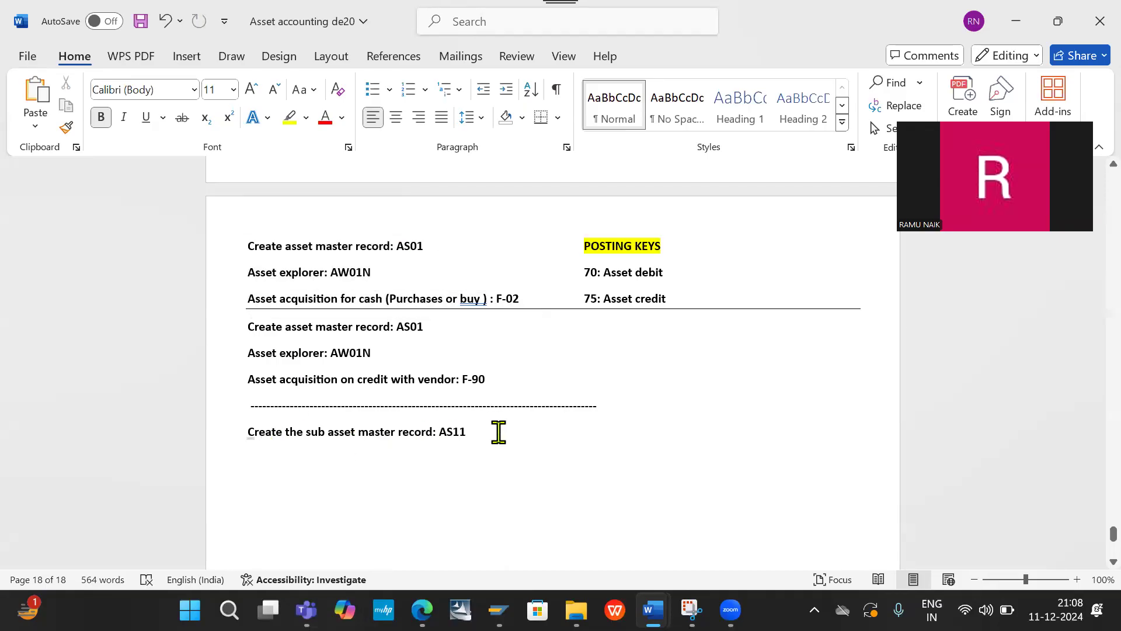
key("Return")
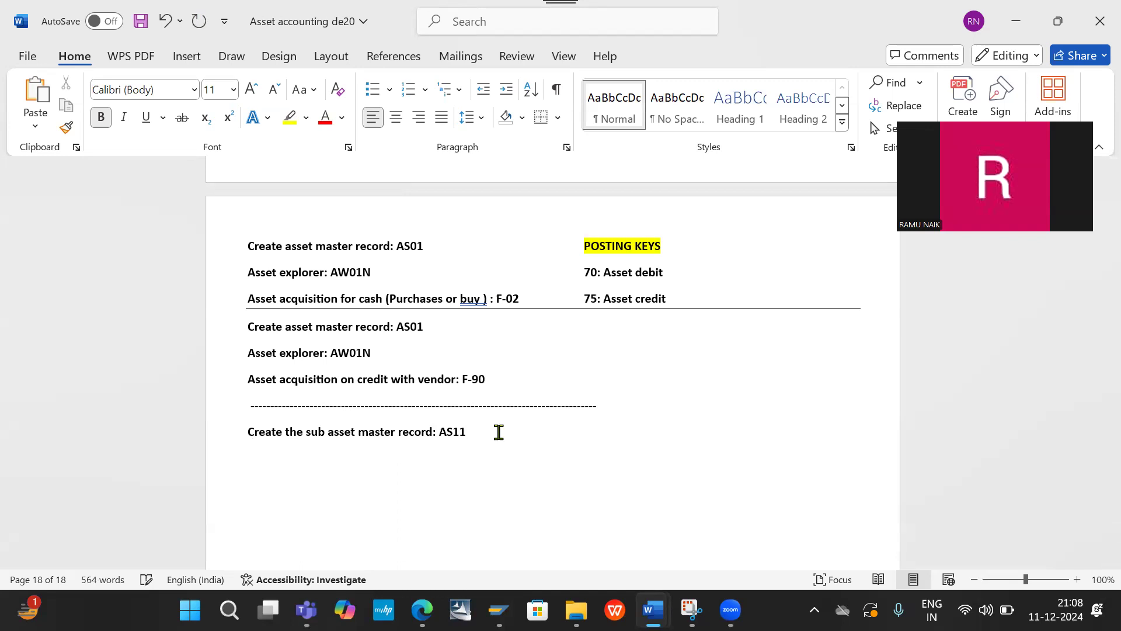
key("ctrl+v")
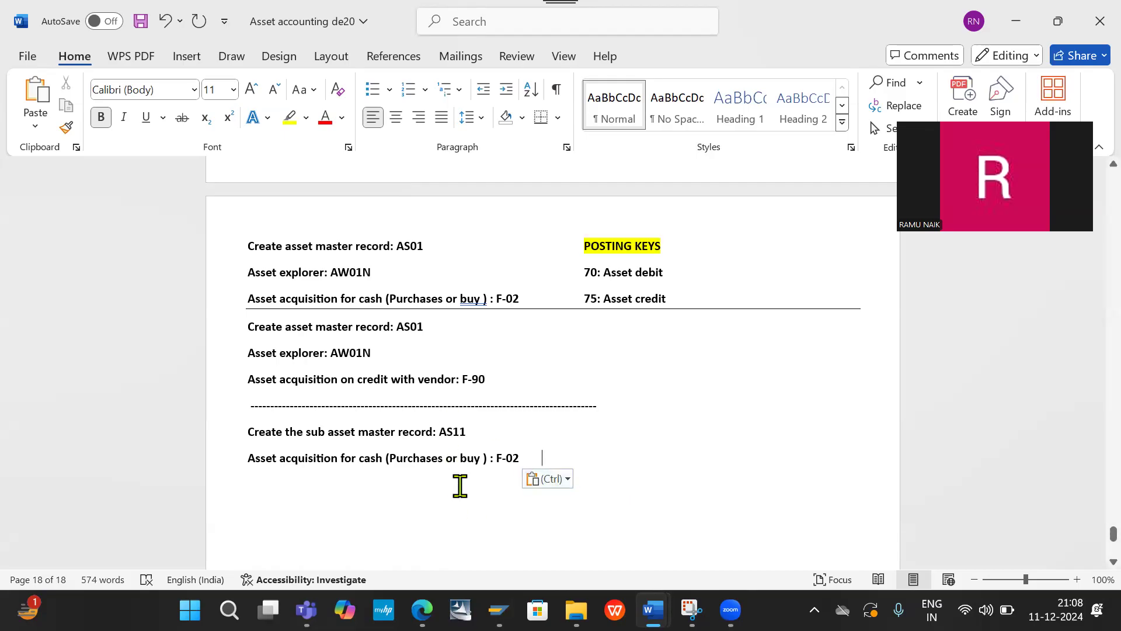
Switch to SAP and start creating one subnumber (AS11) for main asset DE20 BUILDING 01 in company code DE20
key("alt+Tab")
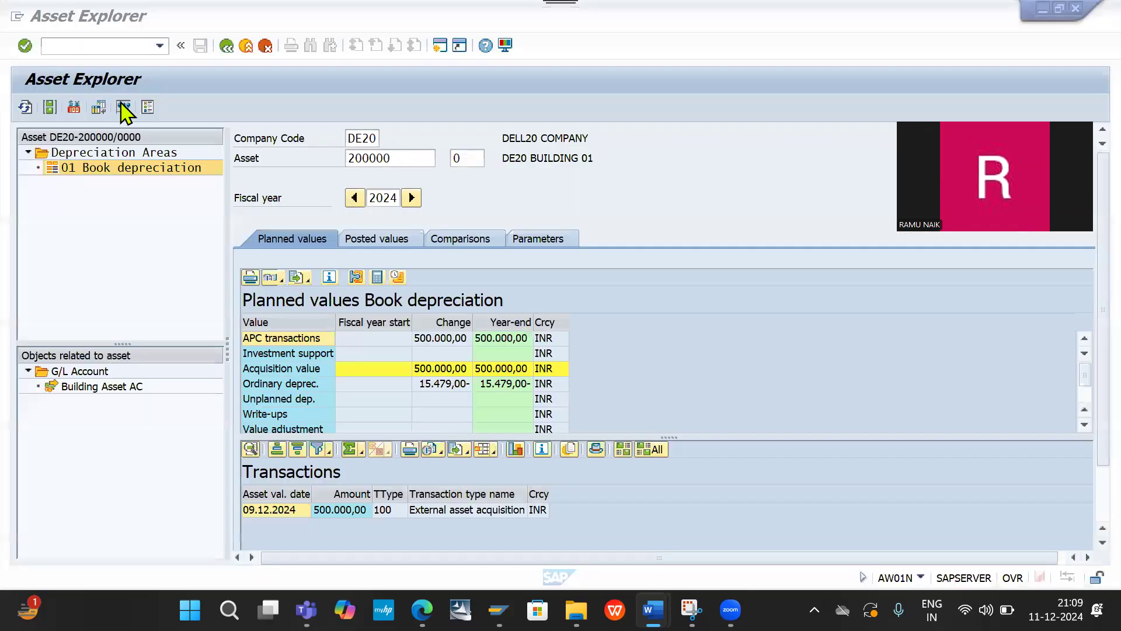
left_click(71, 40)
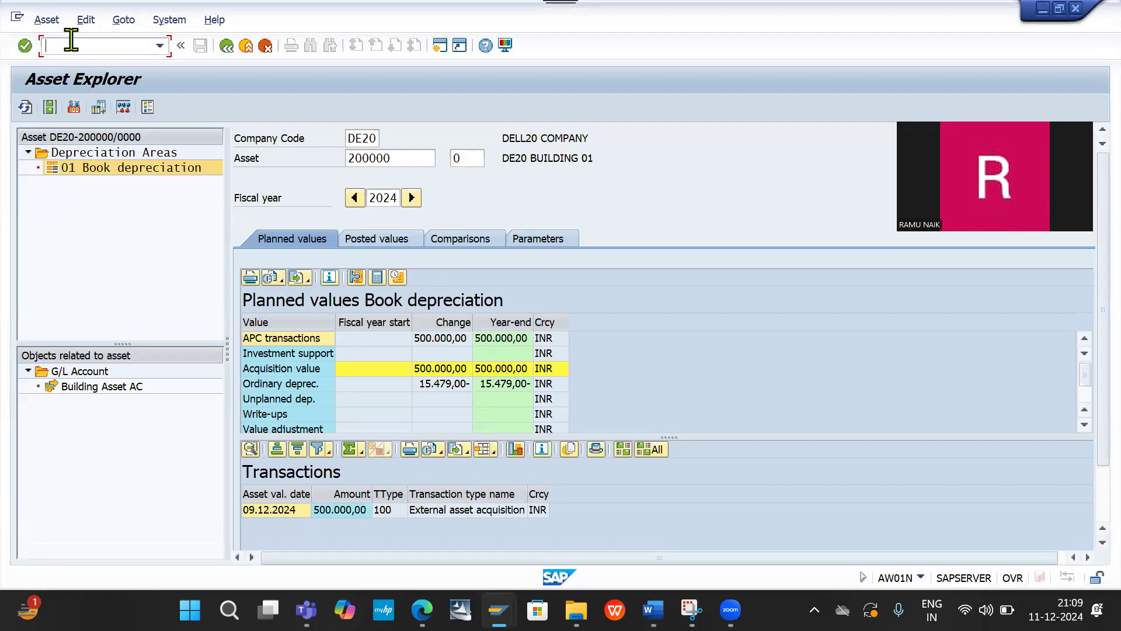
type("AS")
key("BackSpace")
key("BackSpace")
type("/NAS11")
key("Return")
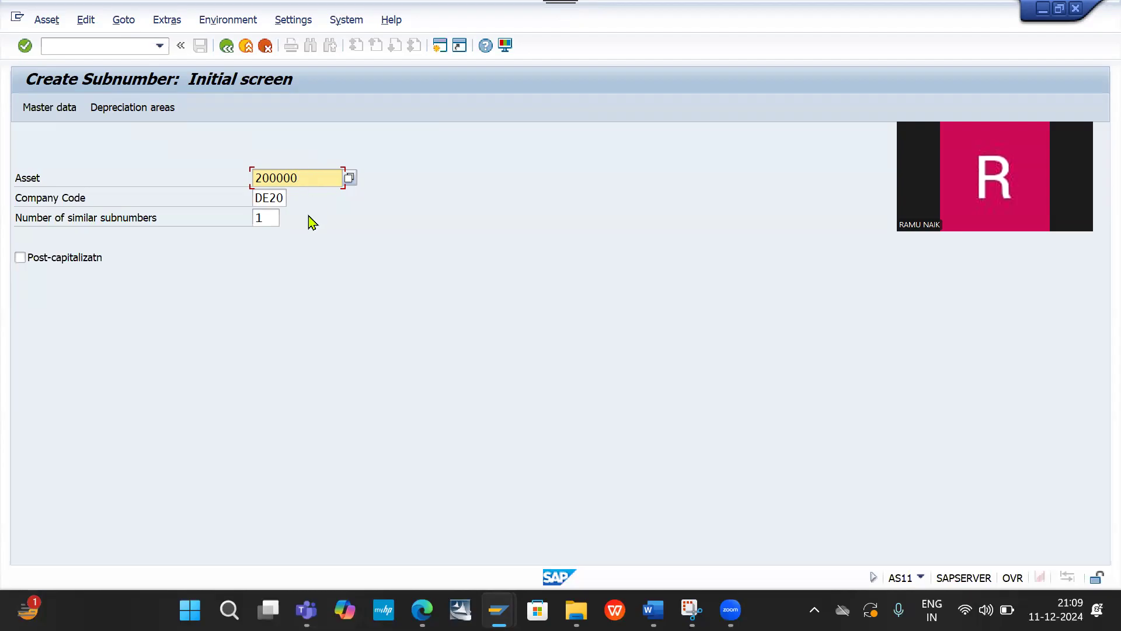
key("Return")
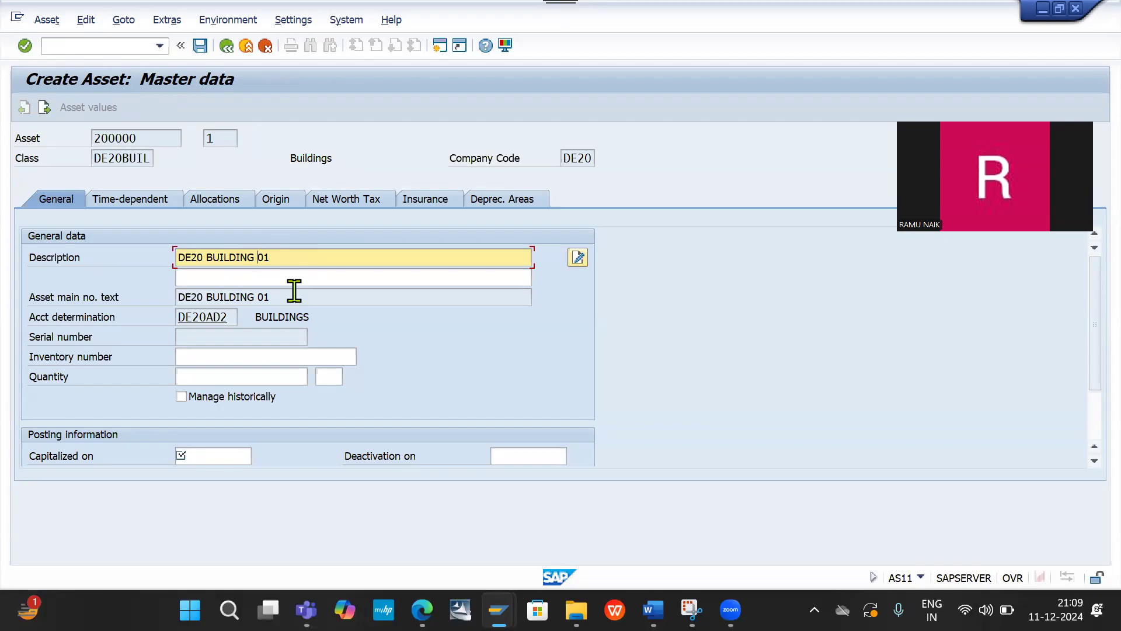
Describe the sub asset as "DE20 BUILDING Sub asset 01", capitalize it on 11.12.2024, check its depreciation area and save the master record
key("BackSpace")
type("ub asset 01")
left_click(200, 454)
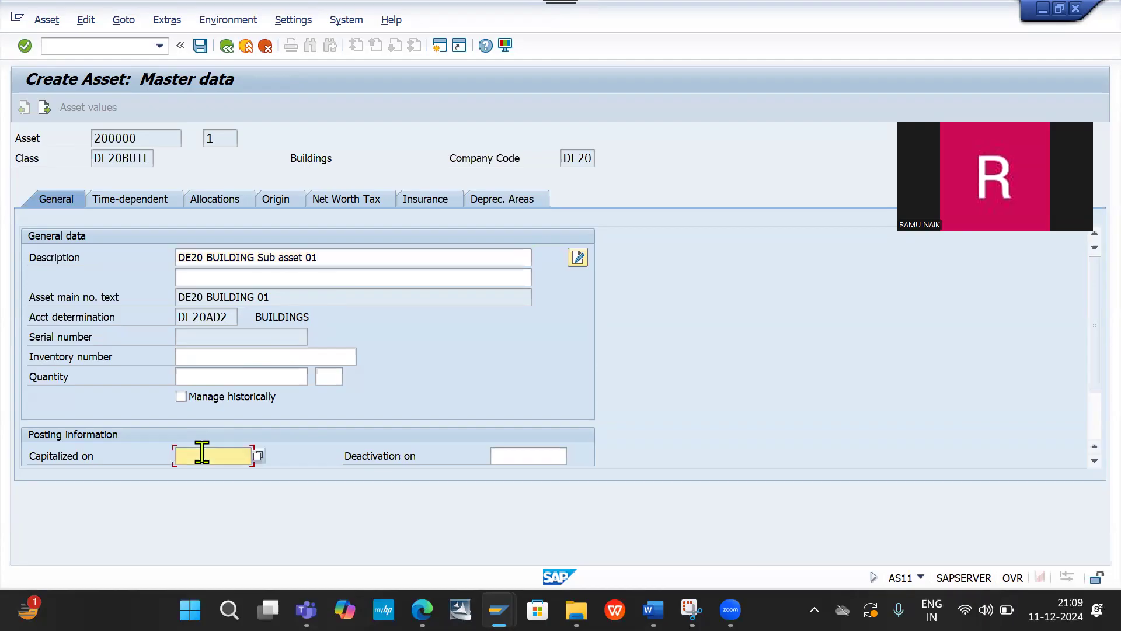
left_click(200, 454)
left_click(206, 474)
left_click(500, 201)
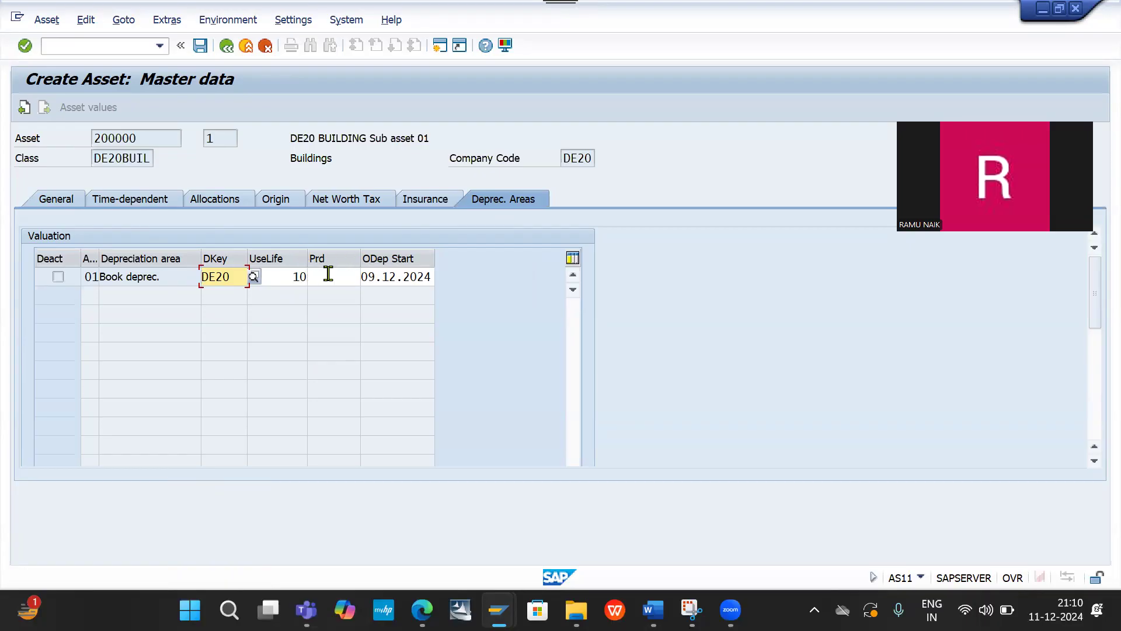
left_click(199, 52)
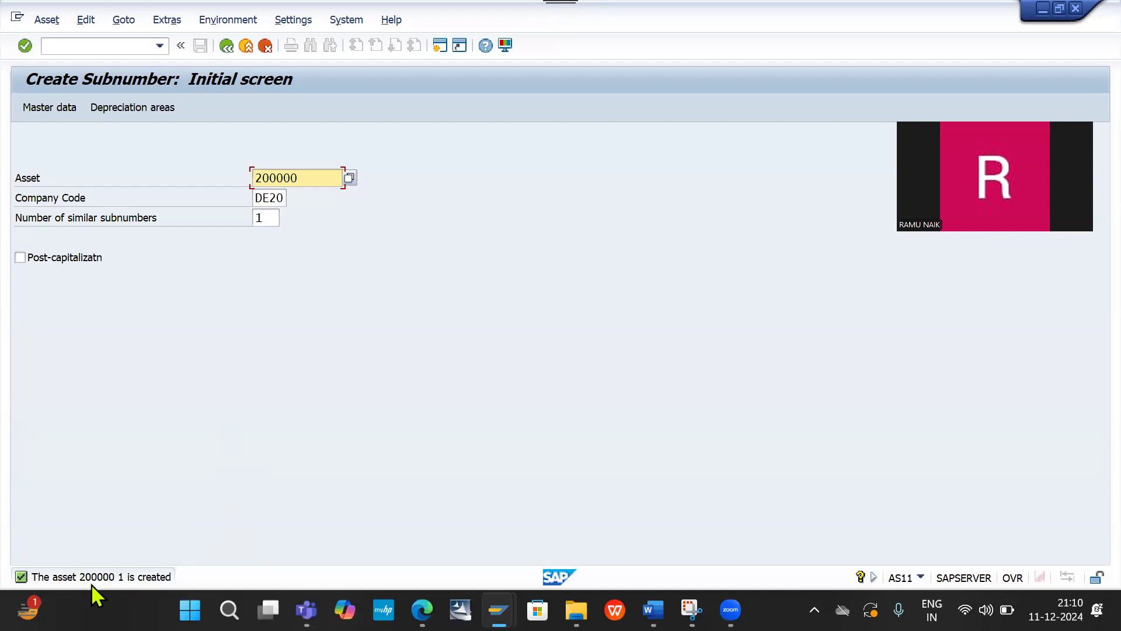
Open the Asset Explorer (AW01N) to view the planned values of DE20 BUILDING Sub asset 01
left_click(114, 44)
key("Down")
key("Down")
key("Return")
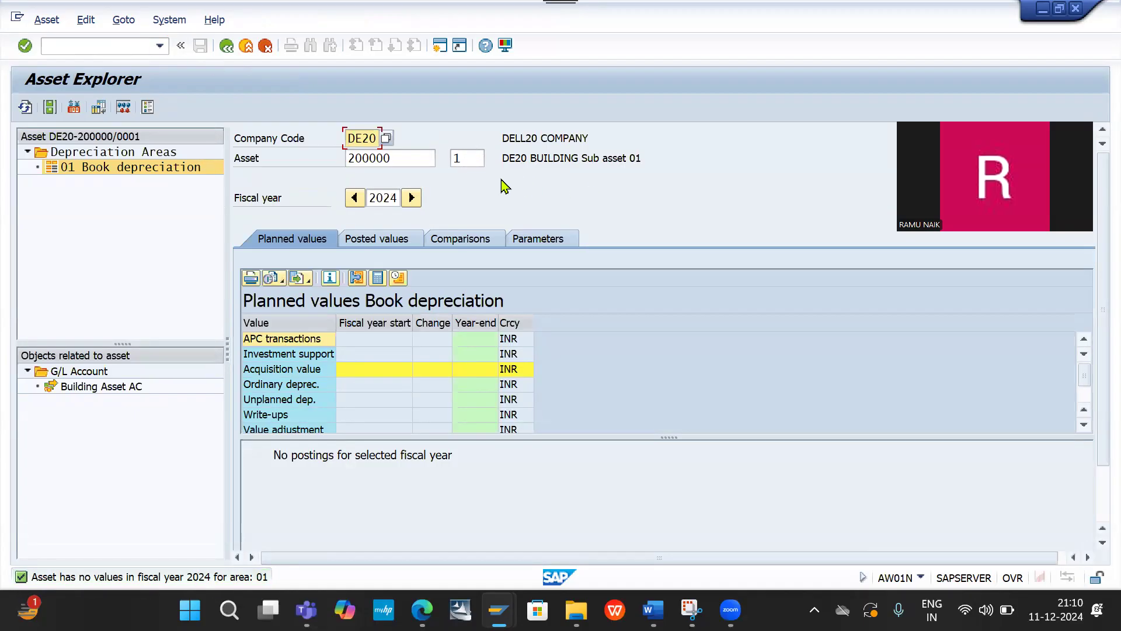
Alternate twice between subnumbers 0 and 1 to compare the main asset's planned values and transactions with the sub asset's, ending on subnumber 1
left_click(473, 159)
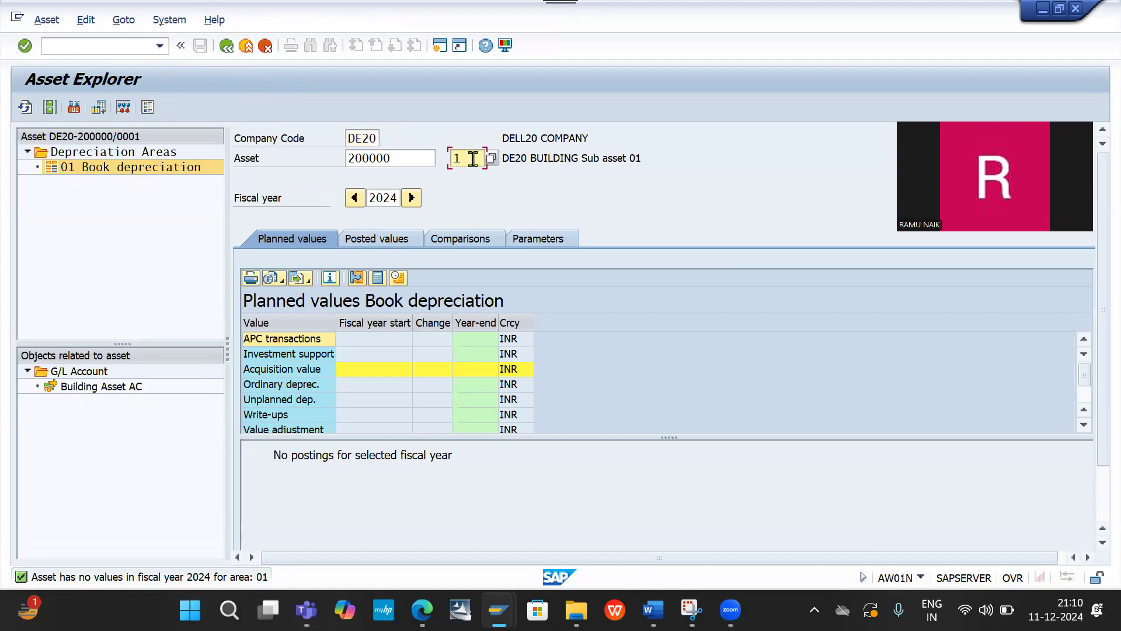
key("BackSpace")
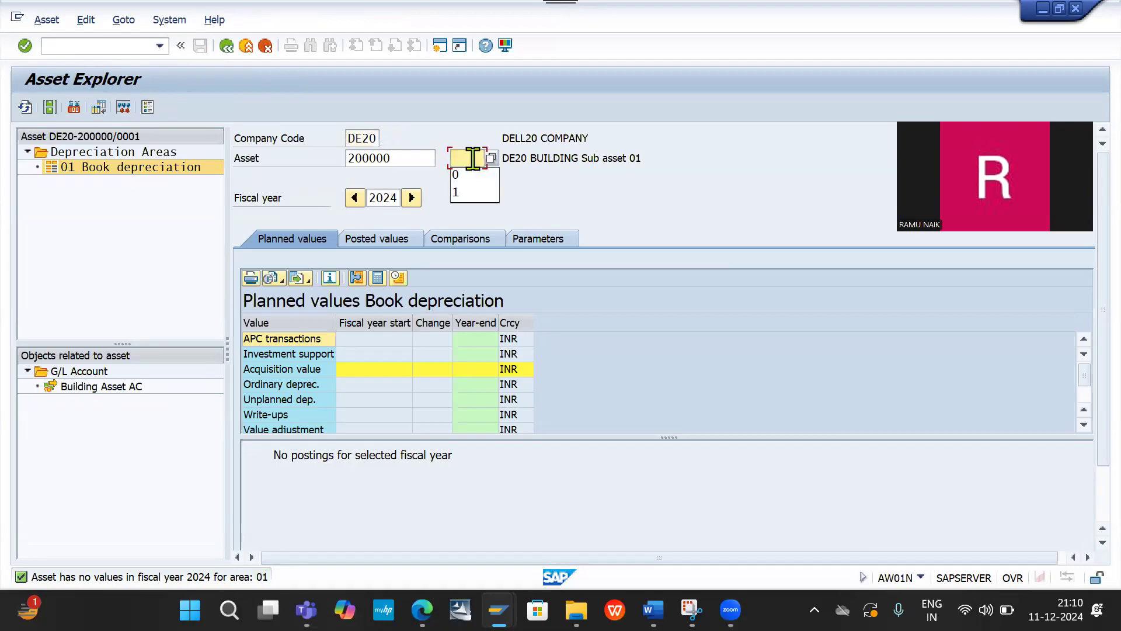
type("0")
key("Return")
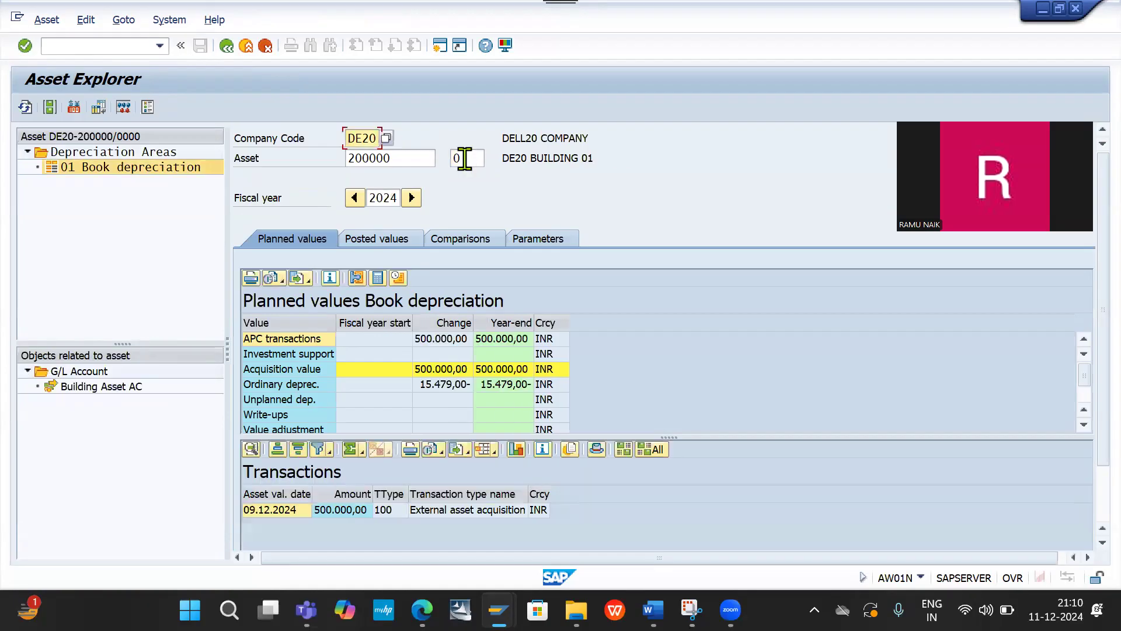
left_click(463, 158)
key("BackSpace")
type("1")
key("Return")
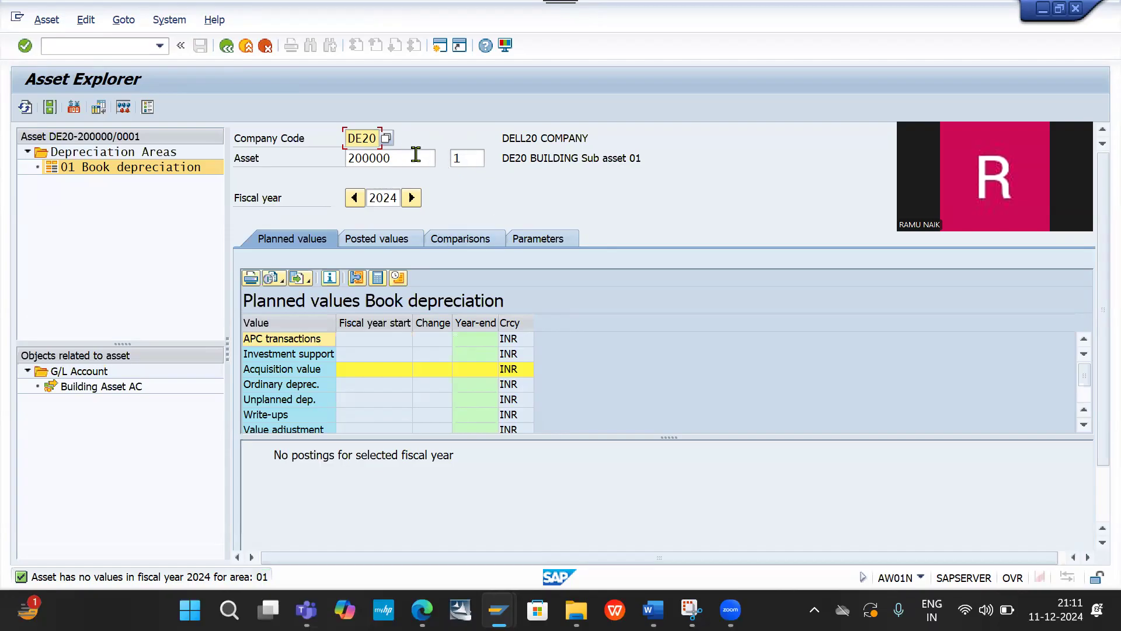
left_click(467, 158)
key("BackSpace")
type("0")
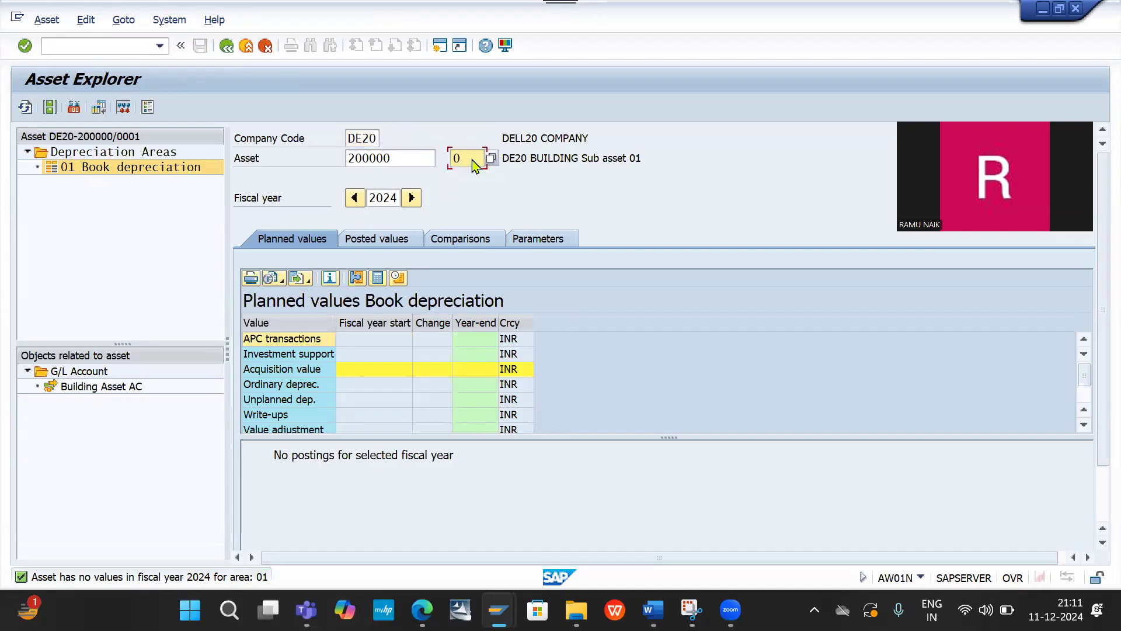
key("Return")
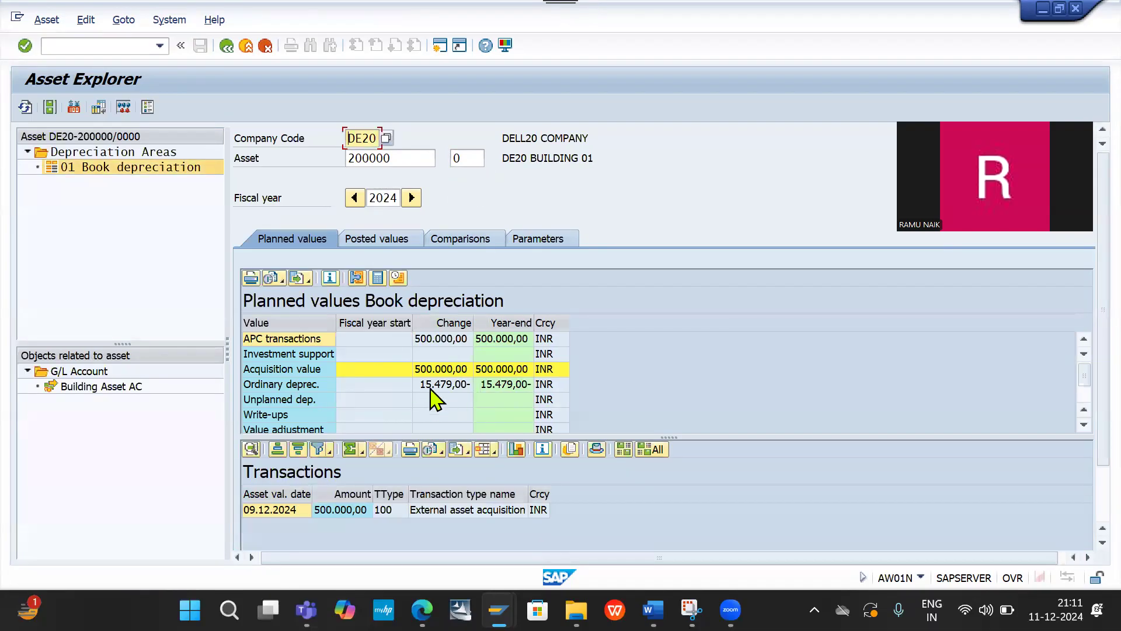
left_click(471, 158)
key("BackSpace")
type("1")
key("Return")
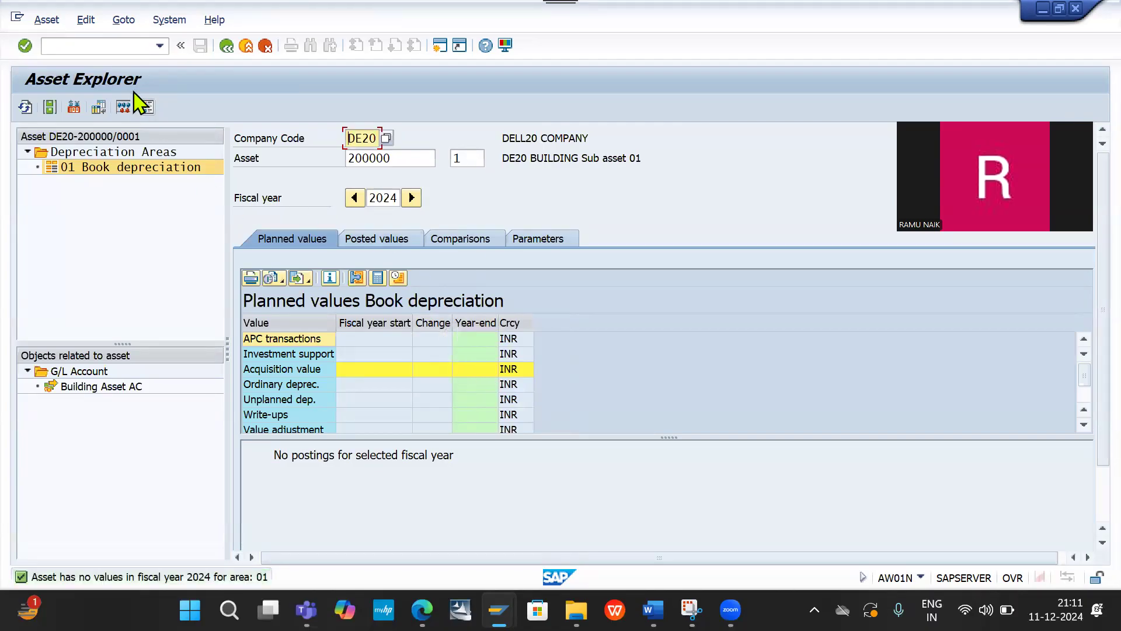
Leave the Asset Explorer and start the G/L account posting transaction F-02
left_click(98, 44)
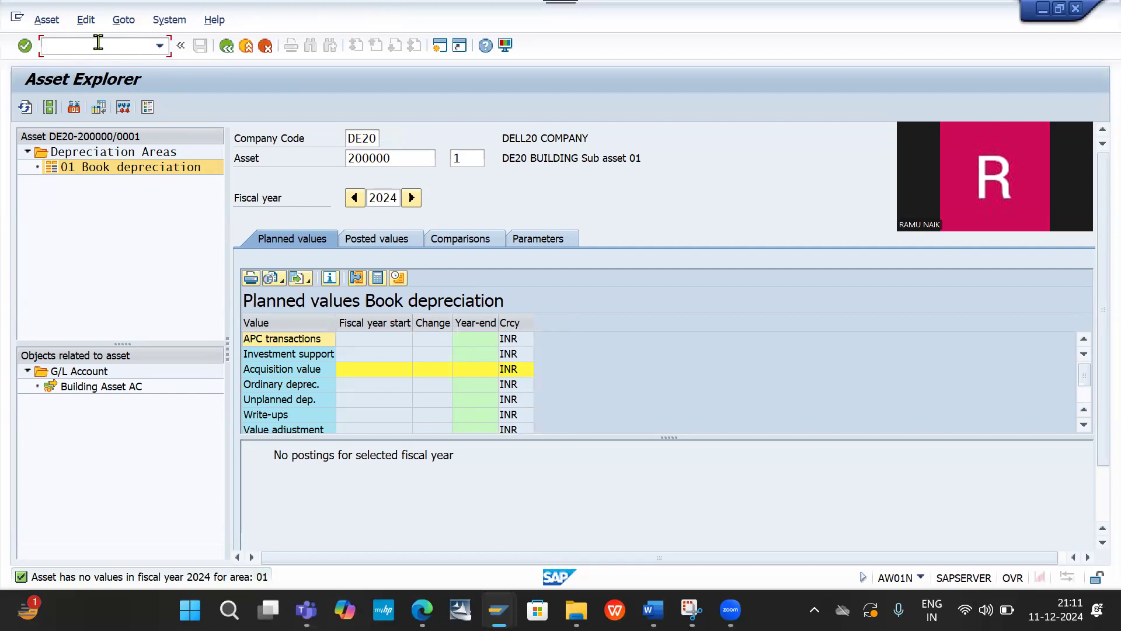
type("f-02")
key("Return")
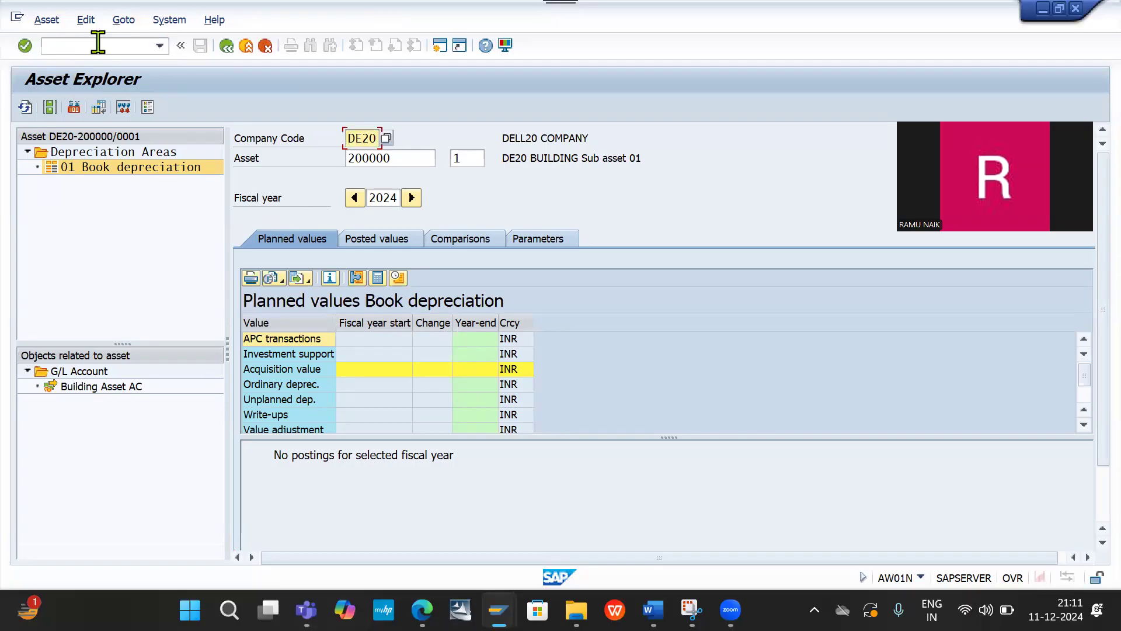
left_click(98, 43)
type("/")
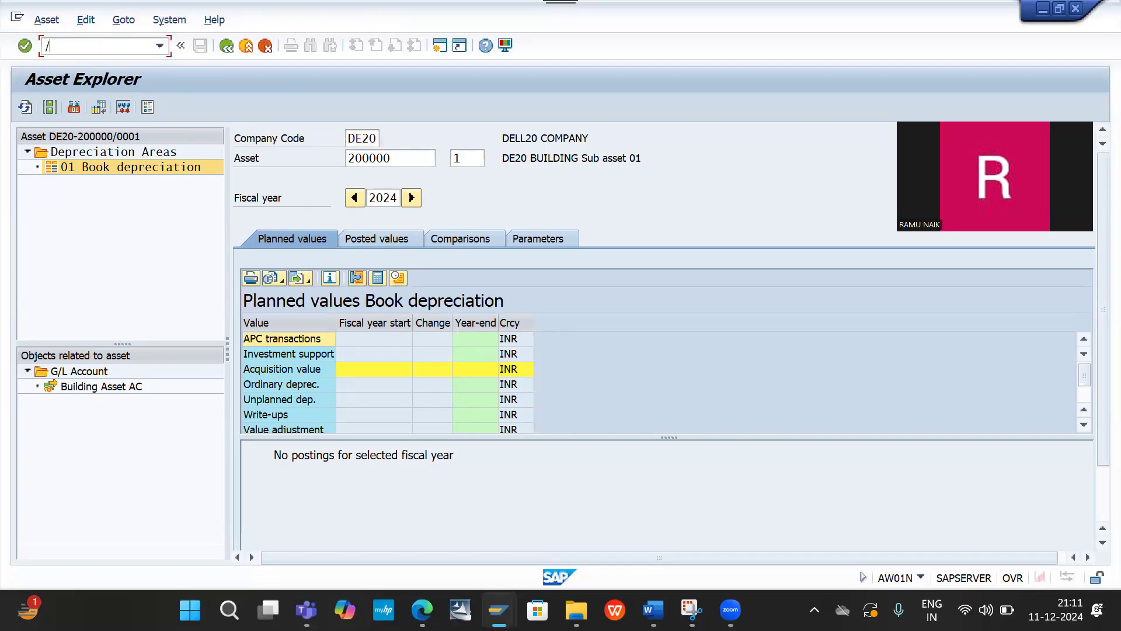
type("nf-02")
key("Return")
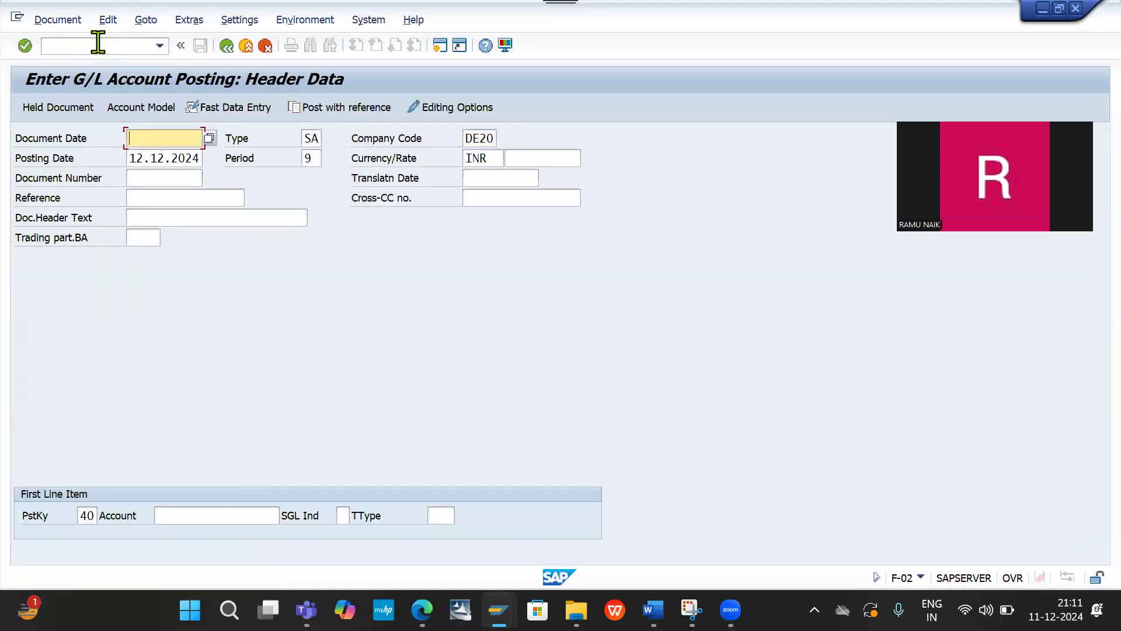
Set both the document date and the posting date to 11.12.2024
key("BackSpace")
key("Down")
key("Return")
key("Down")
type("11.12.2024")
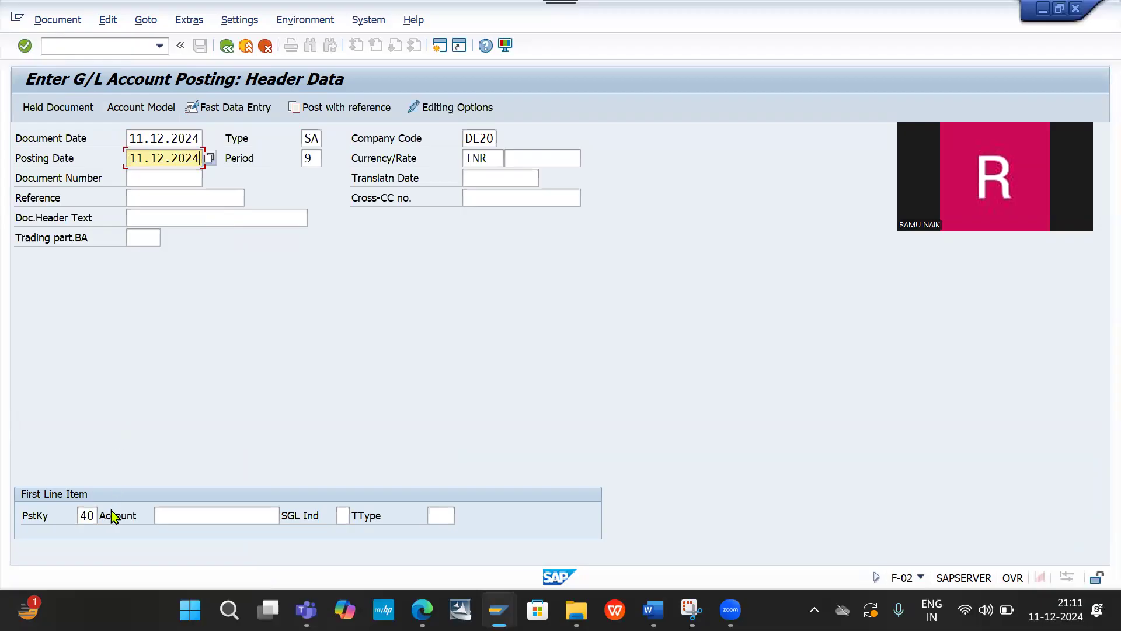
Enter the first line item with posting key 70, DE20 BUILDING SUB ASSET 01 as account and transaction type 100, and proceed to its details
left_click(85, 515)
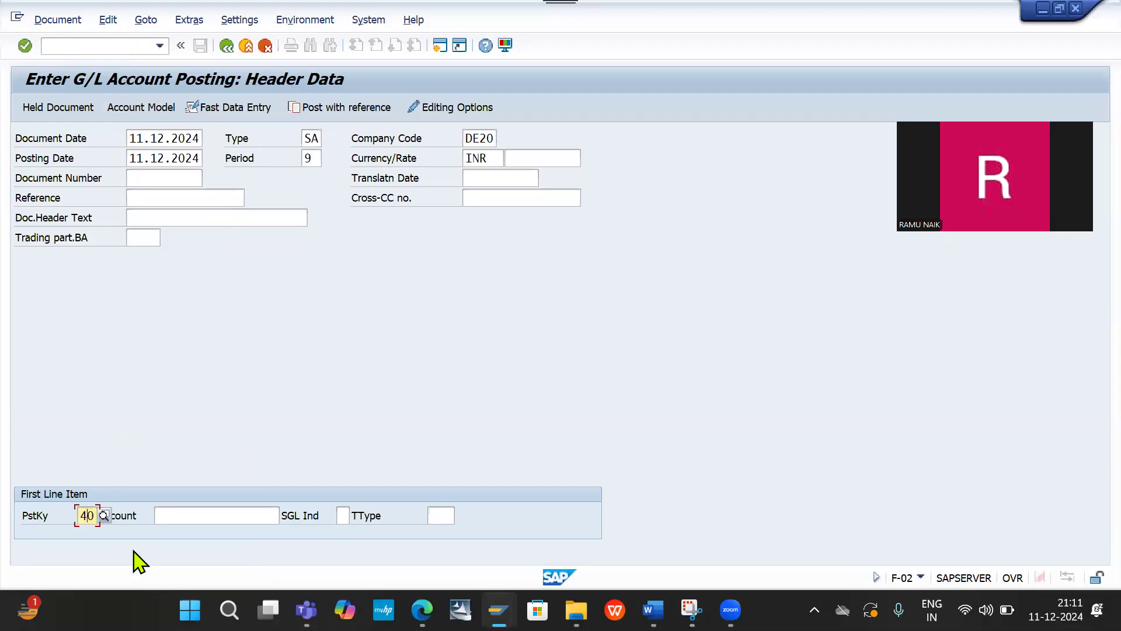
key("BackSpace")
type("70")
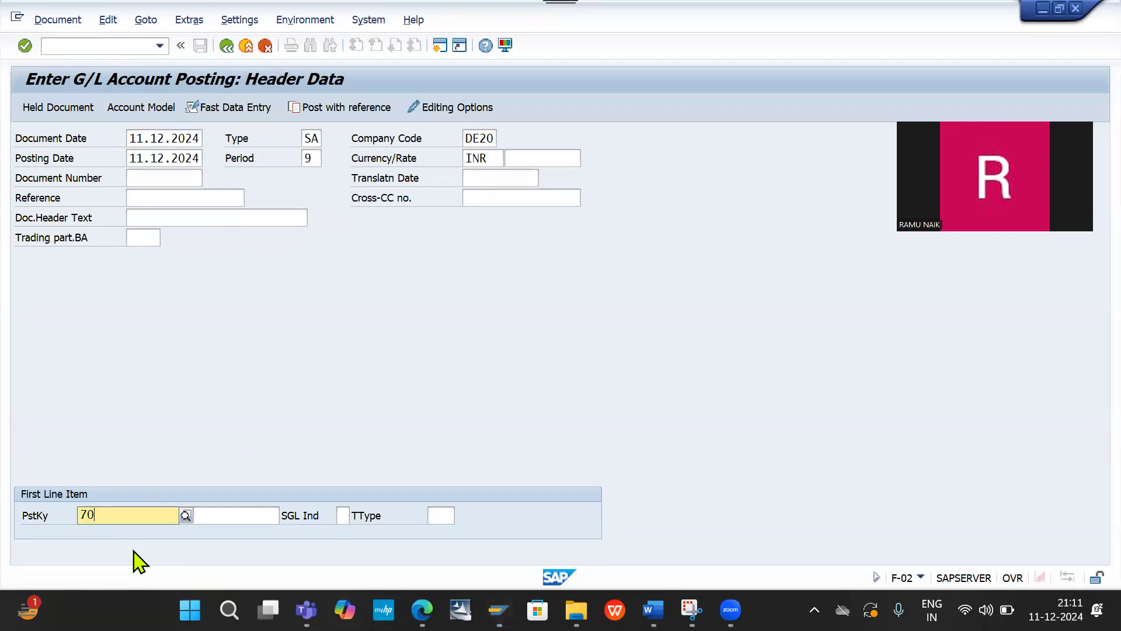
key("Tab")
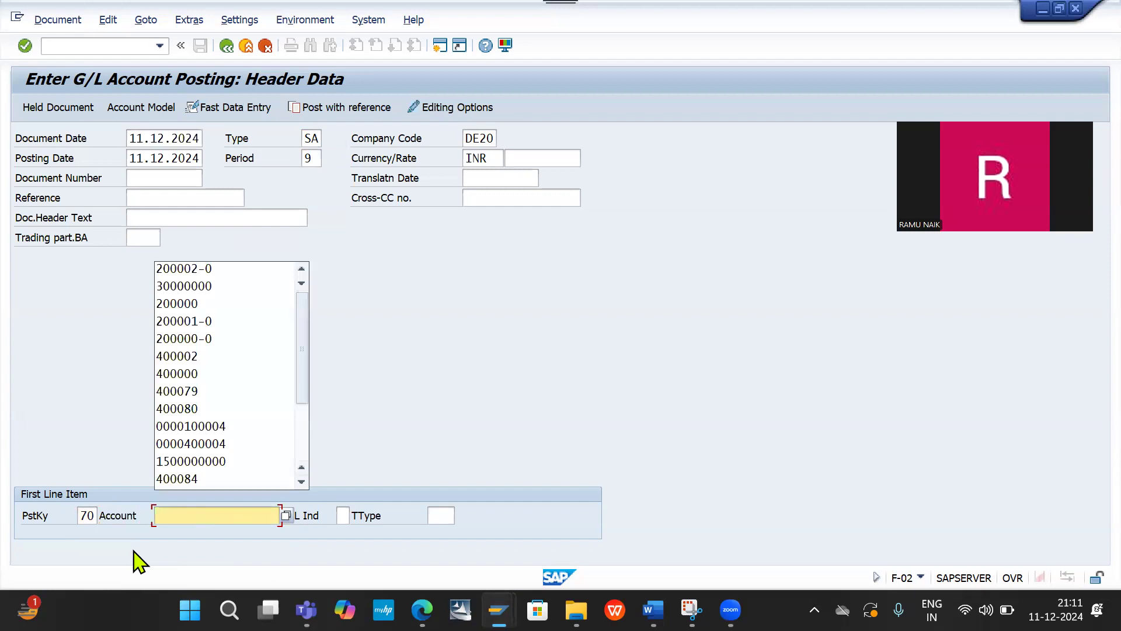
key("Up")
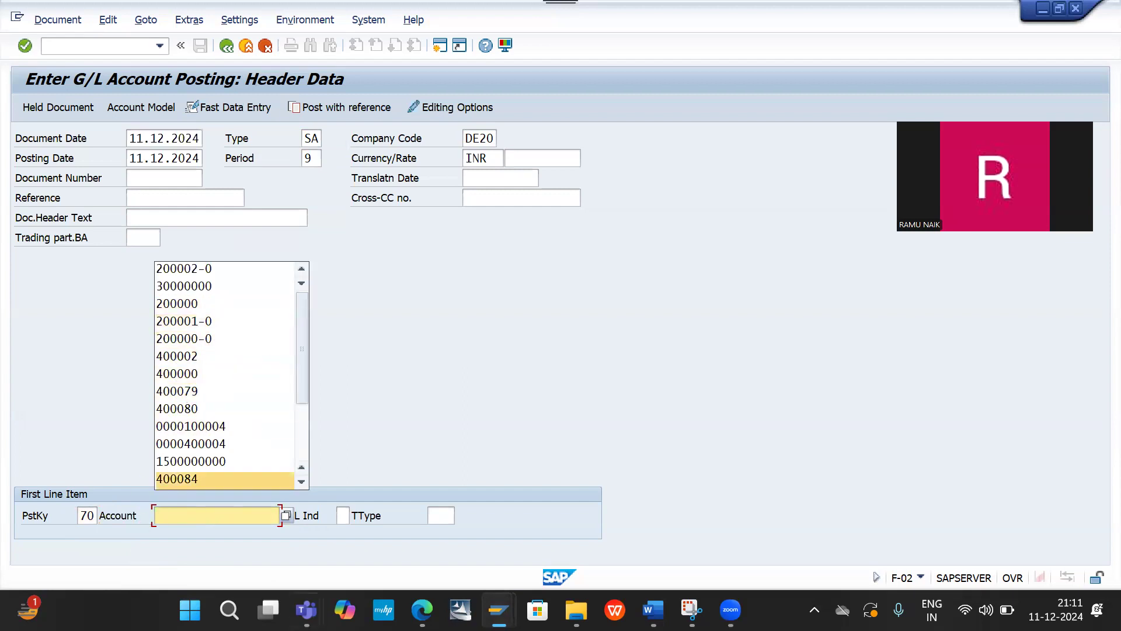
left_click(283, 516)
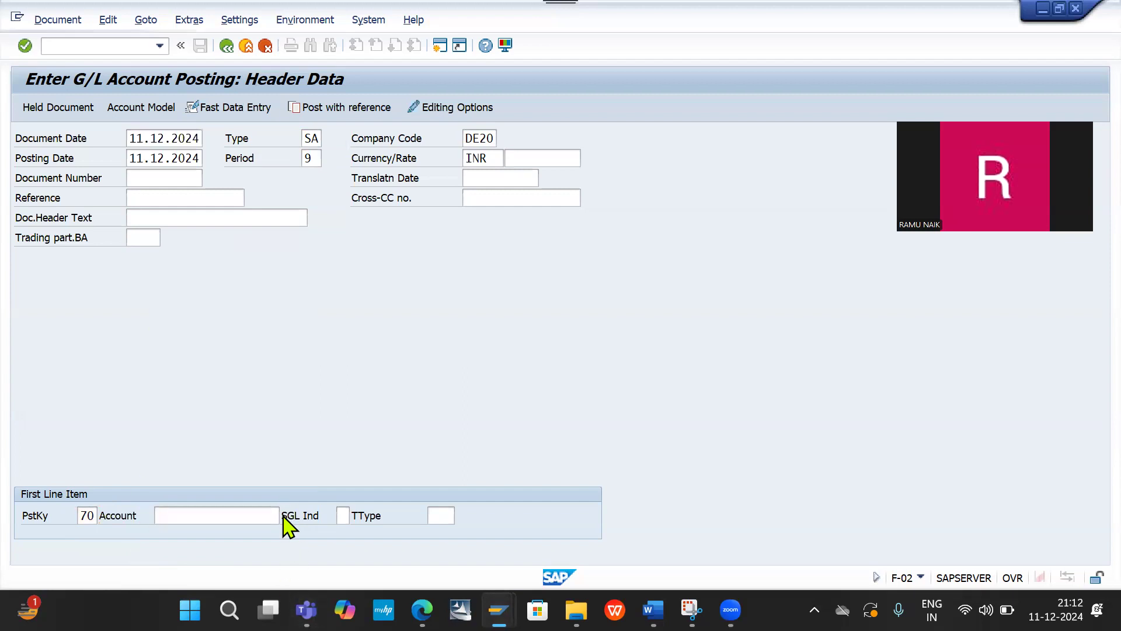
left_click(284, 515)
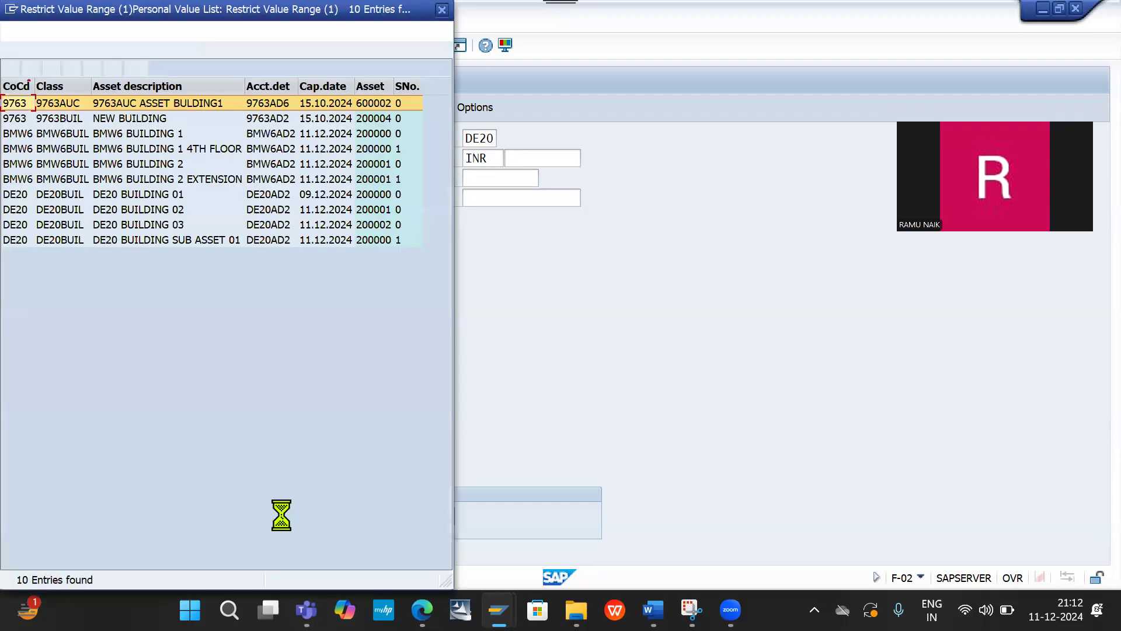
left_click(199, 241)
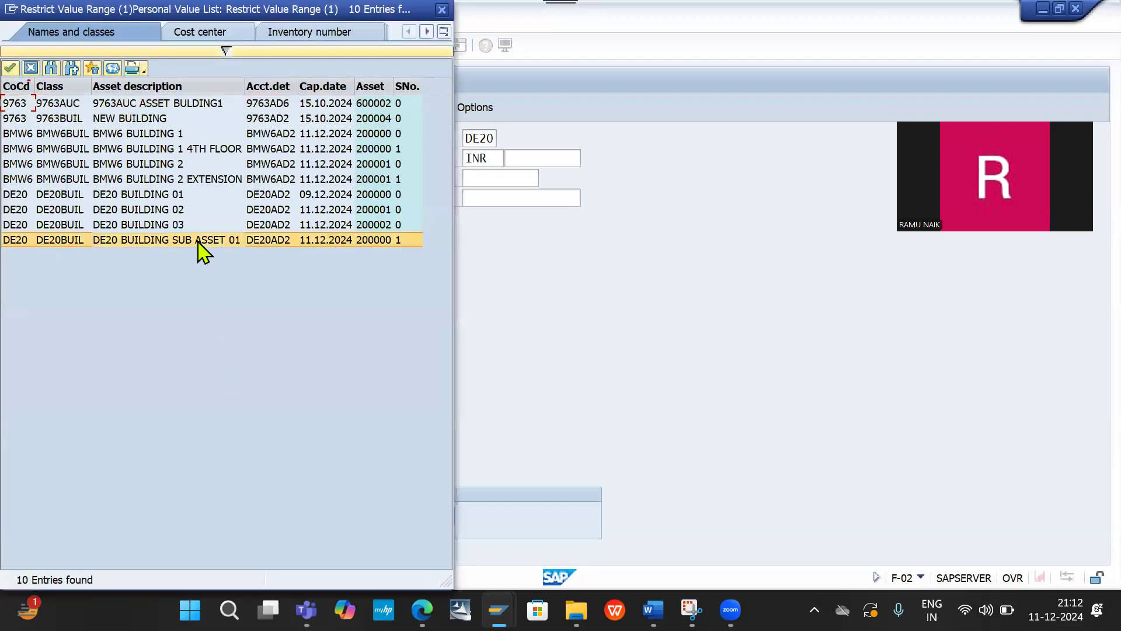
double_click(199, 240)
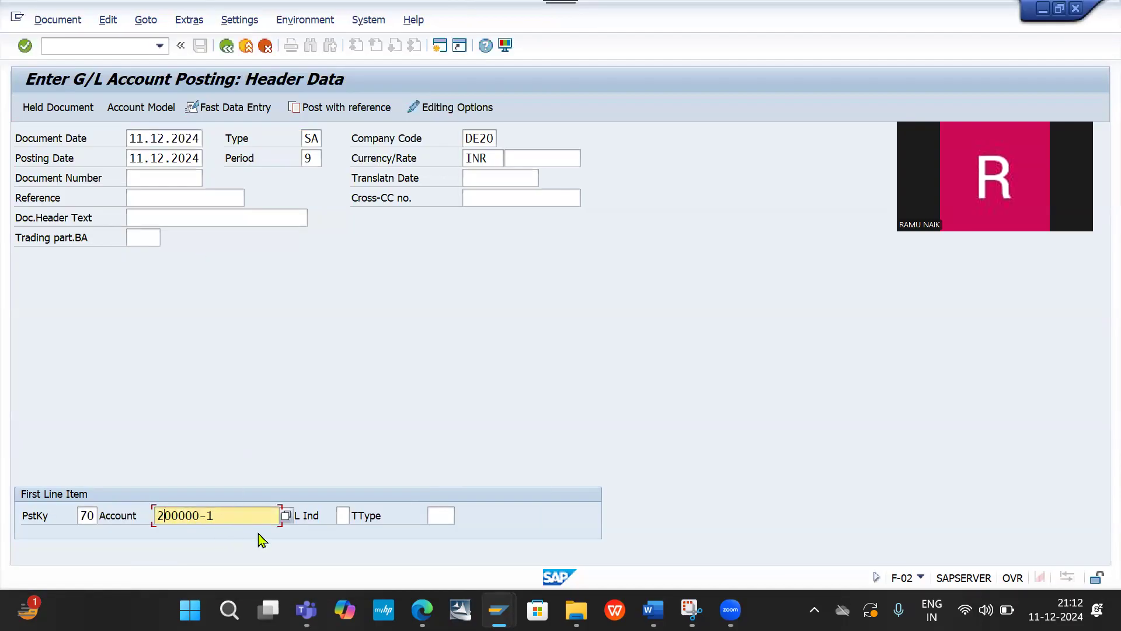
left_click(438, 513)
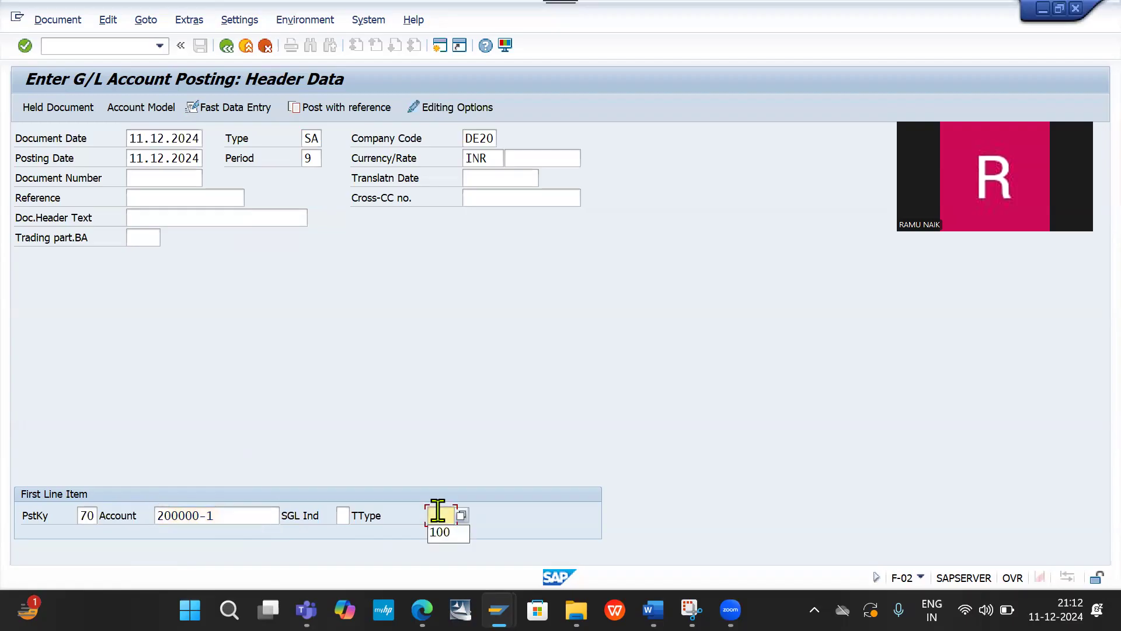
left_click(448, 540)
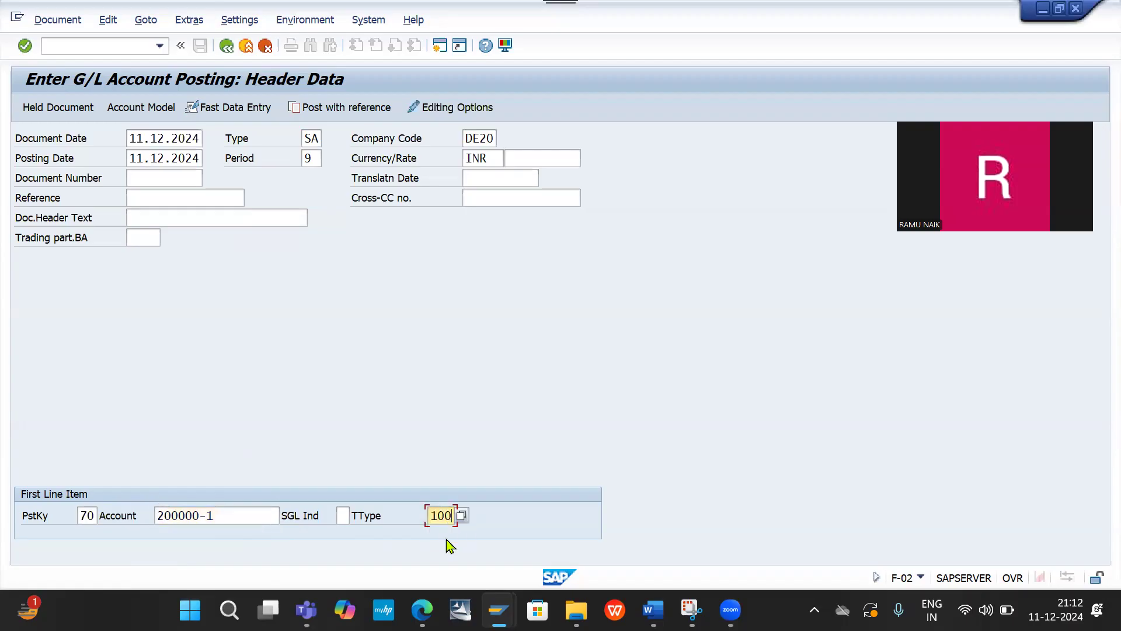
key("Return")
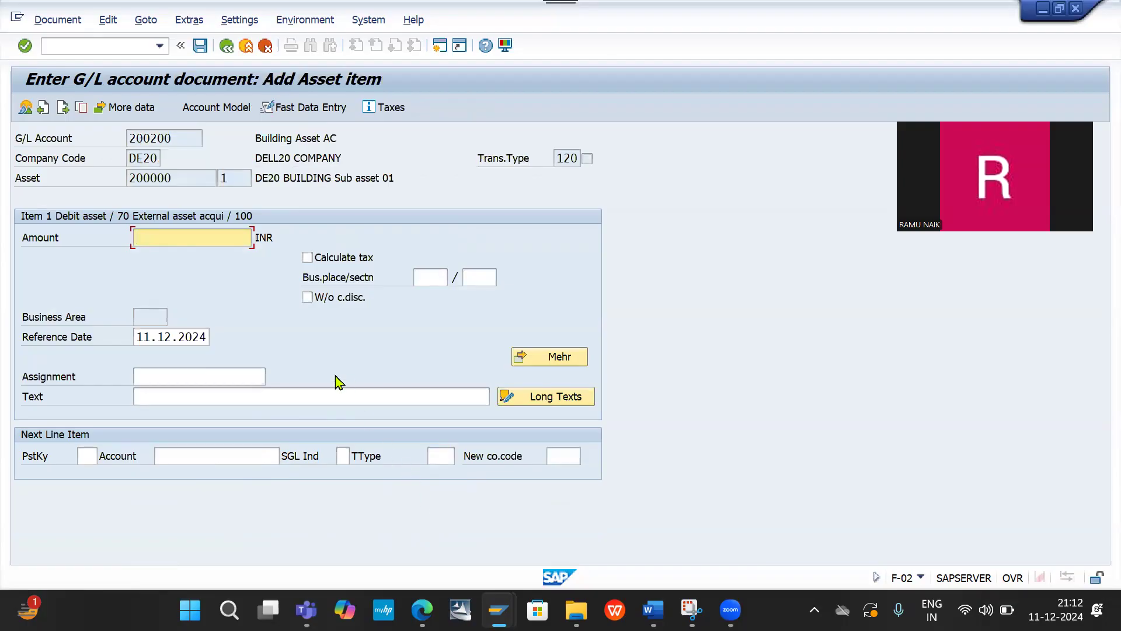
Set the asset item's amount to 200000 and add a next line item with posting key 50 and G/L account 200000
type("2")
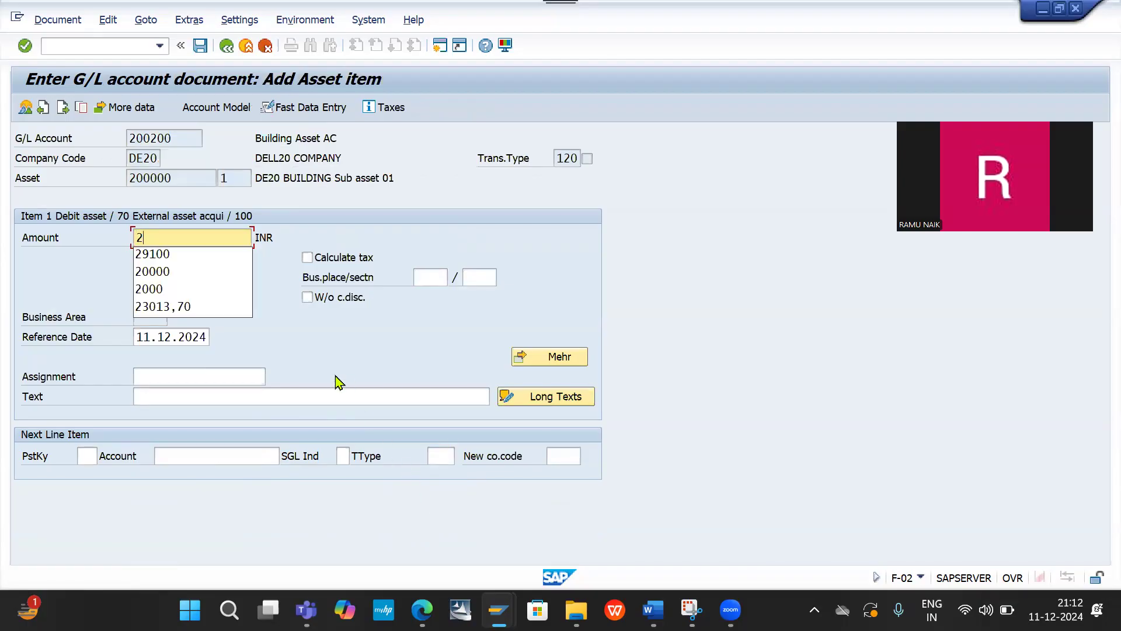
type("00000")
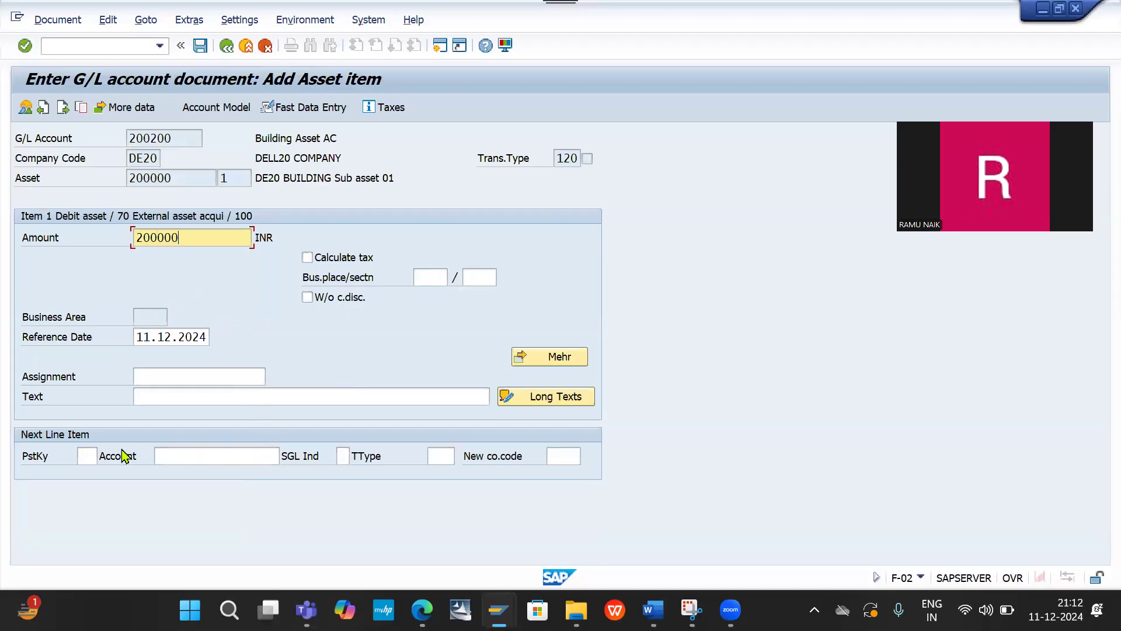
left_click(88, 455)
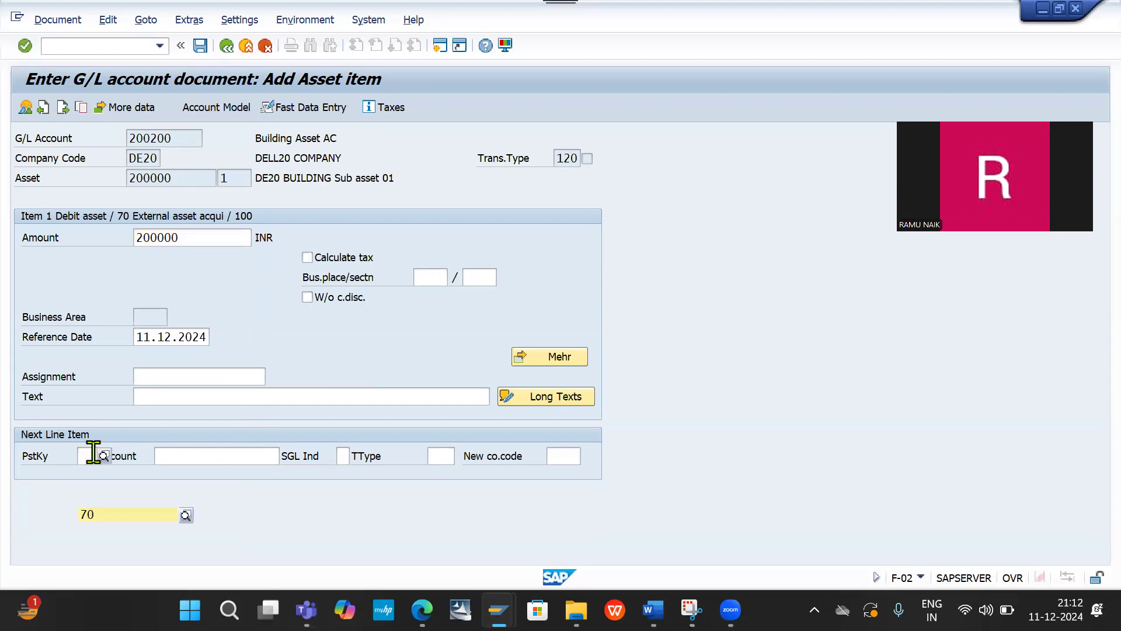
type("50")
key("Tab")
key("Tab")
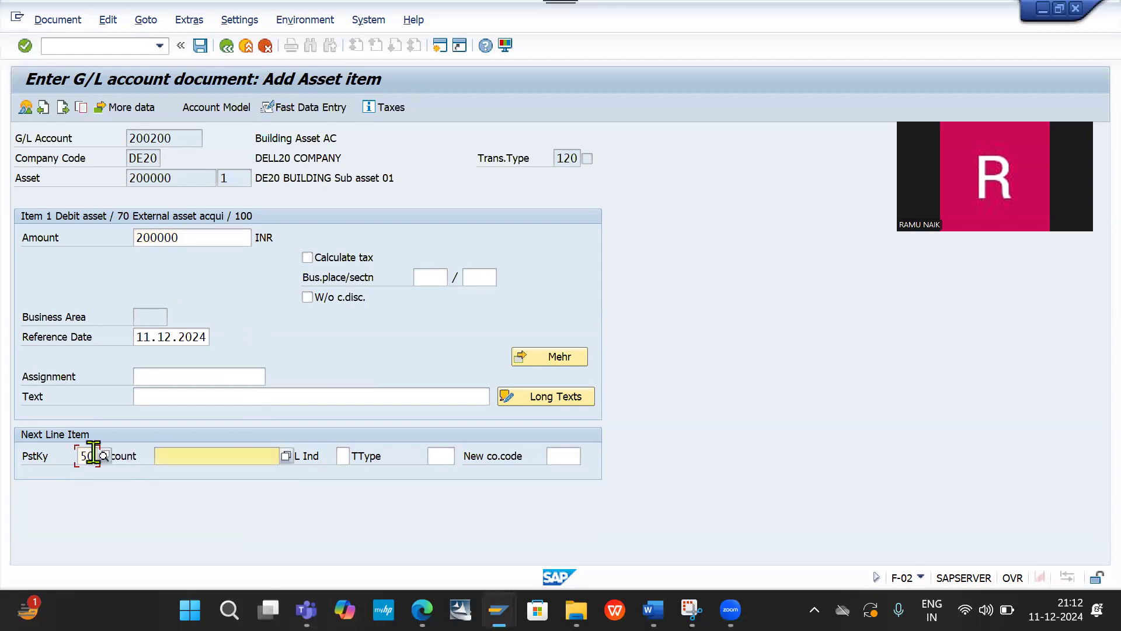
left_click(191, 455)
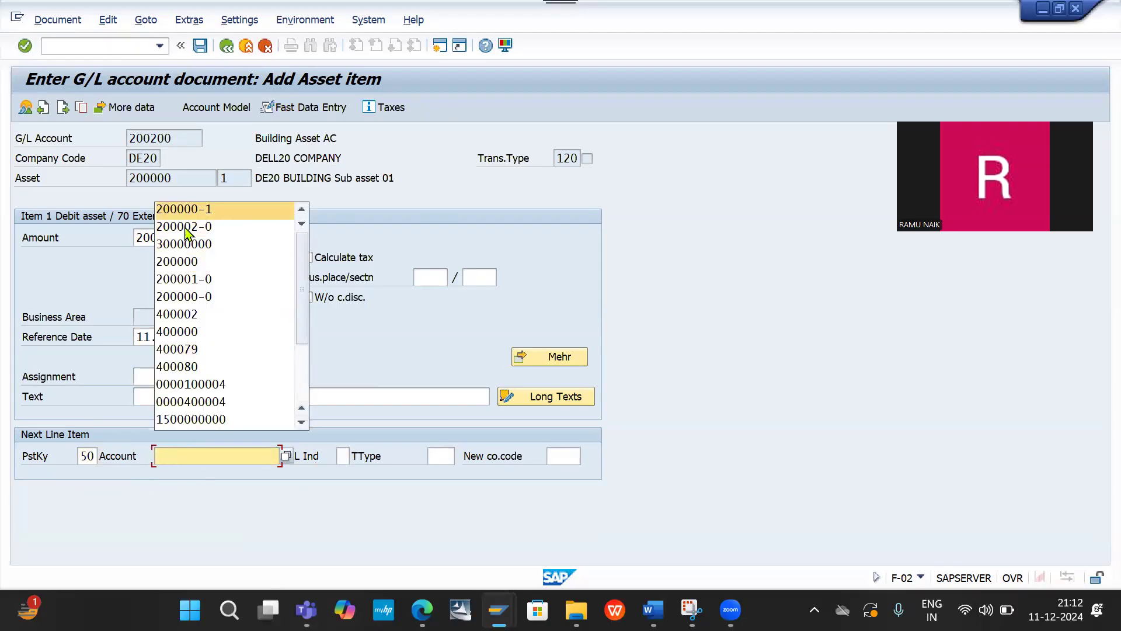
left_click(188, 262)
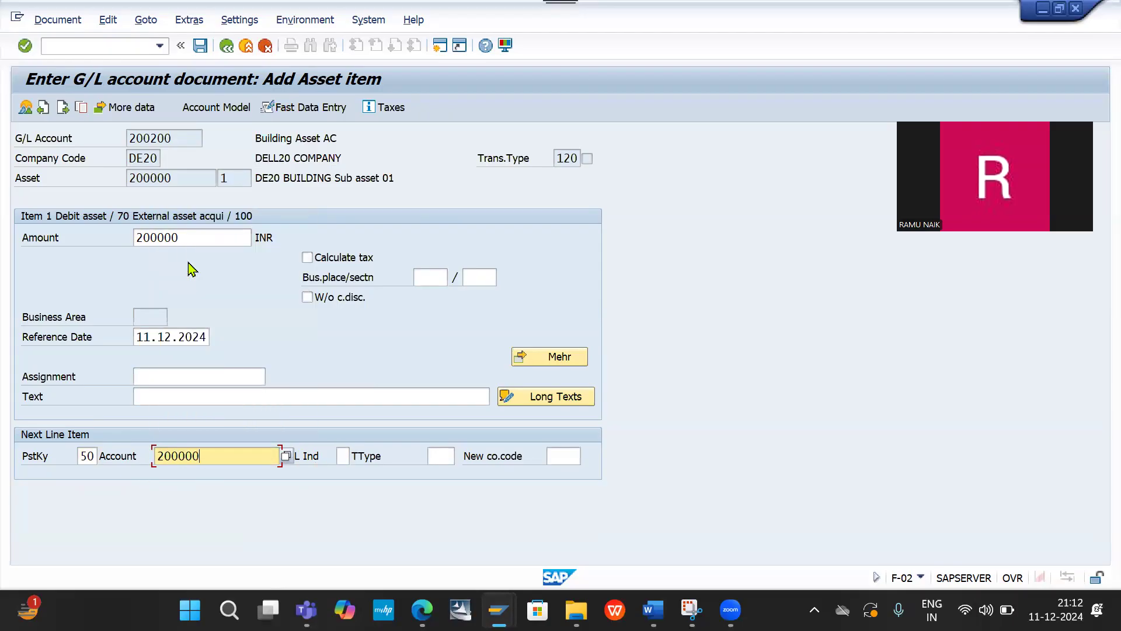
key("Return")
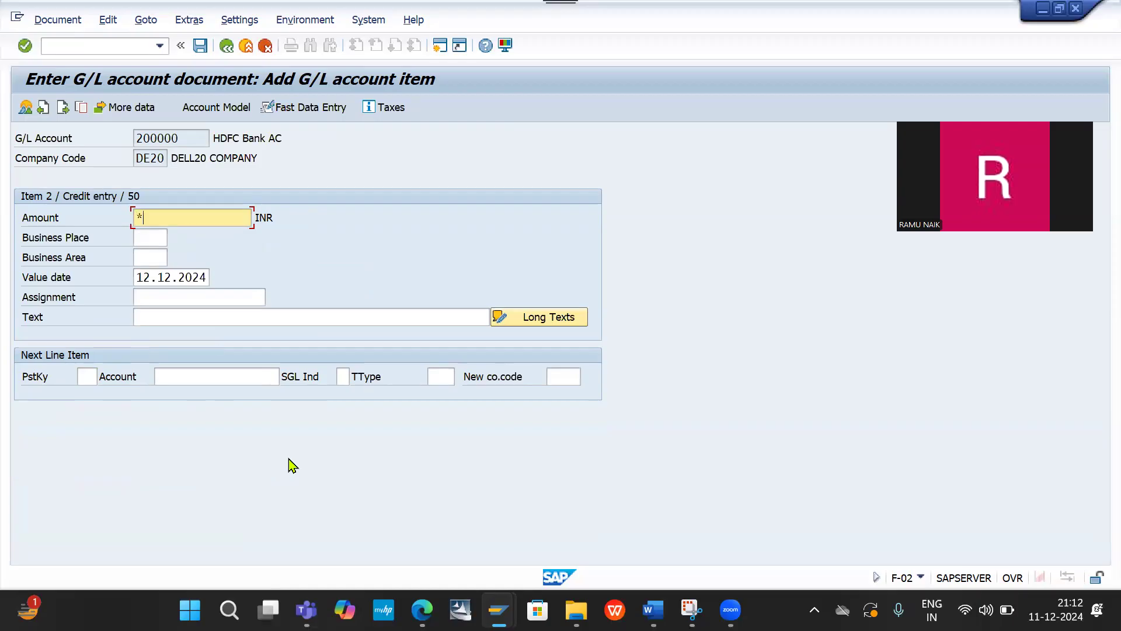
Enter * as the amount of the HDFC Bank credit item to take over the balance, and post the document
type("*")
key("Return")
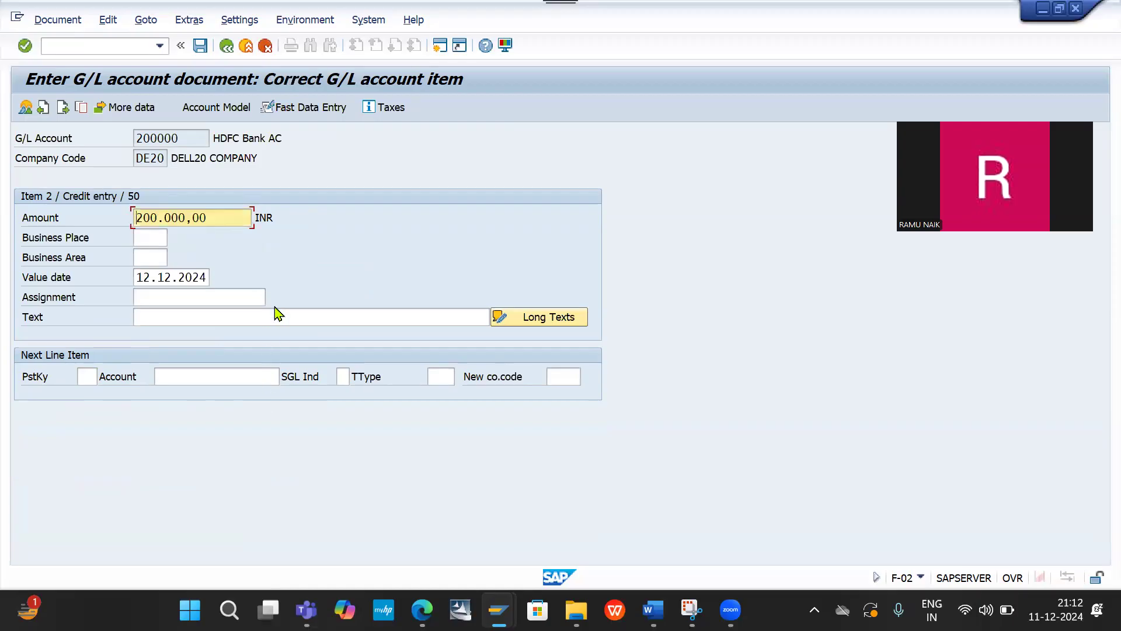
left_click(201, 46)
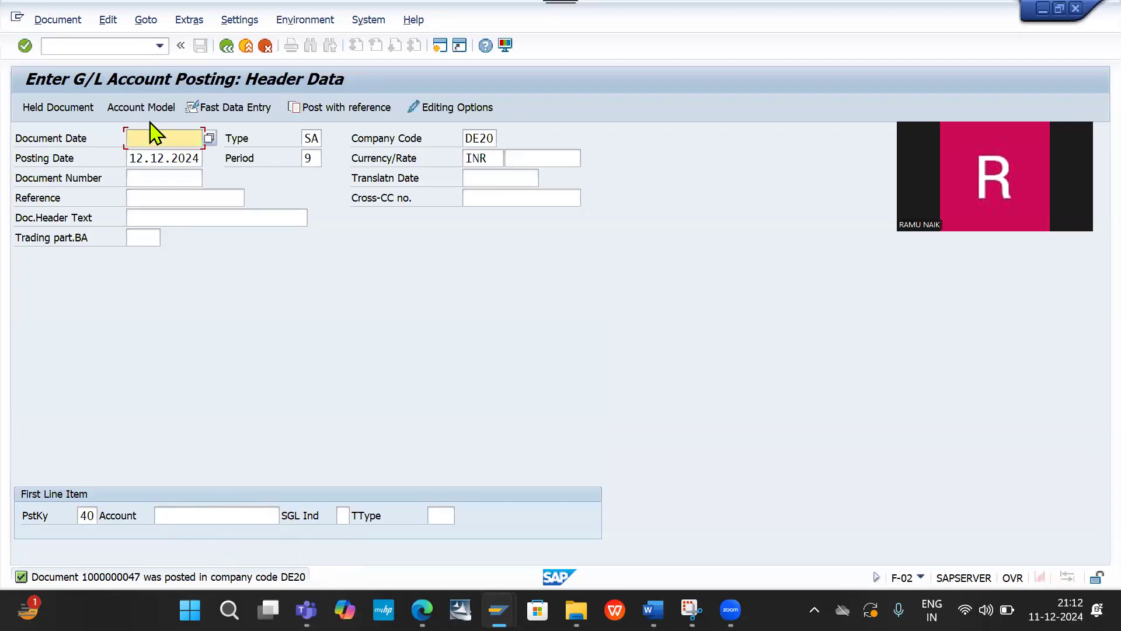
Switch to the Asset Explorer transaction AW01N to view the planned values and transactions of the building sub asset
left_click(90, 45)
key("Down")
key("Down")
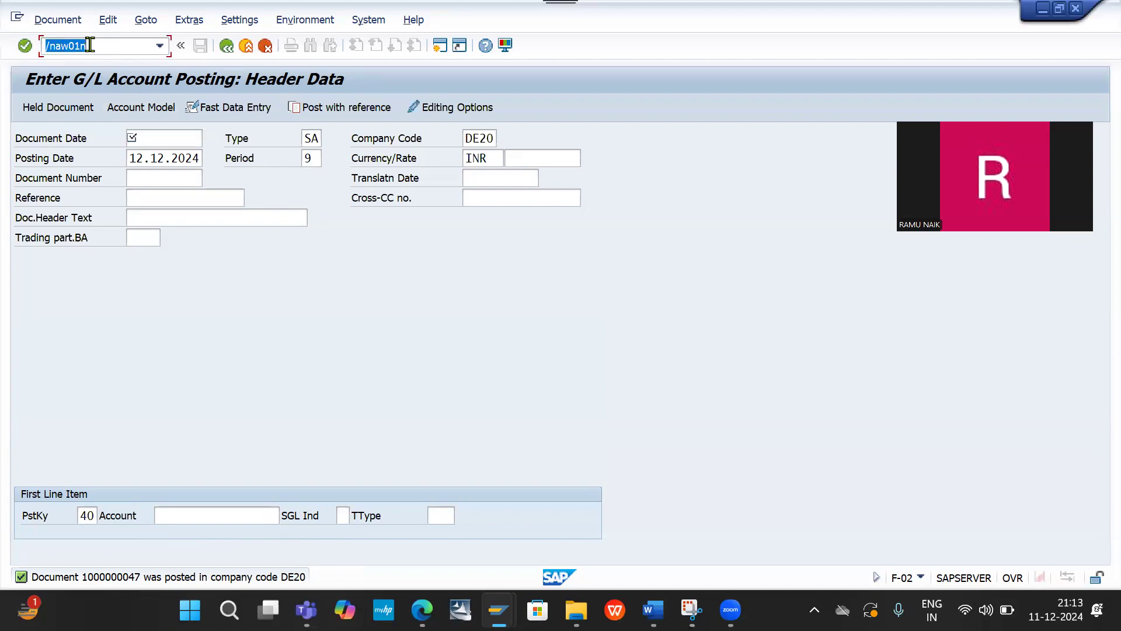
key("Return")
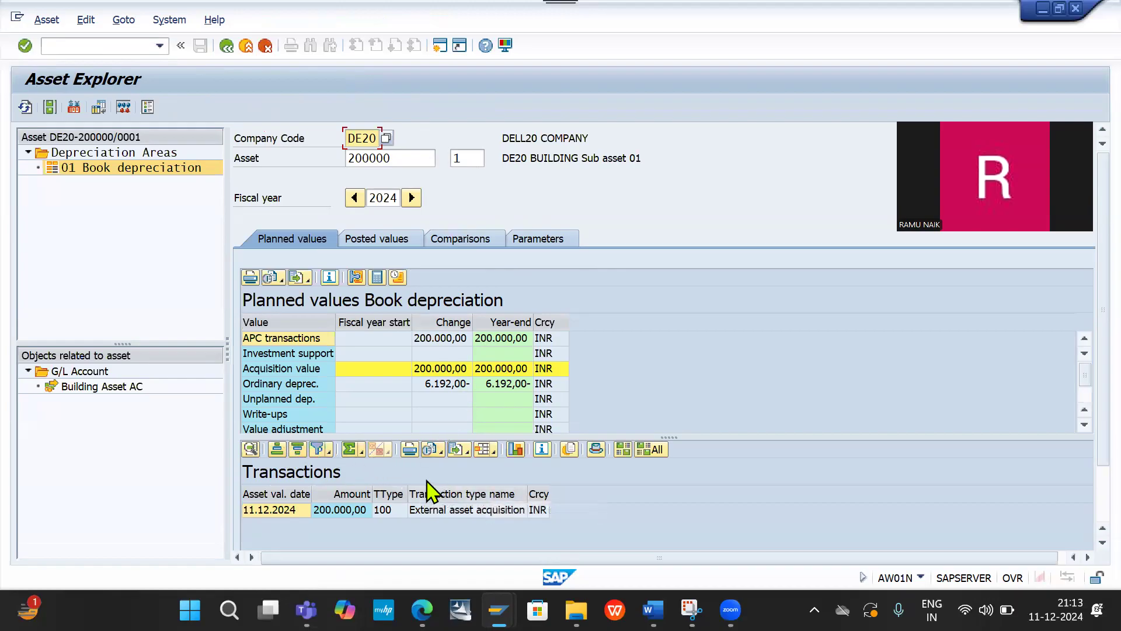
Examine the sub asset's posted values for 2024 and its planned depreciation by period through period 12
left_click(397, 238)
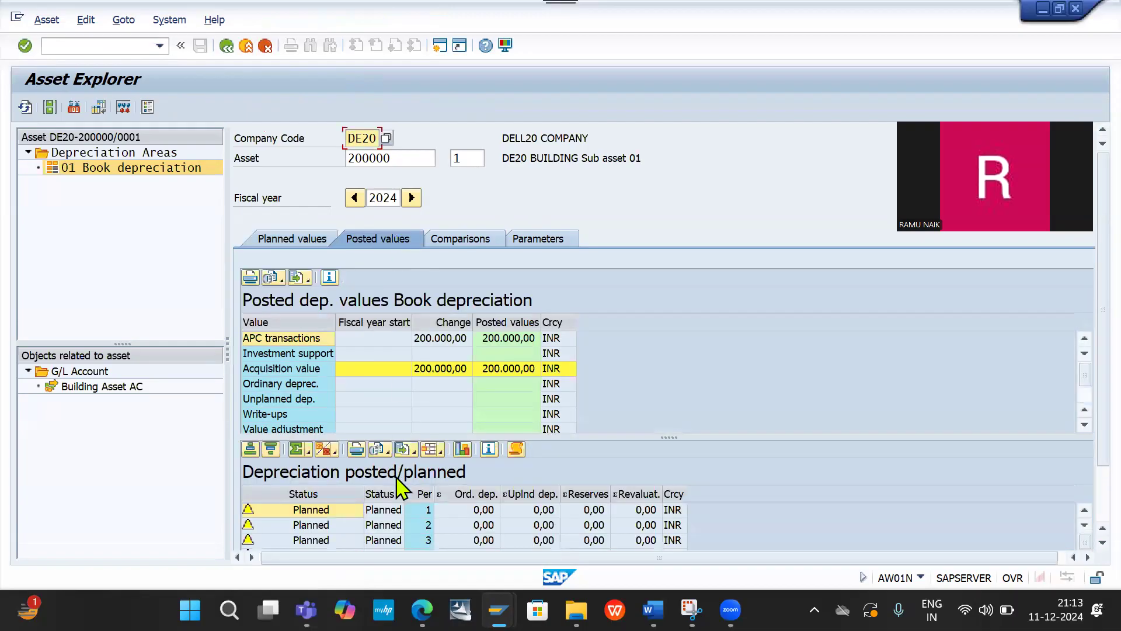
scroll(451, 527, "down", 2)
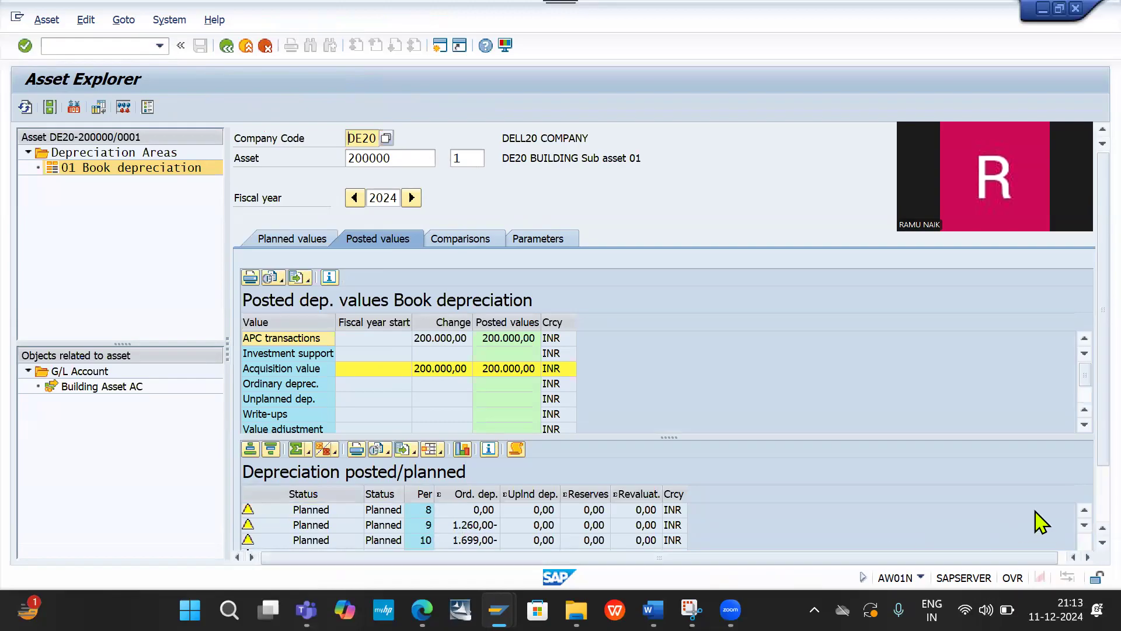
scroll(1082, 540, "down", 1)
scroll(1082, 549, "down", 3)
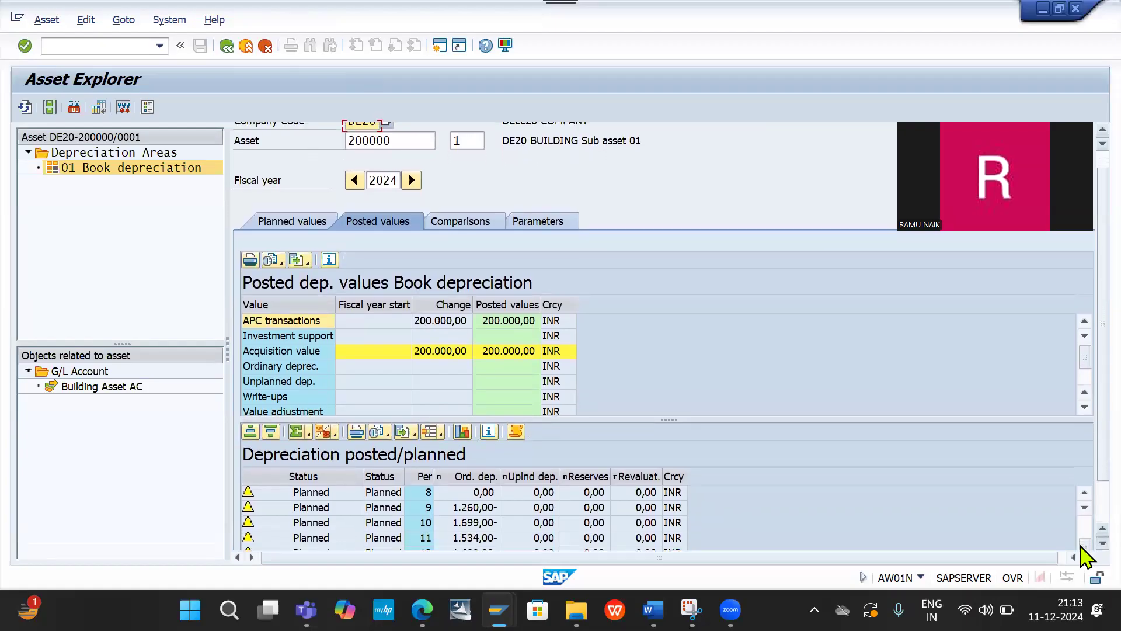
scroll(1081, 547, "down", 2)
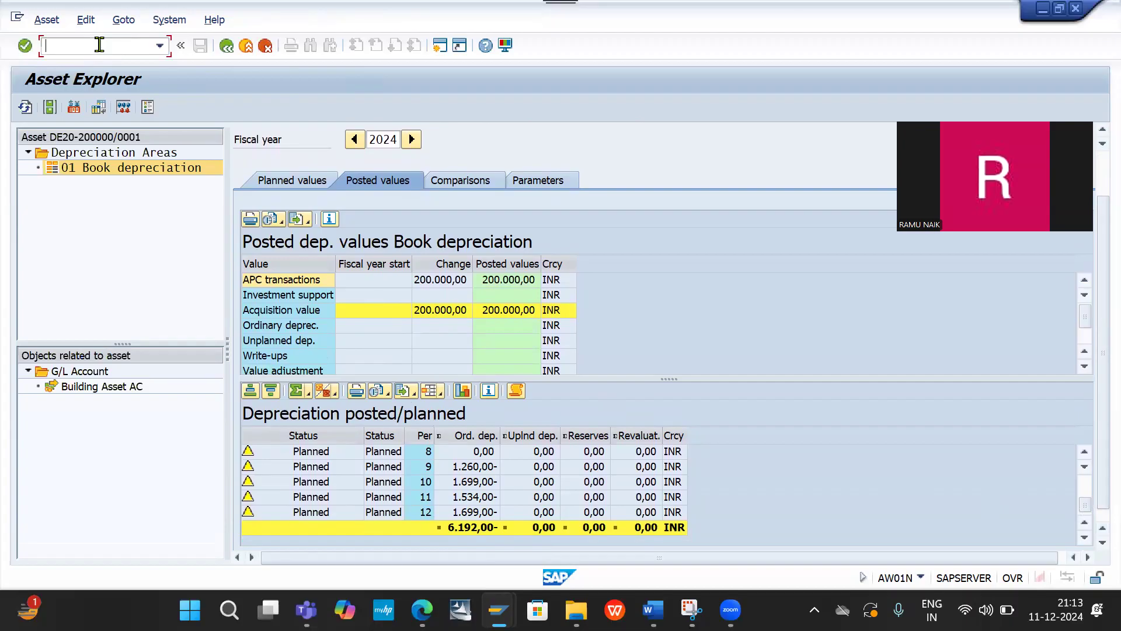
Switch to the Word notes and add a dashed separator line below the last F-02 acquisition line
key("alt+Tab")
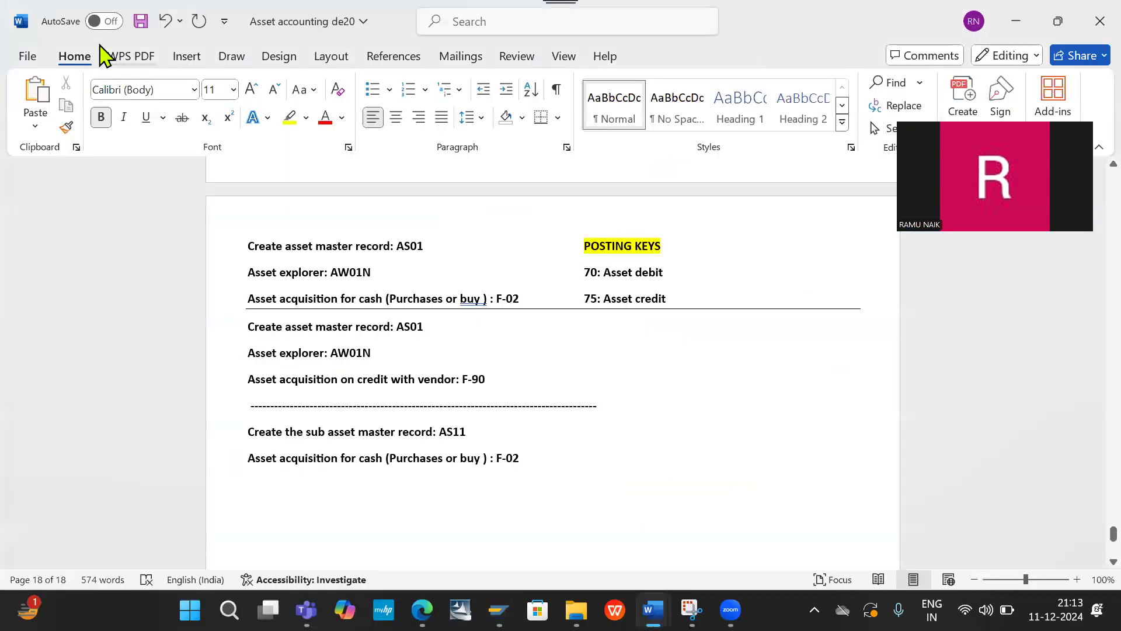
key("Return")
type("-")
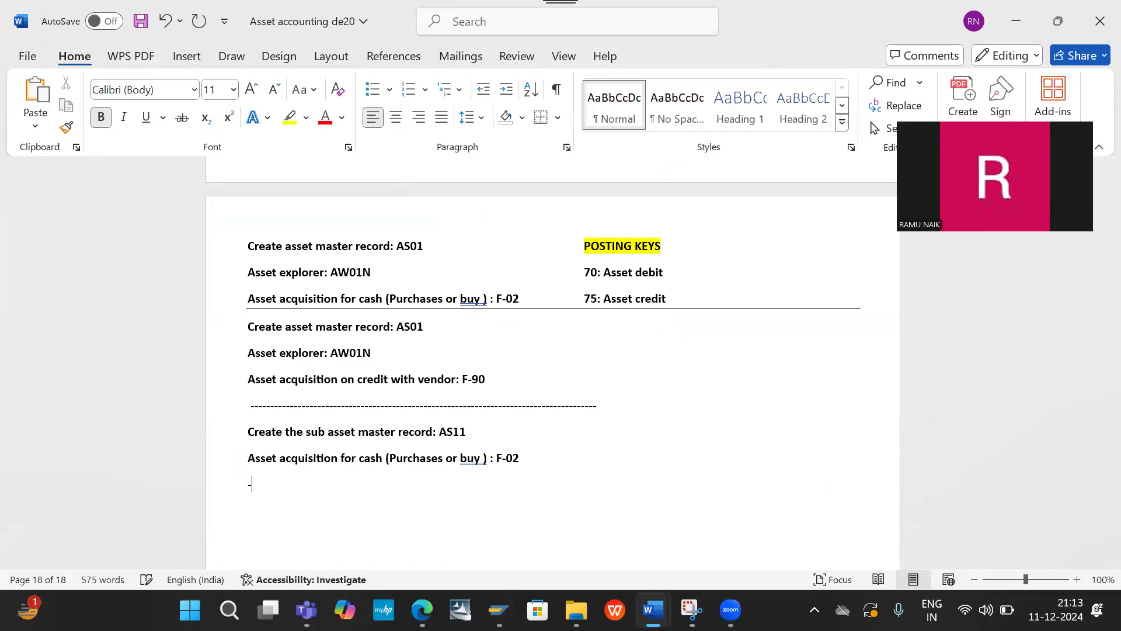
type("-------------------------------------------------------------------------------------------------------------------------------------------------------")
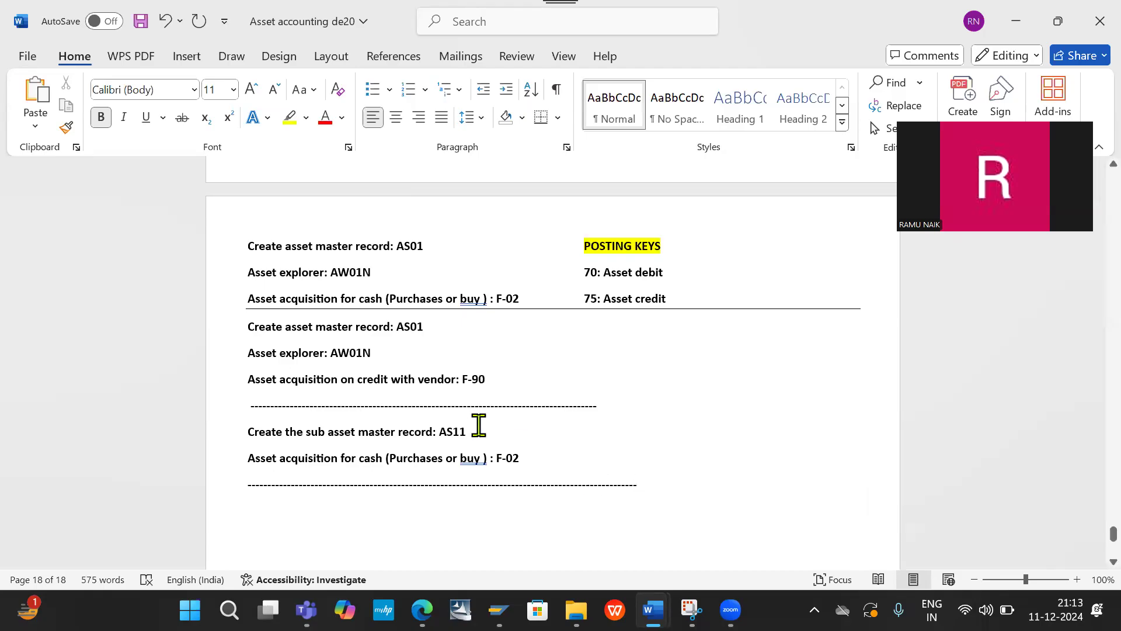
Copy the line "Create the sub asset master record: AS11" to below the new dashed separator
left_click(234, 429)
key("ctrl+c")
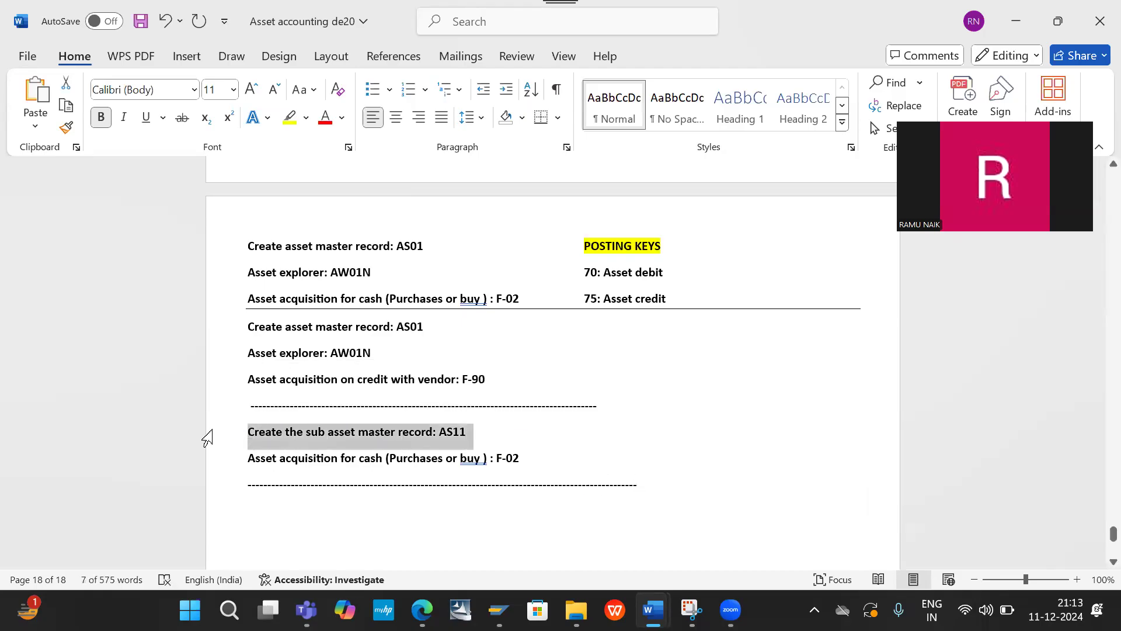
left_click(323, 501)
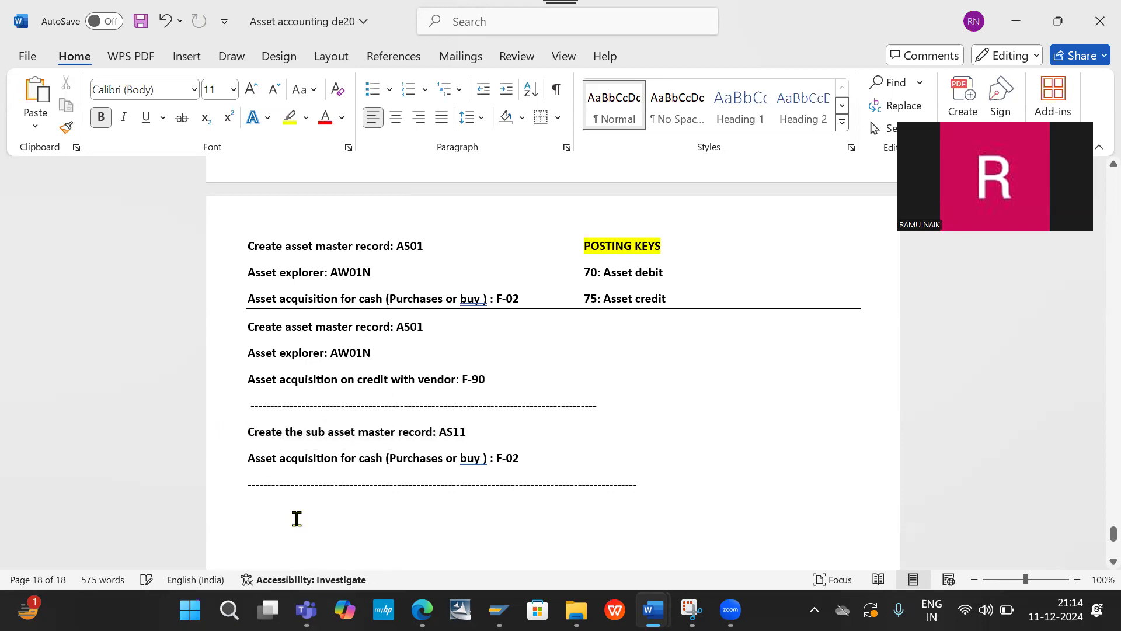
key("ctrl+v")
left_click_drag(533, 299, 211, 303)
key("ctrl+c")
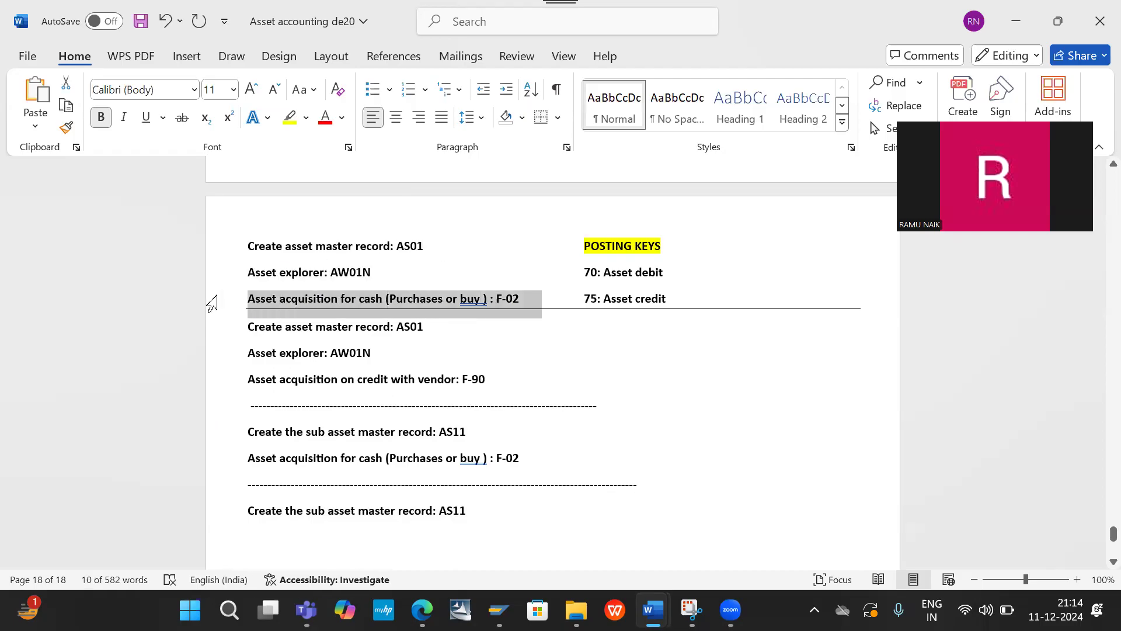
scroll(461, 481, "down", 3)
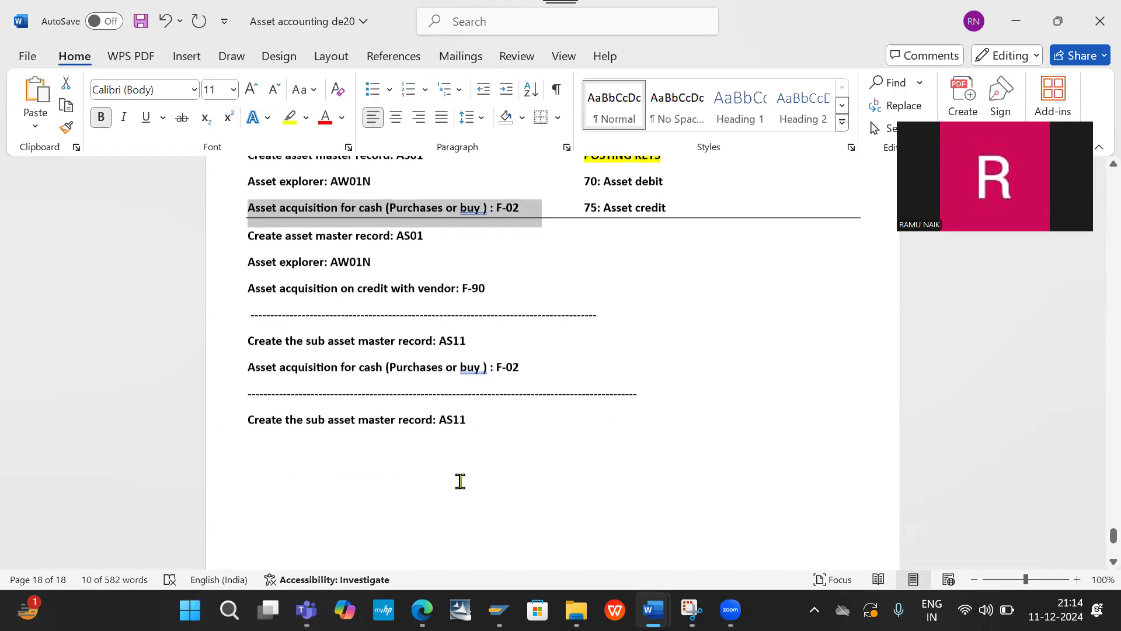
scroll(459, 481, "up", 1)
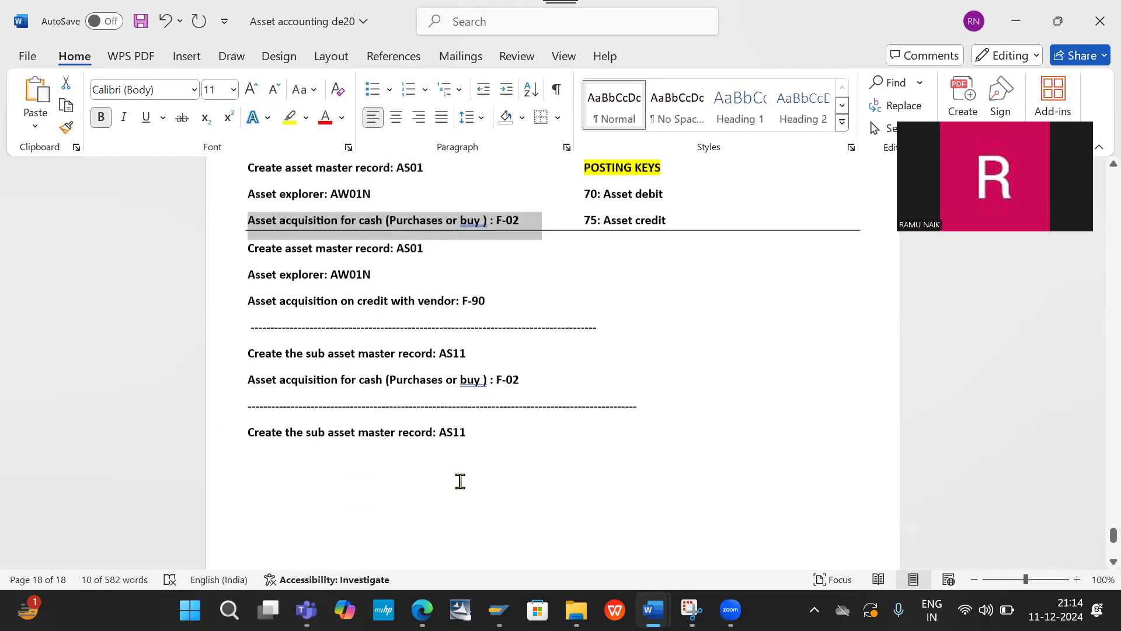
Copy the line "Asset acquisition on credit with vendor: F-90" below the last AS11 line and save the document
left_click(504, 330)
left_click_drag(503, 329, 226, 343)
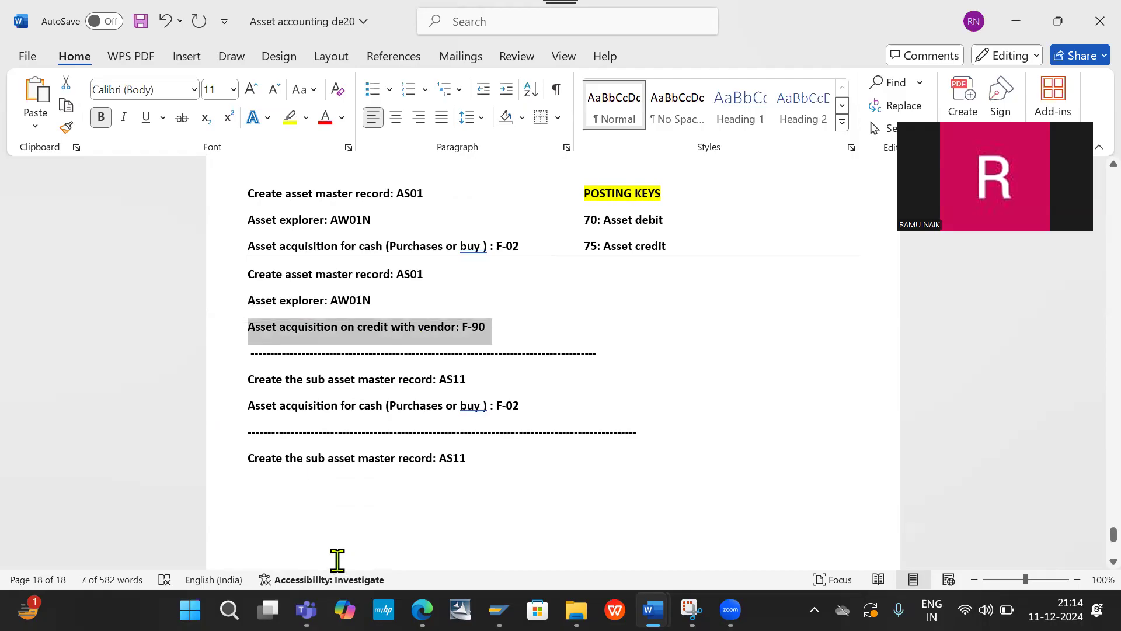
left_click(293, 495)
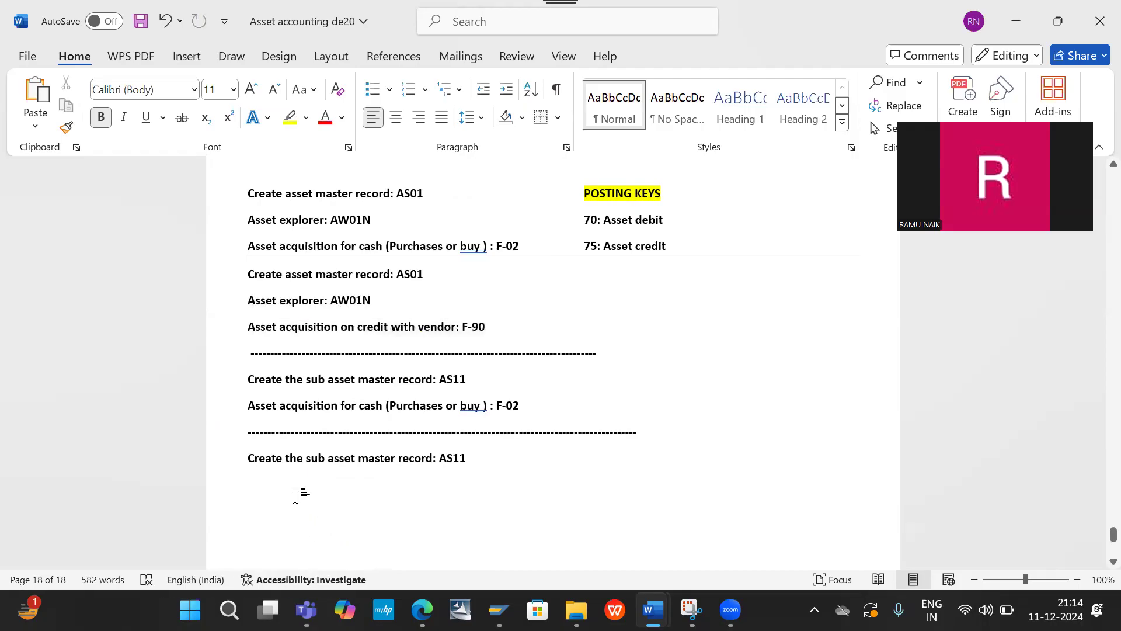
key("ctrl+v")
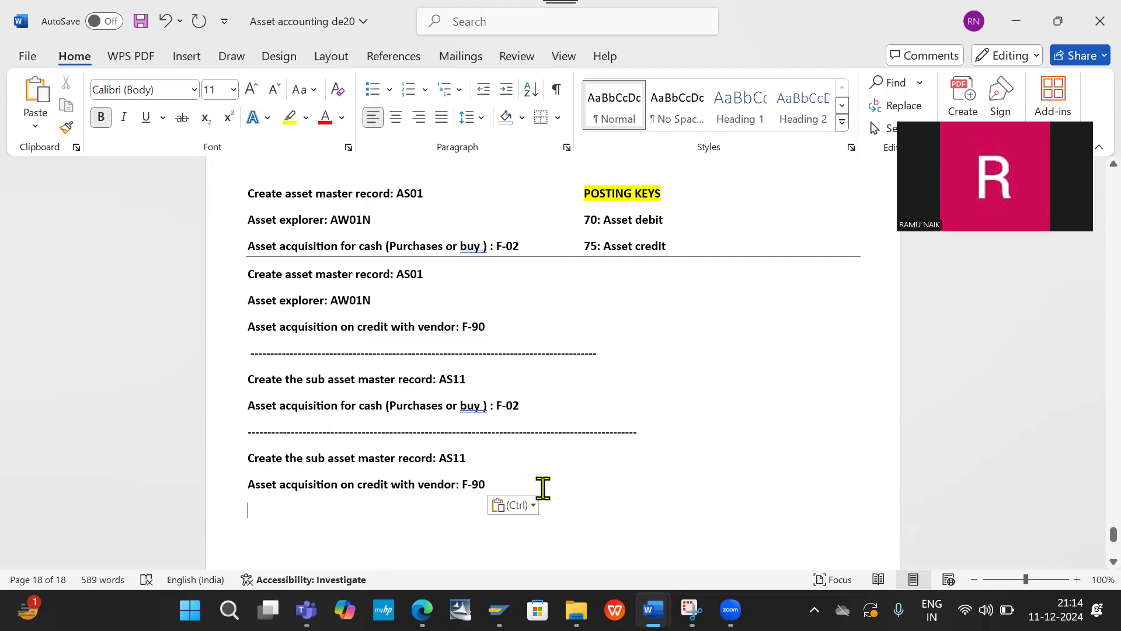
key("ctrl+s")
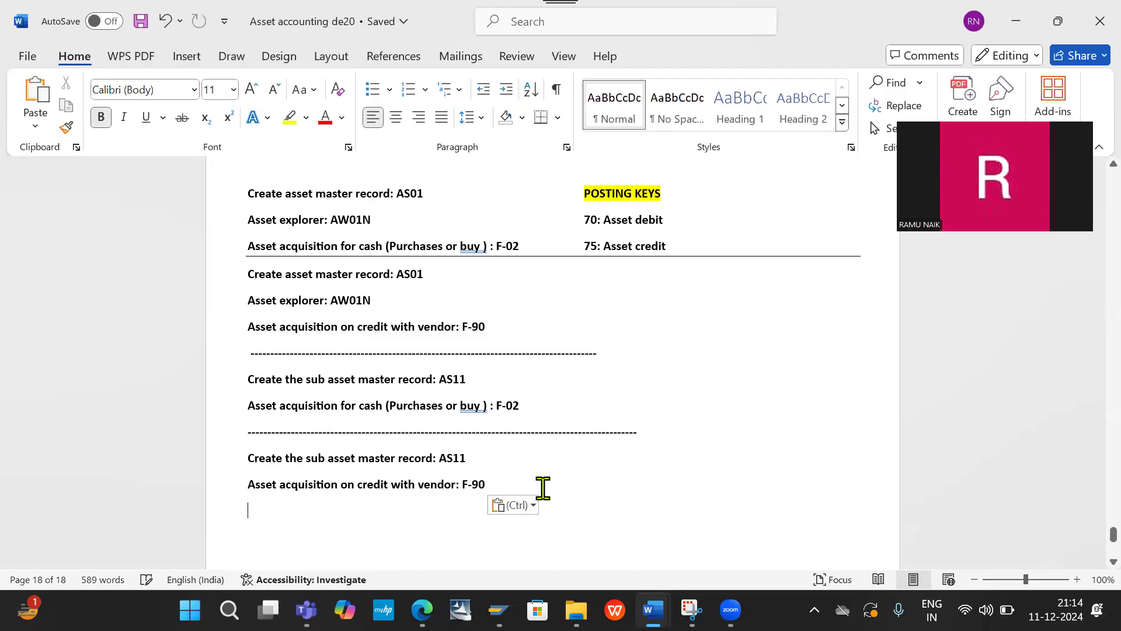
Switch to SAP and start transaction AS11 for creating an asset subnumber
key("alt+Tab")
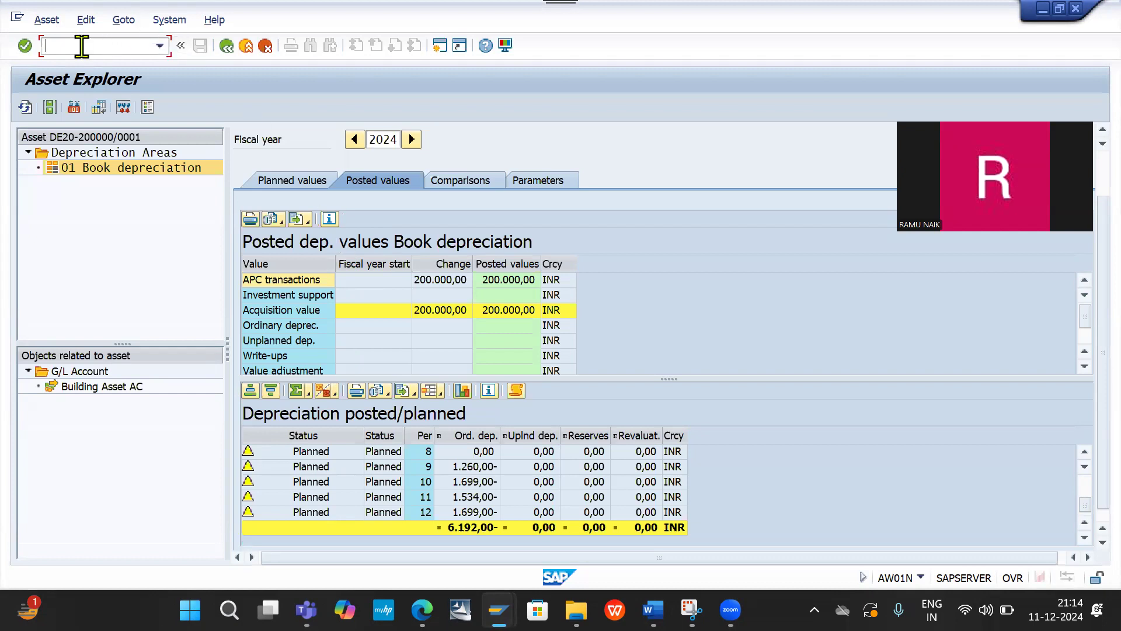
type("/n")
type("sa")
key("BackSpace")
key("BackSpace")
type("as11")
key("Return")
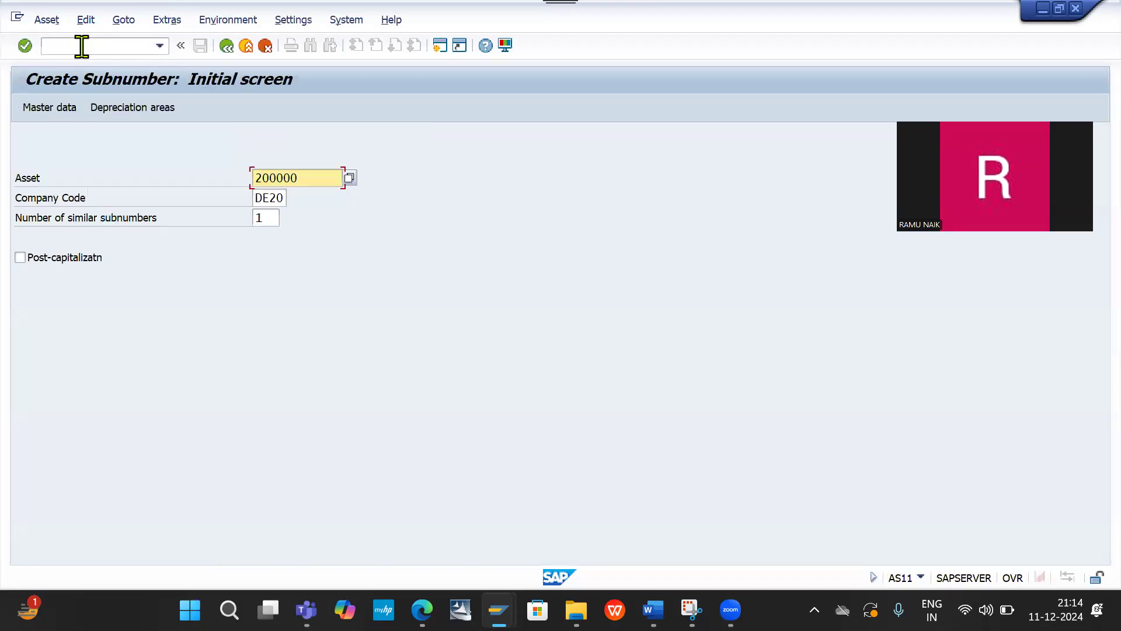
Set the main asset to 200001 and continue to the master data of the new subnumber
left_click(308, 177)
key("BackSpace")
type("1")
key("Return")
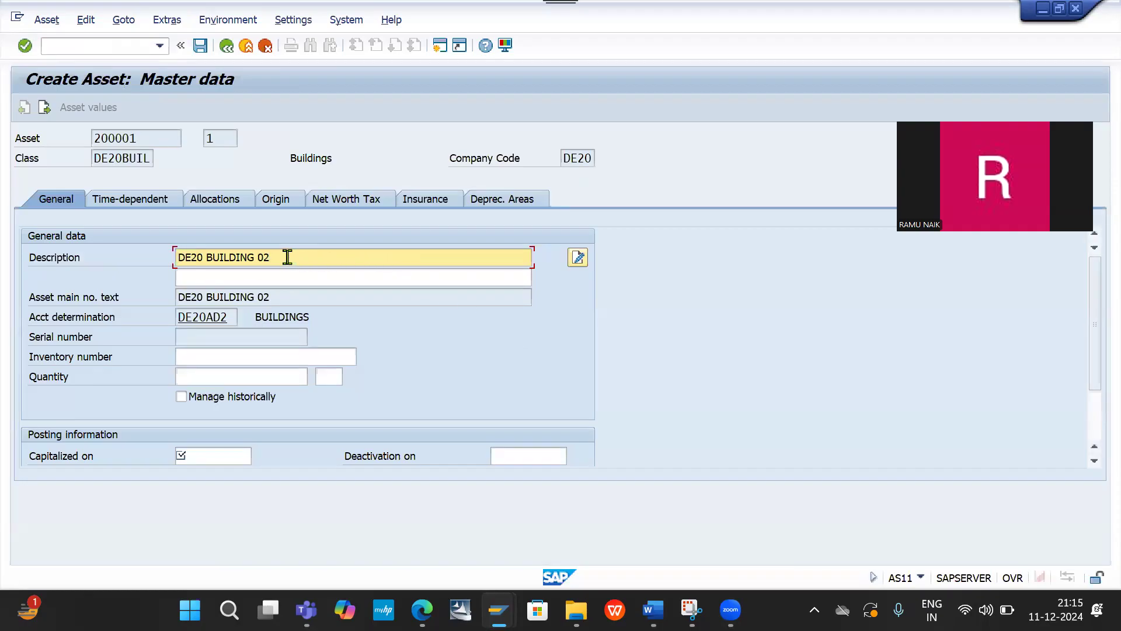
Set the sub-asset's description to "DE20 BUILDING Sub asset 02"
key("BackSpace")
key("BackSpace")
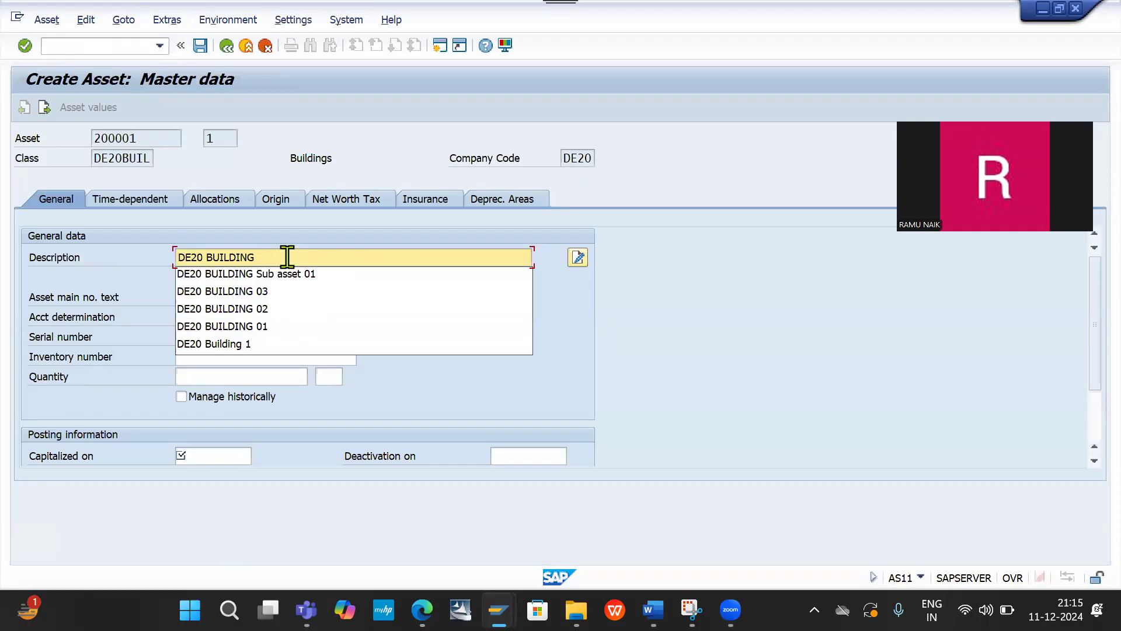
key("Down")
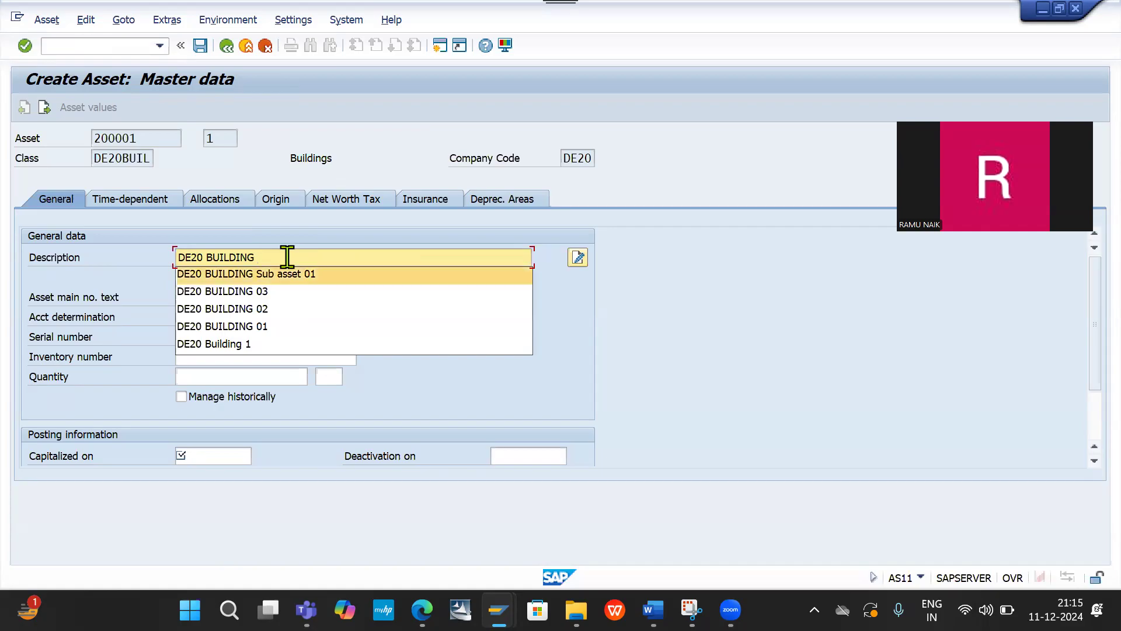
key("Return")
key("BackSpace")
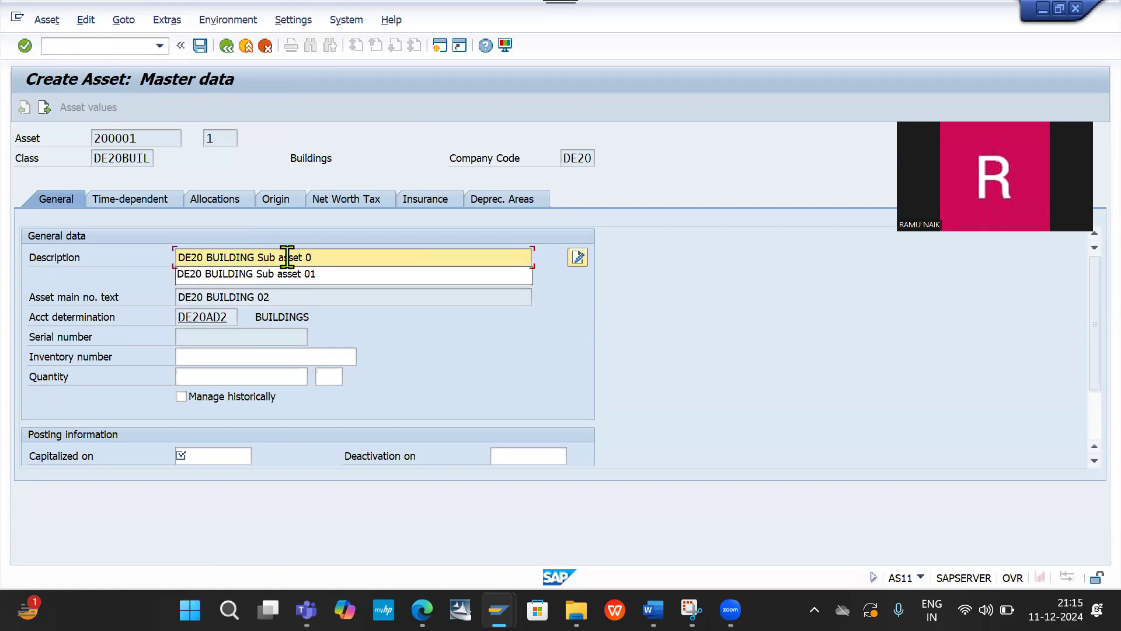
type("2")
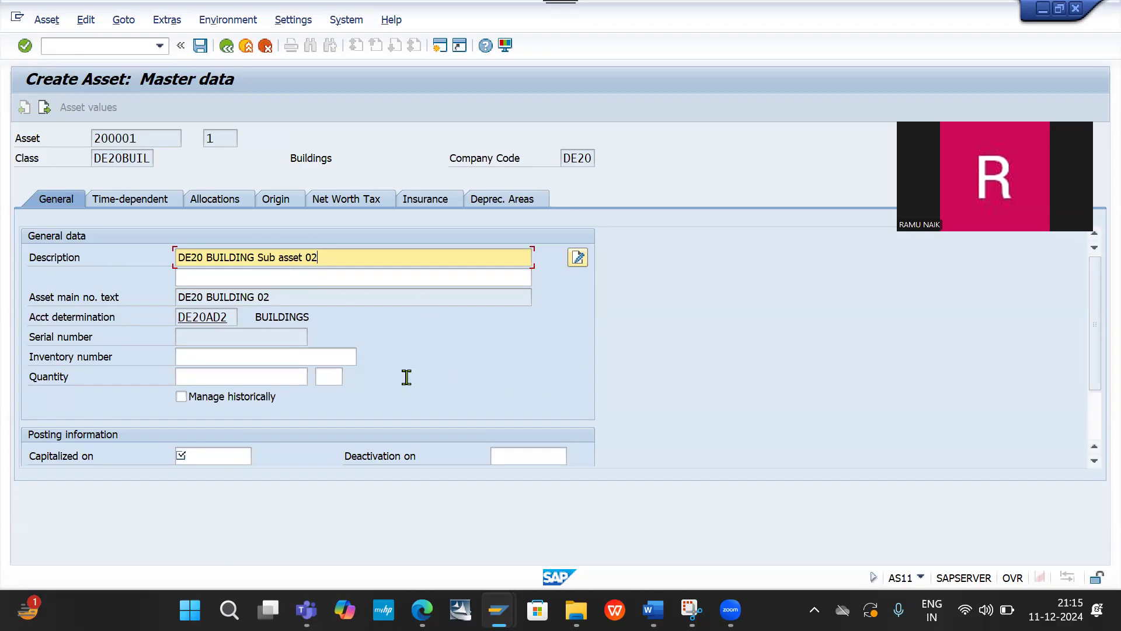
Set the capitalization date to 11.12.2024, check the depreciation areas and save the sub-asset
left_click(208, 456)
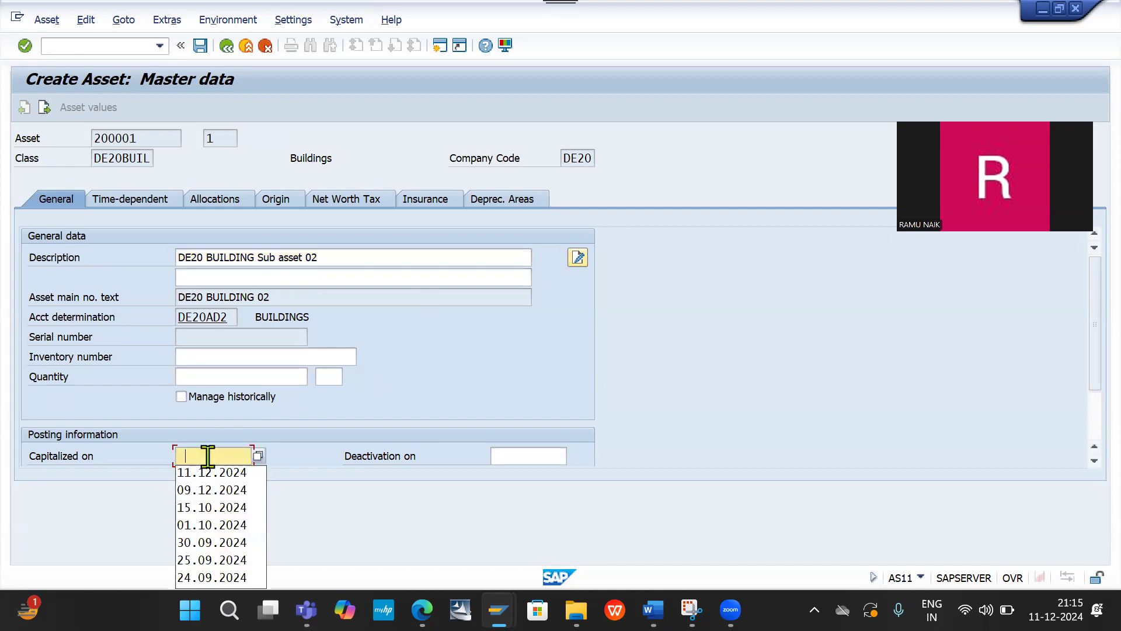
left_click(210, 472)
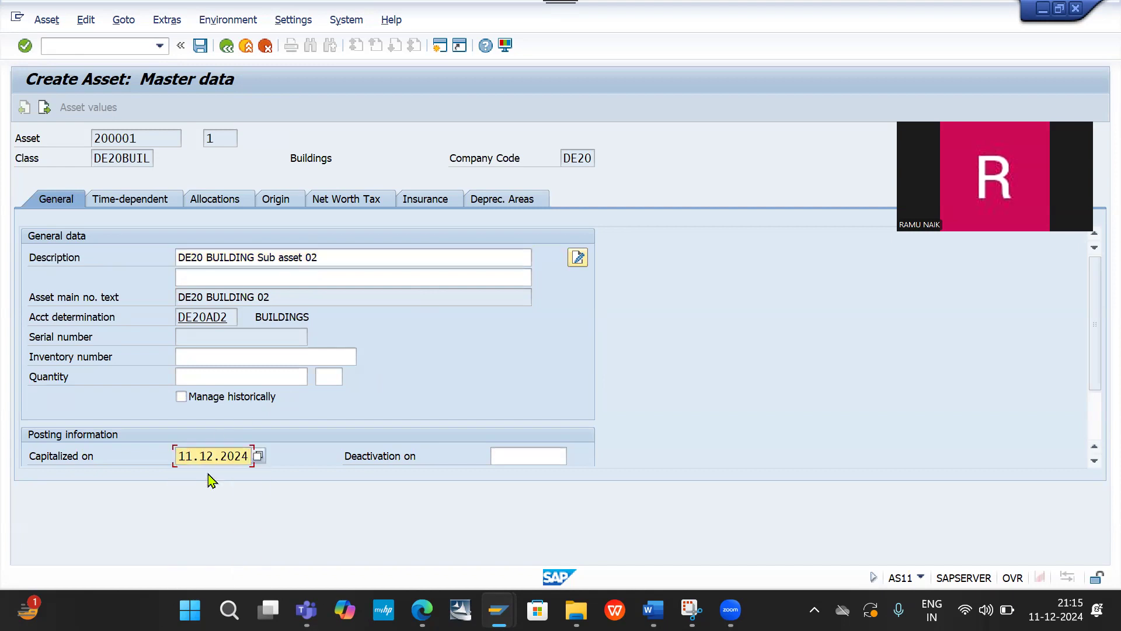
left_click(506, 202)
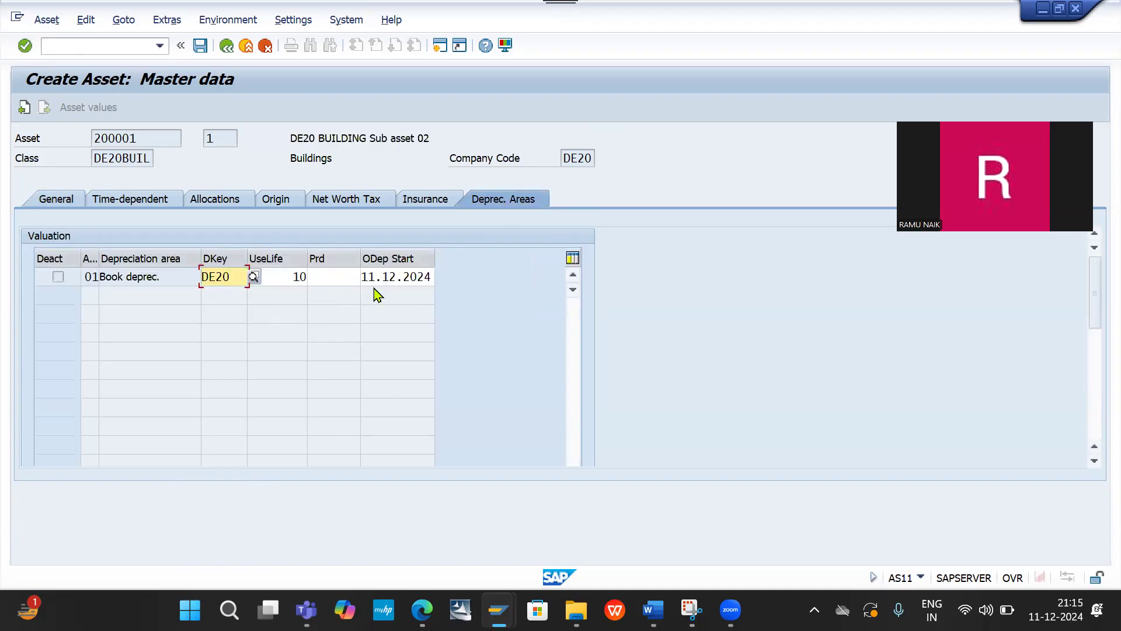
left_click(200, 45)
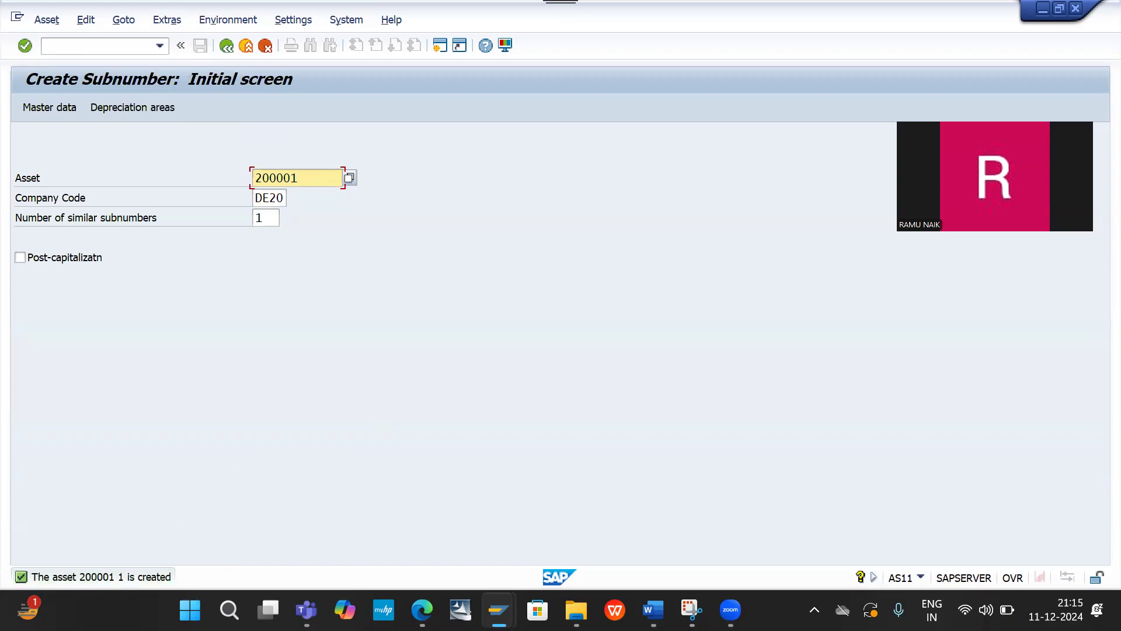
Open transaction AW01N to view the planned values of the new sub-asset in Asset Explorer
left_click(87, 51)
key("Down")
key("Down")
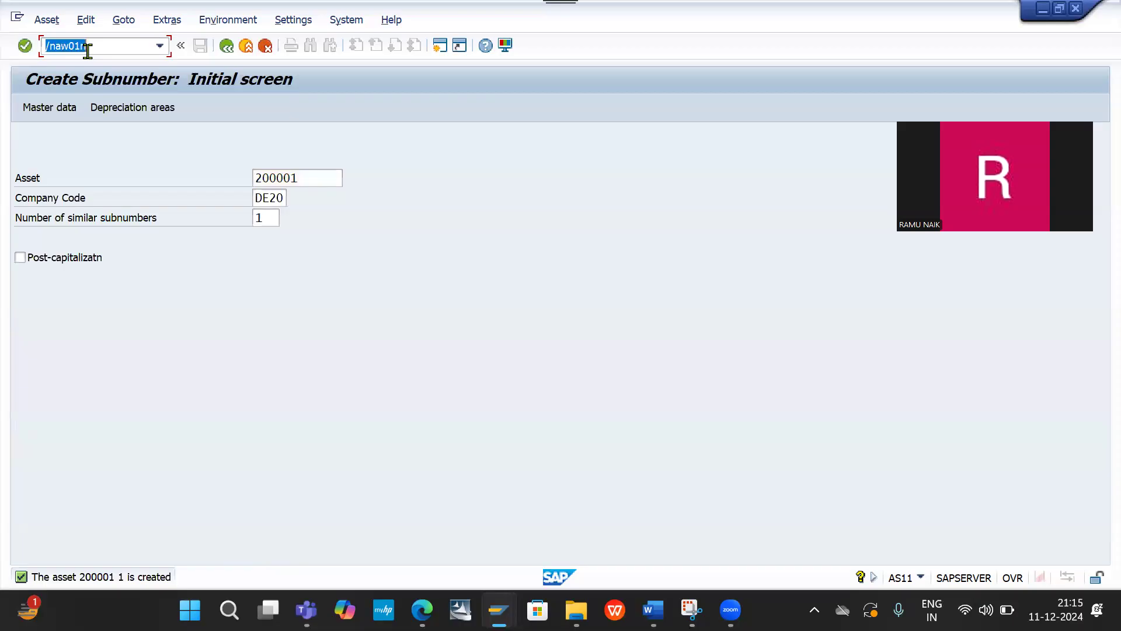
key("Return")
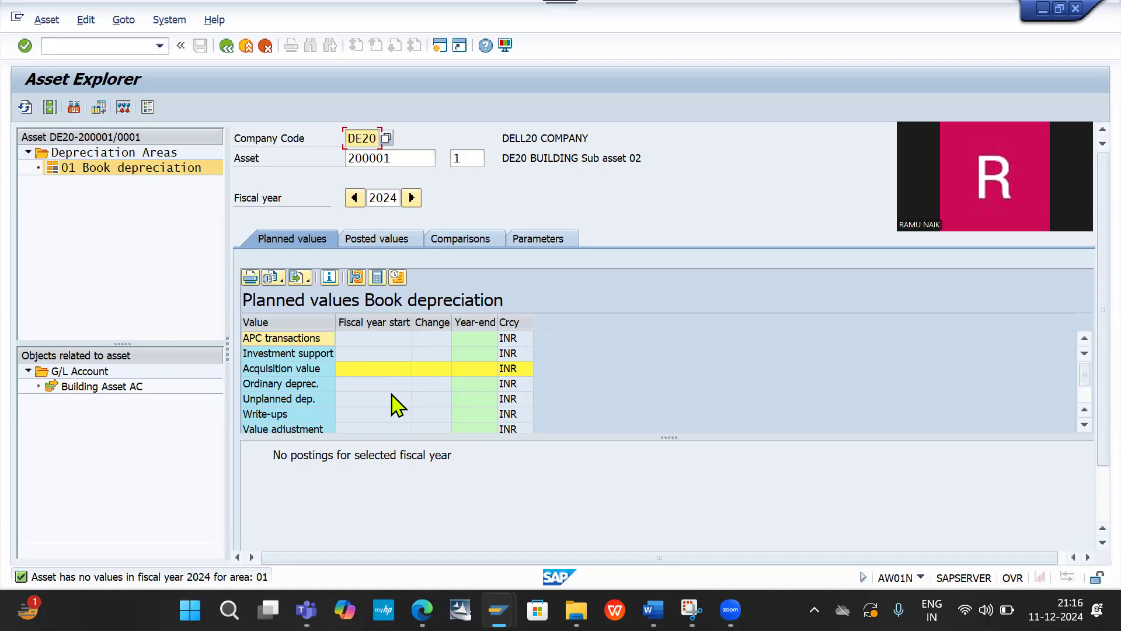
Start transaction F-90 for an asset acquisition from purchase with vendor
left_click(93, 47)
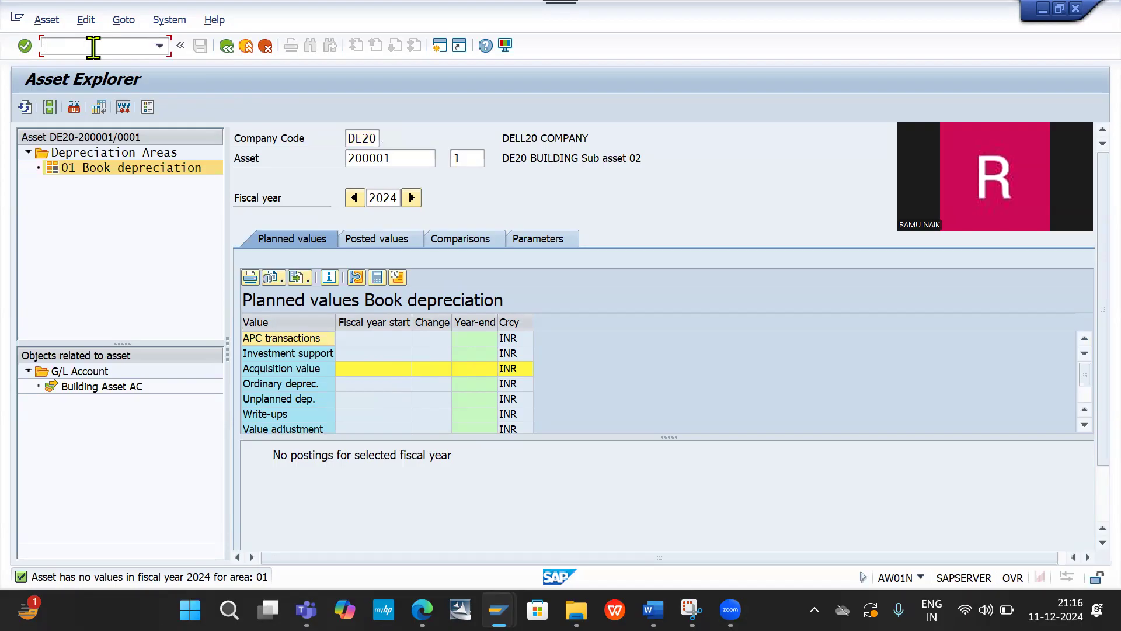
type("f-90")
key("Home")
type("/n")
key("Return")
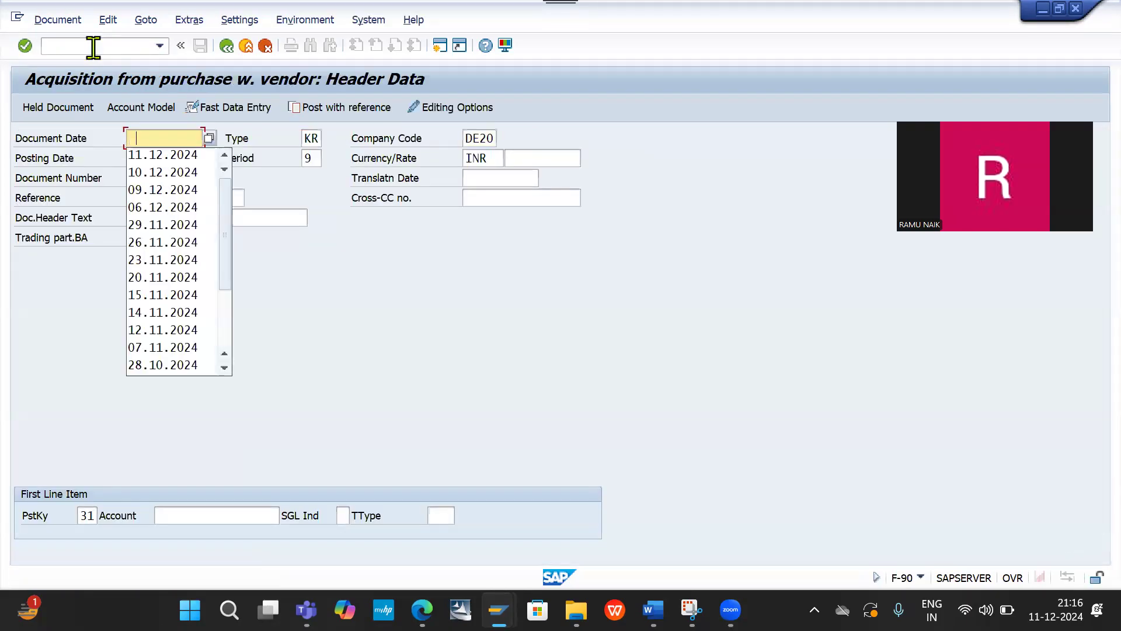
Set both the document date and the posting date to 11.12.2024 in the document header
key("Down")
key("Return")
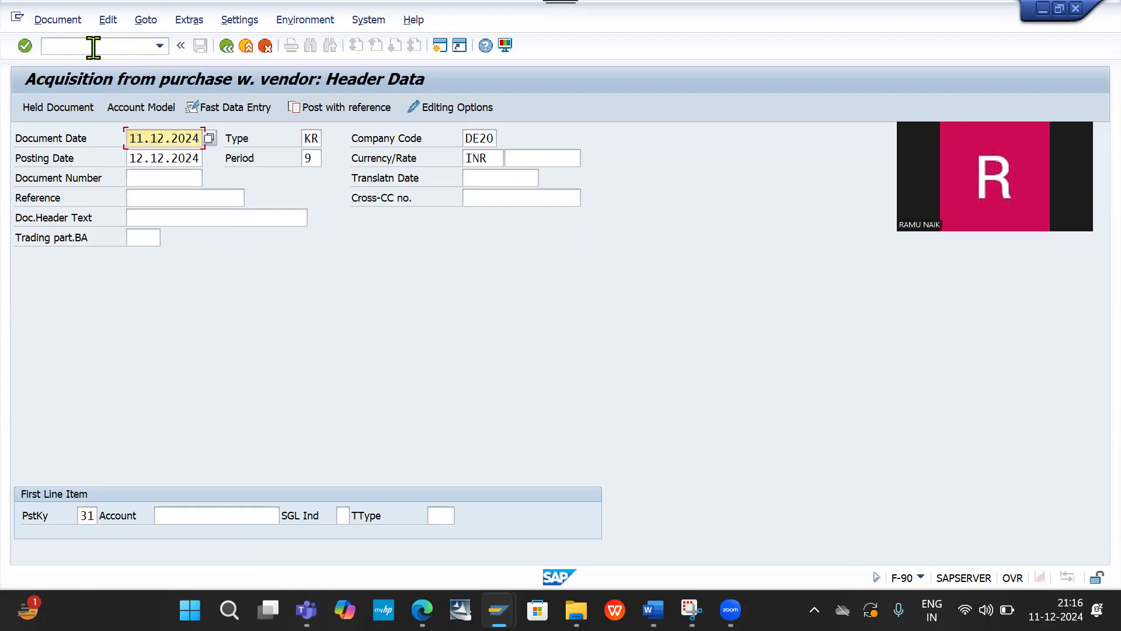
key("Down")
key("shift+Home")
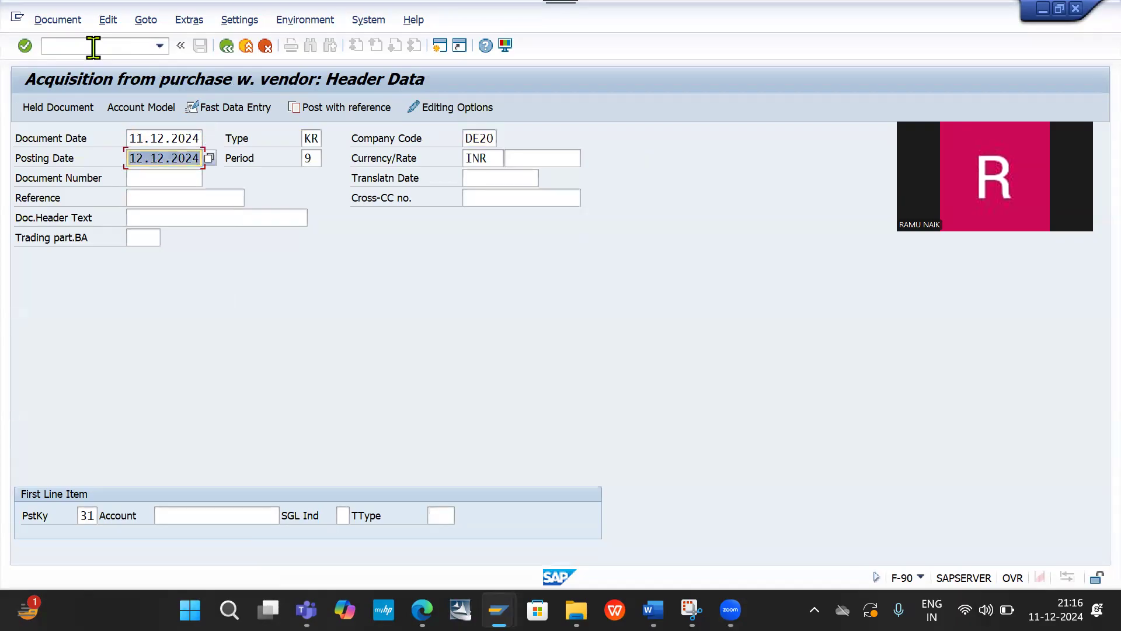
type("11.12.2024")
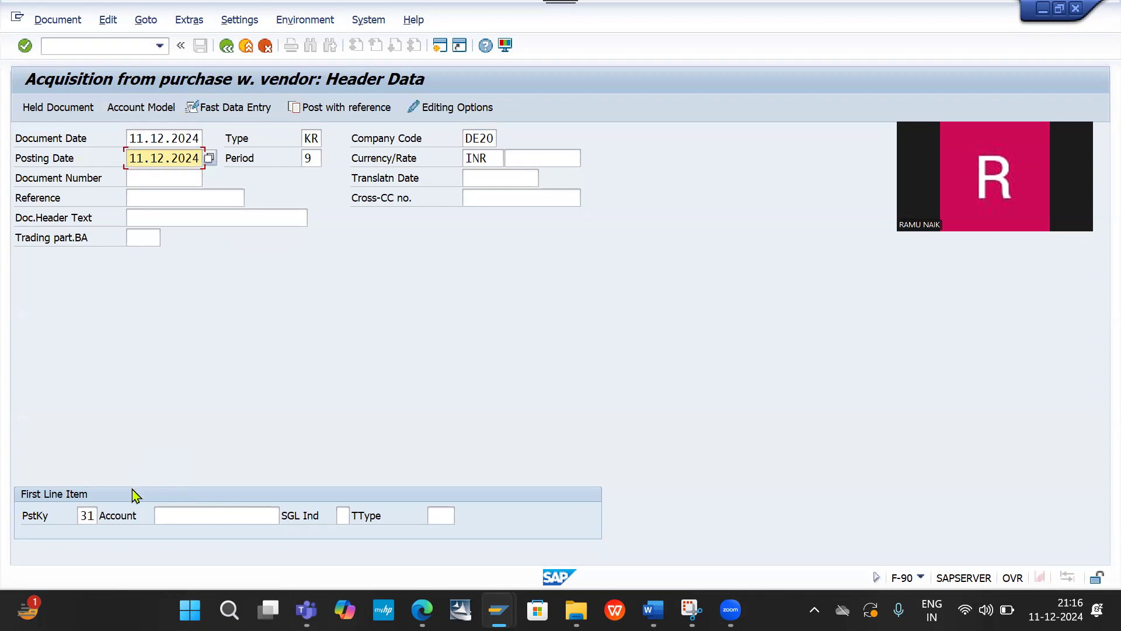
Enter the vendor's account number in the first line item with posting key 31 and continue to the vendor item
left_click(169, 513)
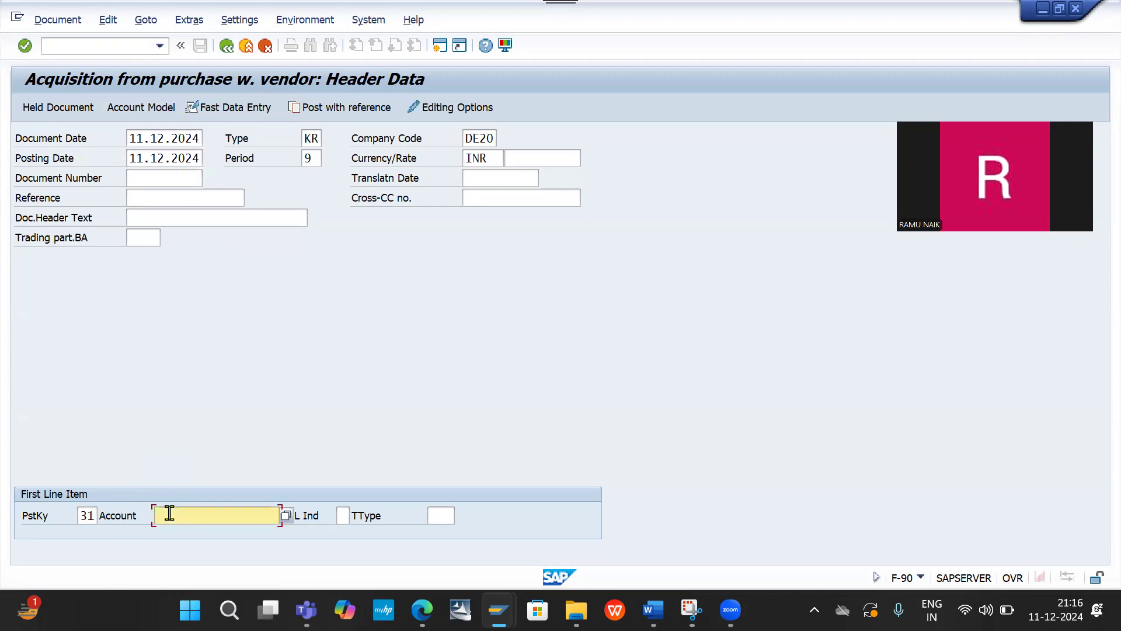
left_click(170, 513)
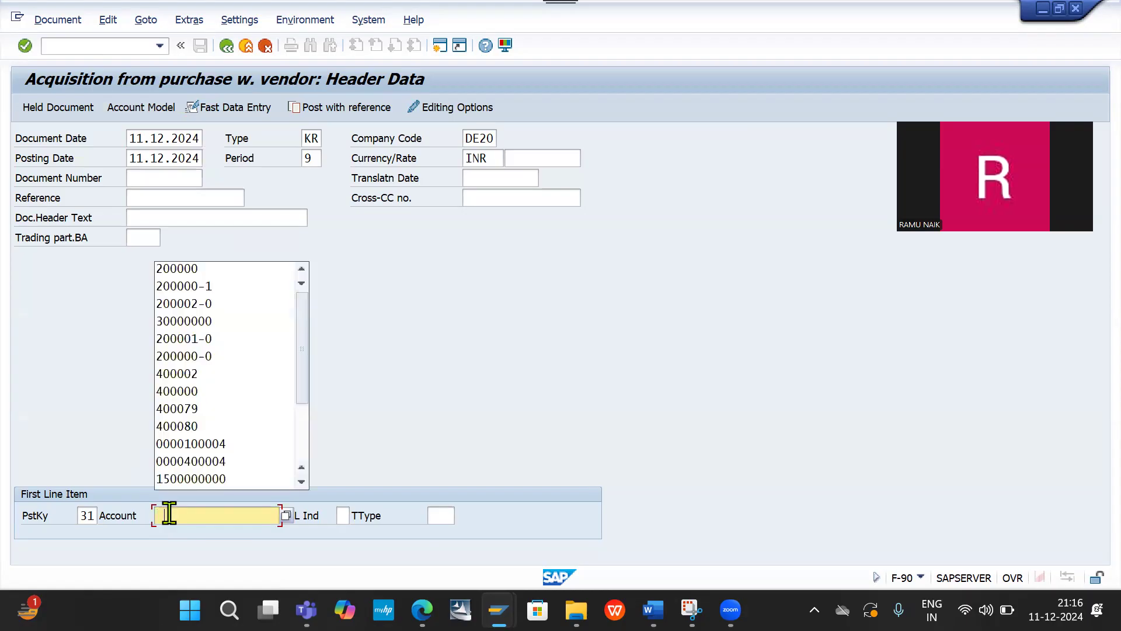
left_click(224, 331)
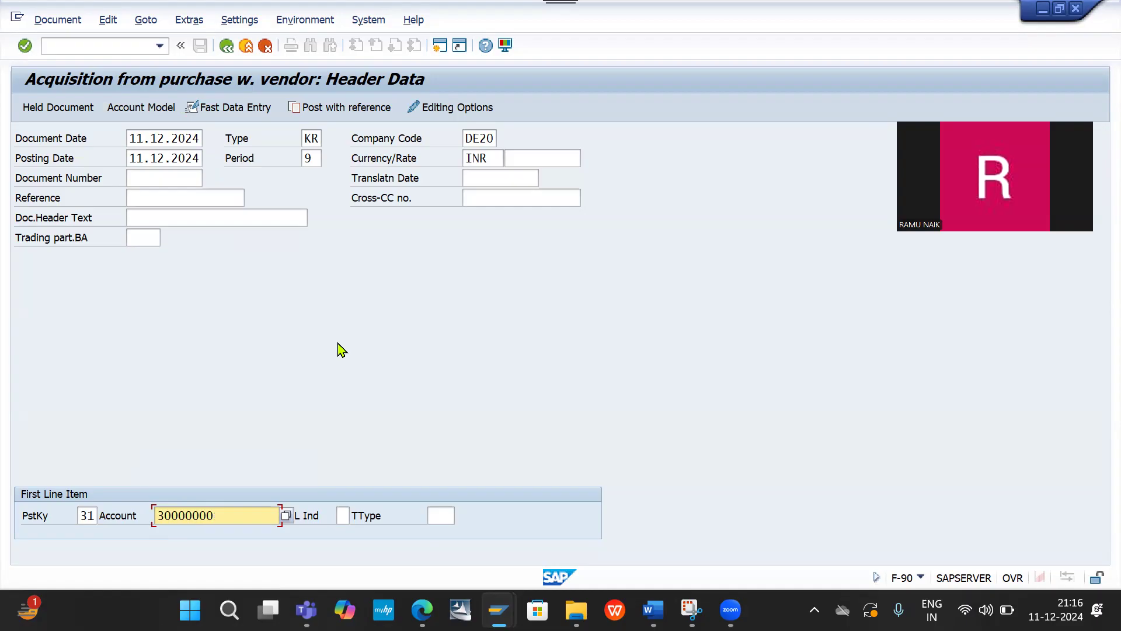
key("Return")
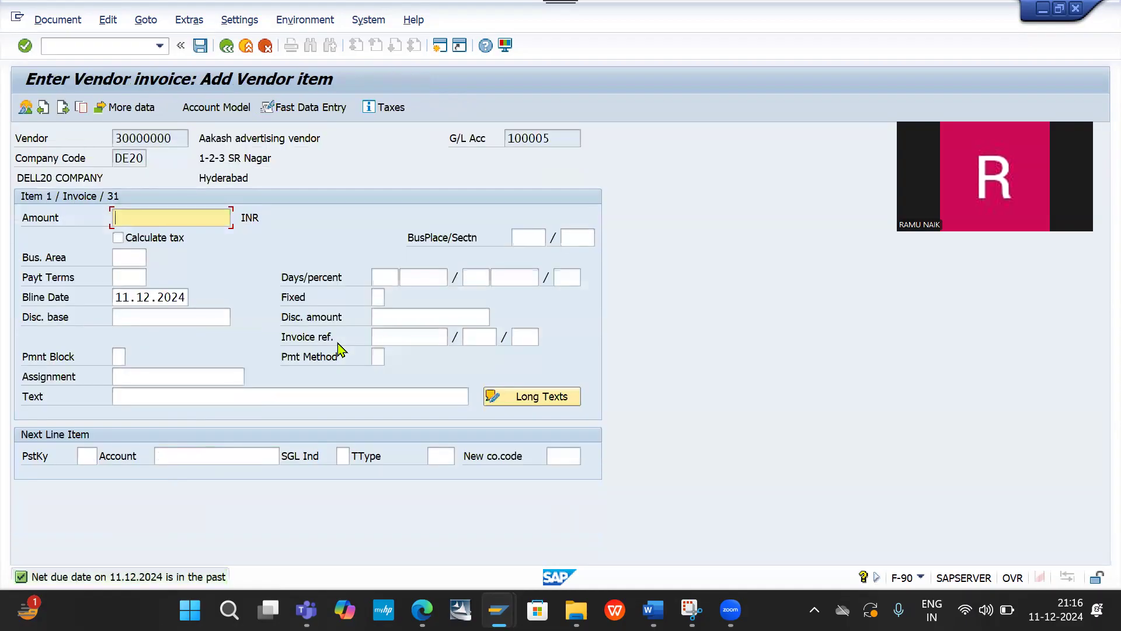
Enter 100000 as the vendor item's amount and set the next line item's posting key to 70
type("1")
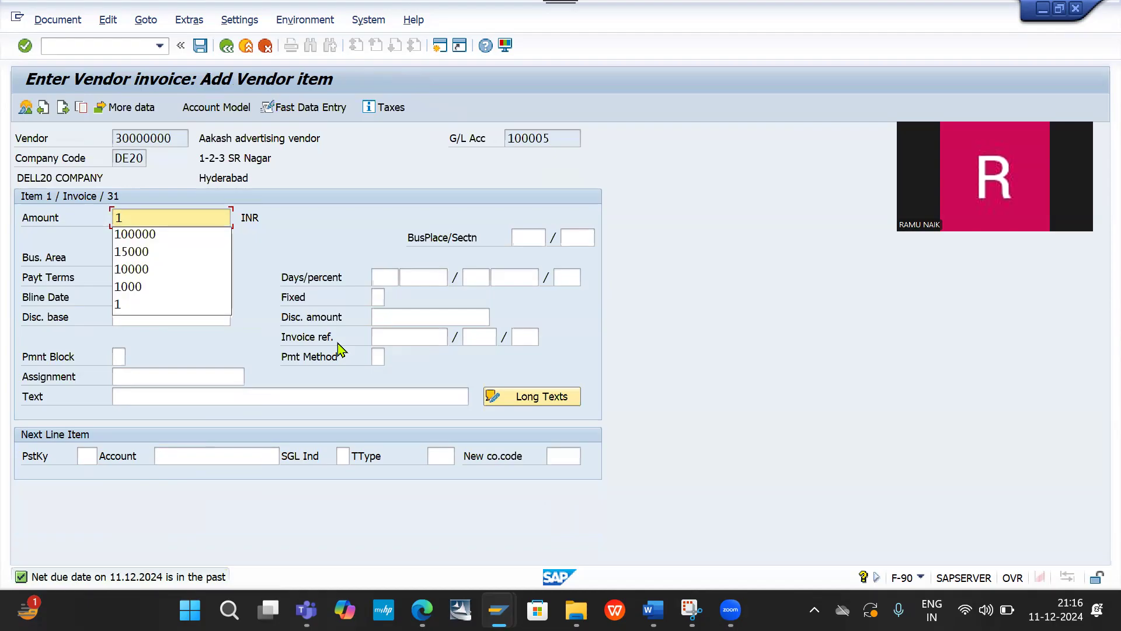
type("00000")
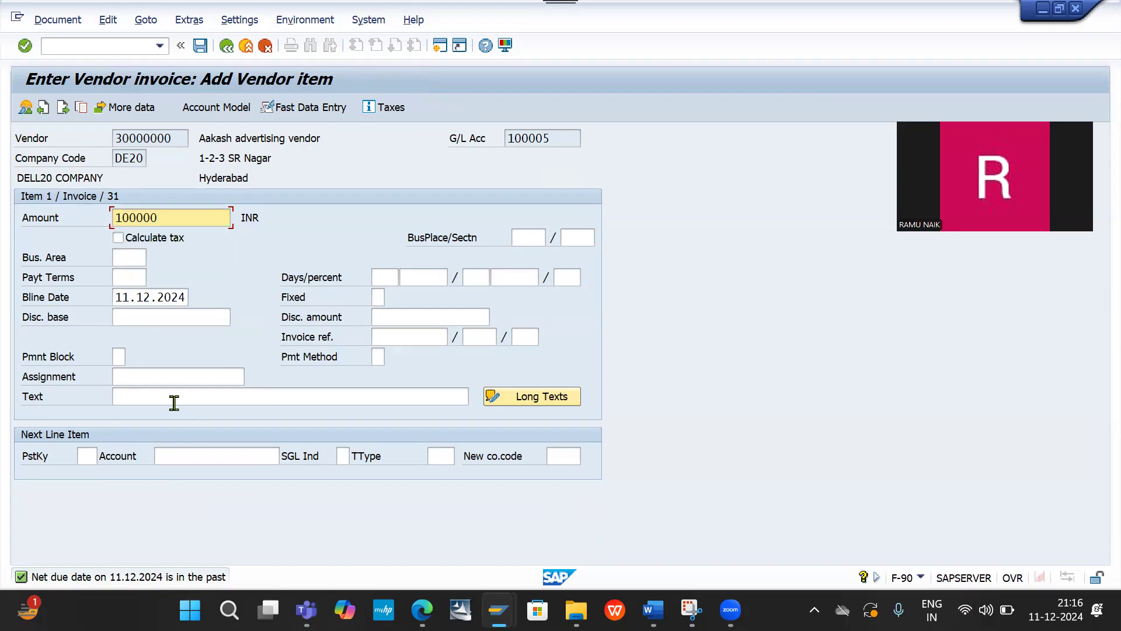
left_click(88, 452)
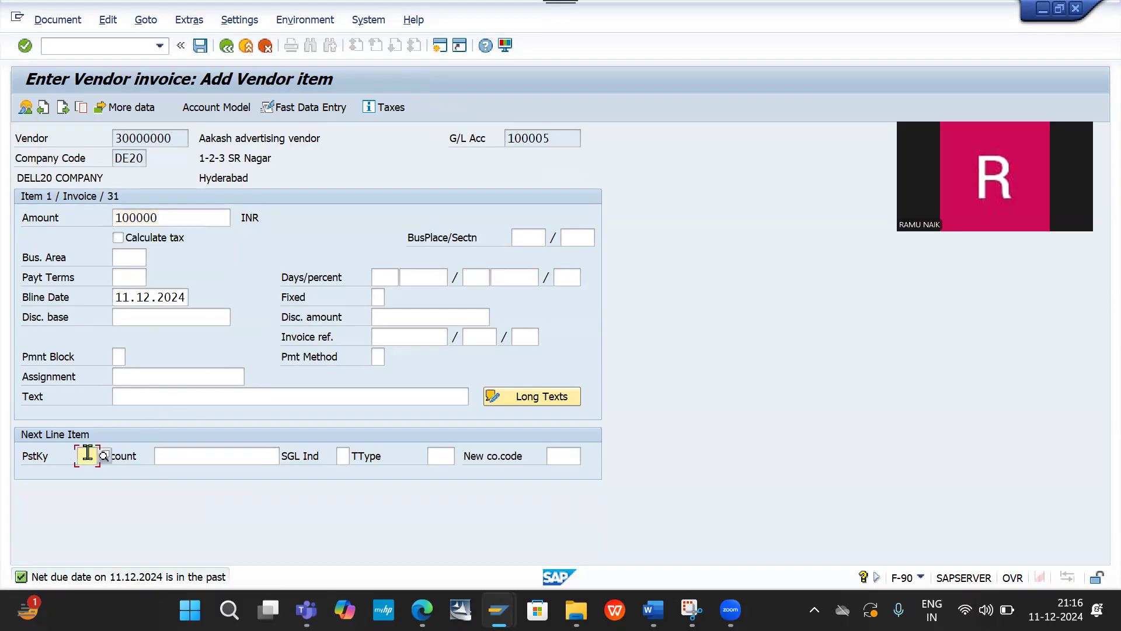
left_click(88, 453)
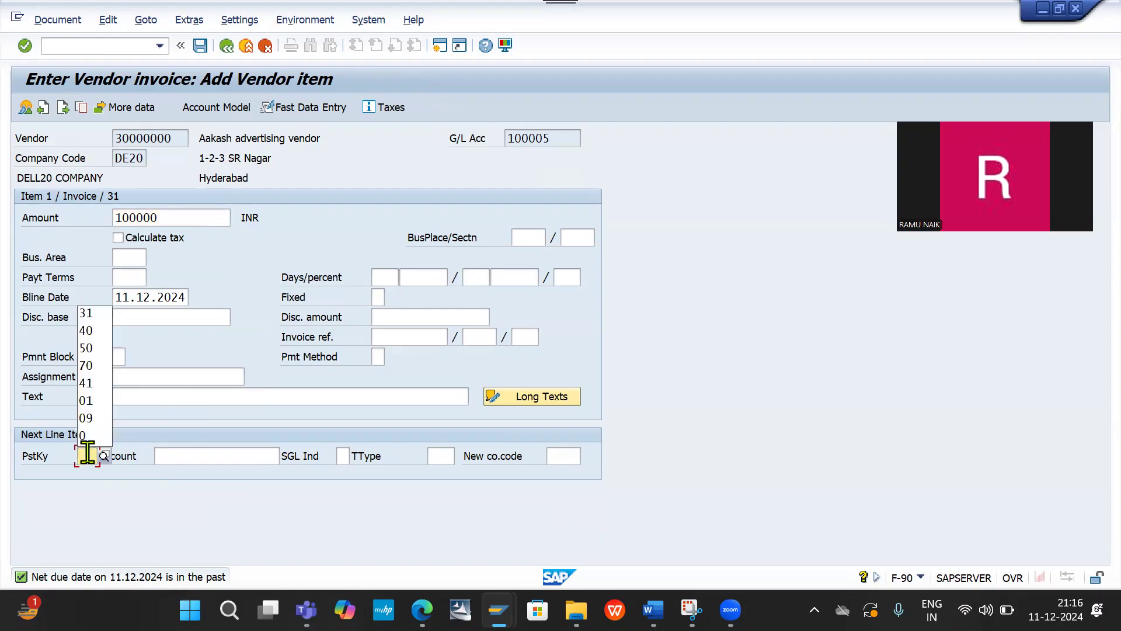
left_click(90, 367)
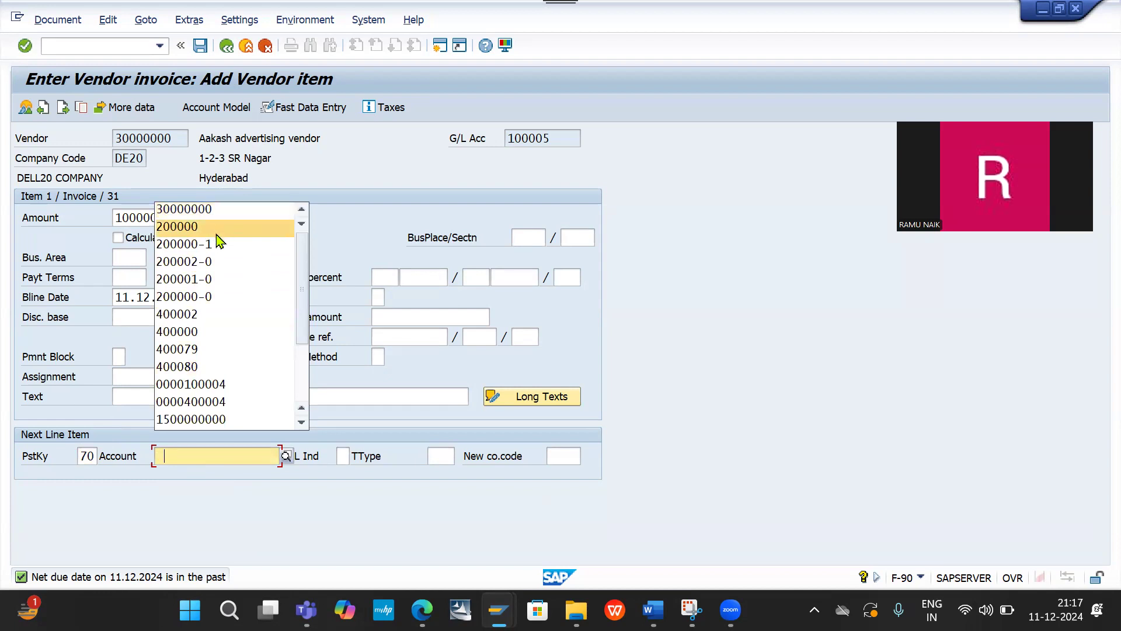
Enter asset 200001-1 as the next line item's account with transaction type 100 and continue to the asset item
left_click(213, 284)
key("BackSpace")
type("1-1")
key("Return")
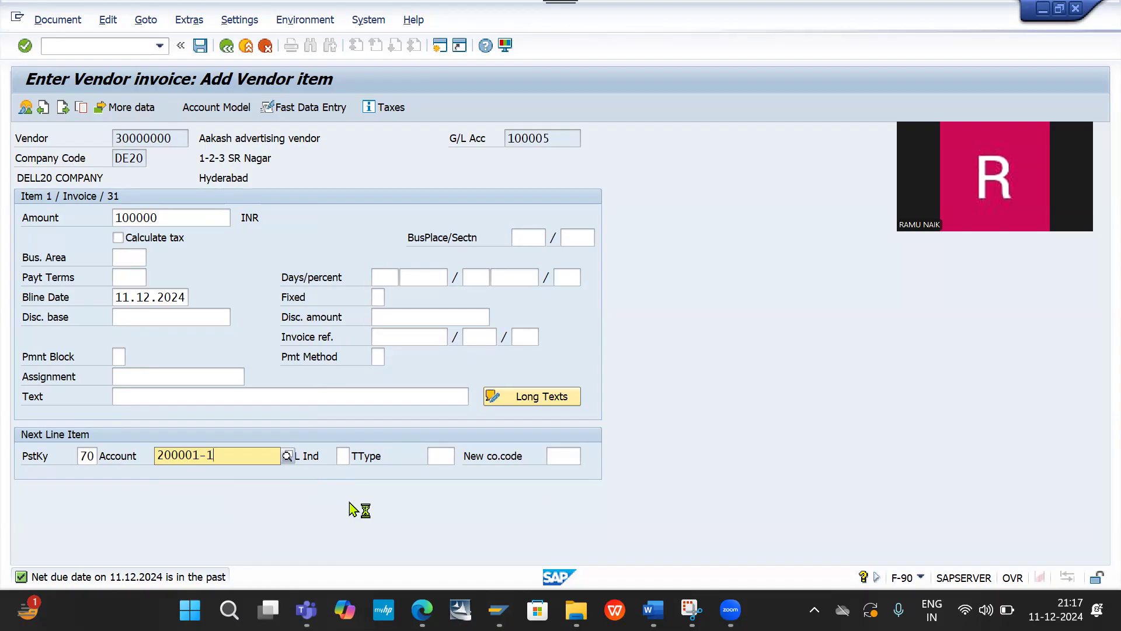
left_click(559, 455)
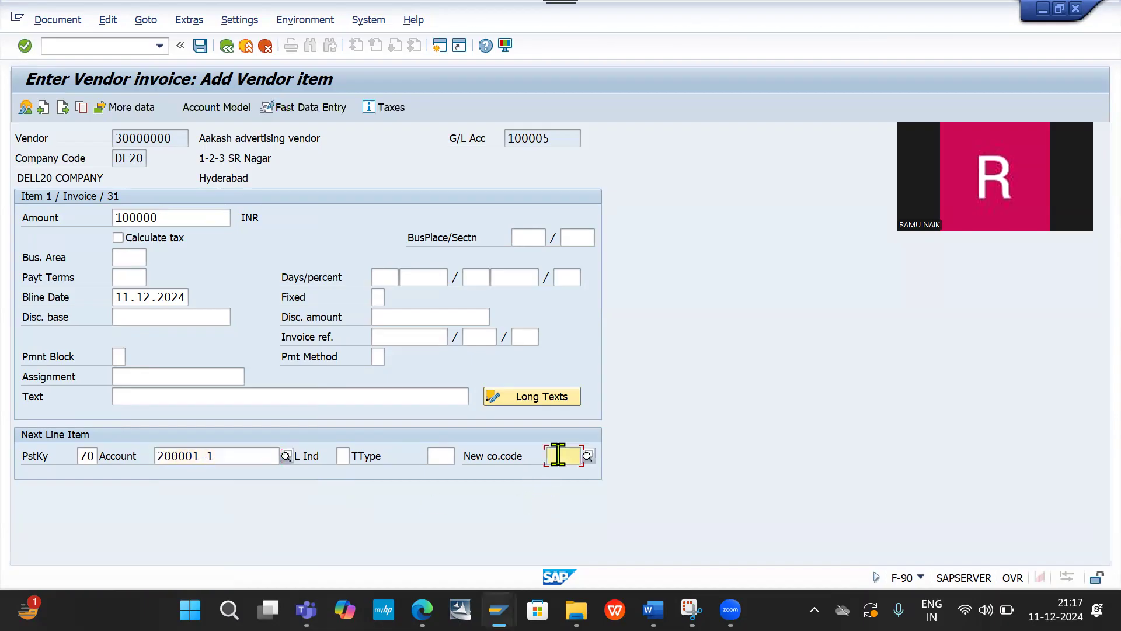
left_click(261, 451)
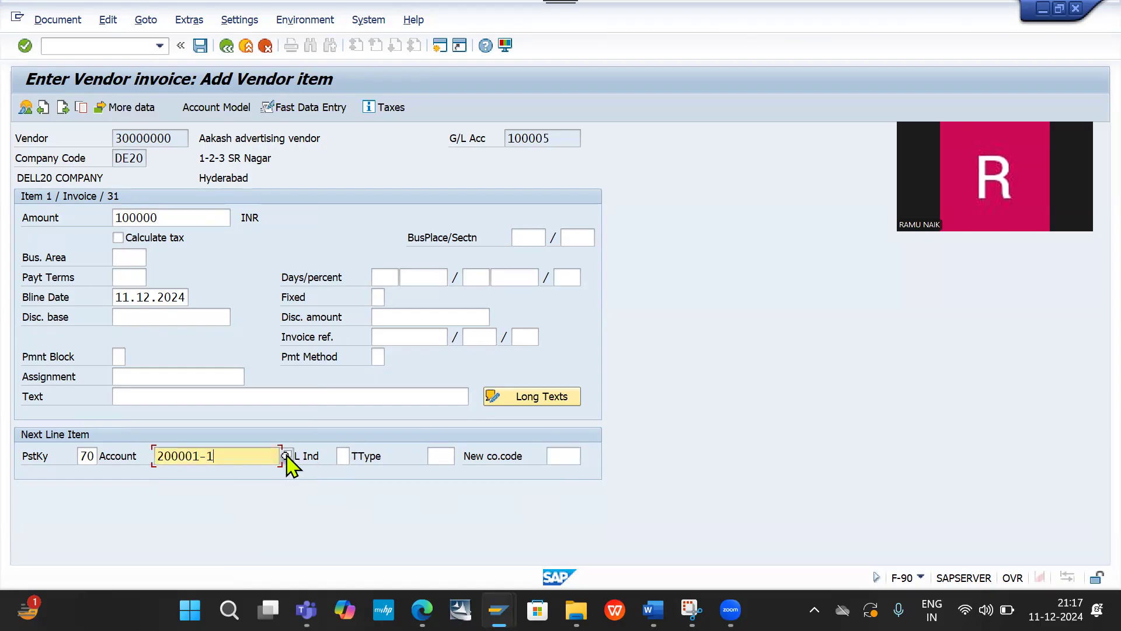
left_click(286, 456)
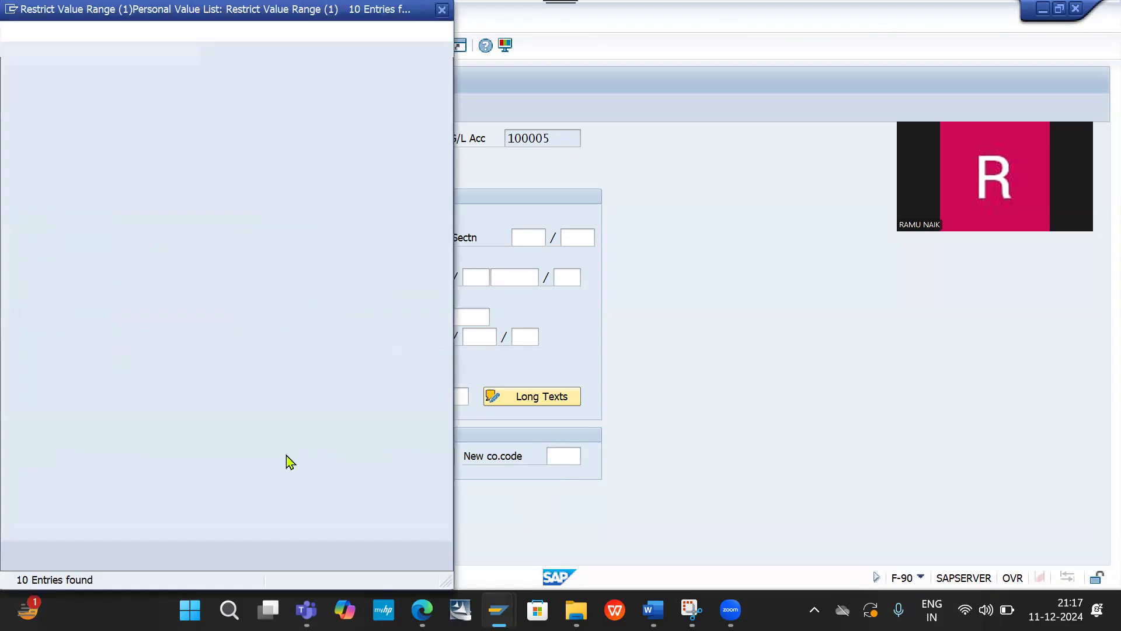
double_click(201, 251)
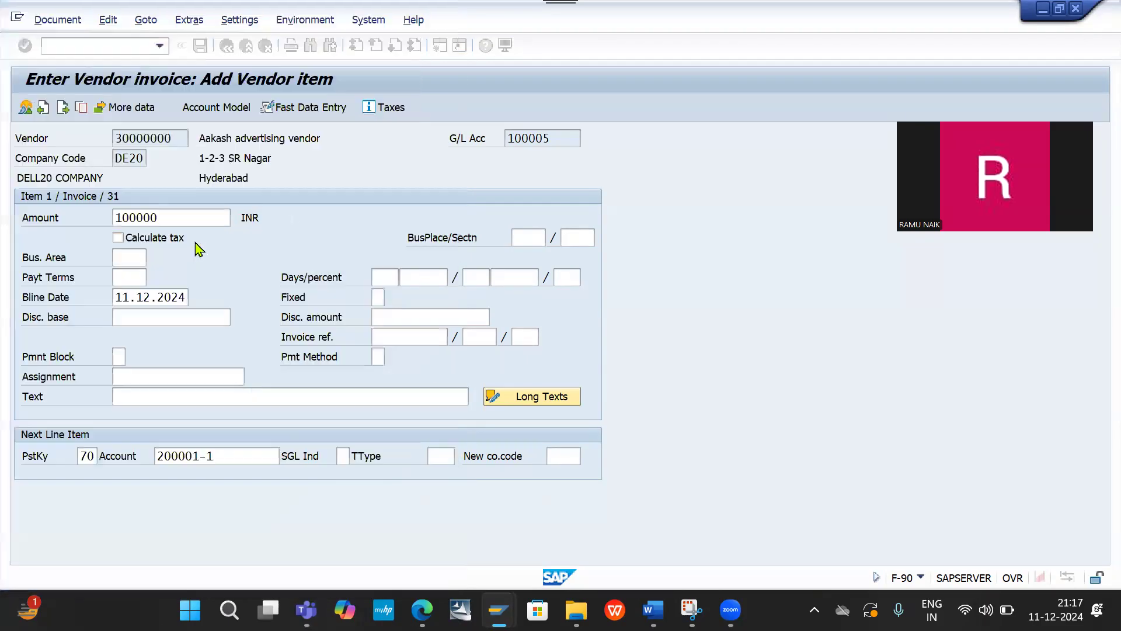
left_click(450, 456)
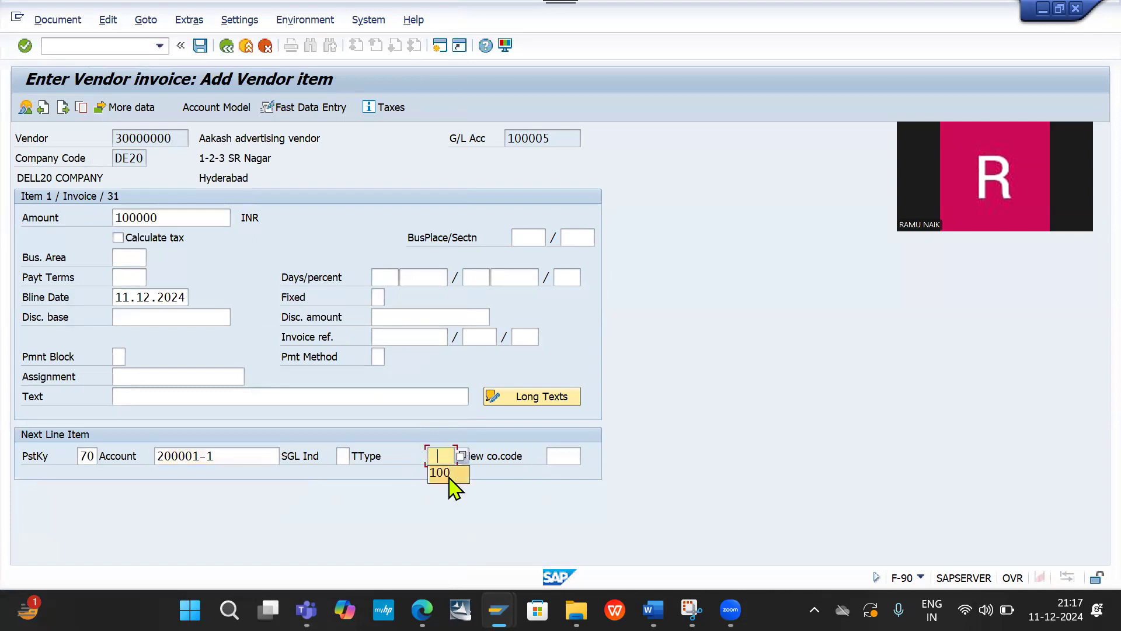
left_click(443, 473)
key("Return")
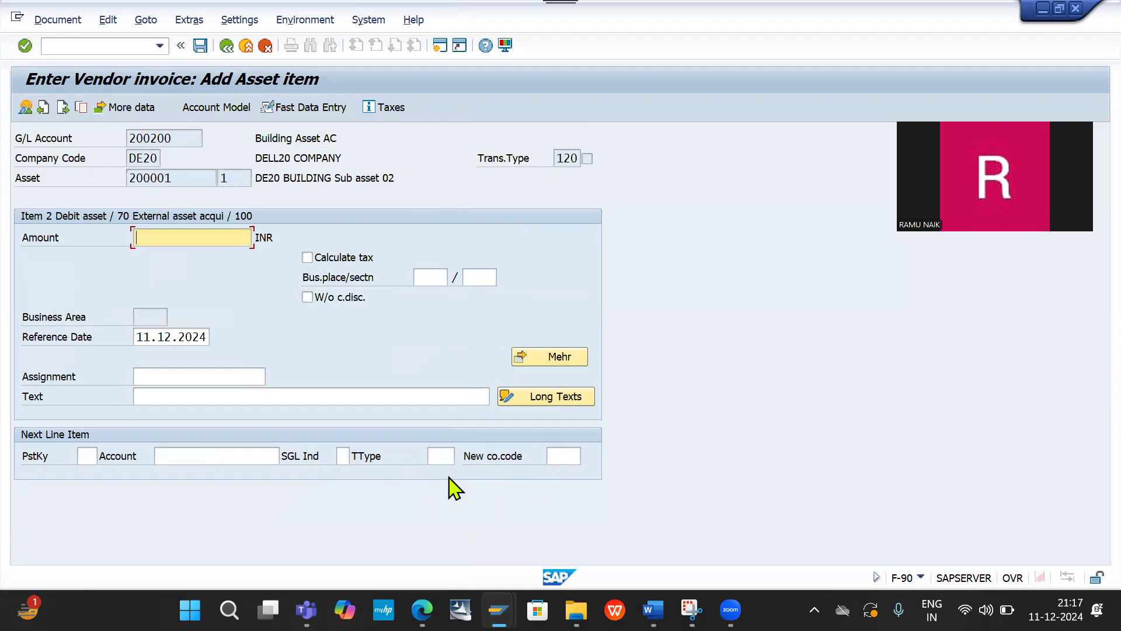
Fill the asset item's amount with * to take over the balancing amount and post the document
type("*")
key("Return")
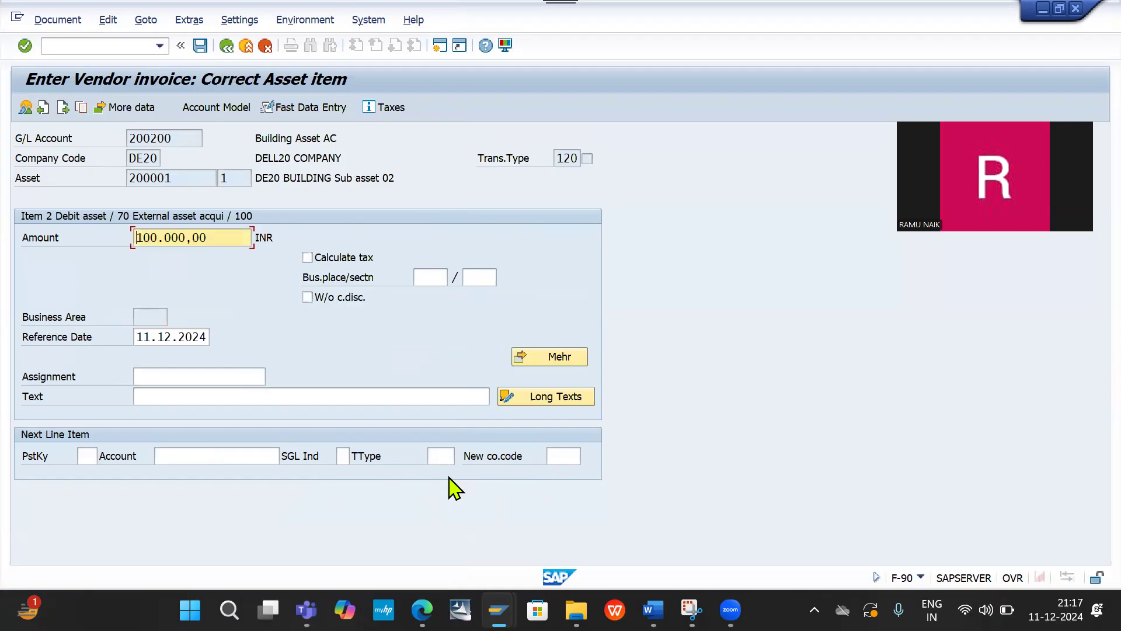
left_click(200, 45)
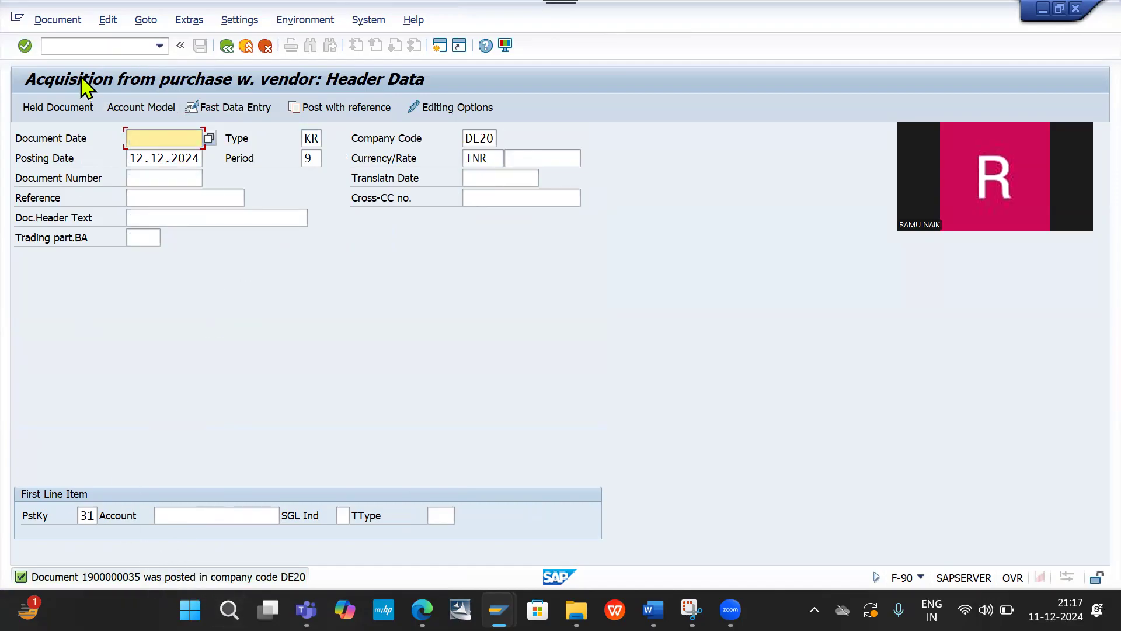
Start transaction AW01N and display the planned values of sub-asset 1 of asset 200001 for fiscal year 2024
left_click(88, 46)
key("Down")
key("Down")
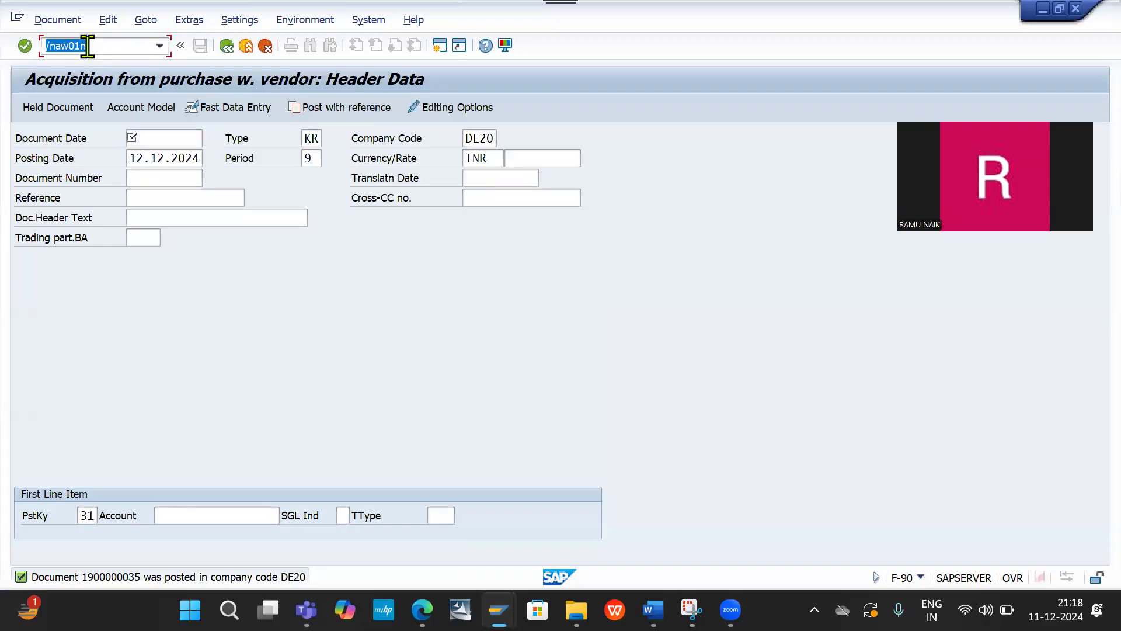
key("Return")
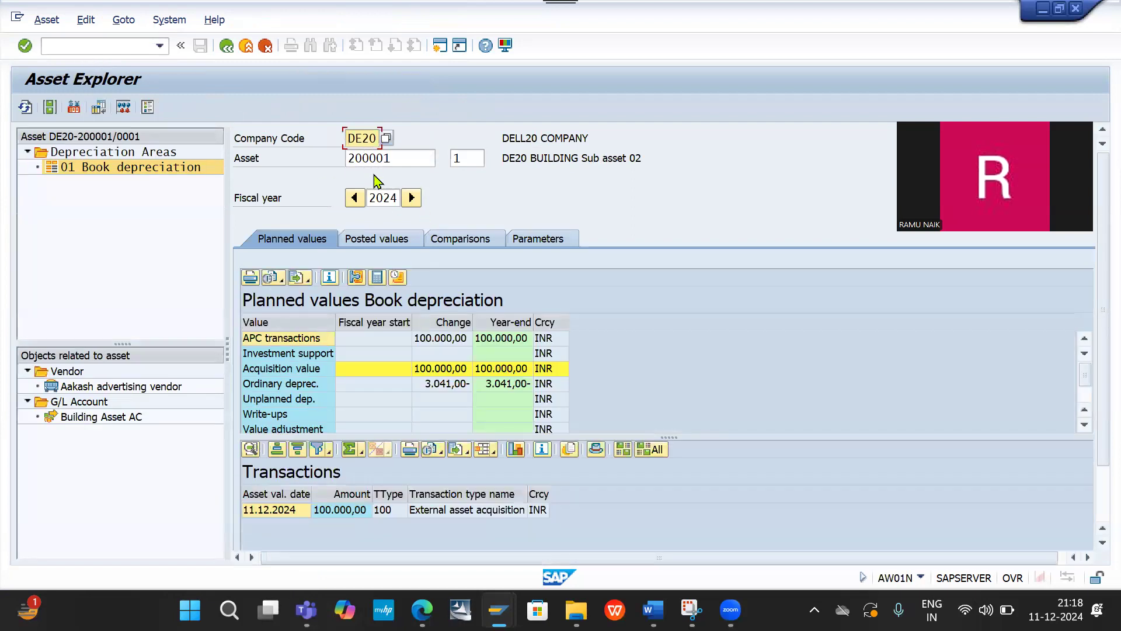
left_click(415, 159)
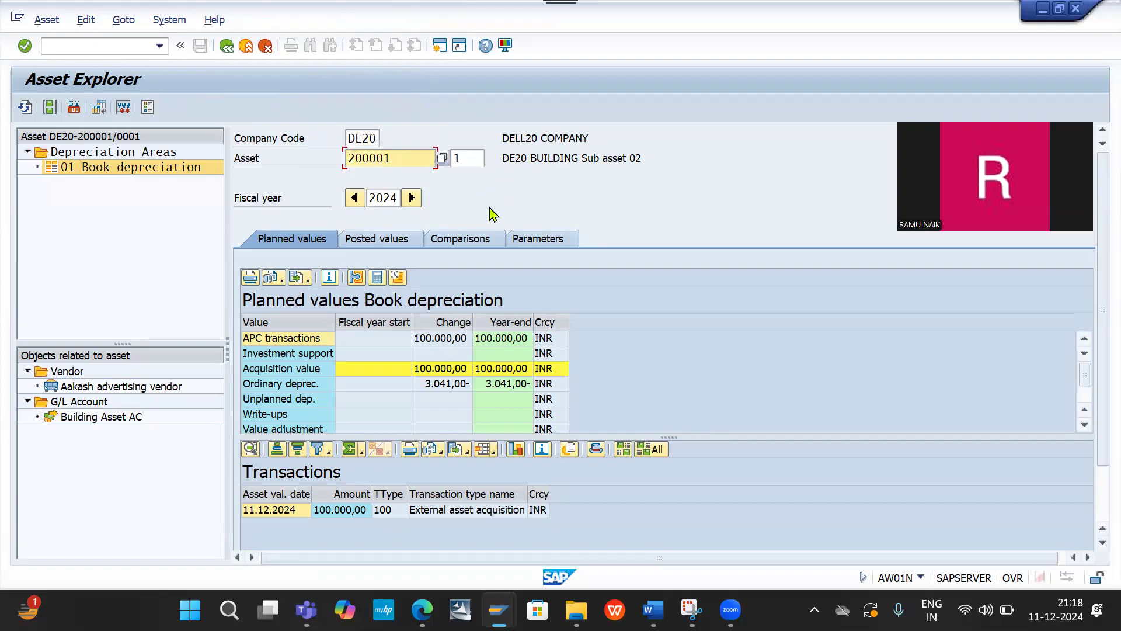
key("Return")
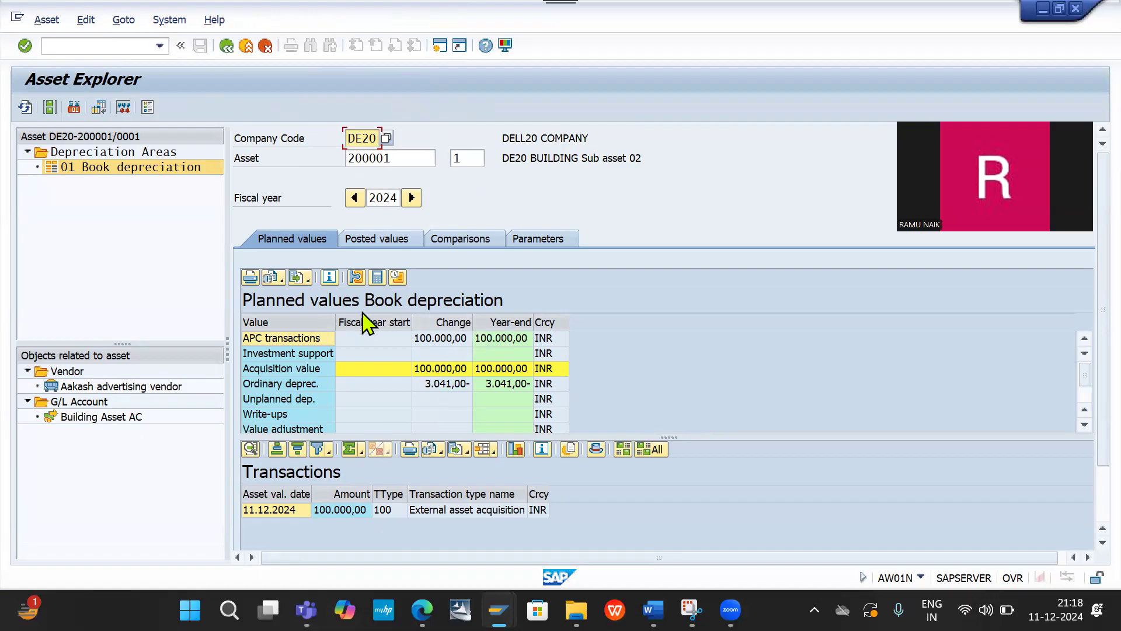
Examine the sub-asset's posted values and its depreciation per period through period 12
left_click(386, 243)
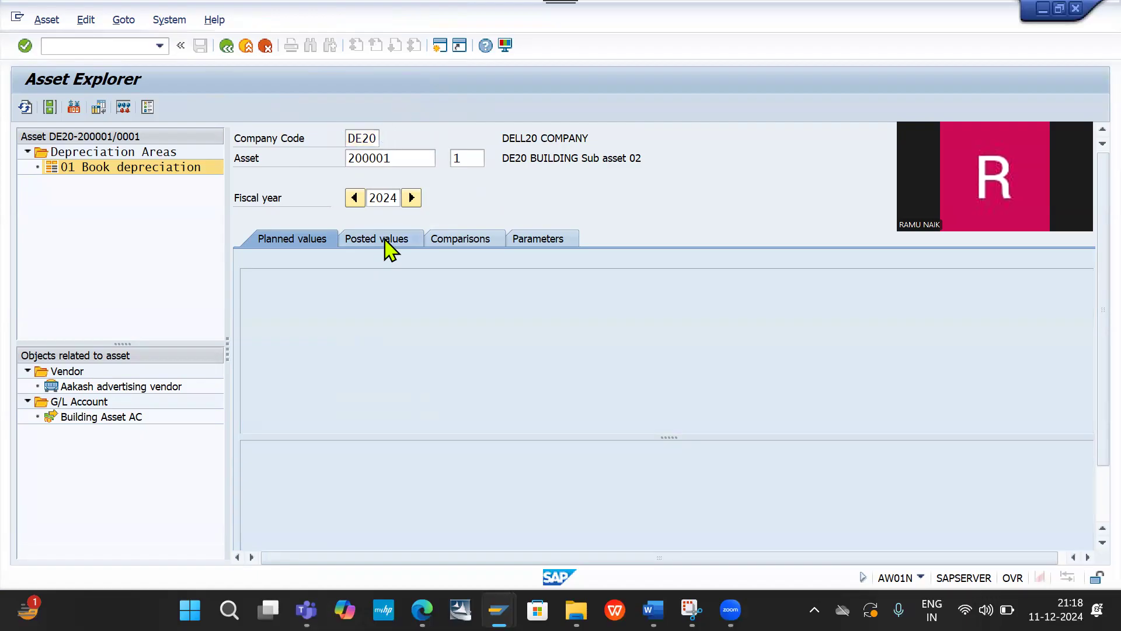
scroll(480, 350, "down", 1)
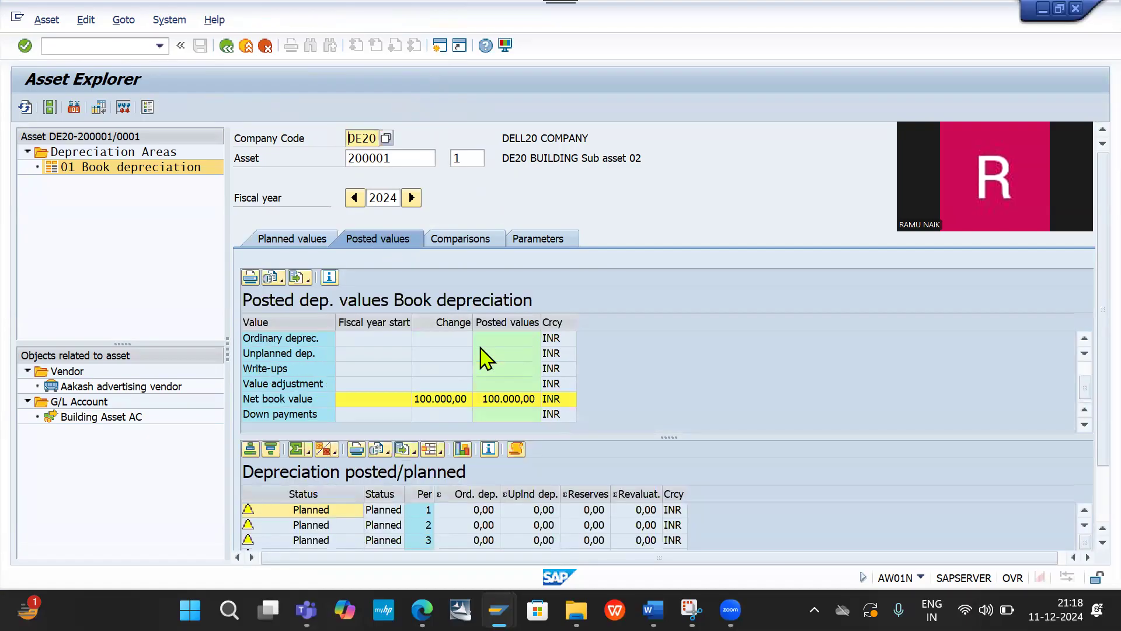
scroll(466, 494, "down", 3)
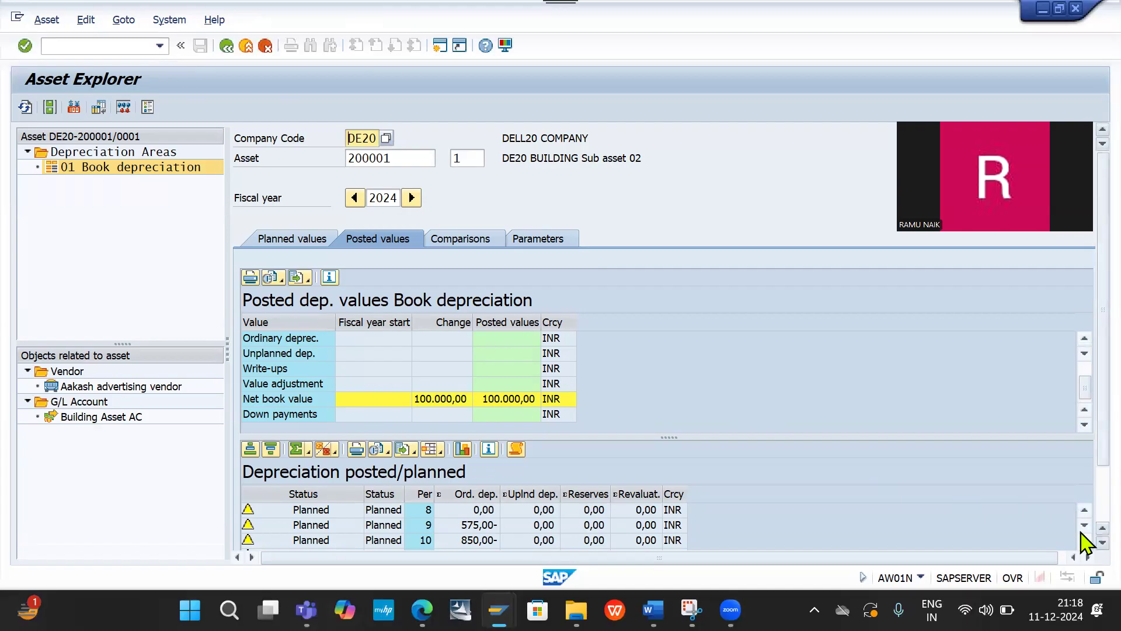
scroll(1082, 544, "down", 1)
scroll(1081, 549, "down", 2)
scroll(1081, 549, "down", 1)
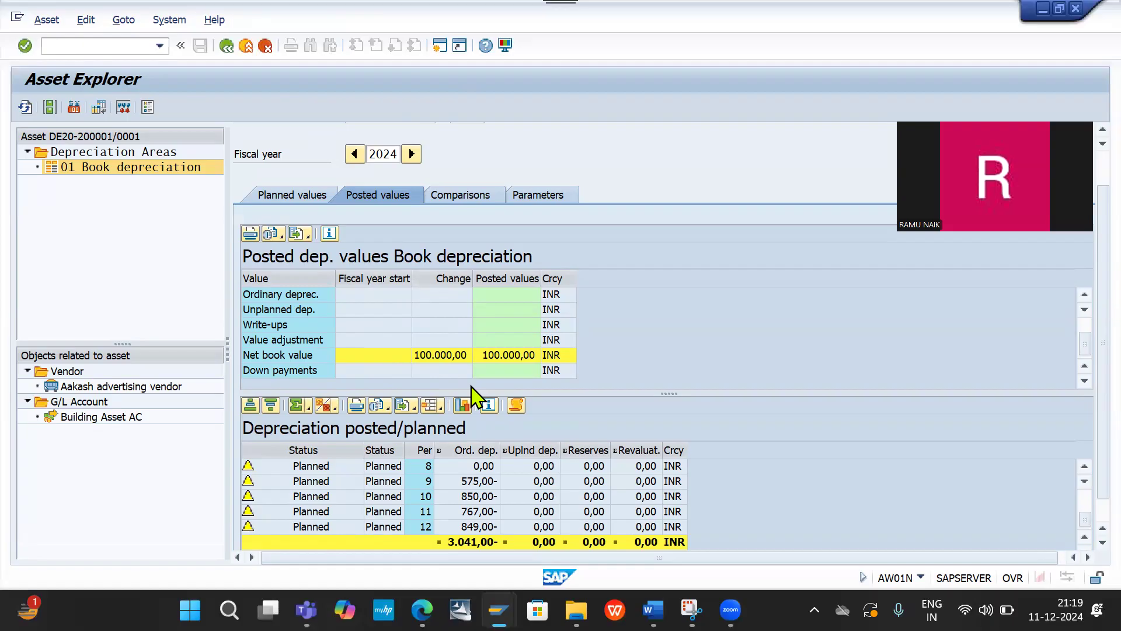
Switch to the Word document "Asset accounting de20" and add a separator line with an arrow bullet beneath the last F-90 entry
key("alt+Tab")
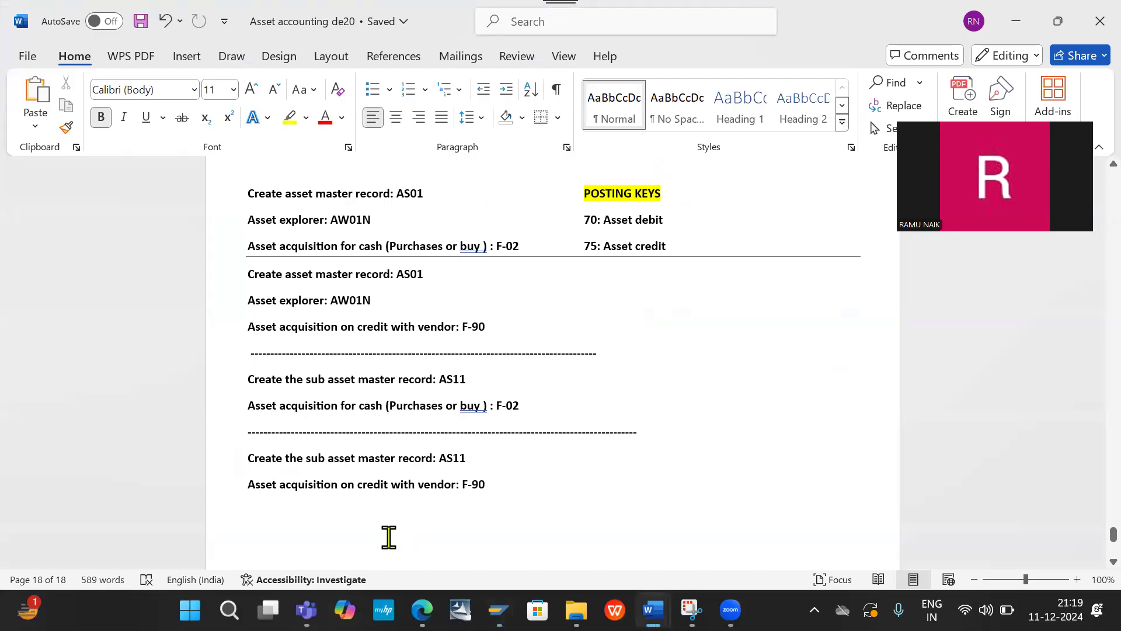
type("--------------------------------------------------------------------------------------------------------")
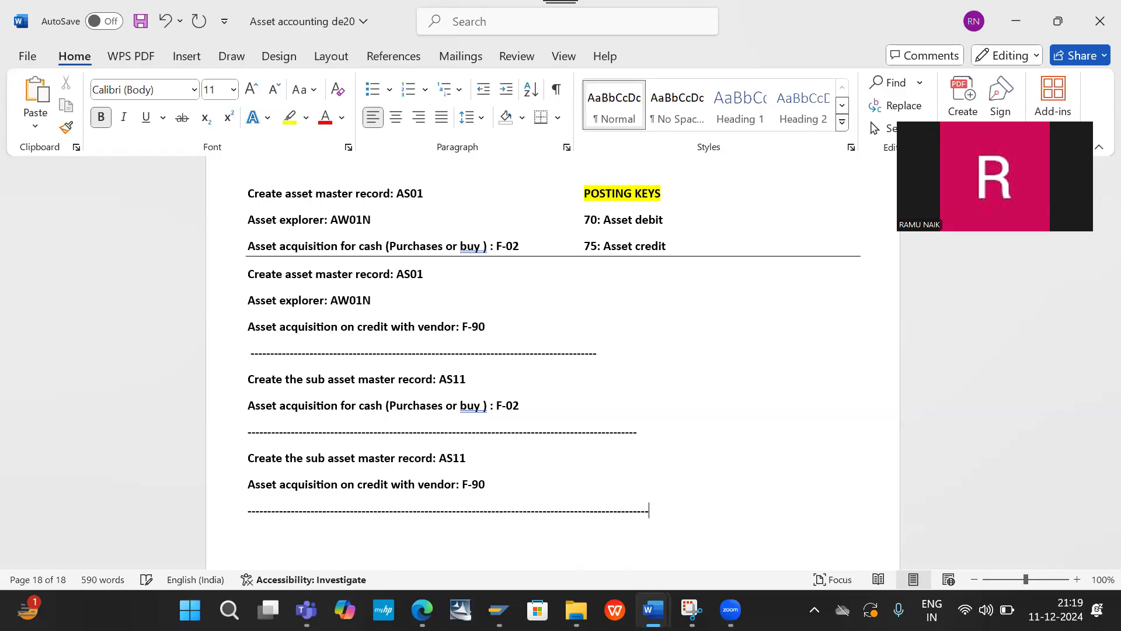
key("Return")
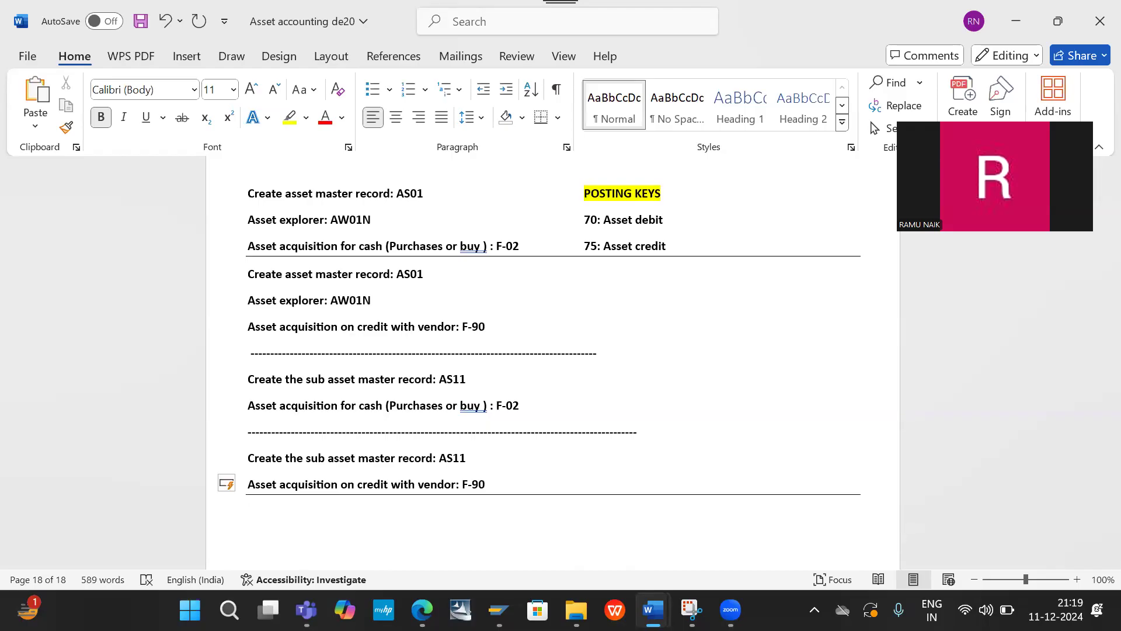
type("-->")
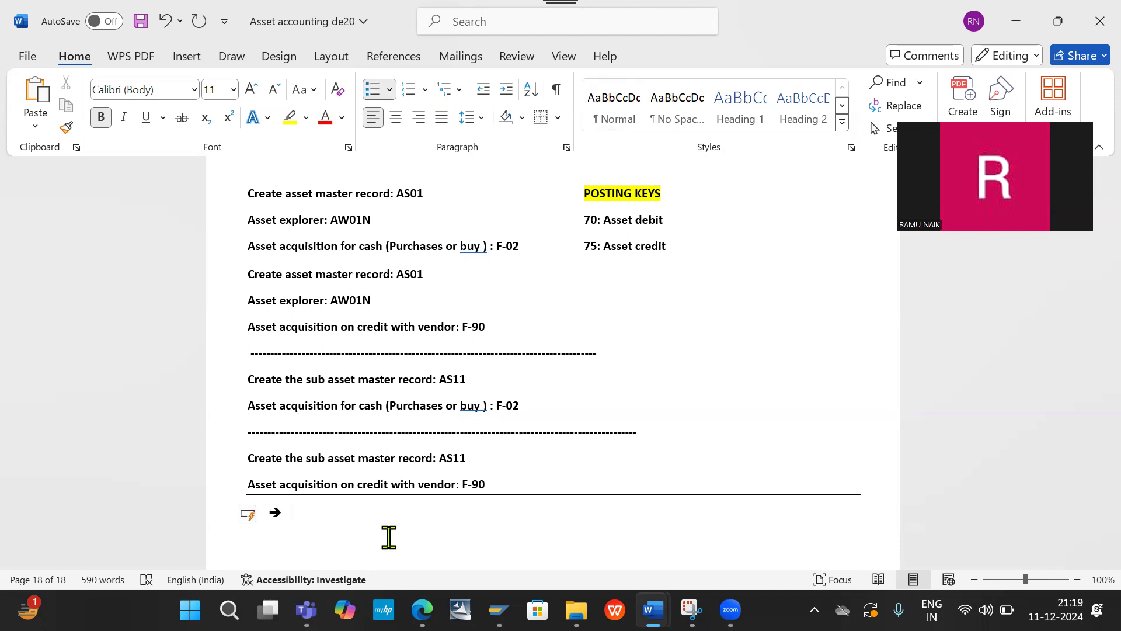
Write the note "Depreciation Run: AFAB ( Month end activity )" at the arrow bullet, without a further bullet below it
type(" Run d")
key("BackSpace")
key("BackSpace")
key("BackSpace")
key("BackSpace")
key("BackSpace")
type("depreciation")
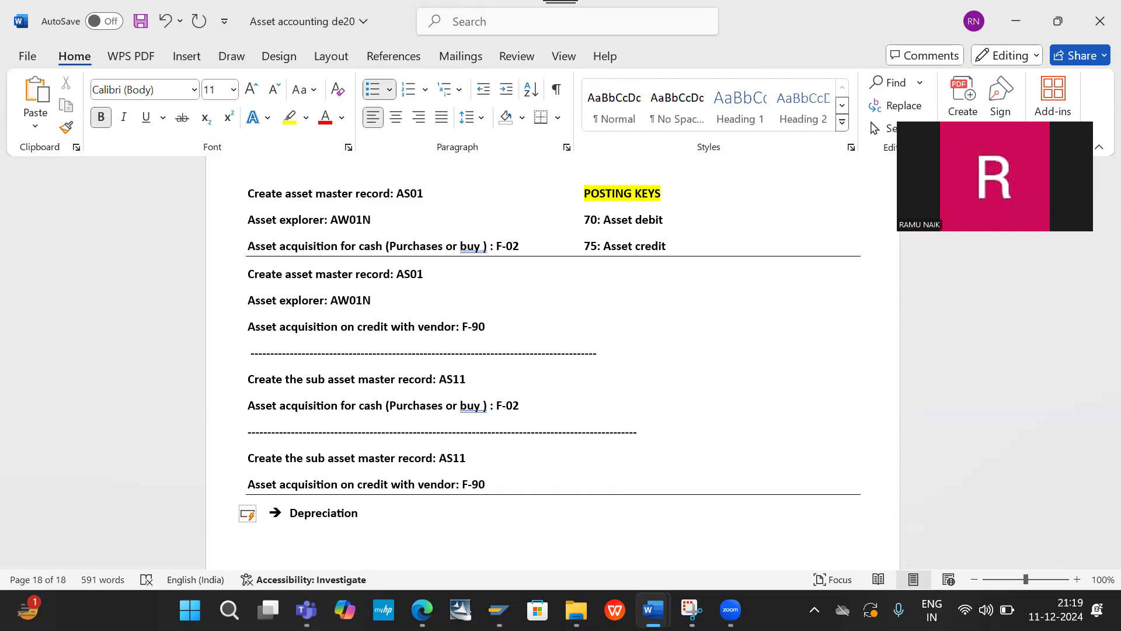
type("RU")
key("BackSpace")
type("un: AFAB ( ")
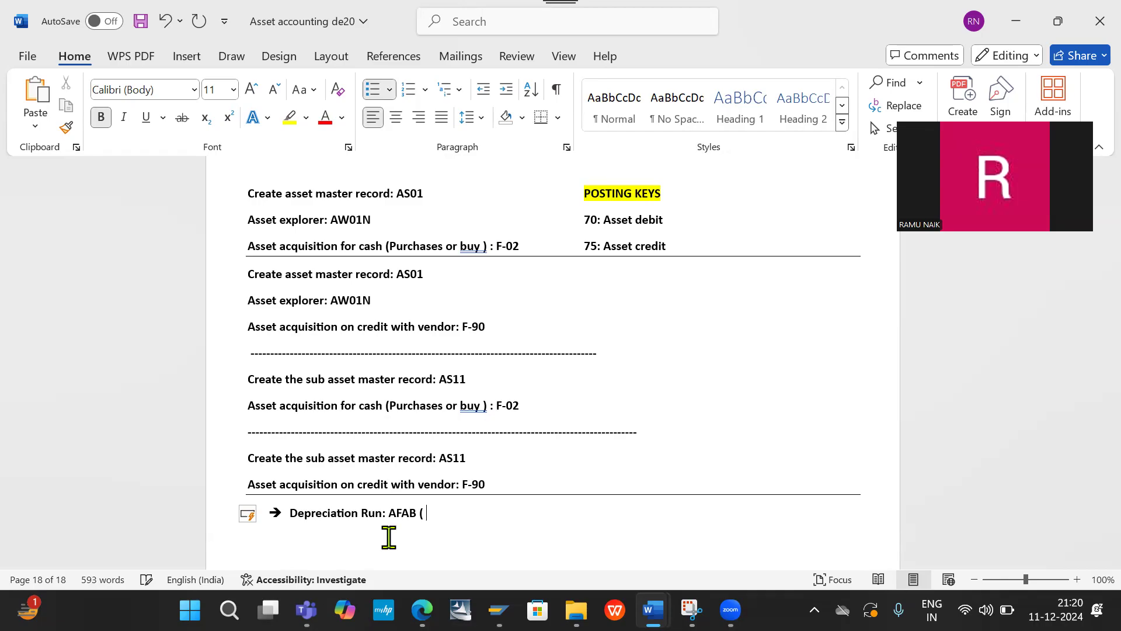
type("Month end ac")
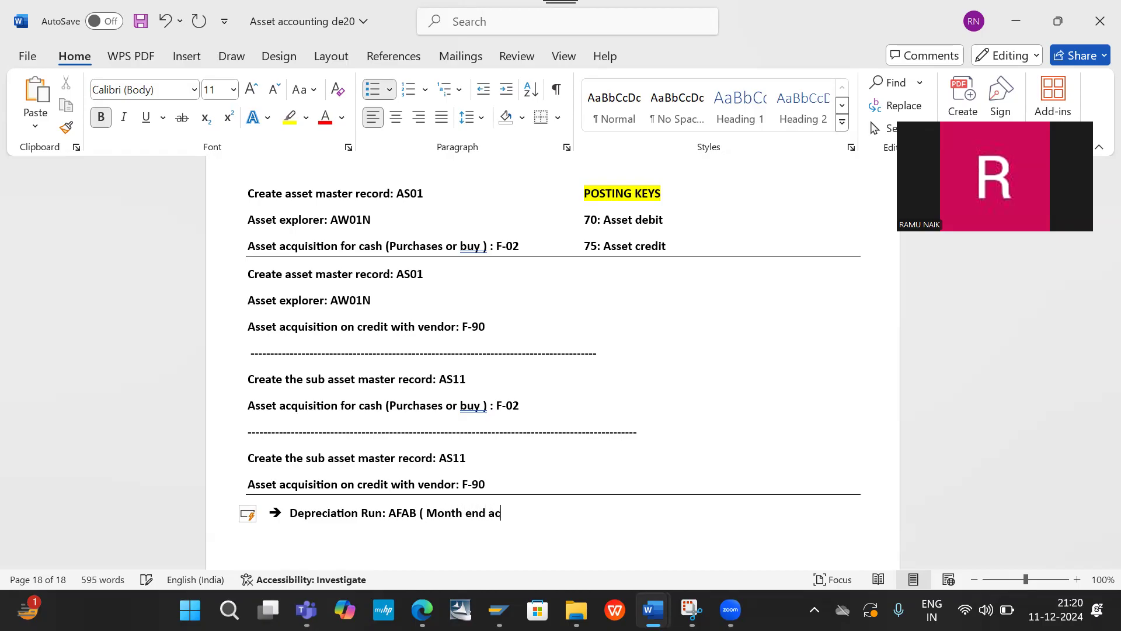
type("tivity )")
key("Return")
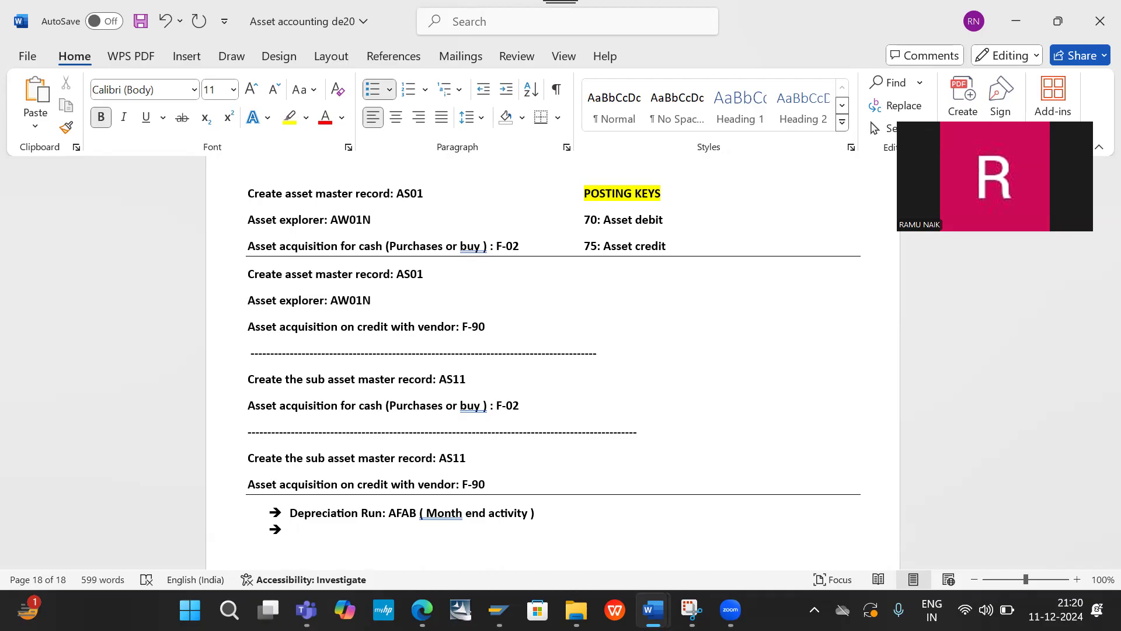
key("BackSpace")
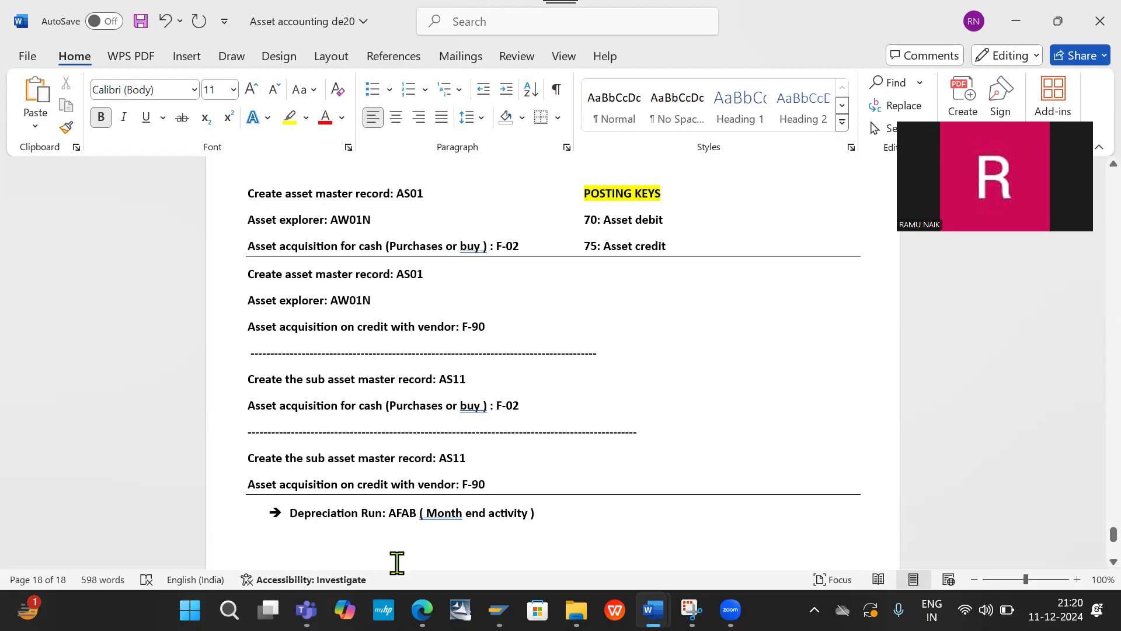
Switch back to SAP and start transaction AFAB for the depreciation posting run
key("alt+Tab")
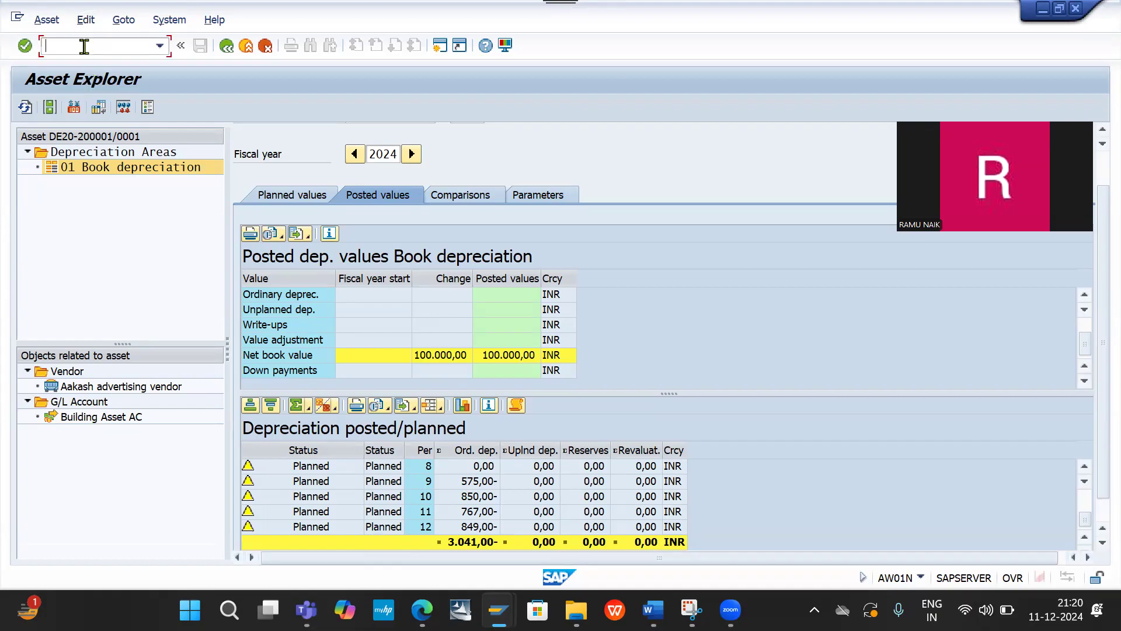
type("/nafab")
key("Return")
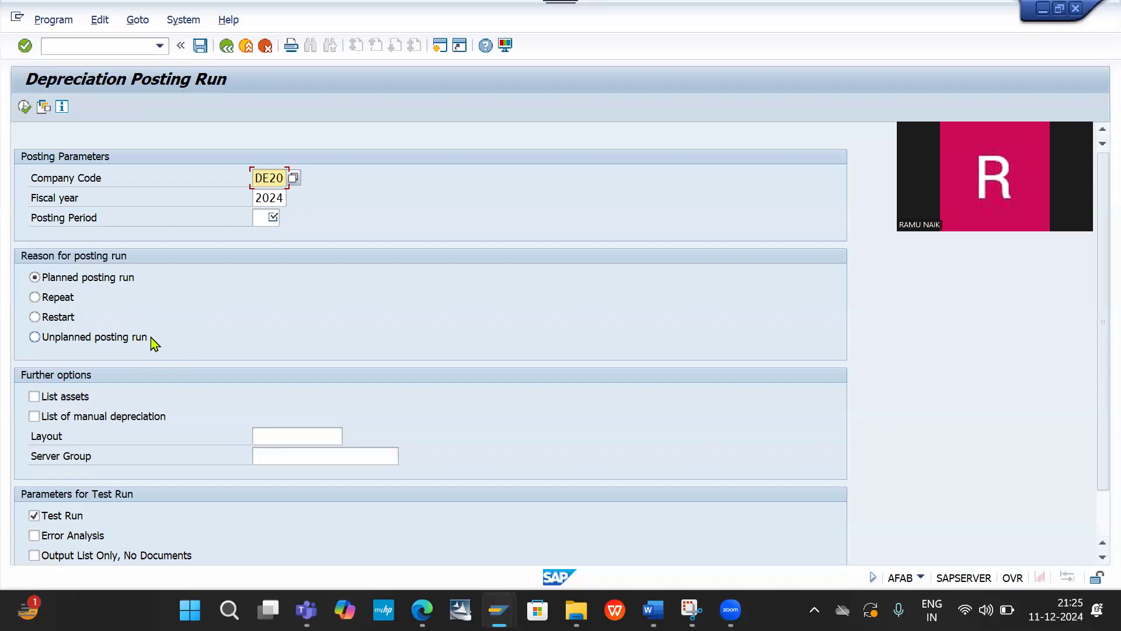
Select Unplanned posting run as the reason for the posting run and try to leave the transaction with /n
left_click(59, 340)
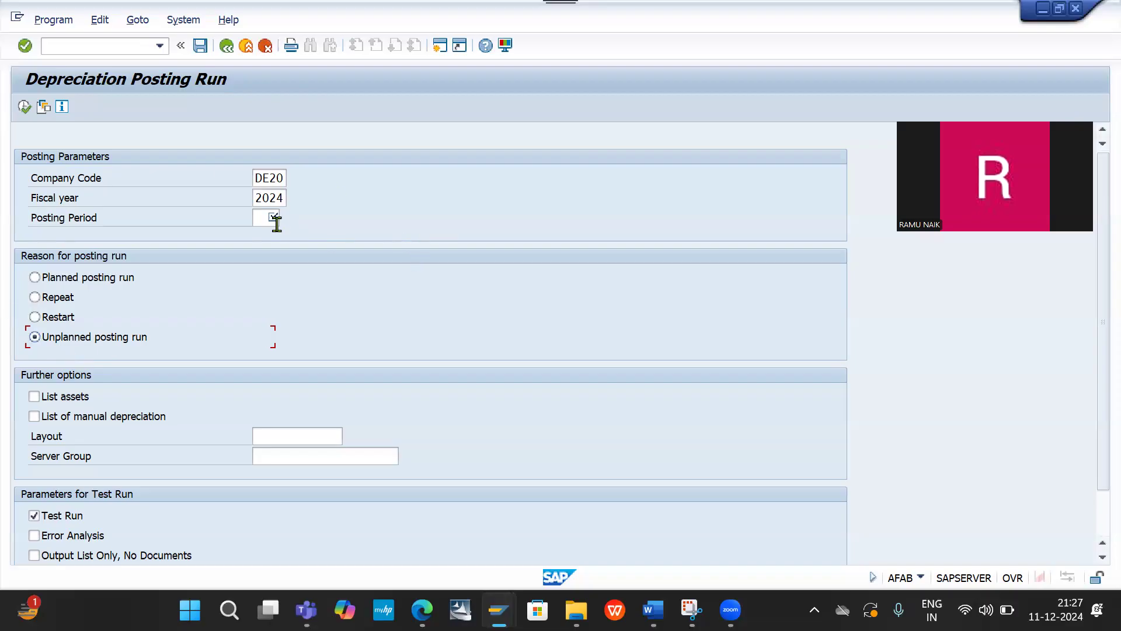
left_click(82, 44)
type("/n")
key("Return")
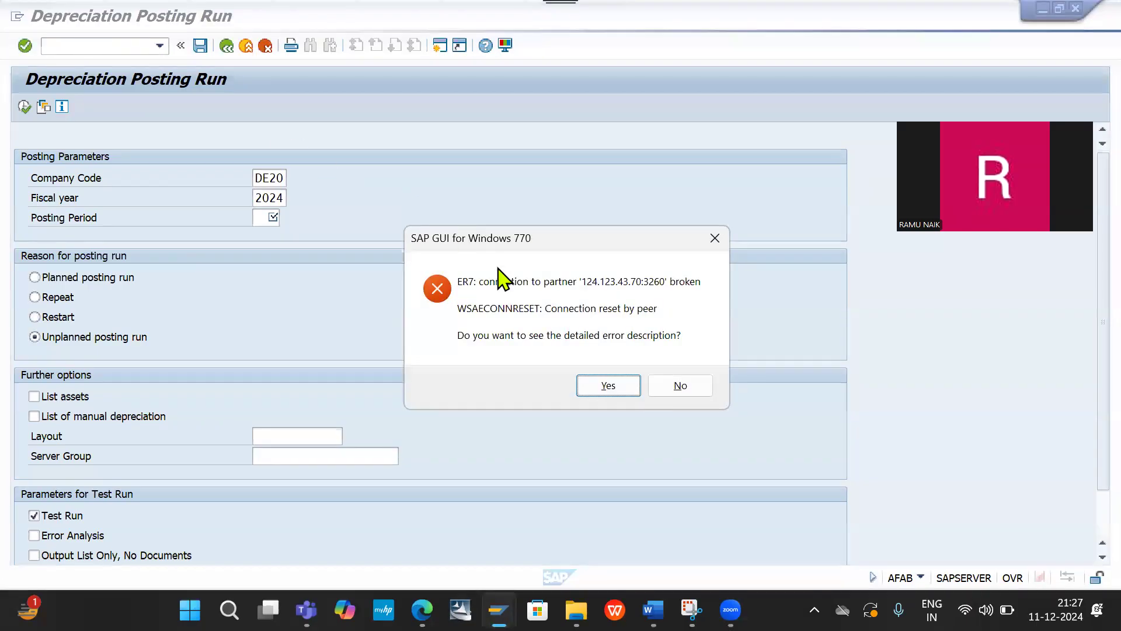
View the connection error details, dismiss them, and reopen the "sap" connection from SAP Logon 770
left_click(623, 393)
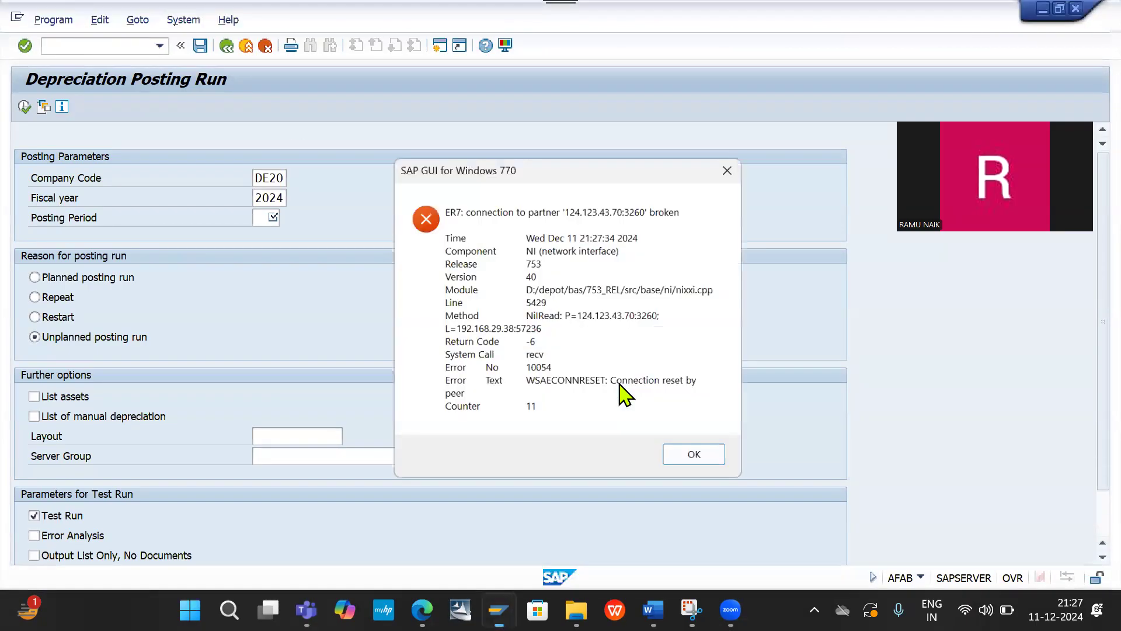
left_click(699, 460)
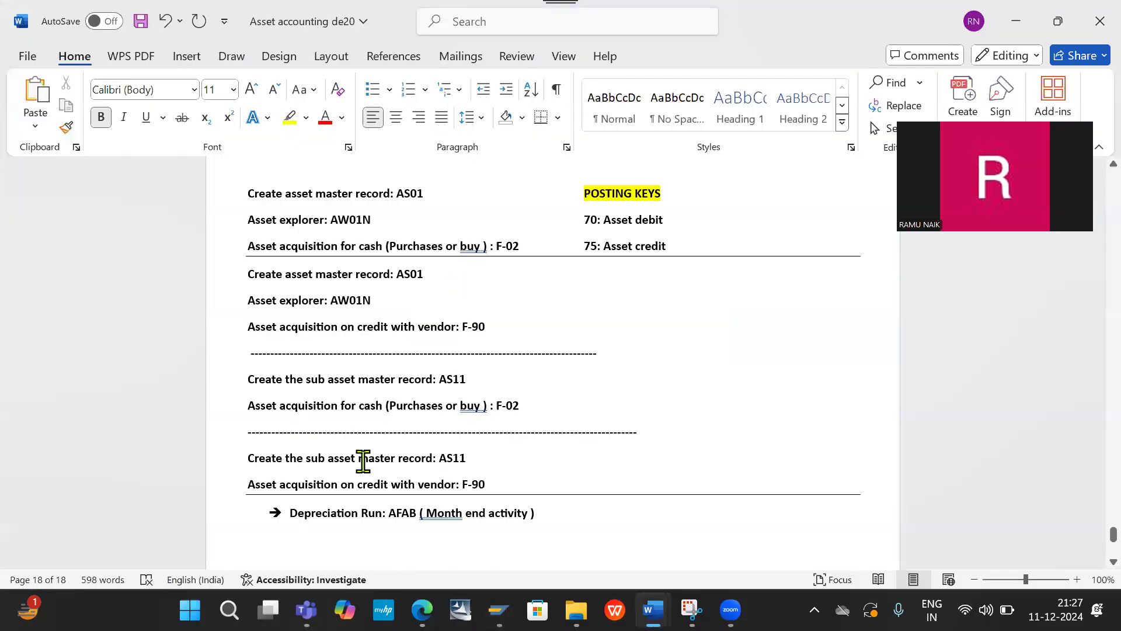
key("alt+Tab")
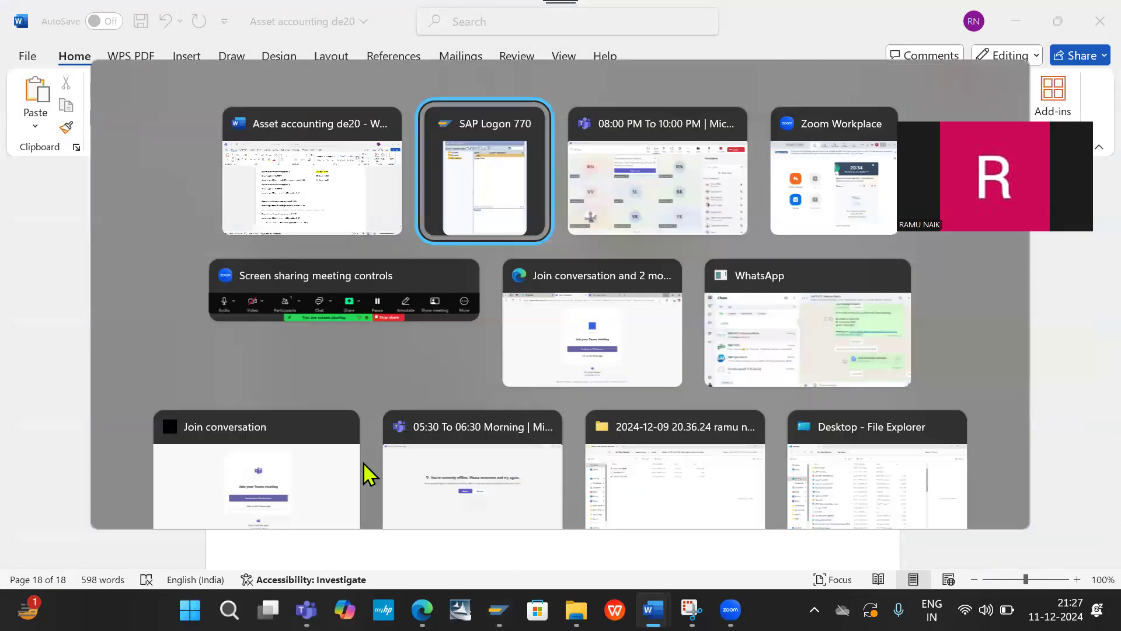
key("alt+Tab")
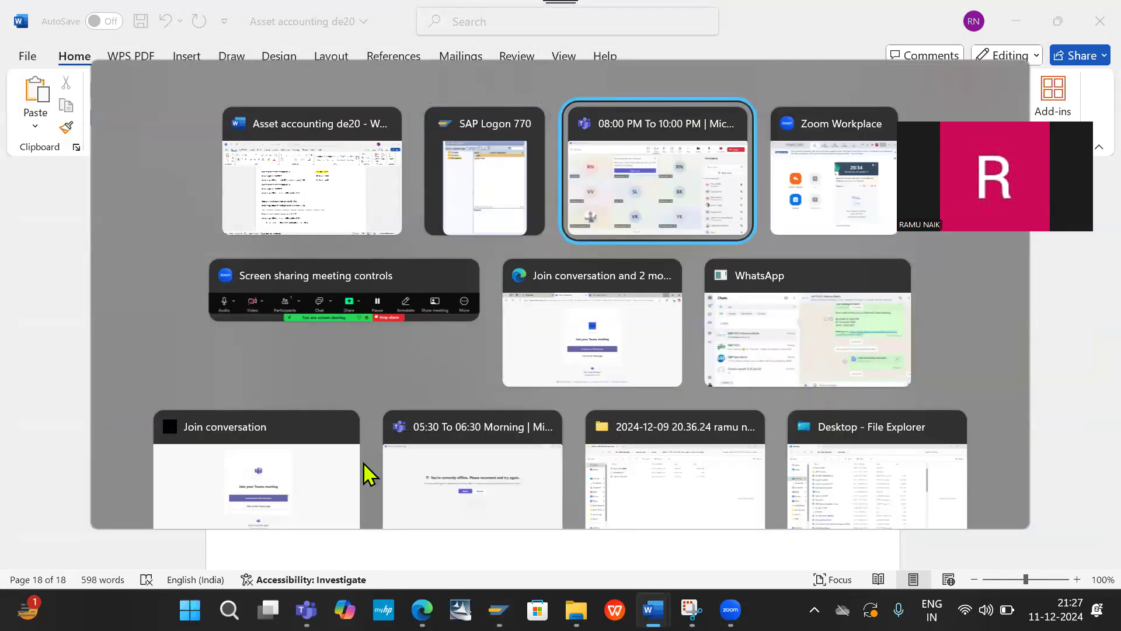
key("alt+shift+Tab")
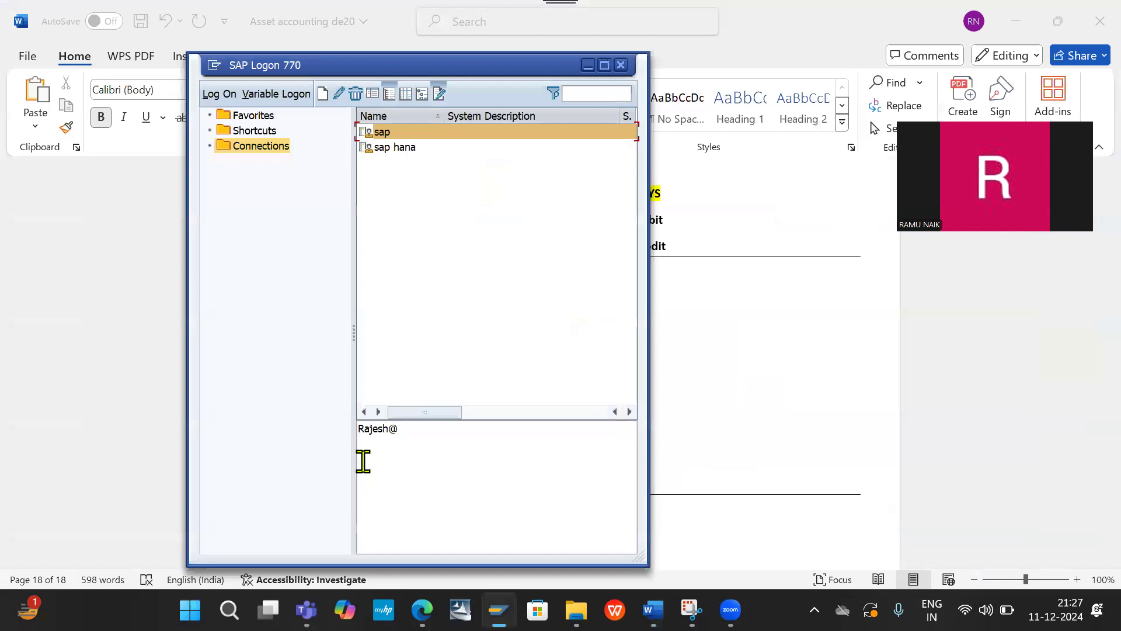
double_click(406, 133)
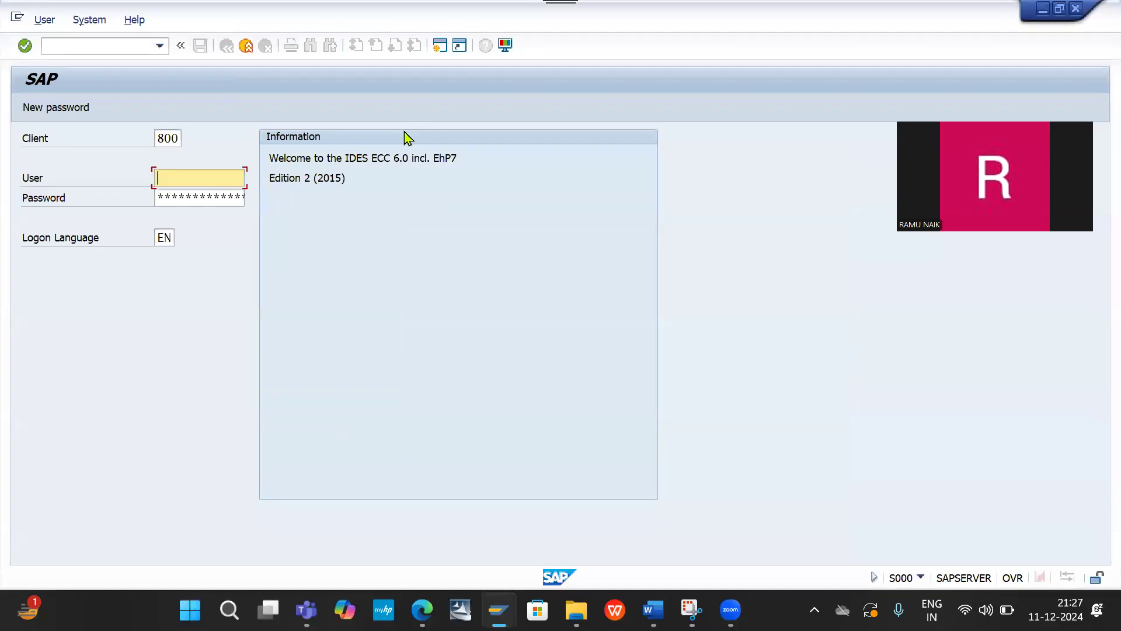
Log on to client 800 with the user ID and password, continuing with this logon and ending the other one
key("Down")
key("Tab")
type("*")
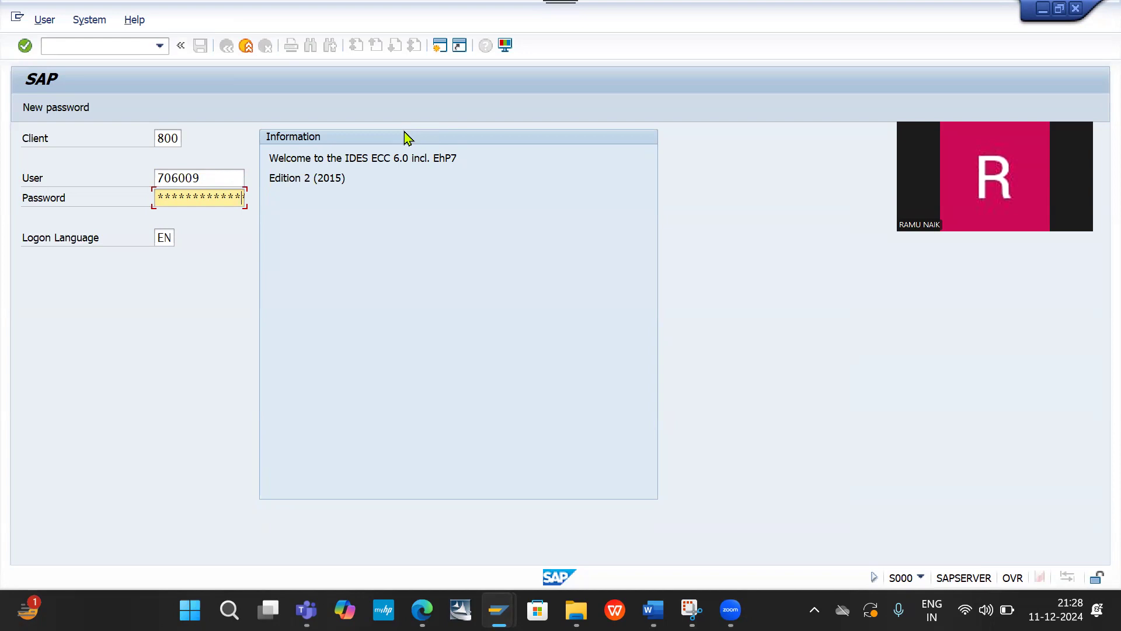
key("Return")
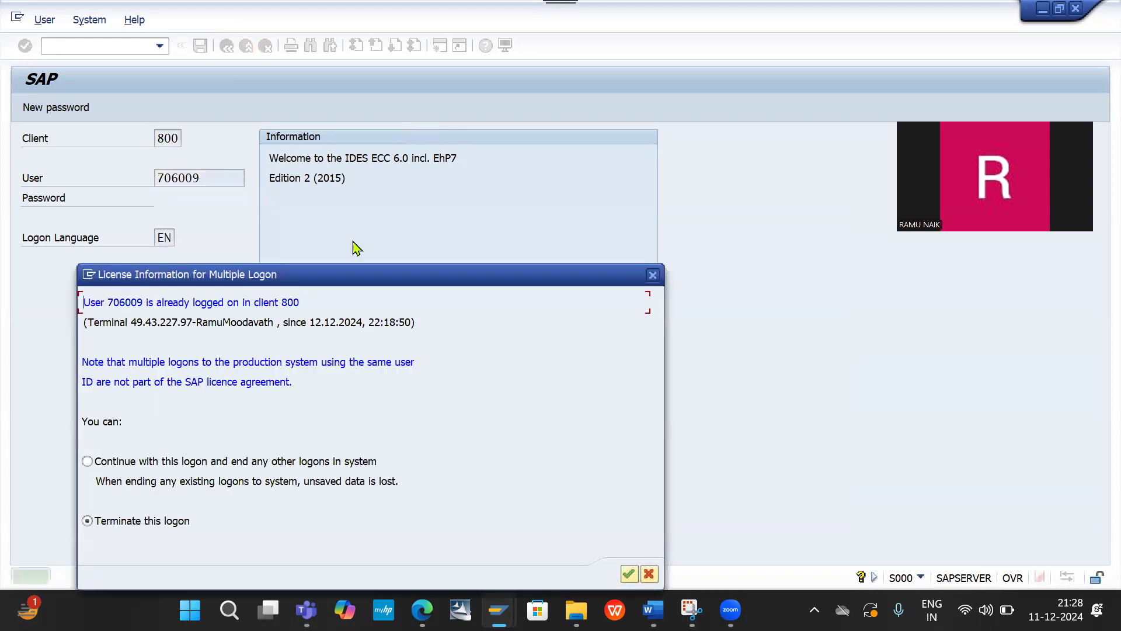
key("Return")
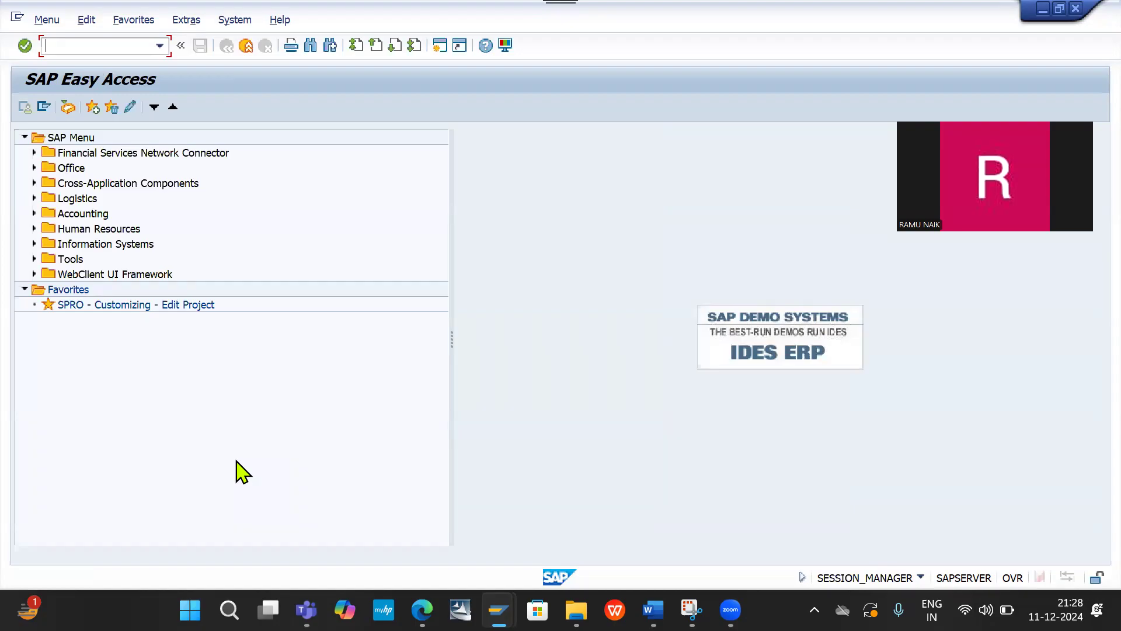
Start transaction AFAB and enter company code DE20, fiscal year 2024 and posting period 9
type("AFAB")
key("Return")
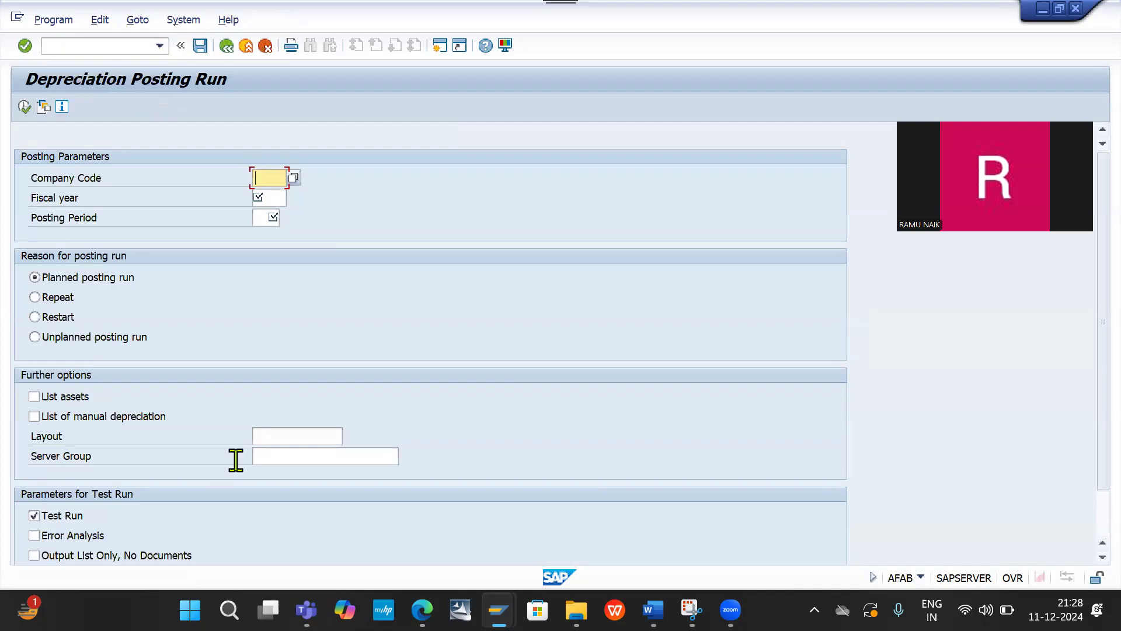
key("BackSpace")
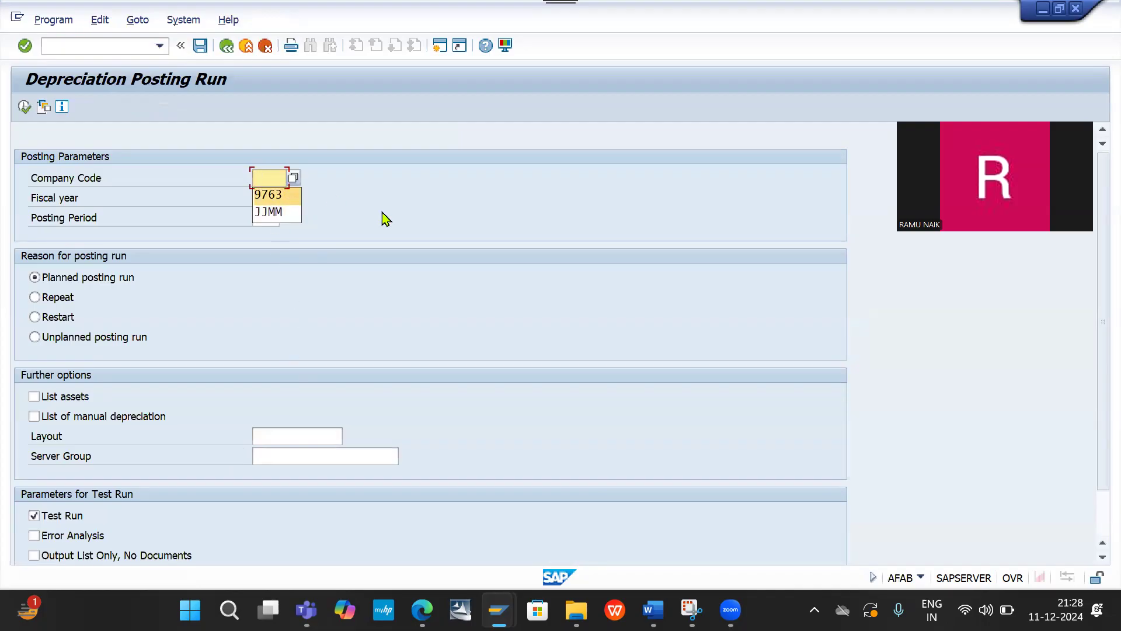
type("D")
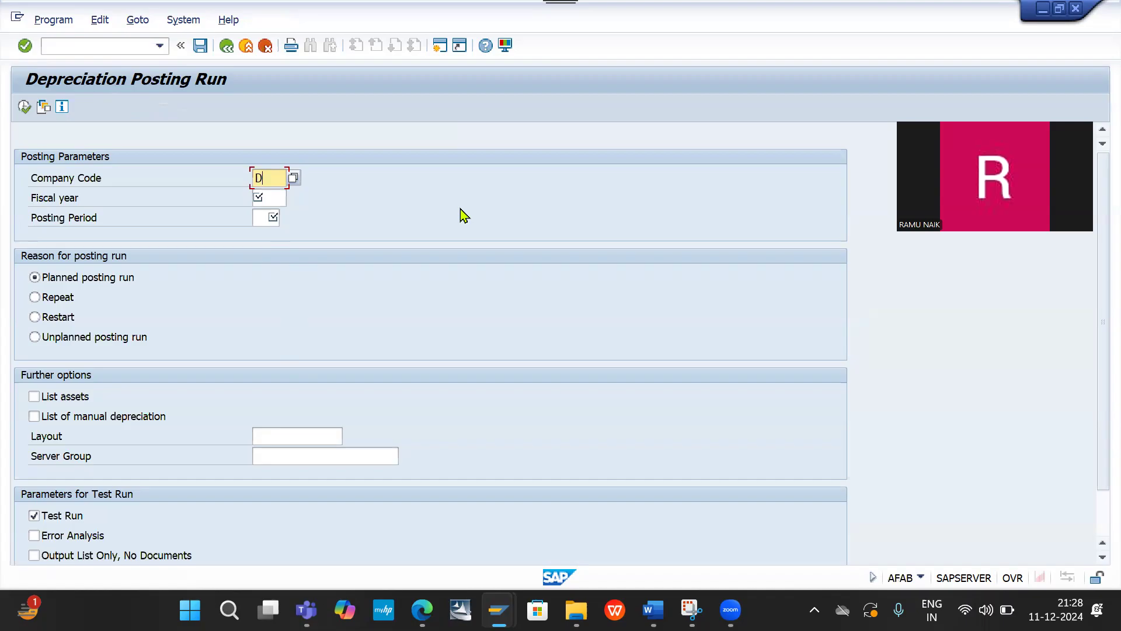
type("E20")
key("Tab")
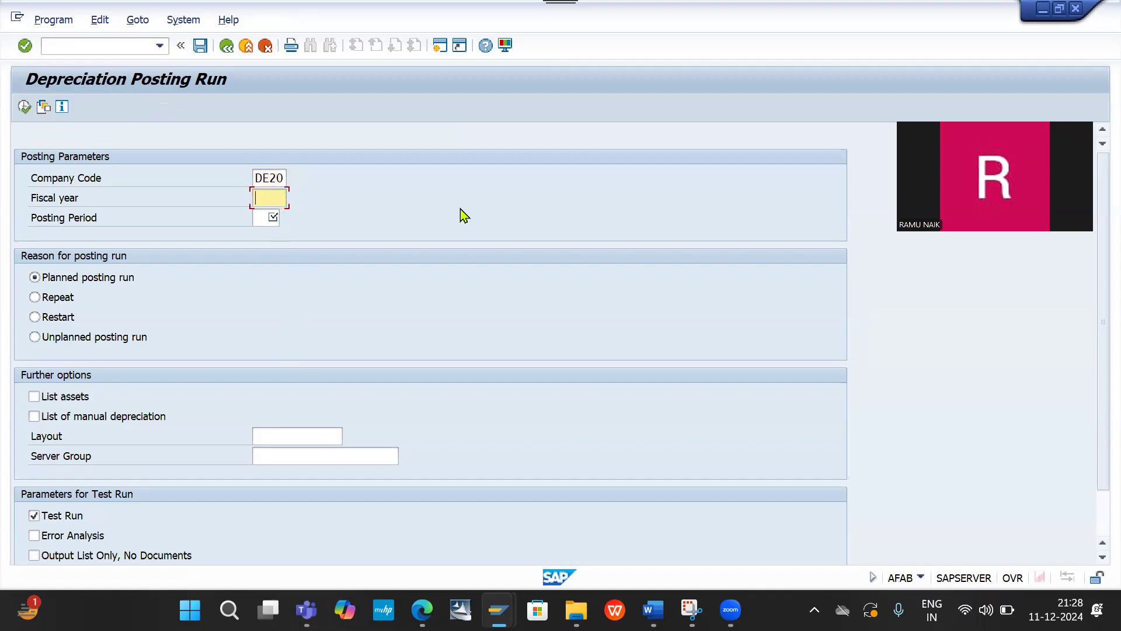
type("2024")
key("Tab")
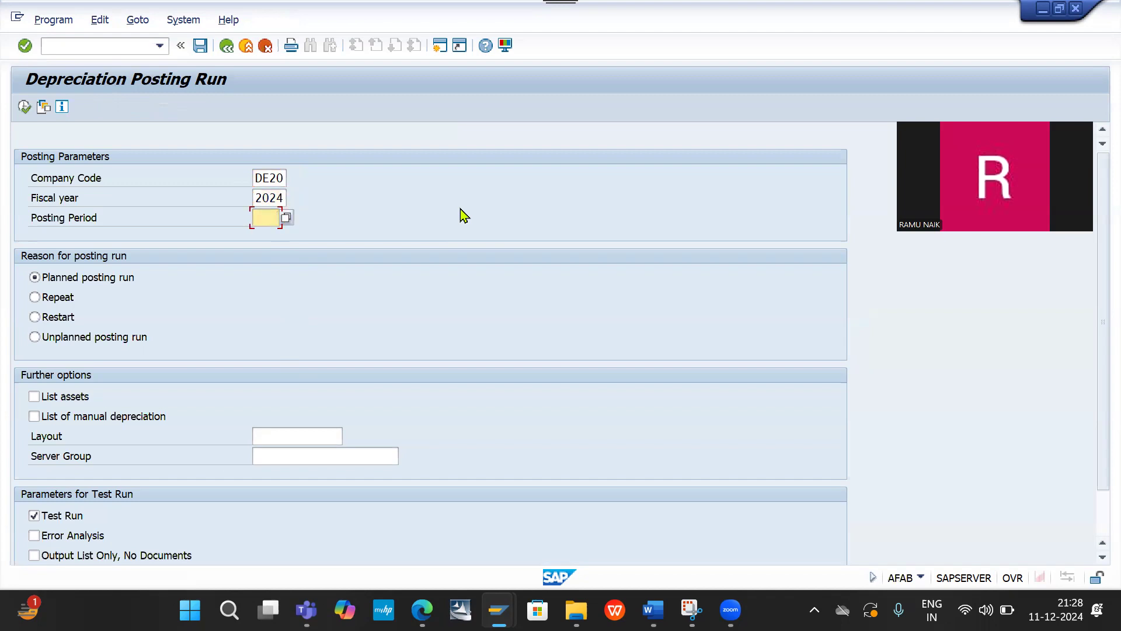
type("9")
Execute the planned posting run as a test run despite the online limitation and enlarge the result's header area
left_click(25, 107)
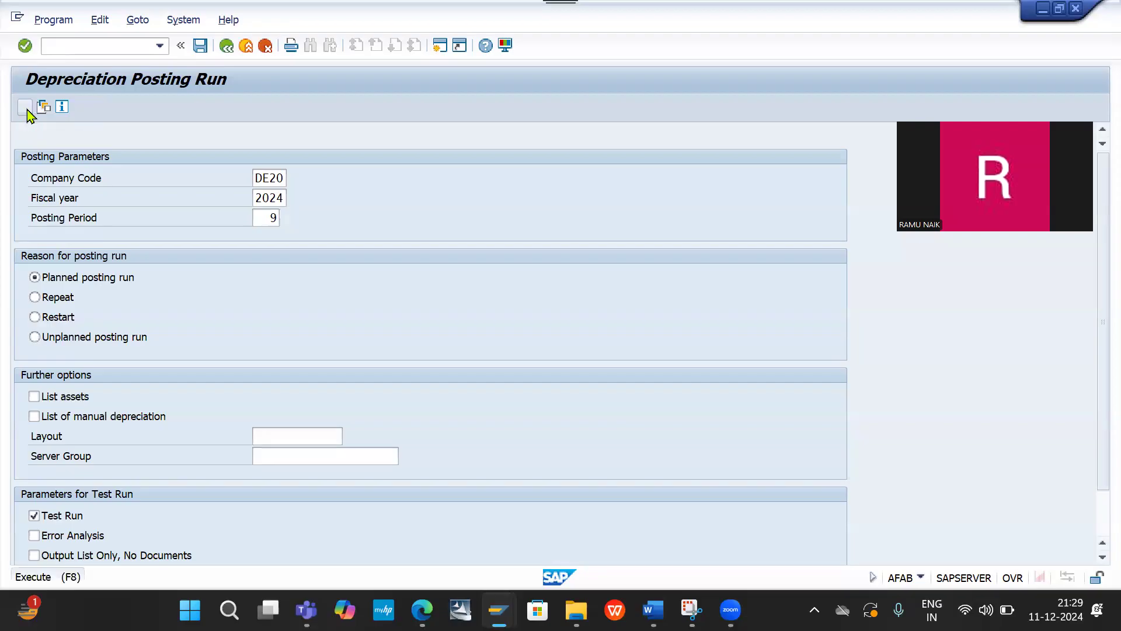
left_click(271, 384)
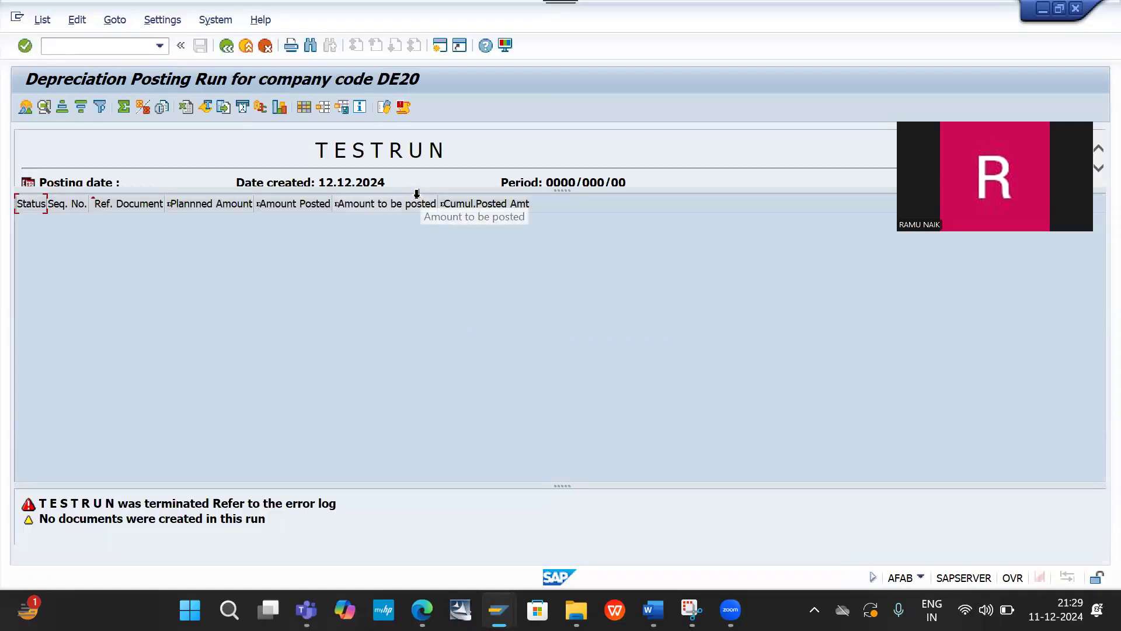
left_click_drag(415, 186, 423, 313)
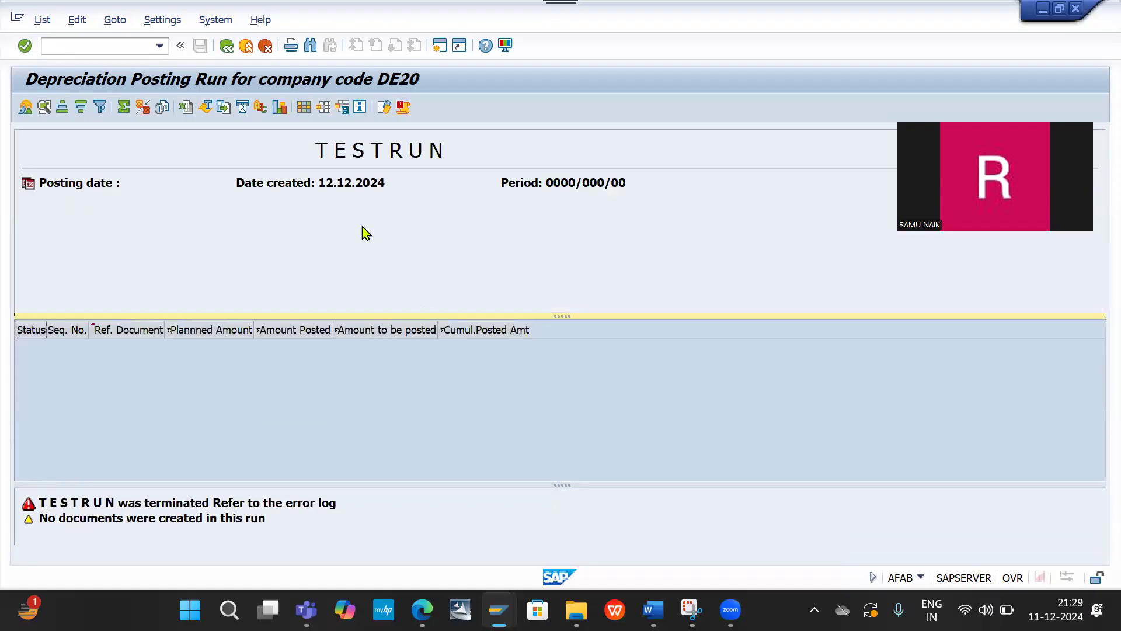
double_click(94, 183)
left_click(183, 216)
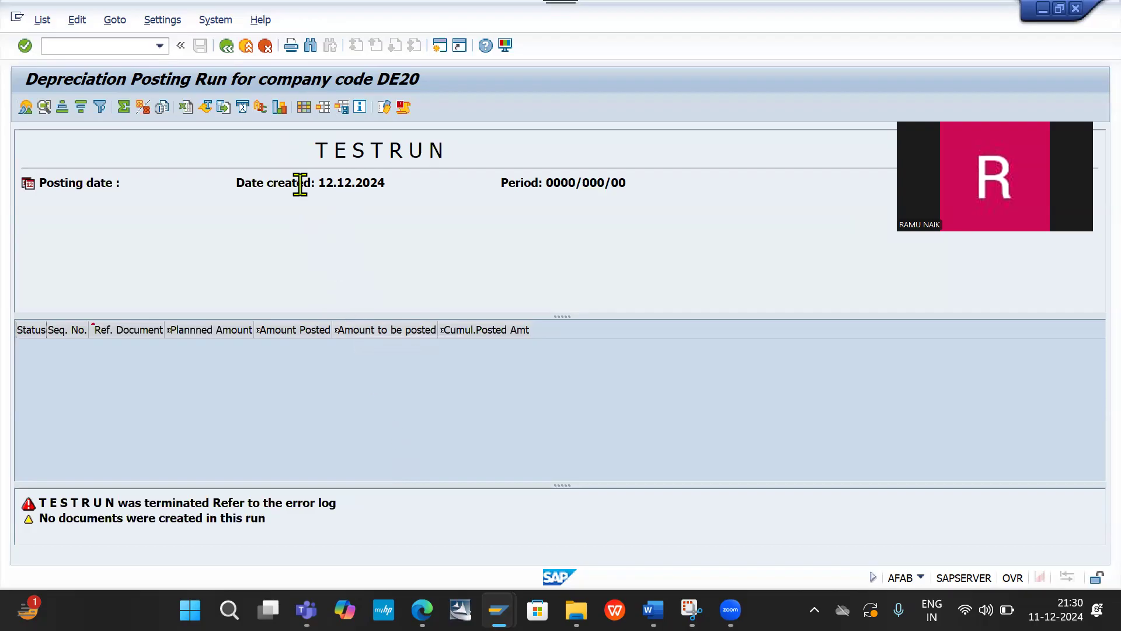
Repeat the test run as an unplanned posting run, enlarge the result's header area, and return to the selection screen
left_click(226, 46)
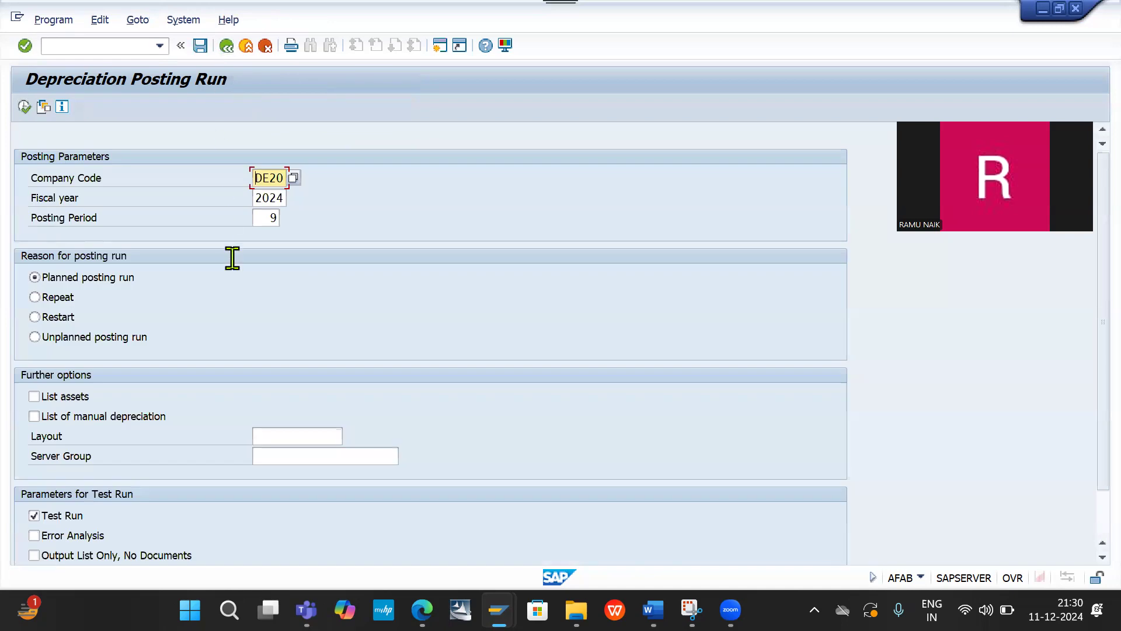
left_click(48, 338)
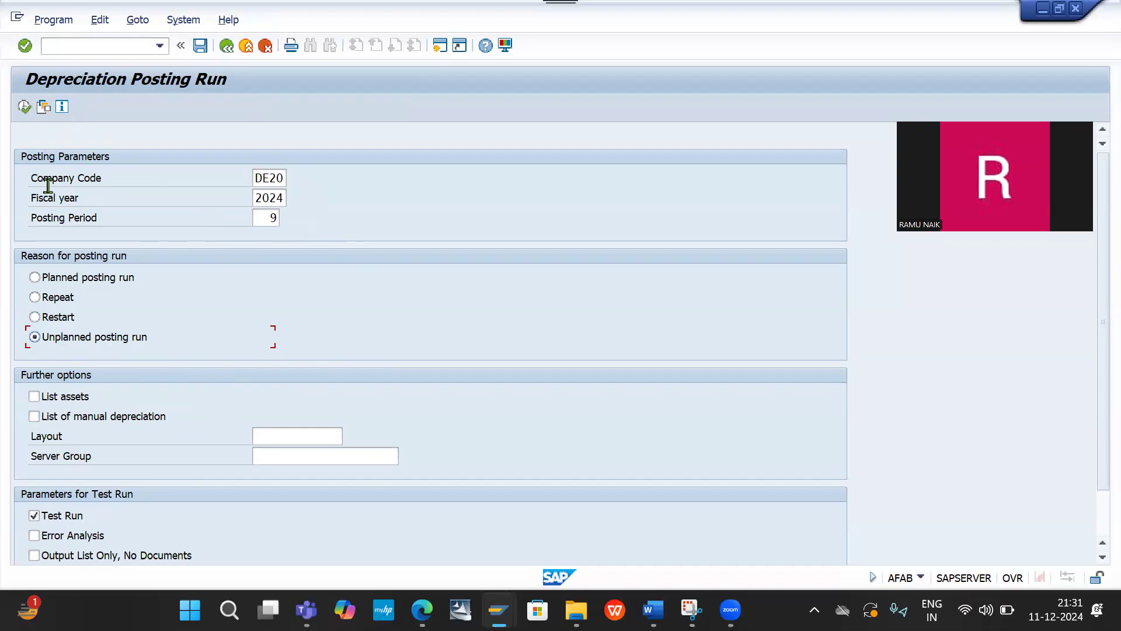
left_click(24, 108)
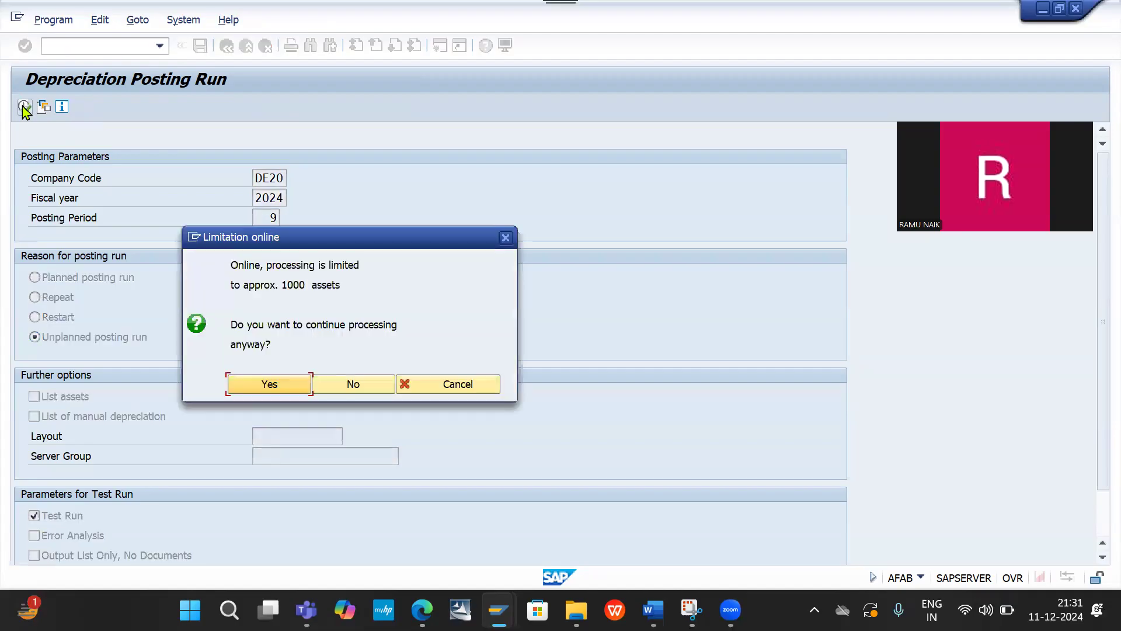
left_click(274, 387)
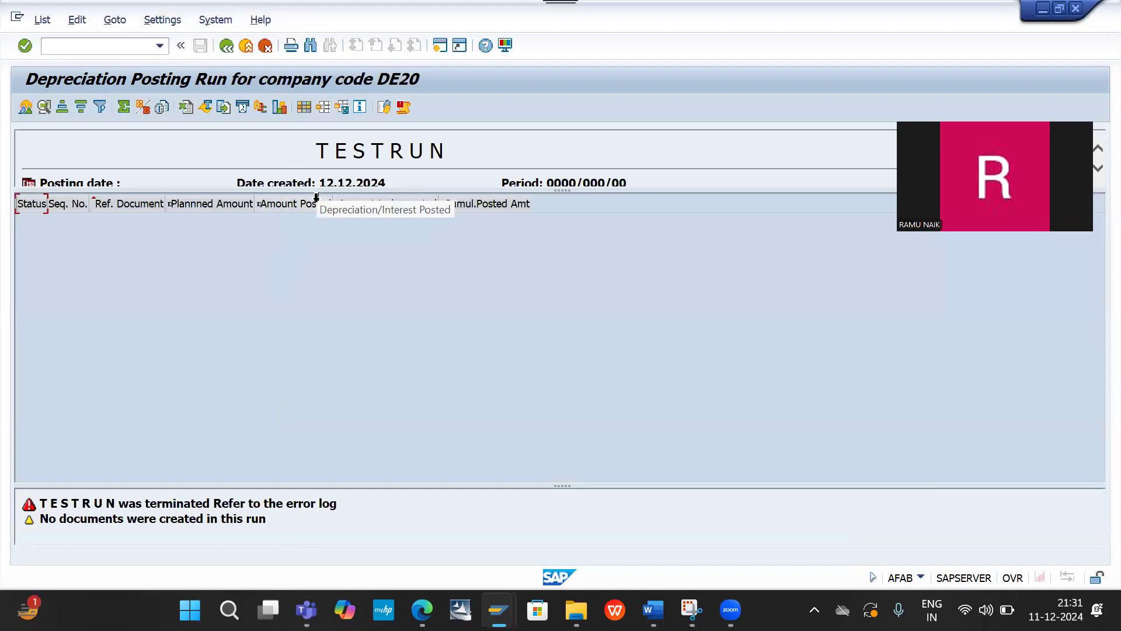
left_click_drag(327, 188, 340, 327)
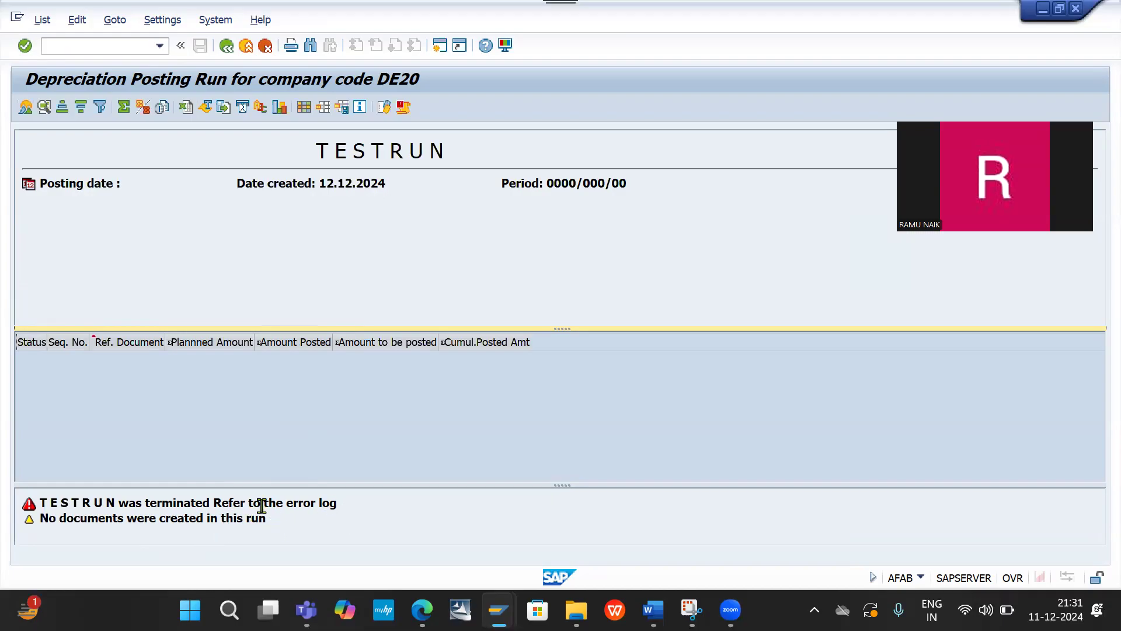
left_click(236, 46)
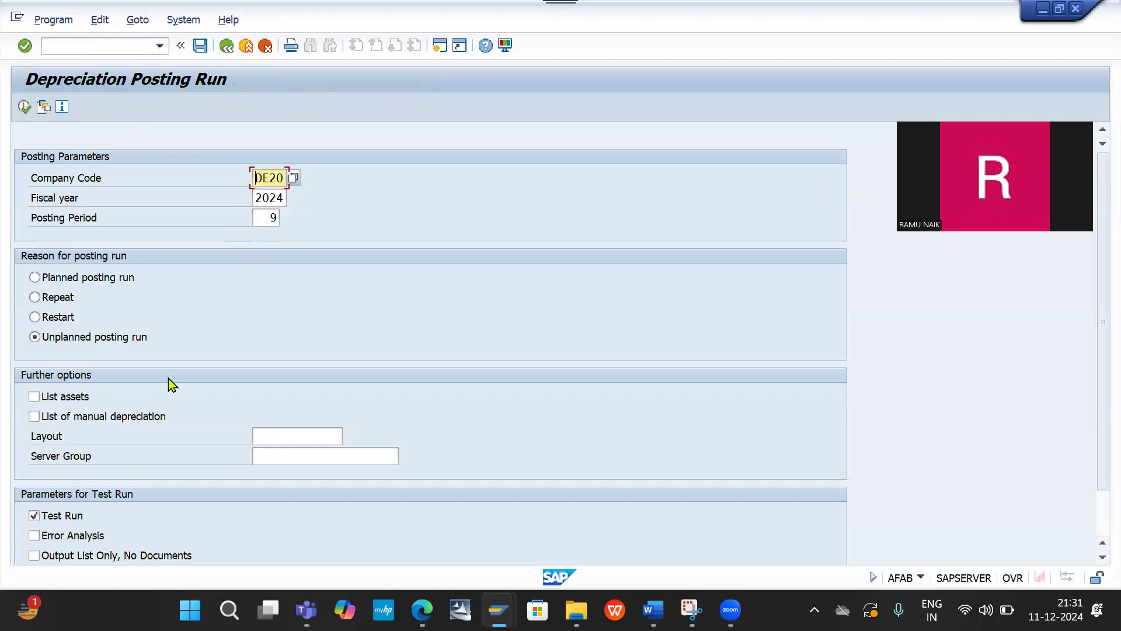
left_click(34, 397)
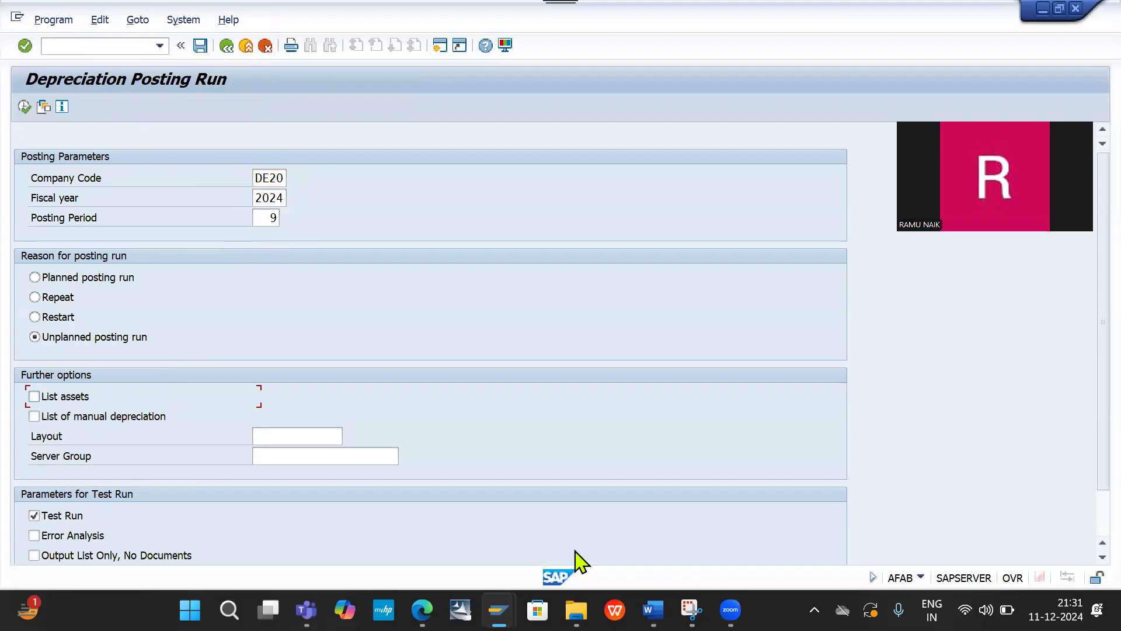
Switch to WhatsApp Web in Microsoft Edge to show the SAP FICO Intensive Batch chat
mouse_move(693, 611)
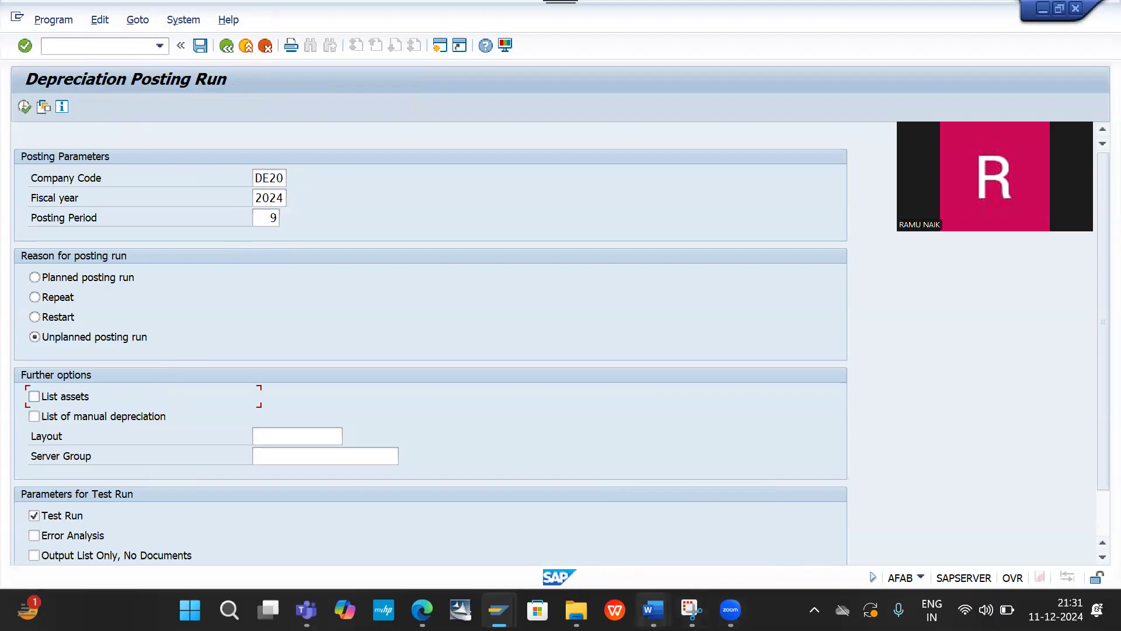
mouse_move(422, 610)
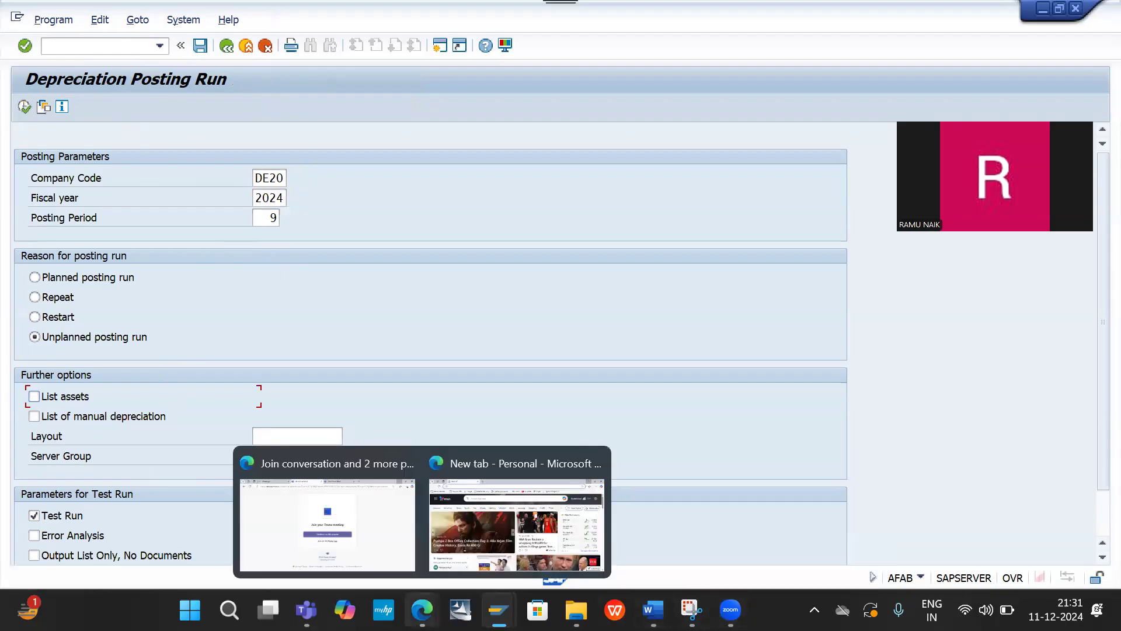
left_click(461, 529)
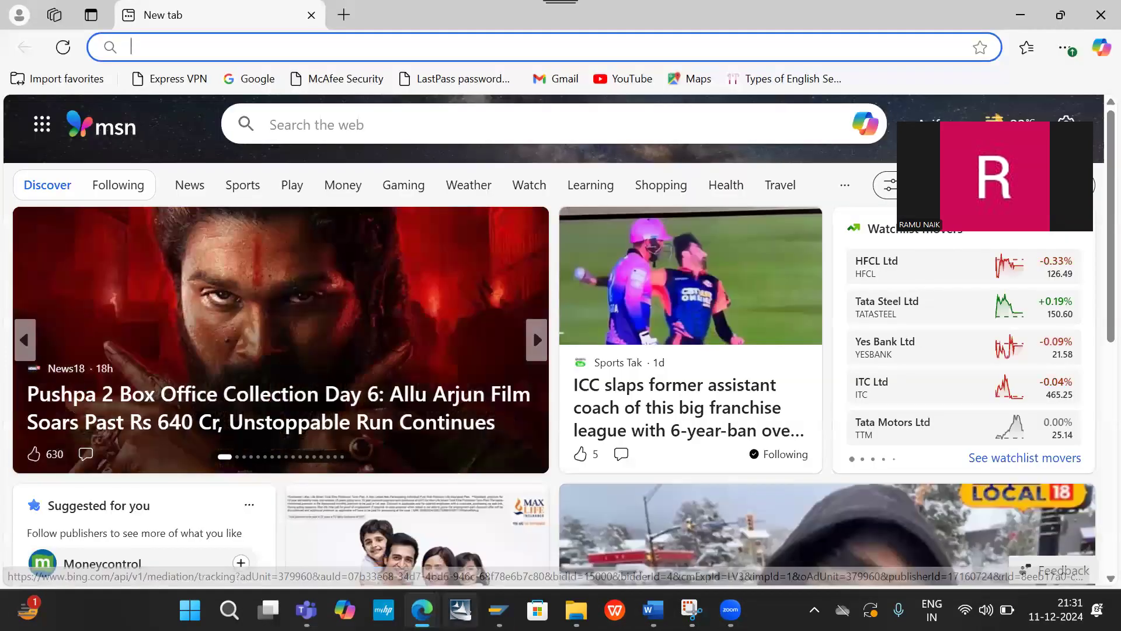
left_click(533, 328)
left_click(499, 610)
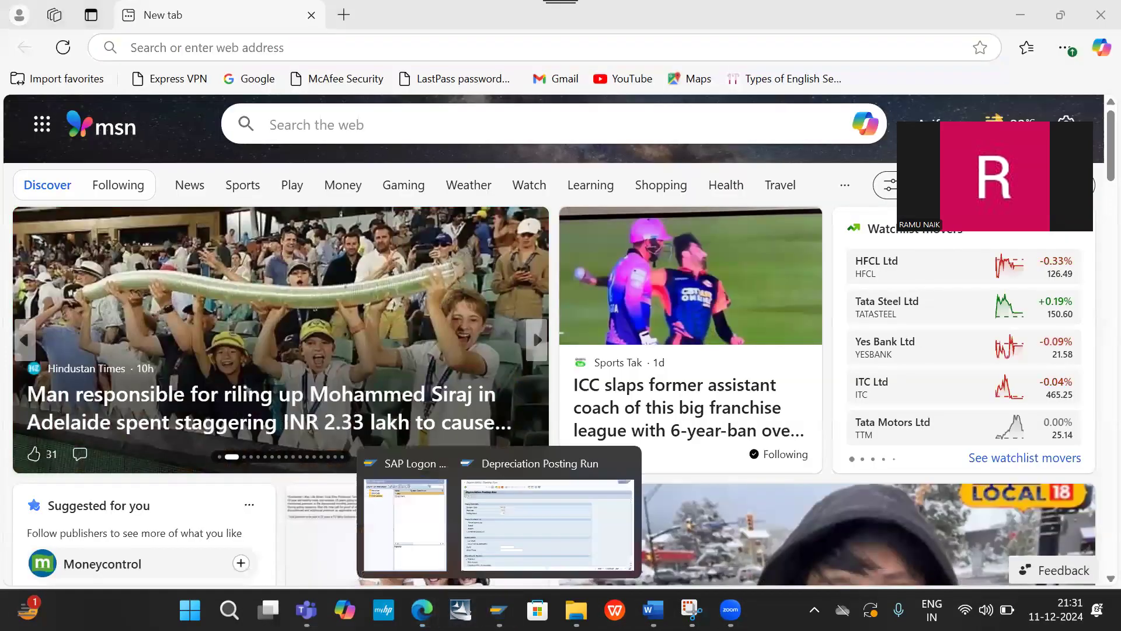
mouse_move(422, 610)
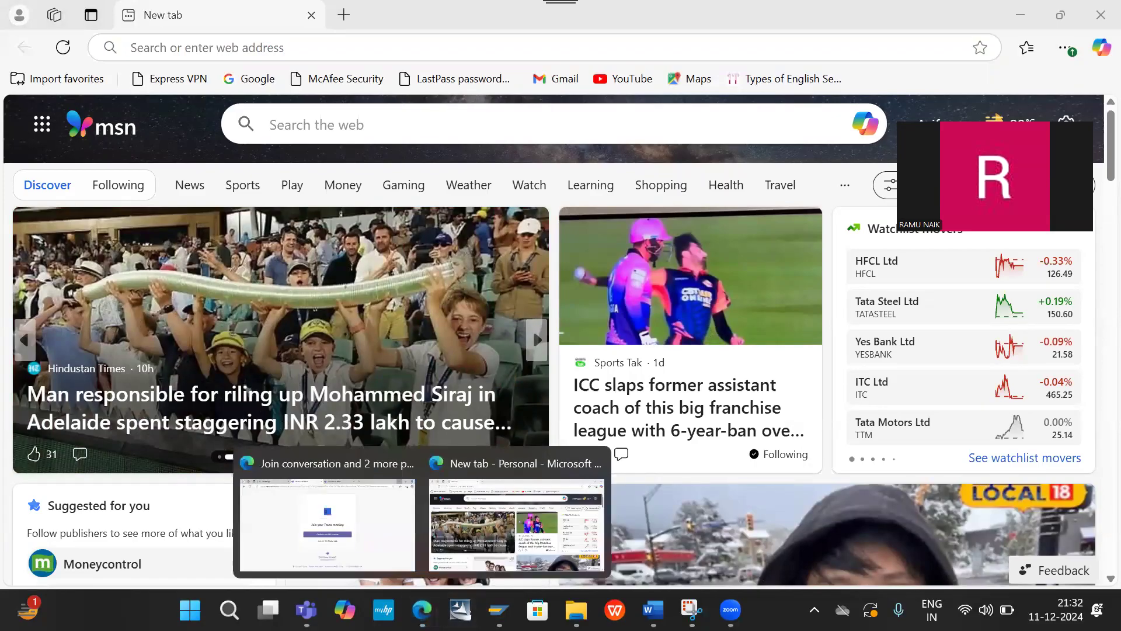
left_click(338, 538)
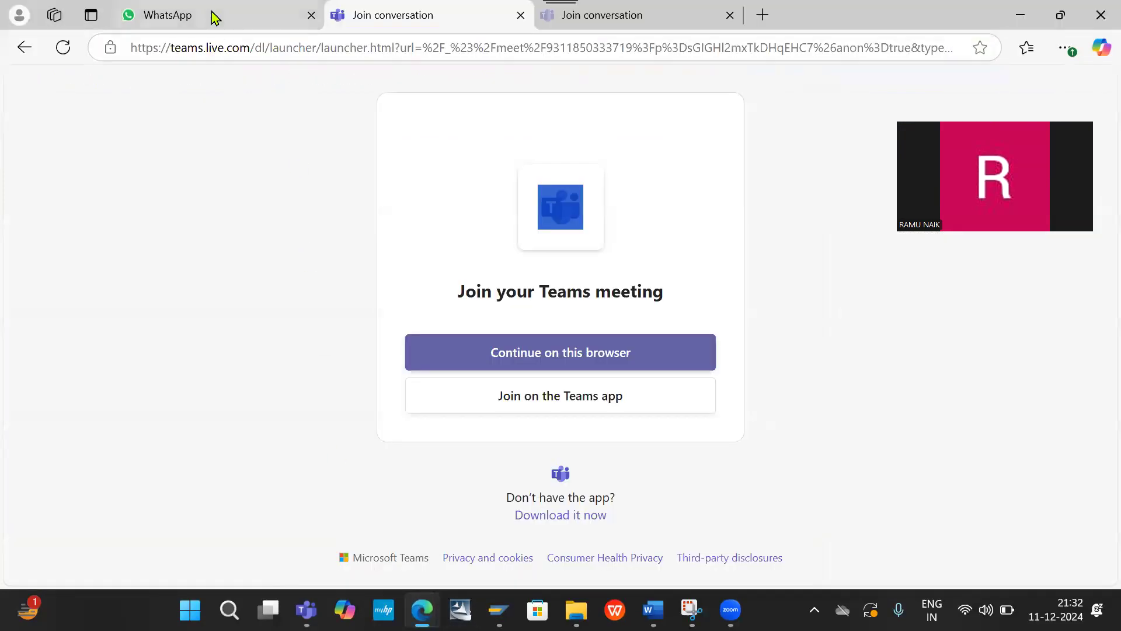
left_click(213, 15)
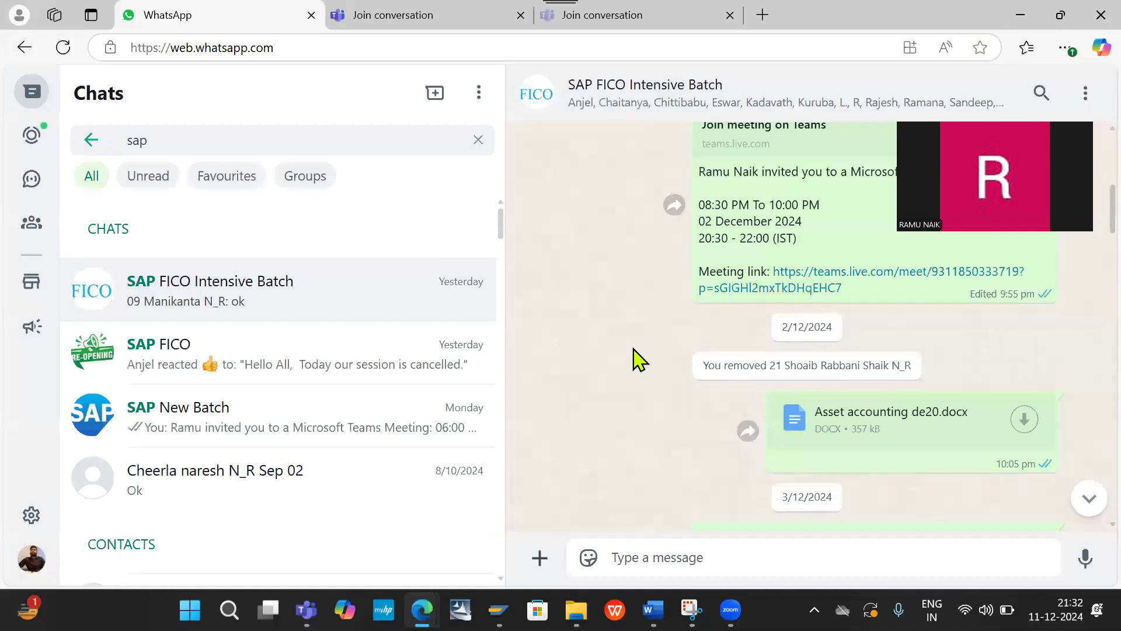
Open the Teams meeting link from the chat, join with computer audio, and show the participants waiting in the lobby
left_click(806, 283)
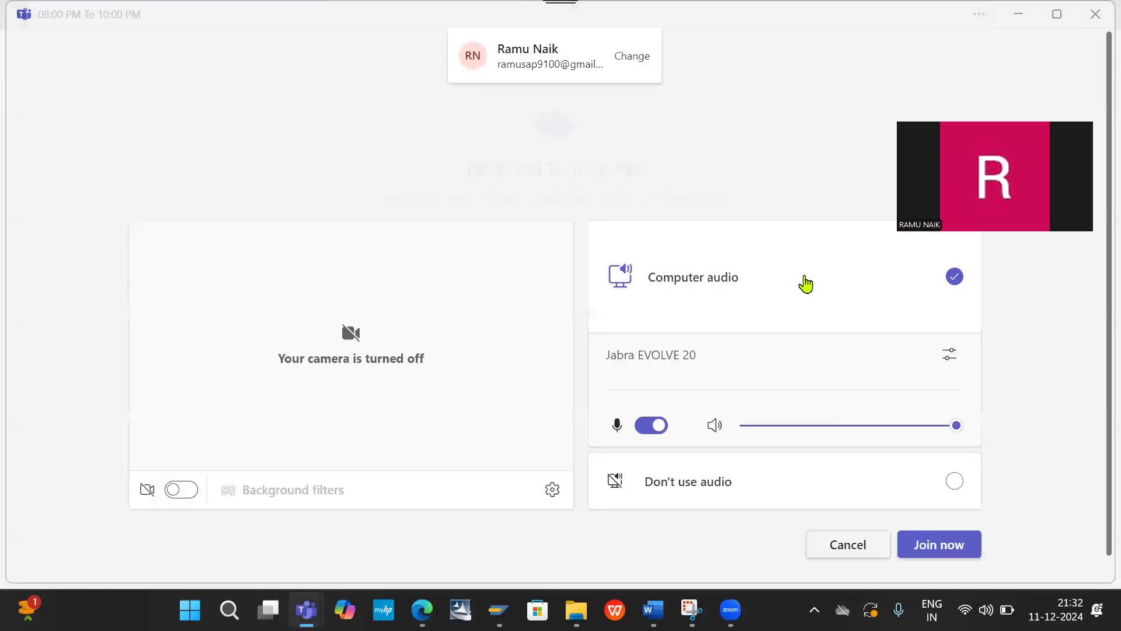
left_click(947, 550)
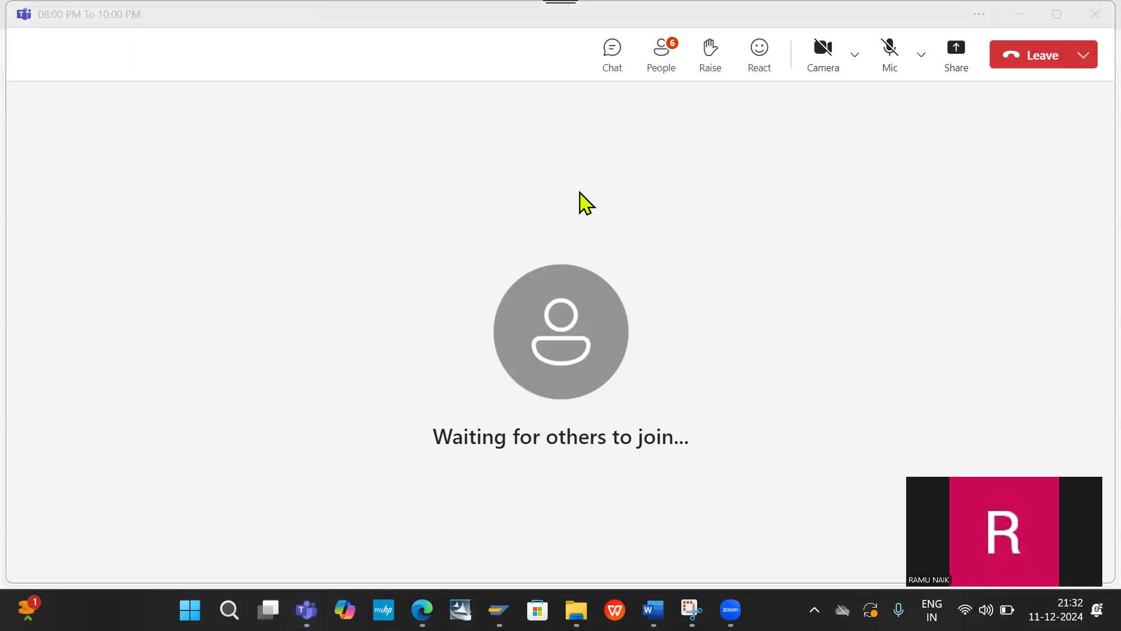
left_click(569, 173)
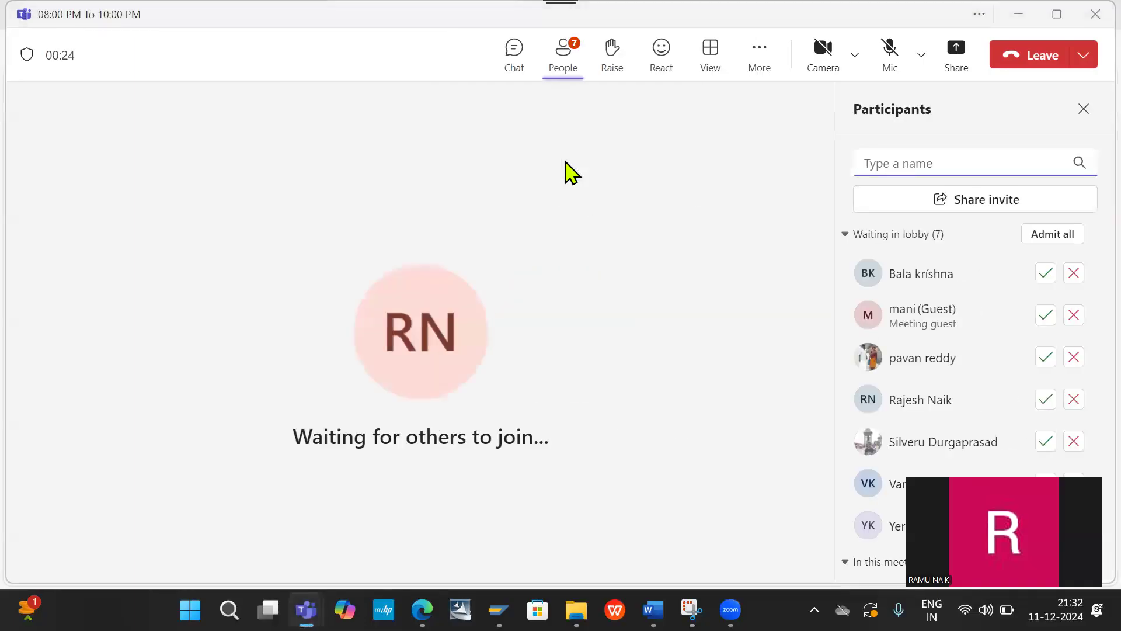
Admit the first eight waiting participants from the lobby one by one into the Teams meeting
left_click(1046, 277)
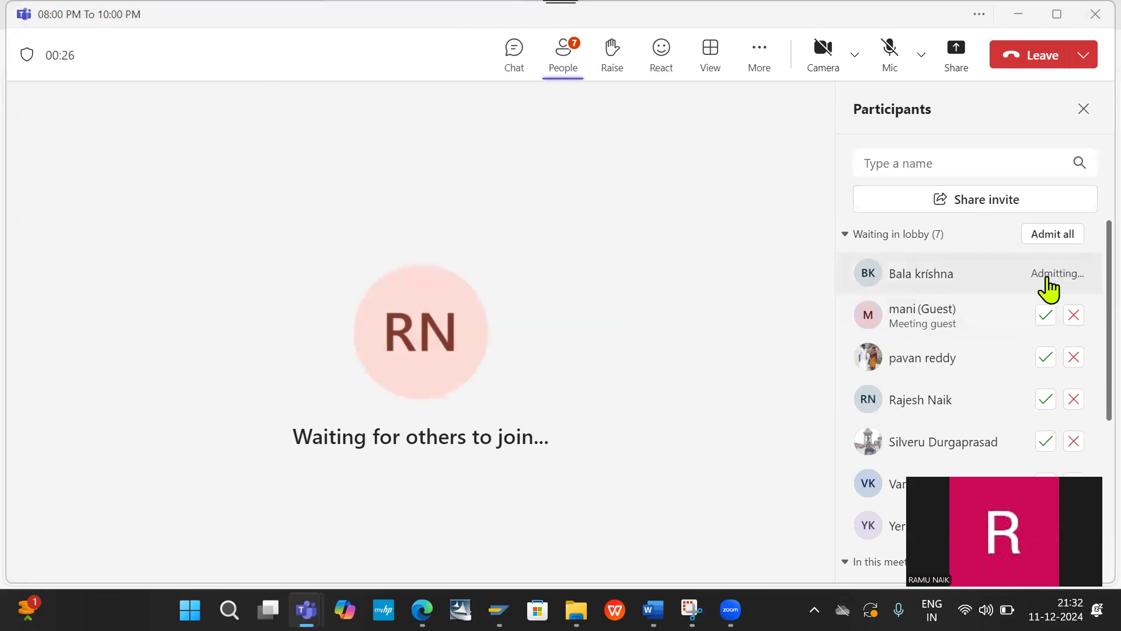
left_click(1045, 318)
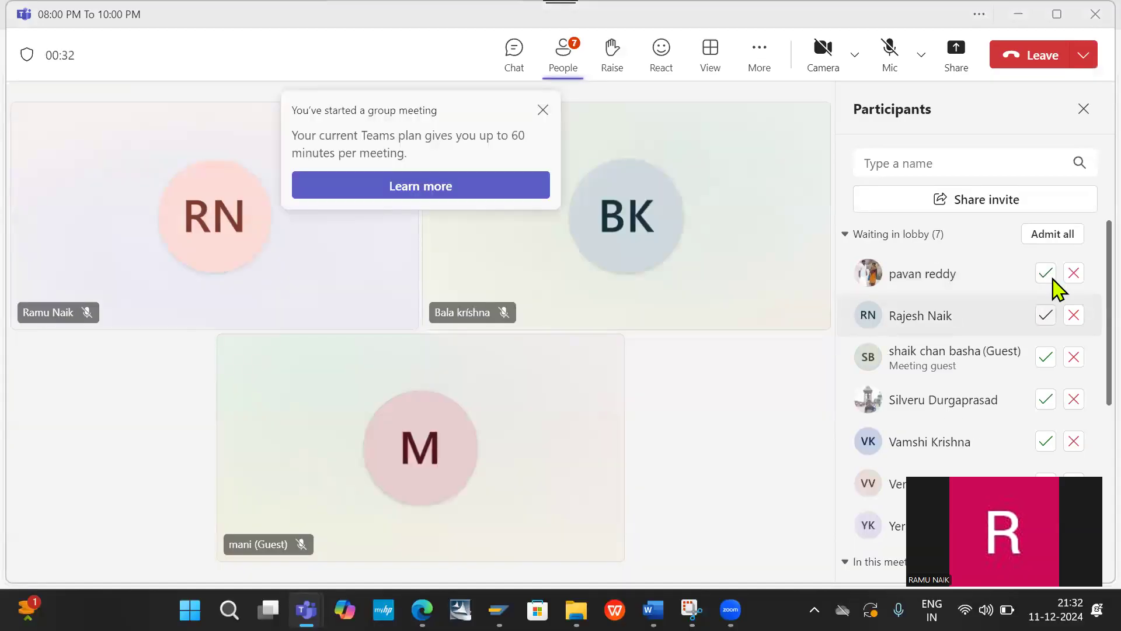
left_click(1046, 274)
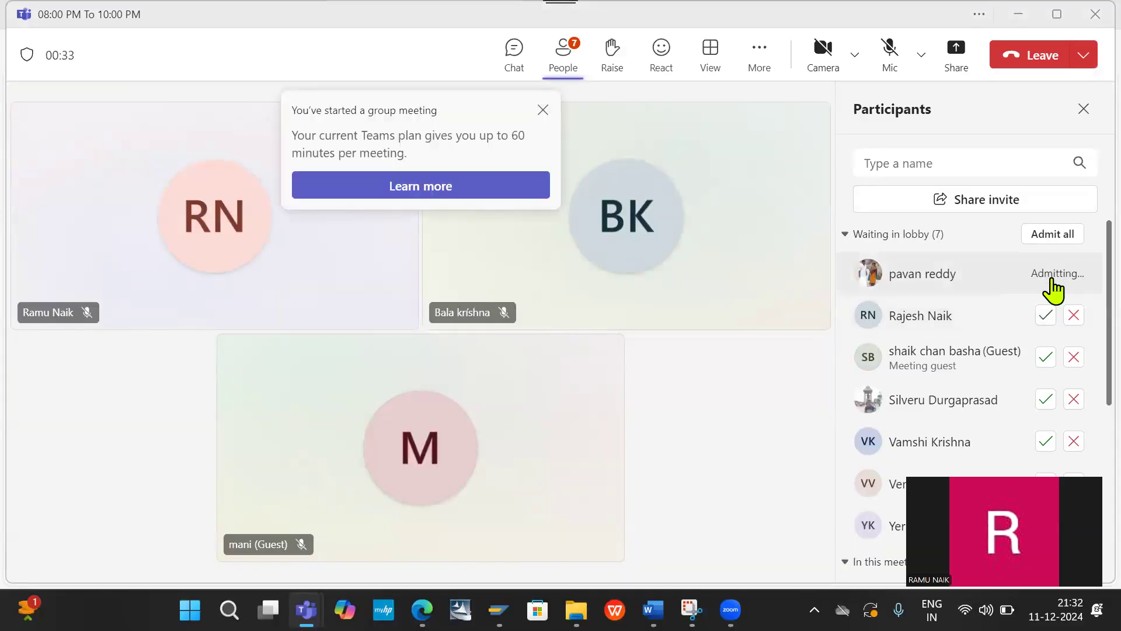
left_click(1046, 322)
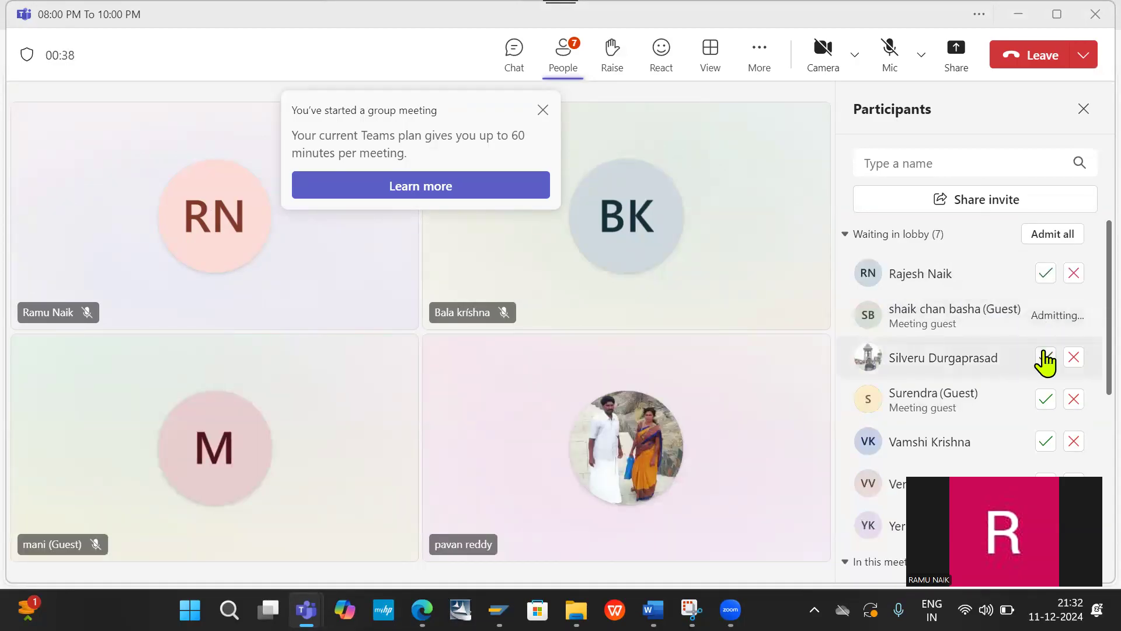
left_click(1046, 355)
left_click(1046, 273)
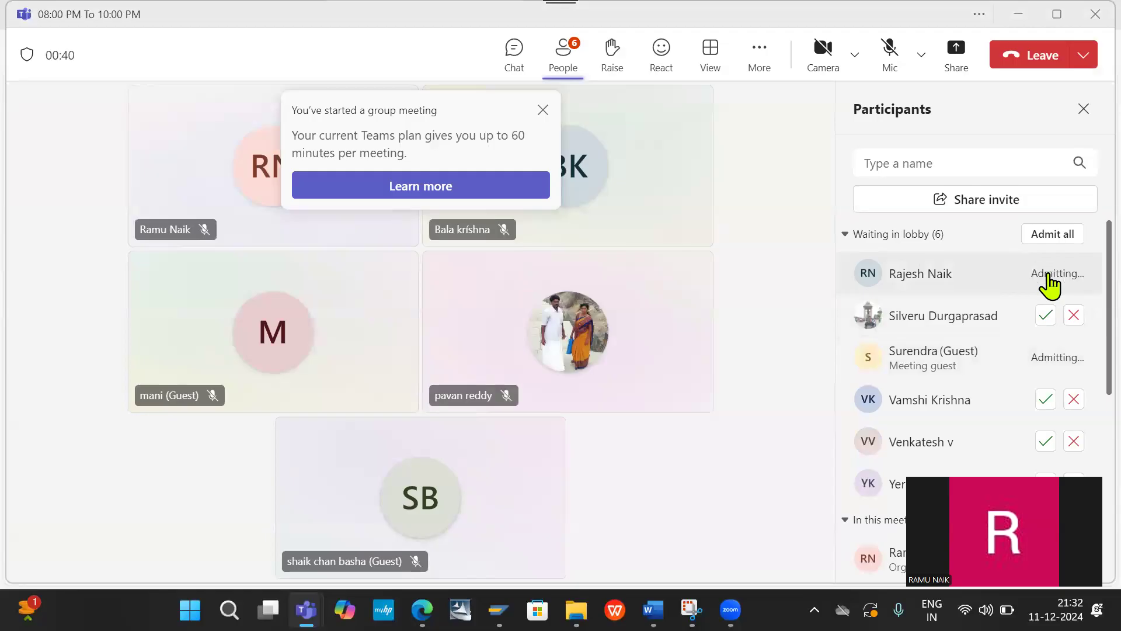
left_click(1046, 318)
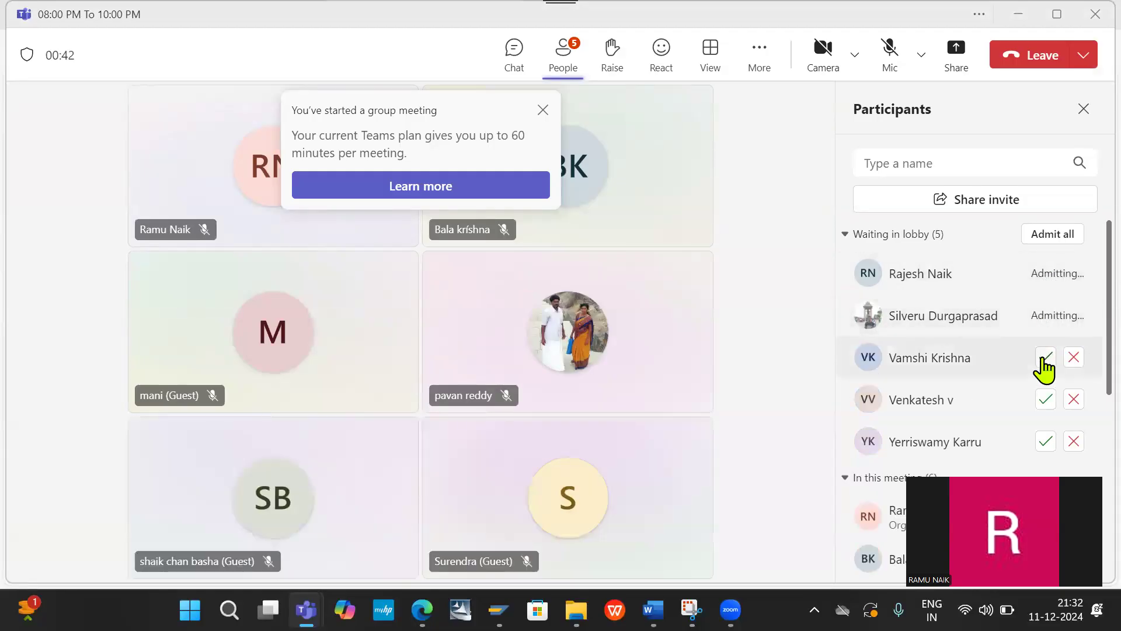
left_click(1045, 358)
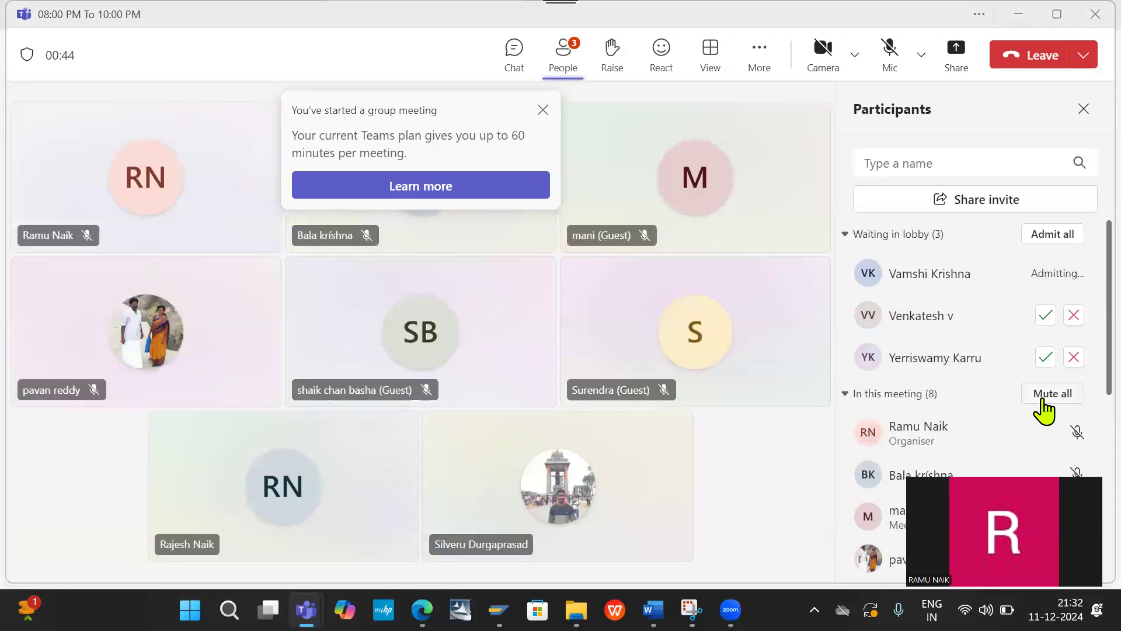
Mute everyone in the meeting and admit the three remaining participants from the lobby
left_click(1050, 354)
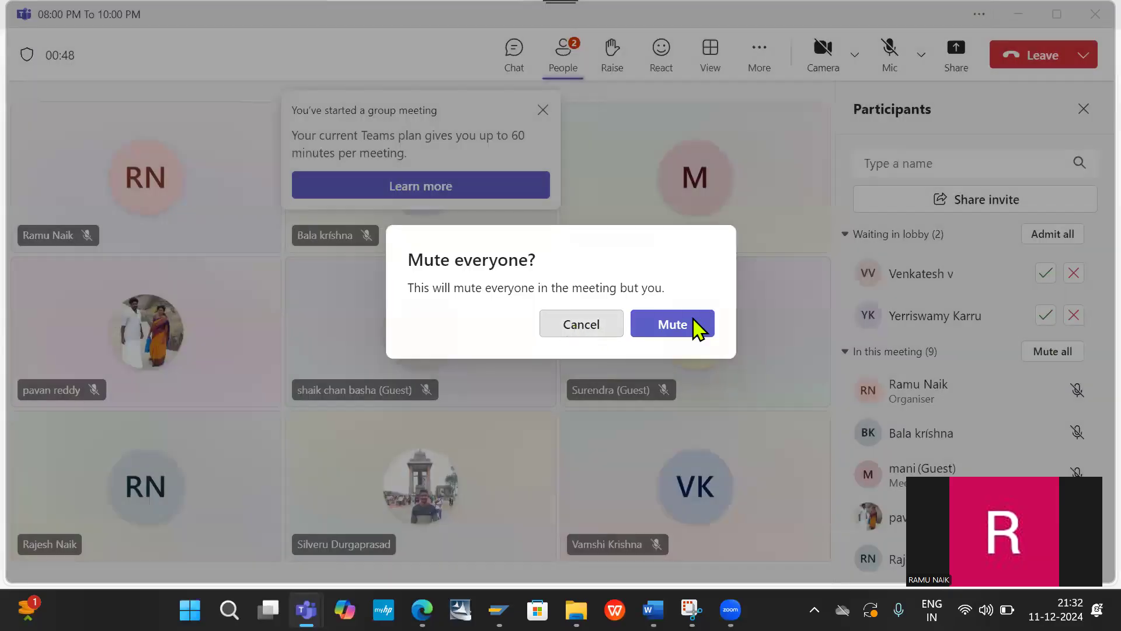
left_click(694, 323)
left_click(1043, 316)
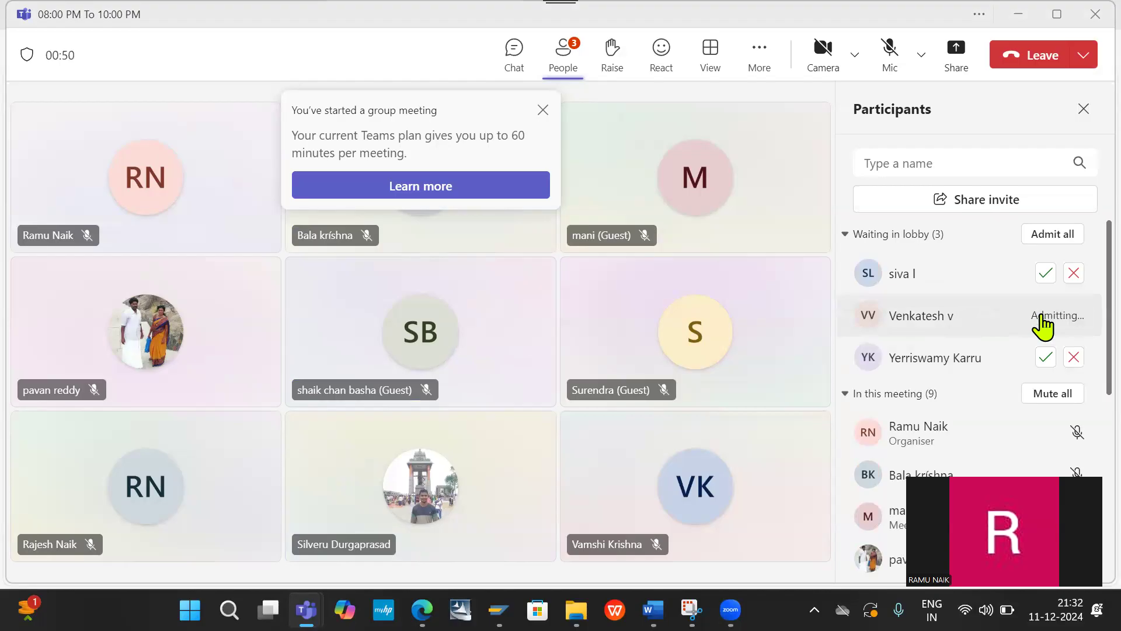
left_click(1046, 274)
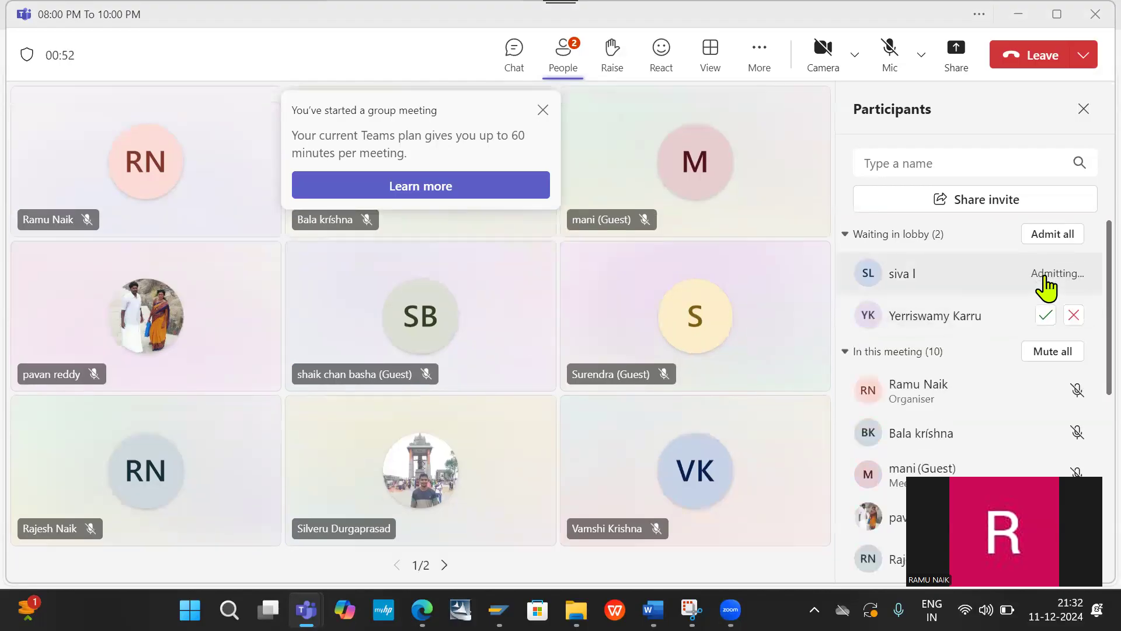
left_click(1045, 319)
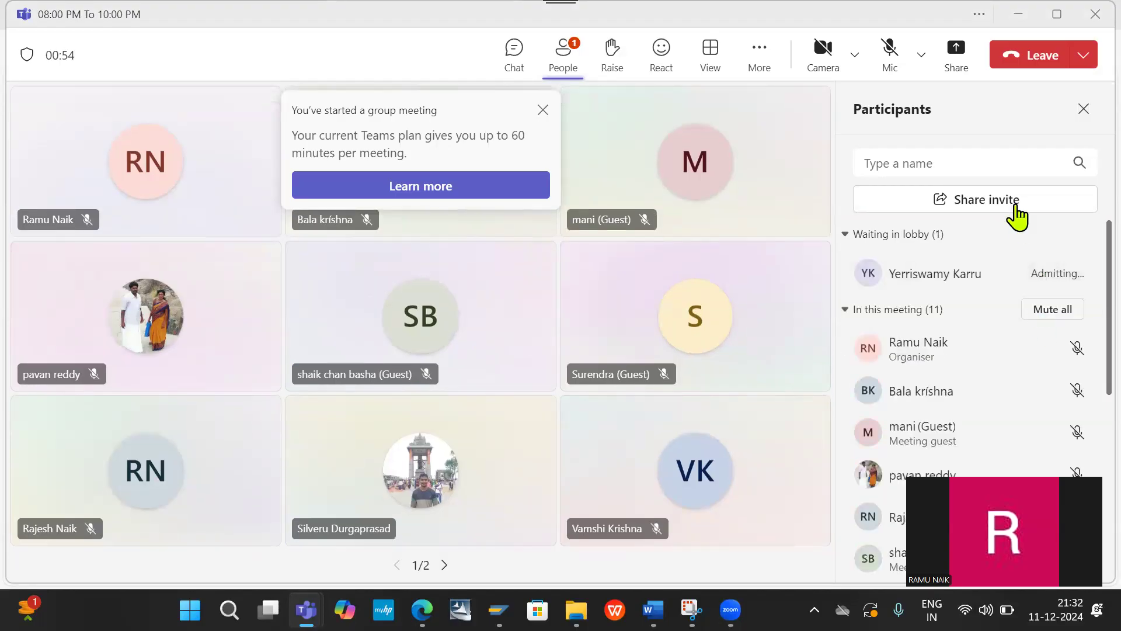
Share the entire screen in the Teams meeting and switch to the SAP Depreciation Posting Run window
key("ctrl+shift+e")
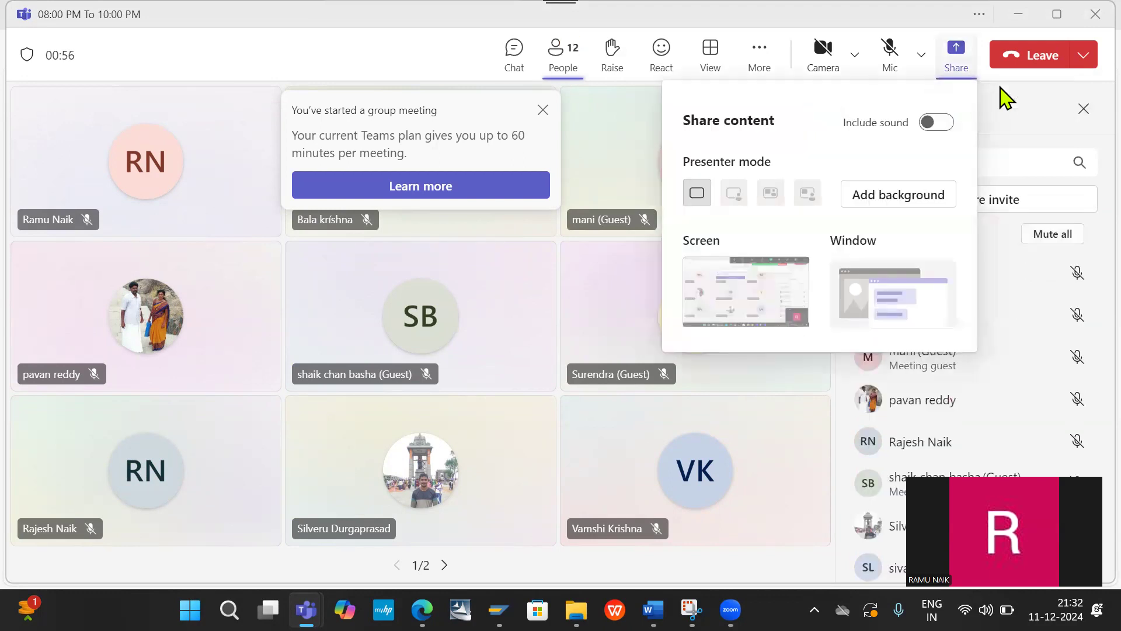
left_click(749, 266)
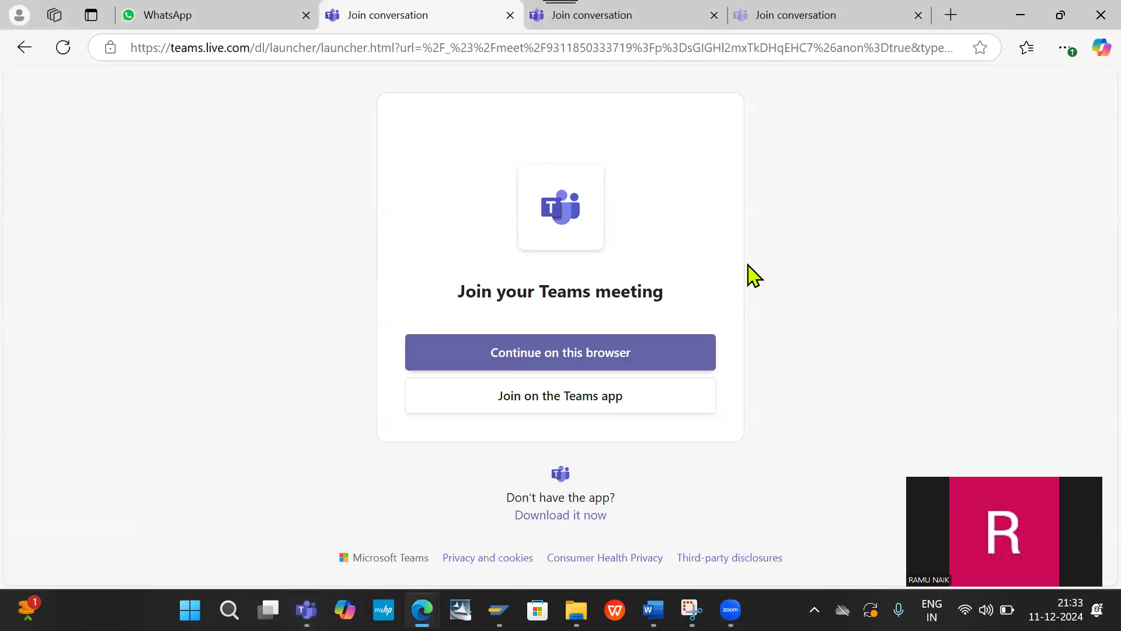
key("alt+Tab")
key("alt+Tab")
key("alt+Tab")
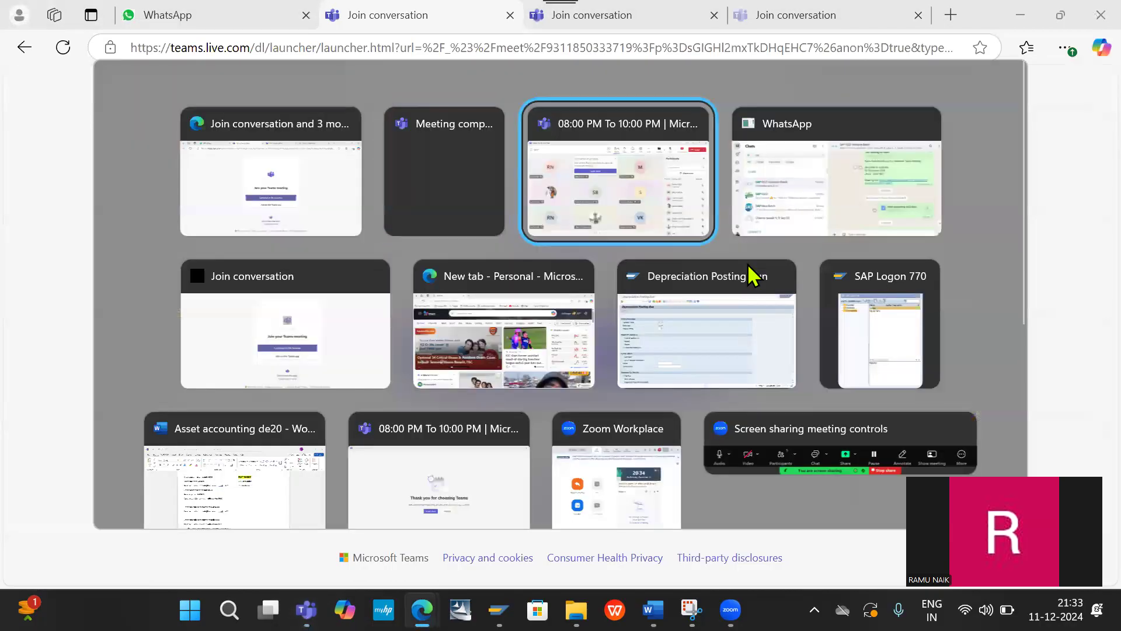
key("alt+Tab")
key("alt+Tab")
key("alt+Tab")
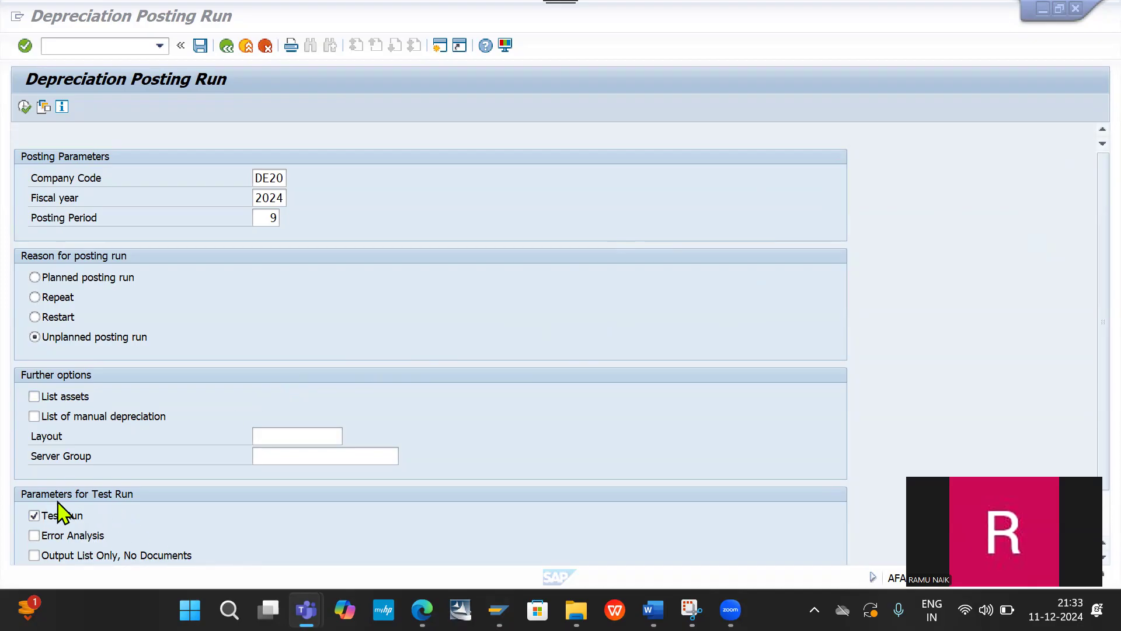
Repeat the unplanned test run with List assets enabled, enlarge the result's header area, and return to the selection screen
left_click(60, 402)
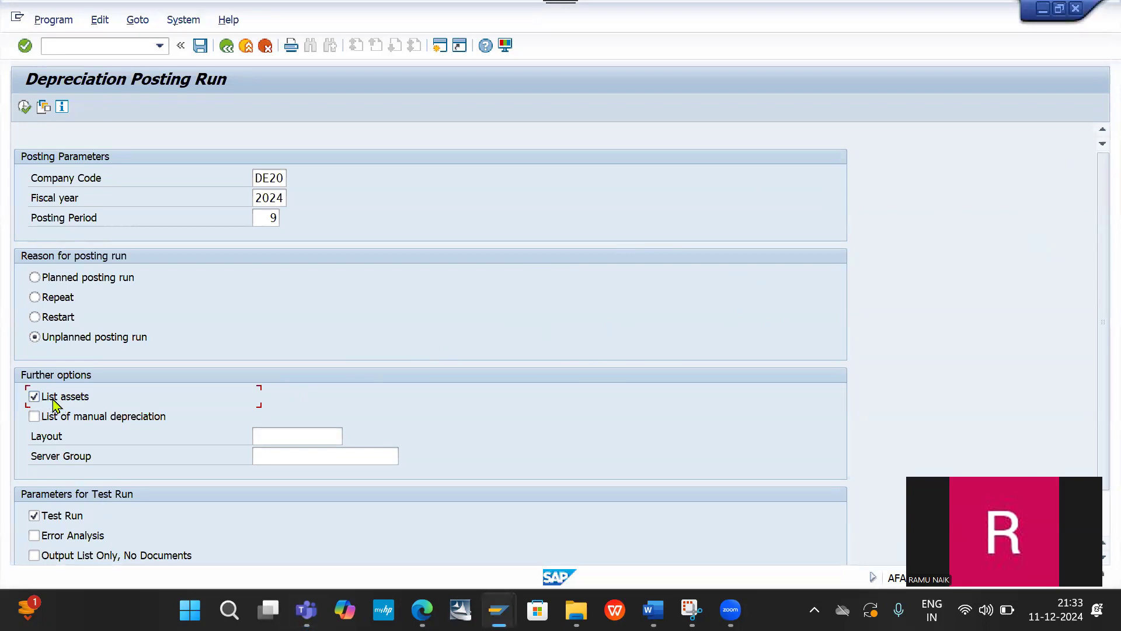
left_click(24, 106)
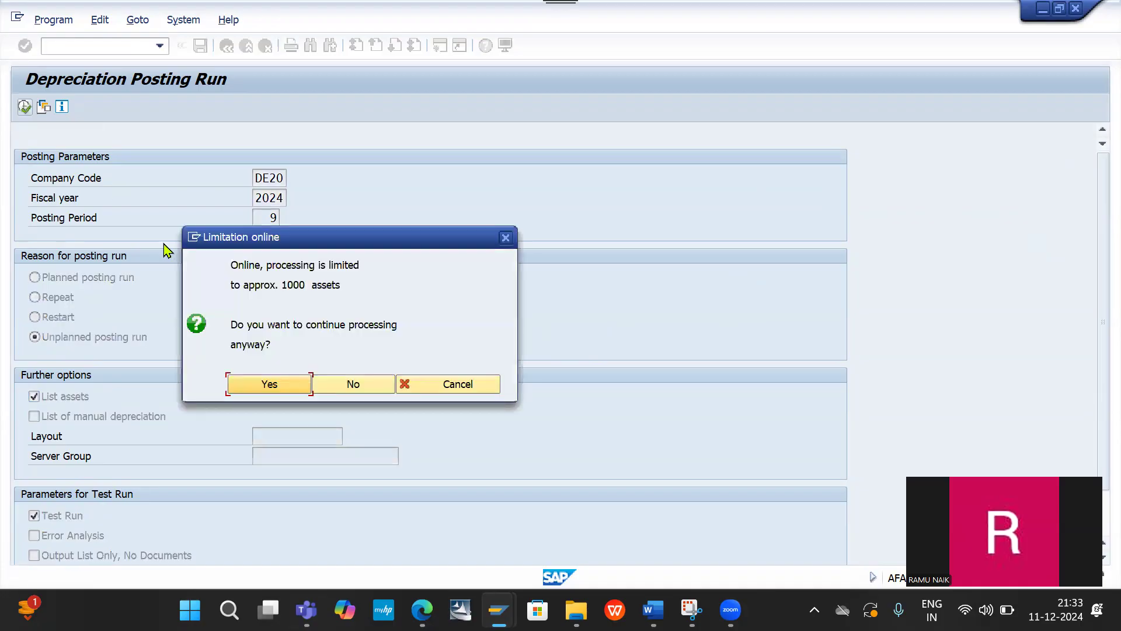
left_click(265, 385)
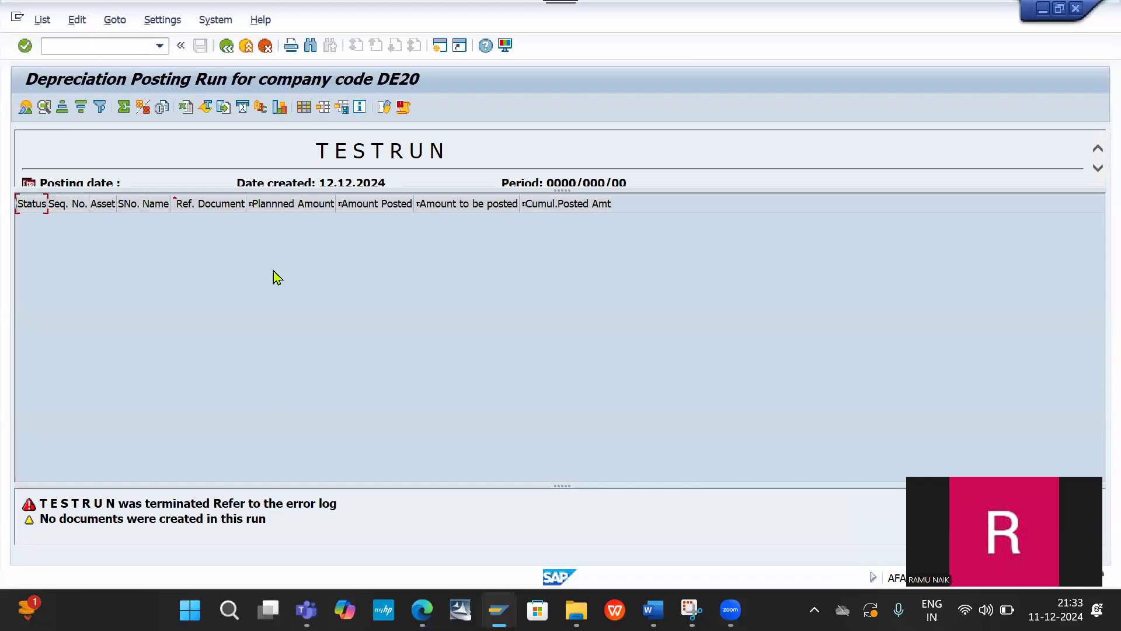
left_click_drag(257, 189, 265, 319)
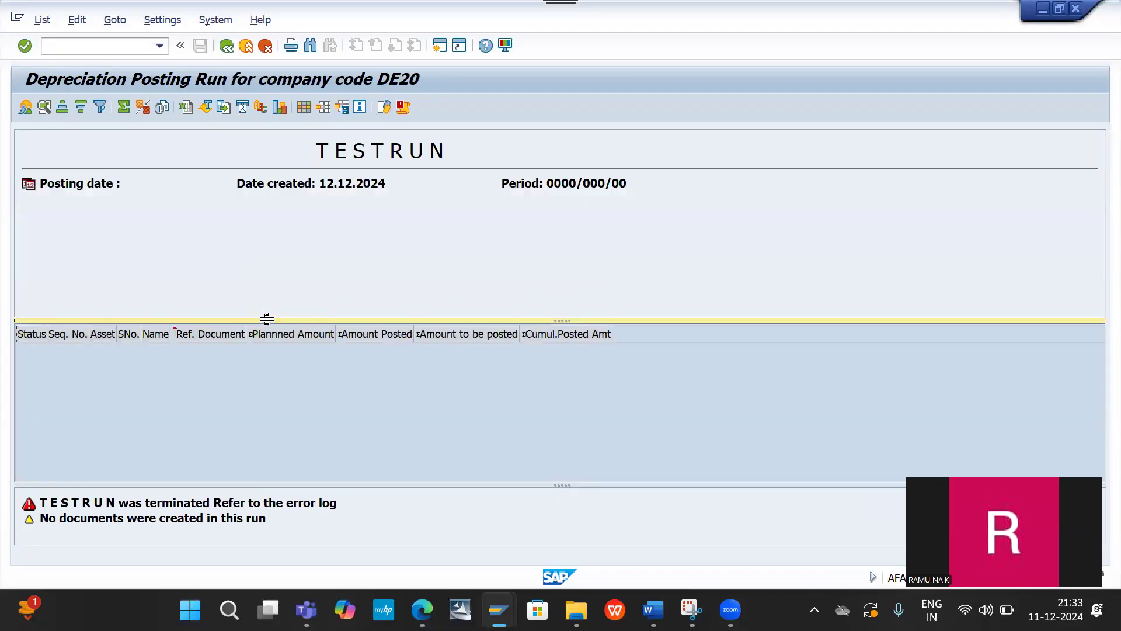
left_click(225, 48)
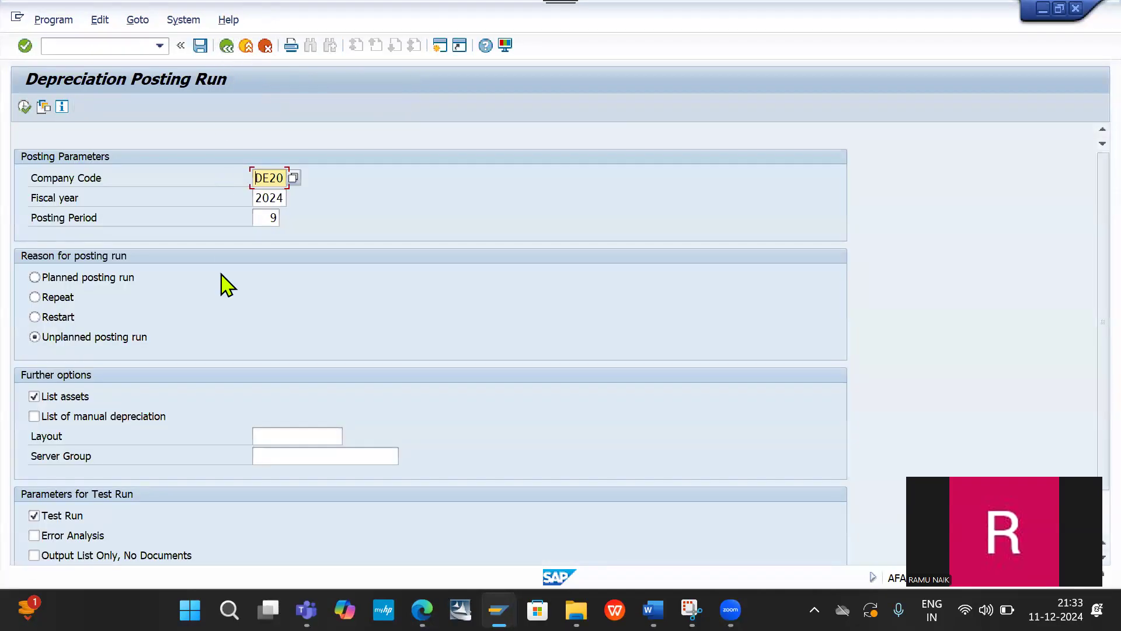
Restart transaction AFAB with /NAFAB and set the posting period to 9
mouse_move(498, 610)
left_click(125, 45)
key("Down")
key("Home")
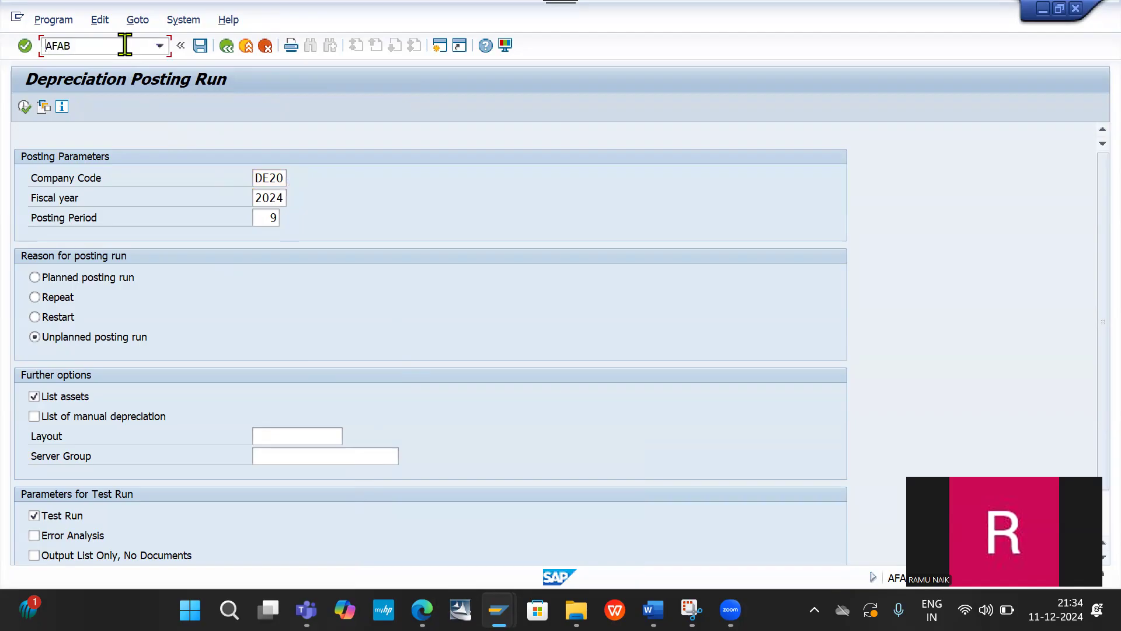
type("/N")
key("Return")
left_click(275, 217)
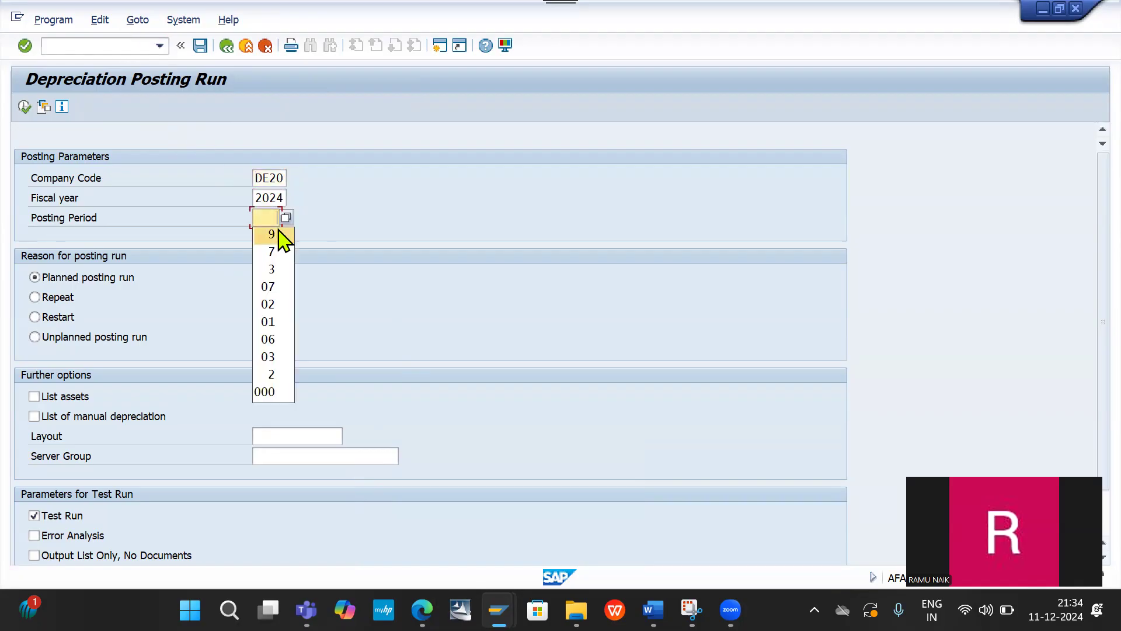
left_click(271, 235)
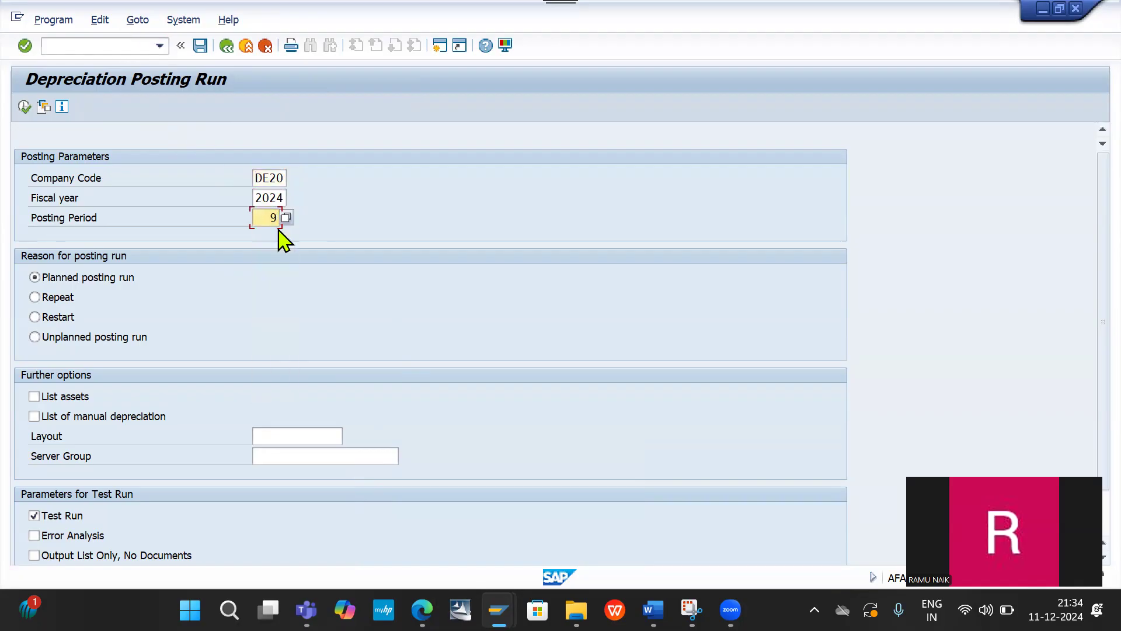
Choose Unplanned posting run as the reason, enable List assets, and keep Test Run selected
left_click(83, 338)
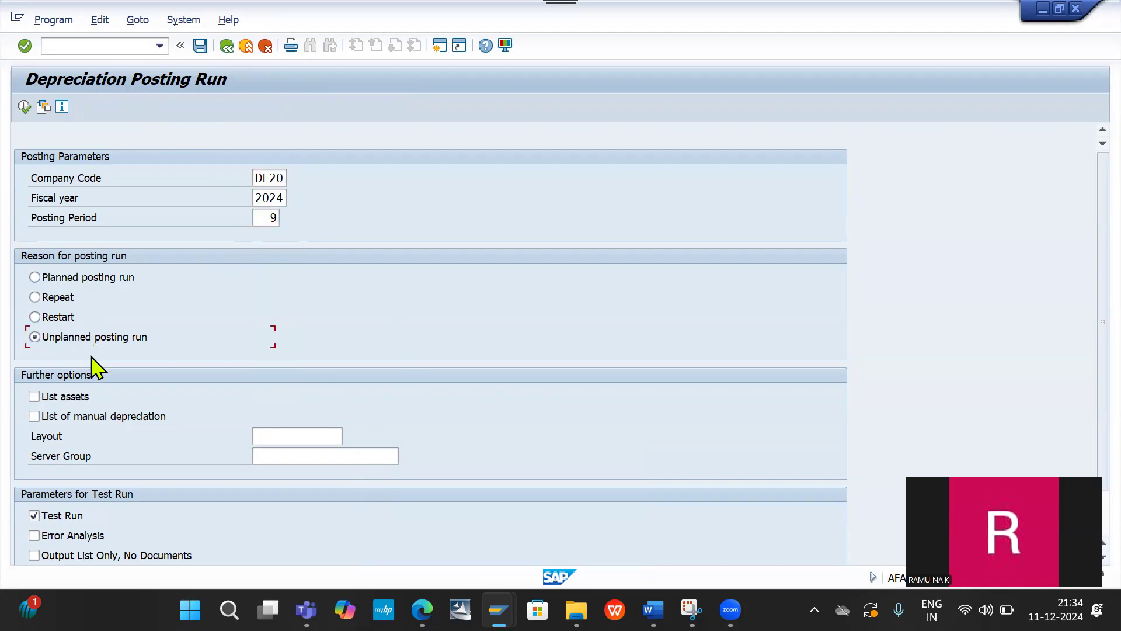
left_click(84, 399)
left_click(60, 519)
left_click(60, 519)
scroll(608, 379, "down", 3)
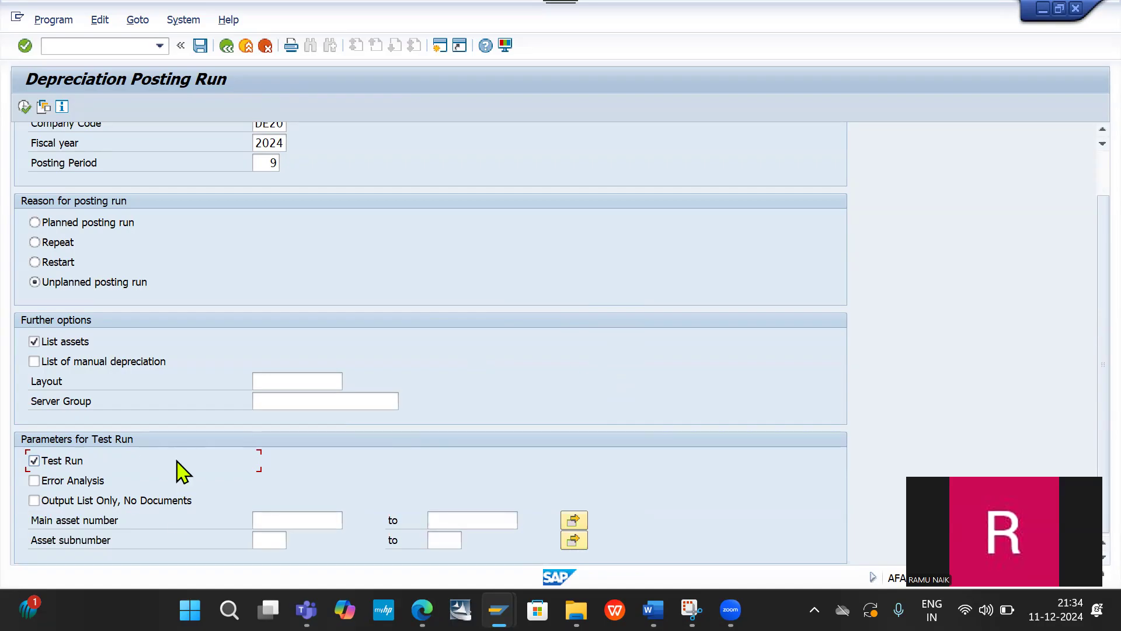
scroll(182, 327, "up", 3)
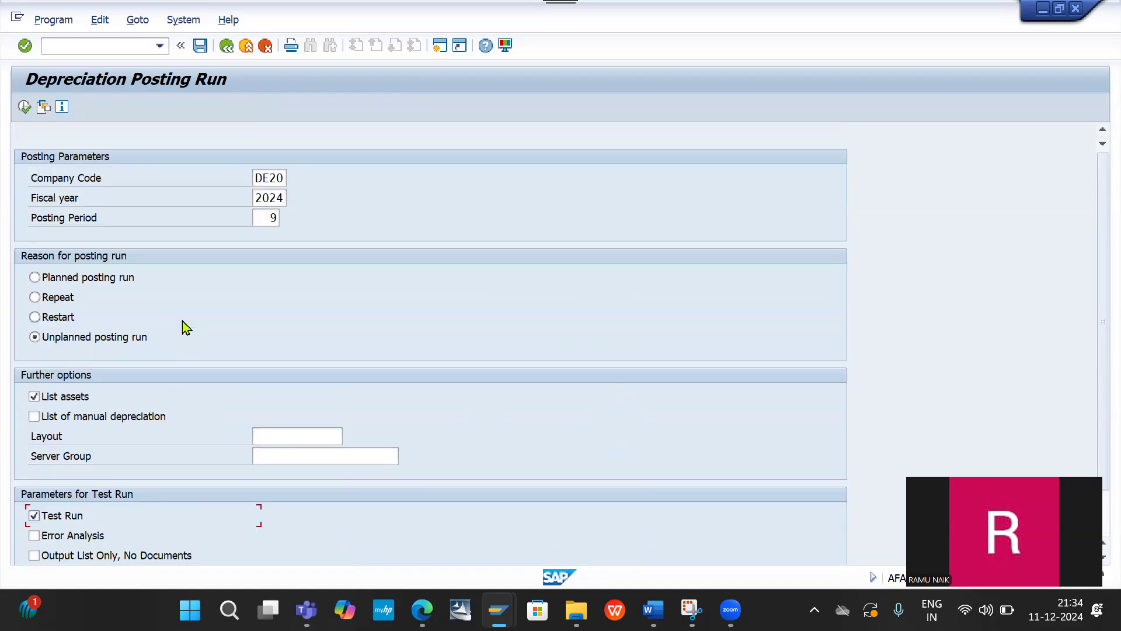
Execute the test run despite the online limitation, inspect the messages below the result list, and return to the selection screen
left_click(23, 108)
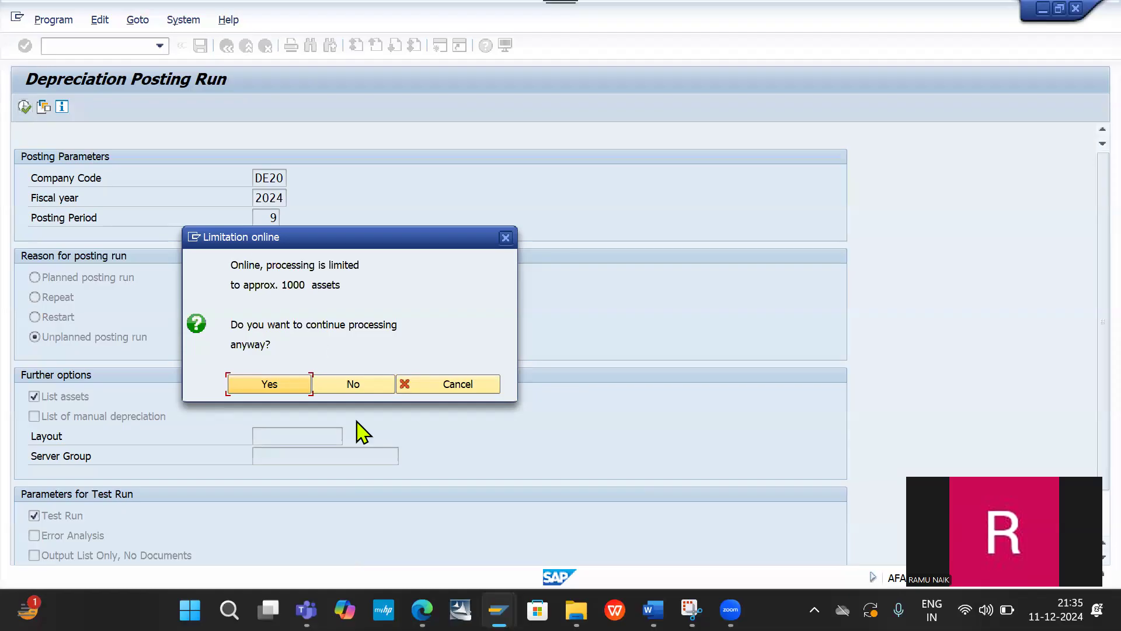
left_click(269, 385)
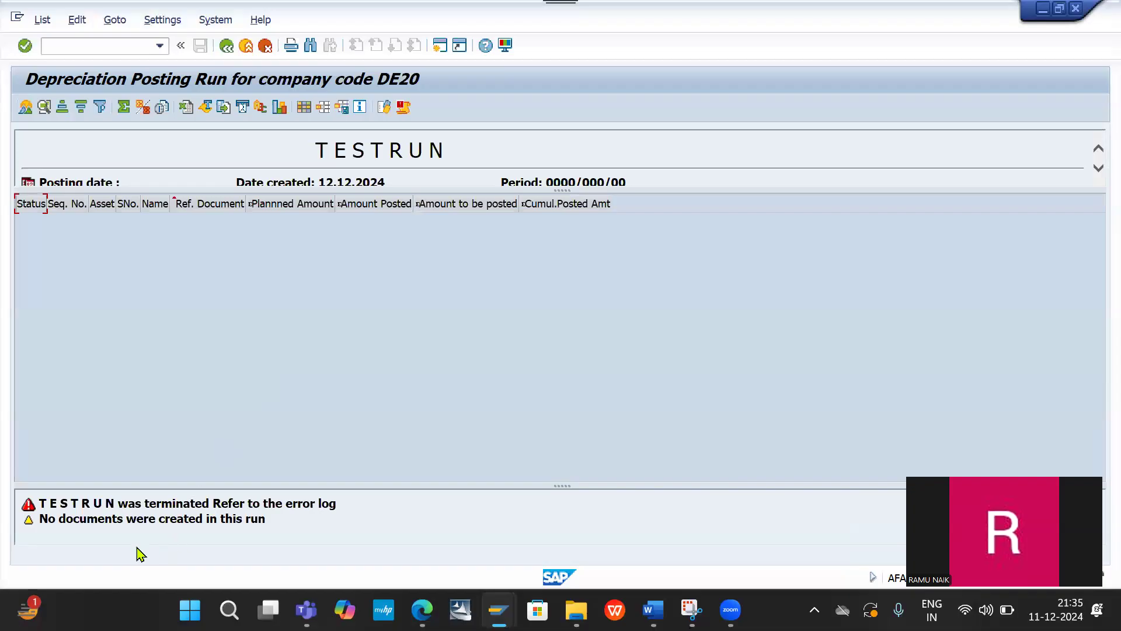
double_click(123, 503)
left_click(262, 518)
left_click(227, 47)
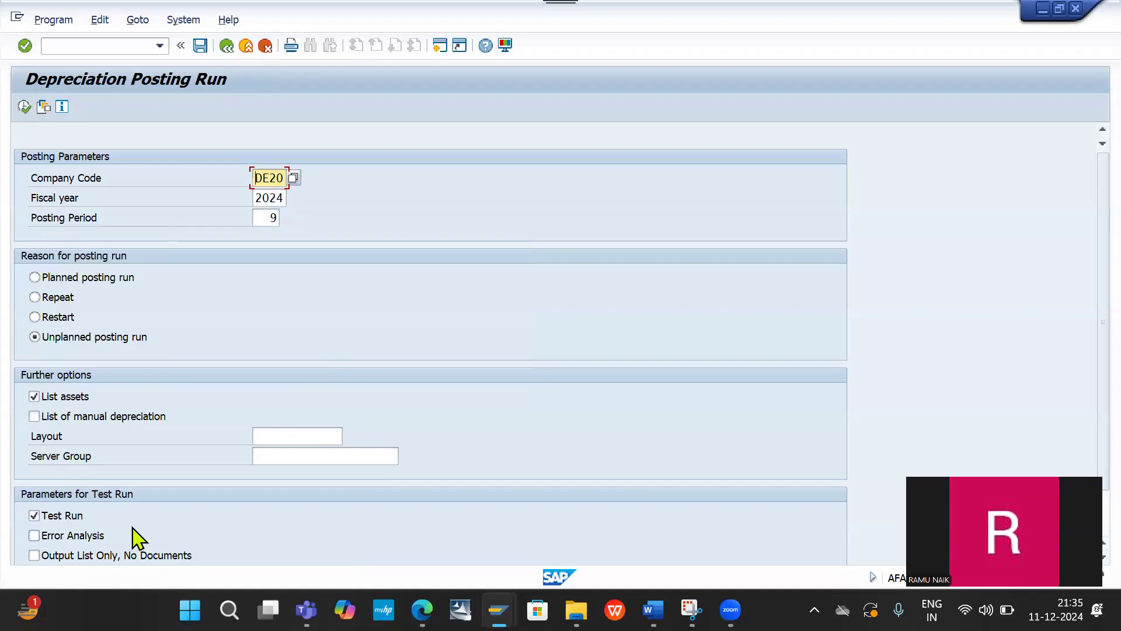
Turn off Test Run and try to execute the unplanned posting run for period 9 online, twice
scroll(134, 536, "down", 2)
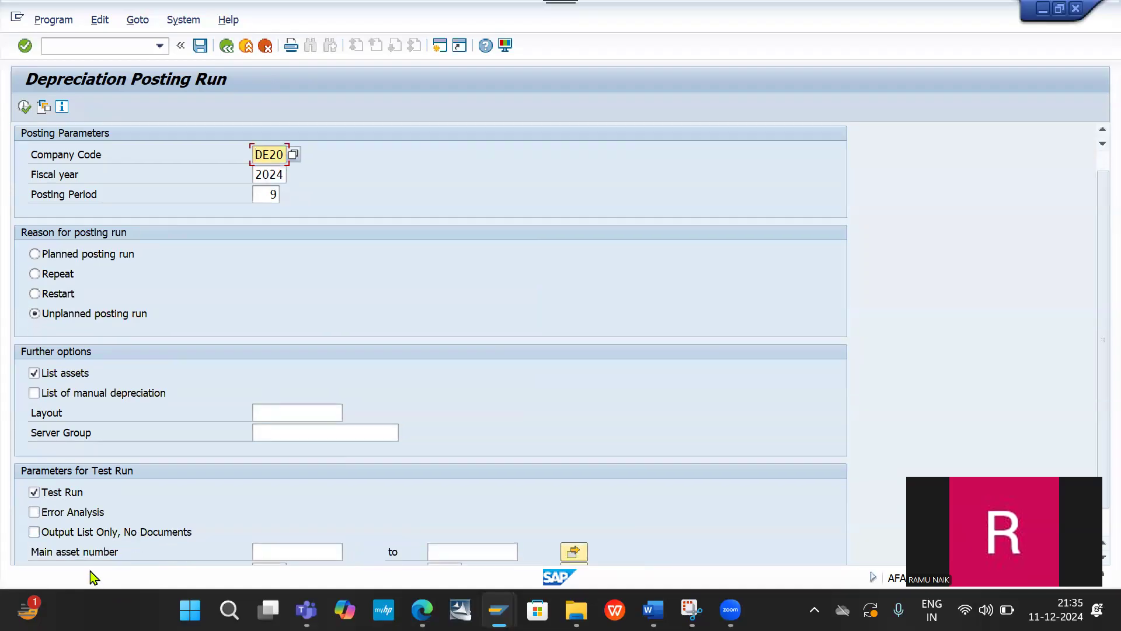
left_click(51, 497)
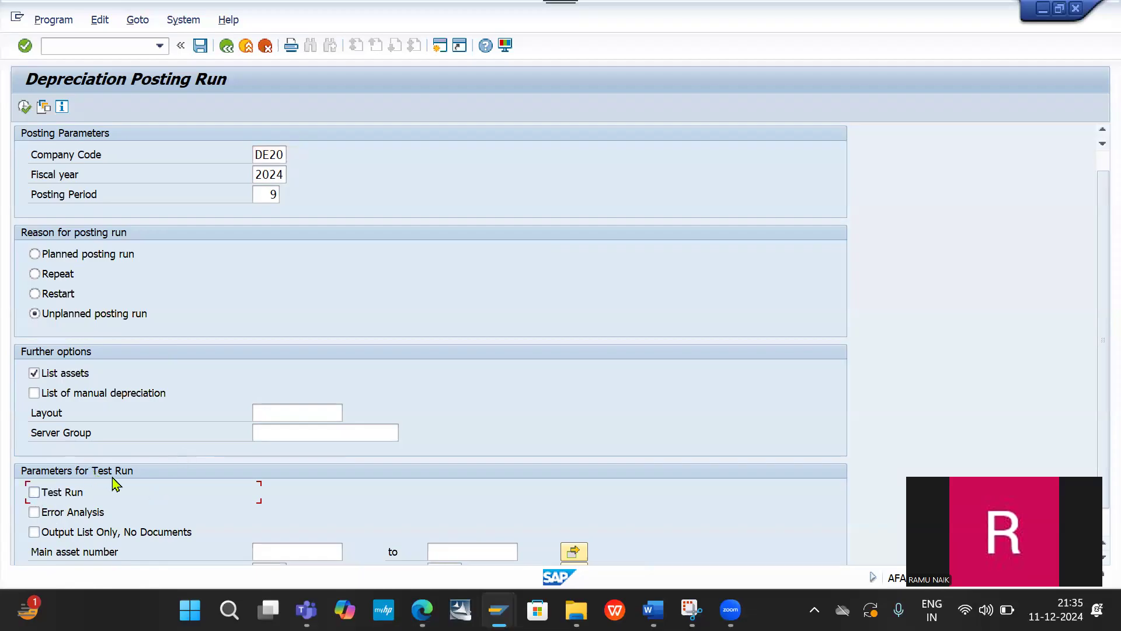
scroll(117, 484, "up", 2)
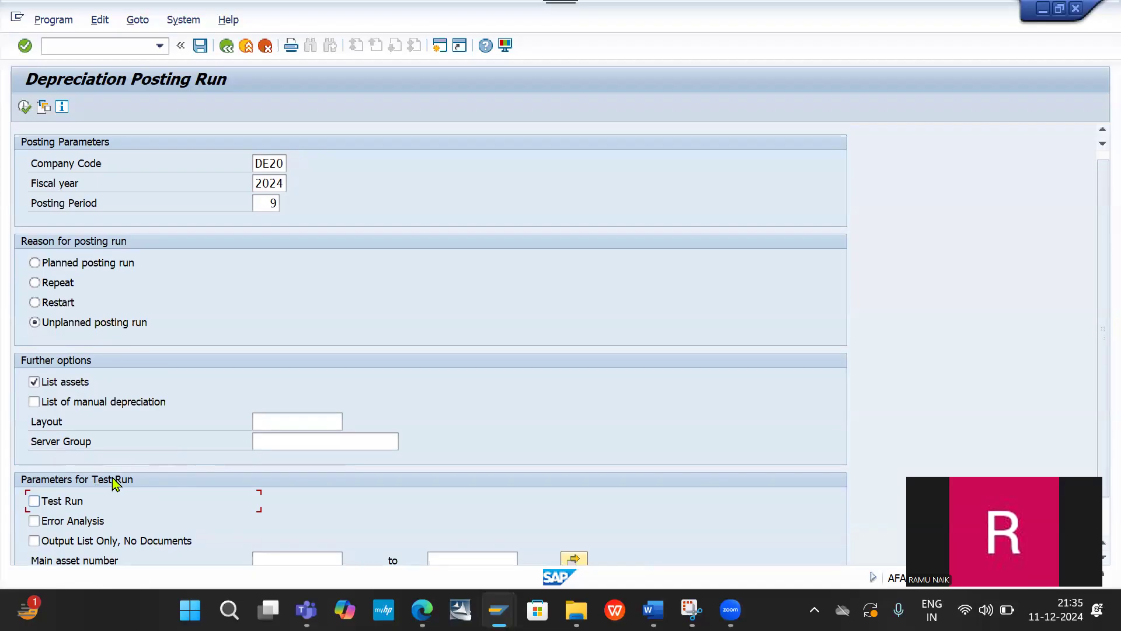
left_click(24, 107)
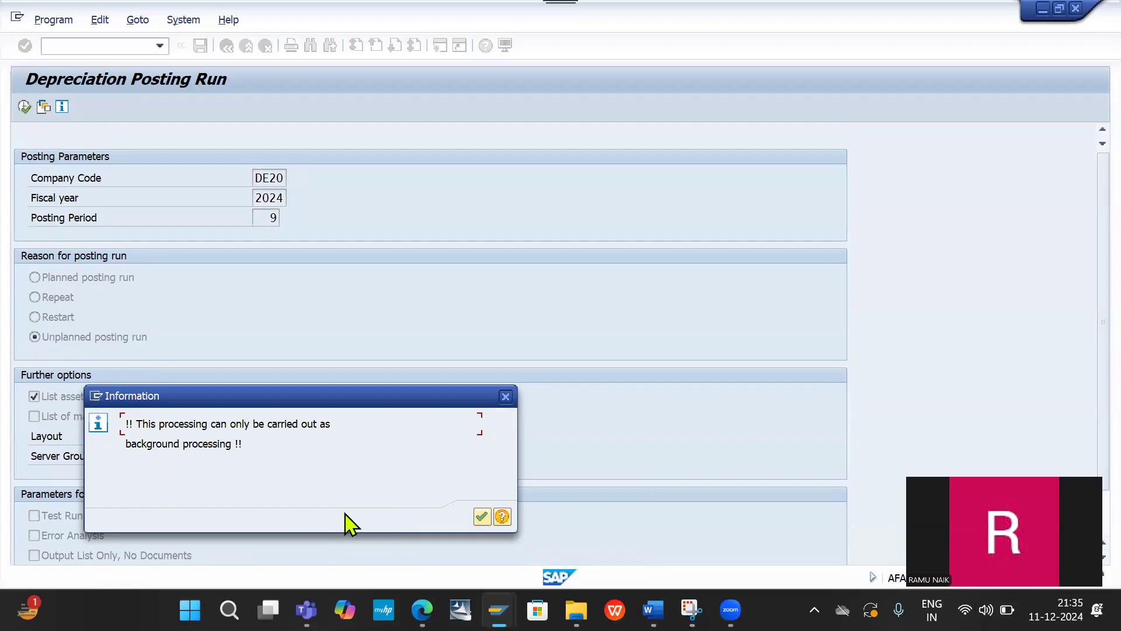
left_click(482, 517)
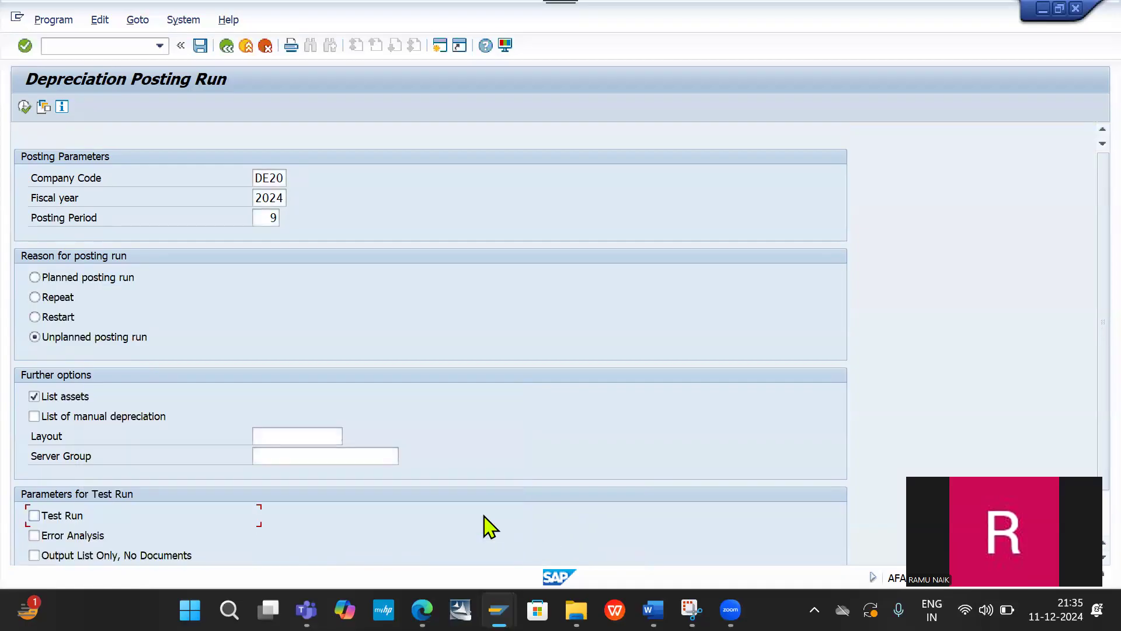
left_click(26, 110)
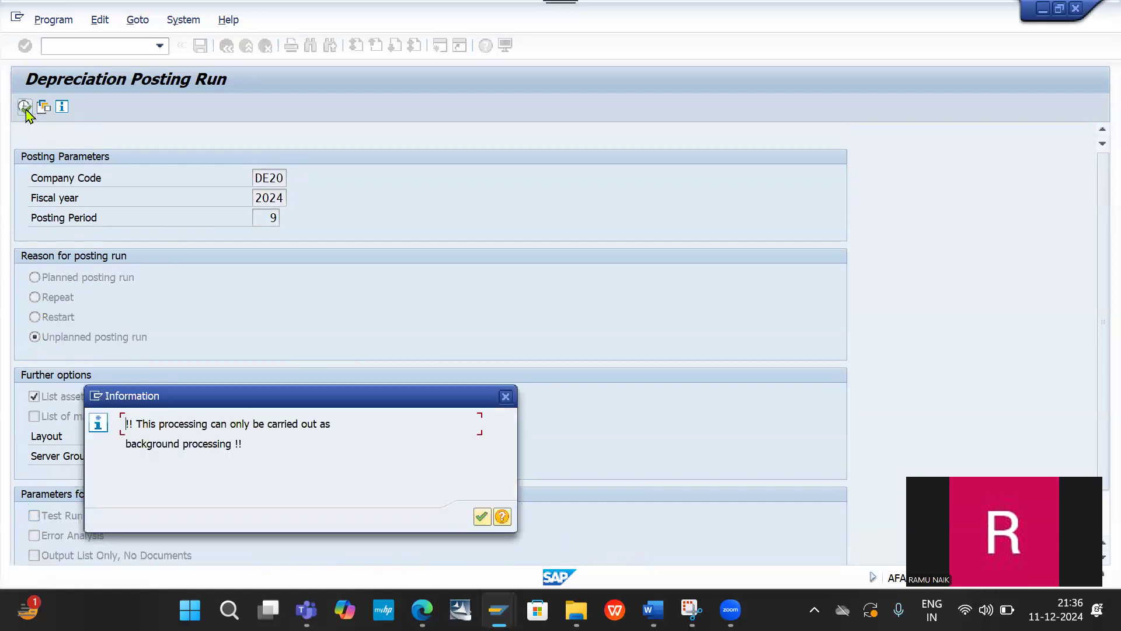
key("Return")
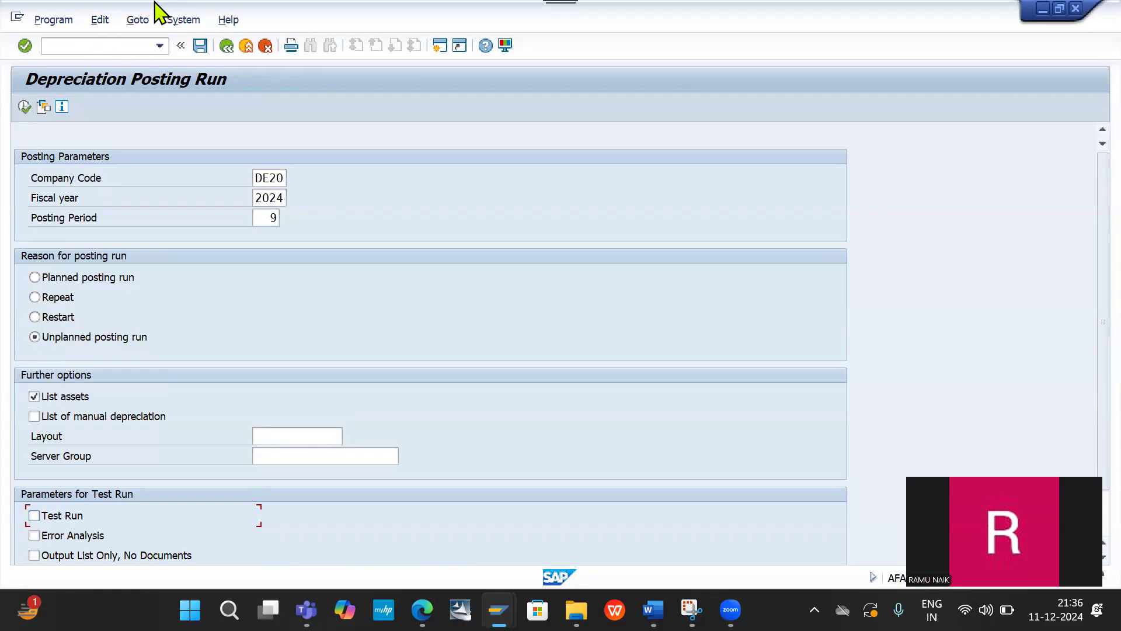
Execute the posting run in the background with output device LP01, accept the formatting, and save the job with an immediate start
left_click(70, 27)
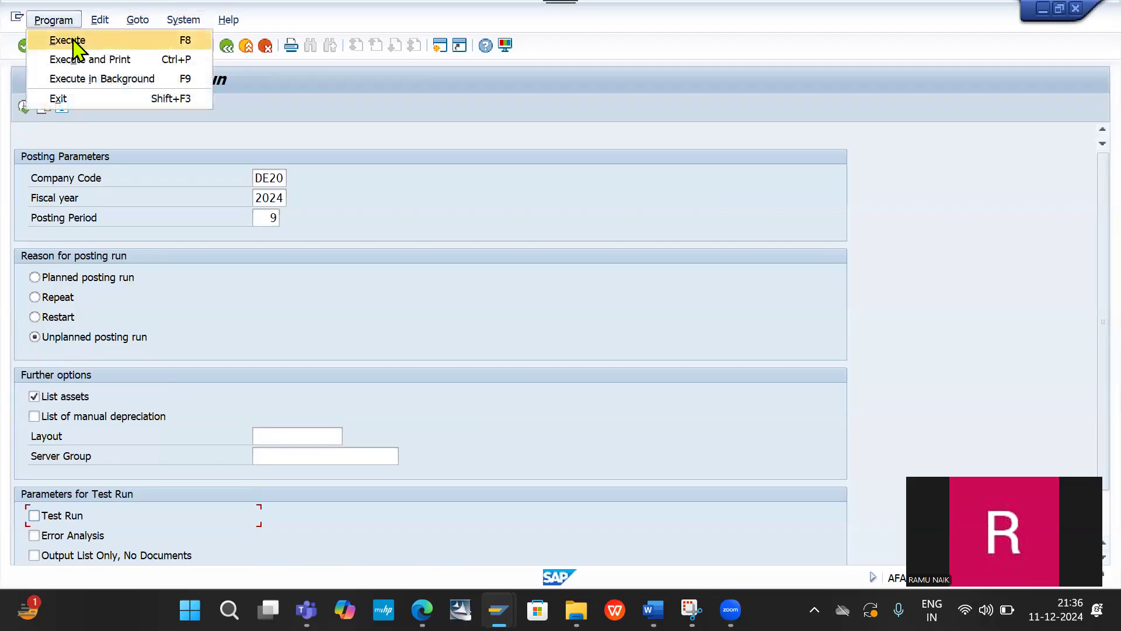
left_click(88, 82)
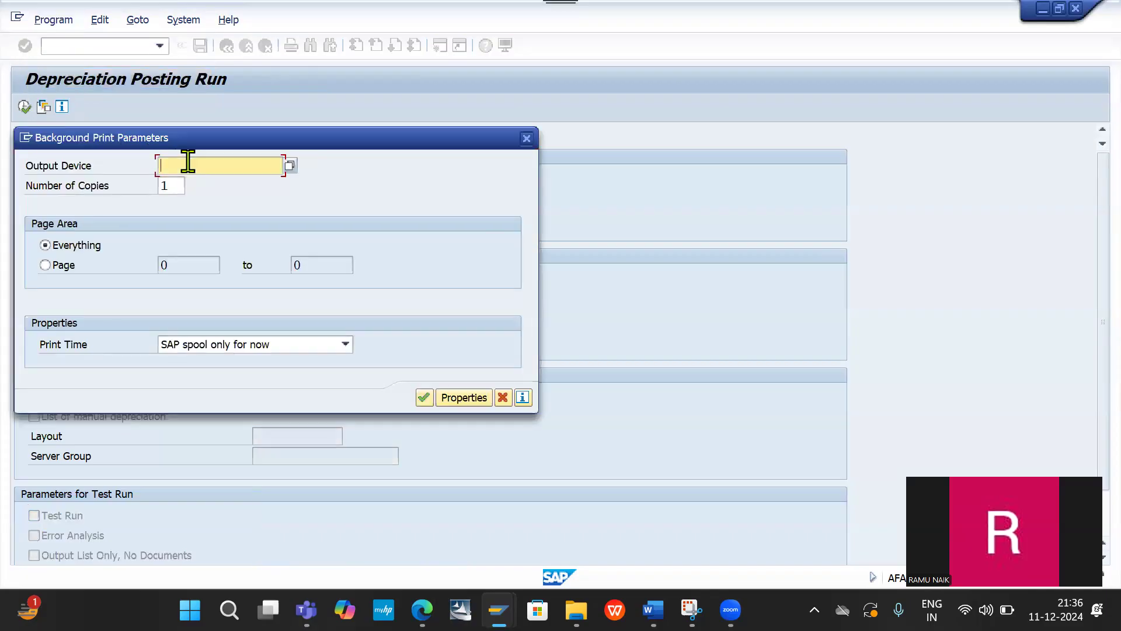
left_click(188, 163)
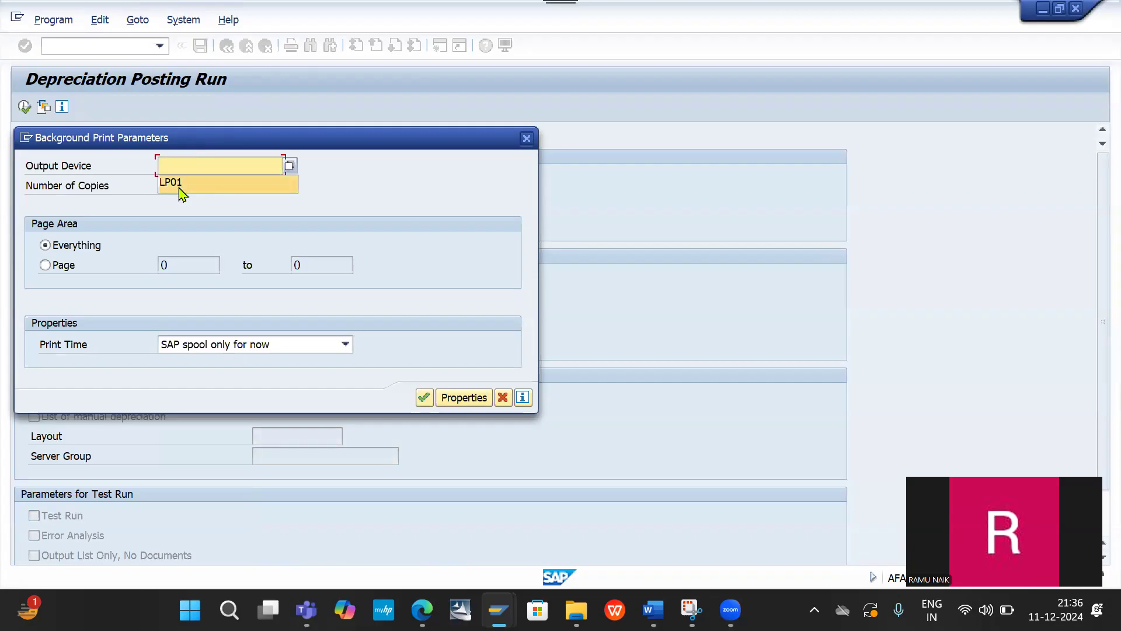
left_click(178, 184)
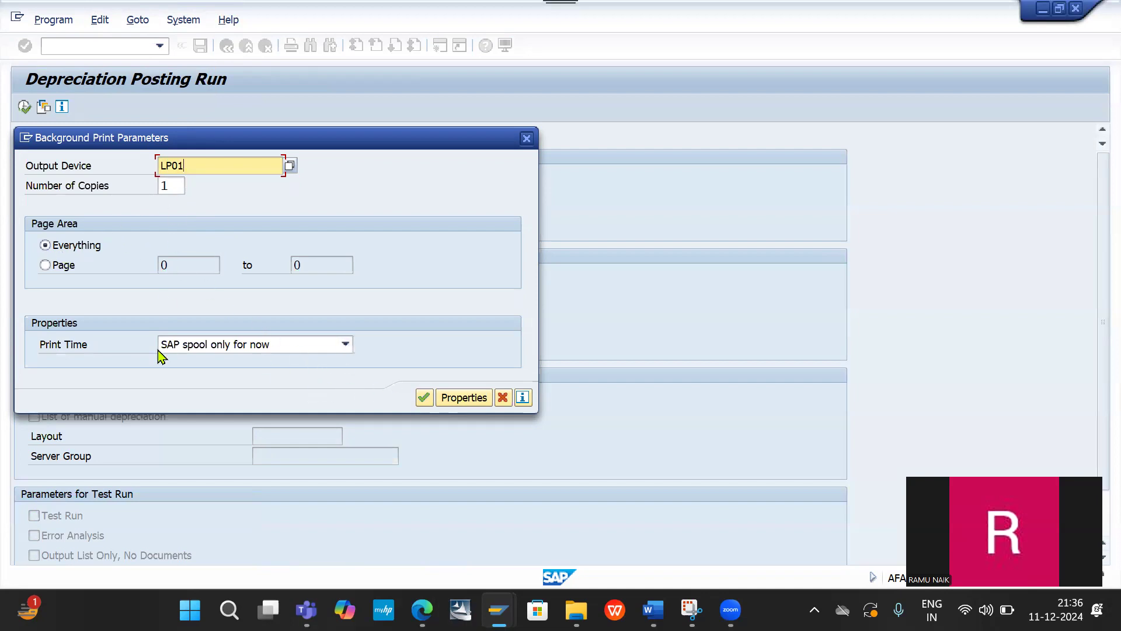
left_click(424, 398)
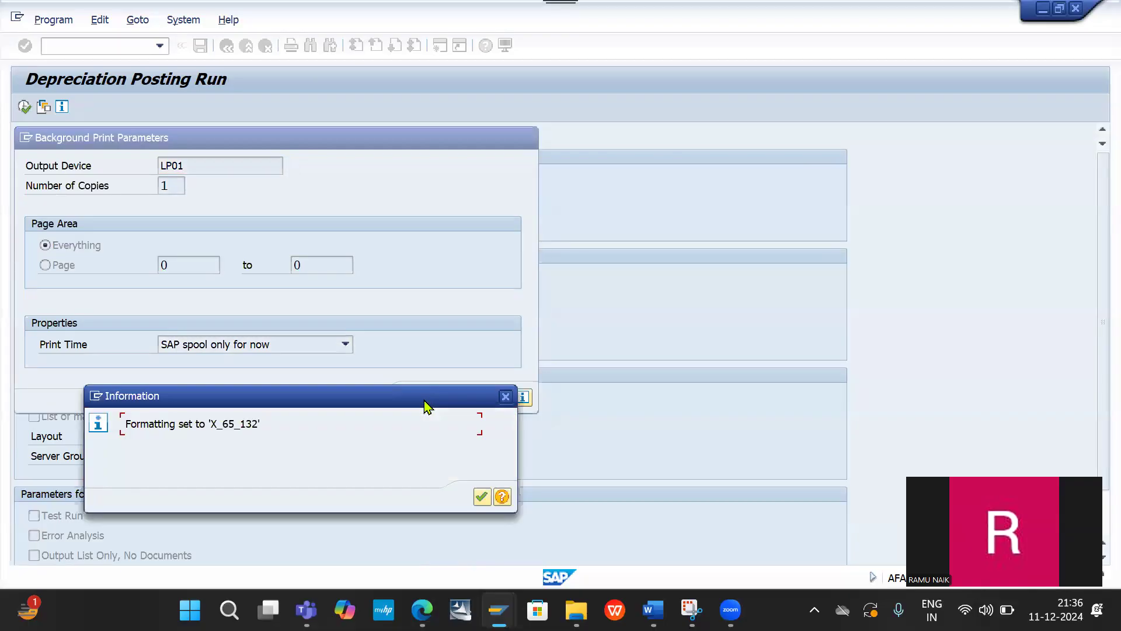
left_click(481, 499)
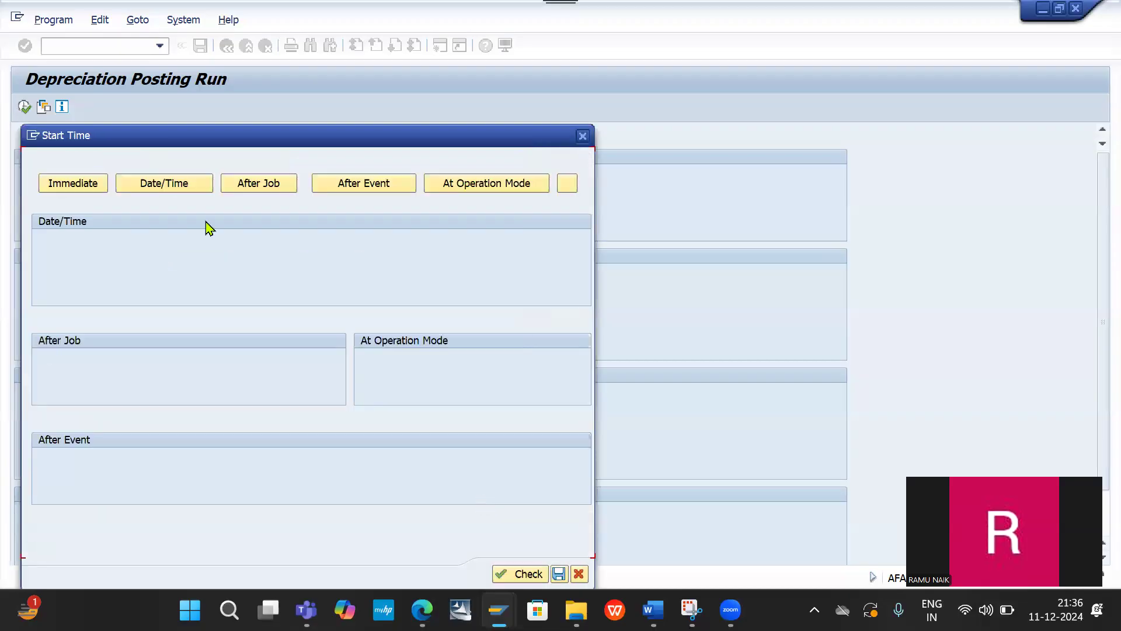
left_click(76, 189)
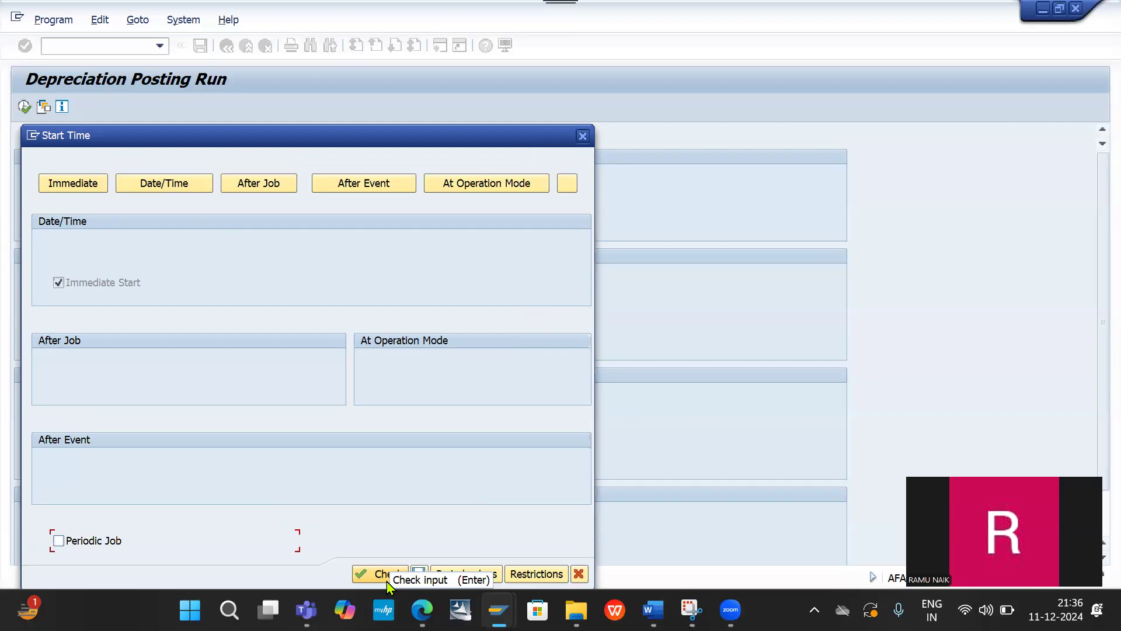
left_click(421, 577)
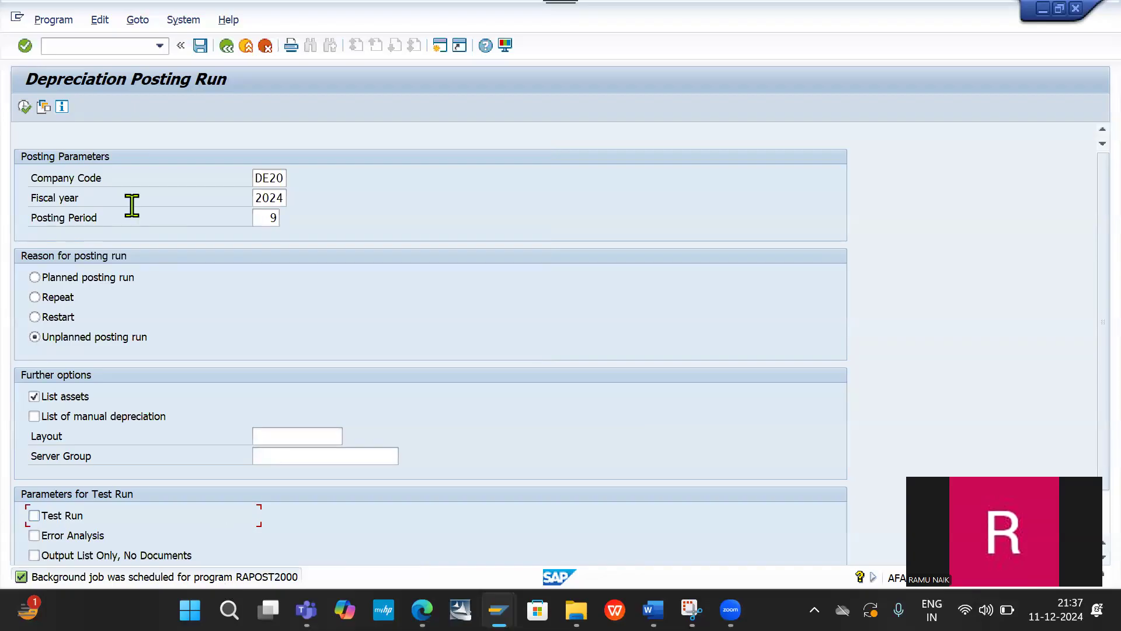
Open the Job Overview service and execute the selection with the default job name, statuses and dates
left_click(178, 21)
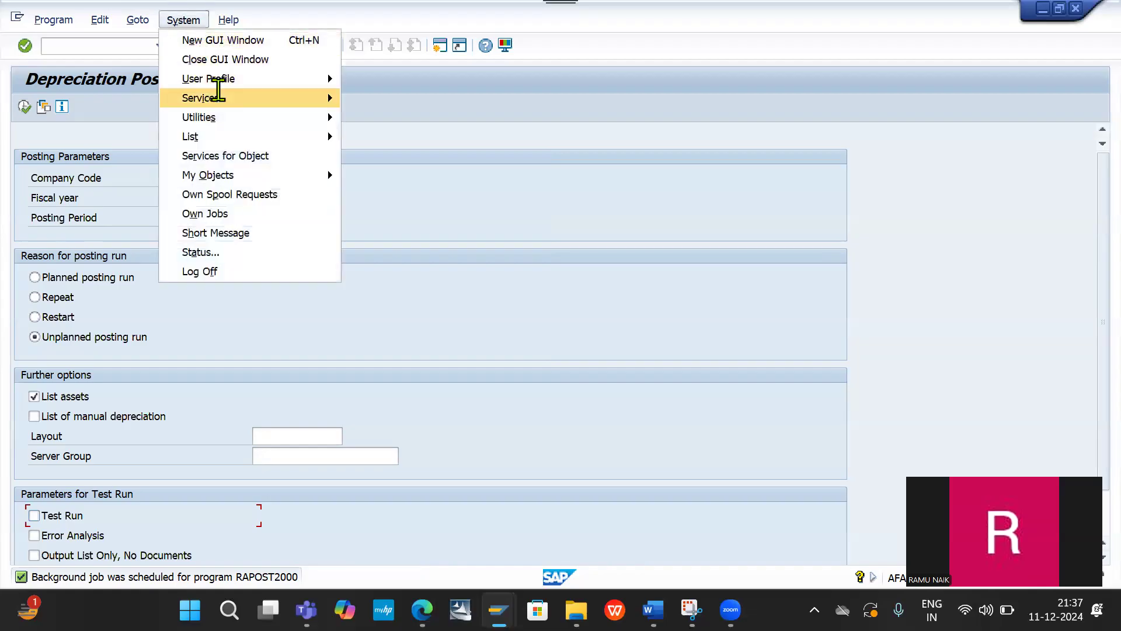
mouse_move(219, 93)
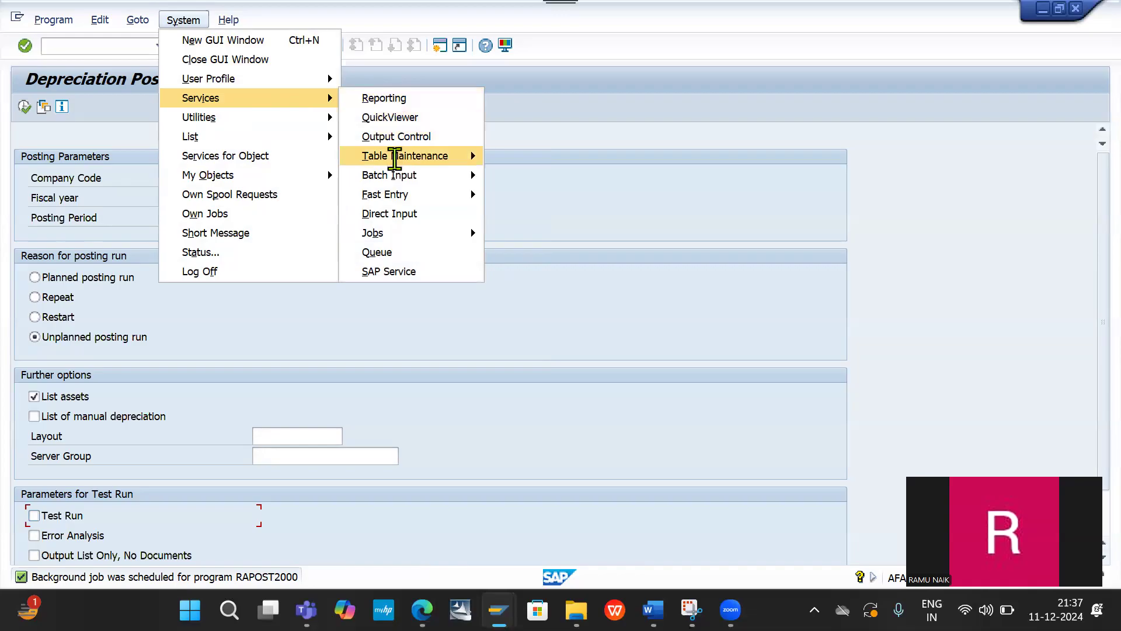
mouse_move(394, 168)
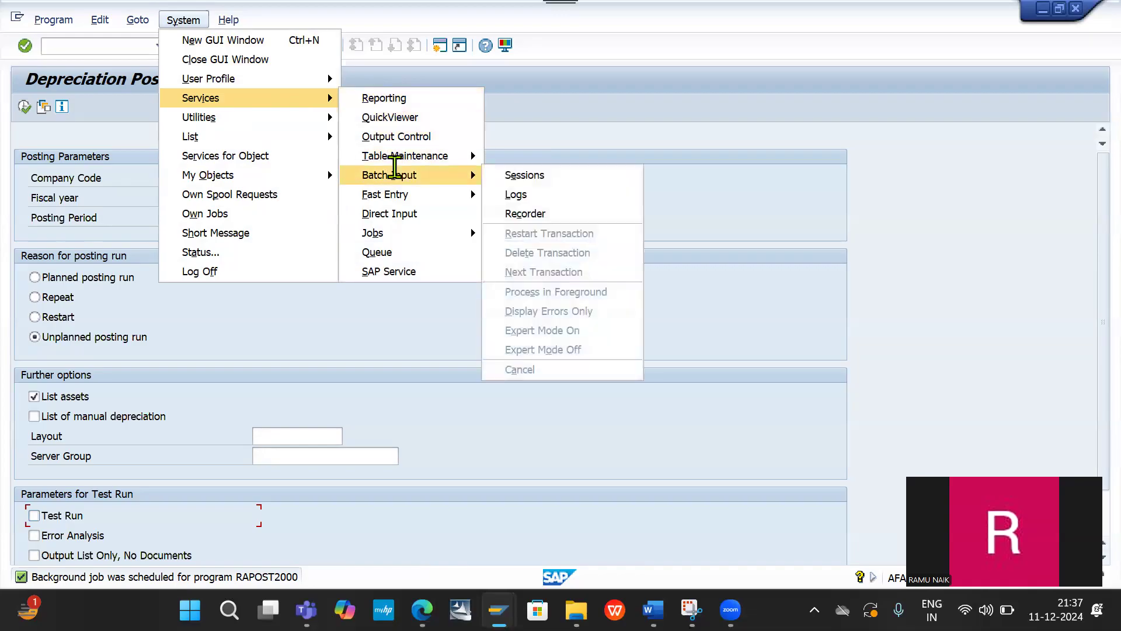
mouse_move(386, 232)
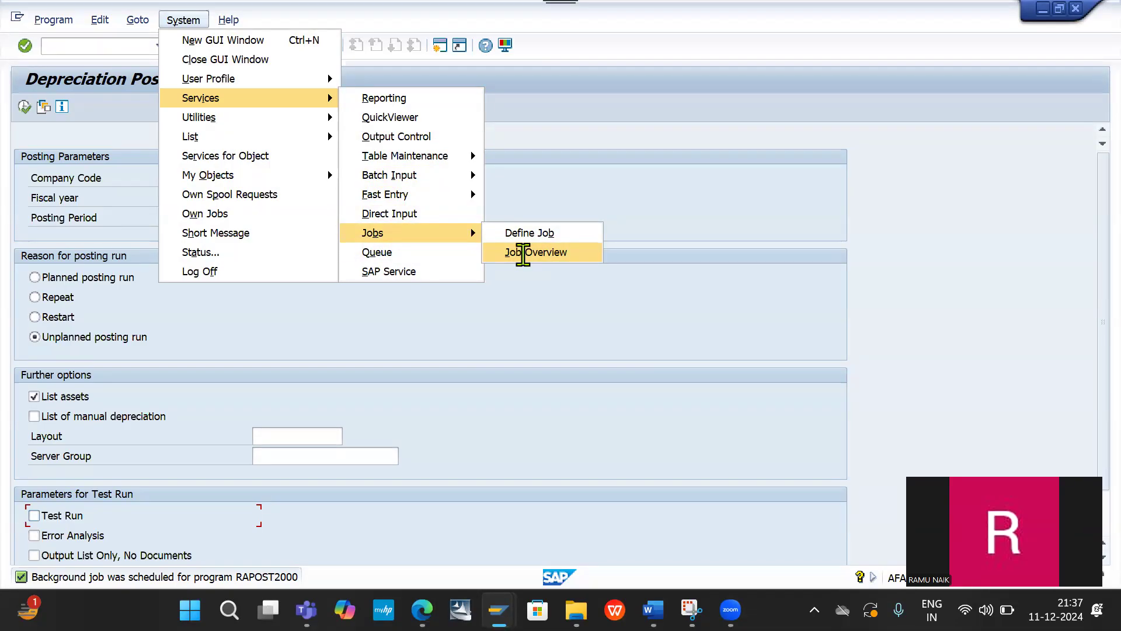
left_click(523, 252)
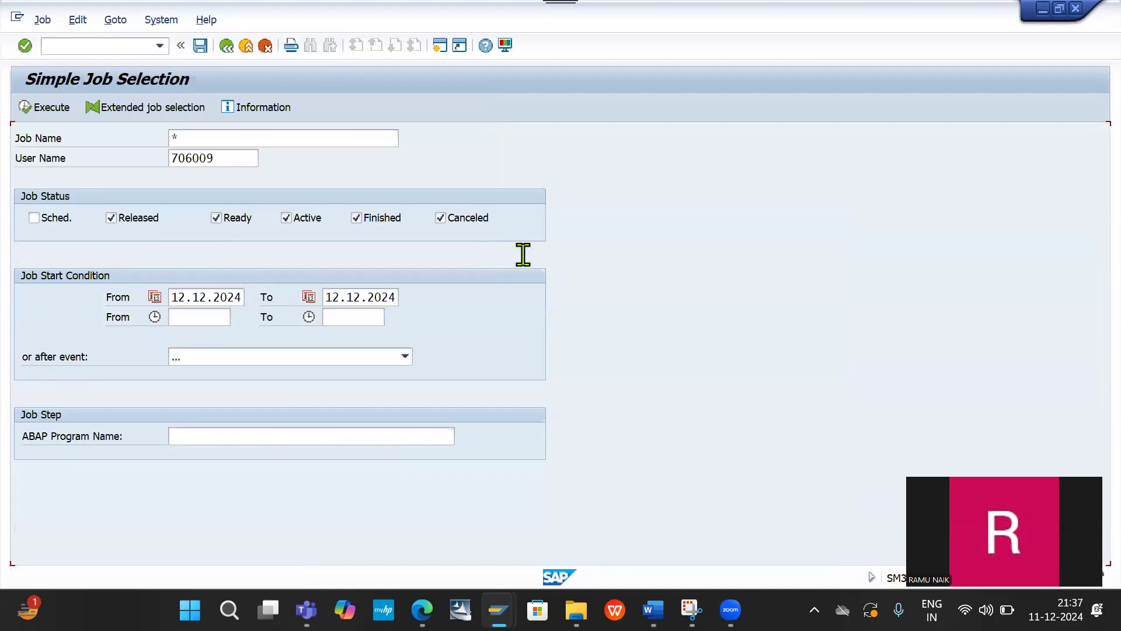
left_click(32, 111)
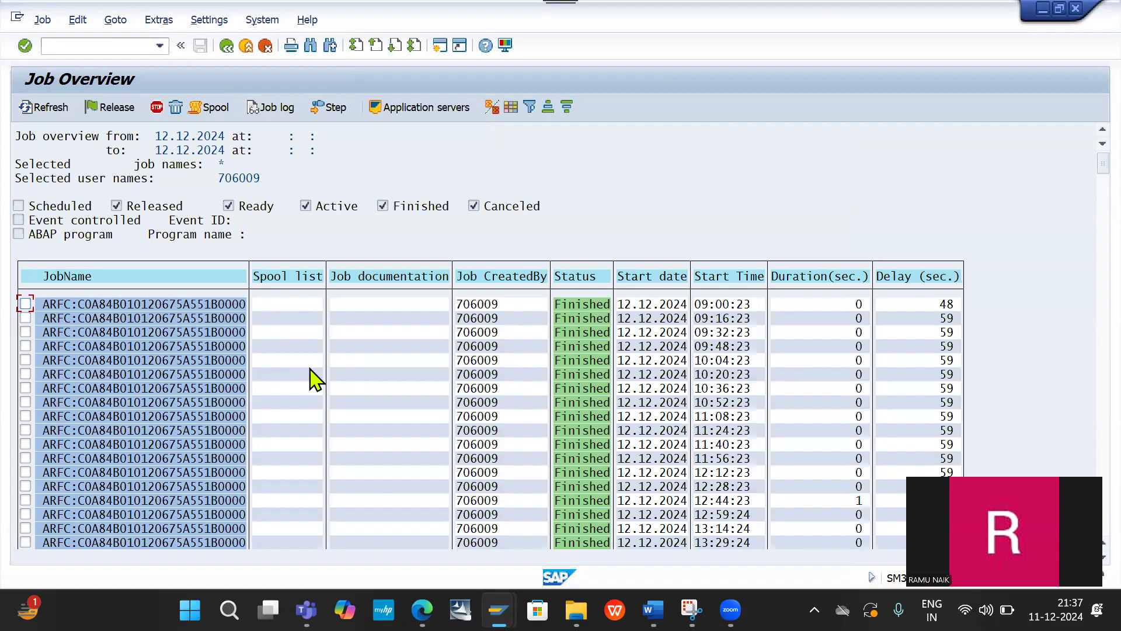
Look through the job overview list, checking job names, statuses and start times
scroll(316, 380, "down", 3)
scroll(315, 380, "up", 1)
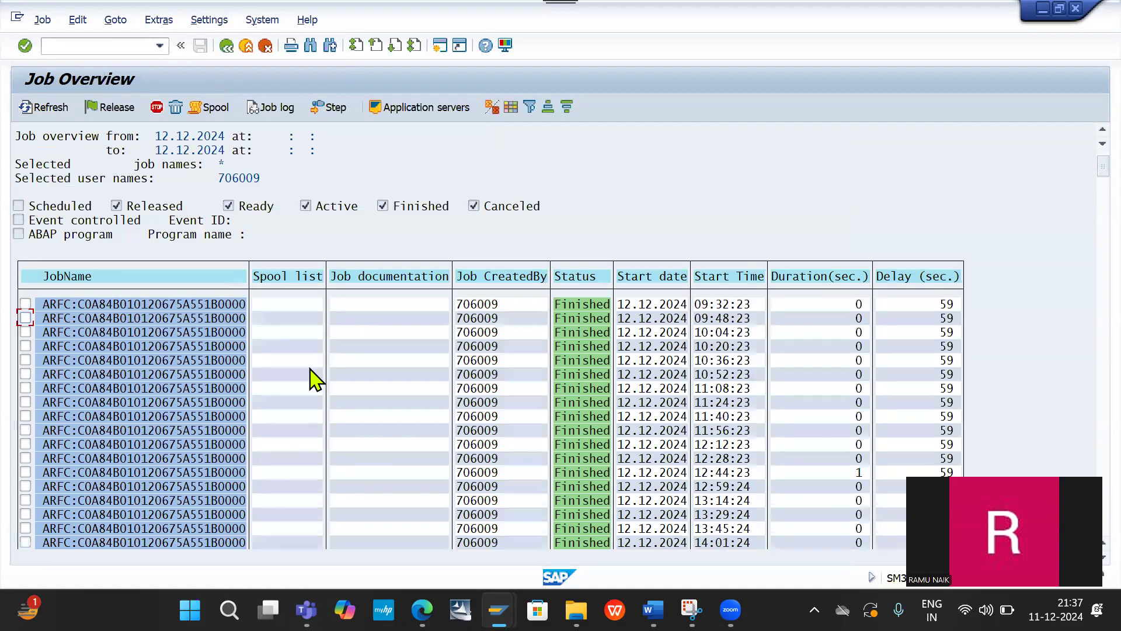
scroll(720, 329, "up", 2)
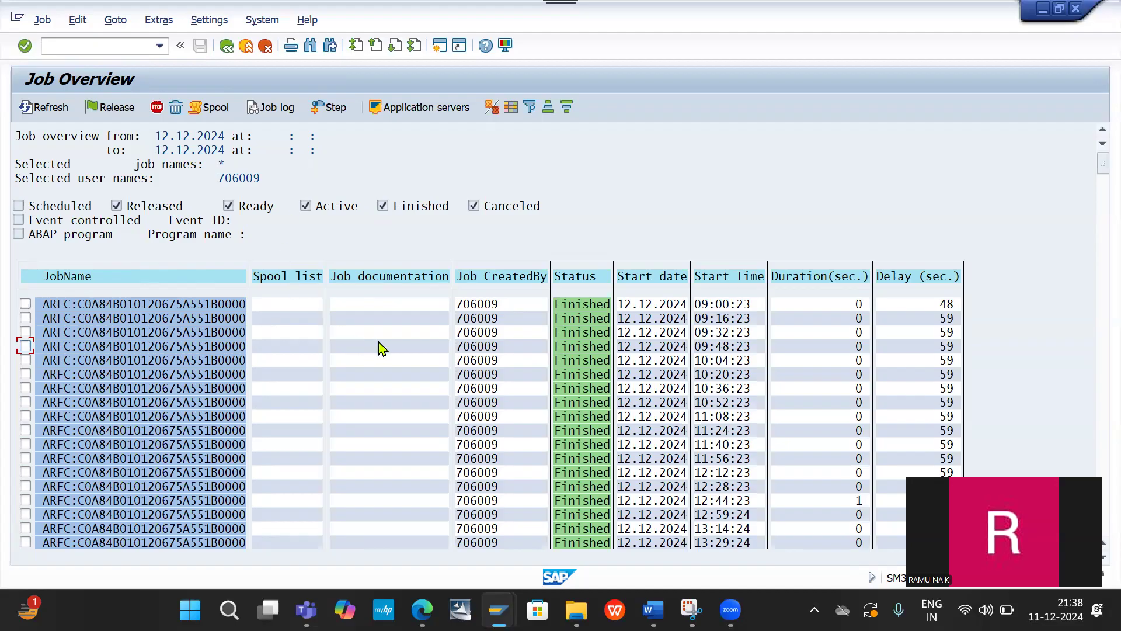
scroll(381, 348, "down", 4)
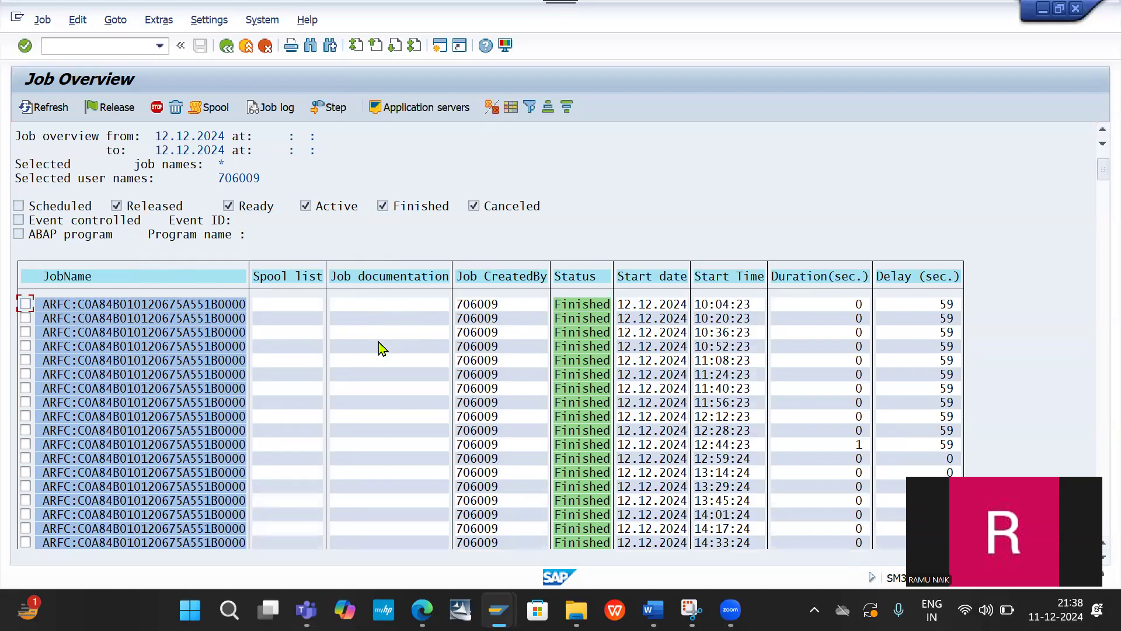
scroll(381, 348, "down", 3)
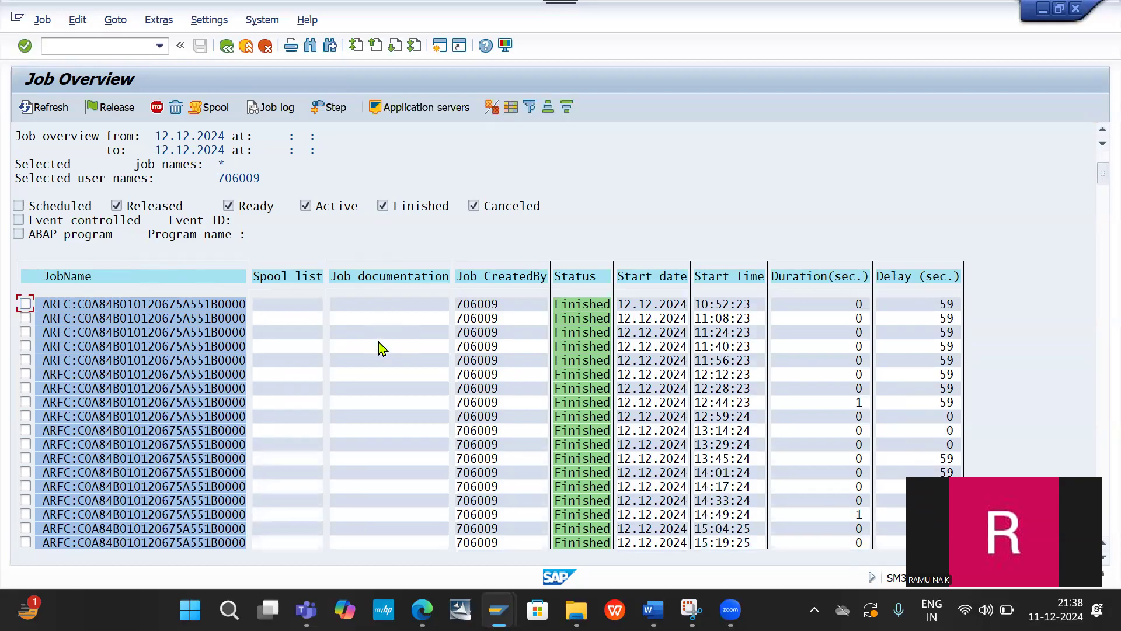
scroll(380, 348, "up", 7)
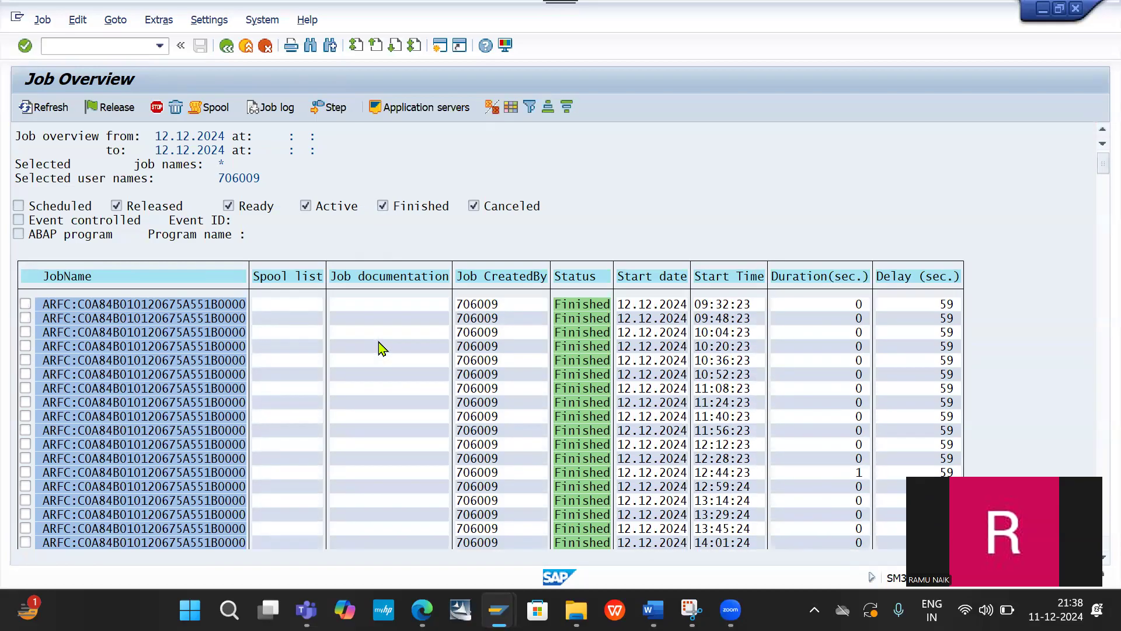
scroll(381, 348, "down", 5)
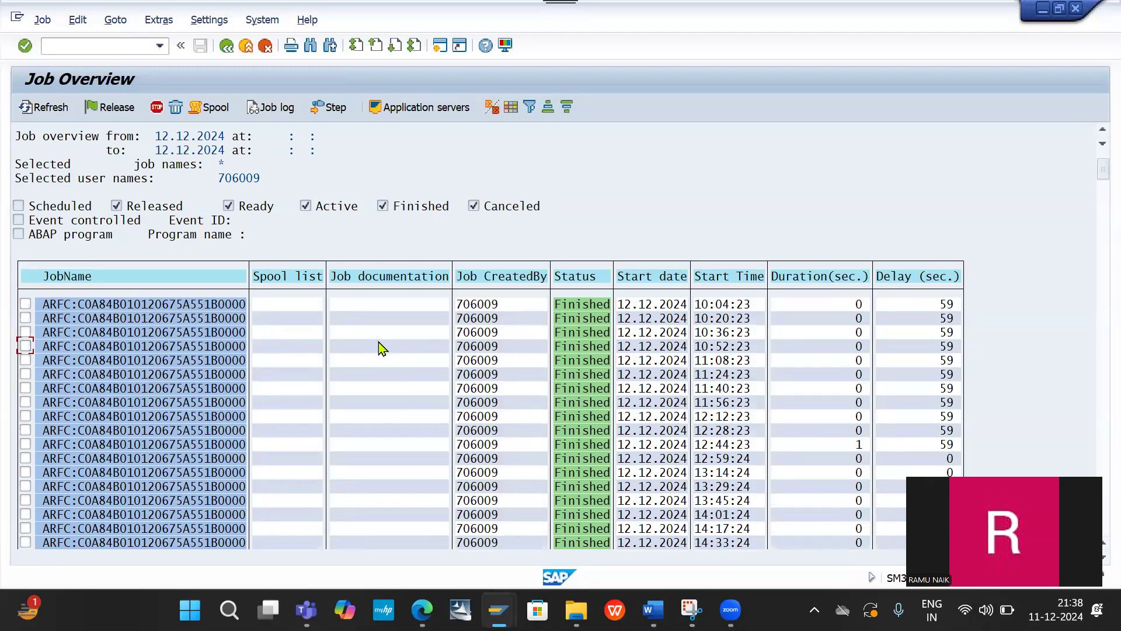
scroll(381, 348, "down", 7)
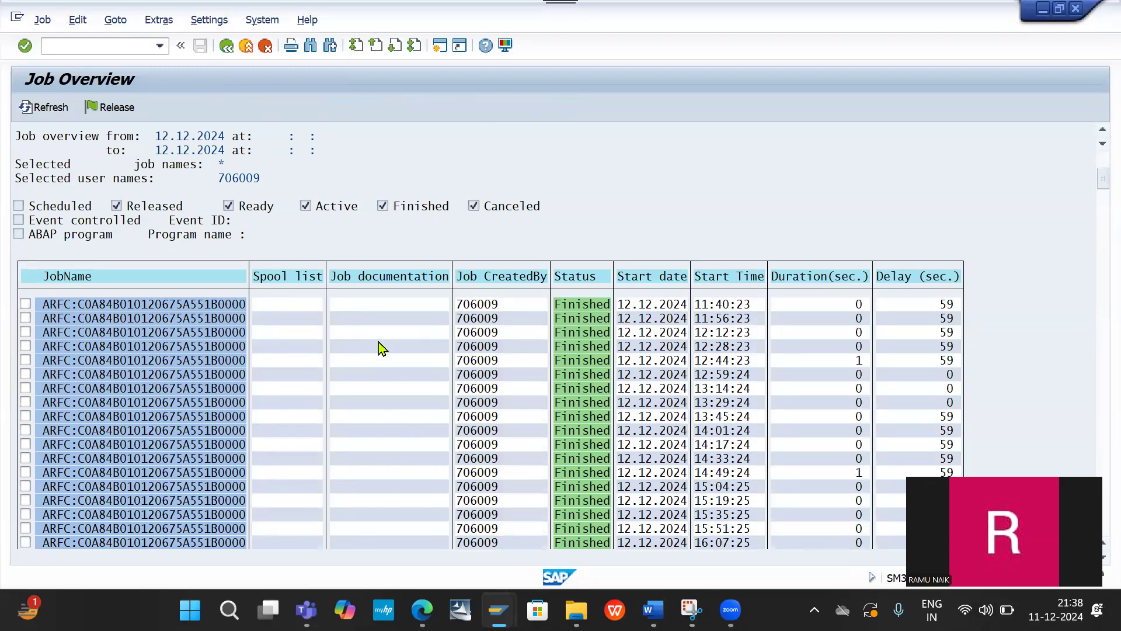
scroll(145, 323, "up", 4)
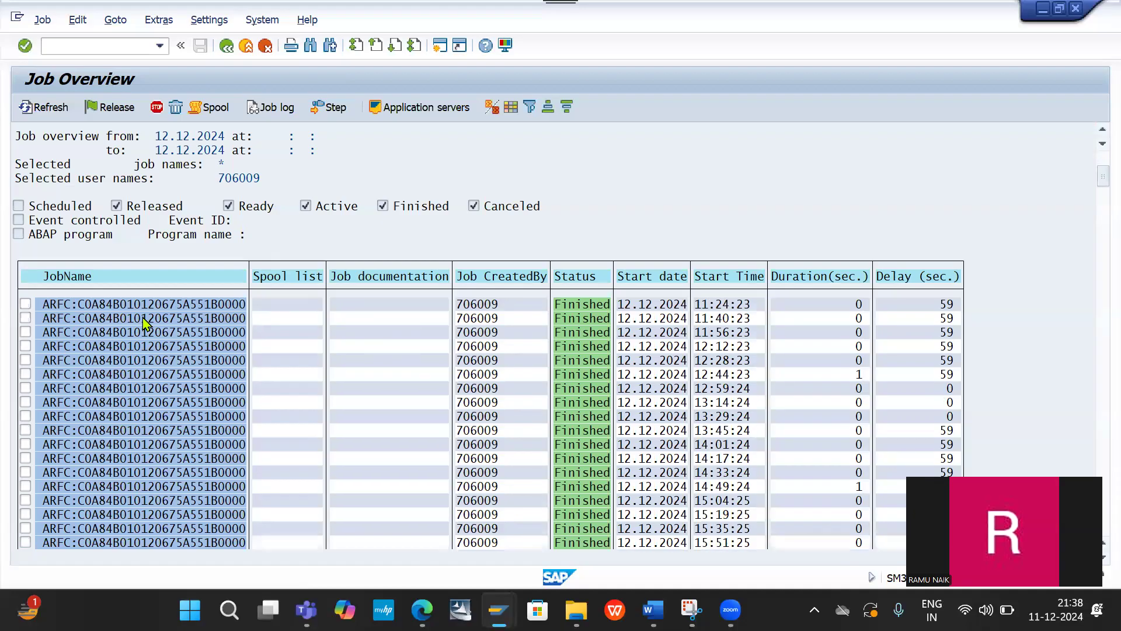
scroll(145, 323, "up", 5)
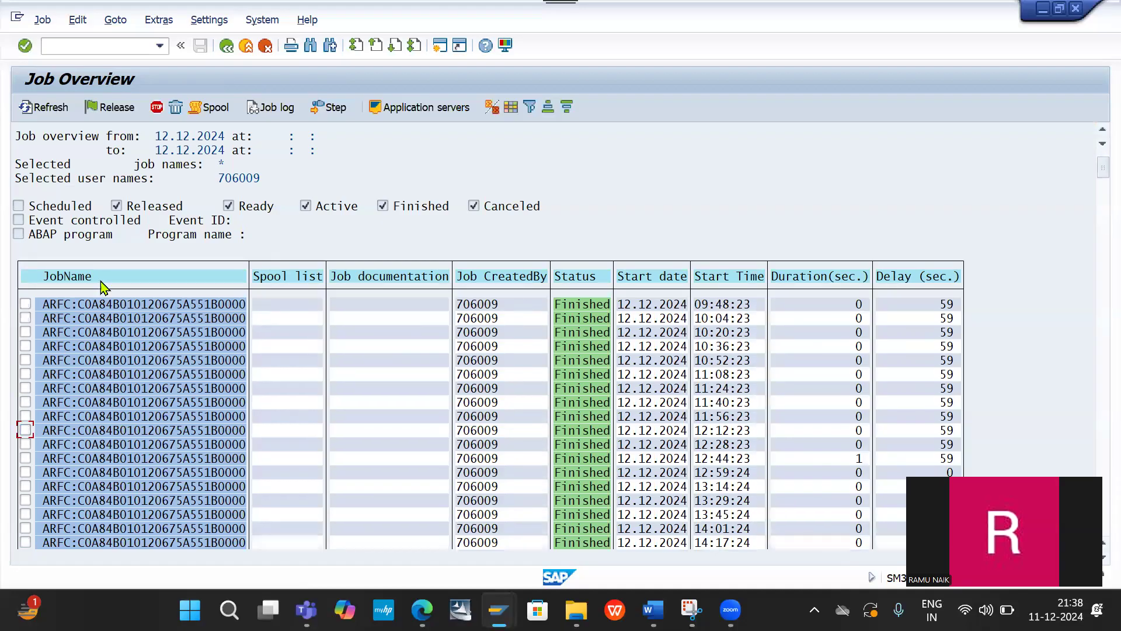
scroll(132, 319, "up", 3)
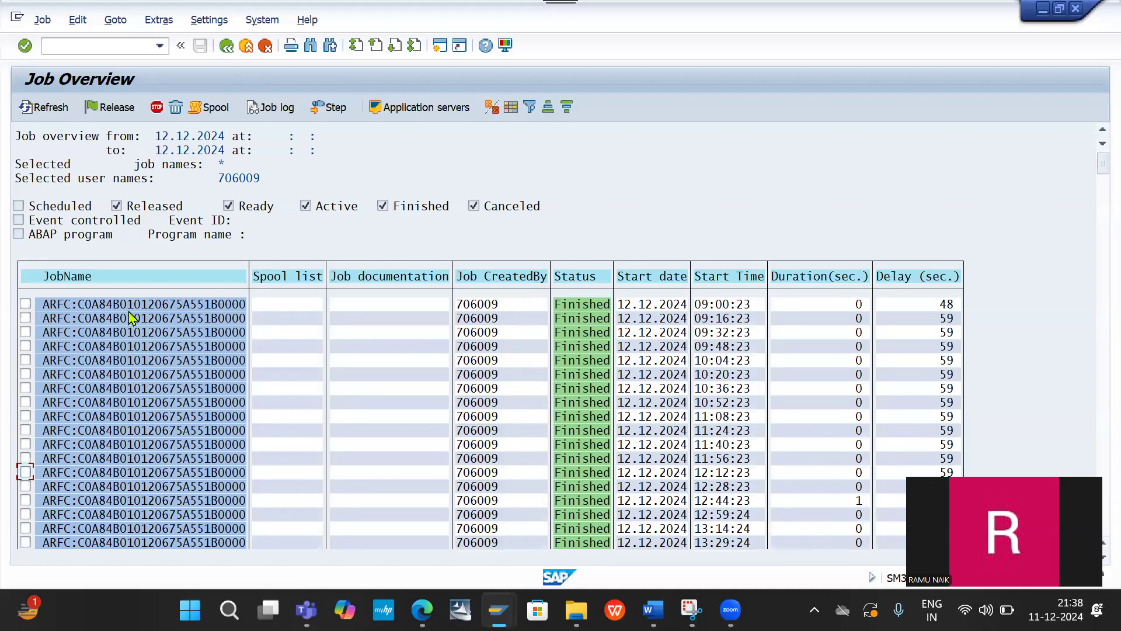
Select the first job in the list, view its job log, and return to the overview
left_click(25, 304)
left_click(267, 103)
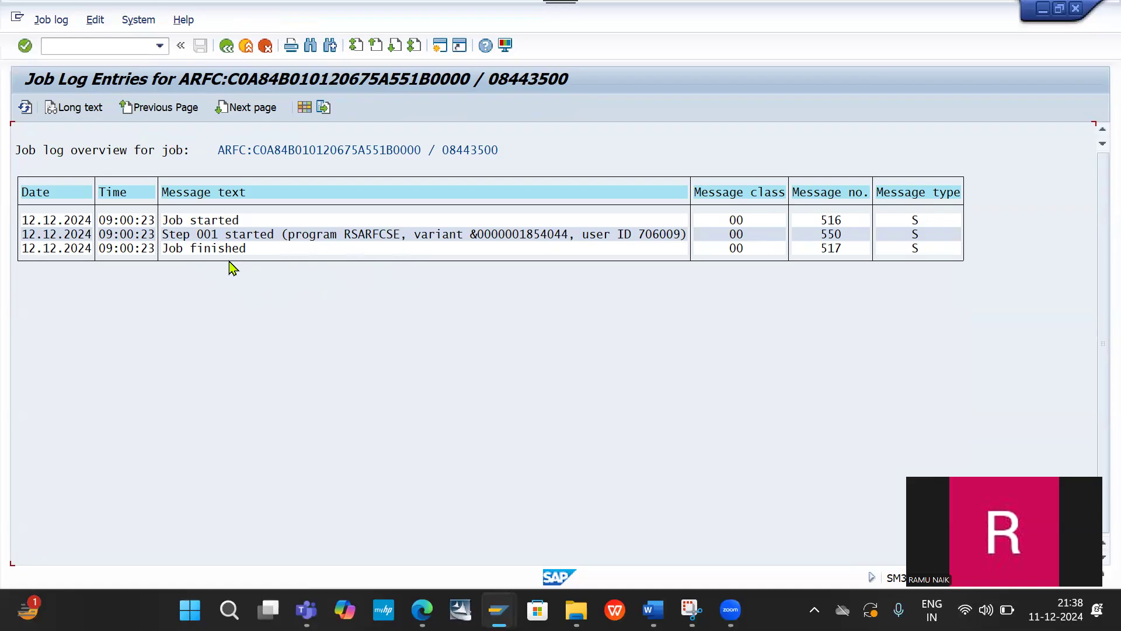
key("F3")
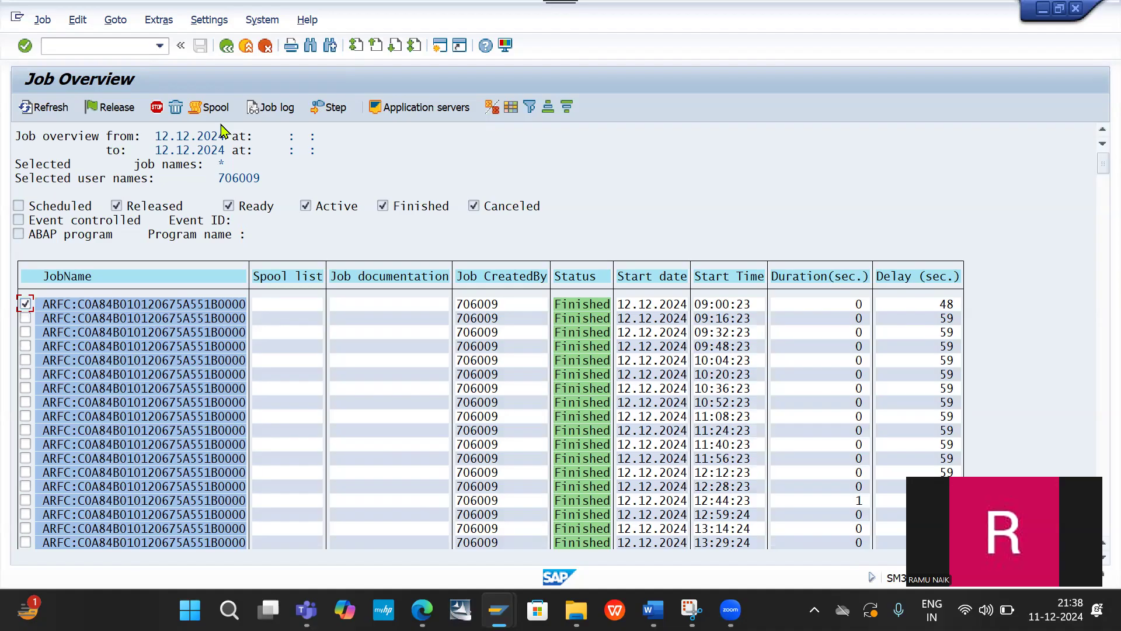
Go to the Asset Explorer by recalling the transaction code /naw01n from the command history
key("Down")
left_click(118, 52)
key("Down")
key("Down")
key("Down")
key("Down")
key("Down")
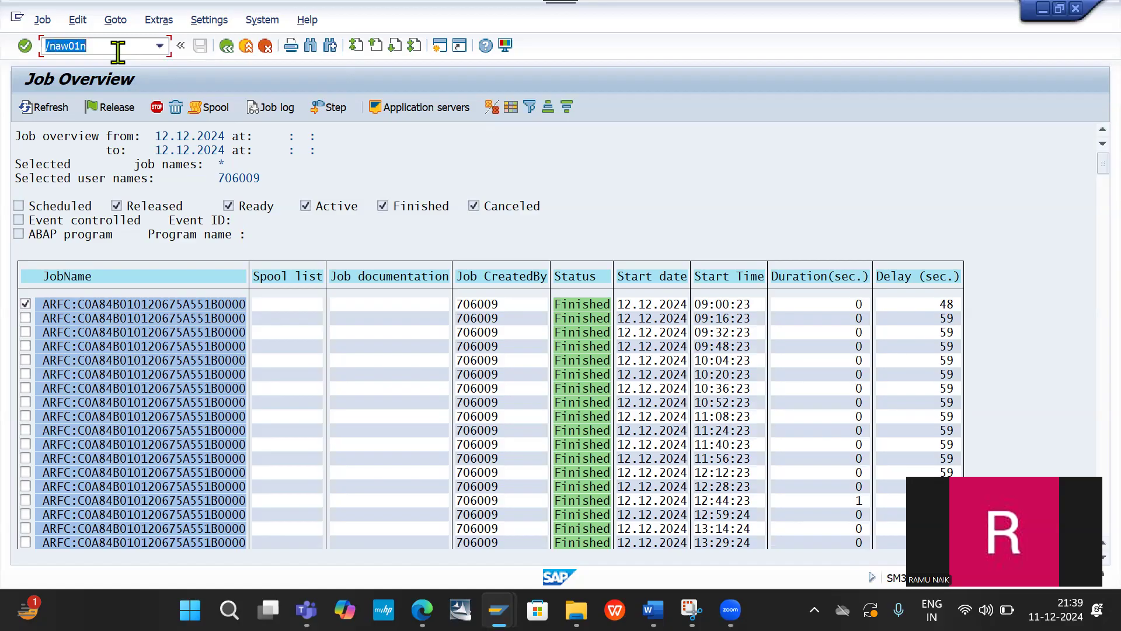
key("Return")
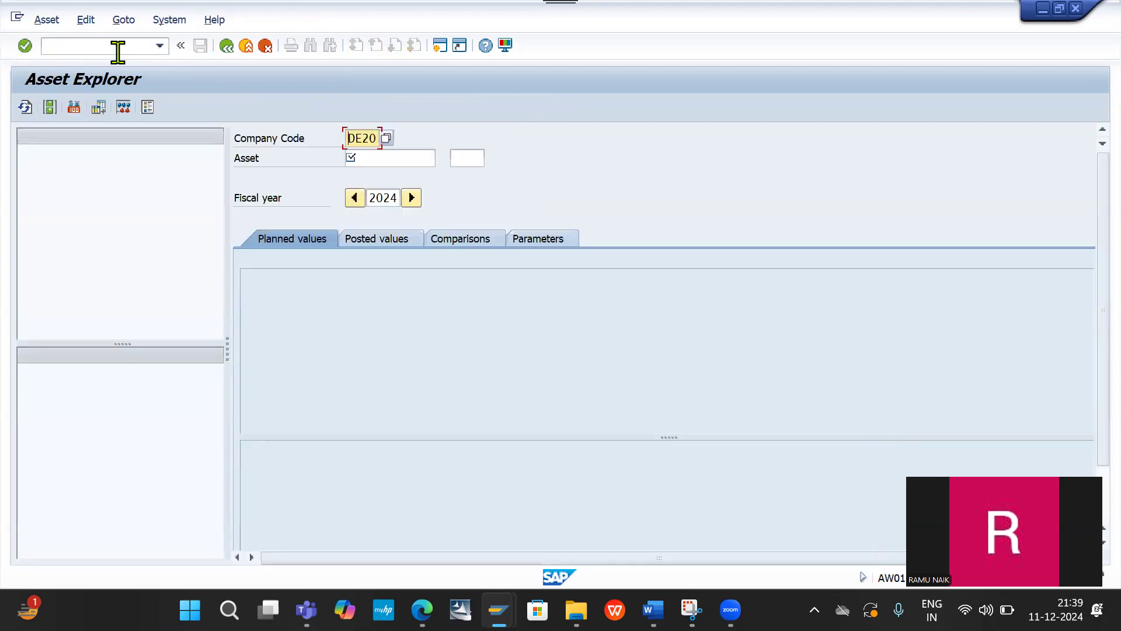
Display asset 200000, sub-number 0, of company code DE20 for fiscal year 2024
left_click(380, 158)
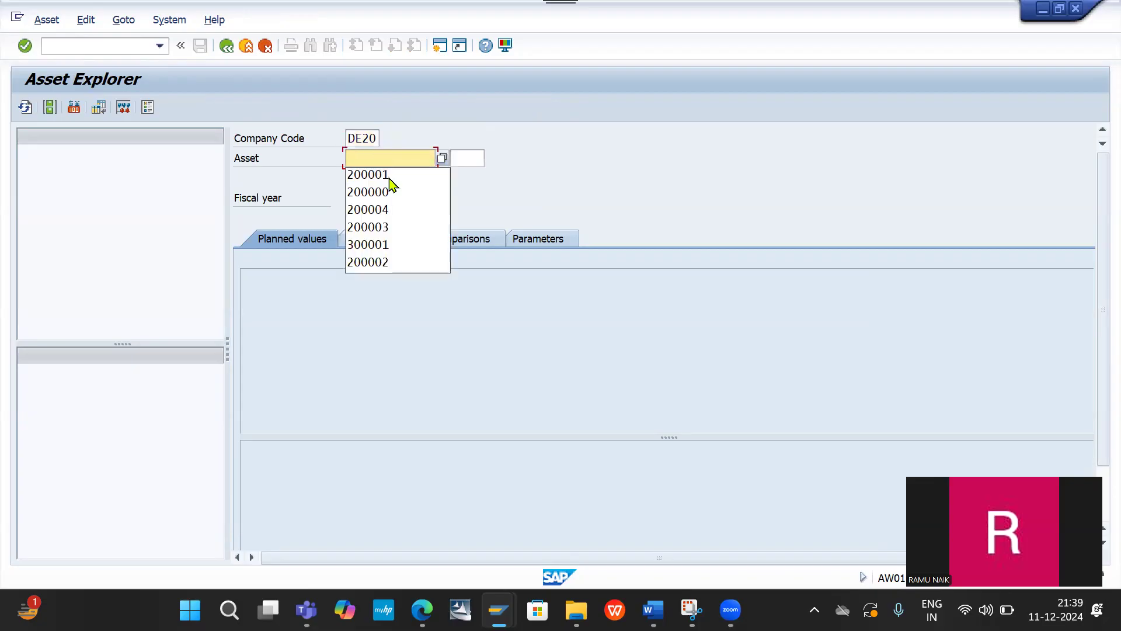
left_click(399, 202)
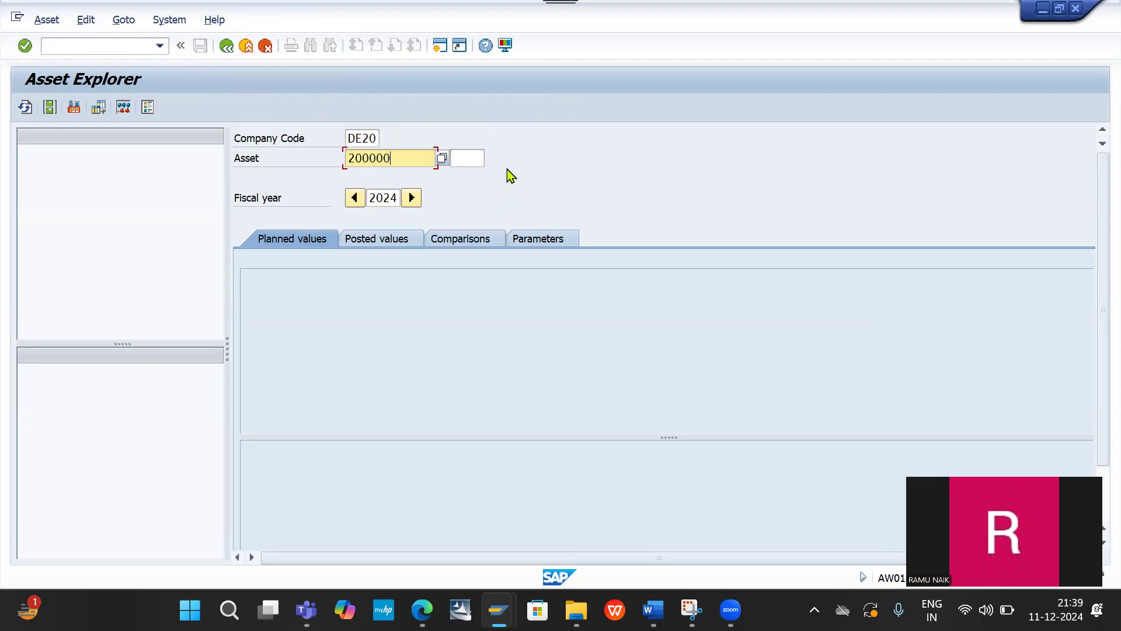
left_click(471, 157)
type("0")
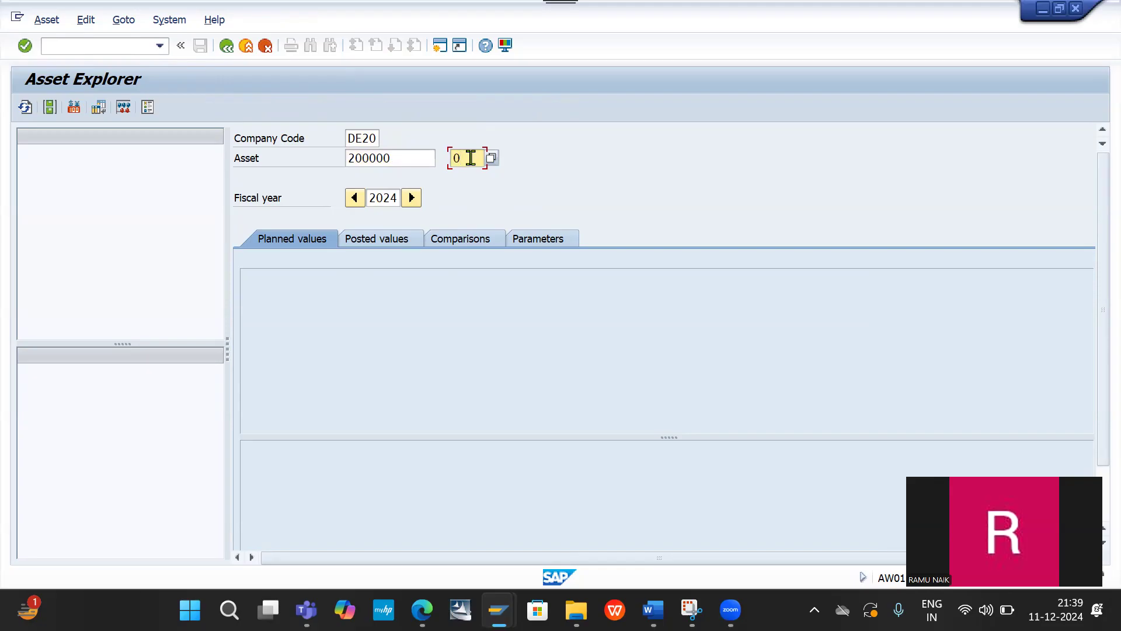
key("Return")
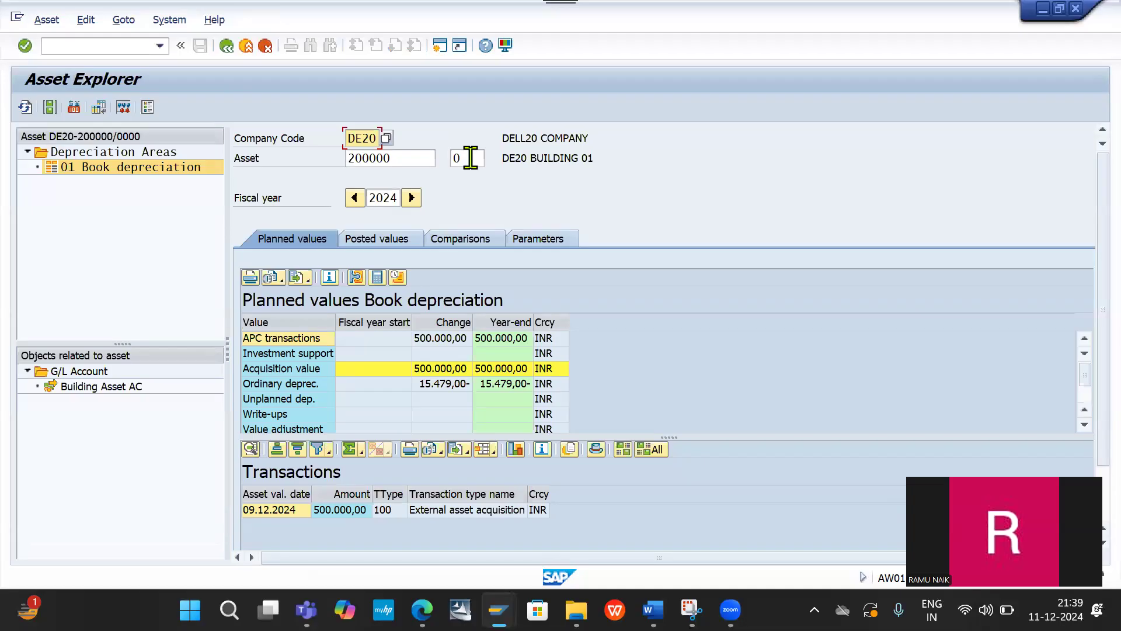
Examine the asset's posted values, checking the depreciation status and amounts for each period through period 12
left_click(390, 242)
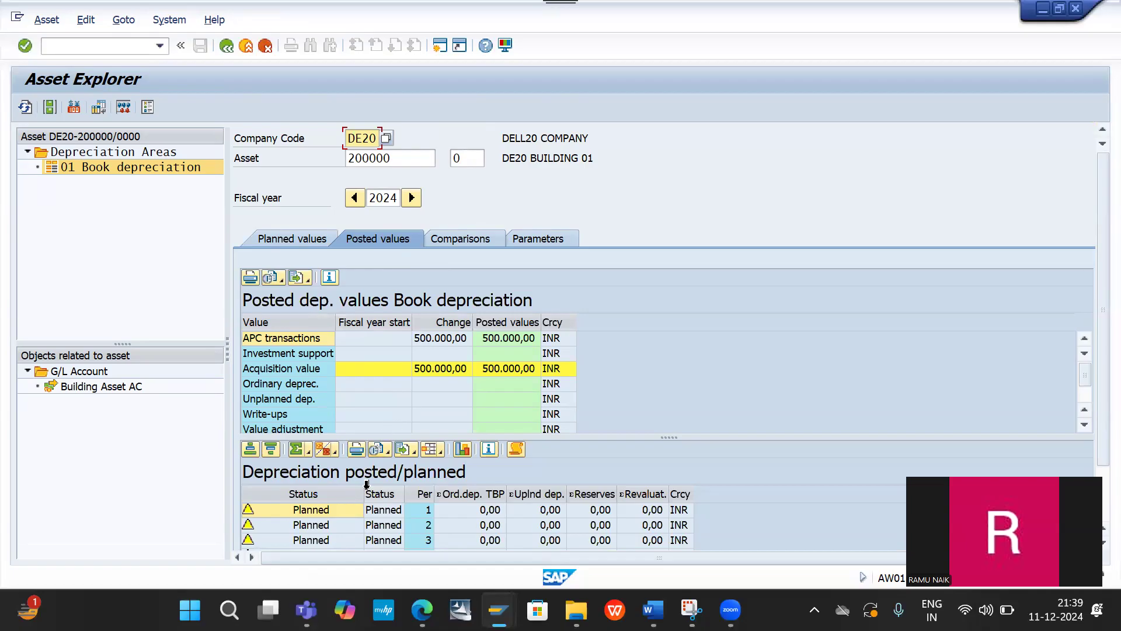
scroll(470, 543, "down", 2)
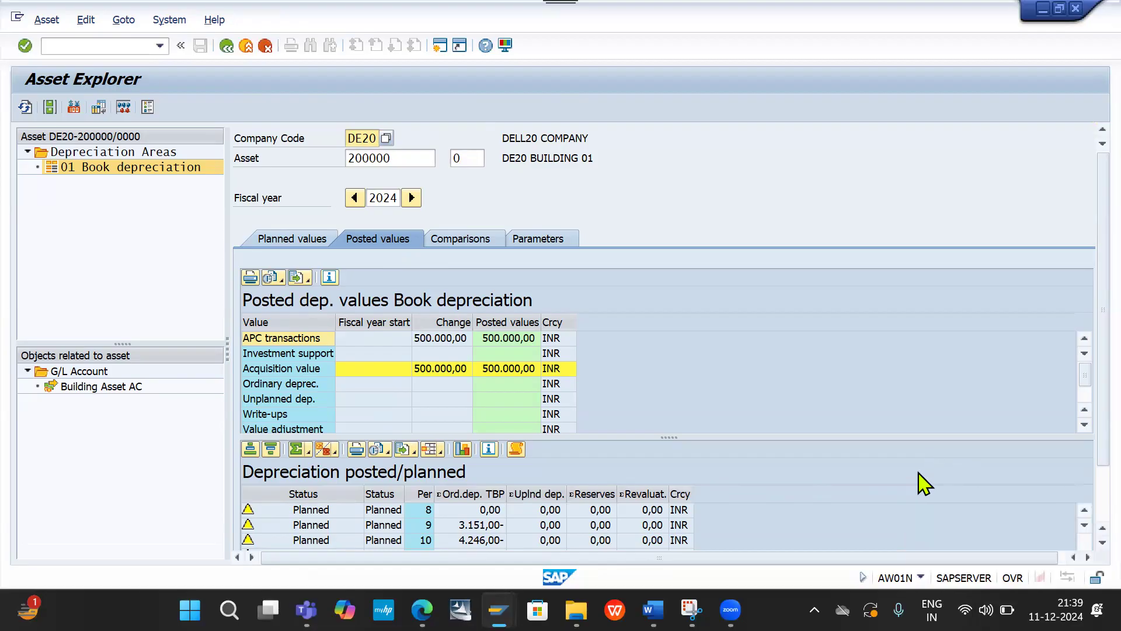
left_click(1102, 542)
left_click(1101, 542)
left_click(1101, 543)
left_click(1101, 542)
left_click(1102, 542)
left_click(1101, 542)
left_click(1102, 542)
left_click(1102, 542)
left_click(1102, 542)
left_click(1102, 542)
left_click(1102, 542)
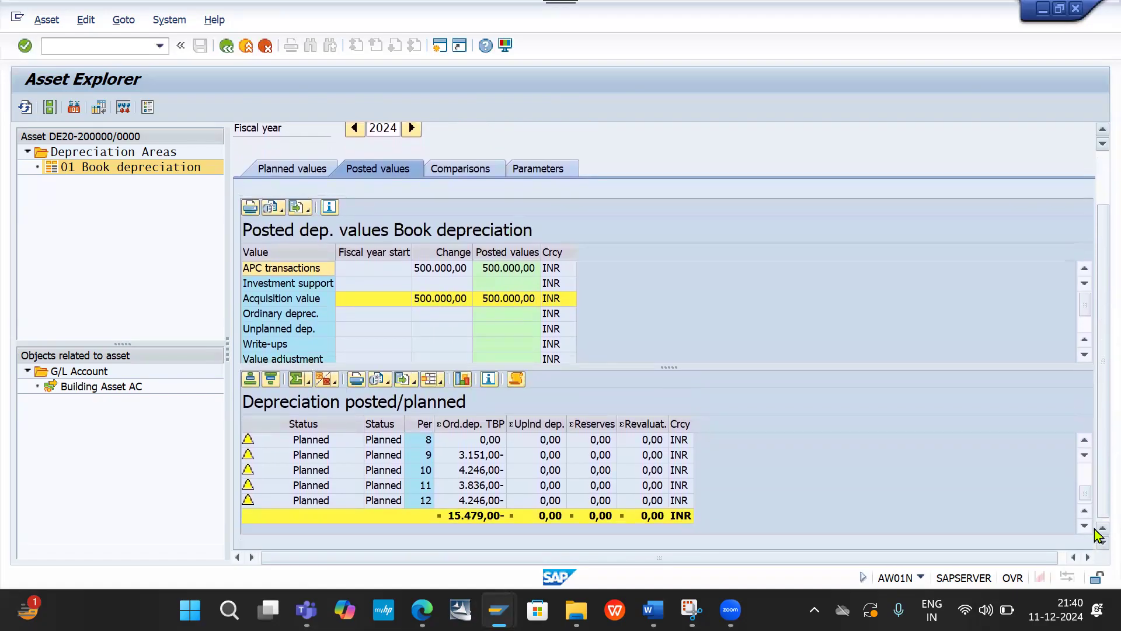
left_click(1102, 528)
left_click(1103, 527)
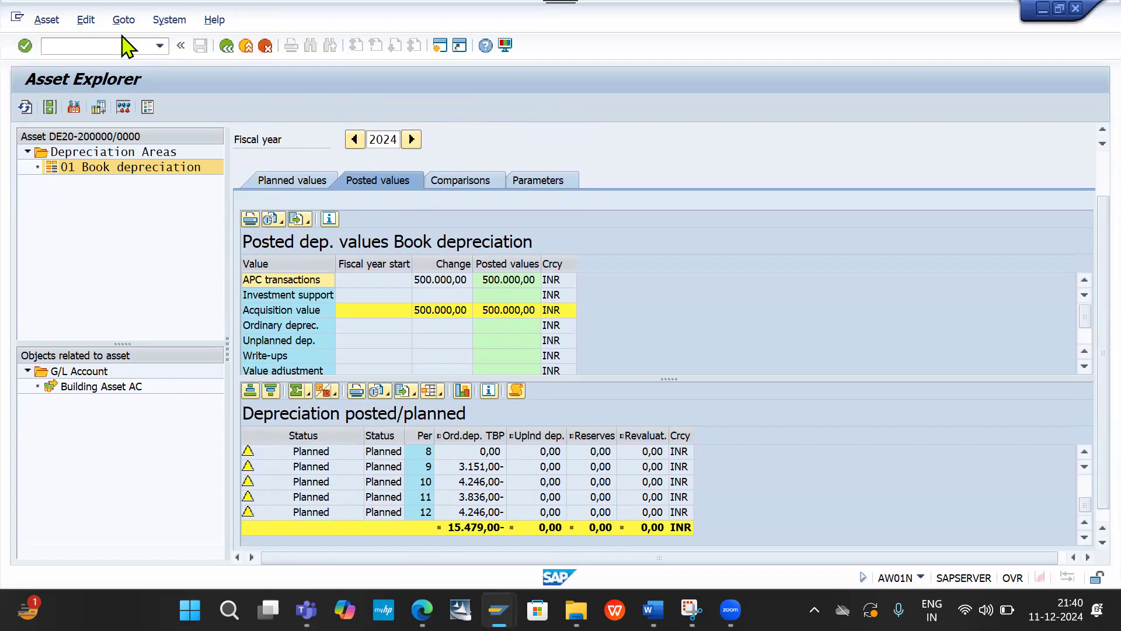
Go to the AFAB Depreciation Posting Run and open the value help for the posting period
key("Down")
key("Down")
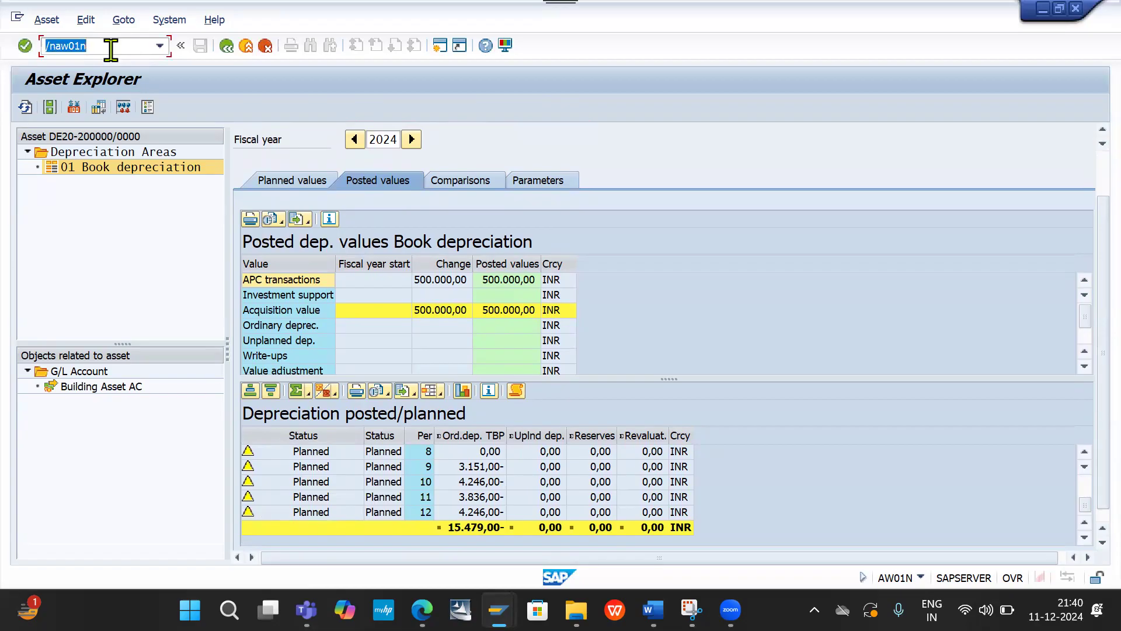
key("Return")
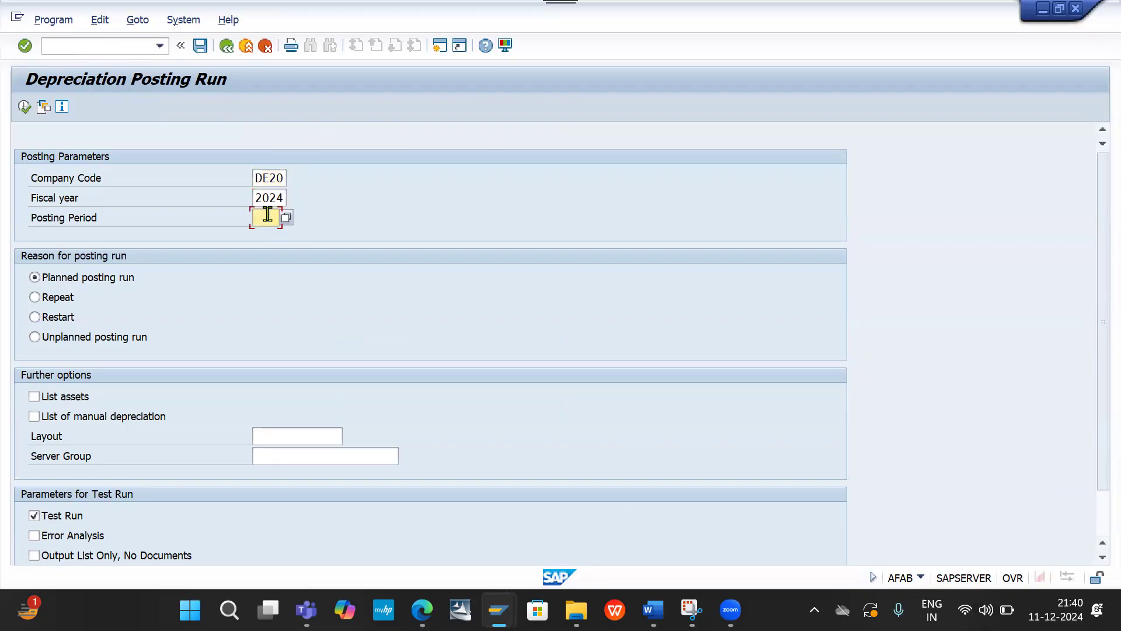
left_click(286, 220)
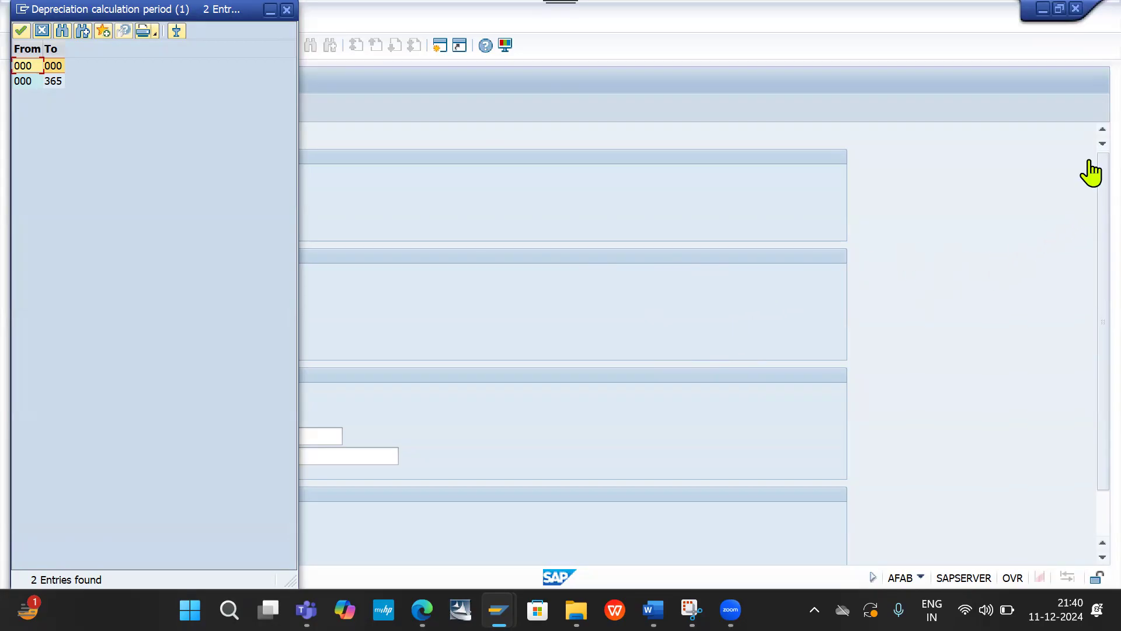
key("alt+Tab")
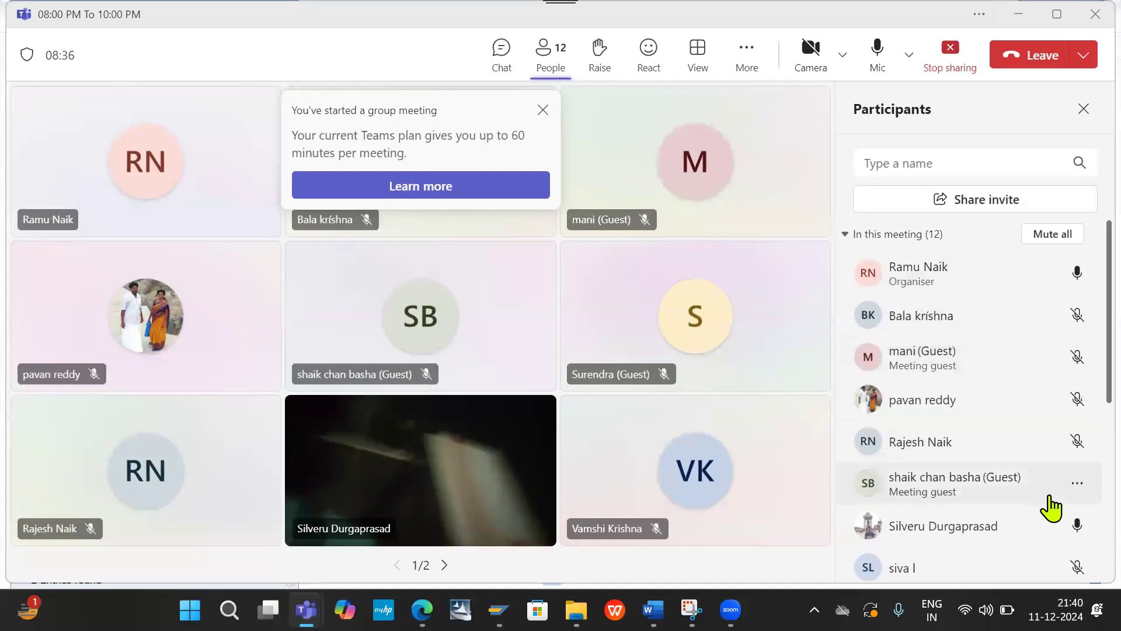
left_click(1077, 528)
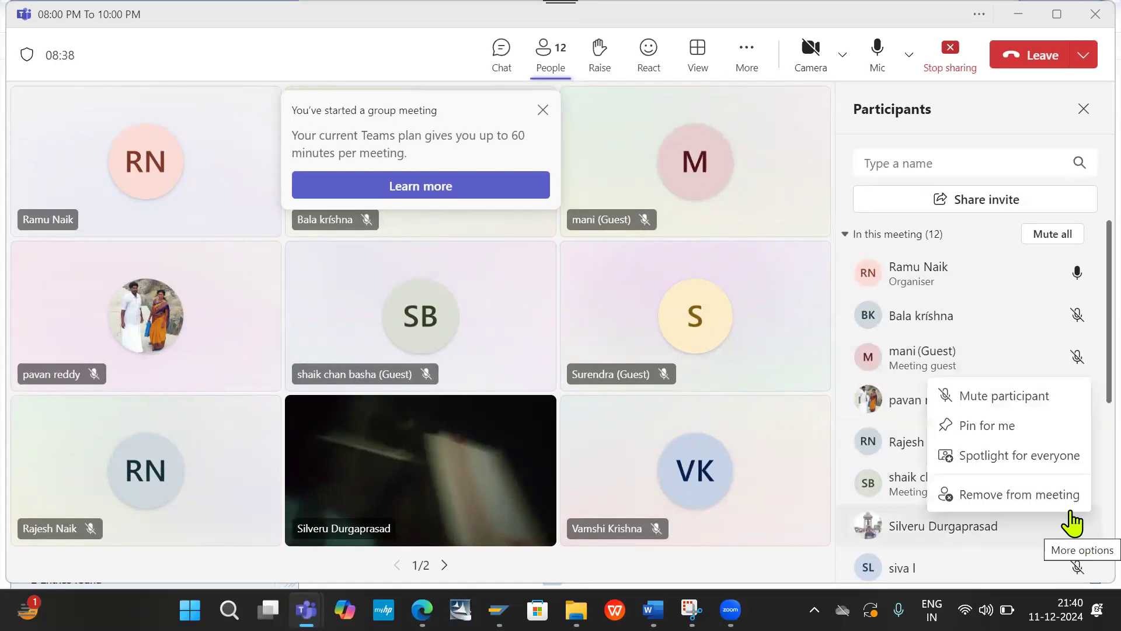
left_click(997, 495)
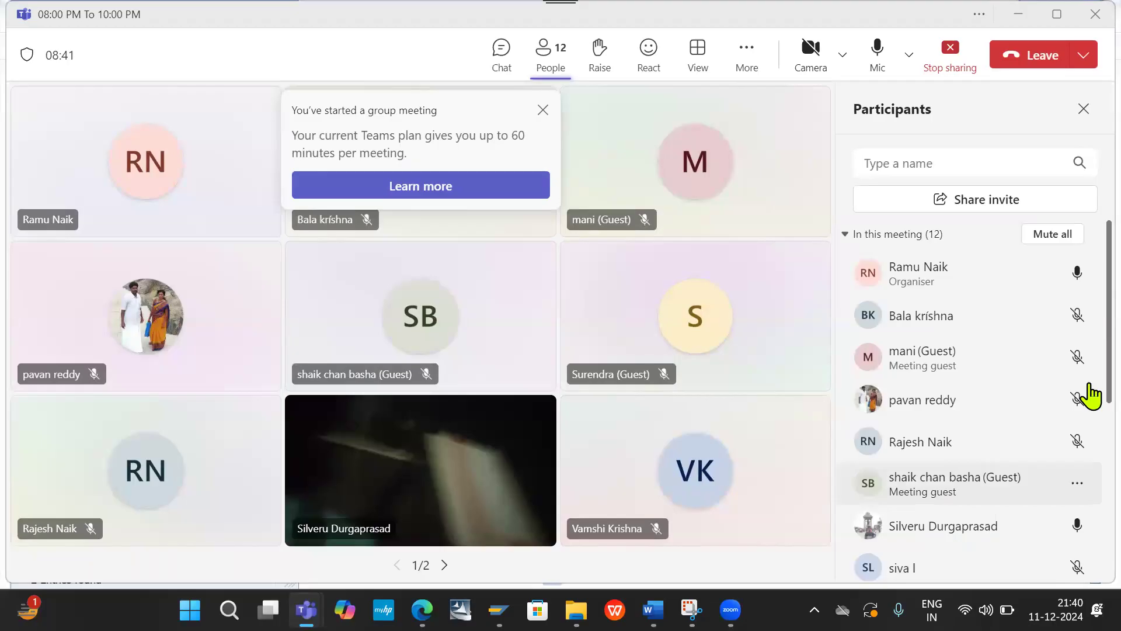
key("alt+Tab")
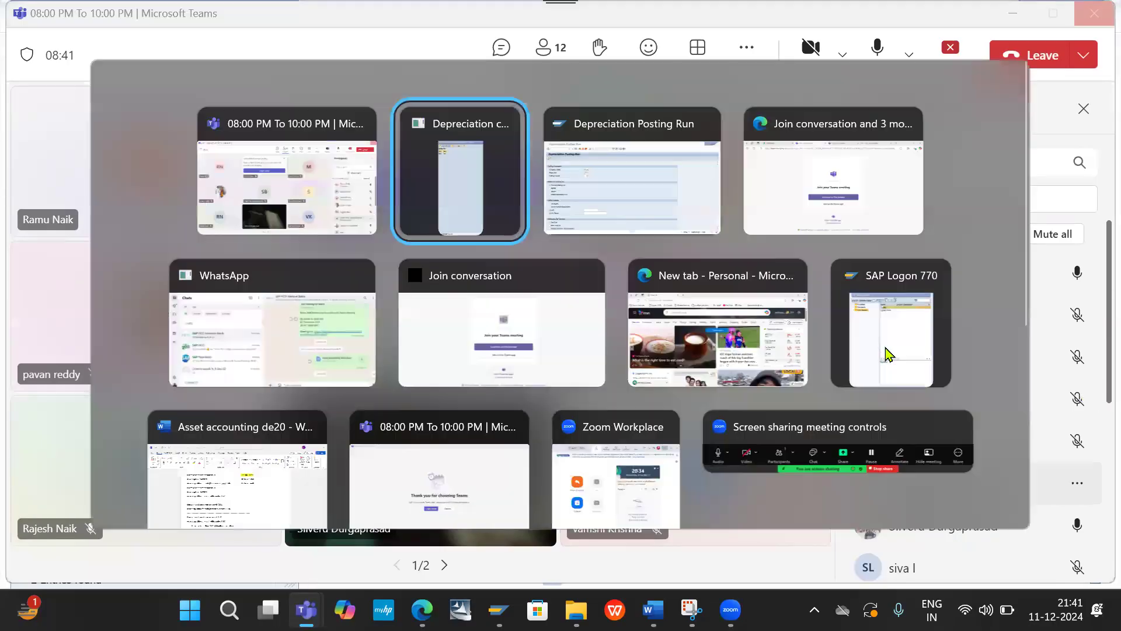
key("alt+Tab")
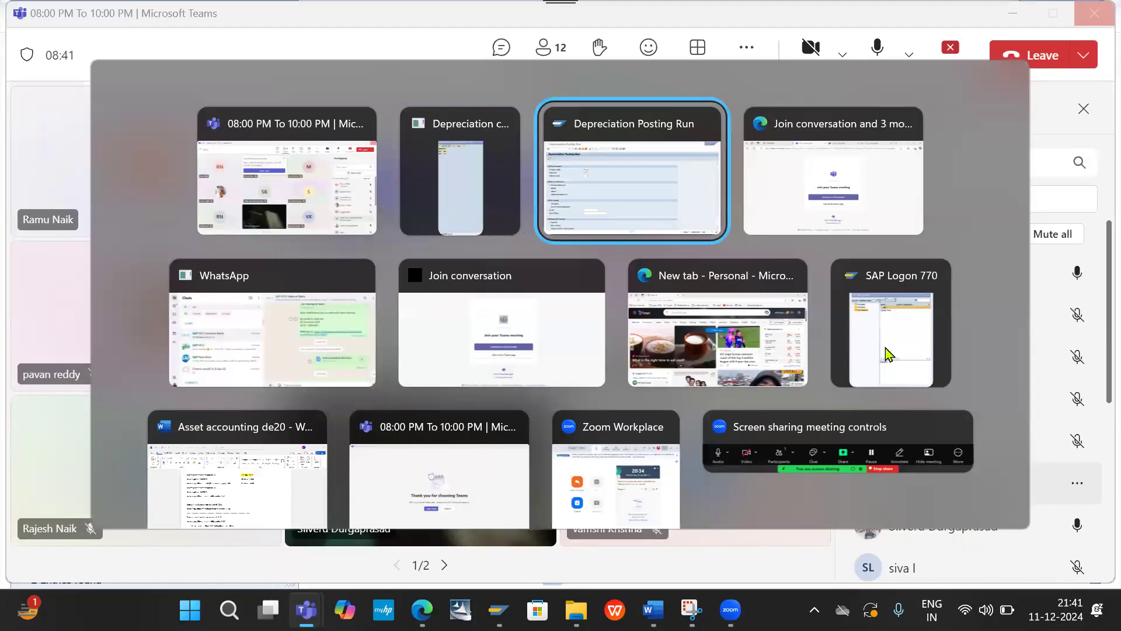
key("alt+Tab")
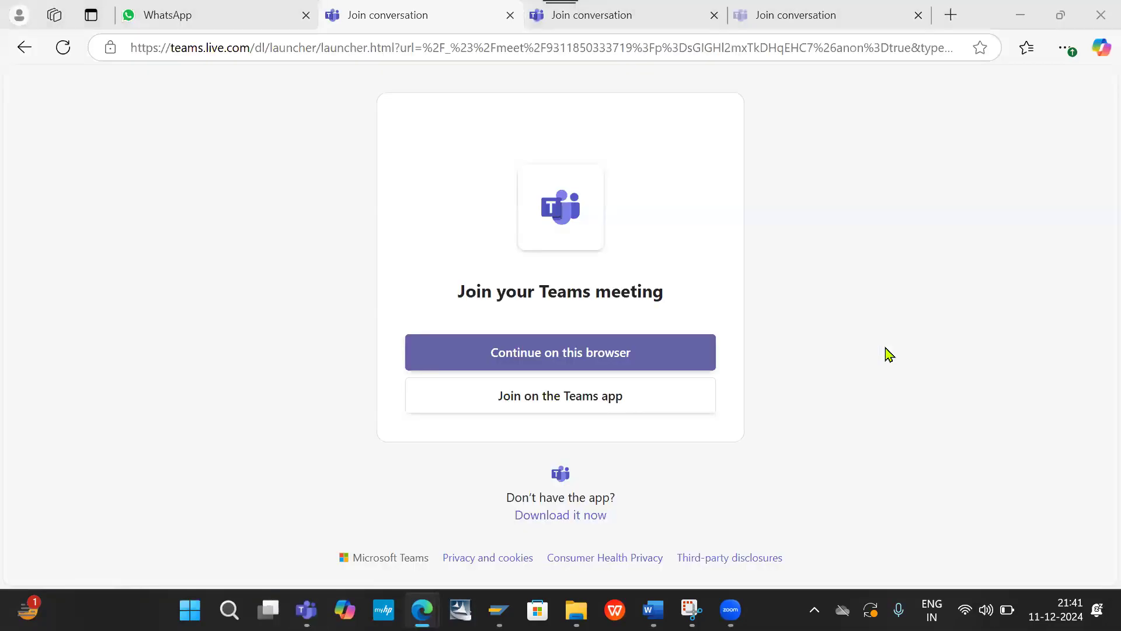
key("alt+Tab")
key("alt+Tab")
key("alt+Tab")
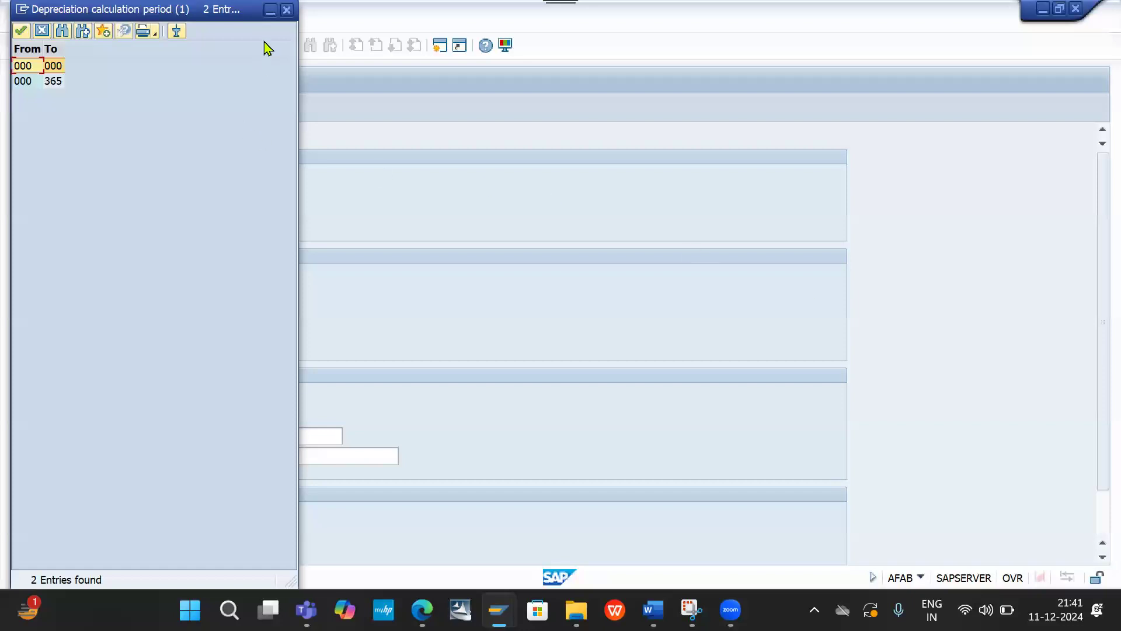
Close the value help, set posting period 9, enable List assets, and execute the depreciation test run online
left_click(287, 10)
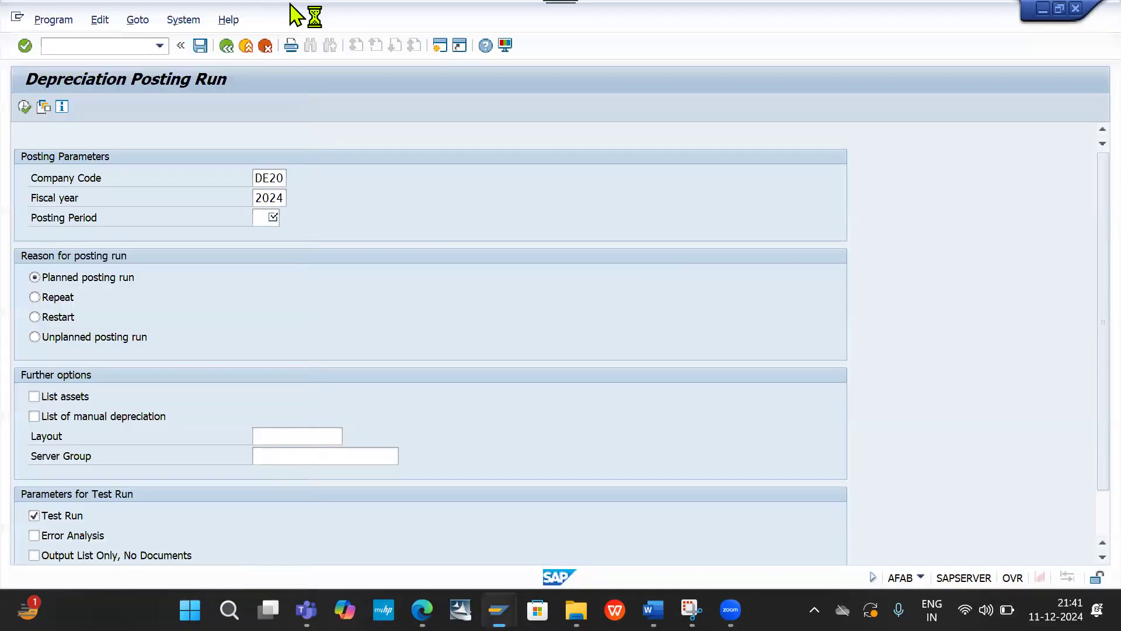
left_click(272, 223)
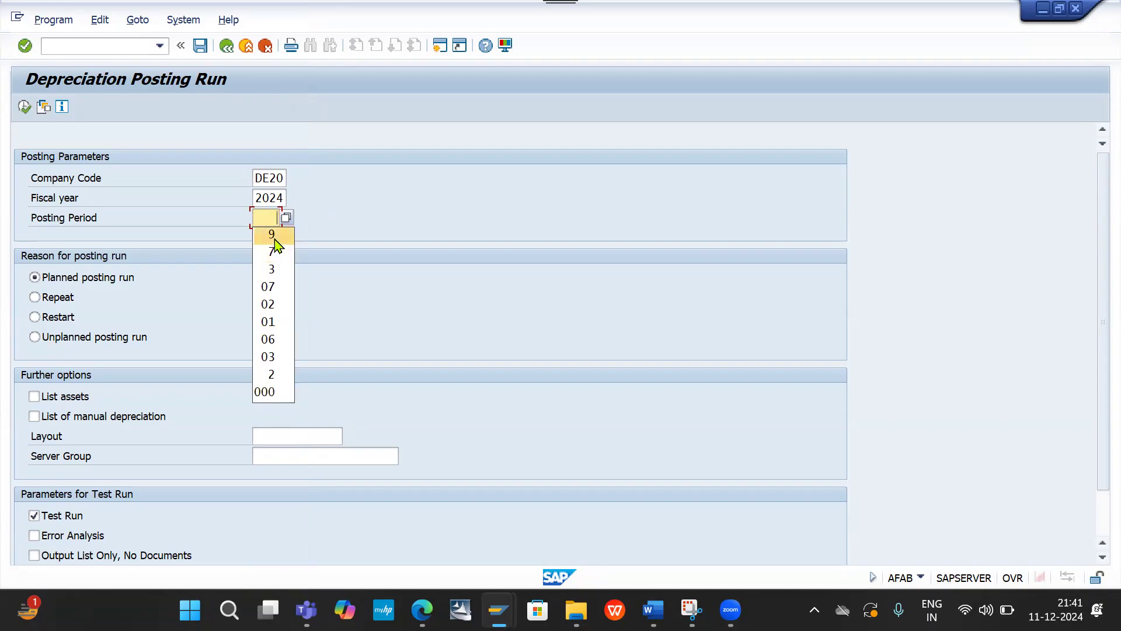
left_click(273, 237)
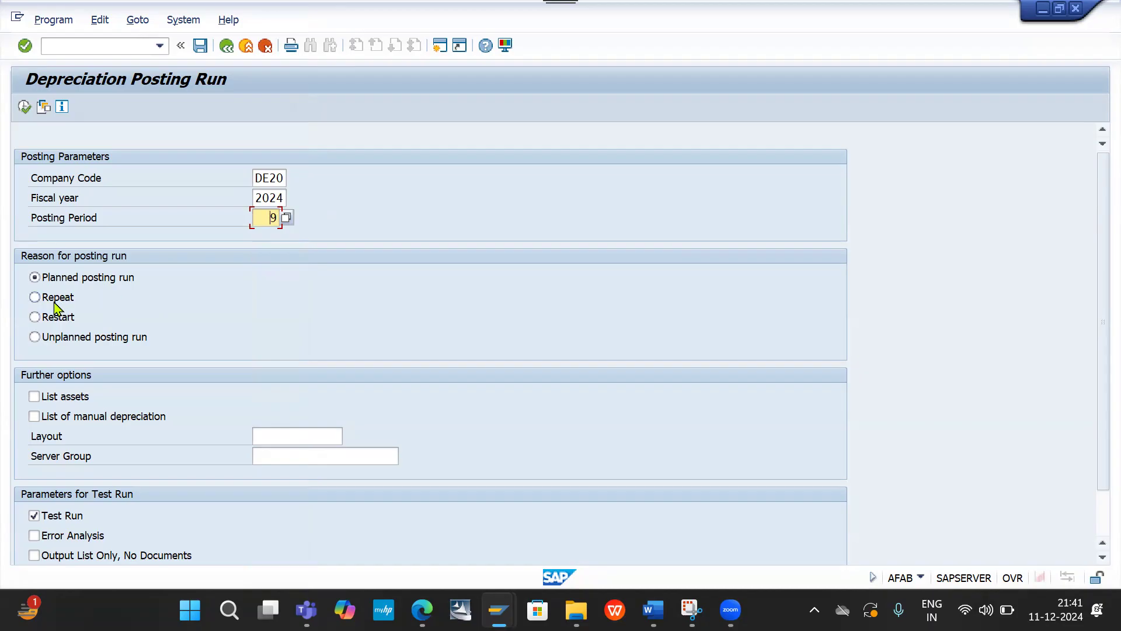
left_click(64, 402)
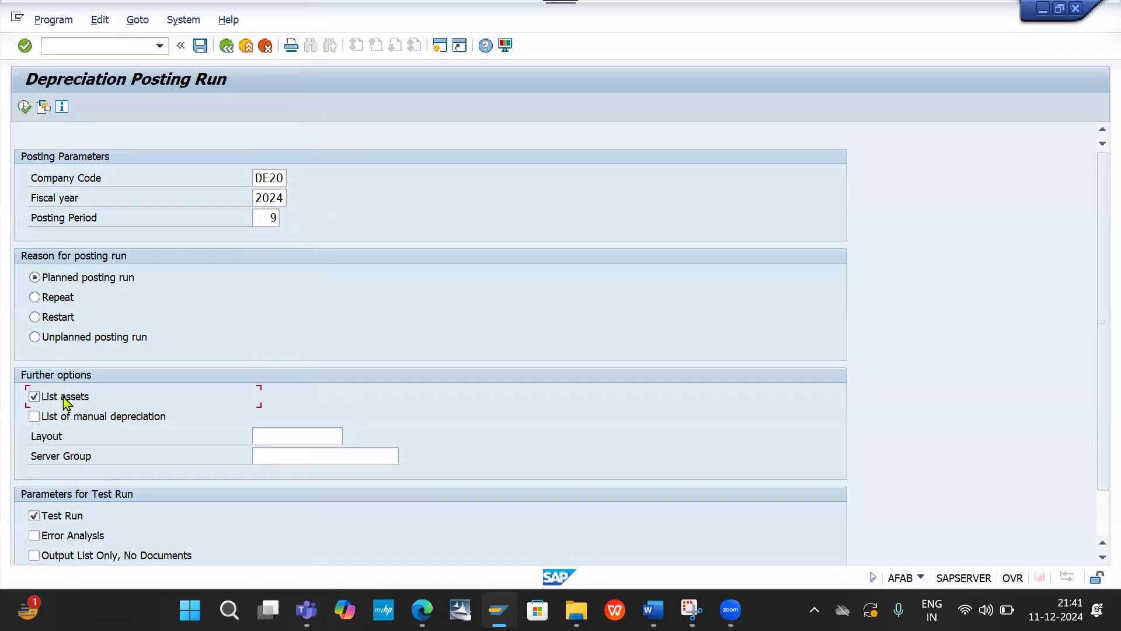
left_click(25, 107)
left_click(26, 110)
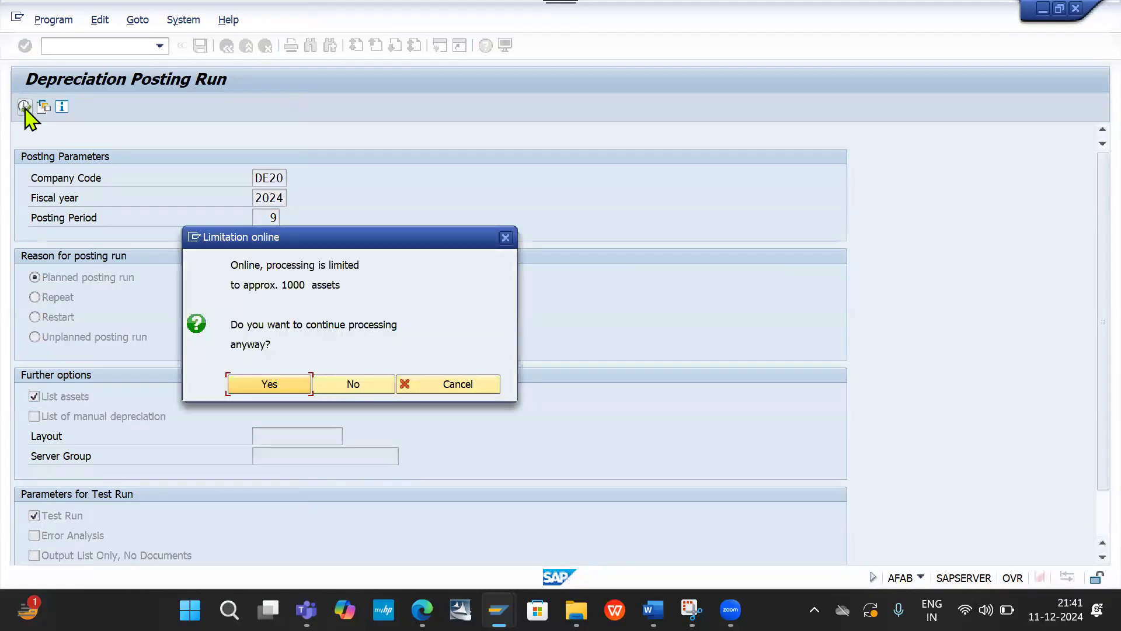
left_click(258, 391)
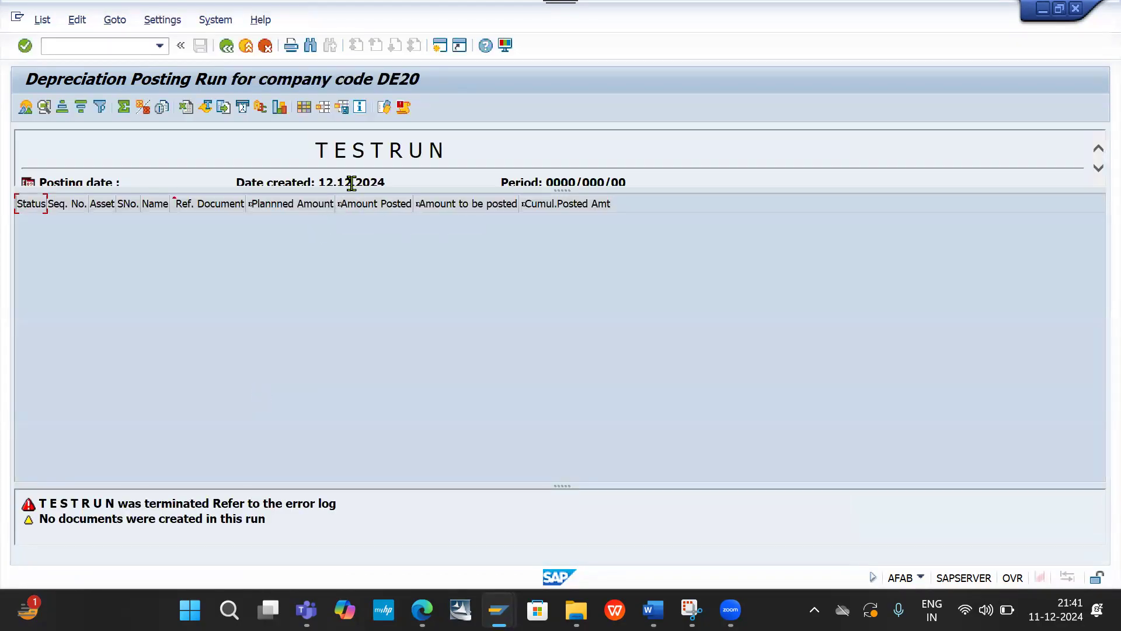
Enlarge the header area of the test run result, then read the run's error log and close it
left_click_drag(349, 192, 322, 320)
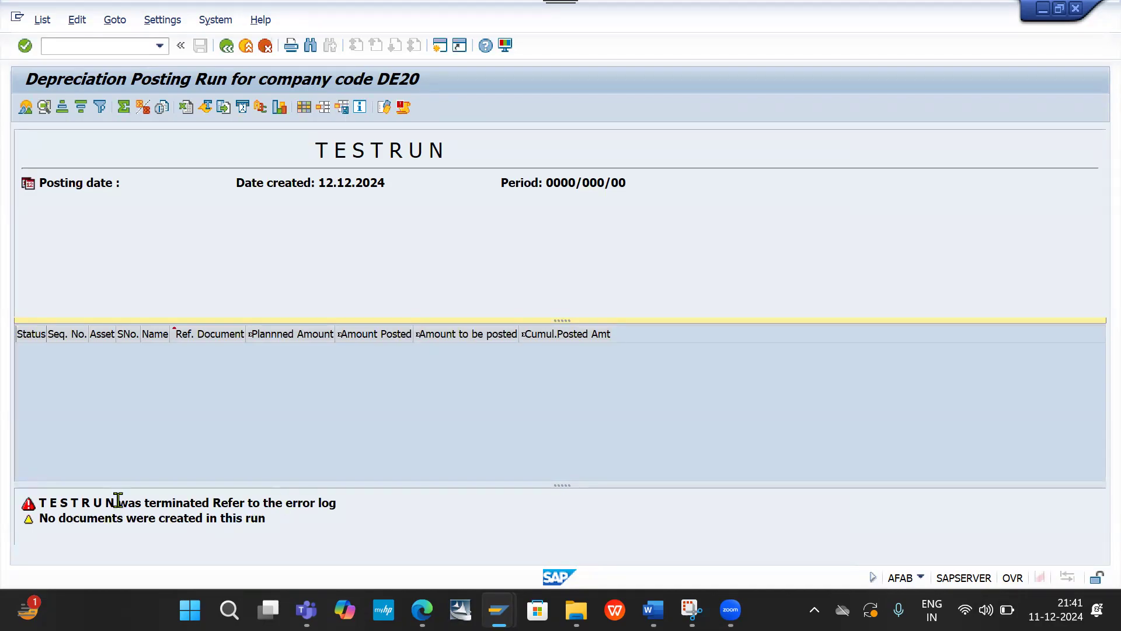
left_click(410, 112)
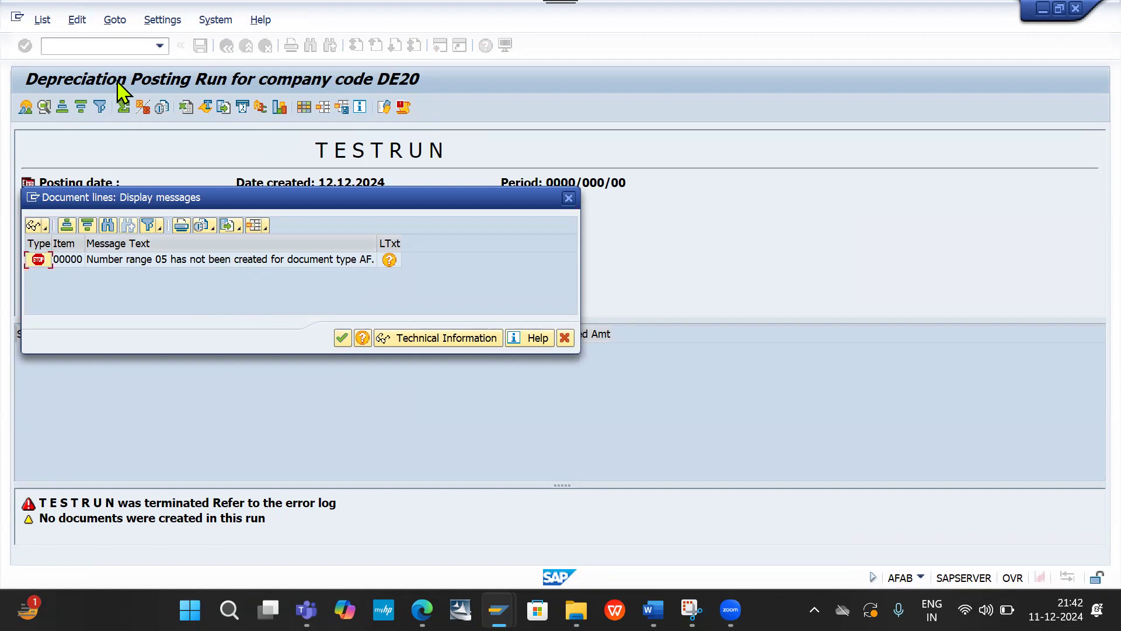
left_click(569, 198)
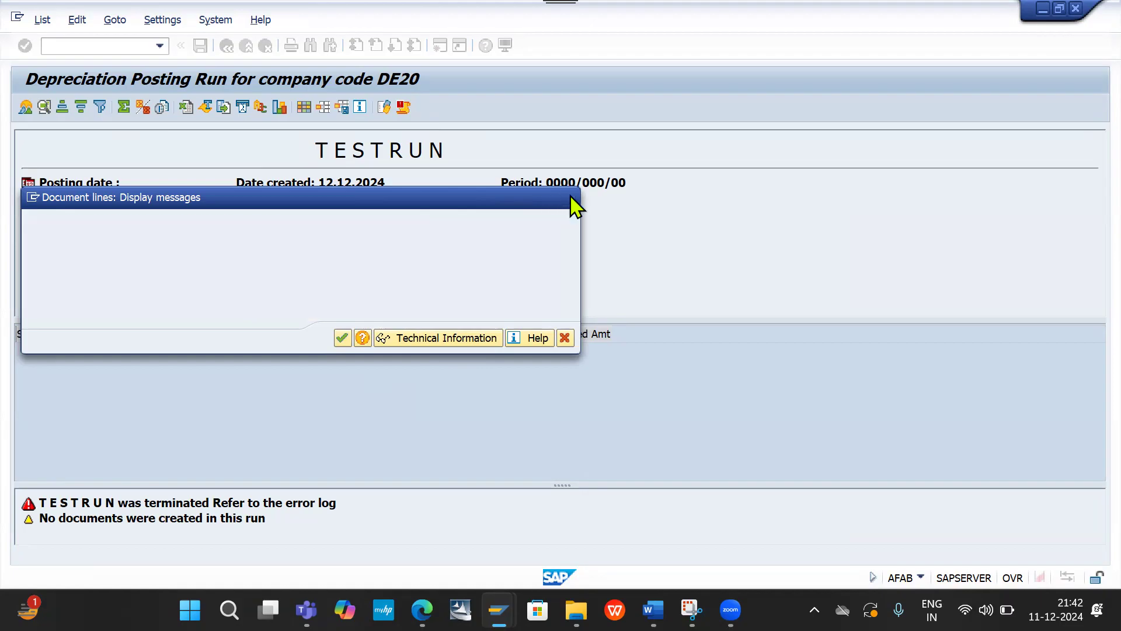
Go to transaction OBA7, position the list at document type AF, and open its details
left_click(84, 47)
type("/N")
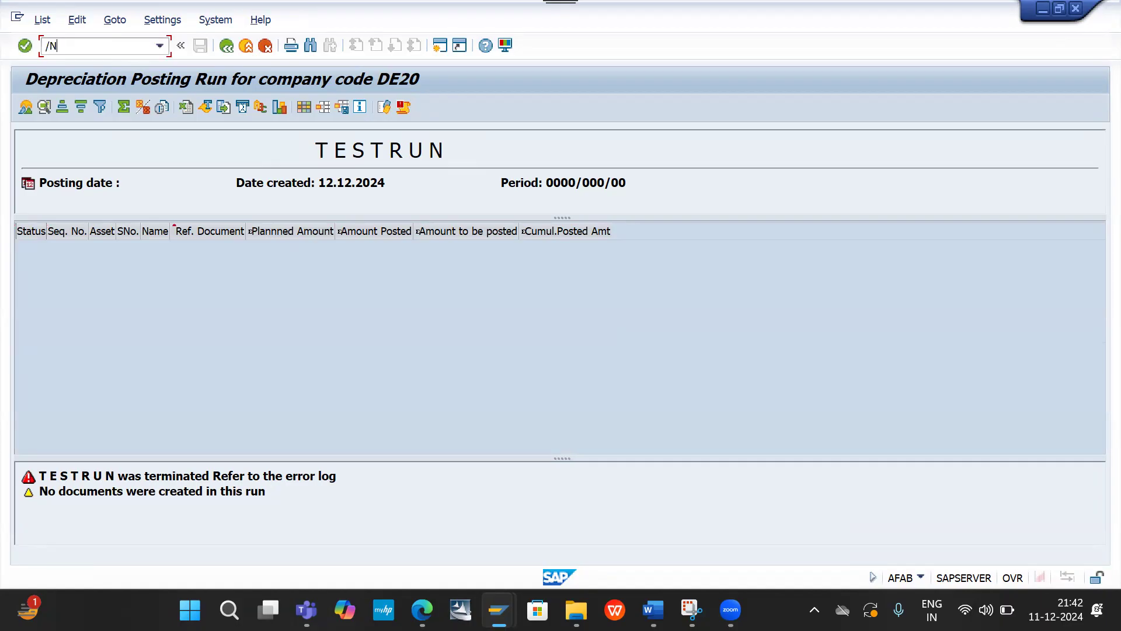
type("OBA7")
key("Return")
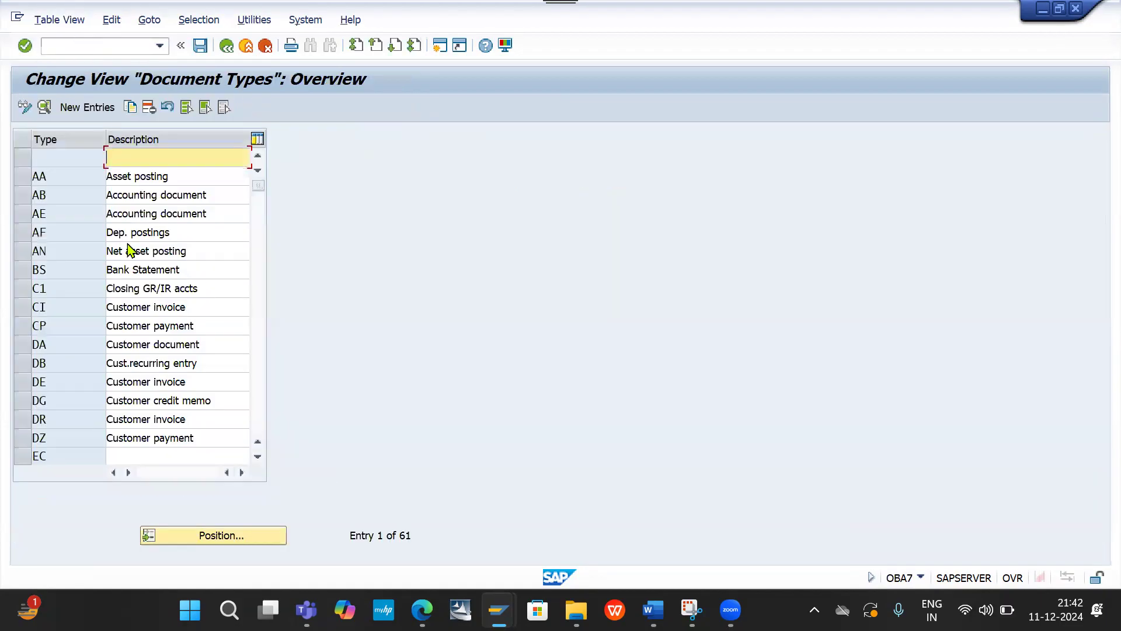
left_click(219, 540)
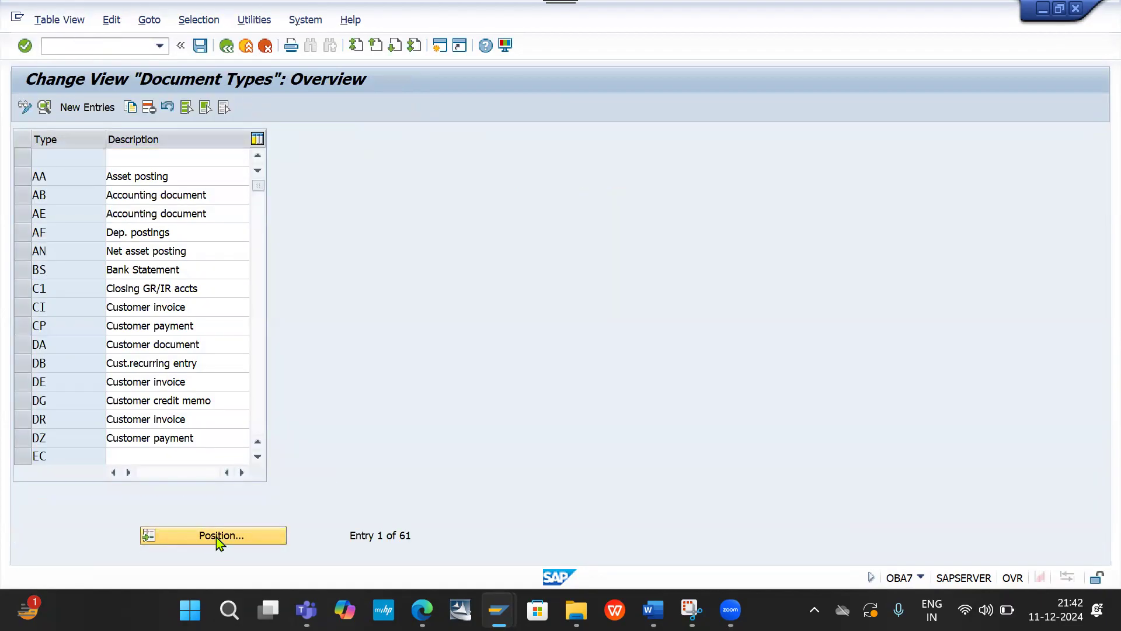
type("AF")
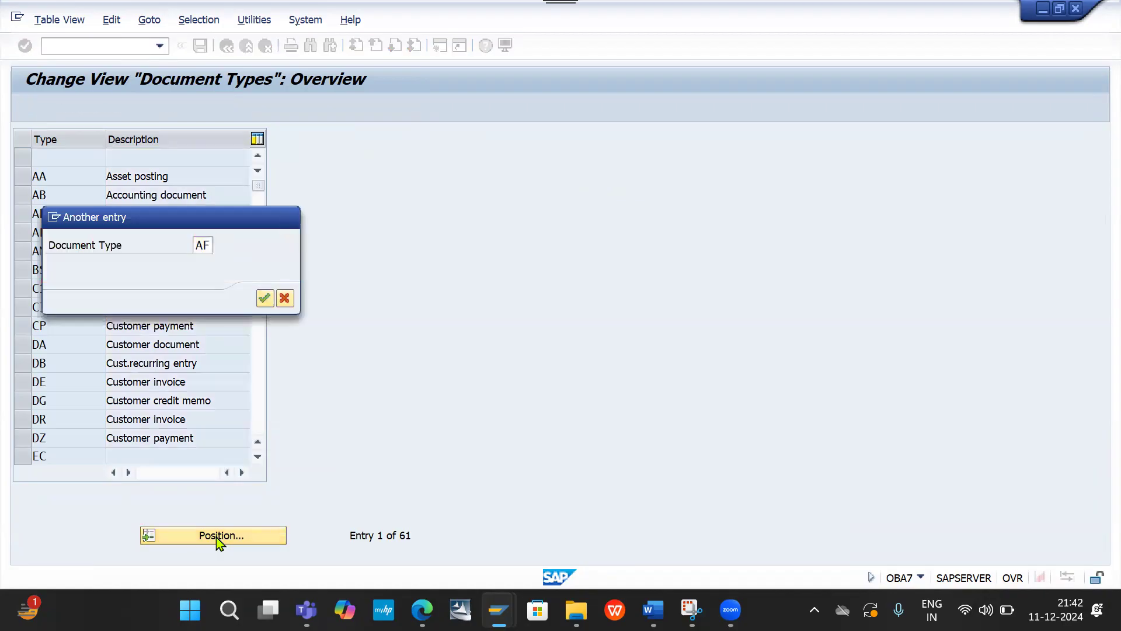
key("Return")
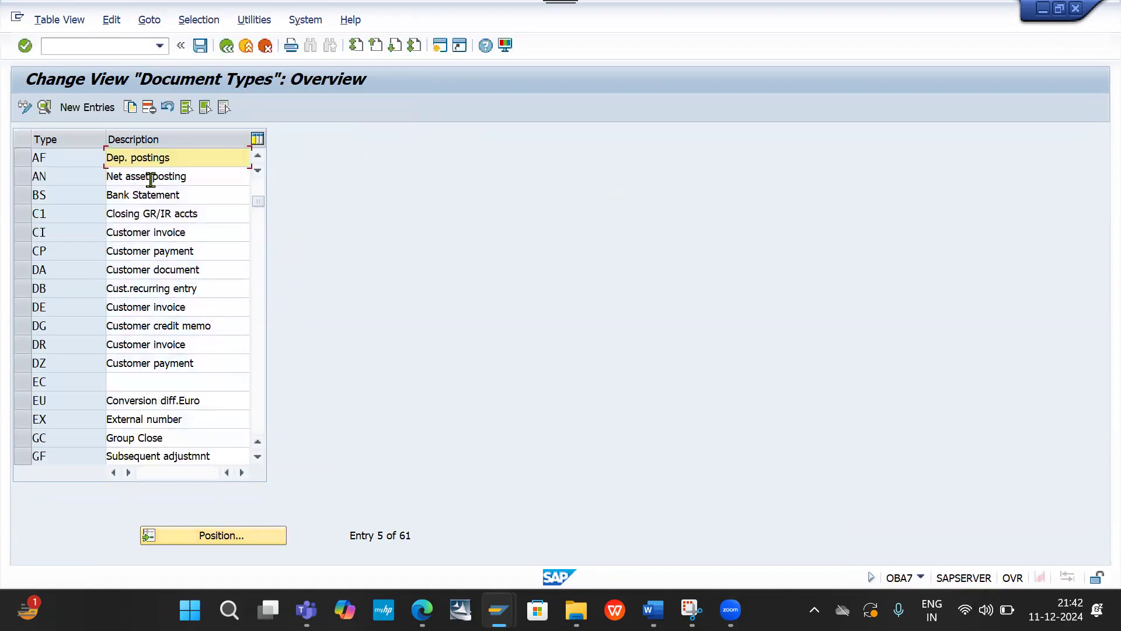
double_click(146, 157)
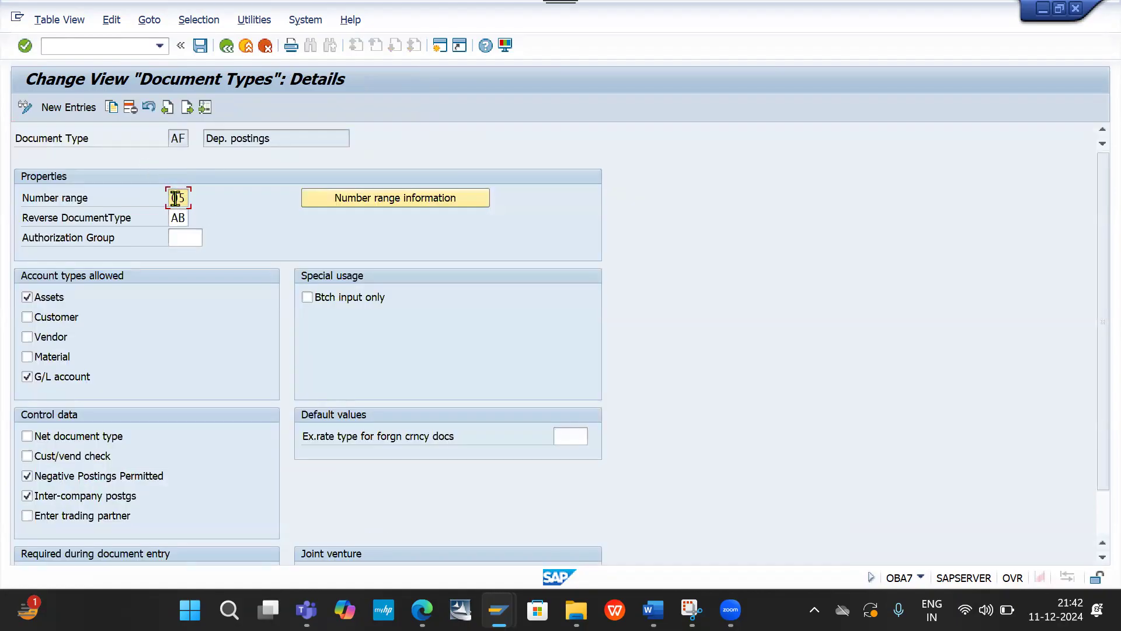
Open the number range information for document type AF and the intervals of company code DE20 for editing
left_click(410, 201)
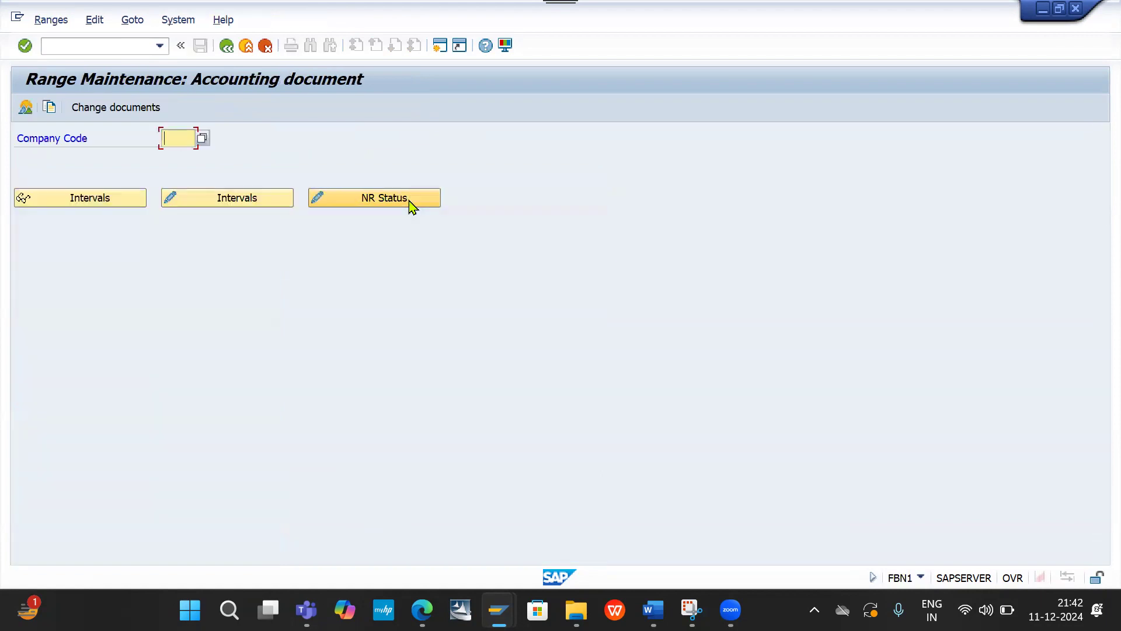
key("BackSpace")
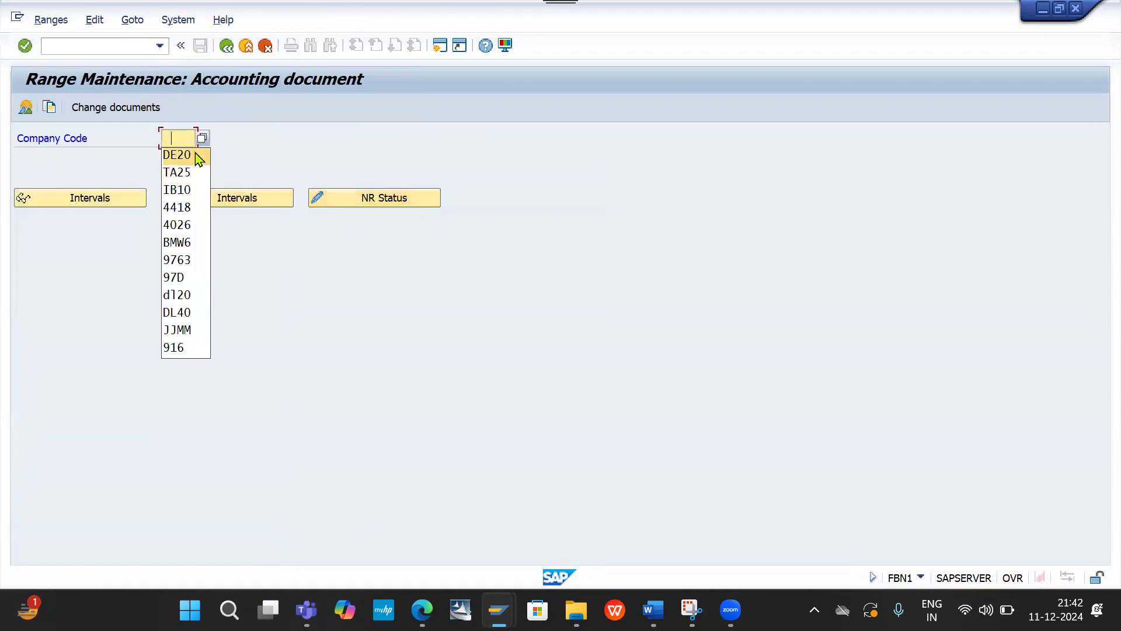
left_click(198, 159)
left_click(228, 206)
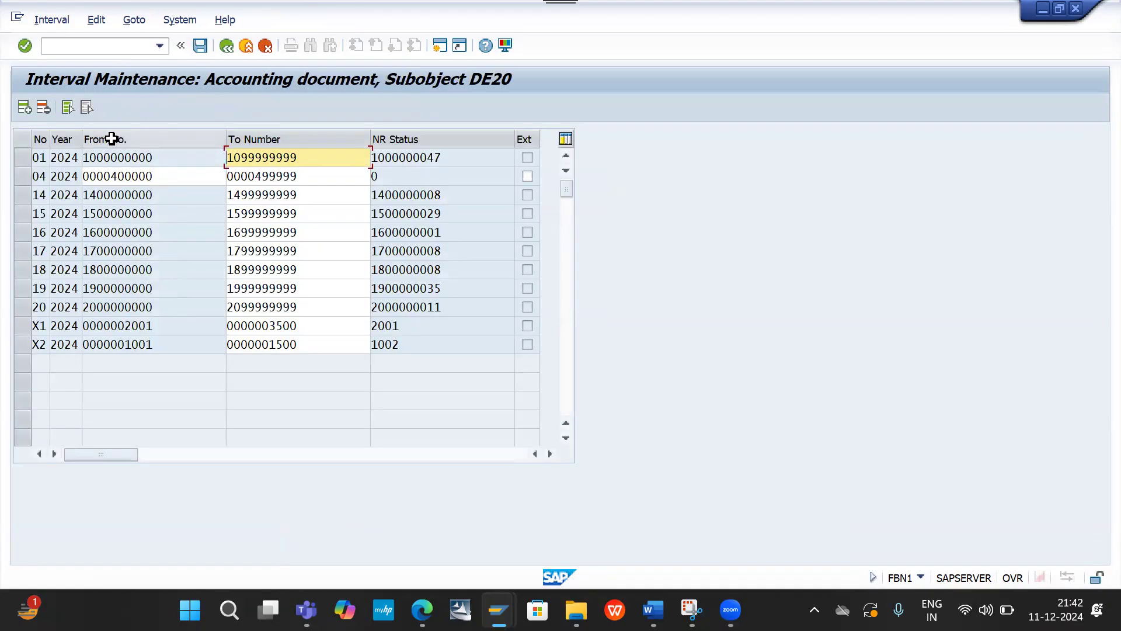
left_click(25, 108)
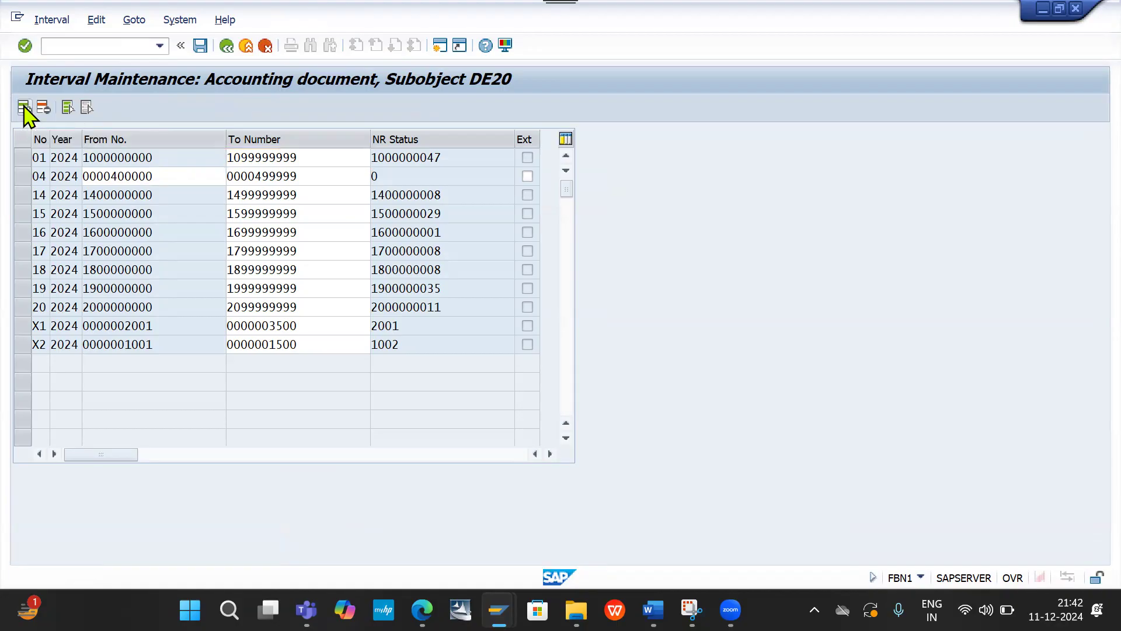
type("05")
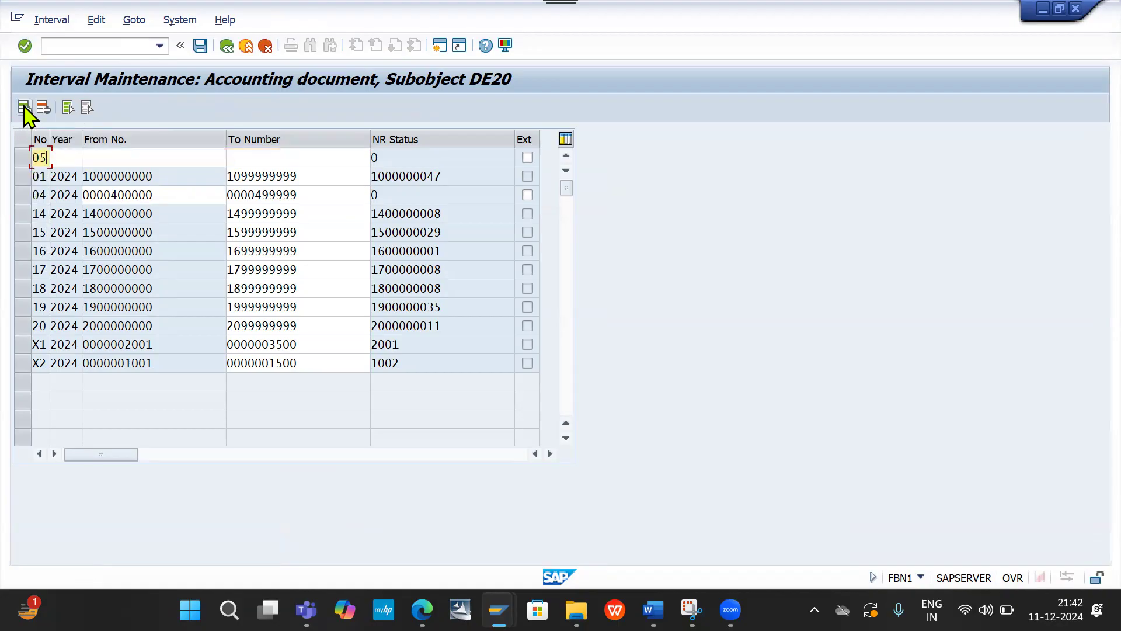
key("Tab")
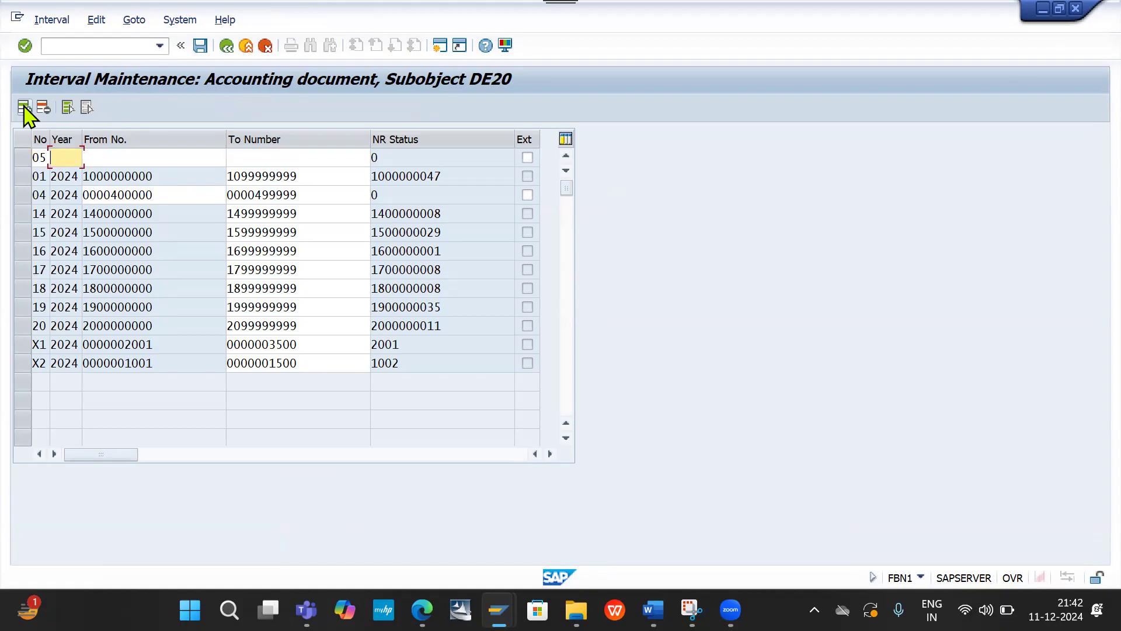
type("2024")
key("Tab")
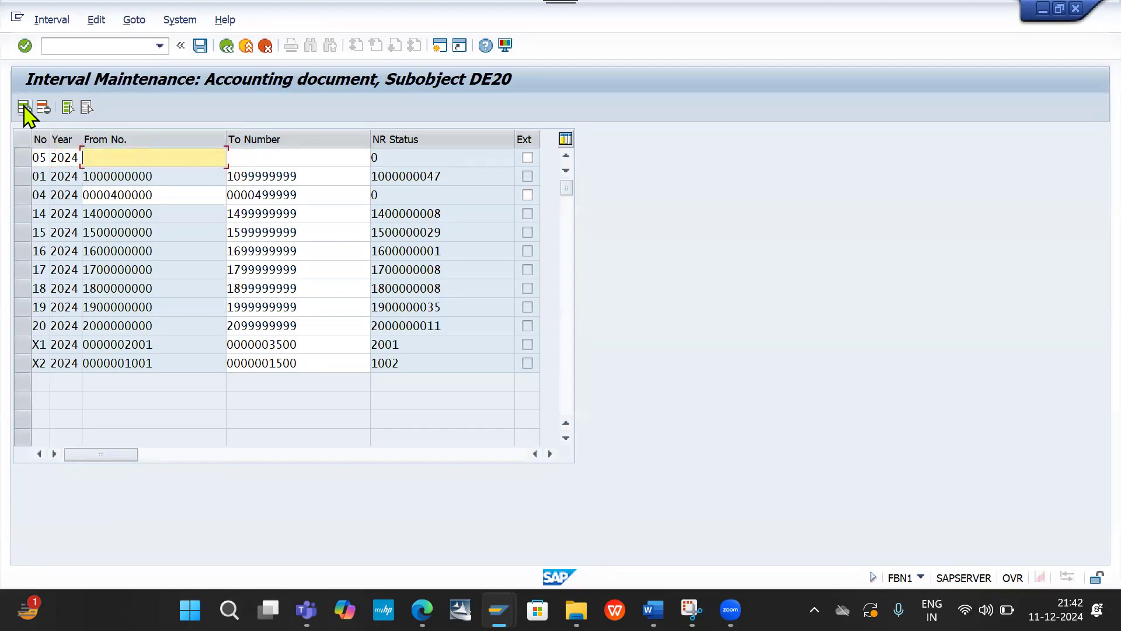
type("5")
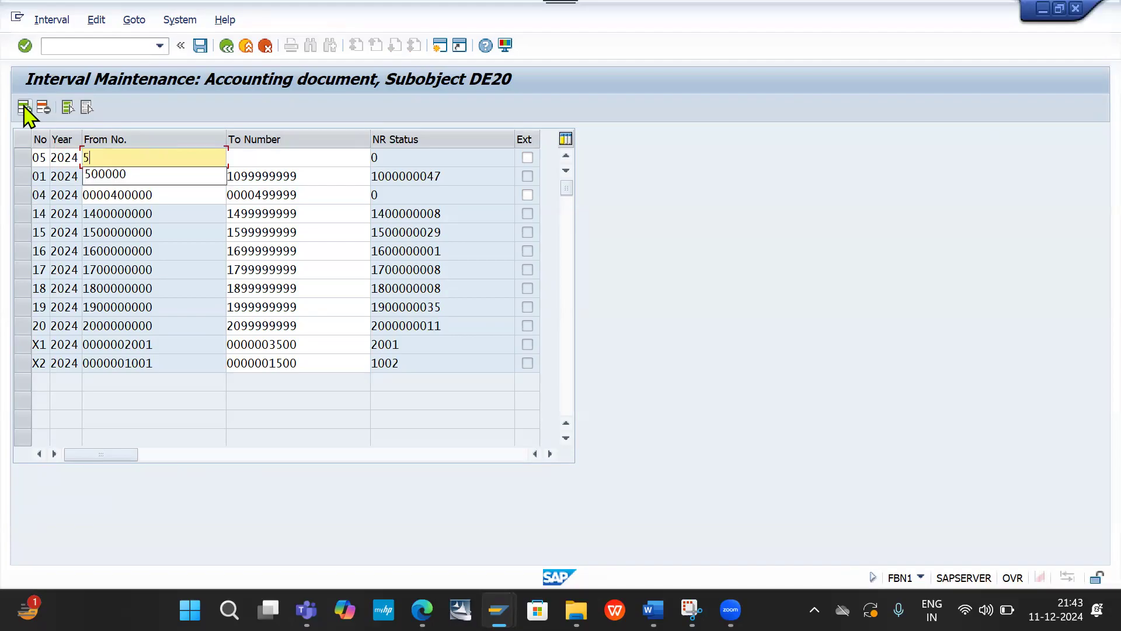
type("000000000")
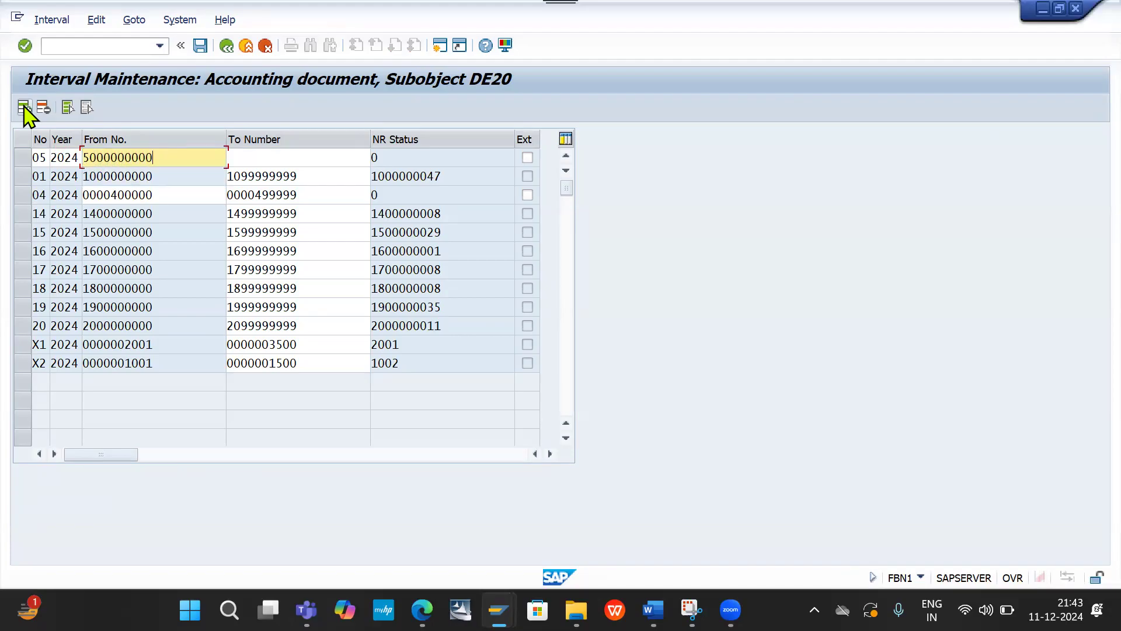
key("Tab")
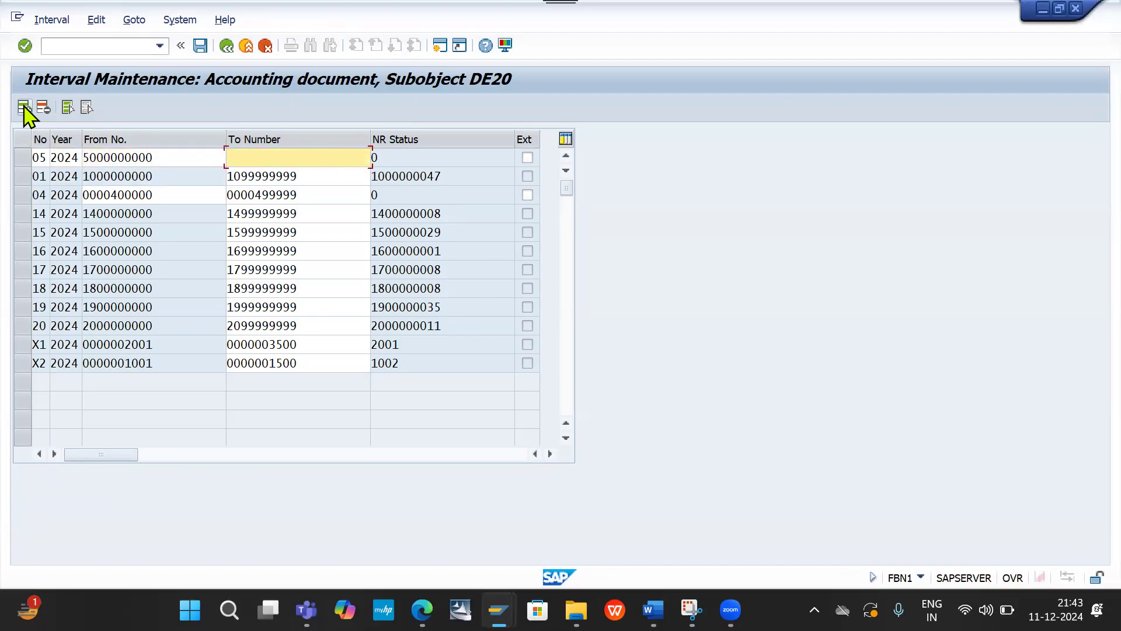
type("5099999999")
key("Return")
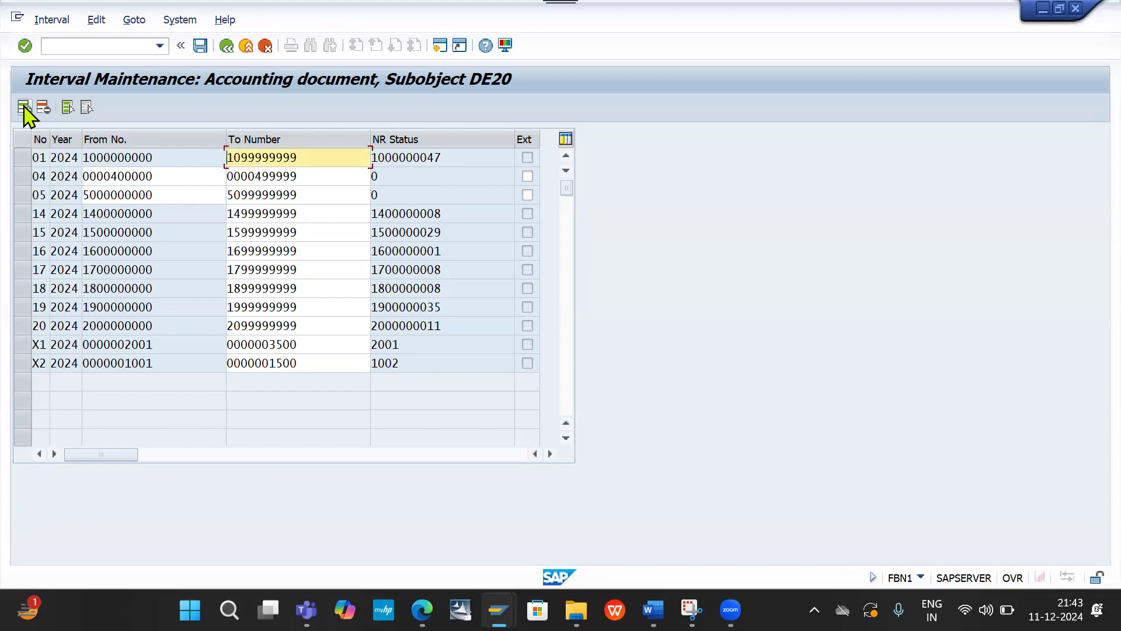
left_click(200, 47)
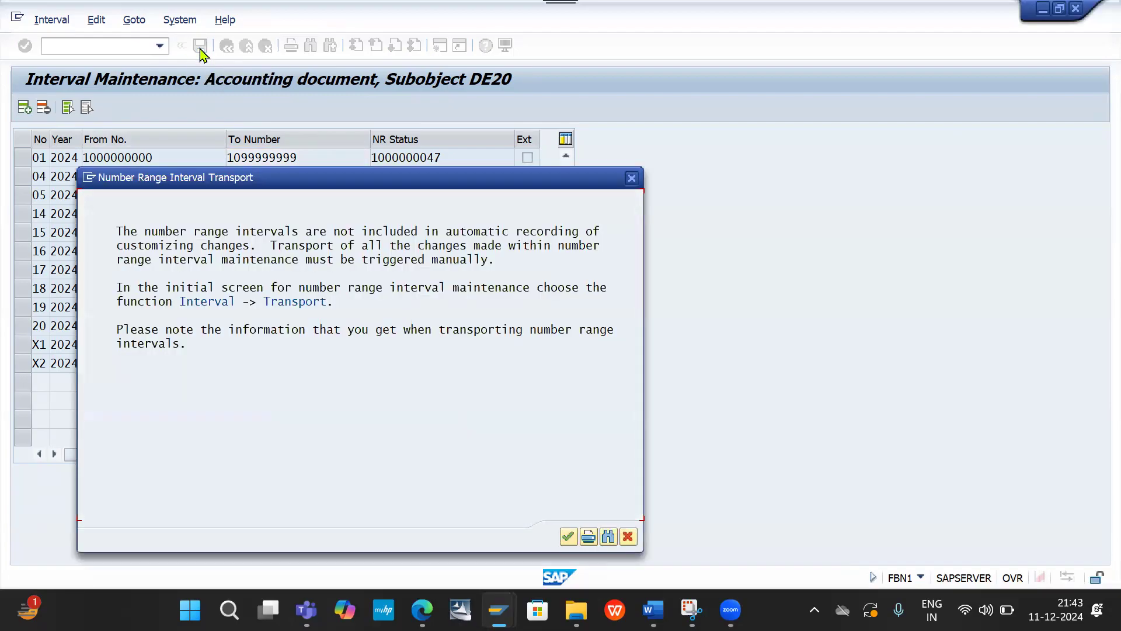
key("Return")
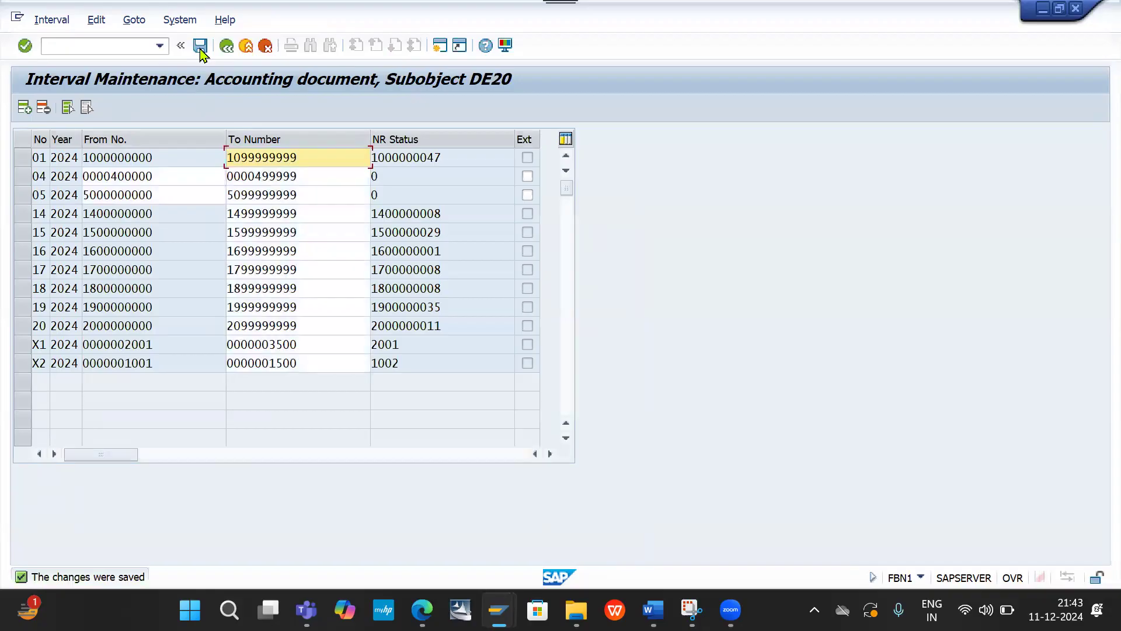
Return to the AFAB Depreciation Posting Run transaction
left_click(82, 51)
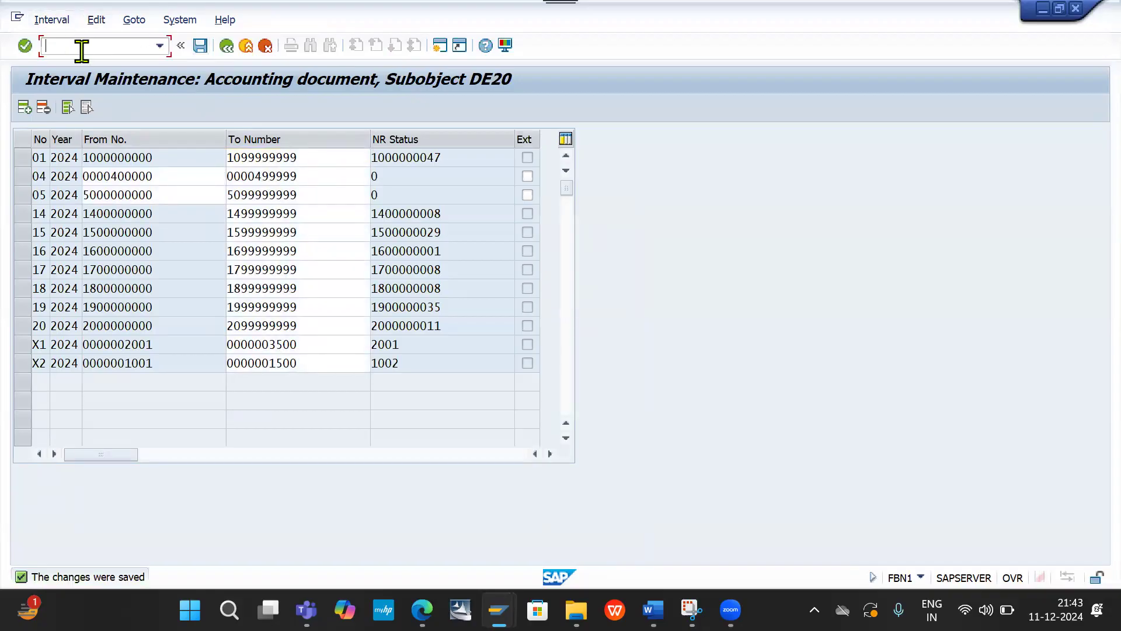
key("Down")
key("Down")
key("Return")
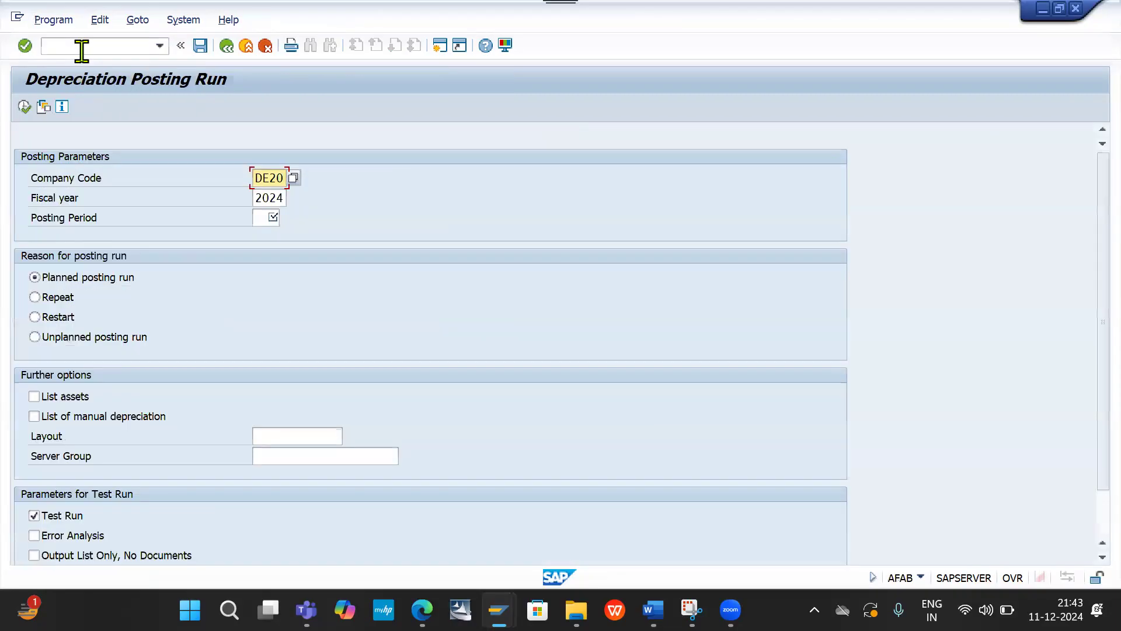
Set posting period 9, choose Unplanned posting run with List assets, and execute the test run online
left_click(269, 215)
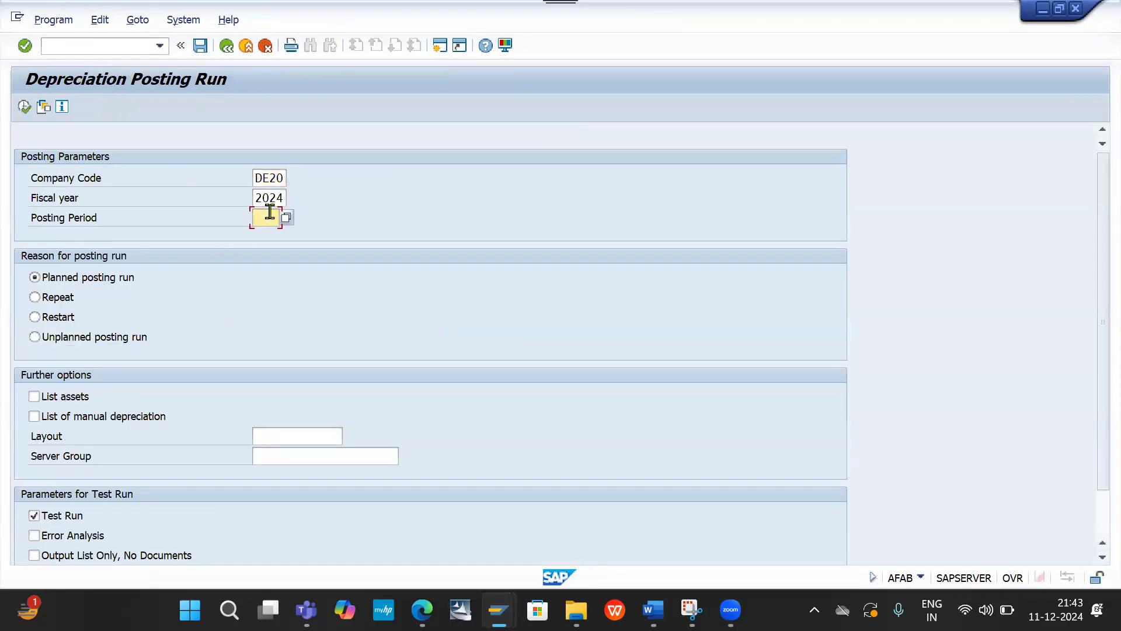
left_click(276, 238)
left_click(81, 338)
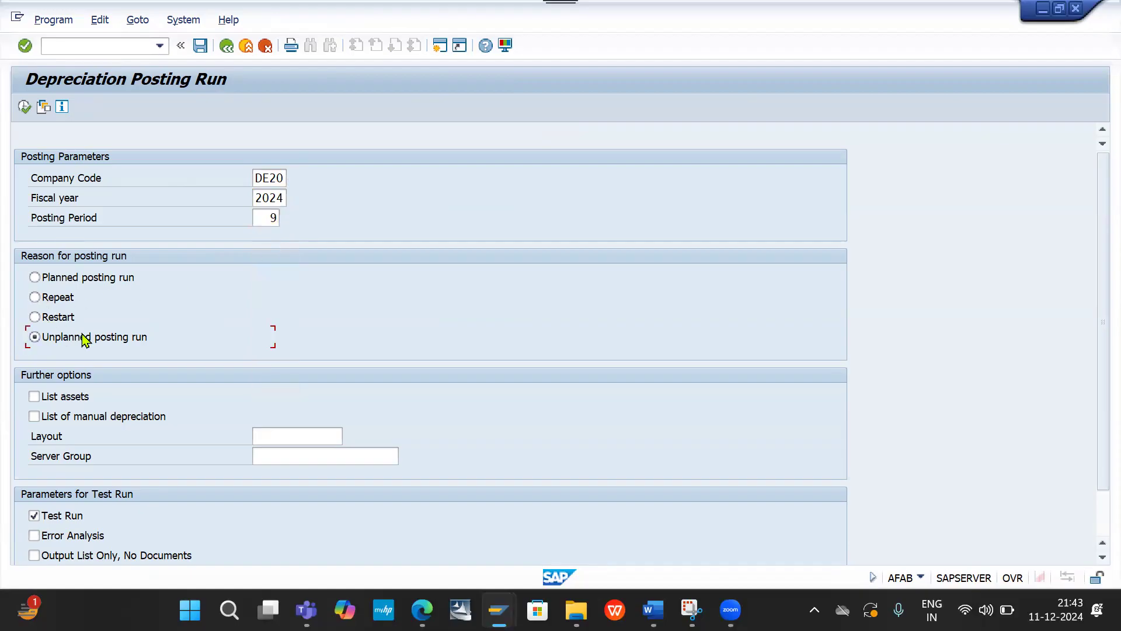
left_click(76, 397)
left_click(23, 107)
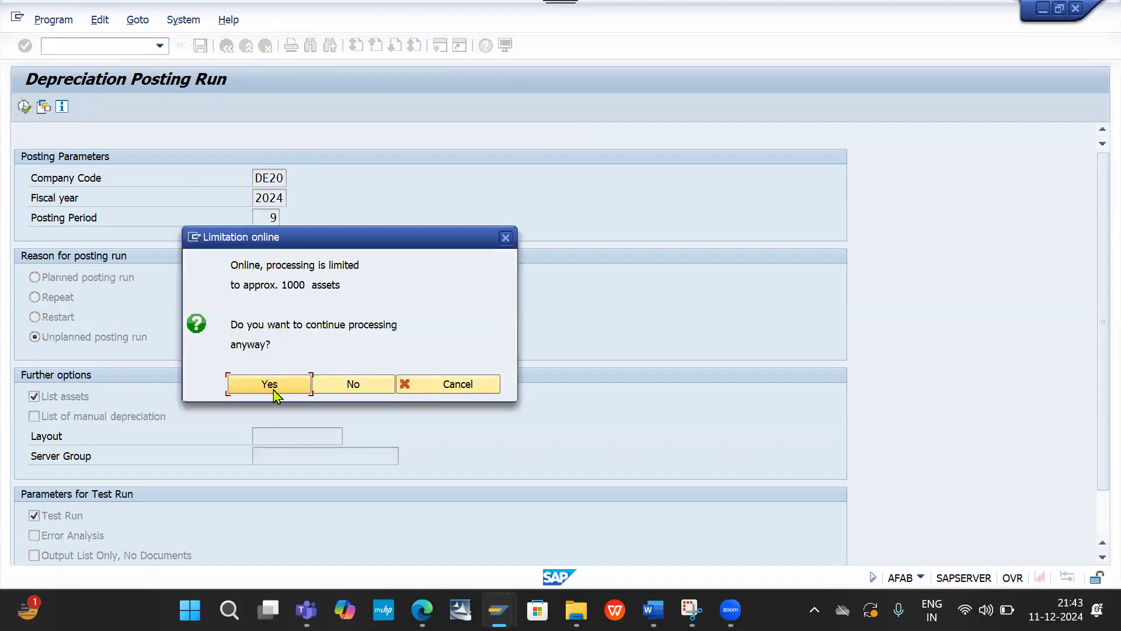
left_click(274, 390)
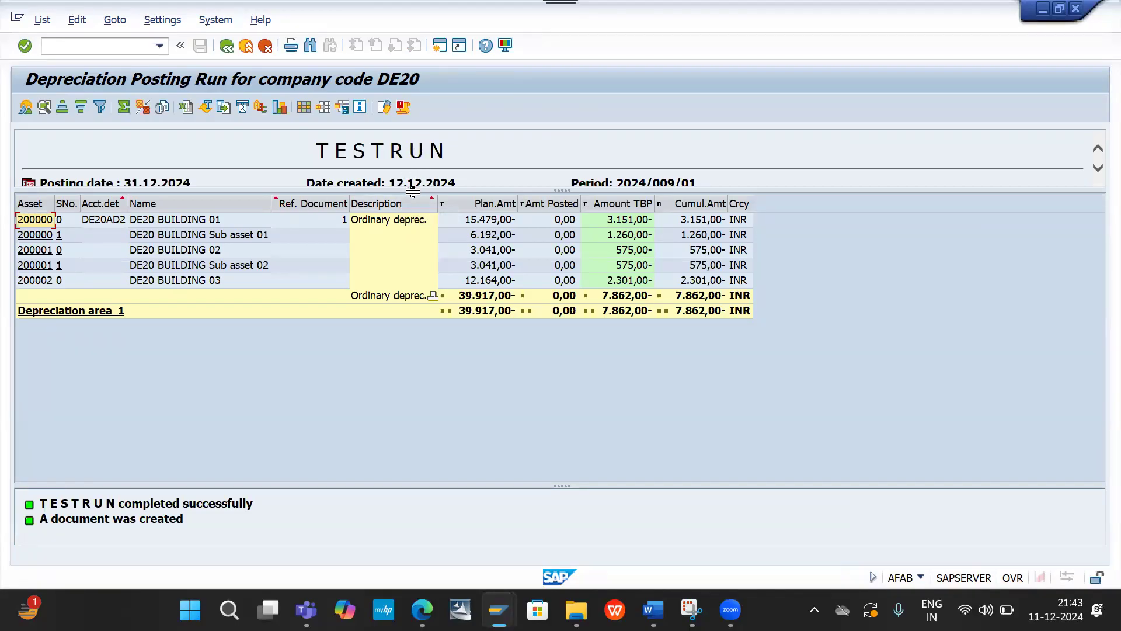
Enlarge the test run result's header to review it, then go back and execute the same test run online again
left_click_drag(414, 187, 421, 239)
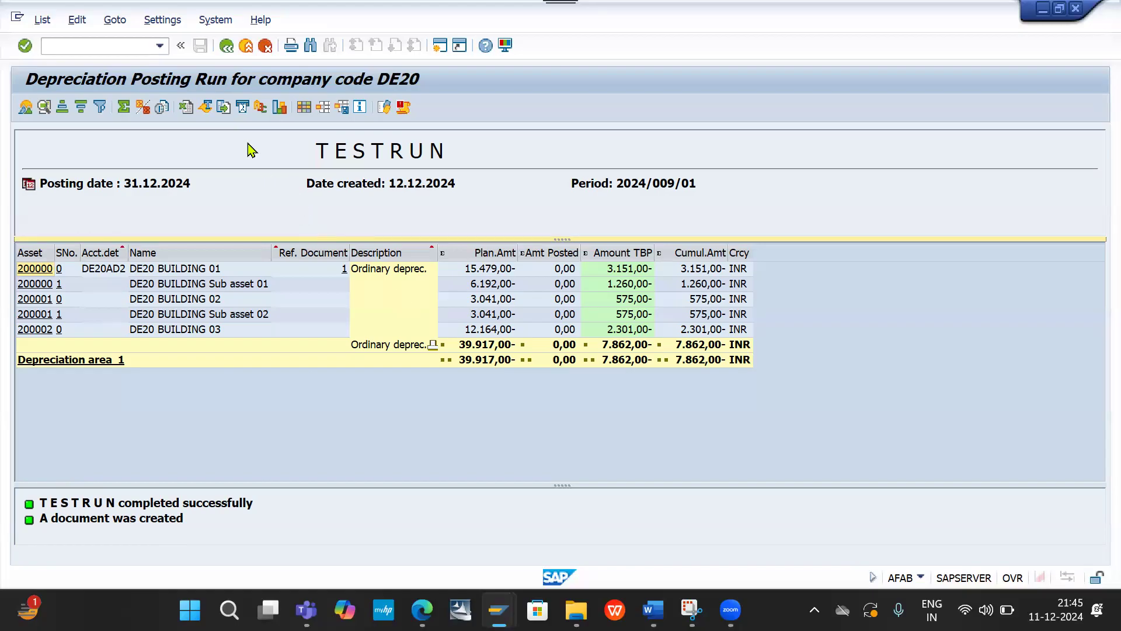
left_click(225, 52)
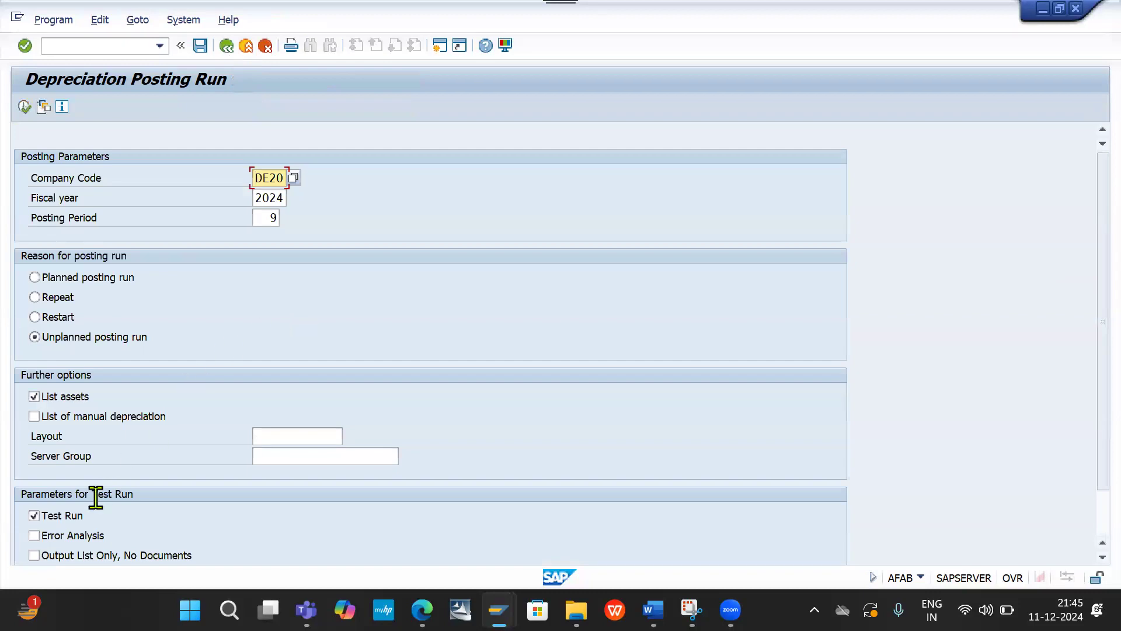
left_click(35, 516)
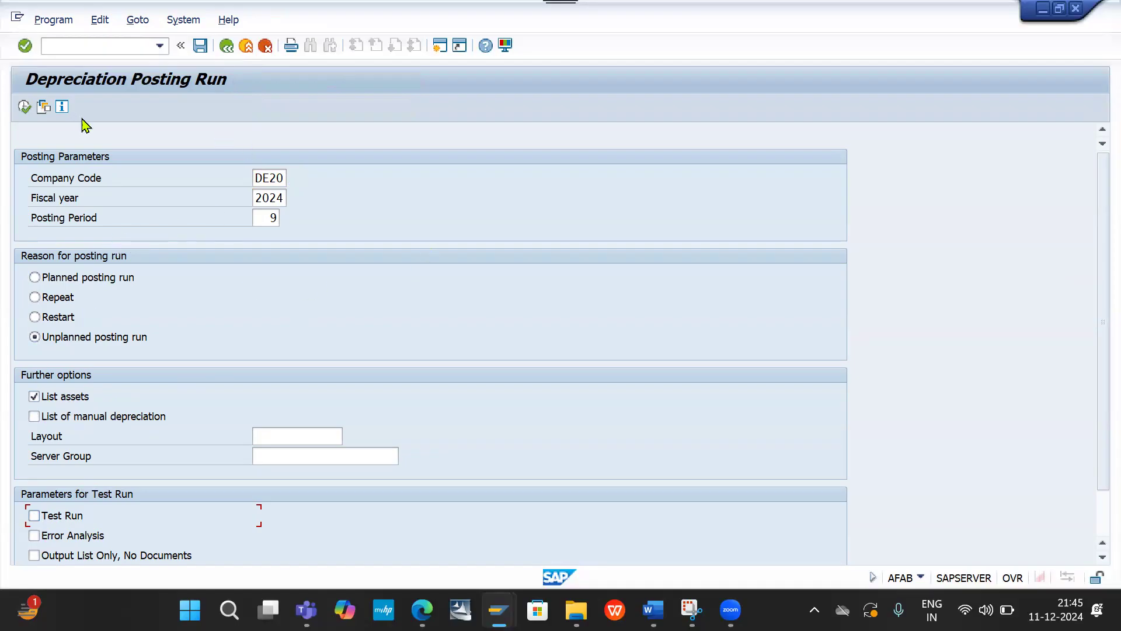
left_click(53, 515)
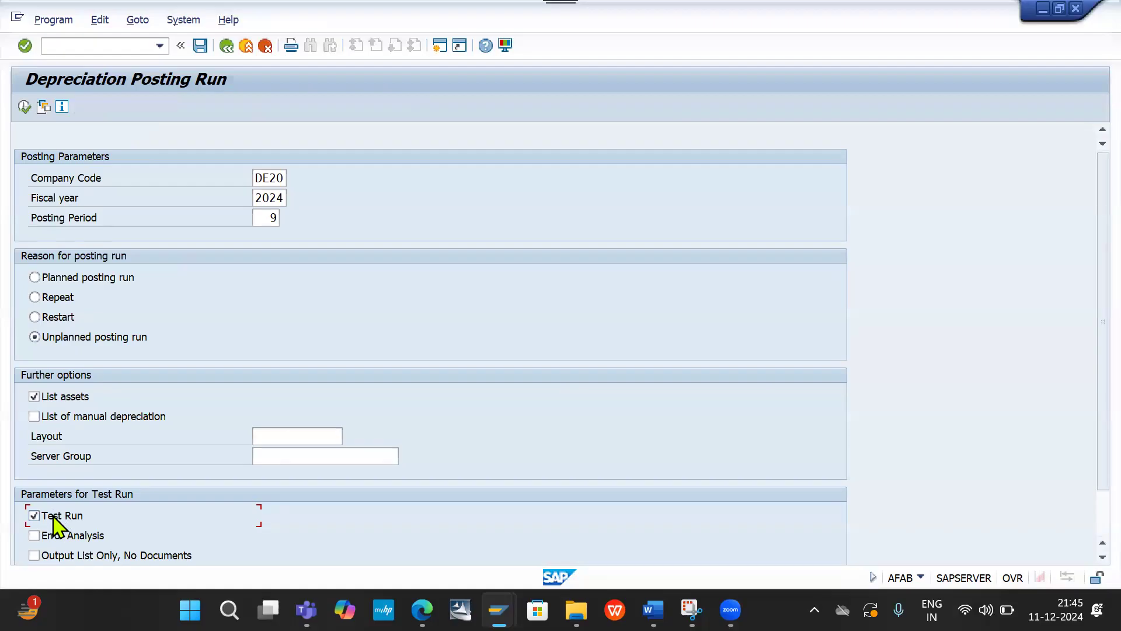
left_click(22, 108)
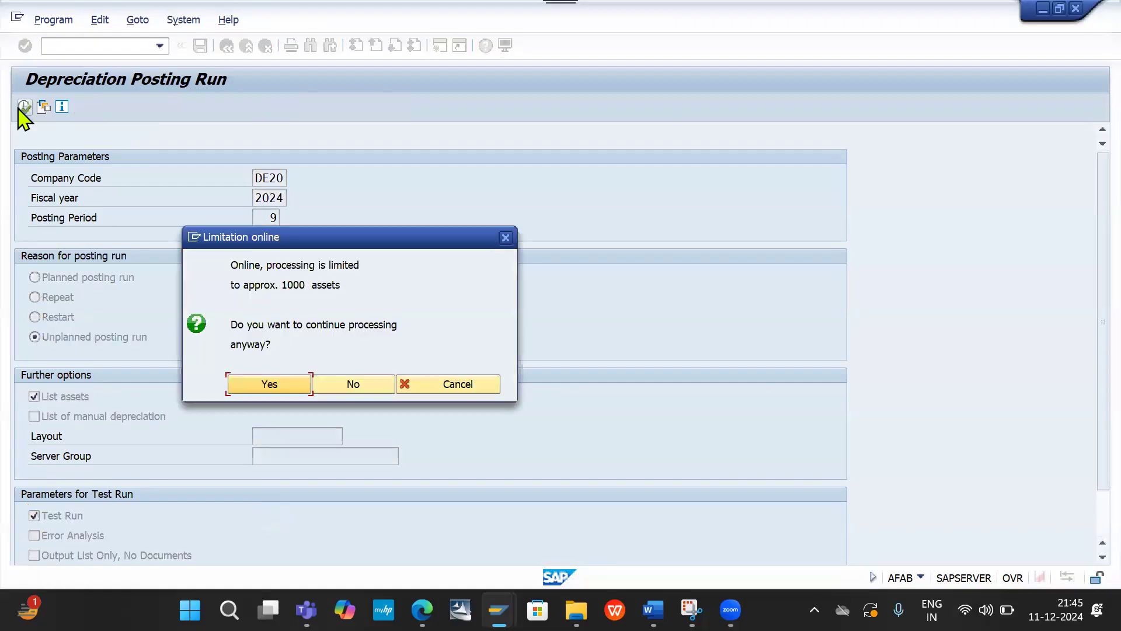
left_click(270, 385)
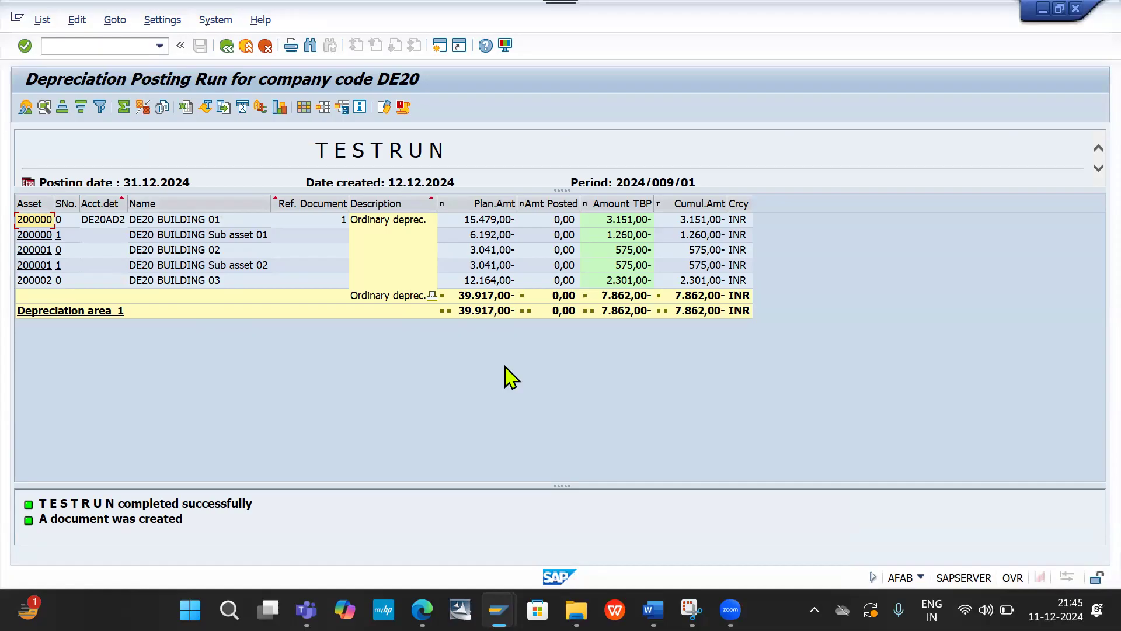
Examine the planned and cumulative amount columns and the depreciation area total, then return to the run parameters
left_click(476, 202)
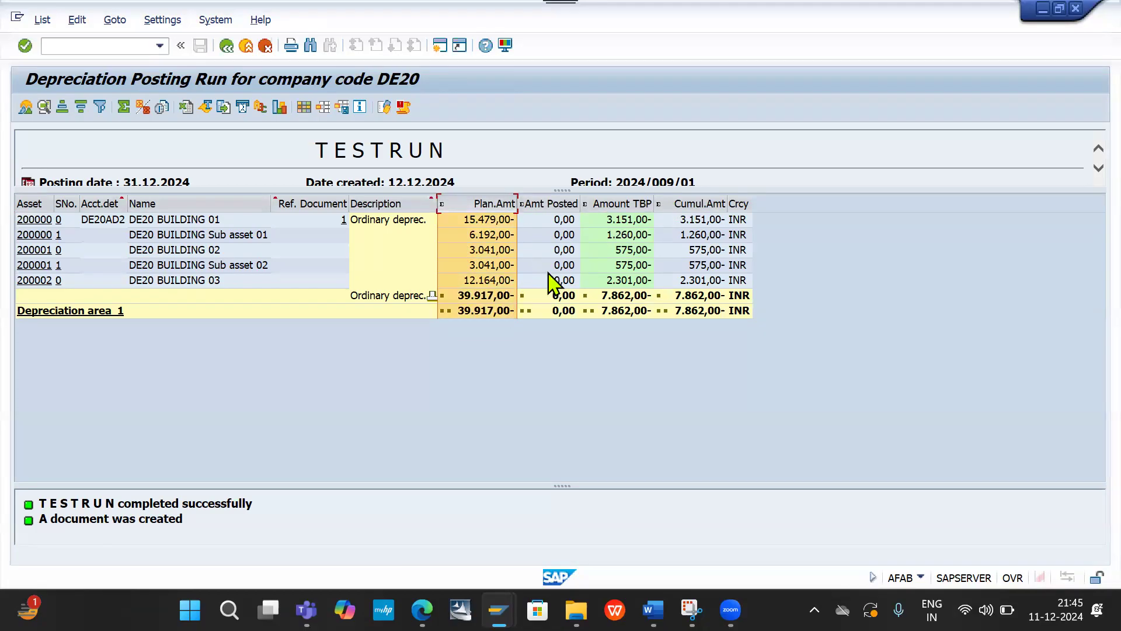
left_click(693, 199)
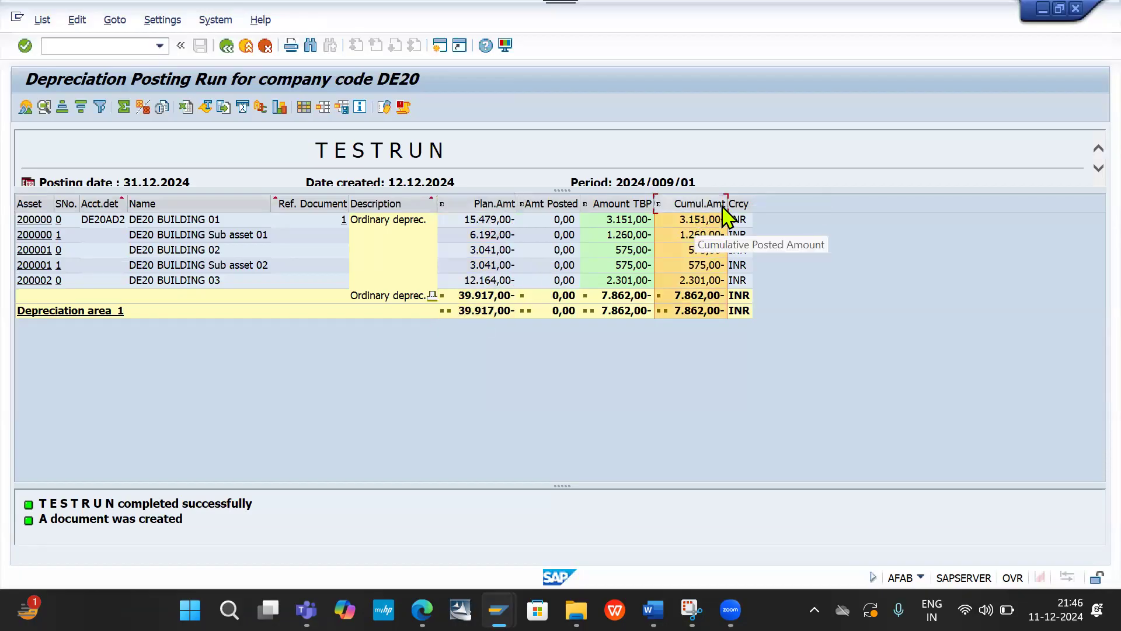
left_click(711, 311)
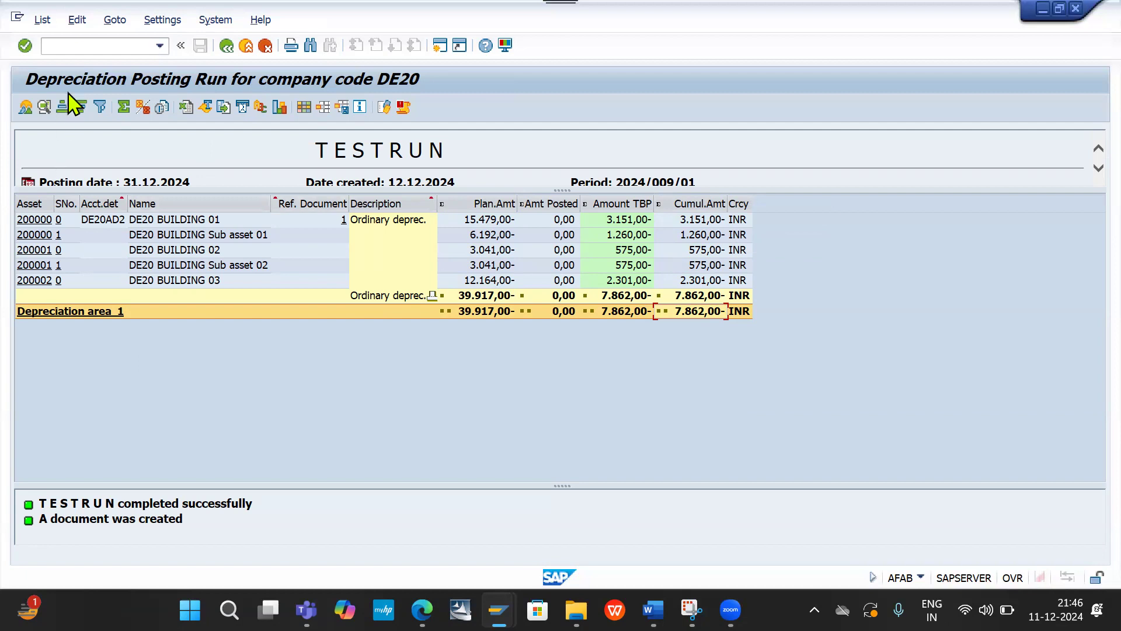
left_click(223, 51)
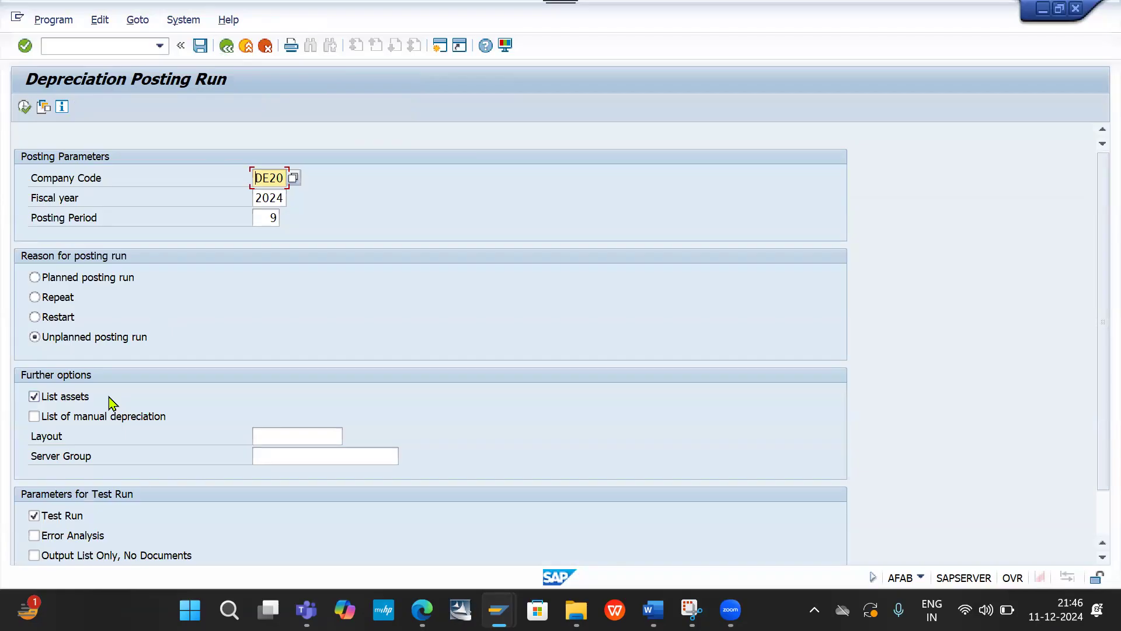
Turn off Test Run, try to execute the depreciation posting run in the foreground, and acknowledge the information message
left_click(59, 518)
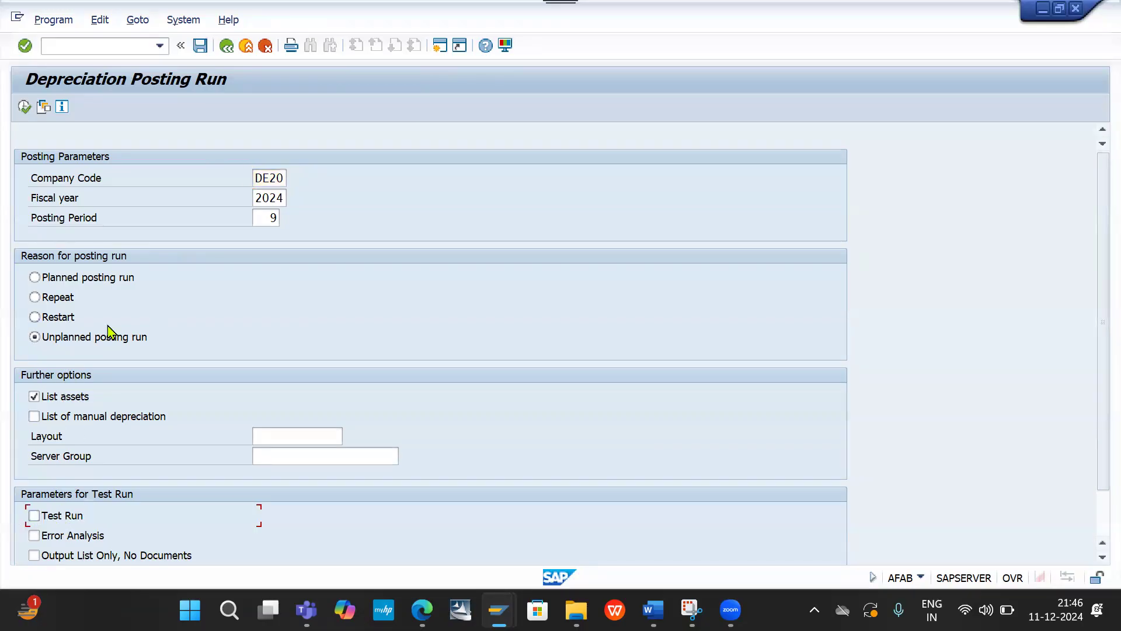
left_click(24, 105)
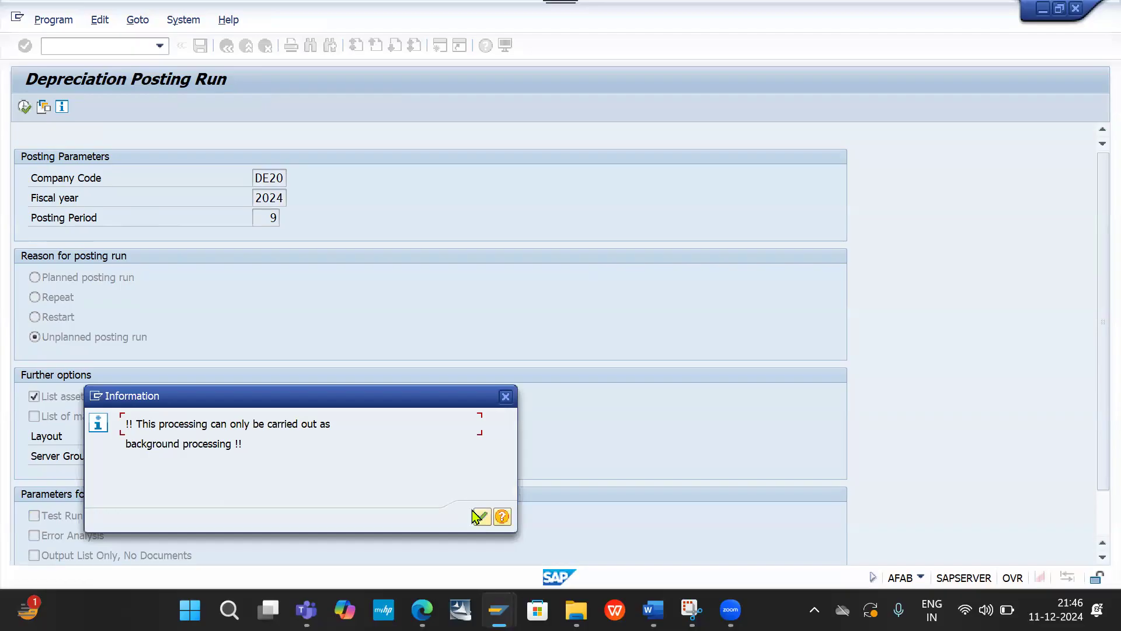
left_click(482, 525)
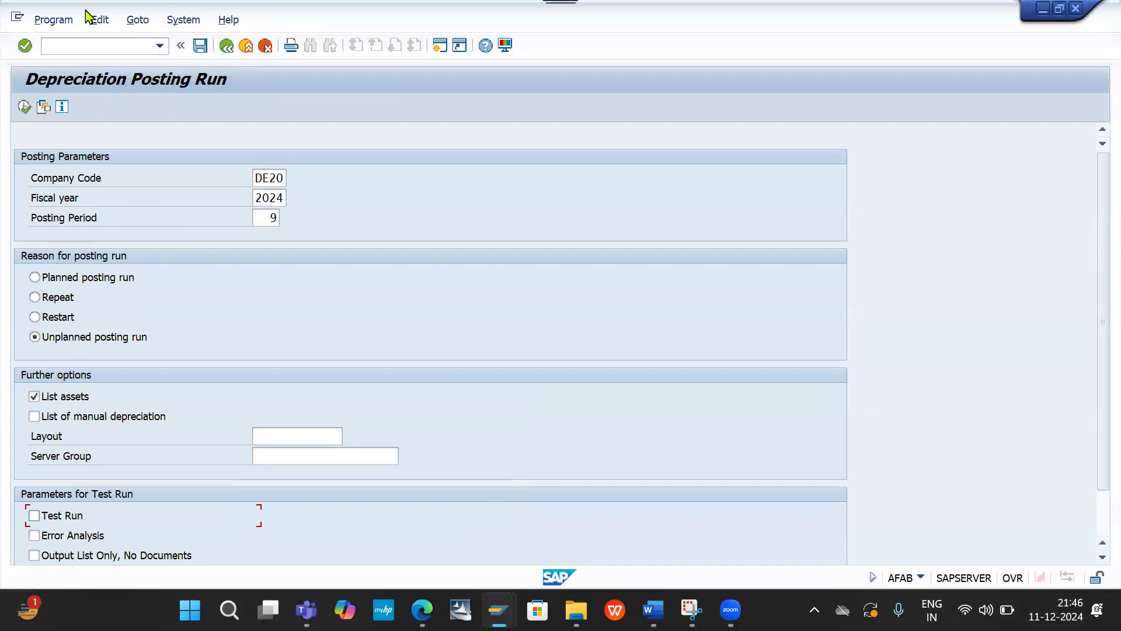
Schedule the depreciation posting run as a background job with output device LP01 and an immediate start
left_click(53, 20)
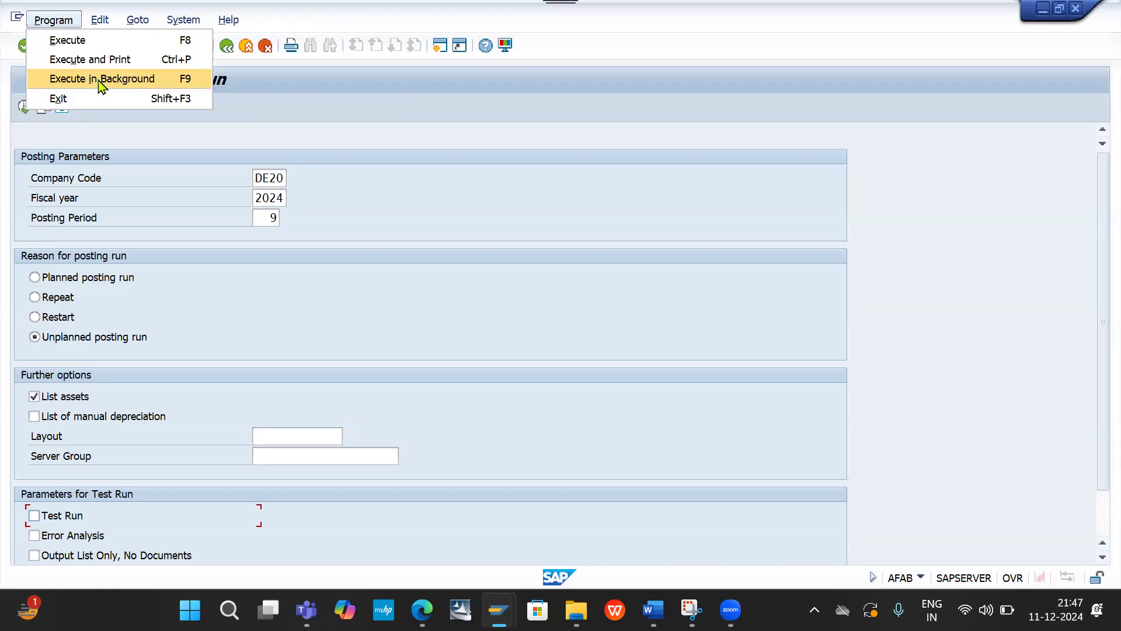
left_click(122, 85)
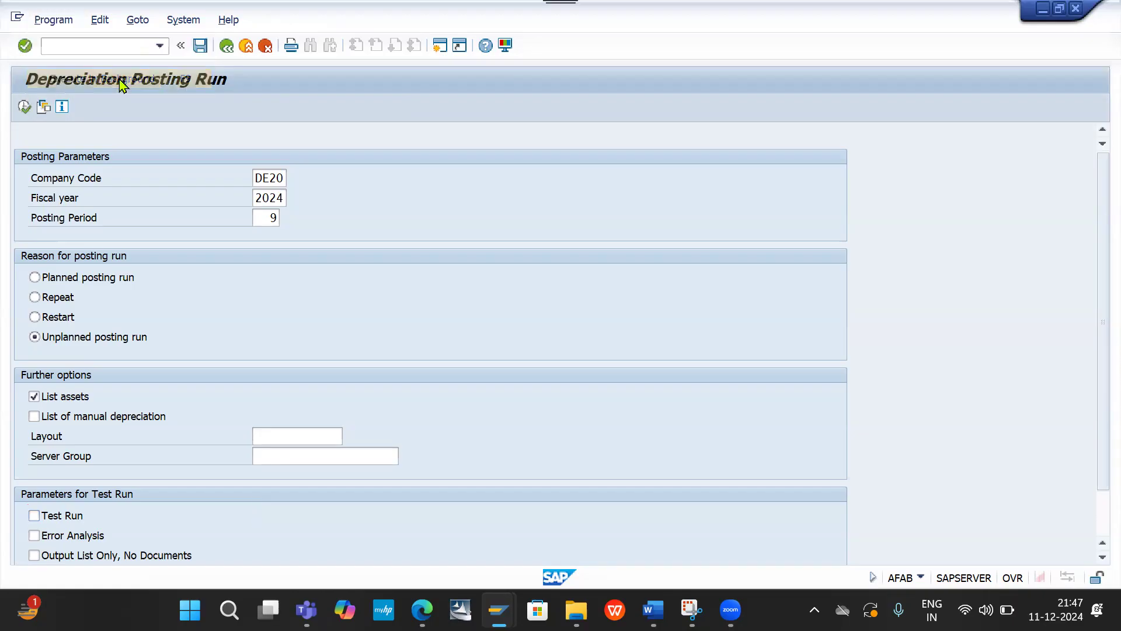
key("BackSpace")
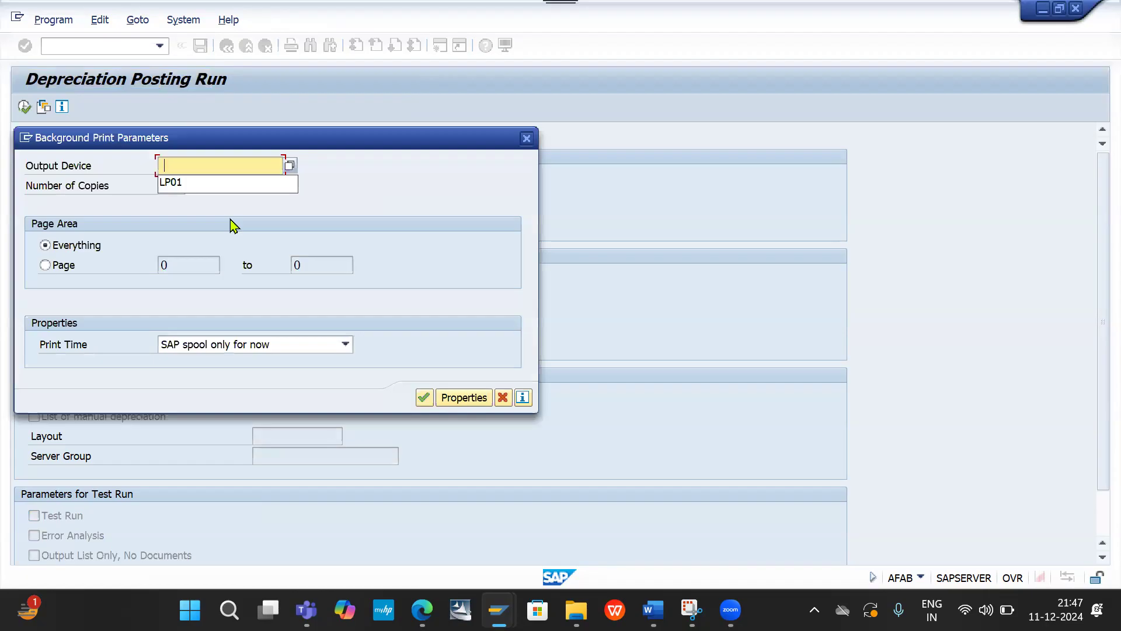
left_click(196, 188)
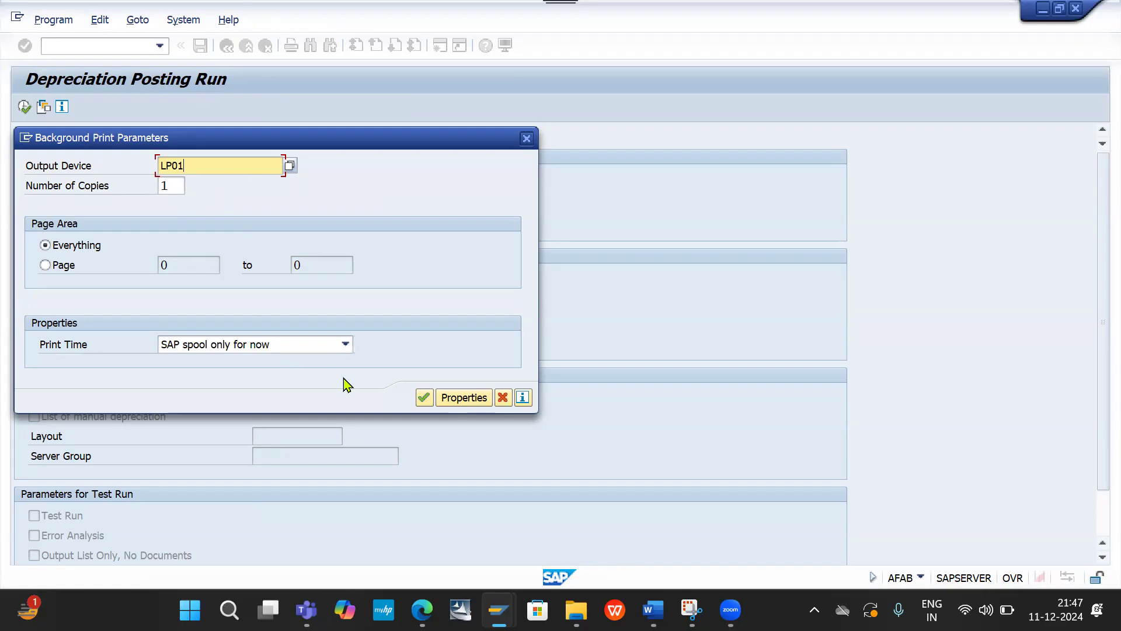
left_click(428, 401)
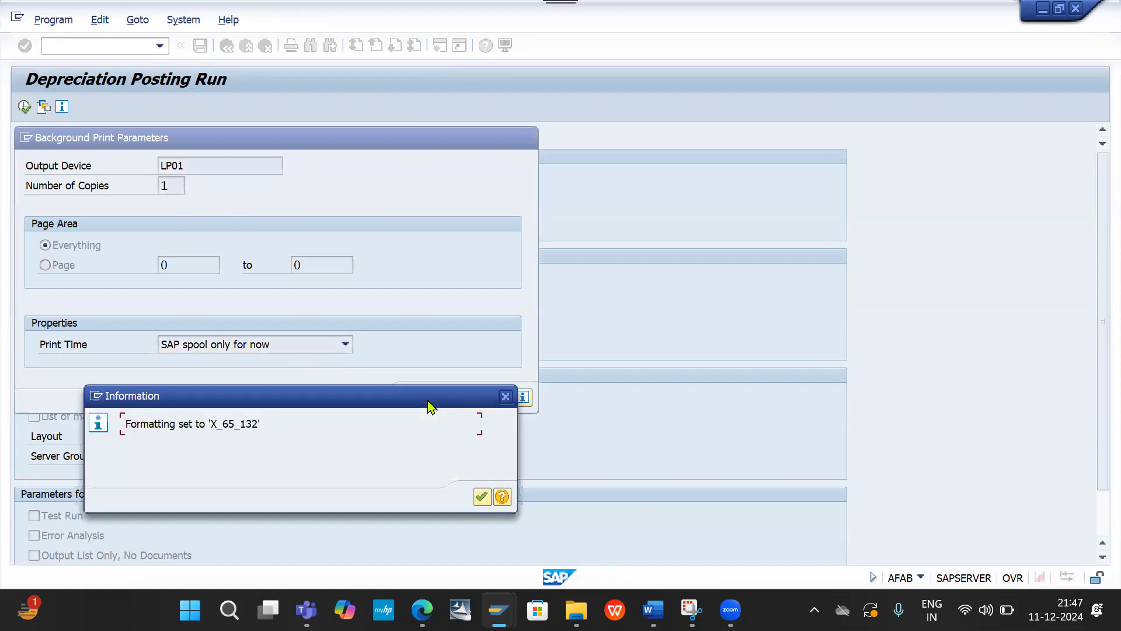
left_click(482, 497)
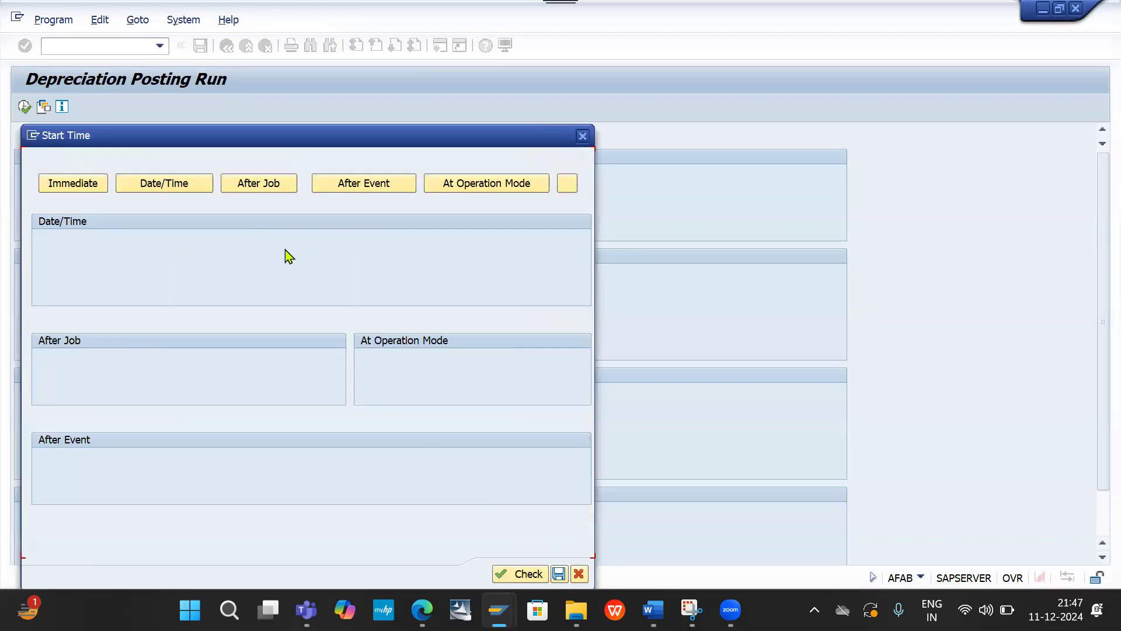
left_click(85, 187)
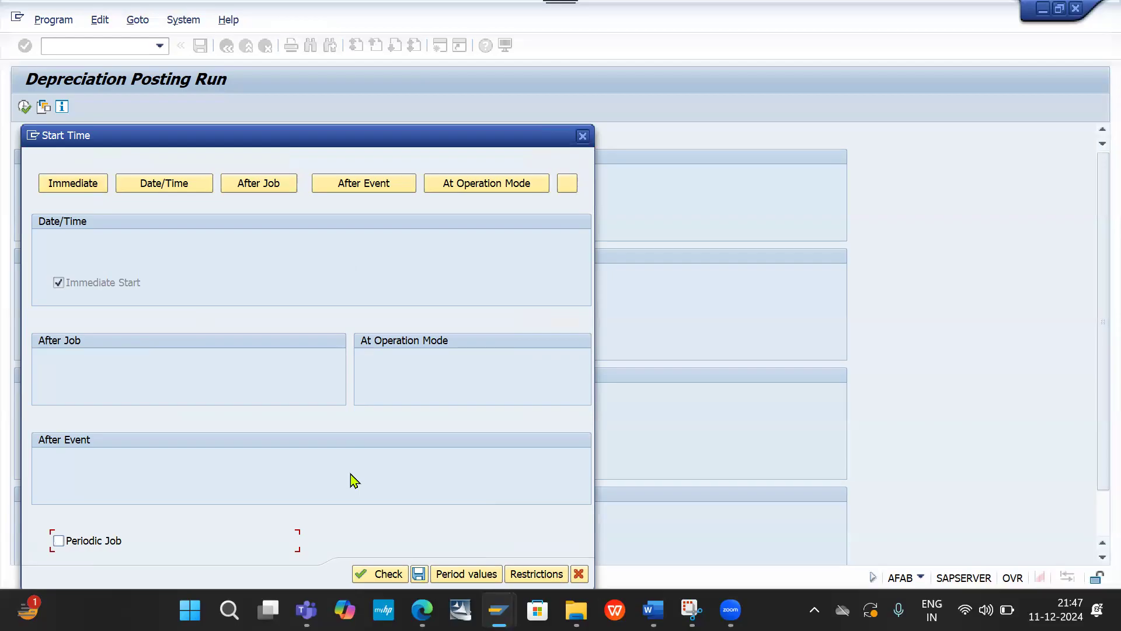
left_click(419, 574)
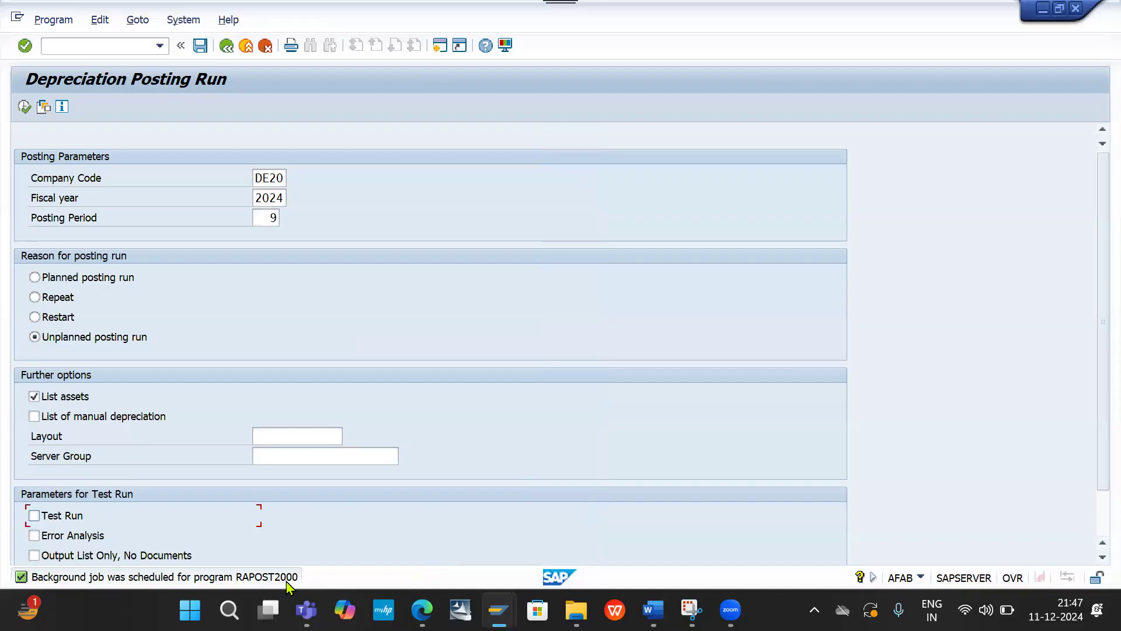
Open the system's job overview selection and list the background jobs with the default selection for 12.12.2024
left_click(195, 20)
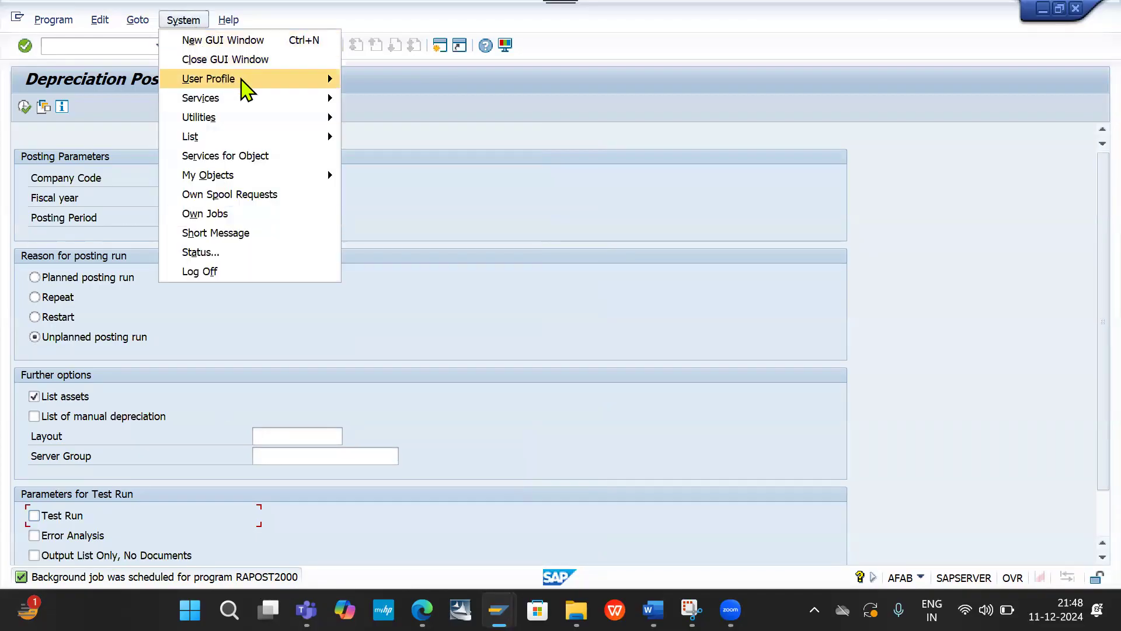
mouse_move(228, 111)
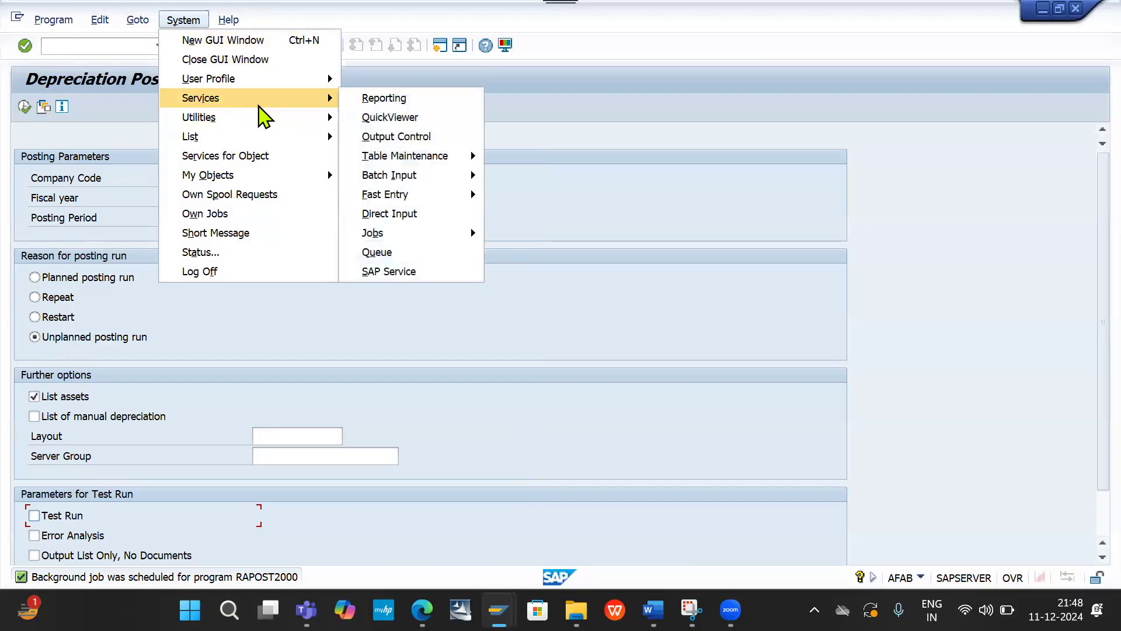
mouse_move(398, 238)
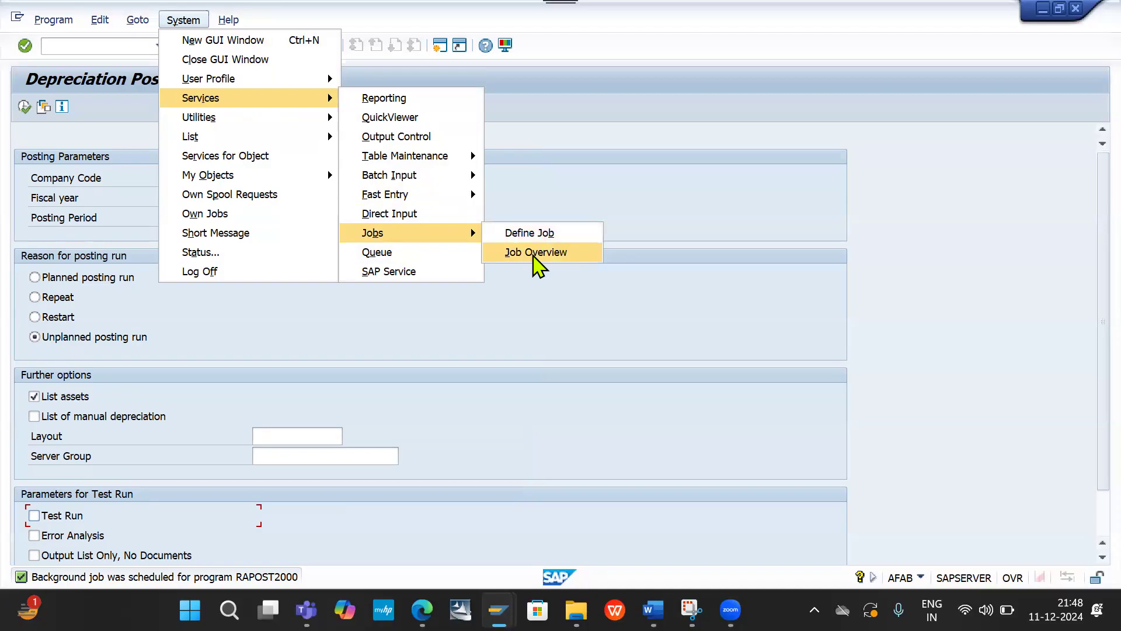
left_click(535, 257)
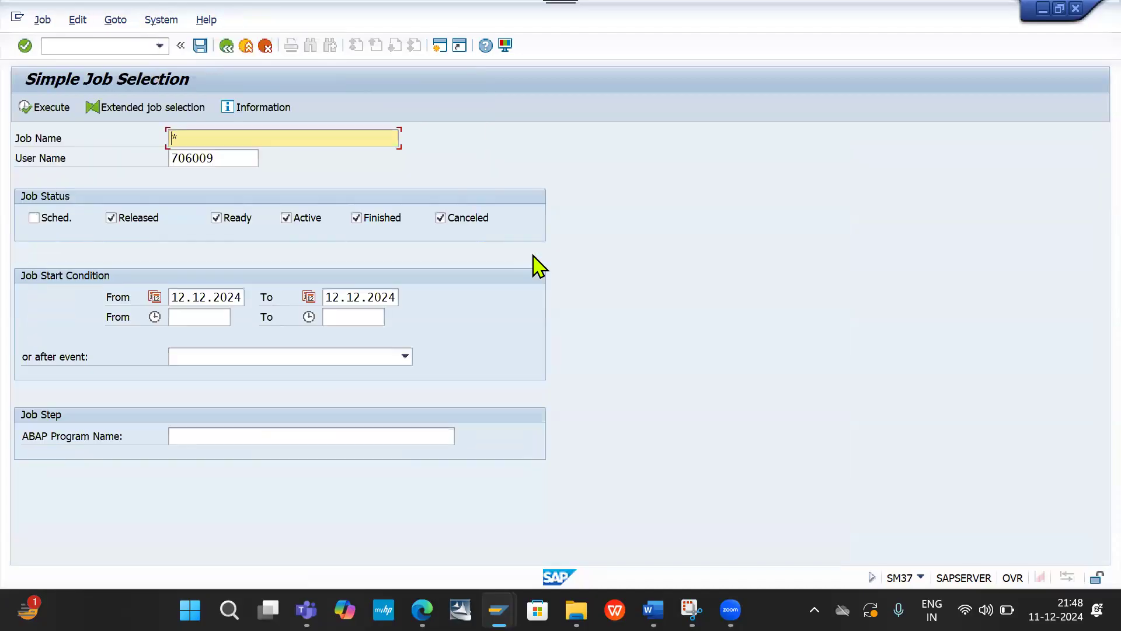
left_click(40, 111)
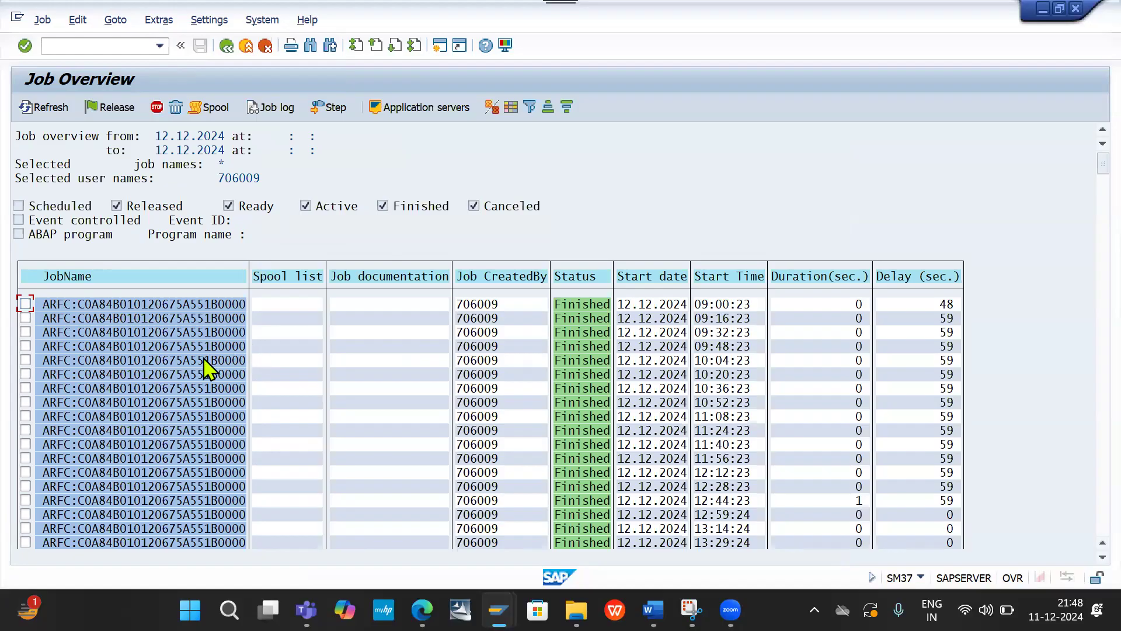
Define a filter on the job list with JobName as the only criterion, removing Job CreatedBy from the criteria
scroll(206, 368, "down", 4)
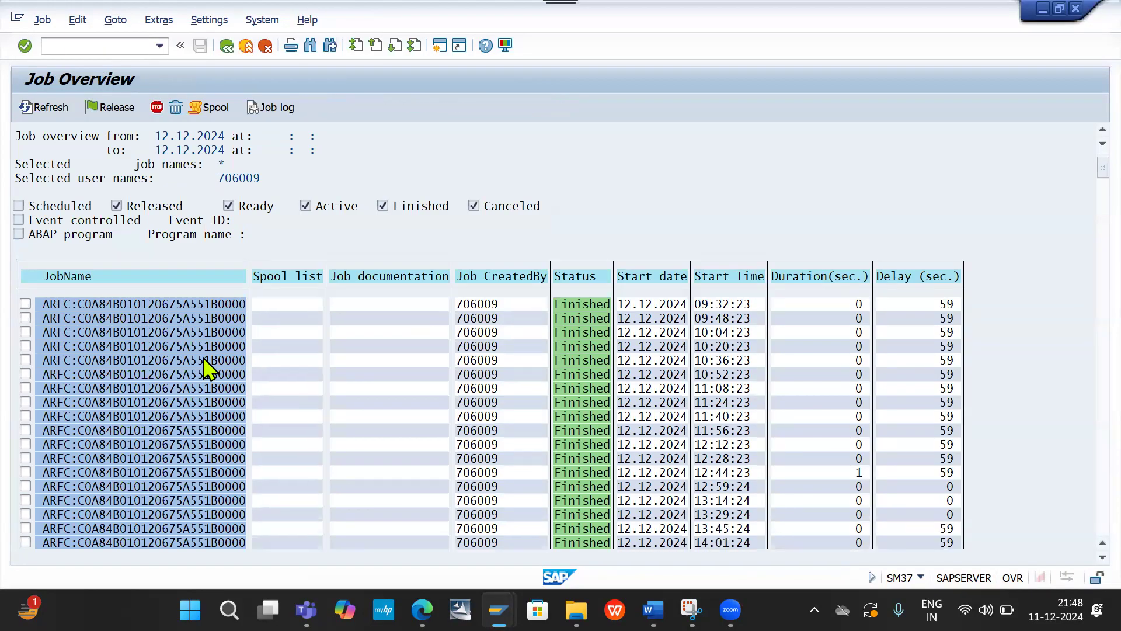
scroll(205, 368, "down", 4)
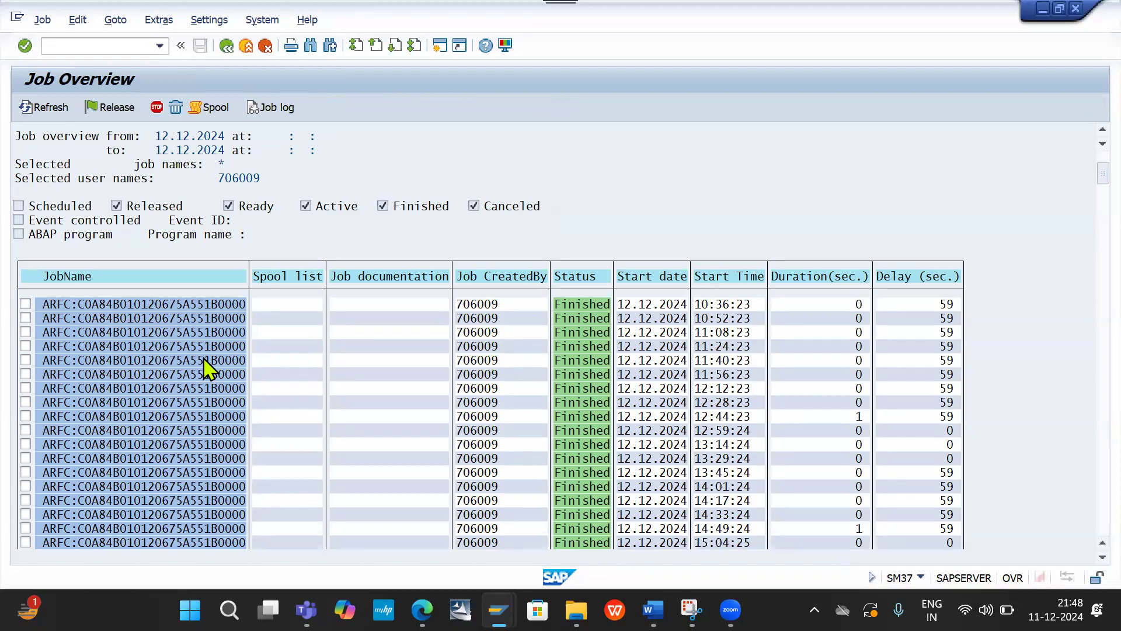
scroll(205, 367, "down", 1)
scroll(206, 368, "down", 2)
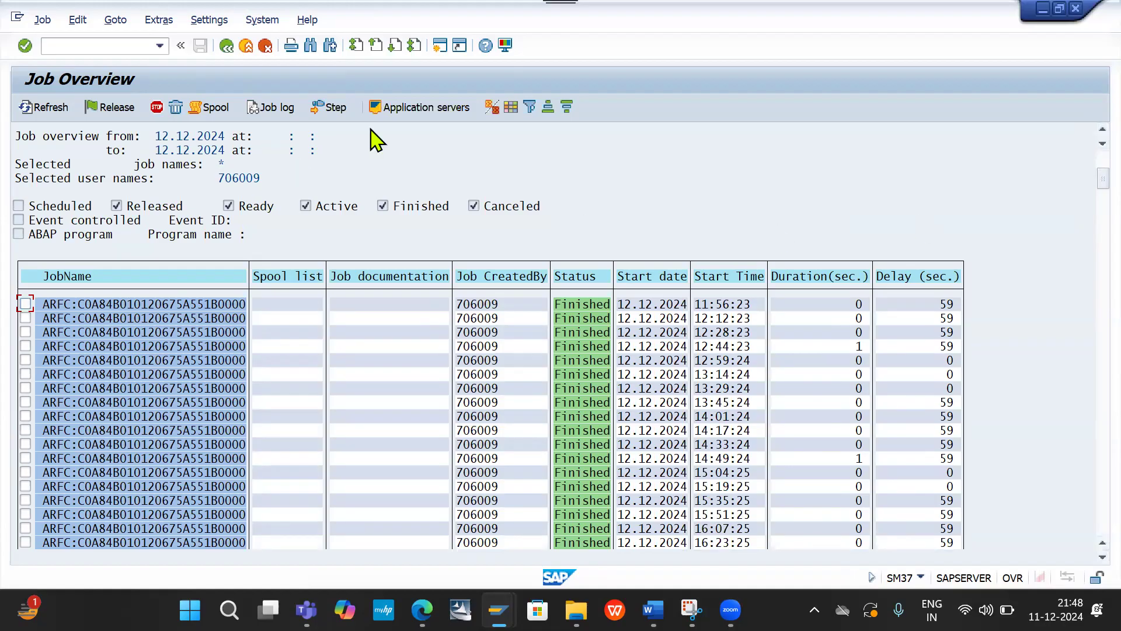
left_click(530, 108)
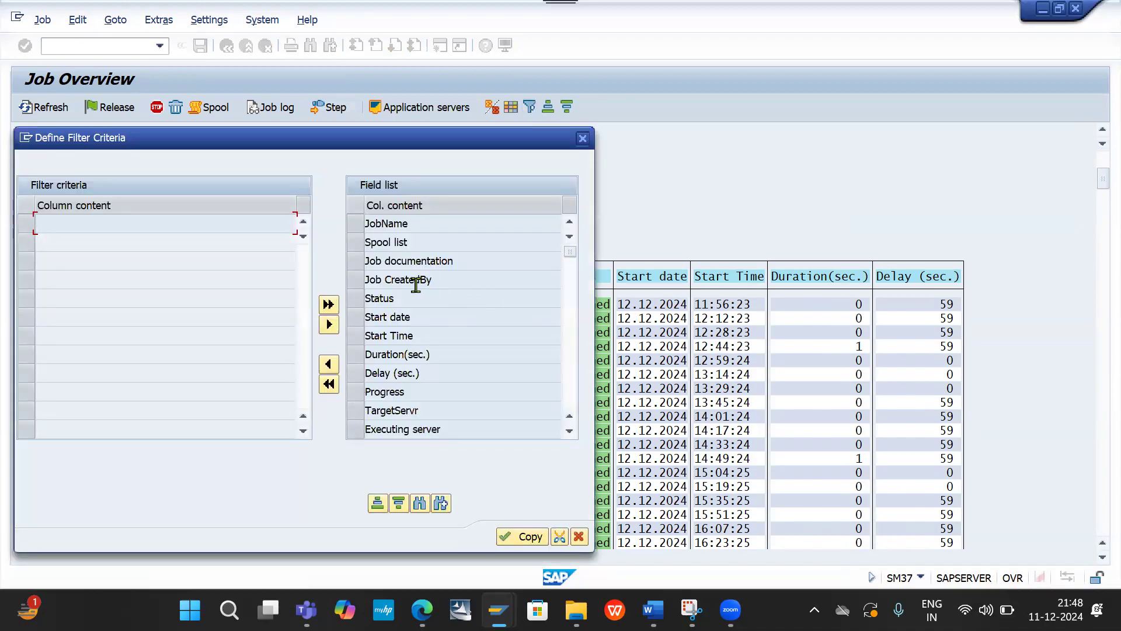
left_click(355, 280)
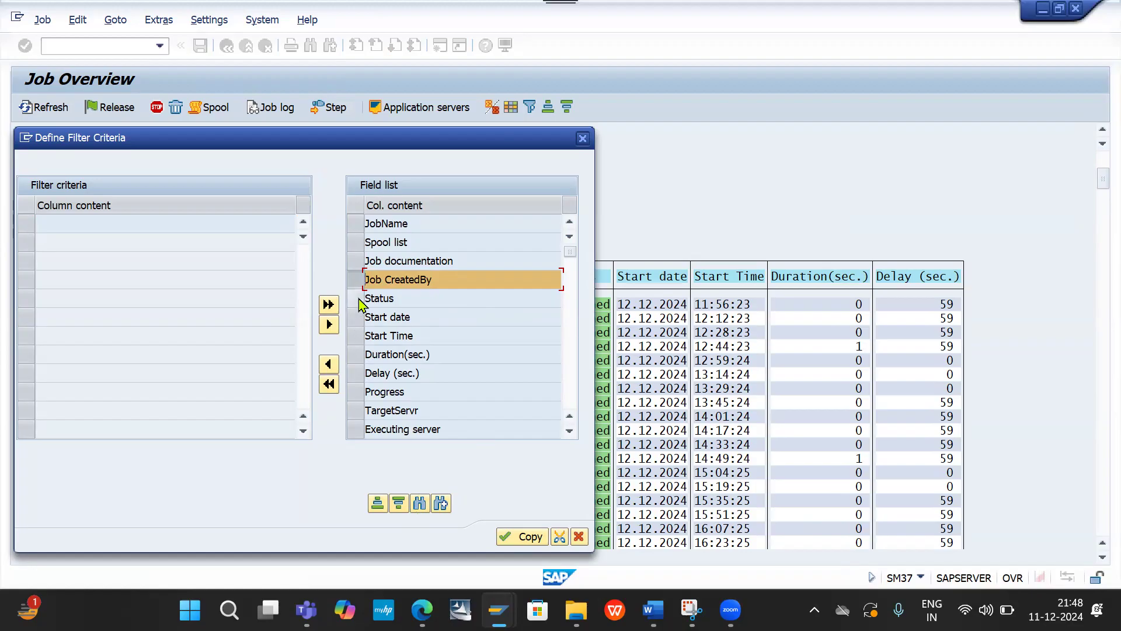
left_click(329, 366)
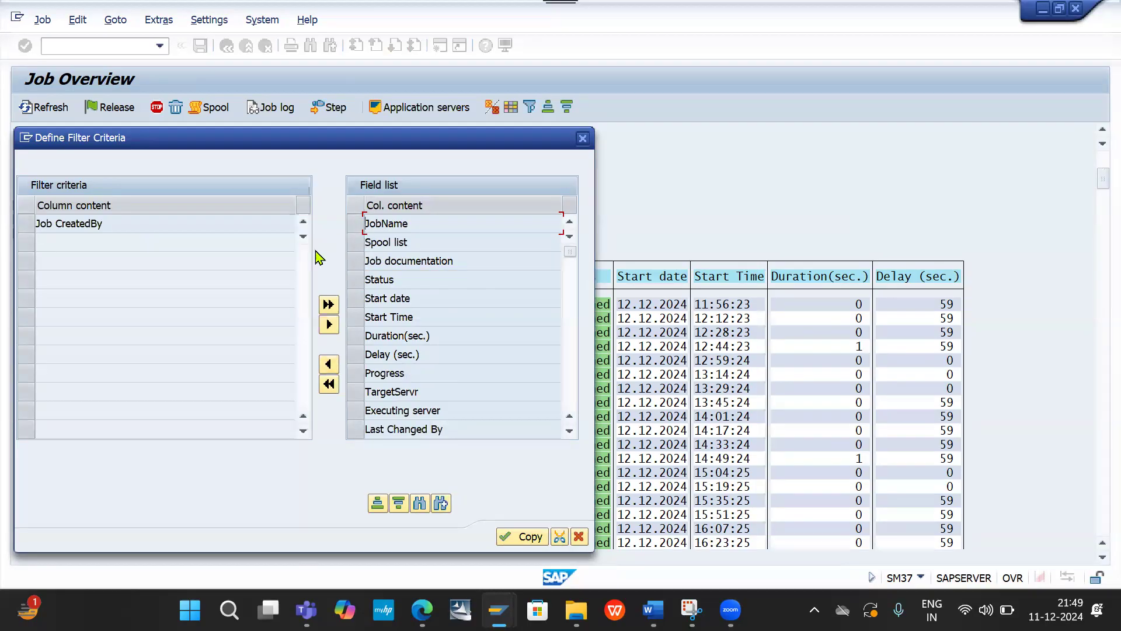
left_click(329, 325)
left_click(363, 225)
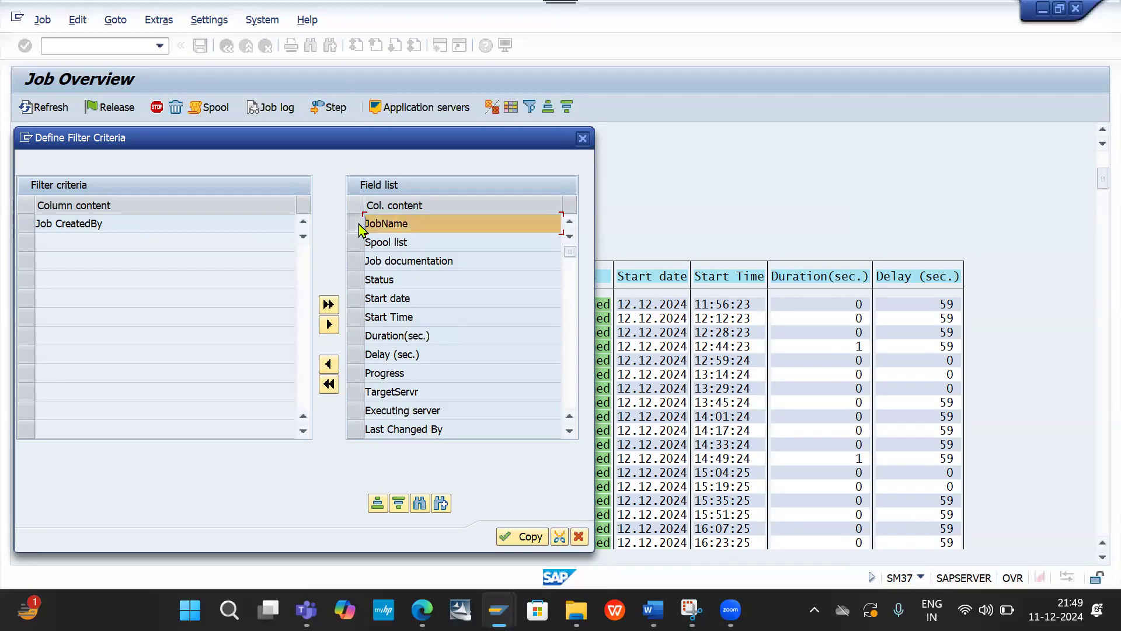
left_click(328, 366)
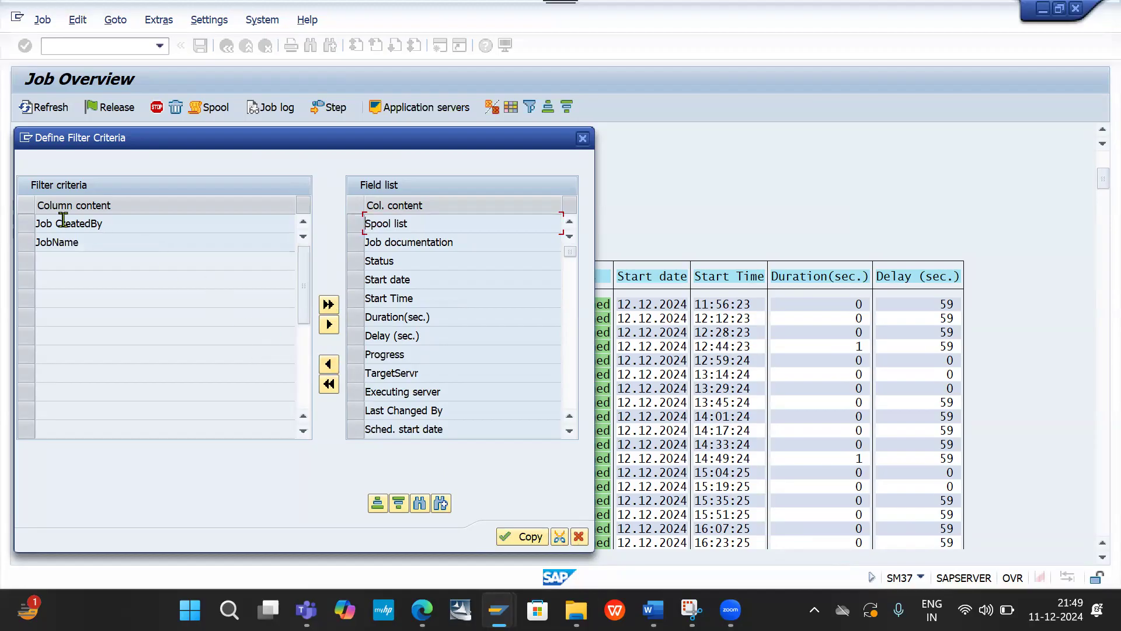
left_click(32, 227)
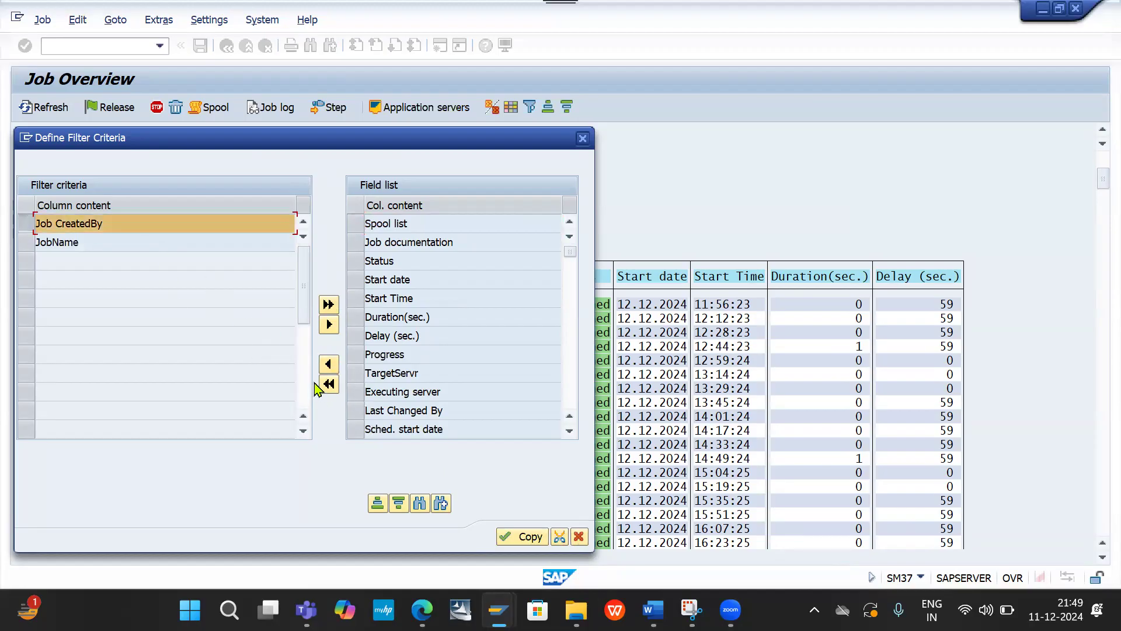
left_click(332, 325)
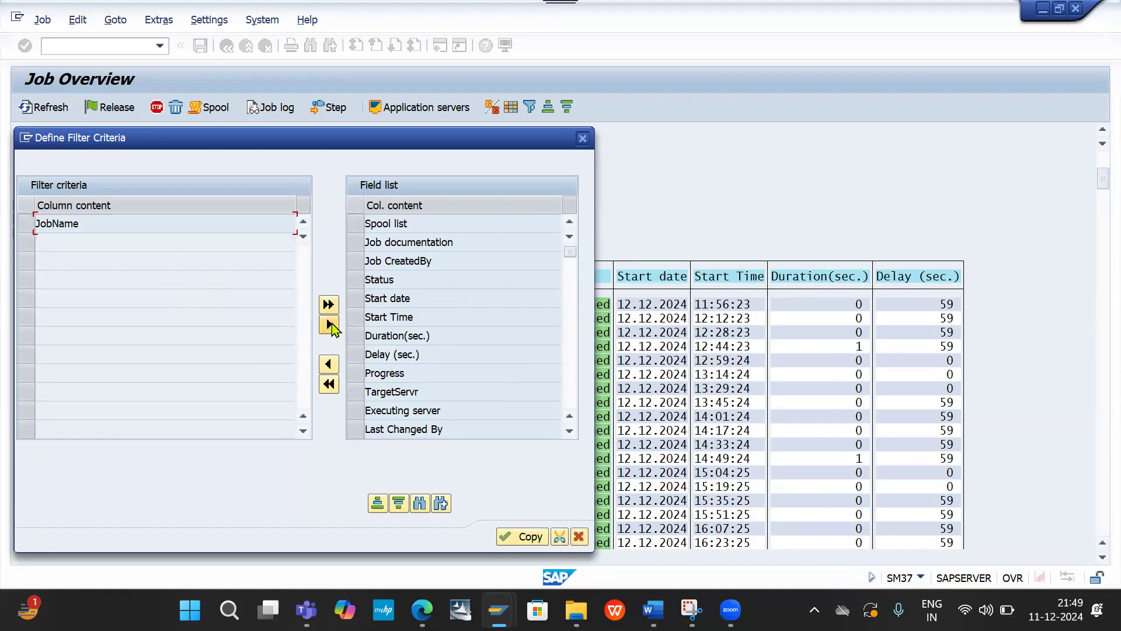
Search the filter's field list for RAPO
left_click(420, 503)
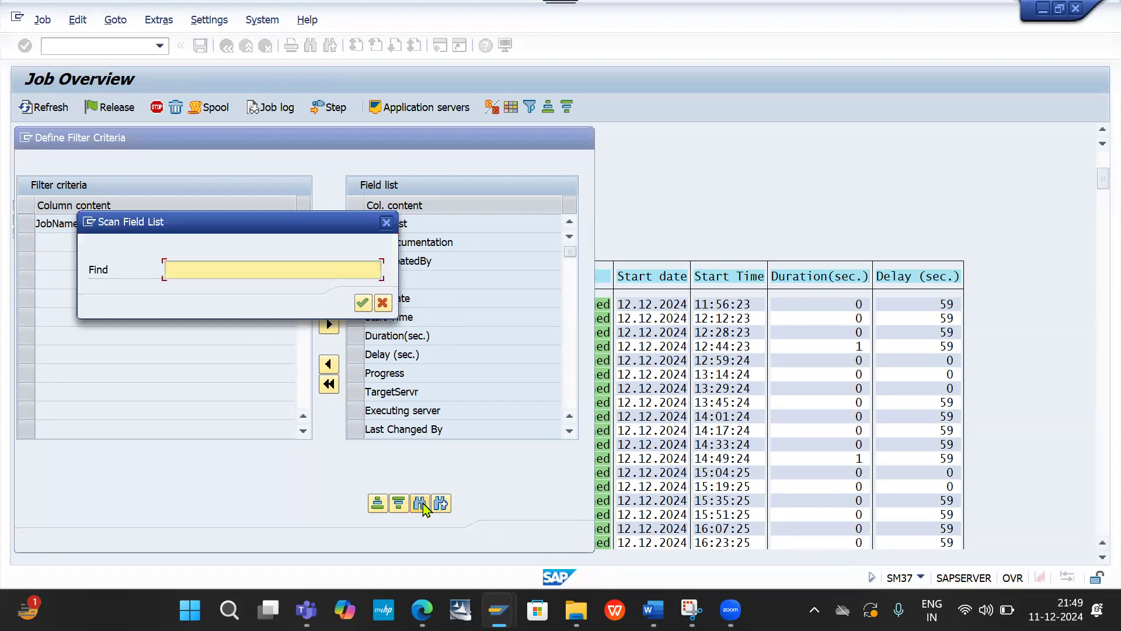
type("R")
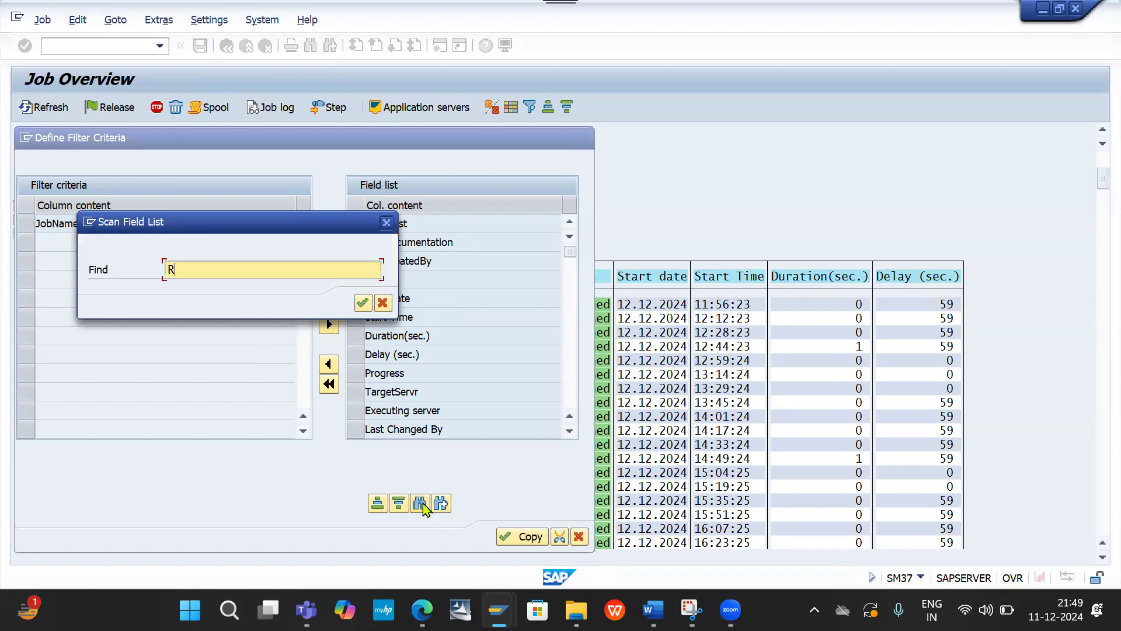
type("AP0")
key("Return")
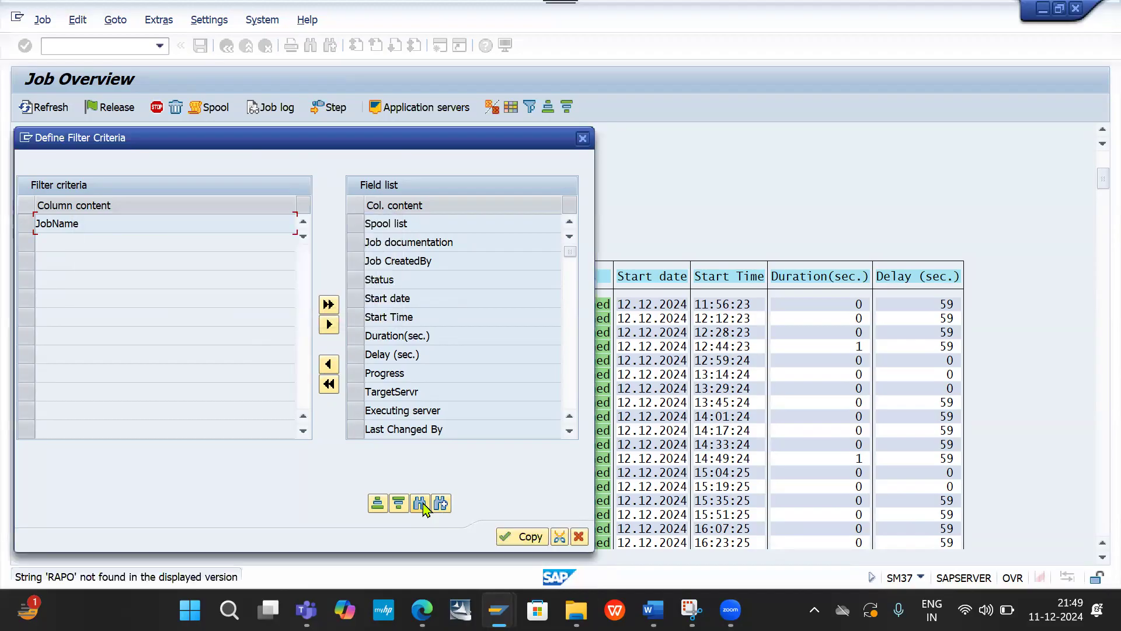
Accept the JobName criterion and filter the job list with a wildcard pattern for RAPO
left_click(520, 537)
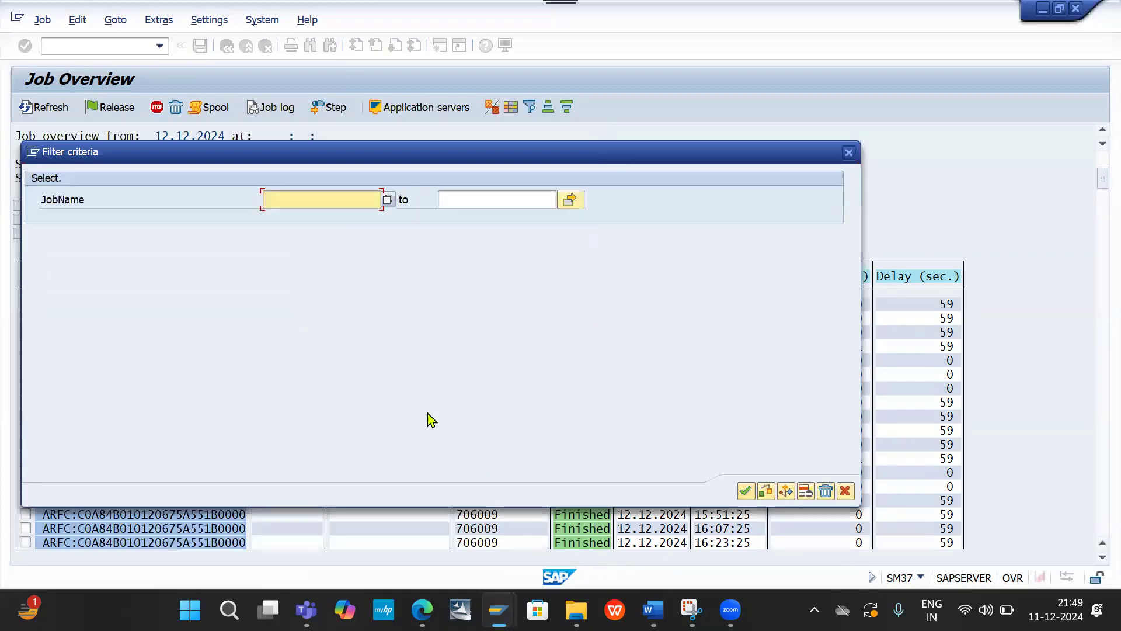
type("RA")
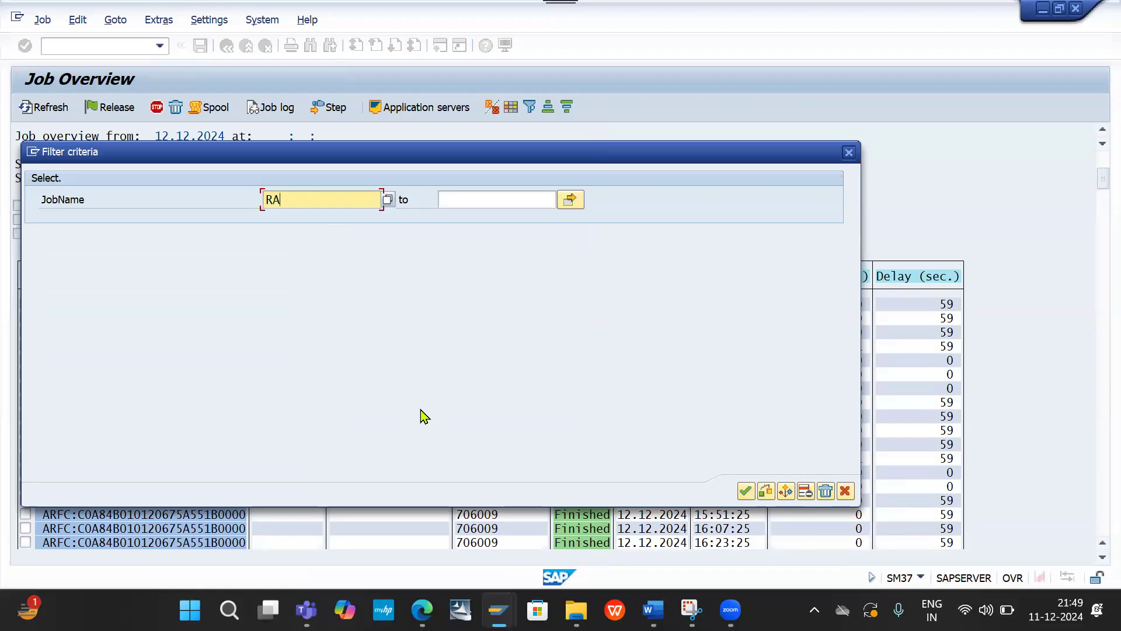
type("PO")
key("Home")
type("*RAP")
key("Return")
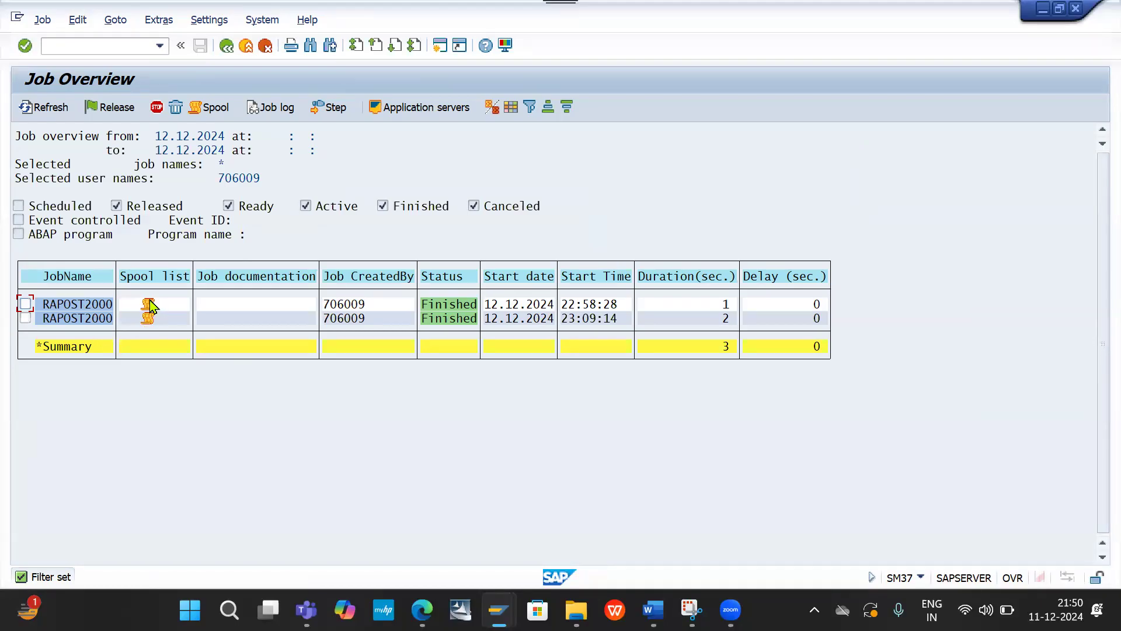
Display the spool output of the RAPOST2000 job started at 22:58:28, then return to the job overview
left_click(149, 304)
double_click(149, 304)
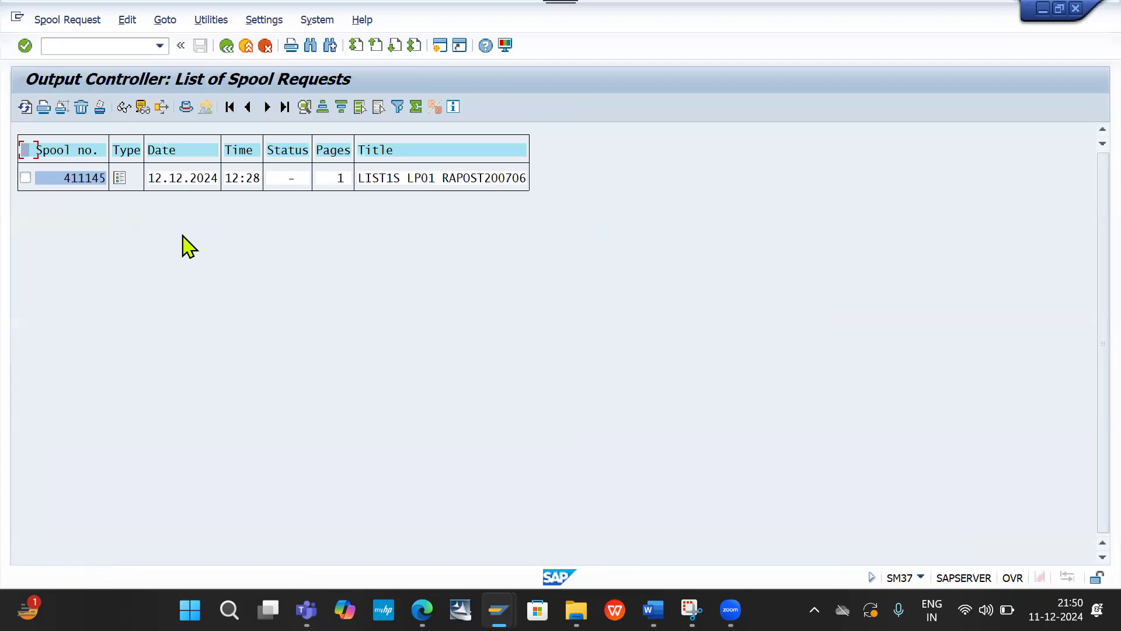
left_click(119, 178)
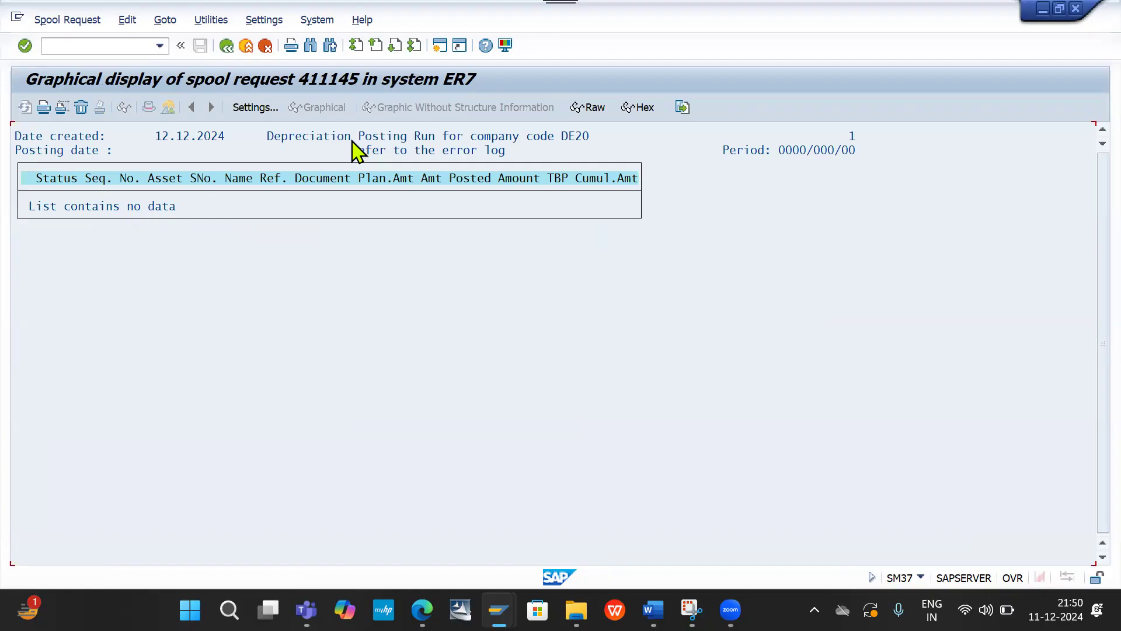
left_click(226, 47)
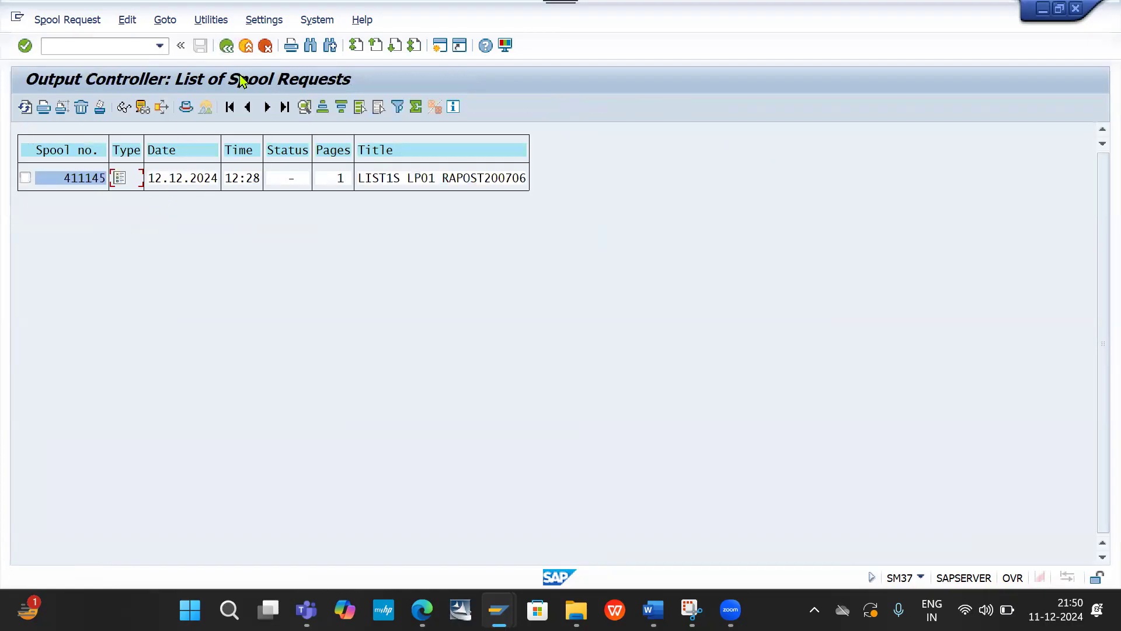
left_click(229, 49)
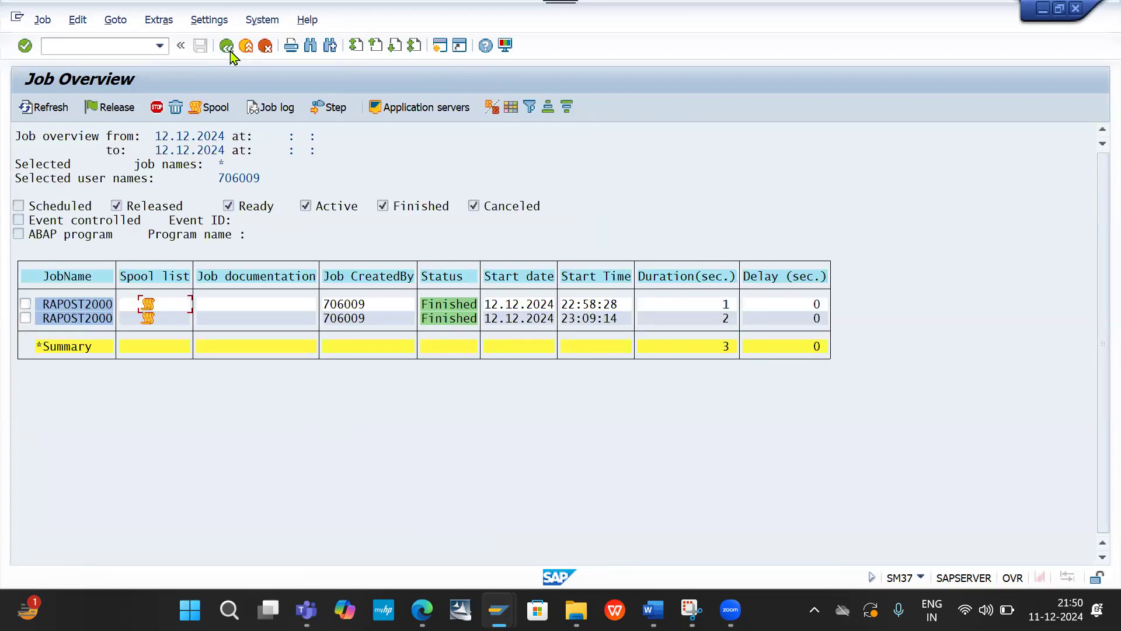
Display the spool output of the RAPOST2000 job started at 23:09:14
left_click(148, 323)
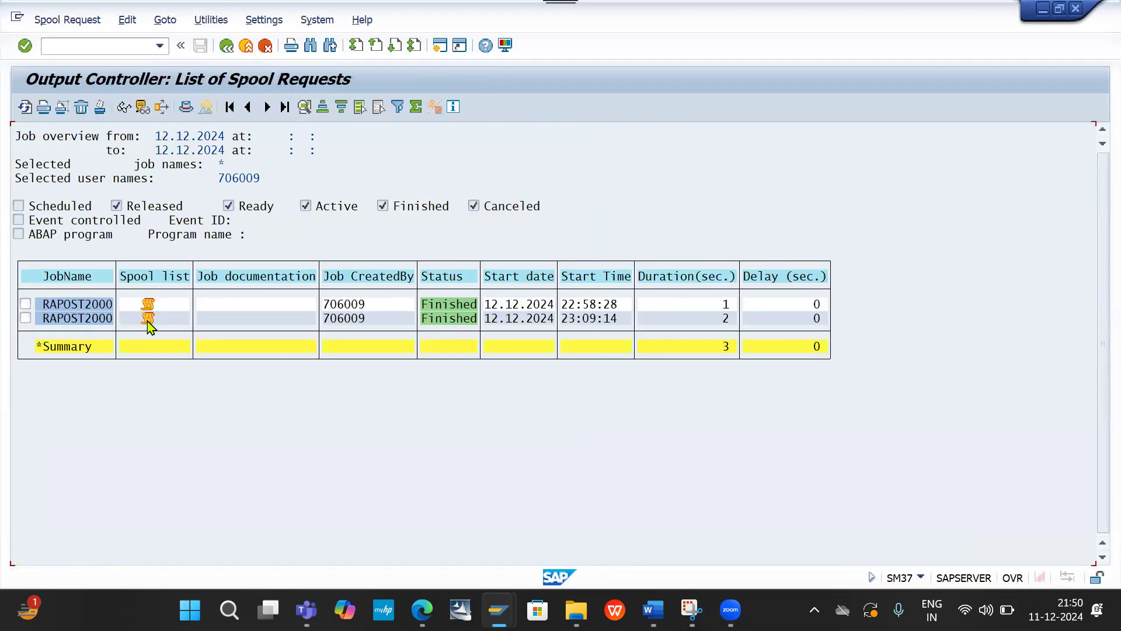
left_click(120, 178)
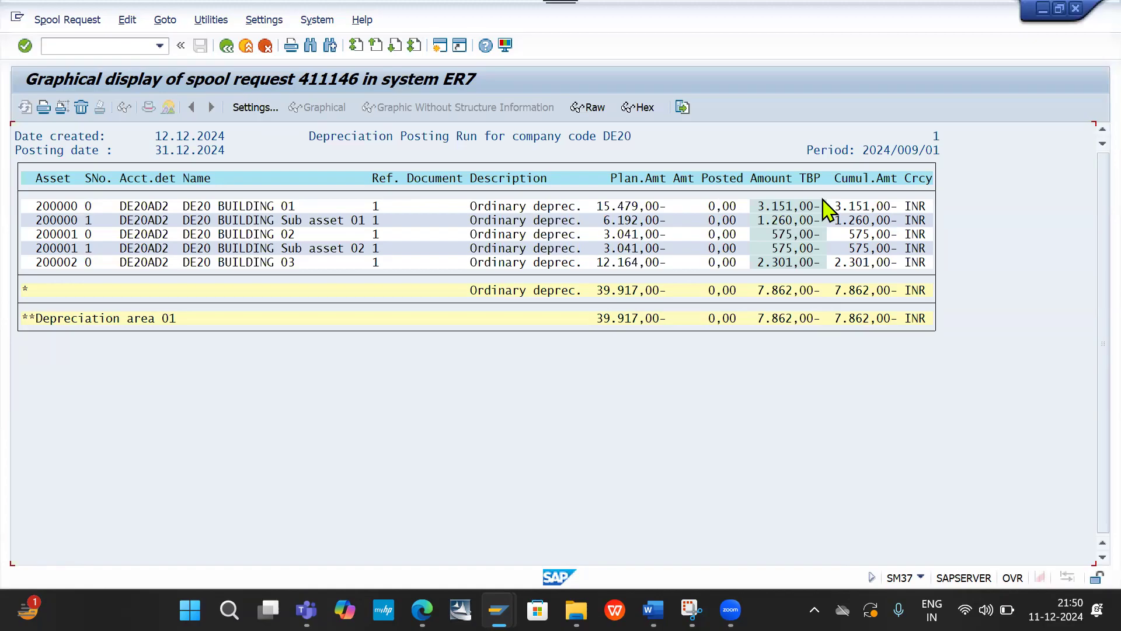
Open Asset Explorer with transaction AW01N and display the posted depreciation values of asset 200000, sub-number 0
left_click(68, 44)
type("/NAW01N")
key("Return")
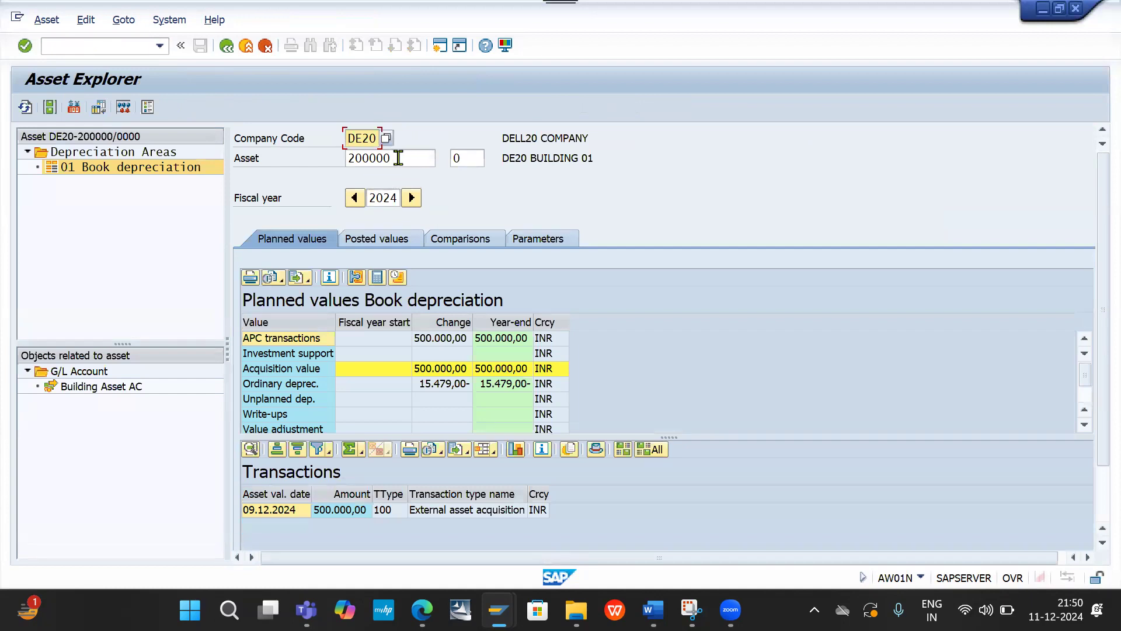
left_click(383, 241)
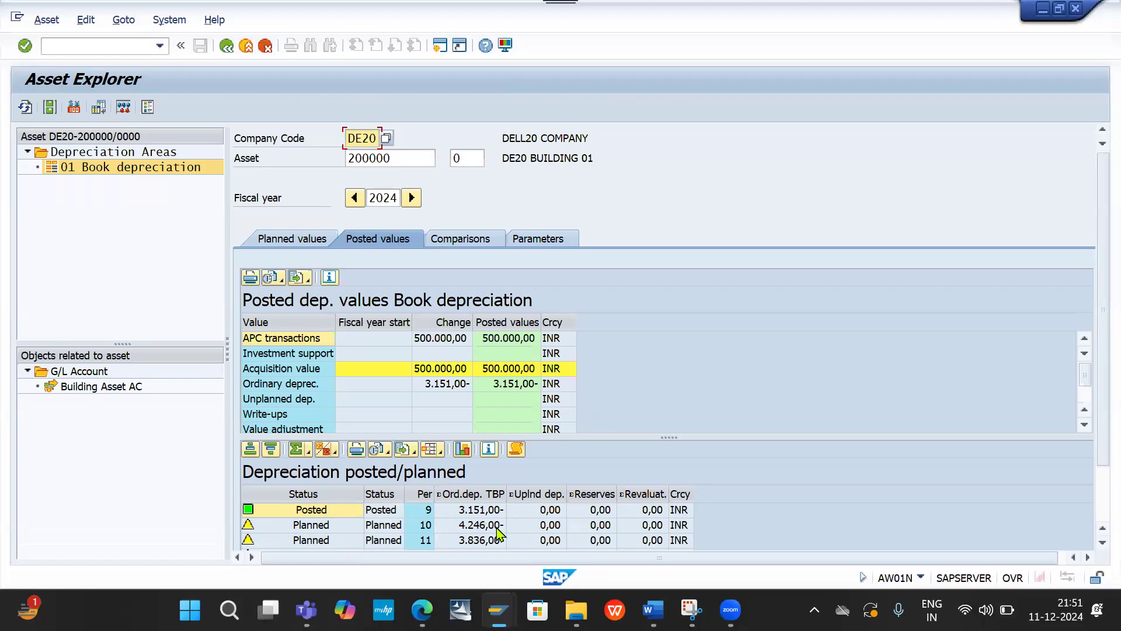
Display the posted depreciation values for sub-number 1 of asset 200000
left_click(468, 158)
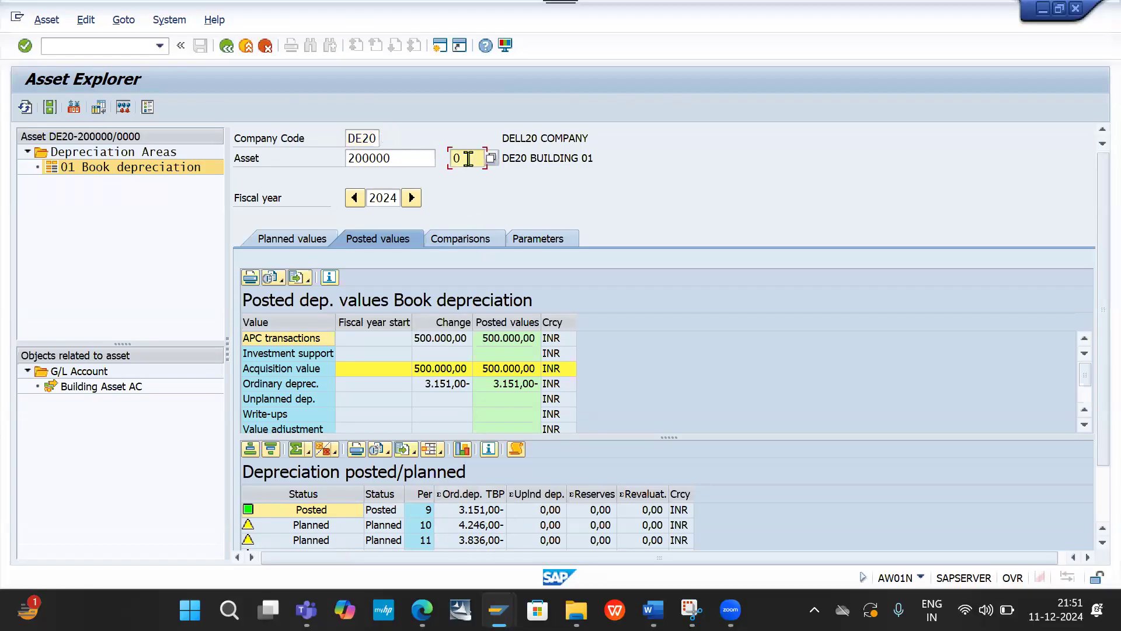
key("BackSpace")
type("1")
key("Return")
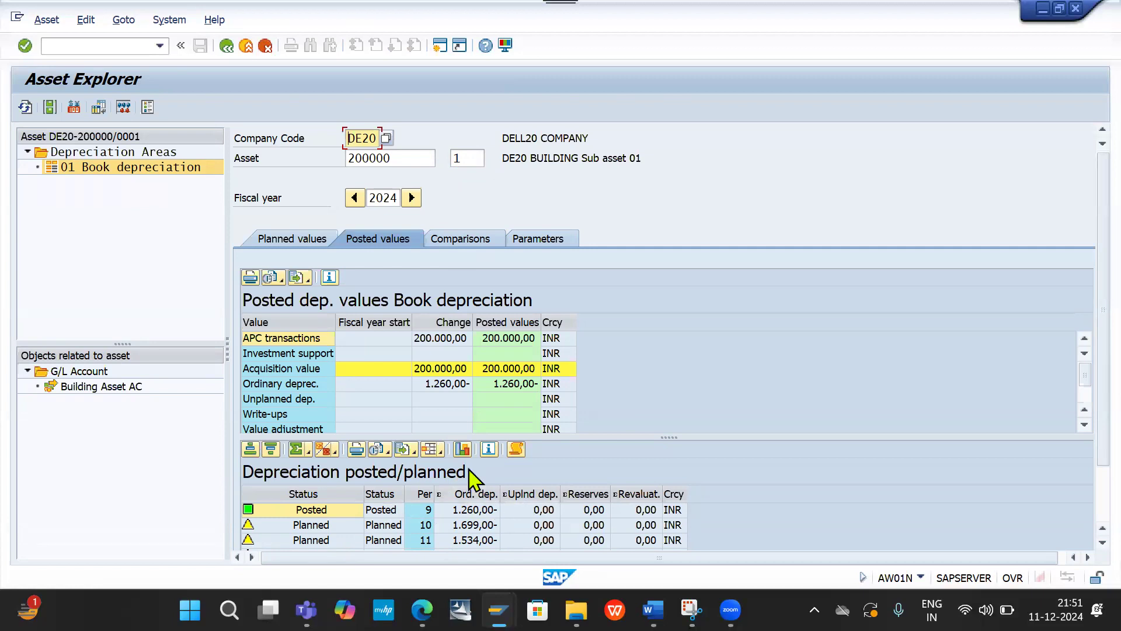
Change the main asset to 200001 and display the posted values of its sub-number 1
left_click(408, 165)
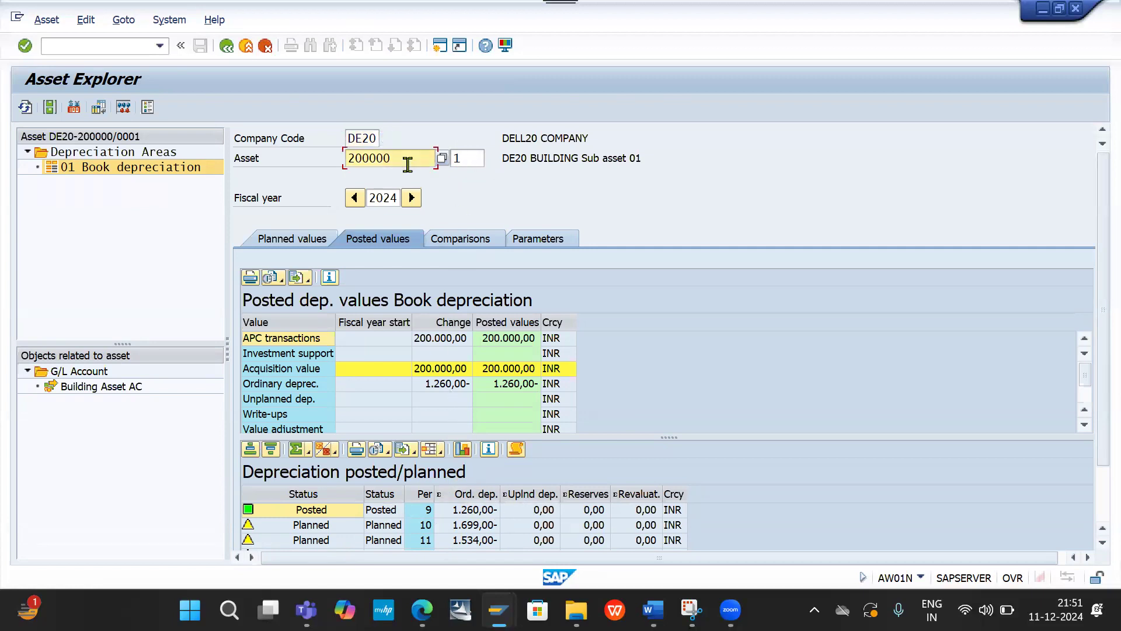
key("BackSpace")
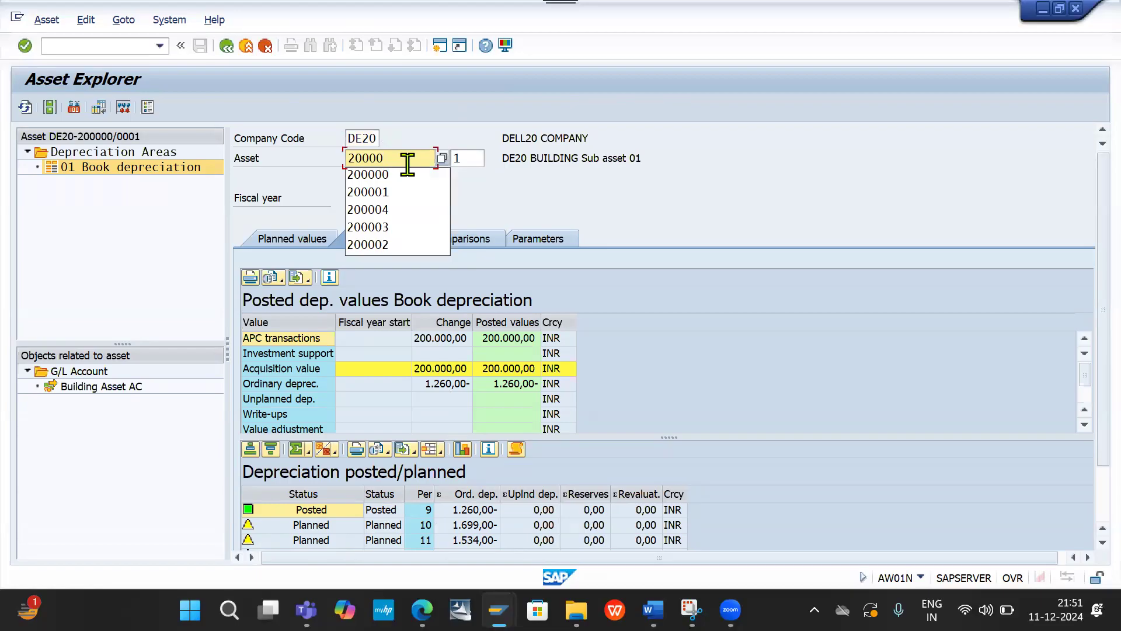
type("1")
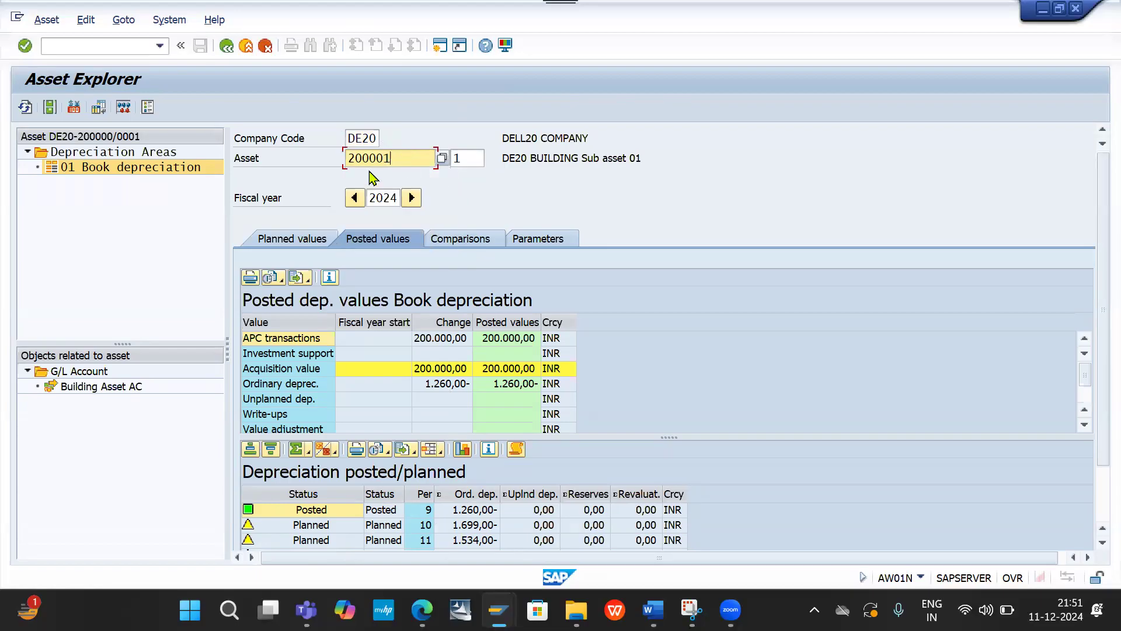
key("Return")
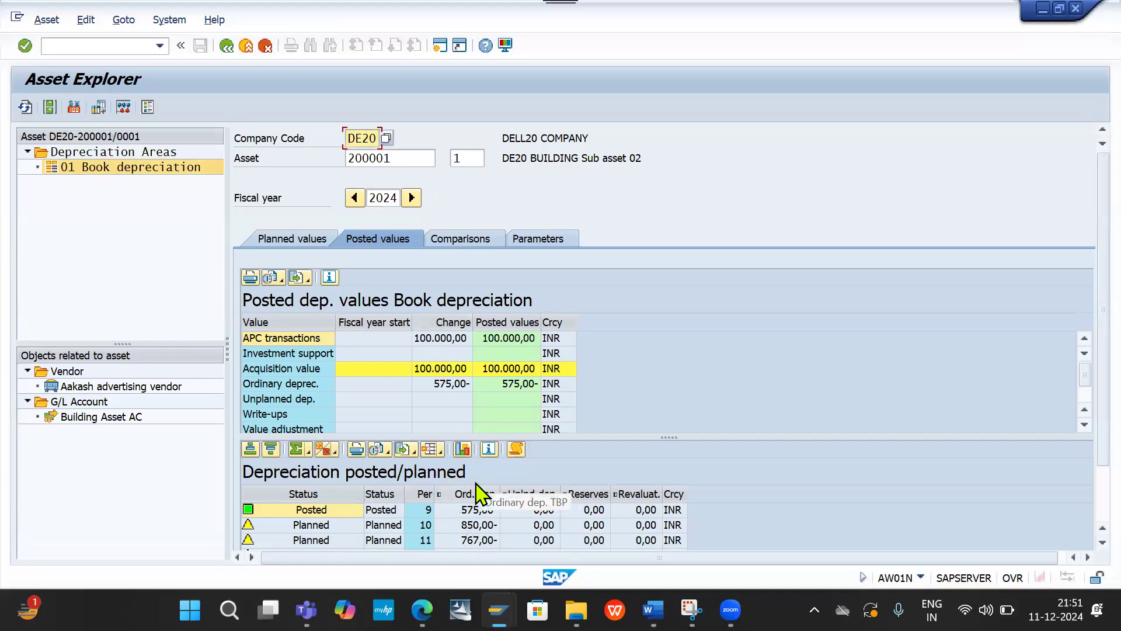
Display the posted depreciation values for sub-number 0 of asset 200001
left_click(468, 155)
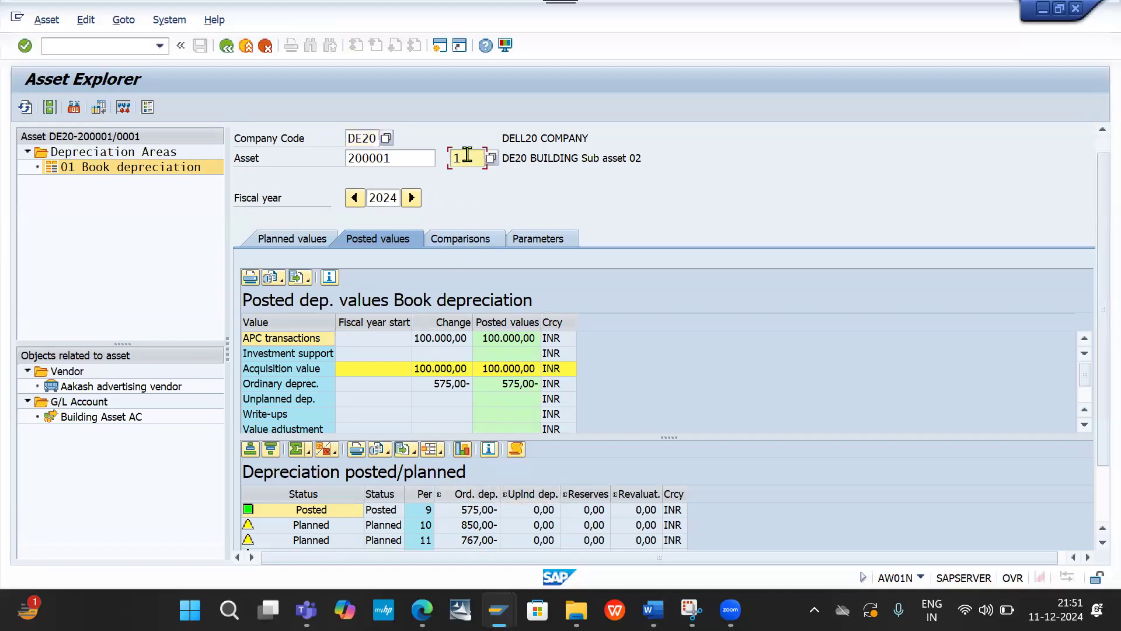
key("BackSpace")
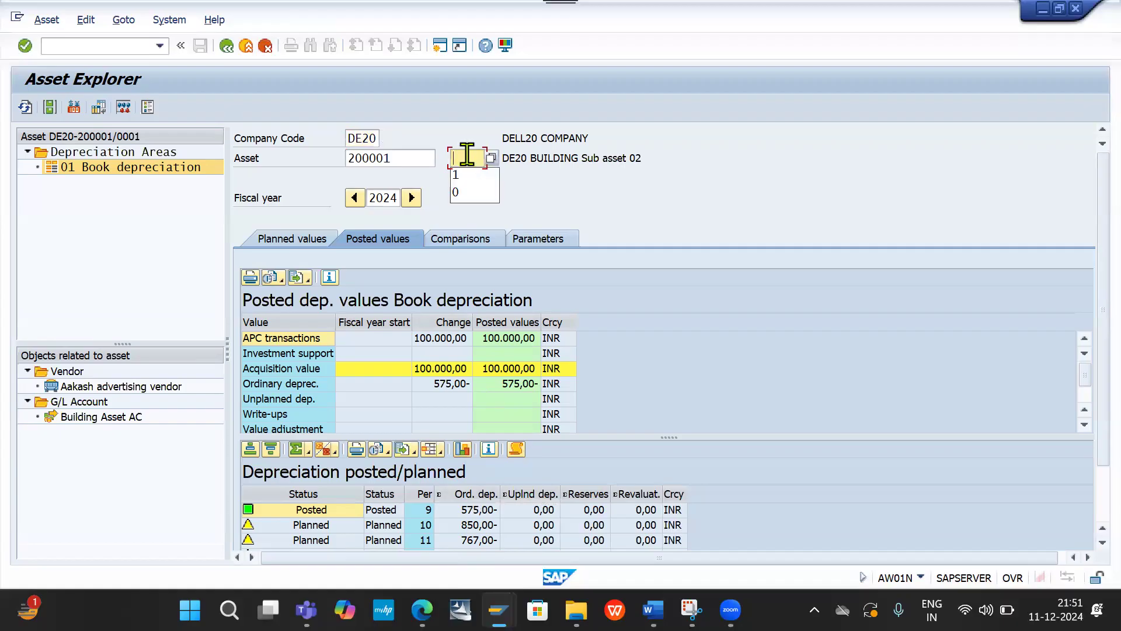
type("0")
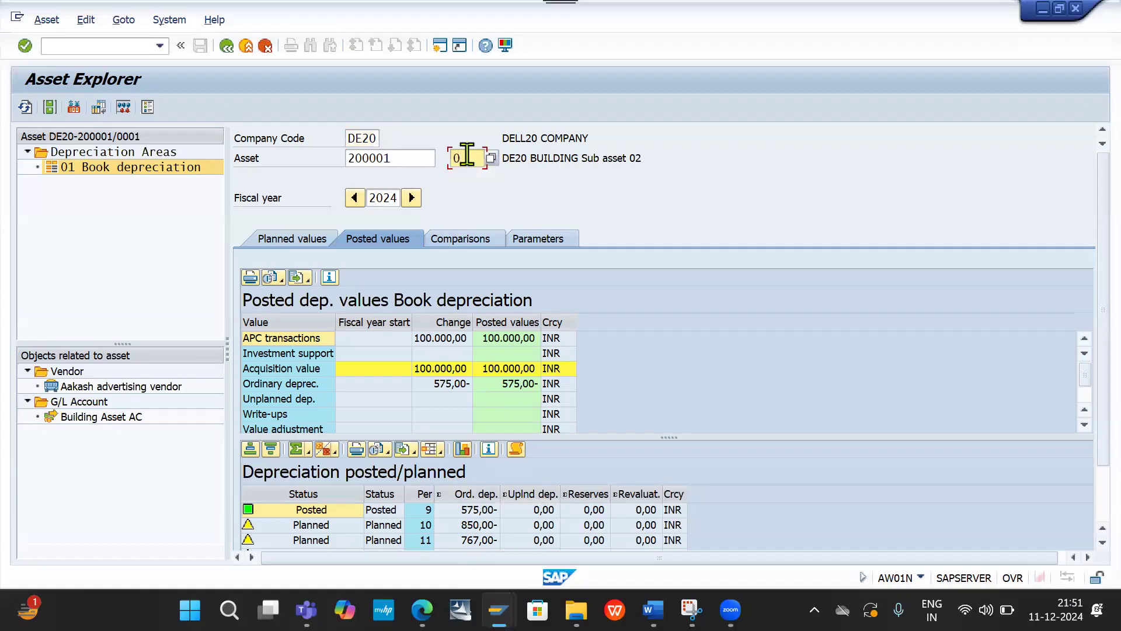
key("Return")
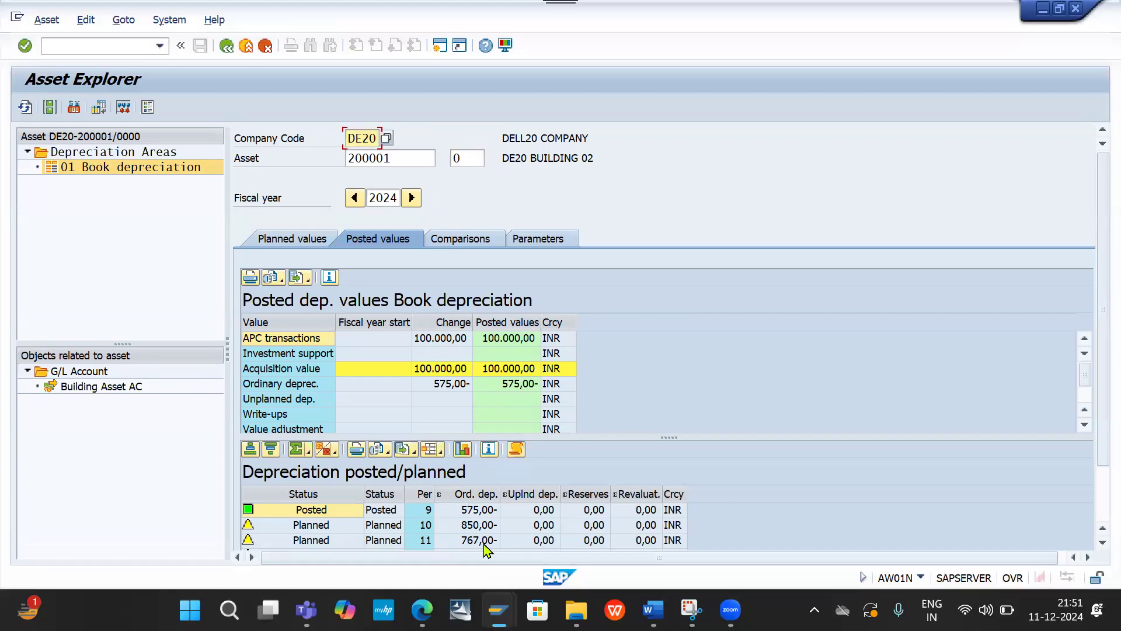
Display the posted depreciation values of asset 200002, sub-number 0
left_click(401, 157)
key("BackSpace")
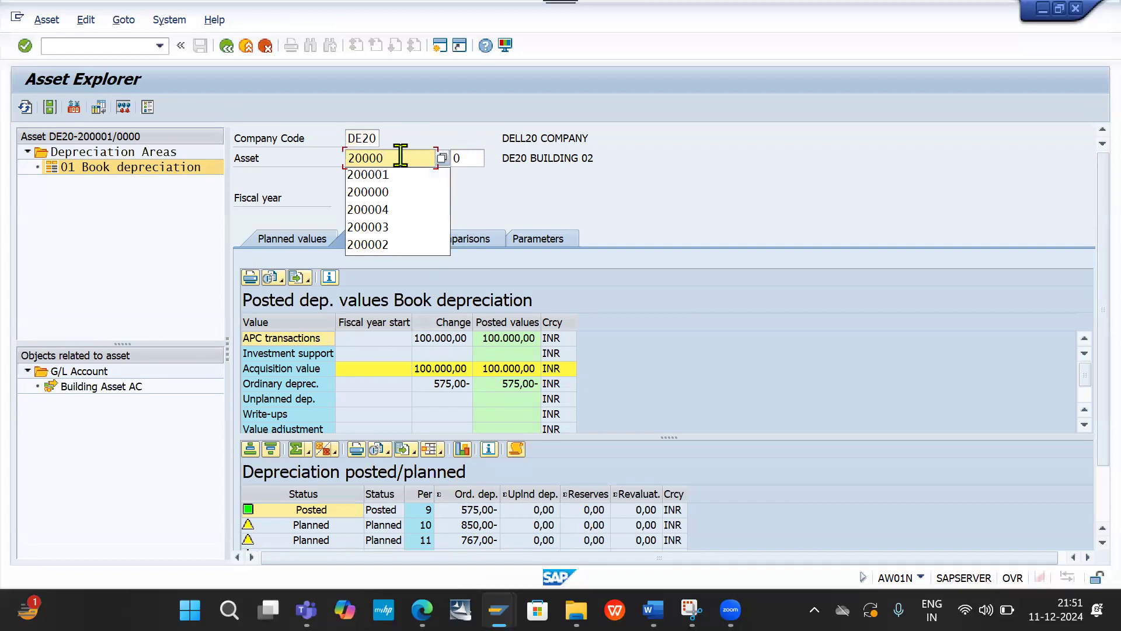
type("2")
key("Return")
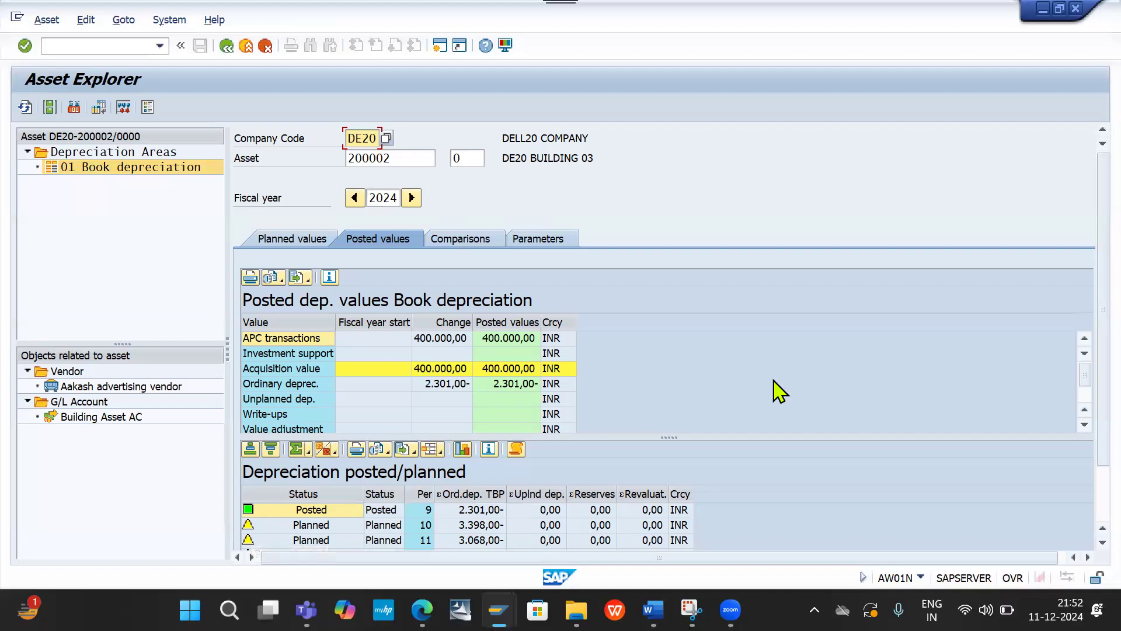
Switch to the Teams meeting, dismiss the group meeting notice and participants list, and look through the attendee tiles
key("alt+Tab")
key("alt+Tab")
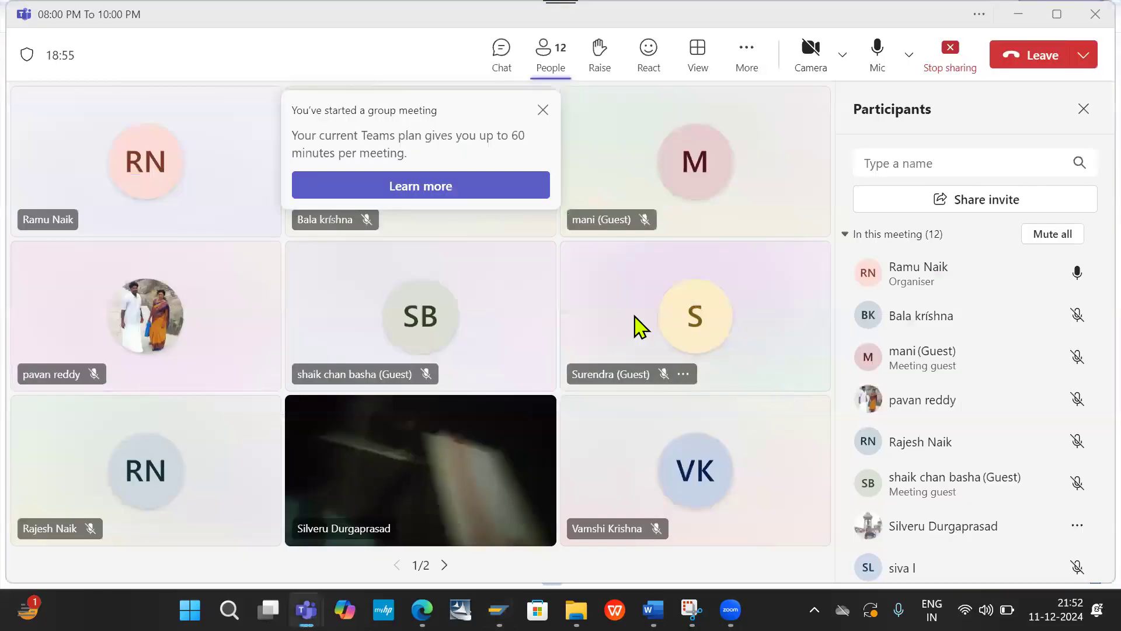
left_click(543, 111)
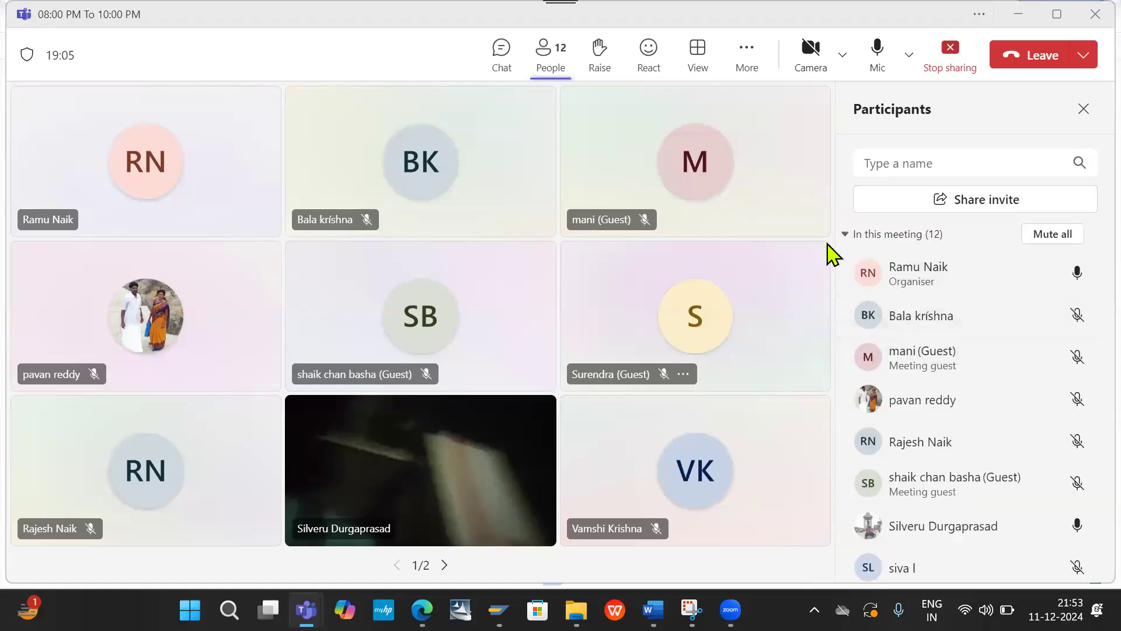
left_click(1086, 108)
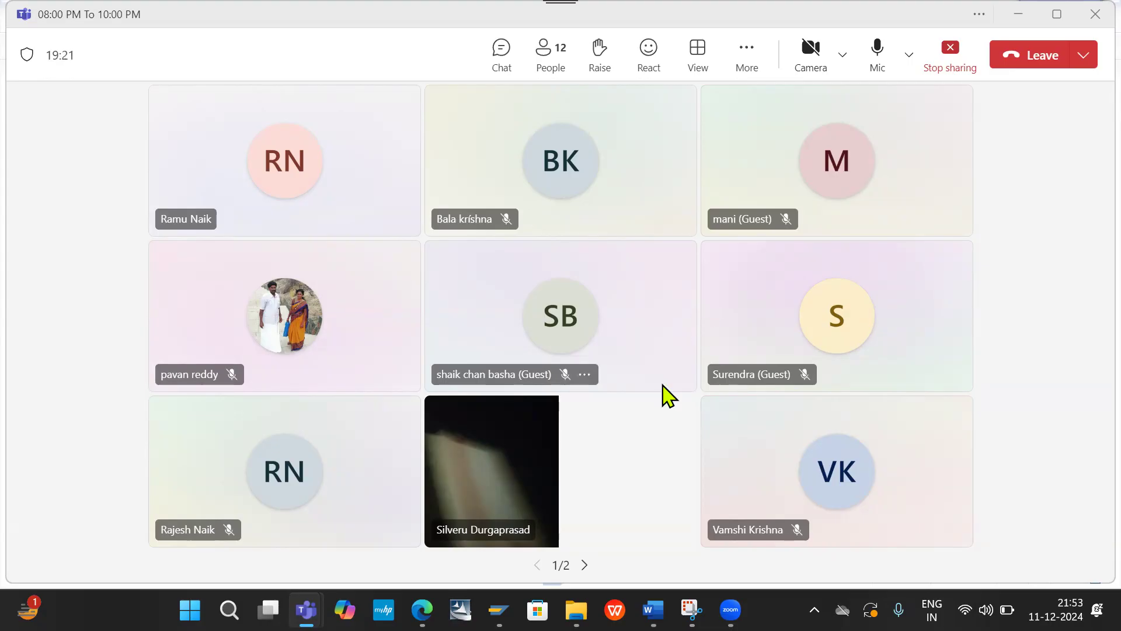
left_click(584, 564)
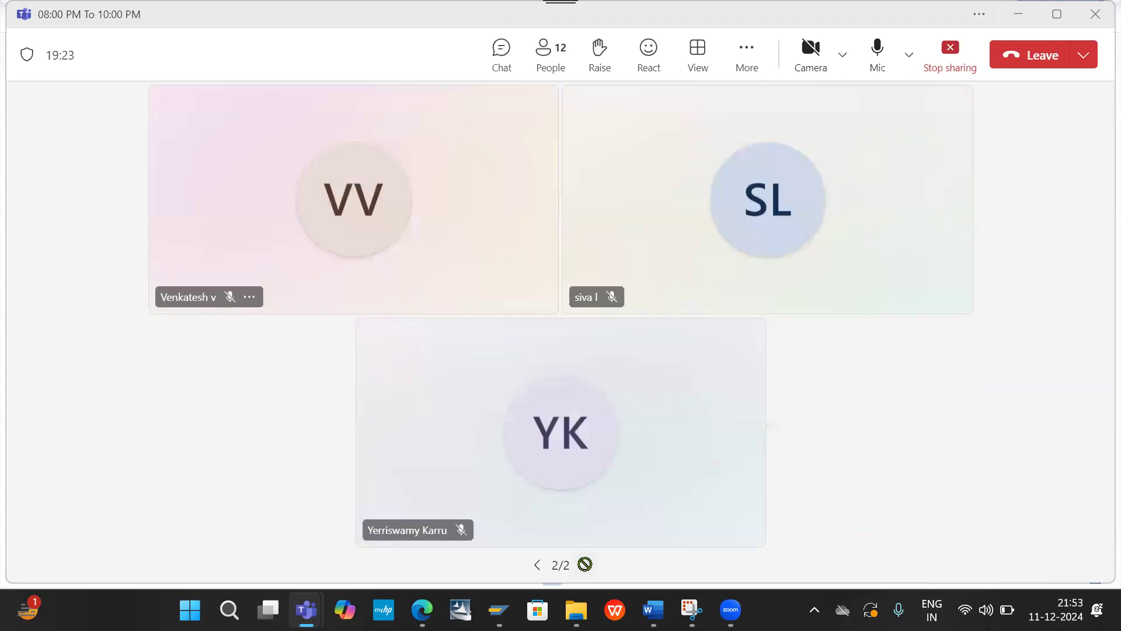
left_click(537, 565)
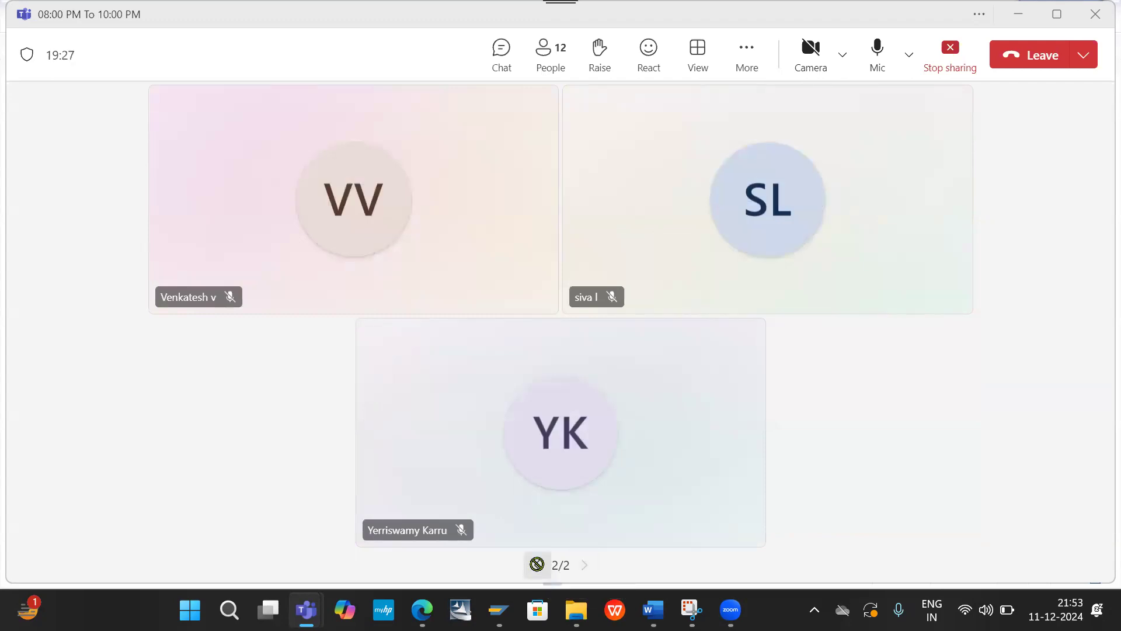